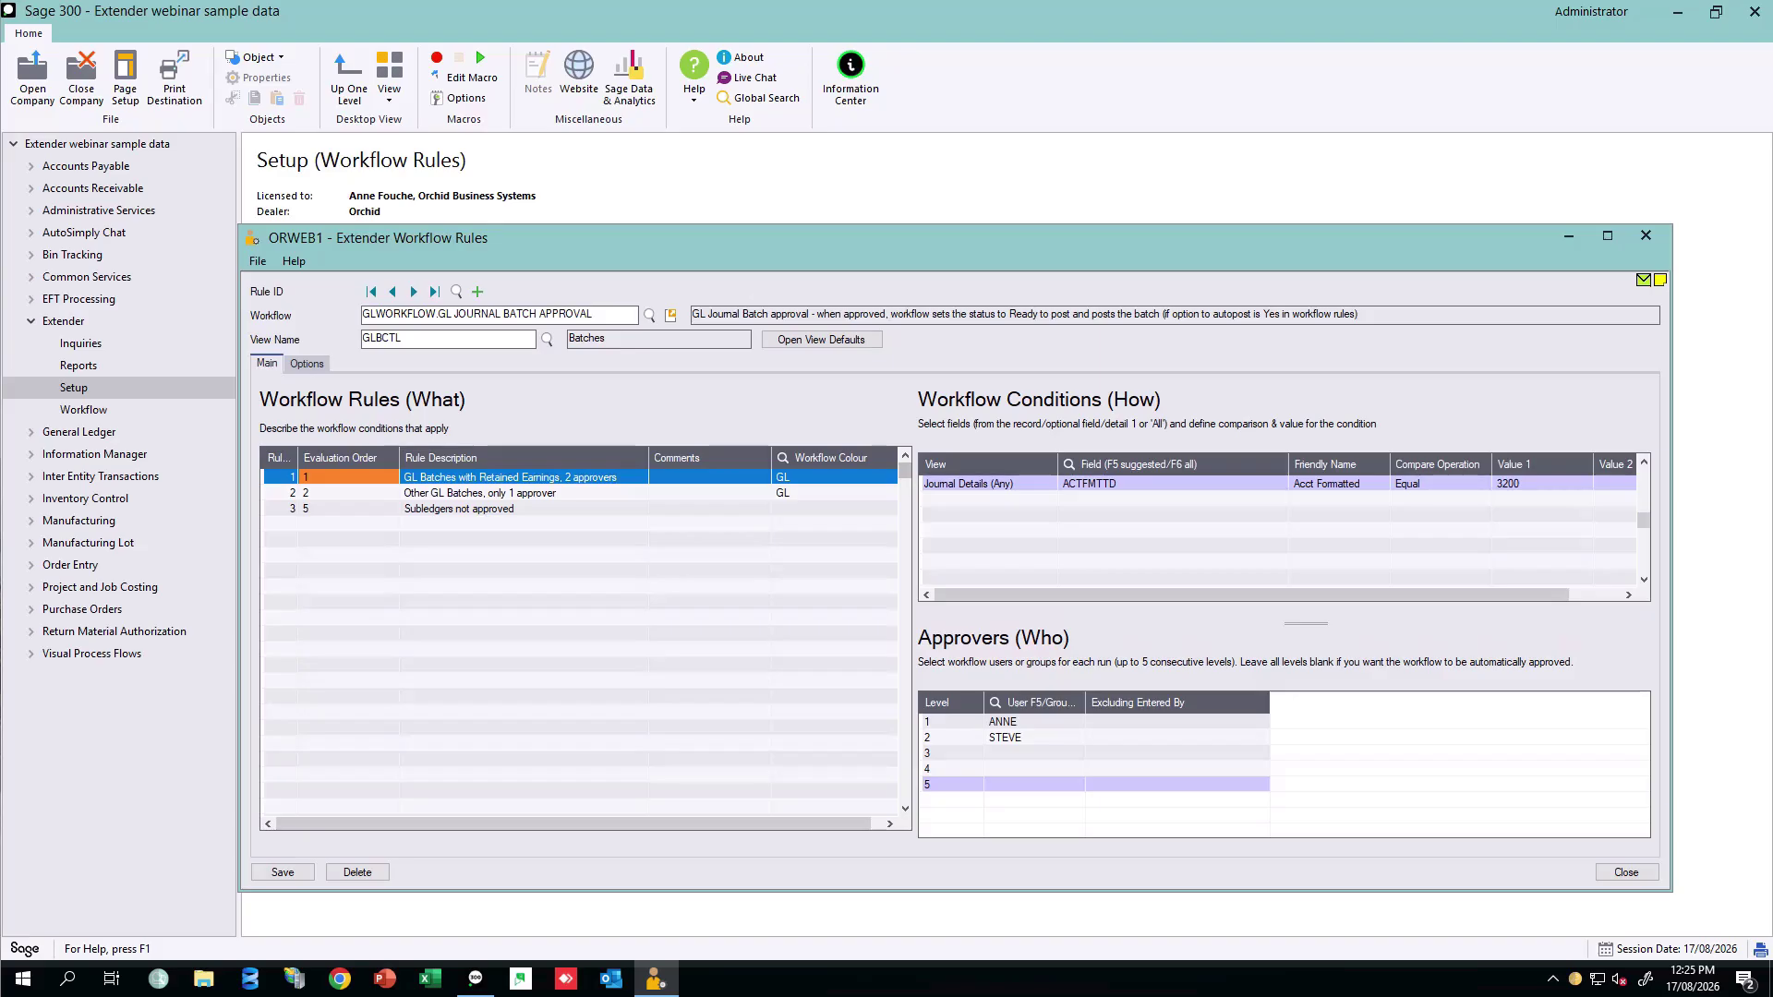
- Examine the condition, the available view choices and the approvers of the rule for GL batches with Retained Earnings
click(525, 479)
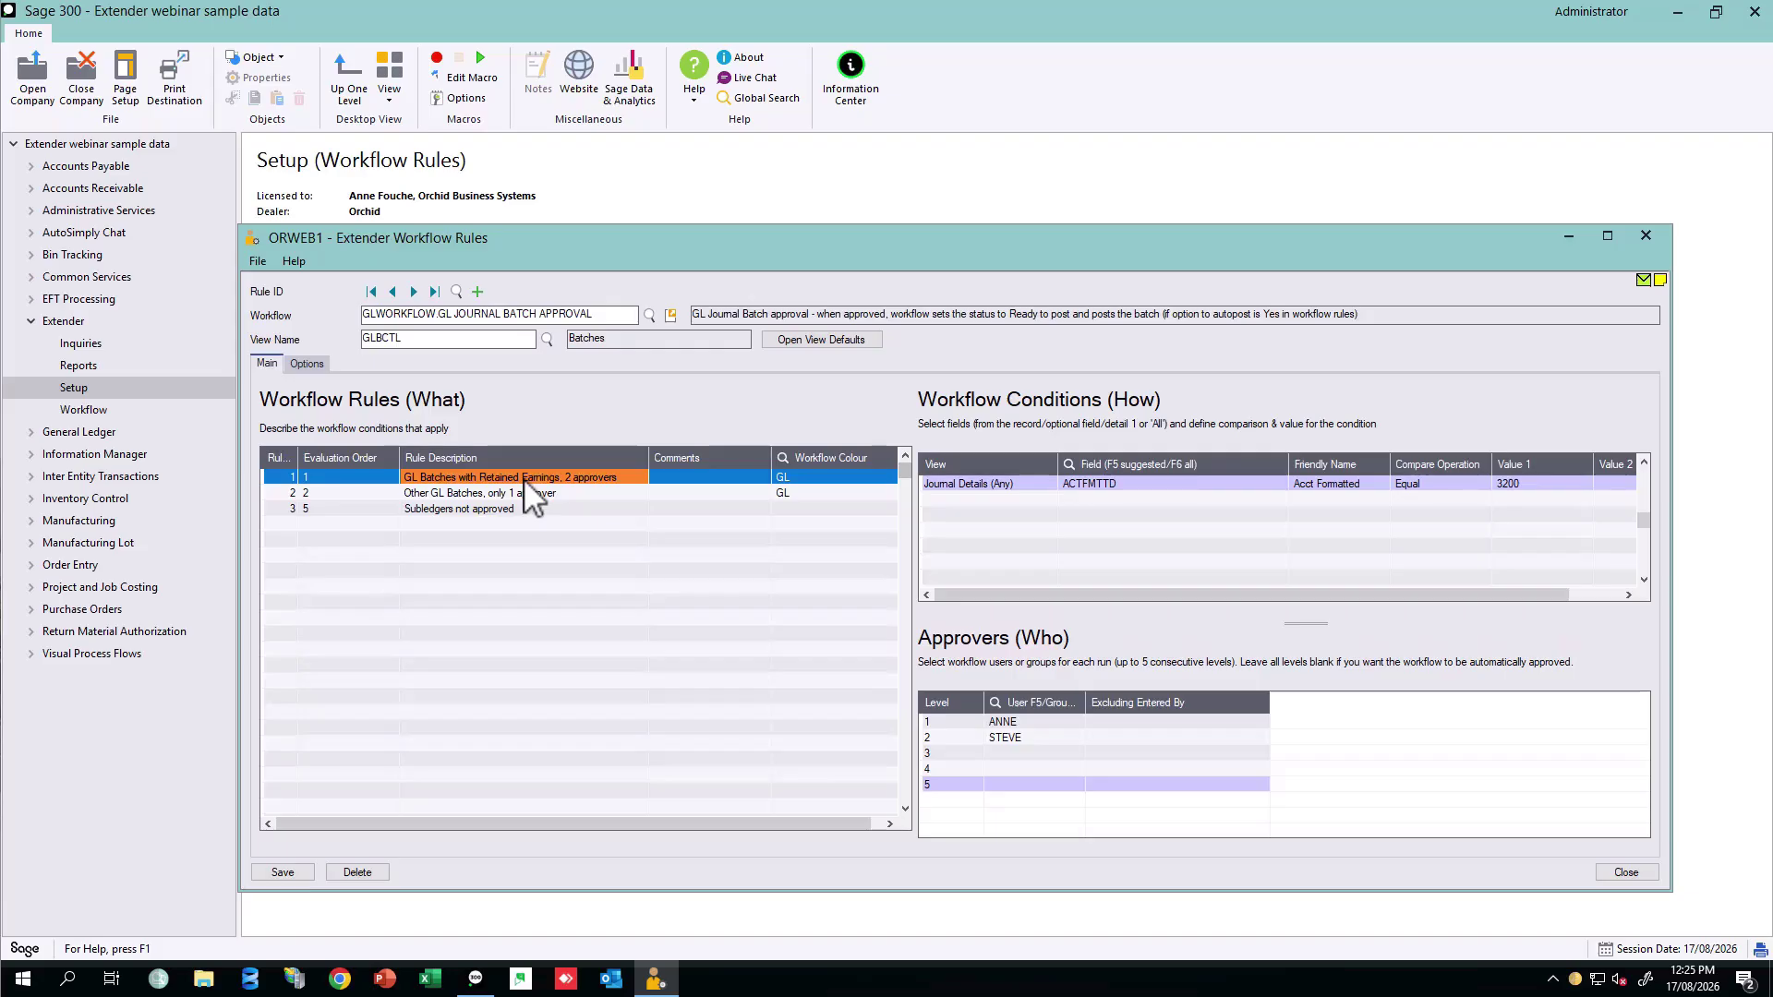
click(1081, 483)
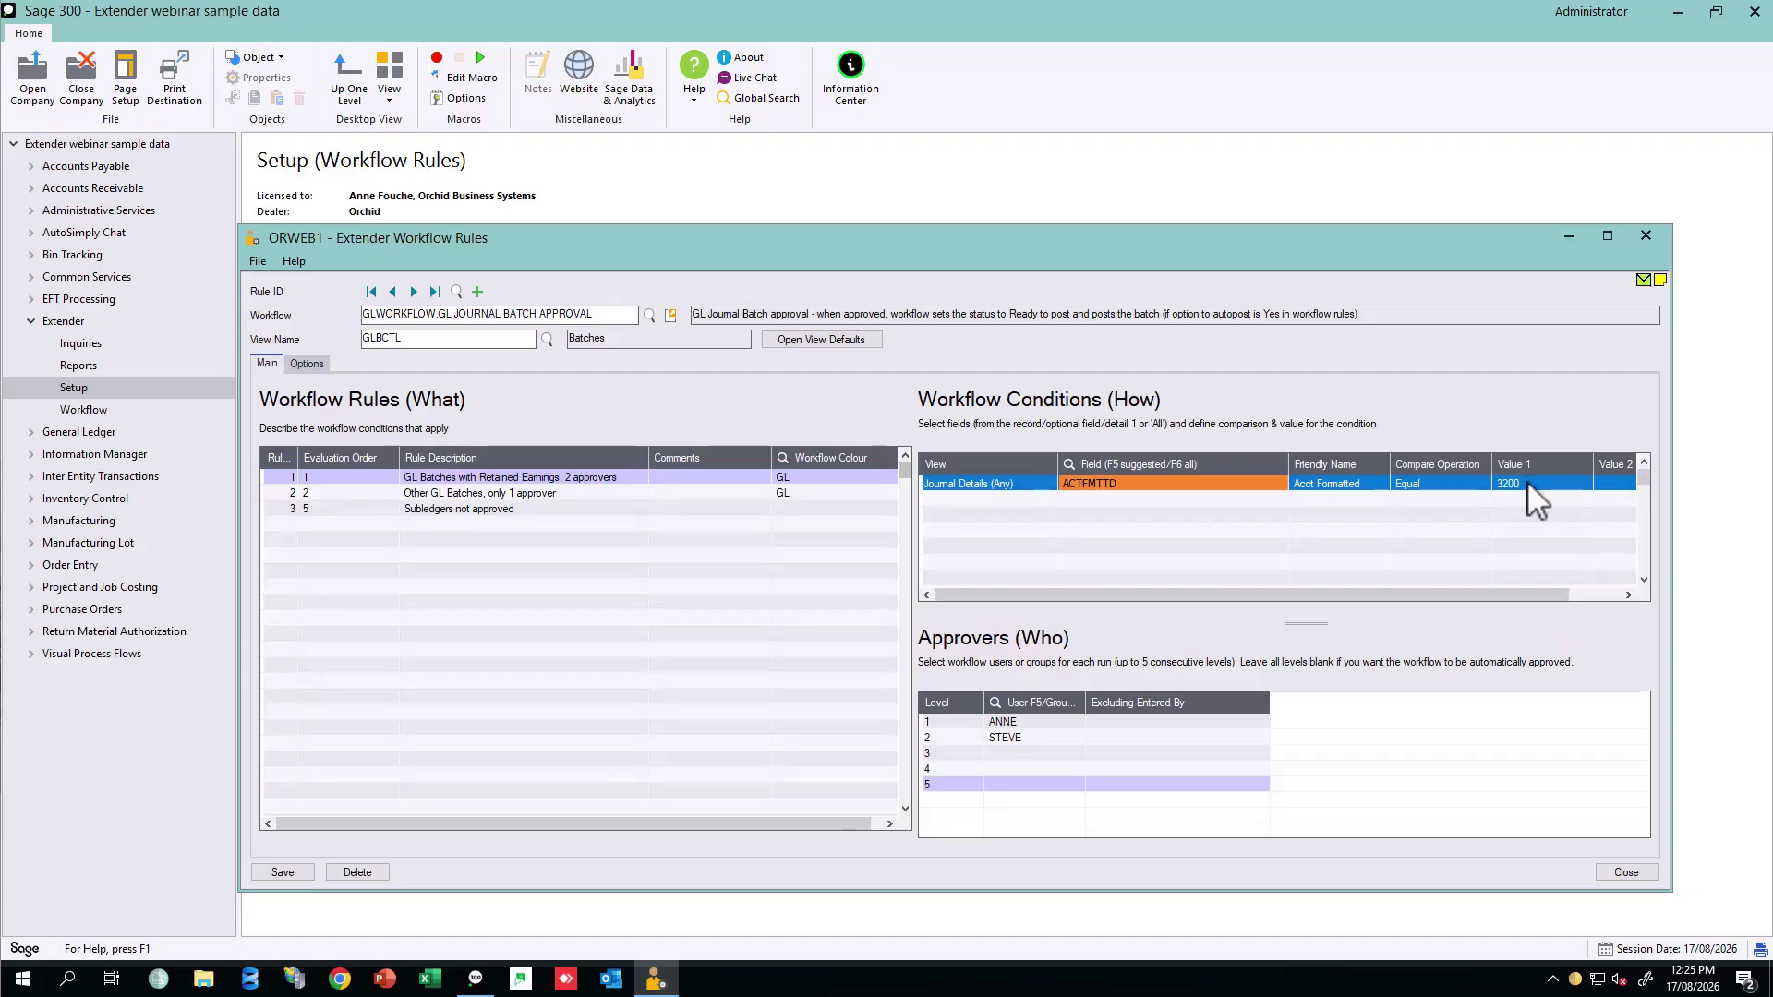
click(1016, 724)
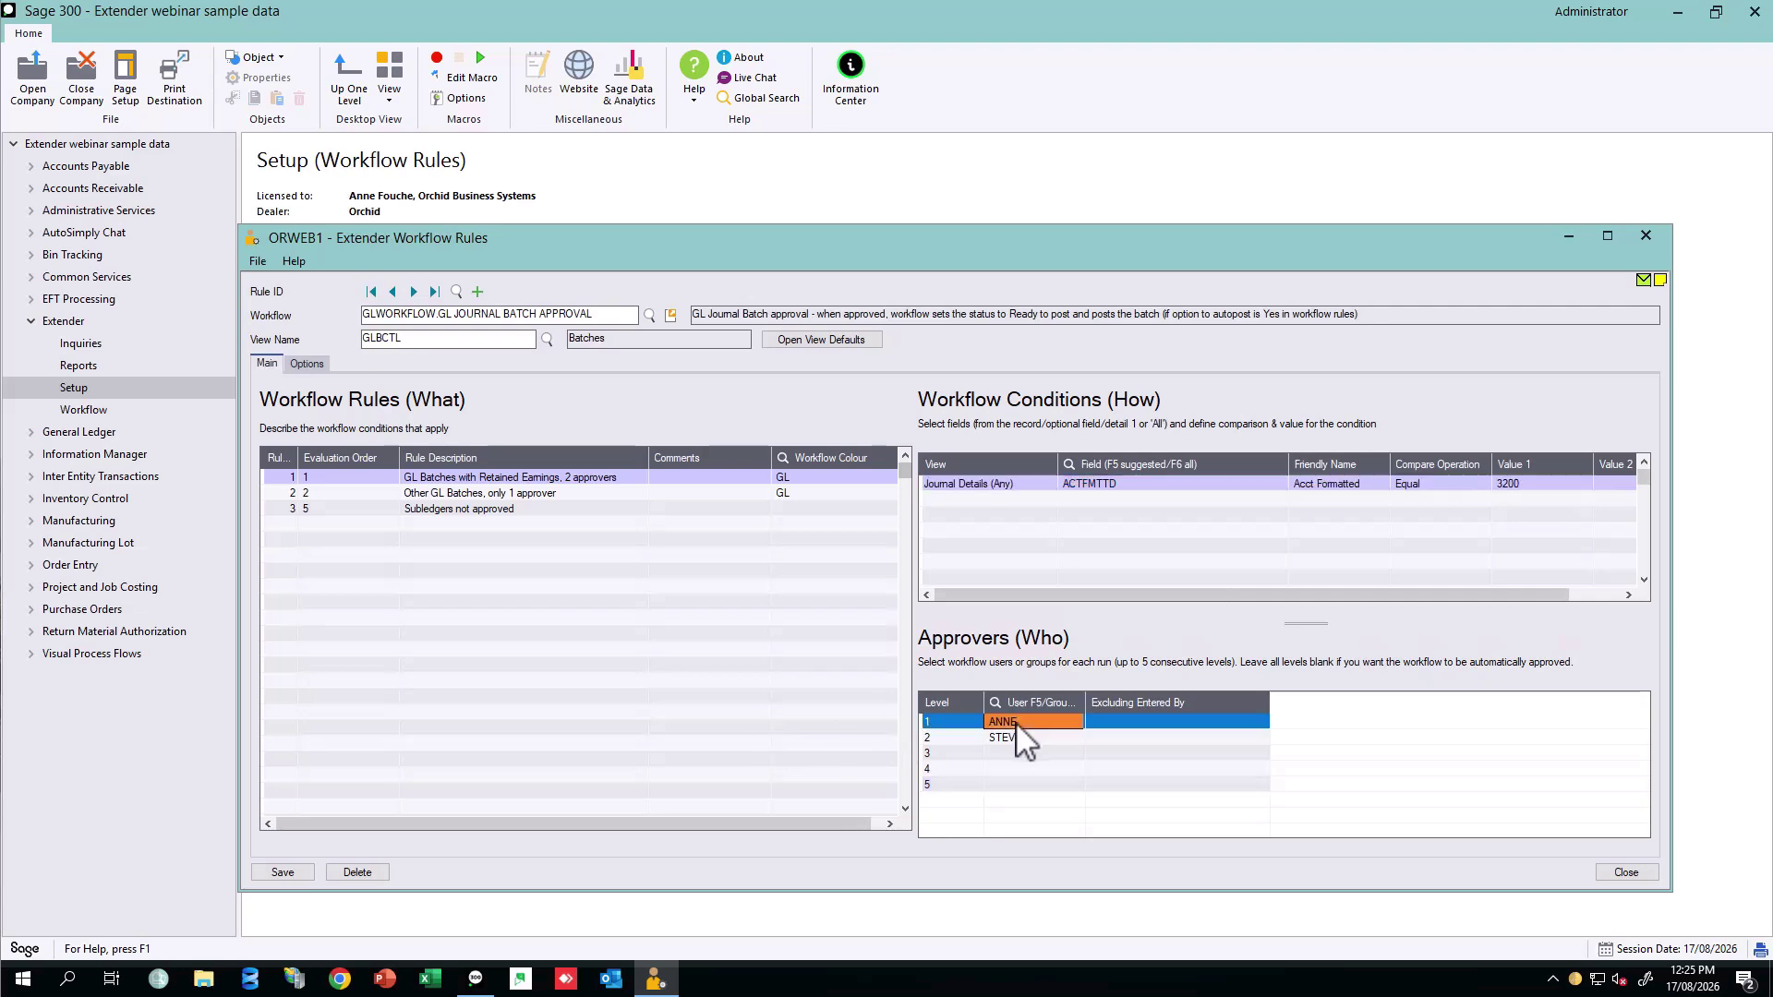
click(1022, 738)
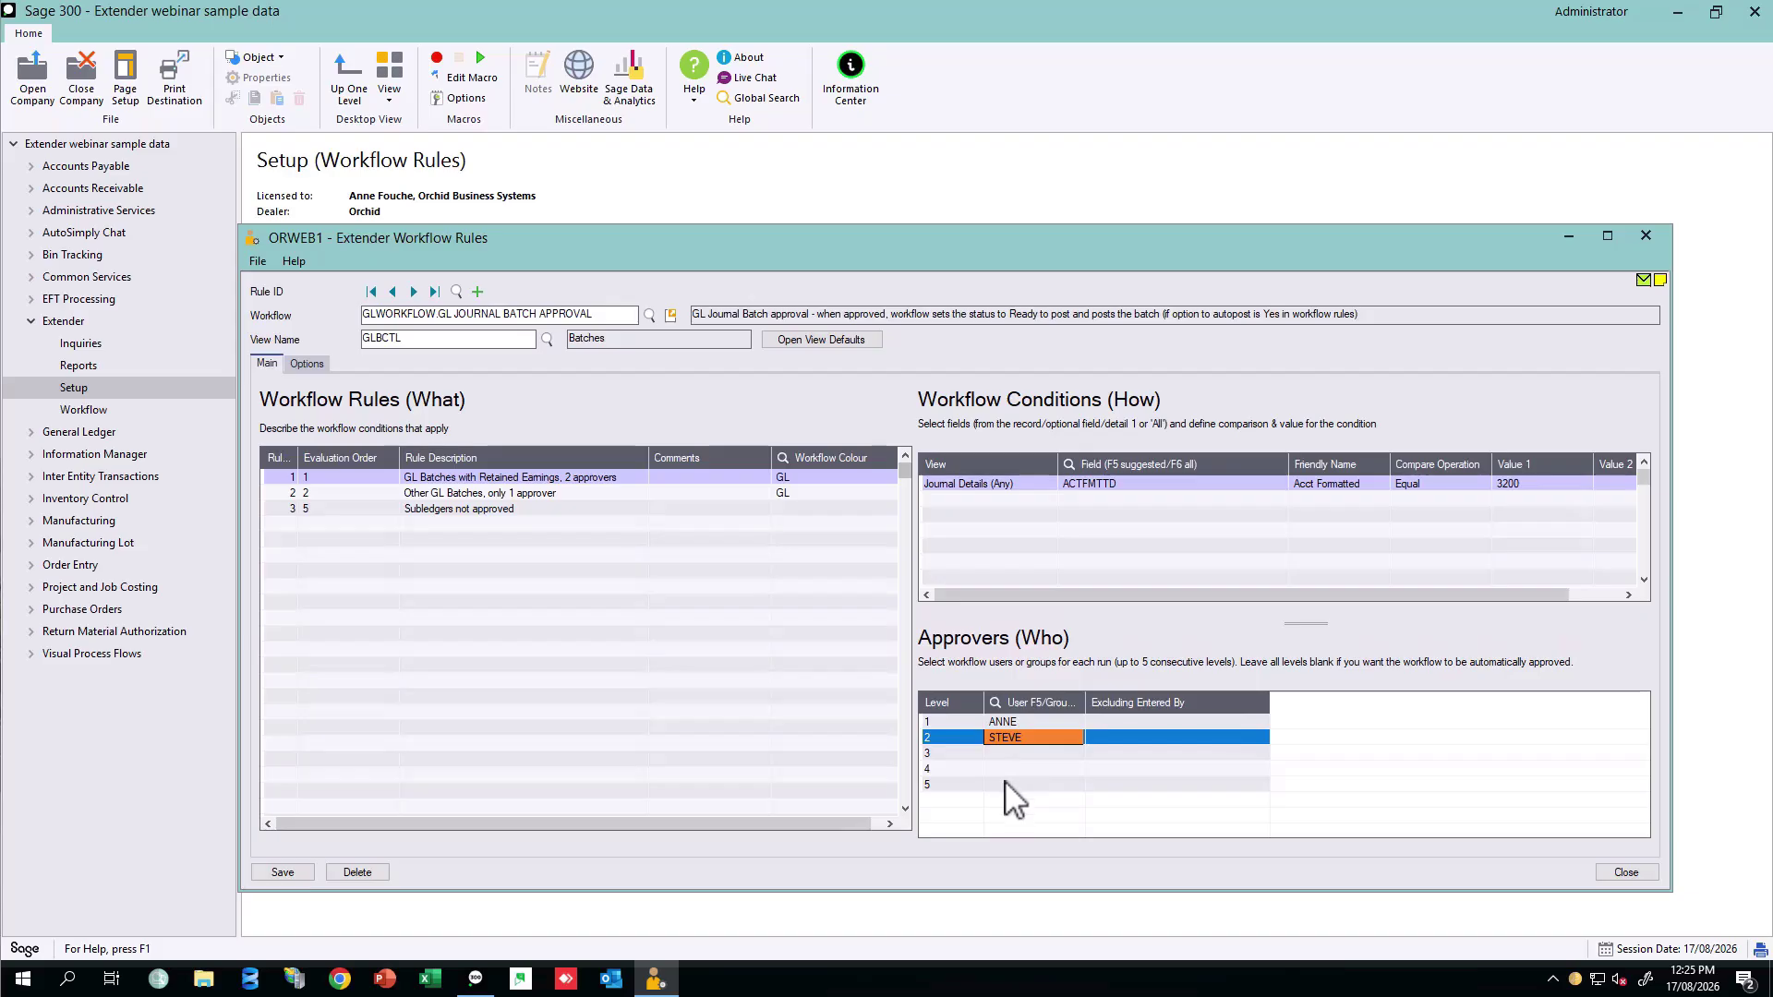
click(1038, 482)
click(1050, 487)
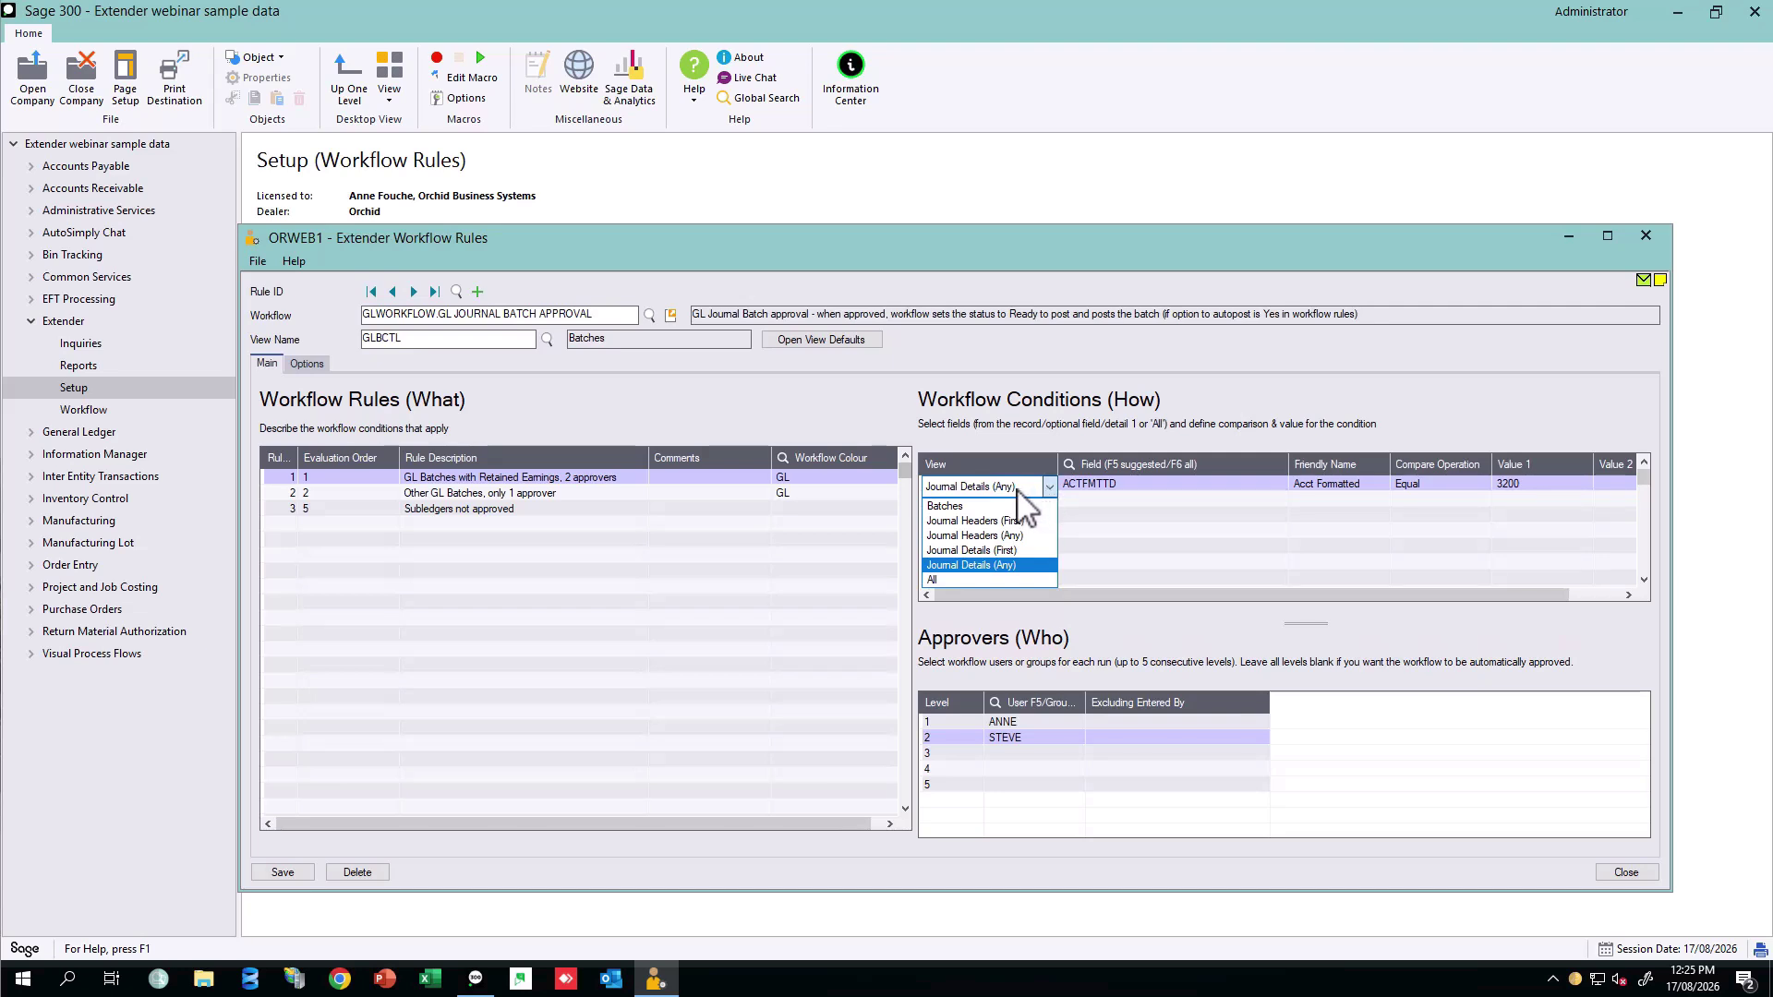
click(1018, 489)
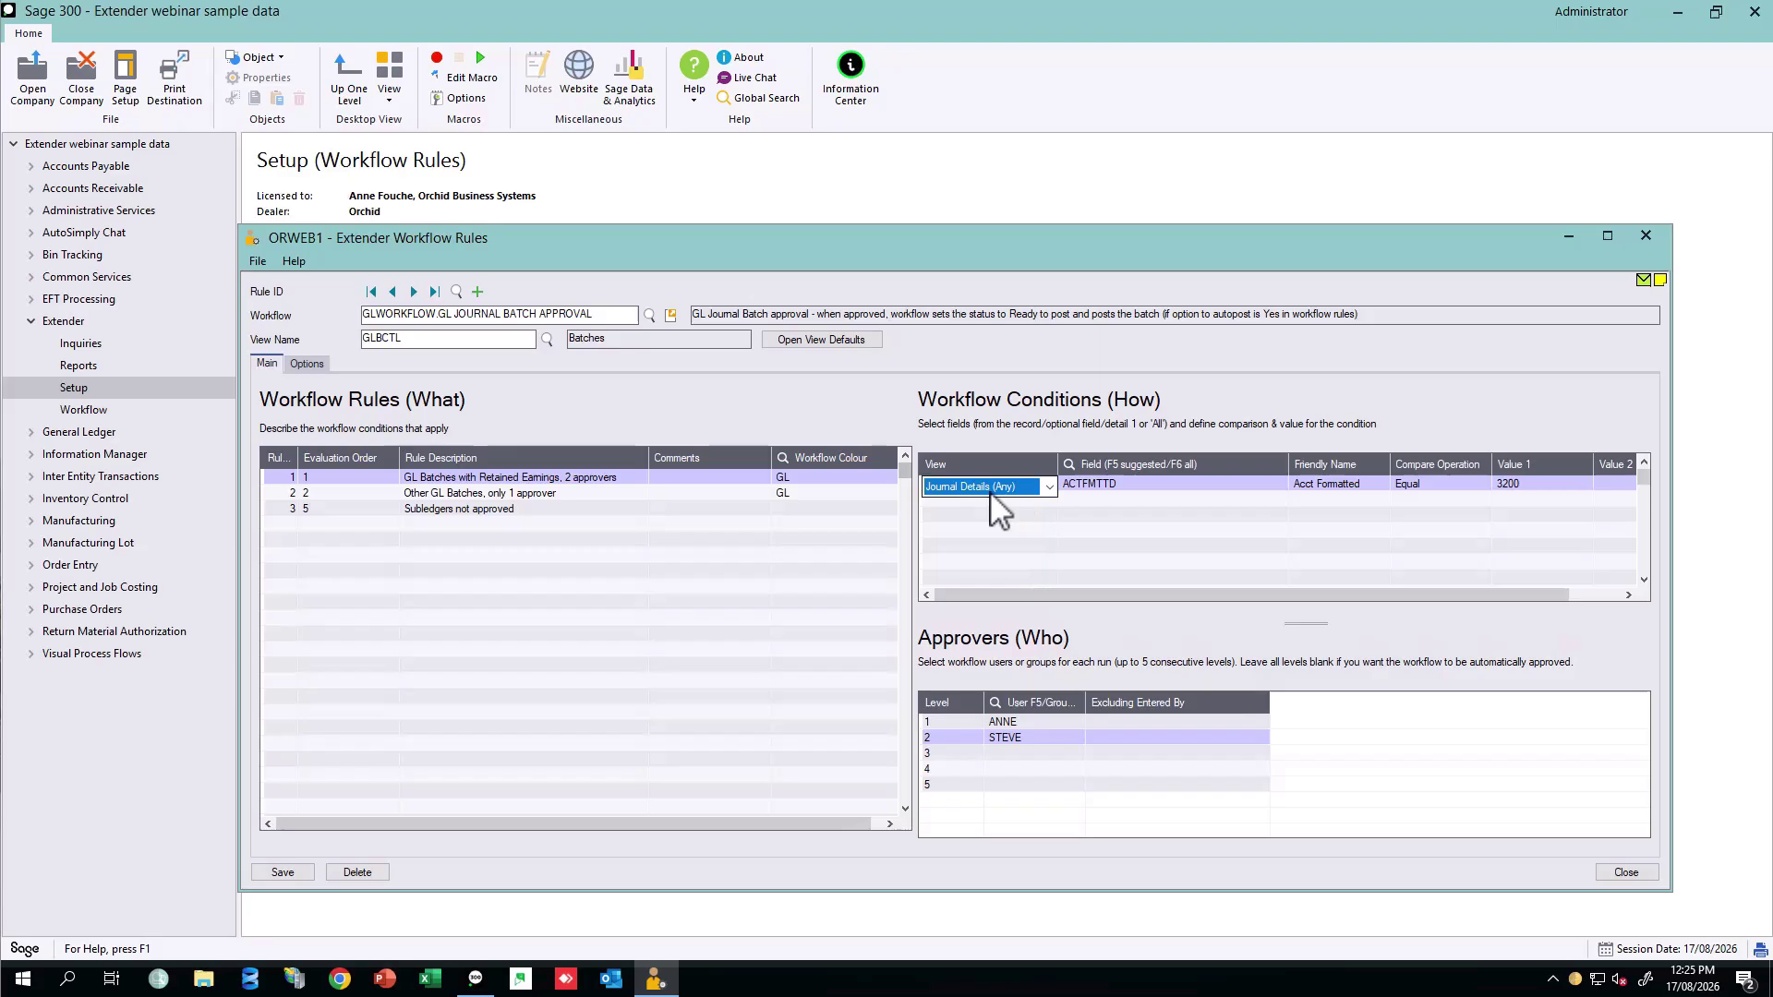
- Examine the source ledger condition of the rule for other GL batches with only 1 approver
click(516, 494)
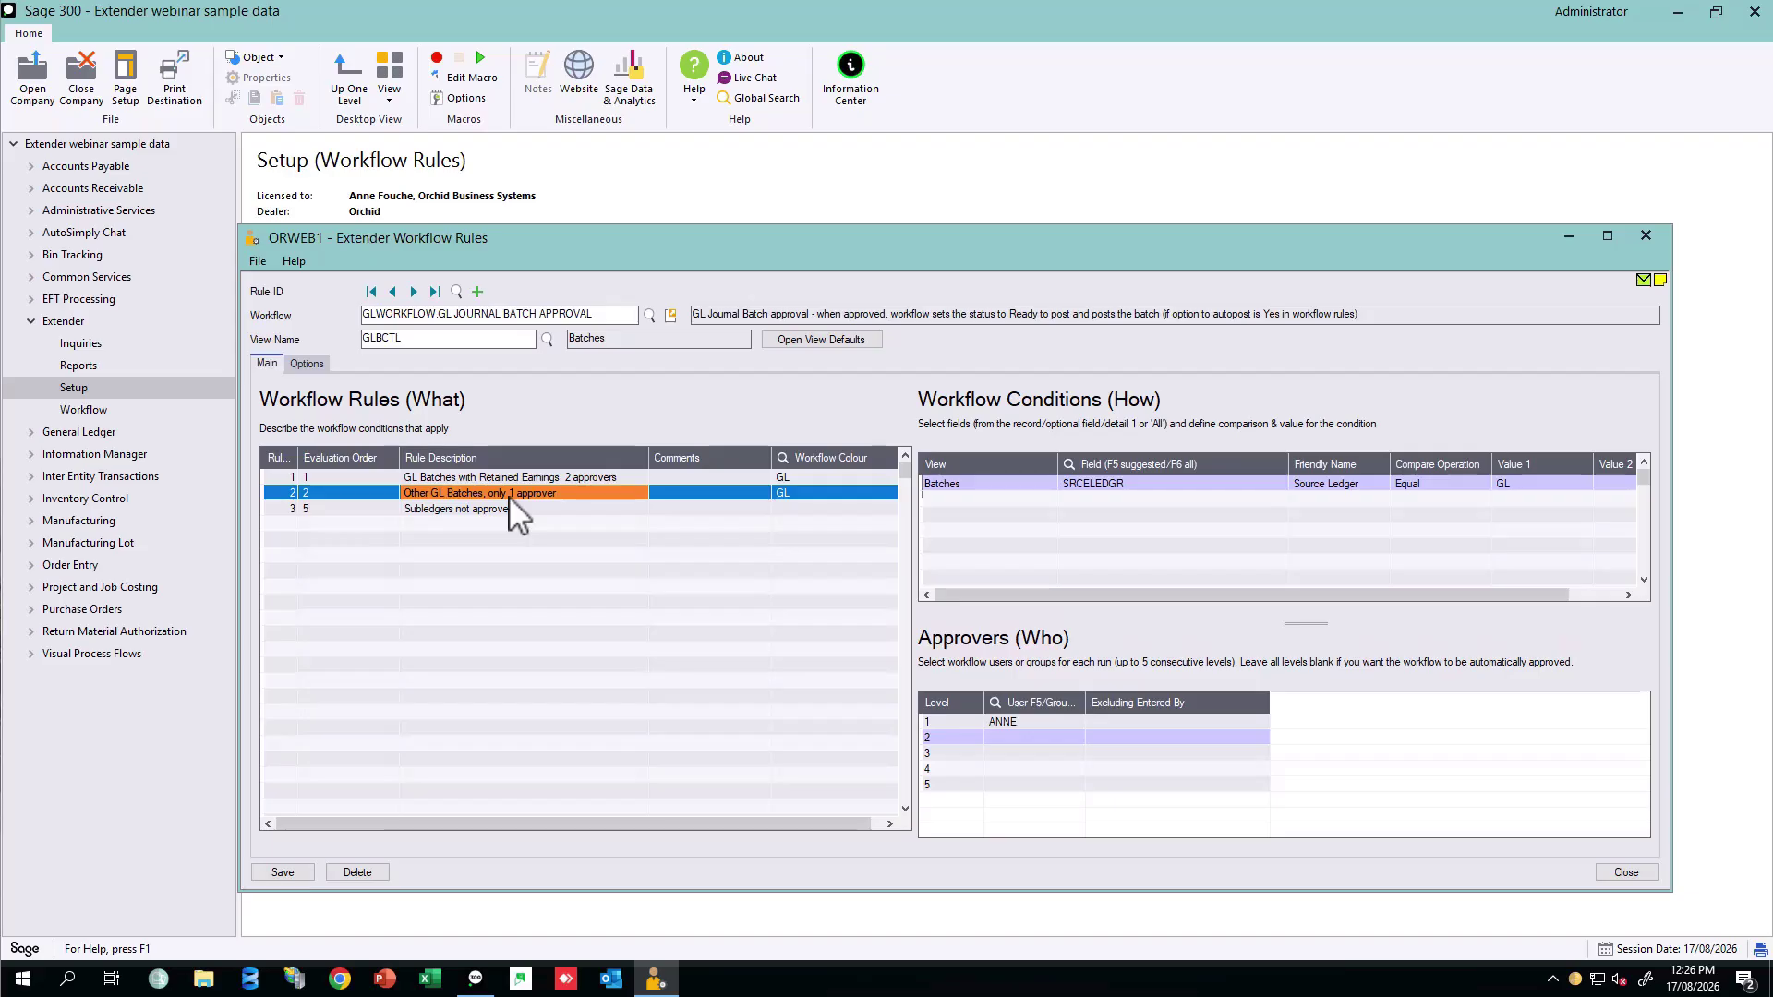
click(1026, 498)
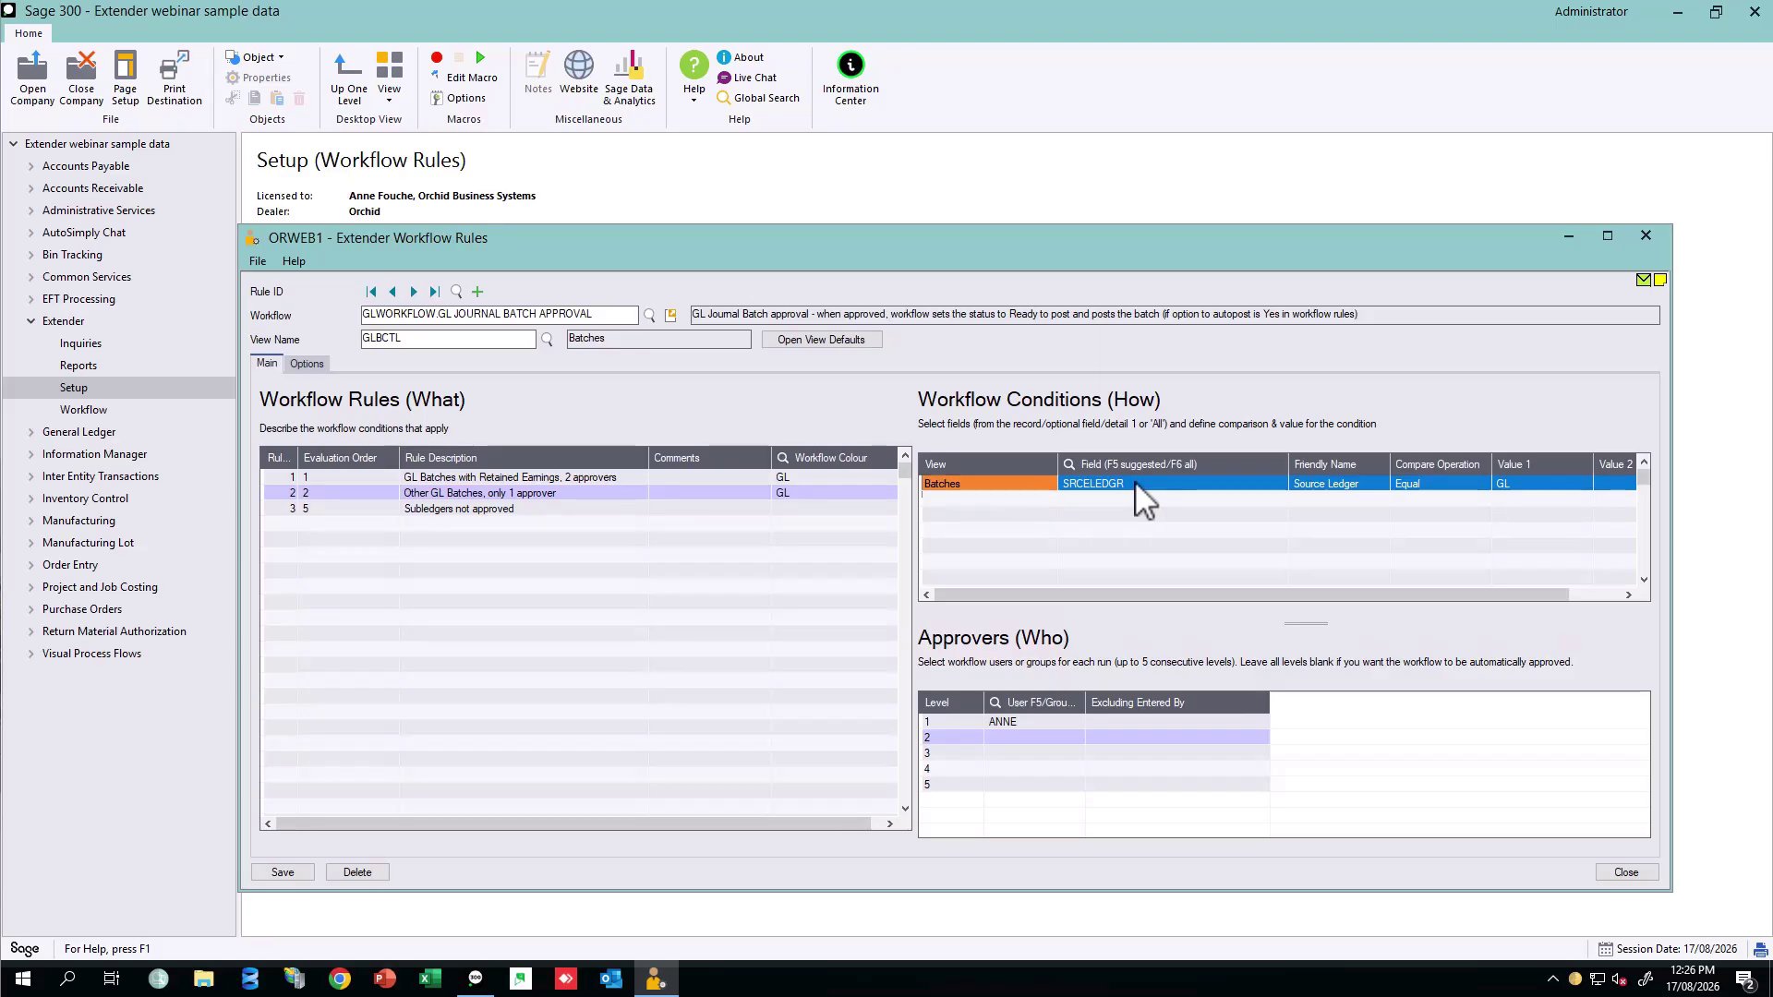
click(1547, 483)
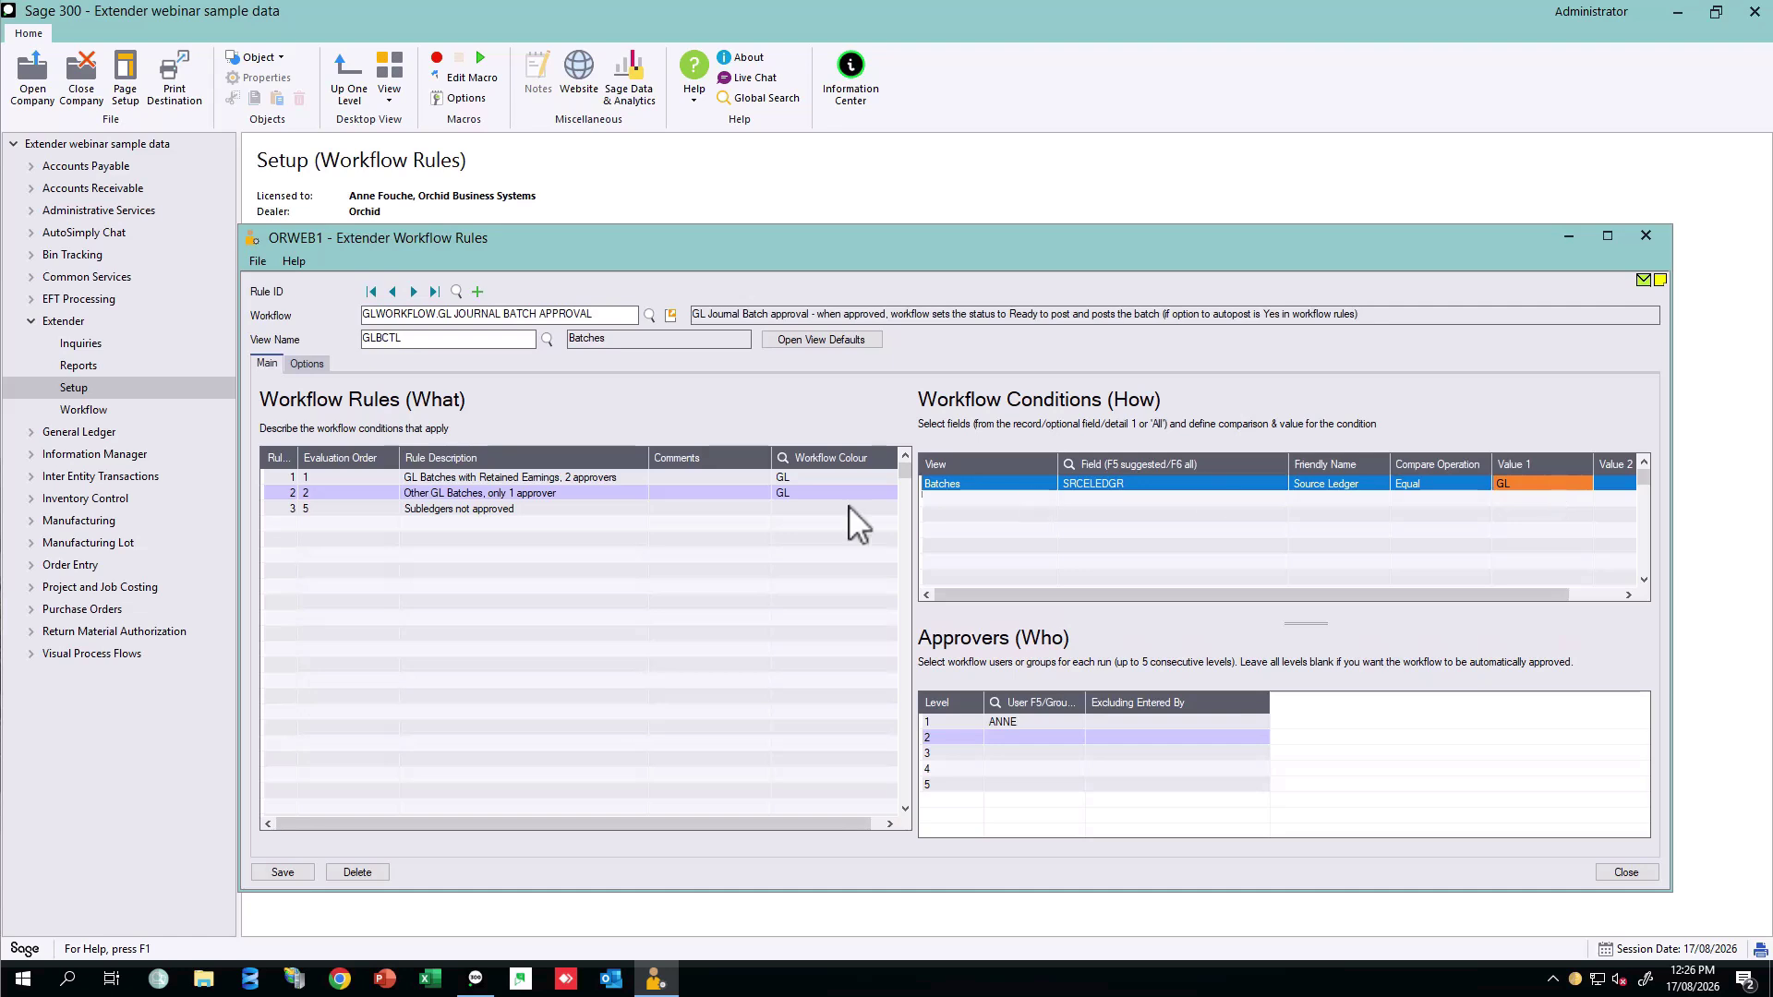
- Check the approver levels of the "Subledgers not approved" rule, and go back to the Retained Earnings rule
click(496, 510)
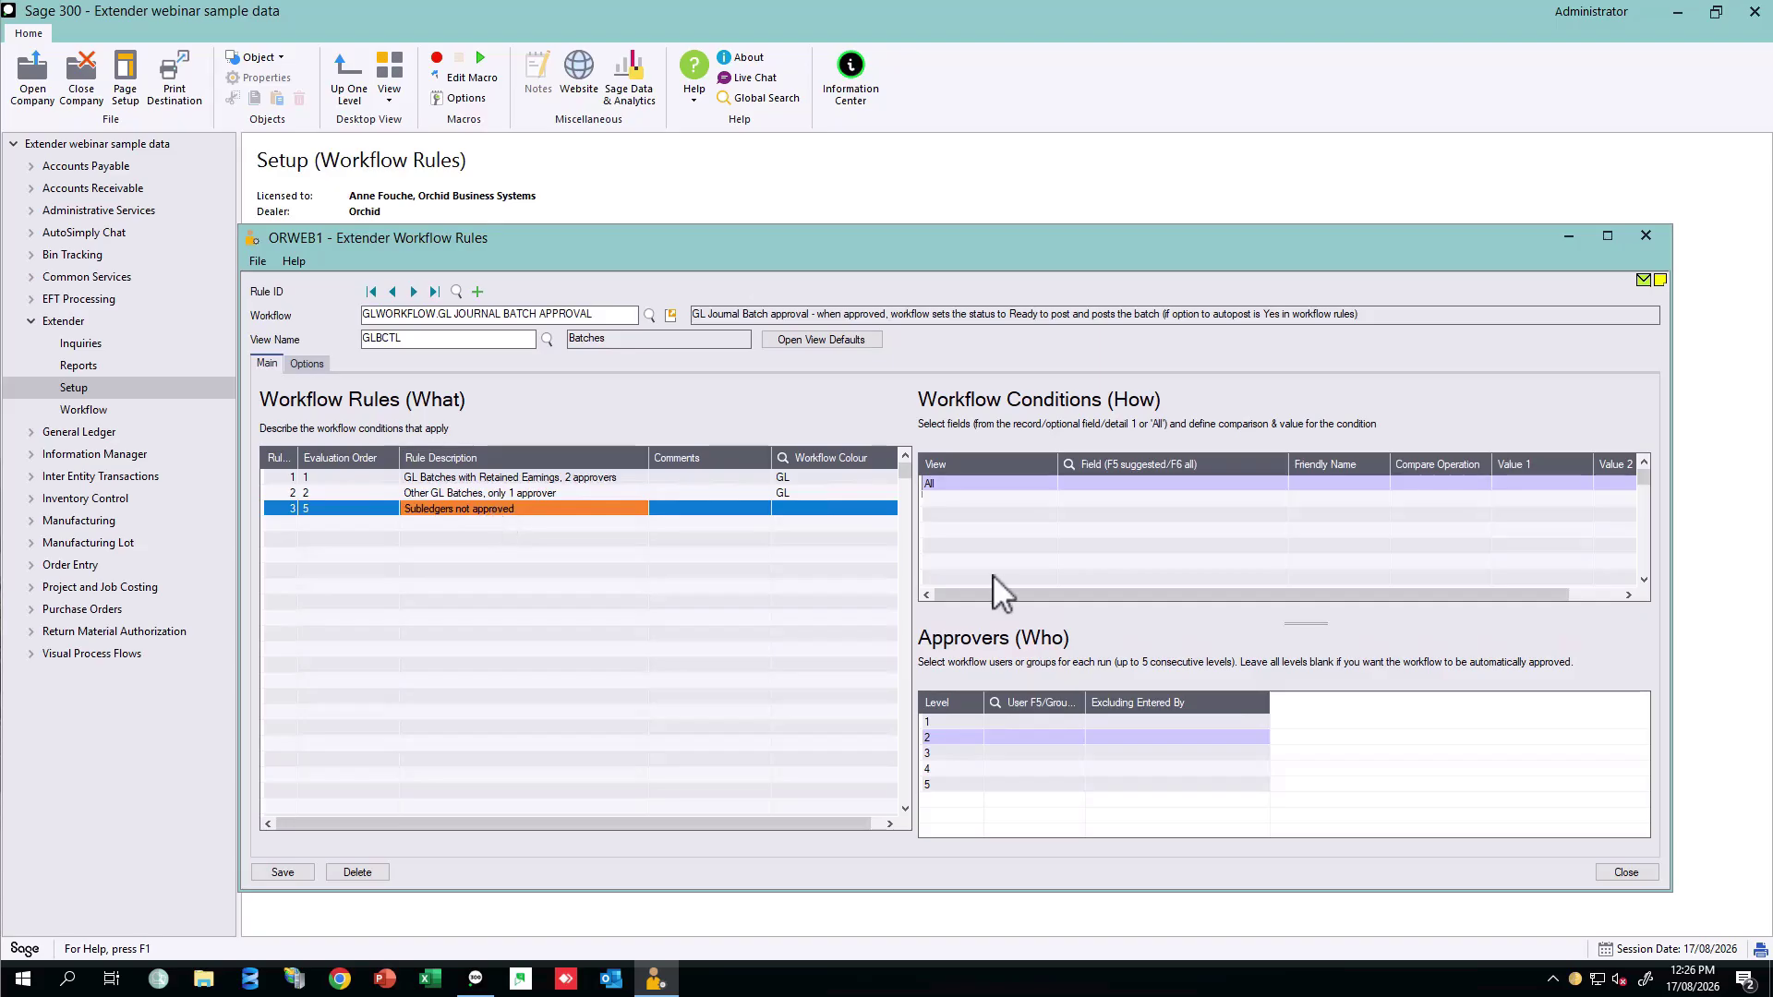
click(1047, 721)
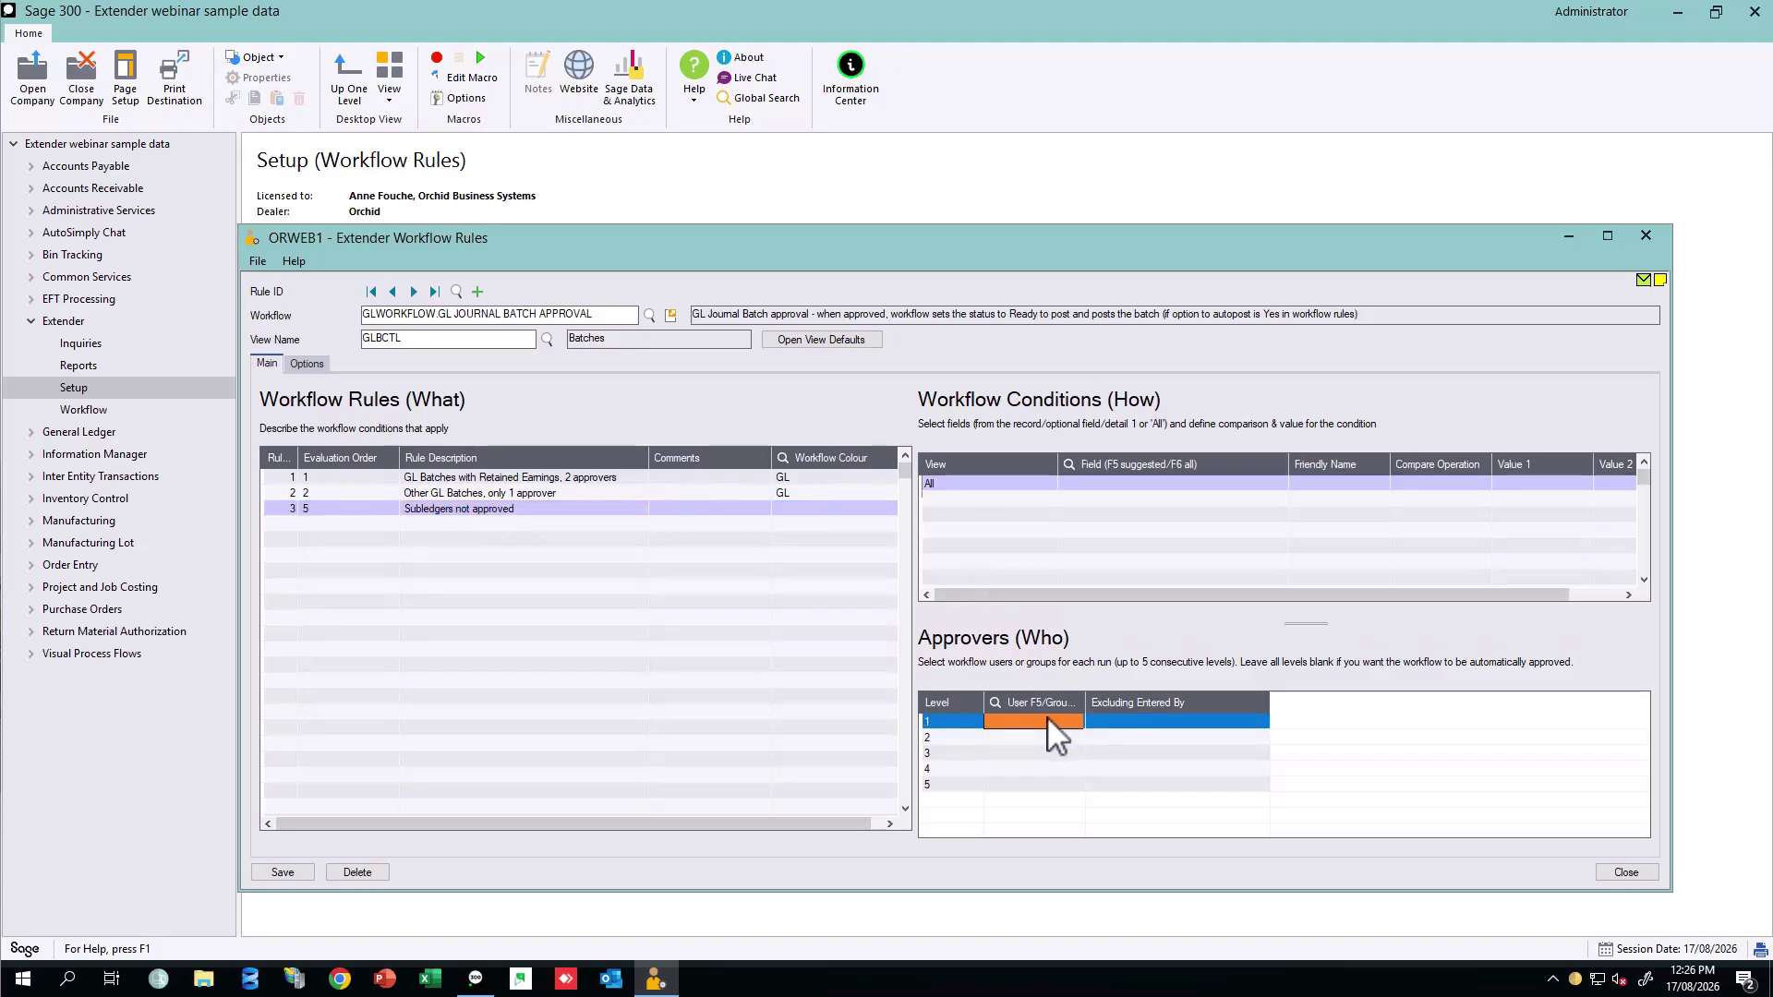
click(517, 476)
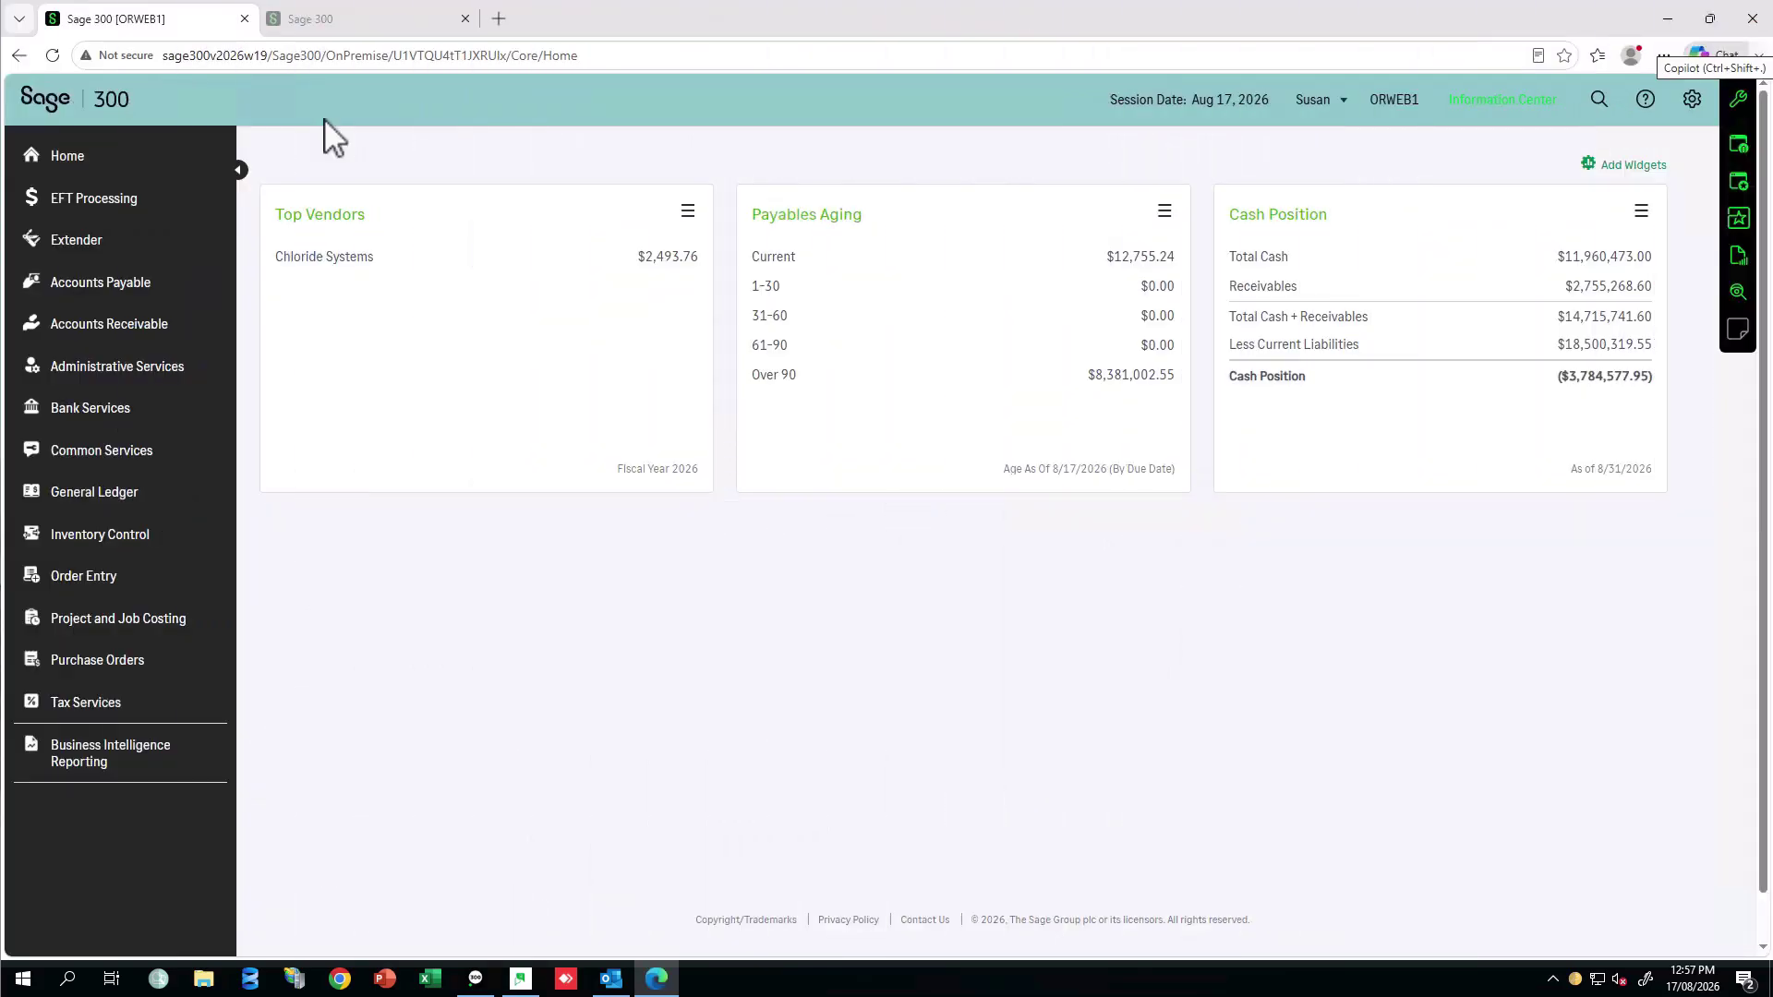
- Switch to Outlook, read the AuditorsLetter_15072026.docx attachment of the auditors adjustments e-mail, and return to Sage 300 in the browser
click(612, 981)
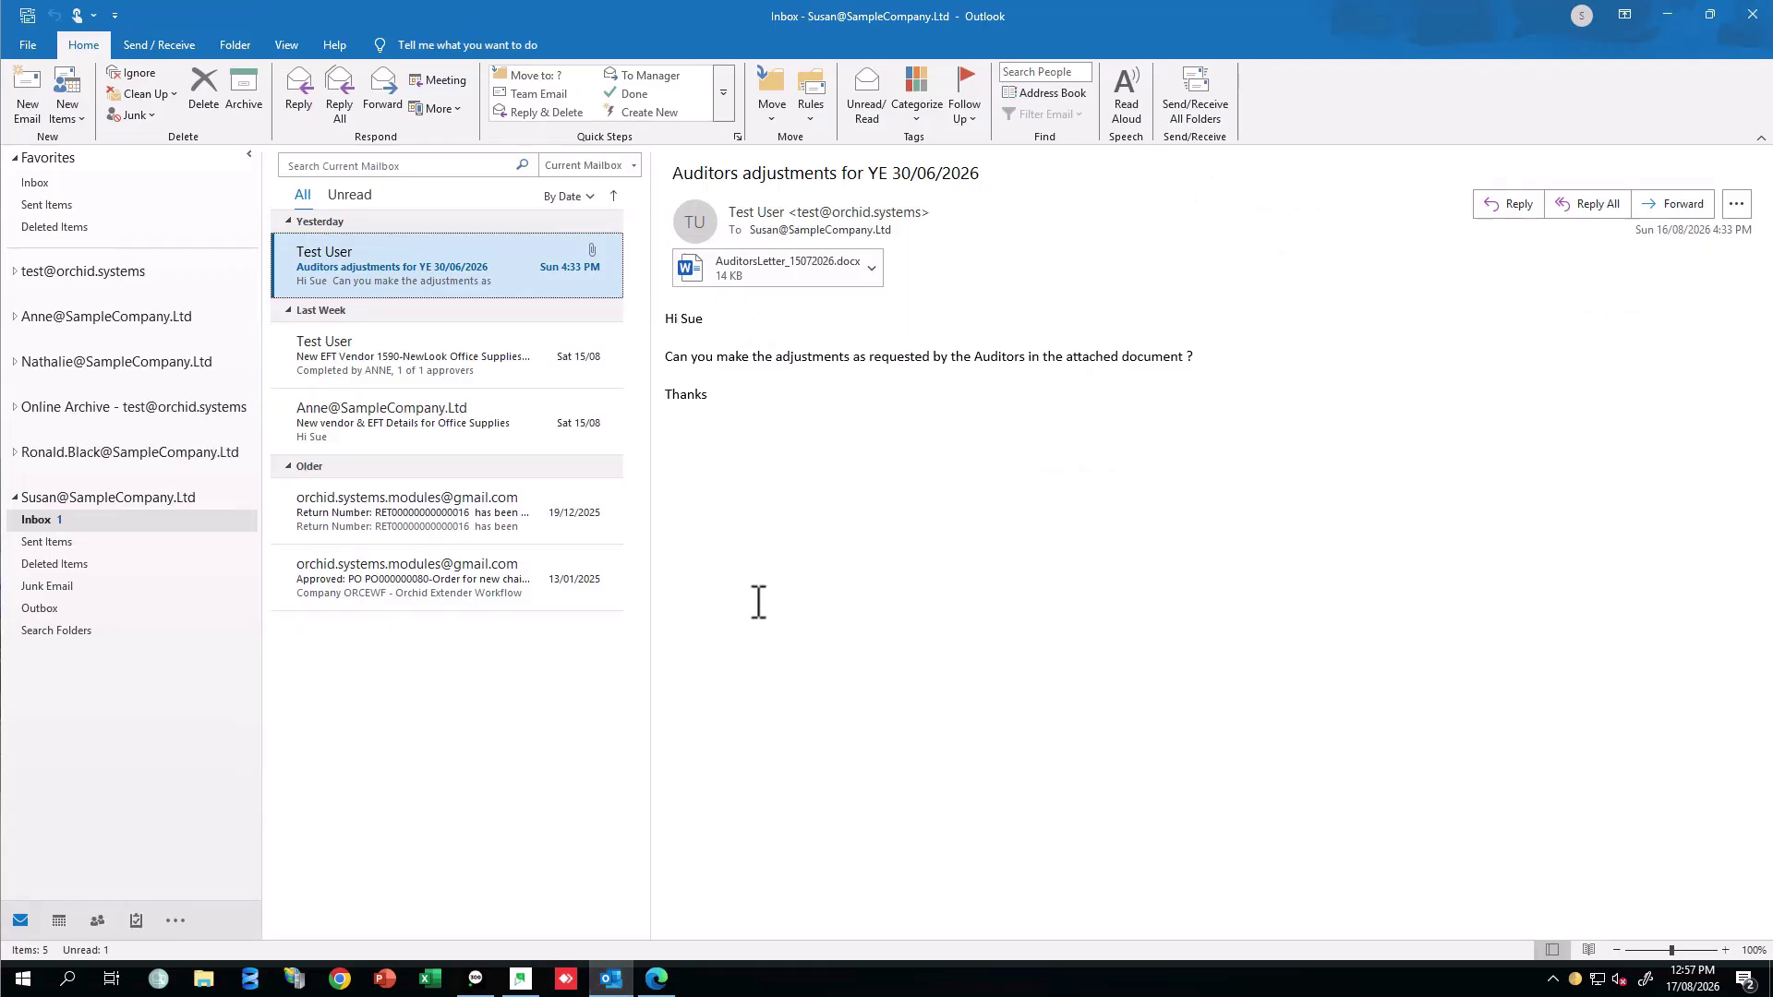
double_click(783, 279)
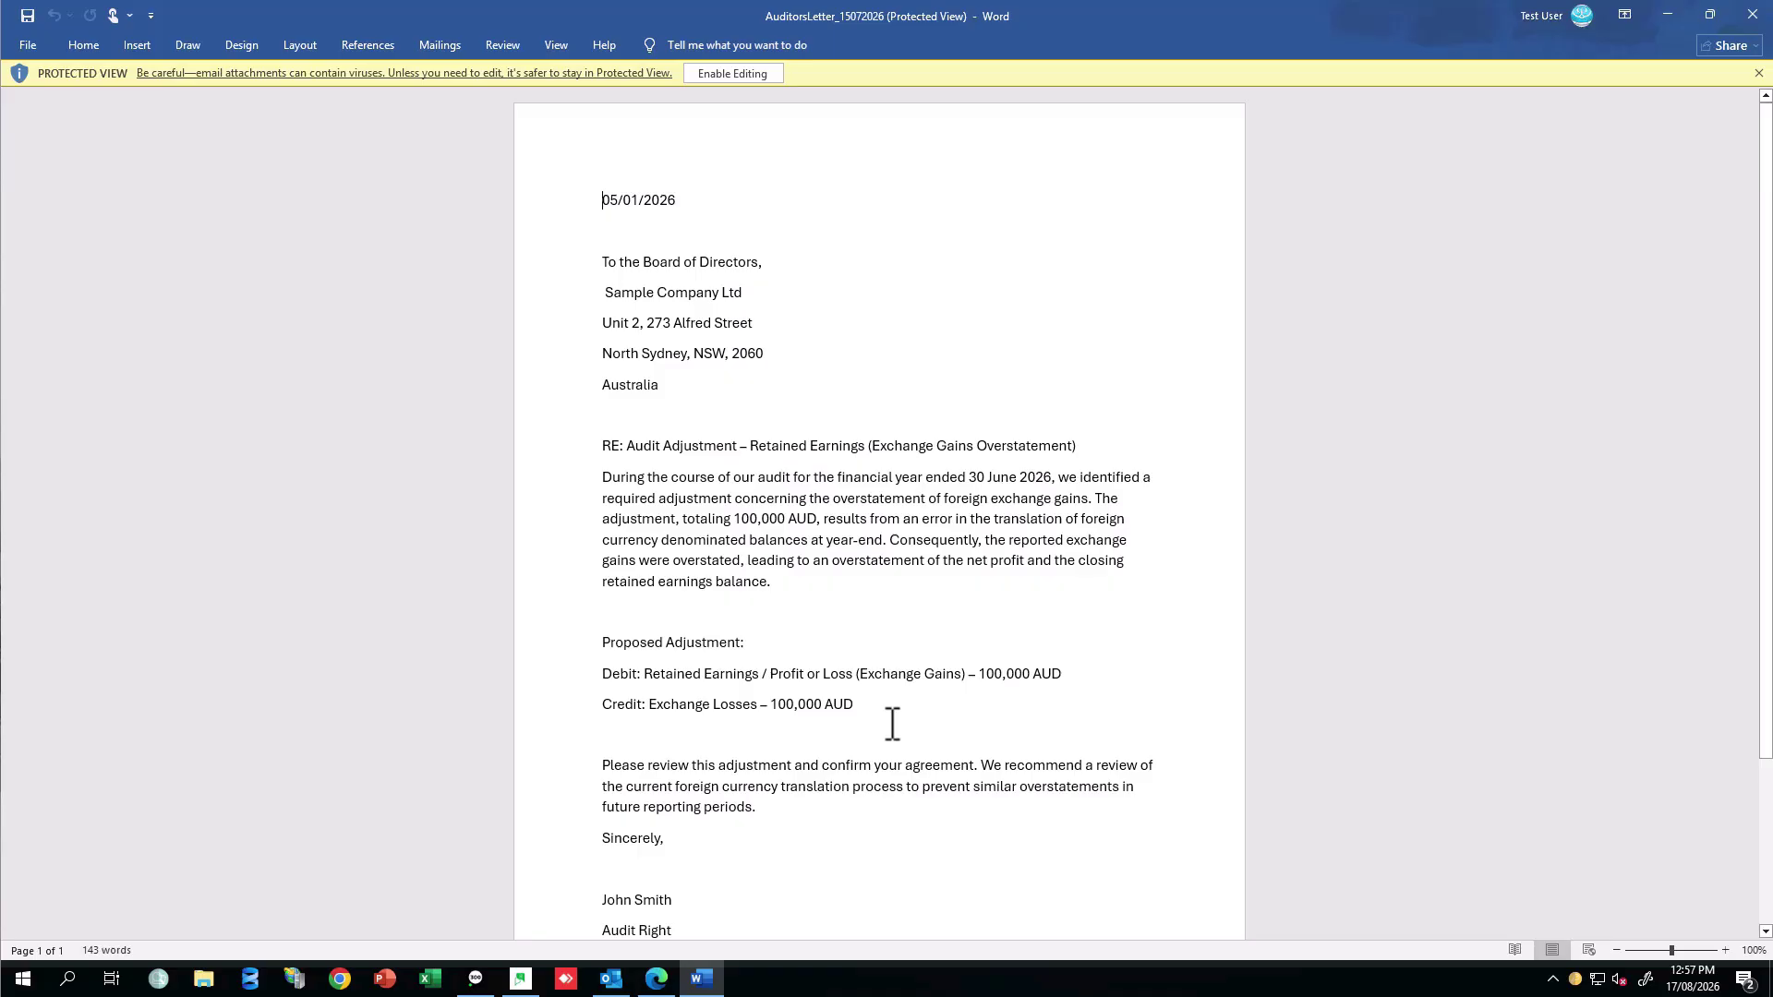
click(1665, 13)
click(1667, 16)
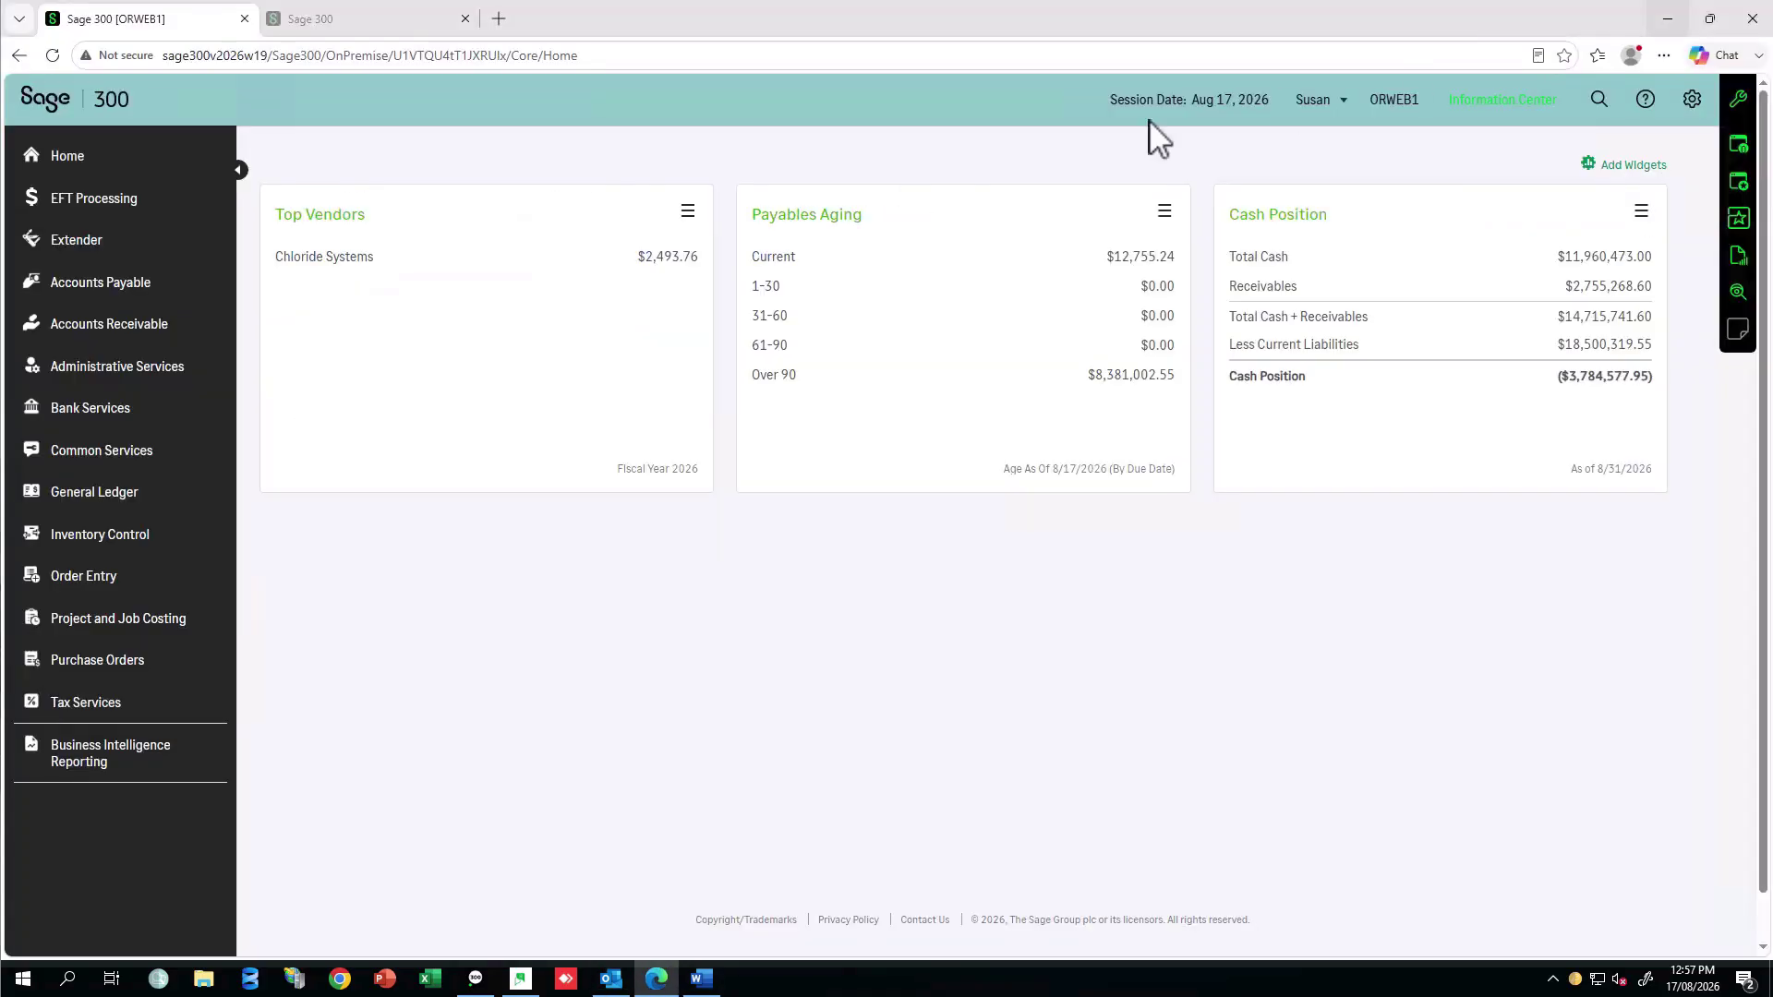
- Open batch 000255 "Auditors Adjustments" from the G/L Batch List and review the detail lines of journal entry 00002
mouse_move(379, 294)
click(524, 155)
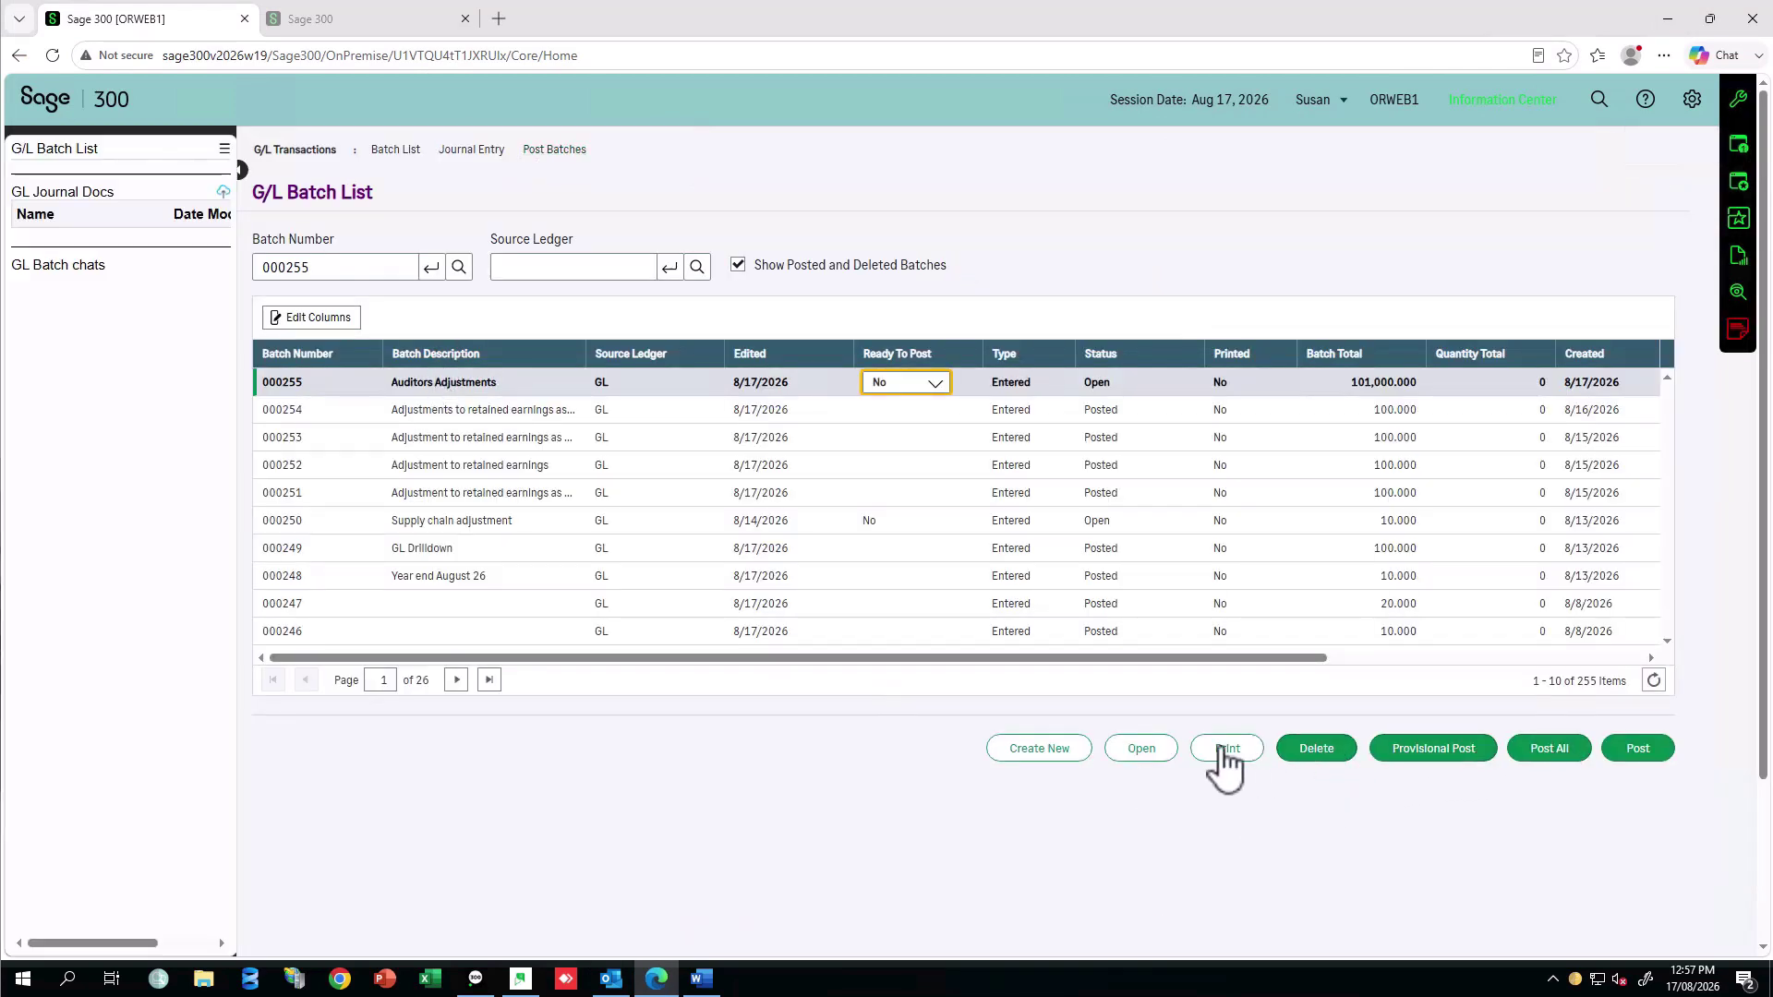
click(1130, 748)
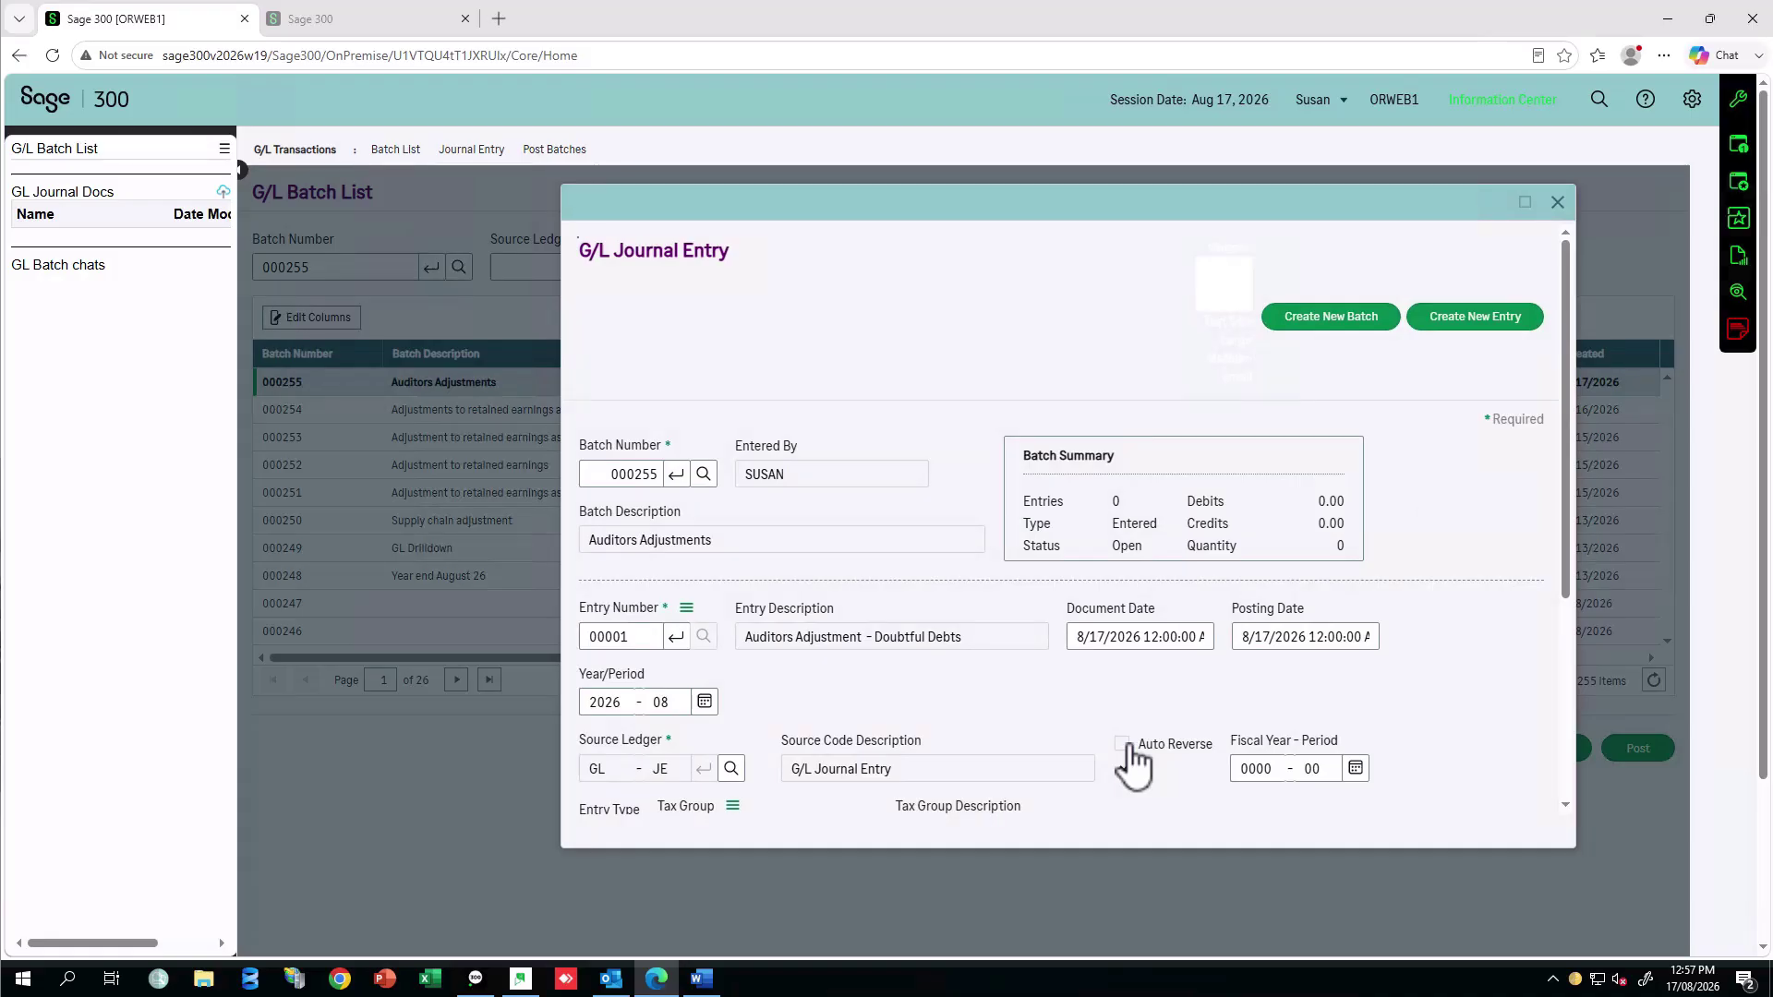
scroll(967, 658, down, 3)
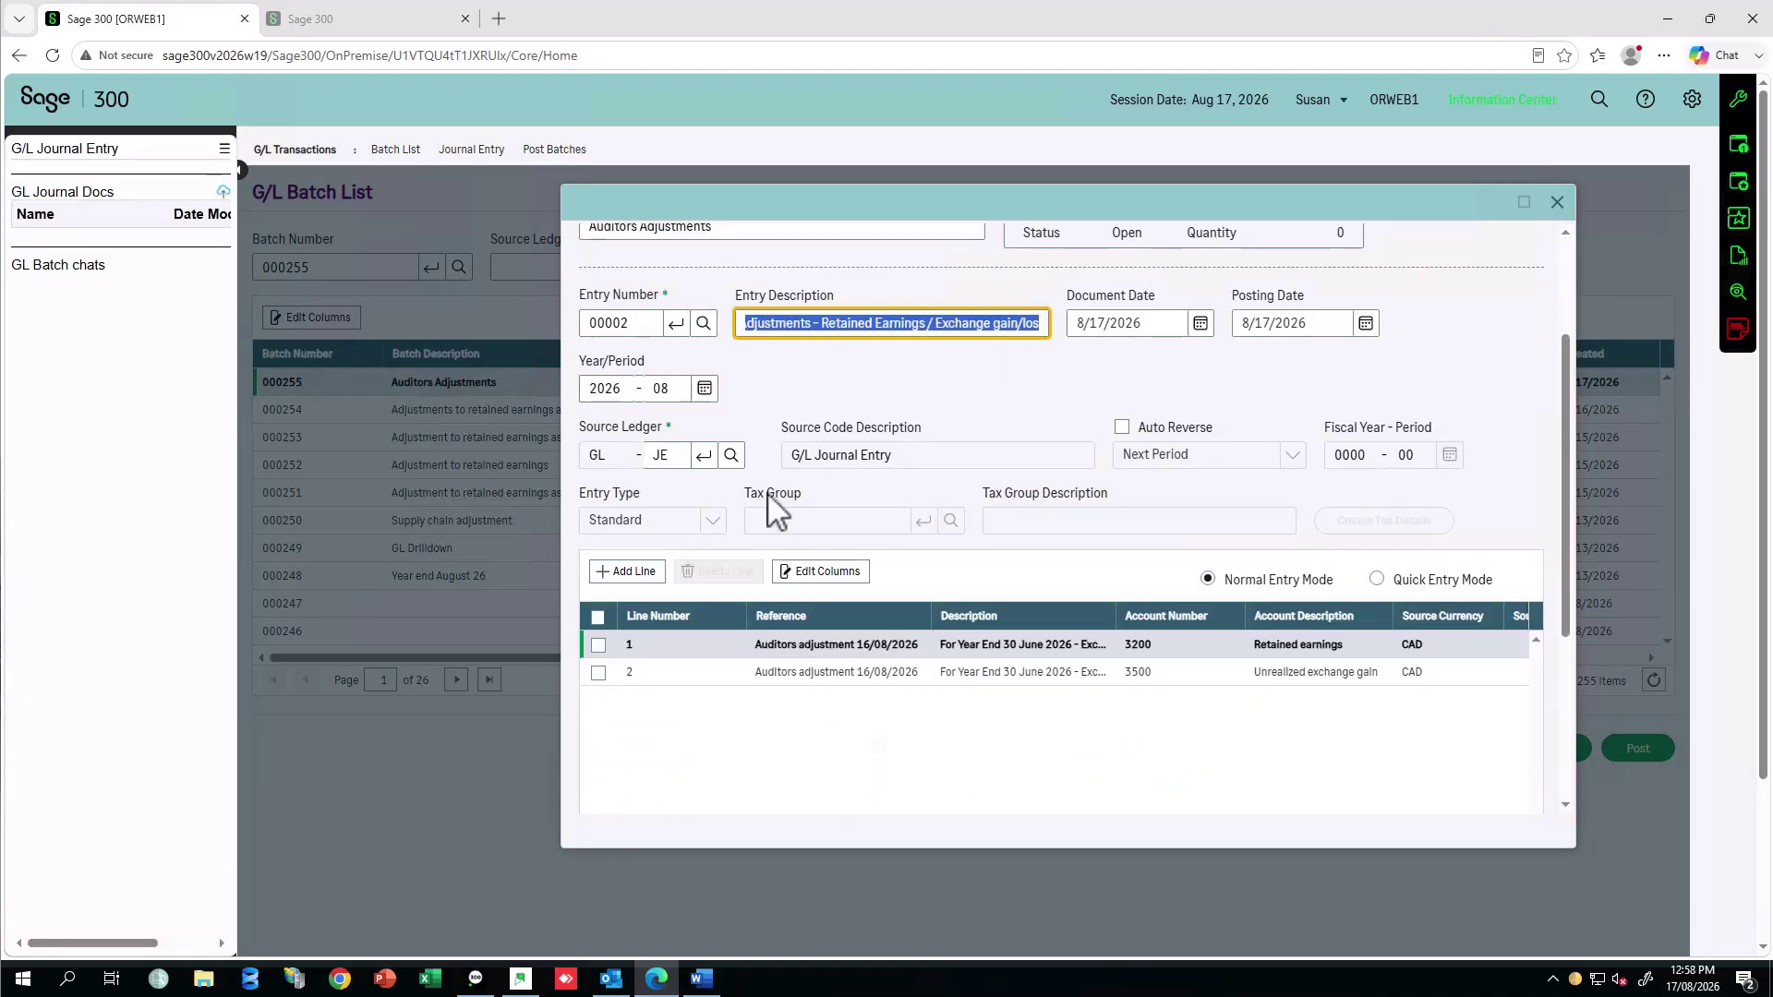
click(704, 323)
click(1416, 666)
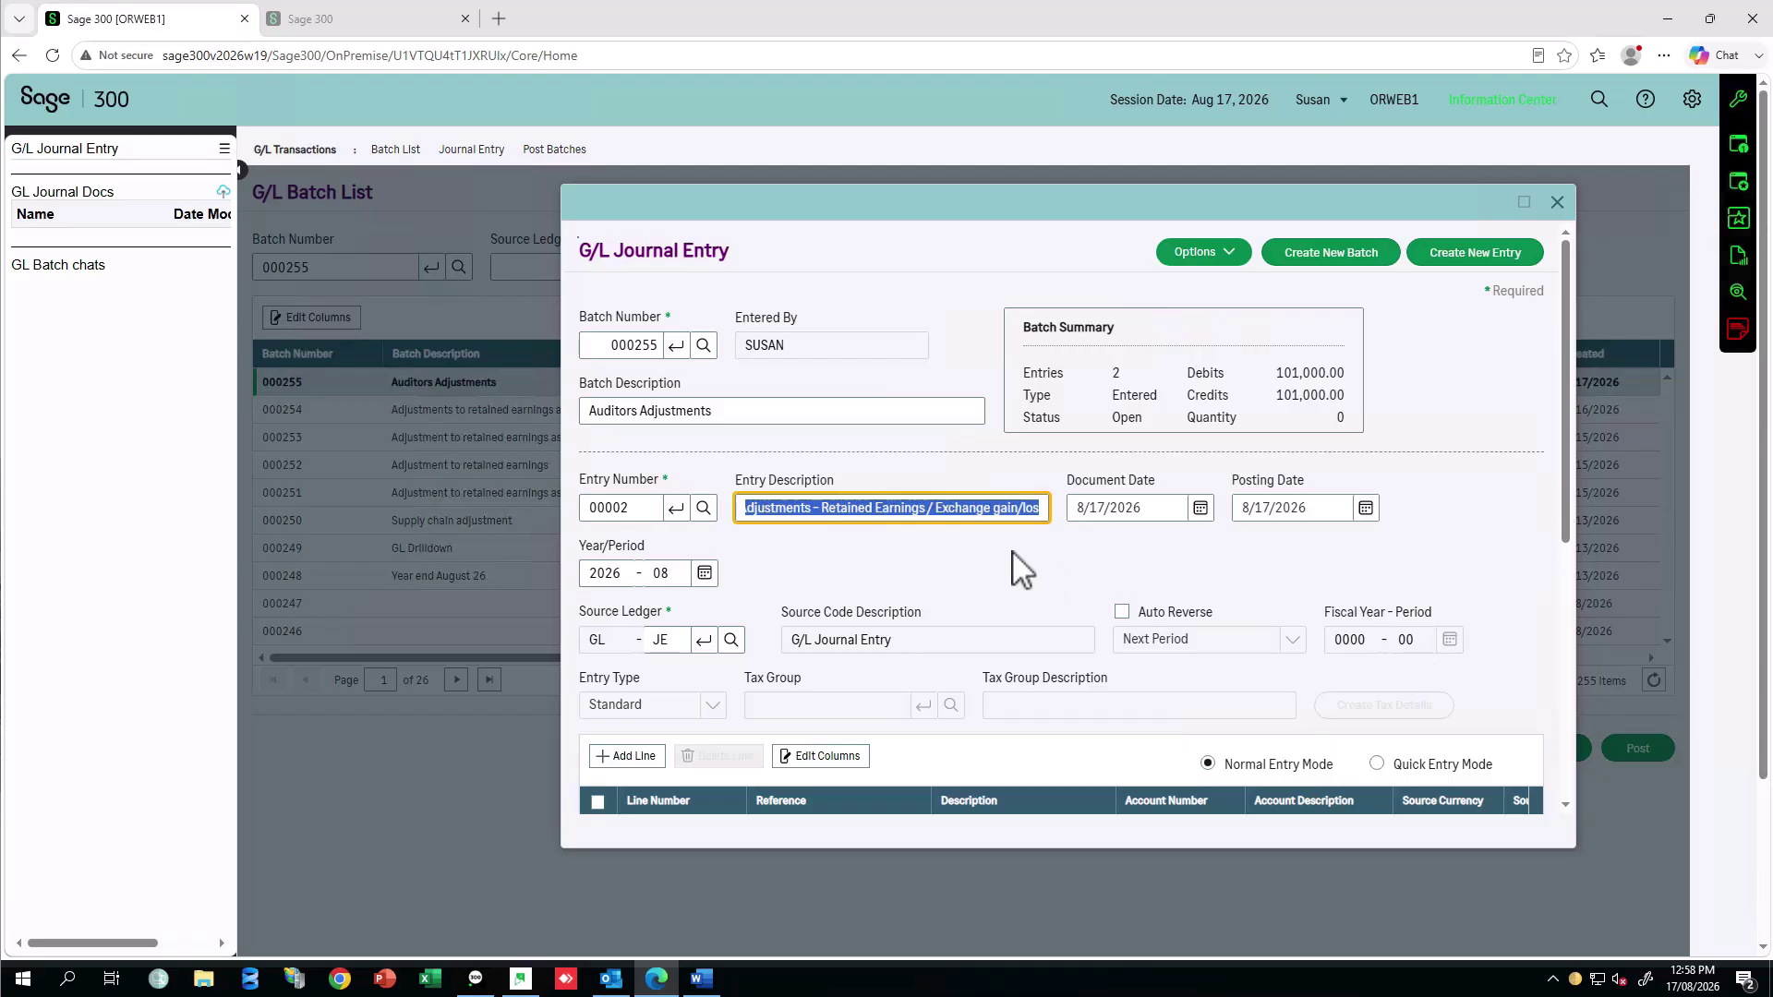
scroll(1018, 568, down, 2)
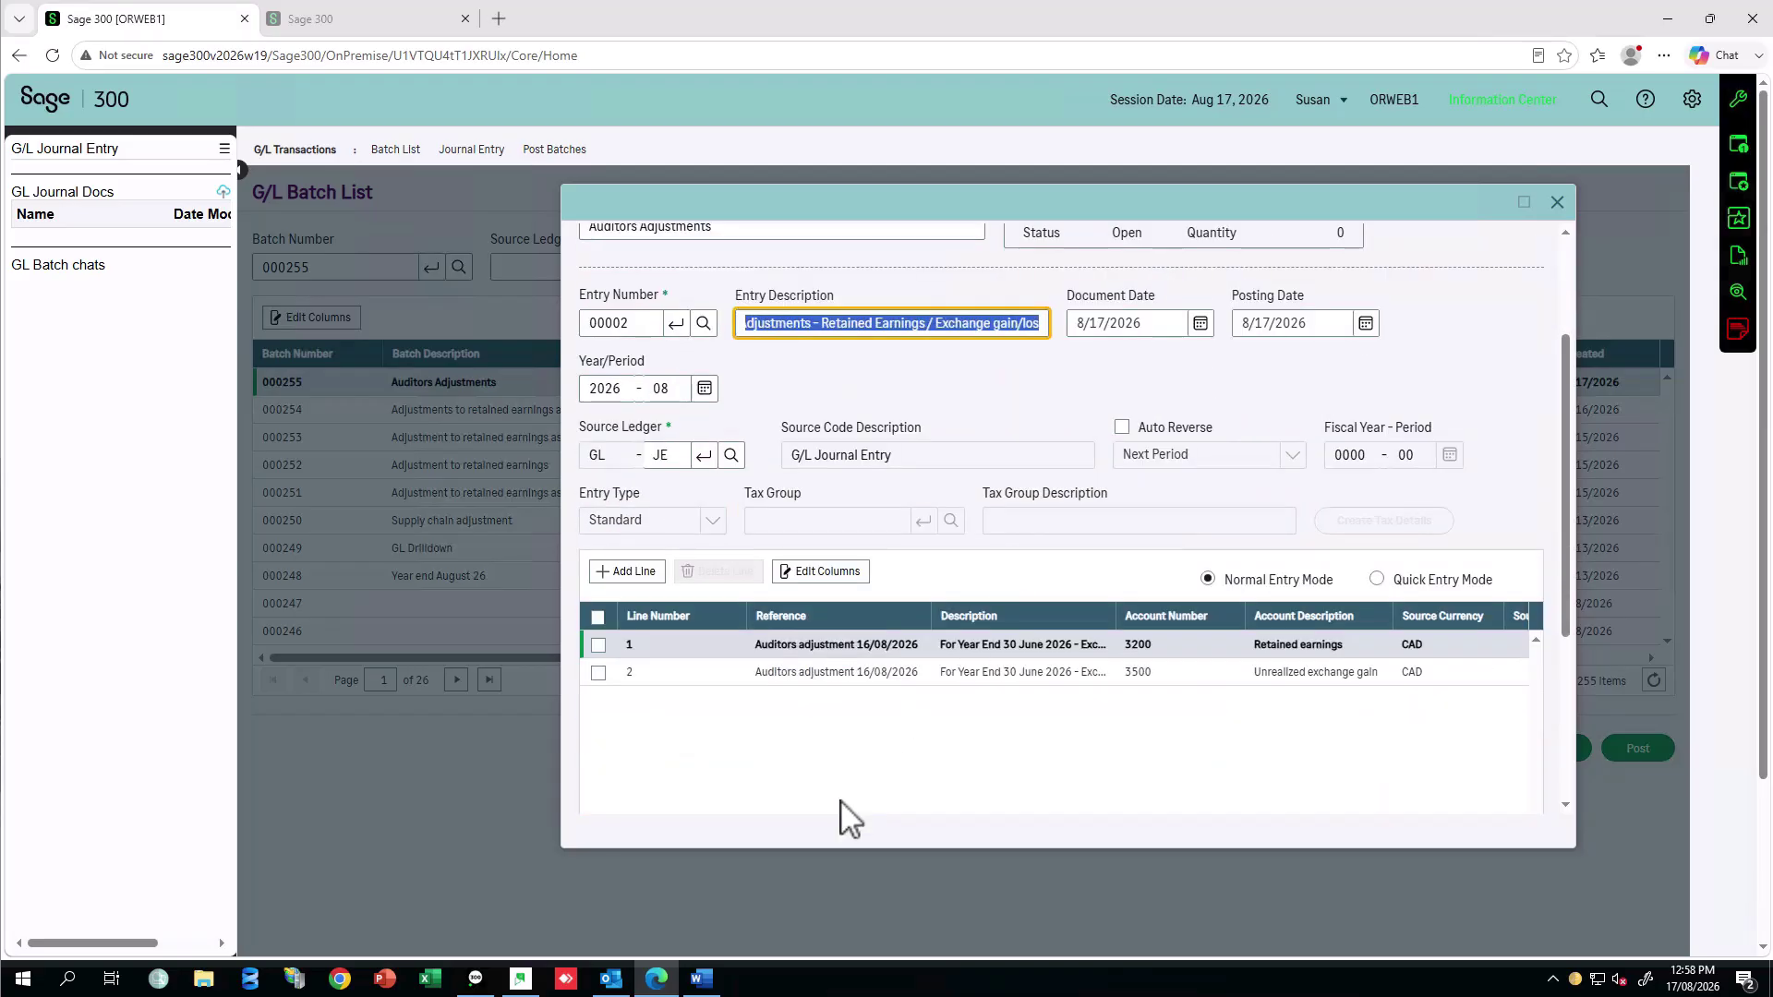
scroll(842, 792, down, 2)
drag(801, 736, 727, 738)
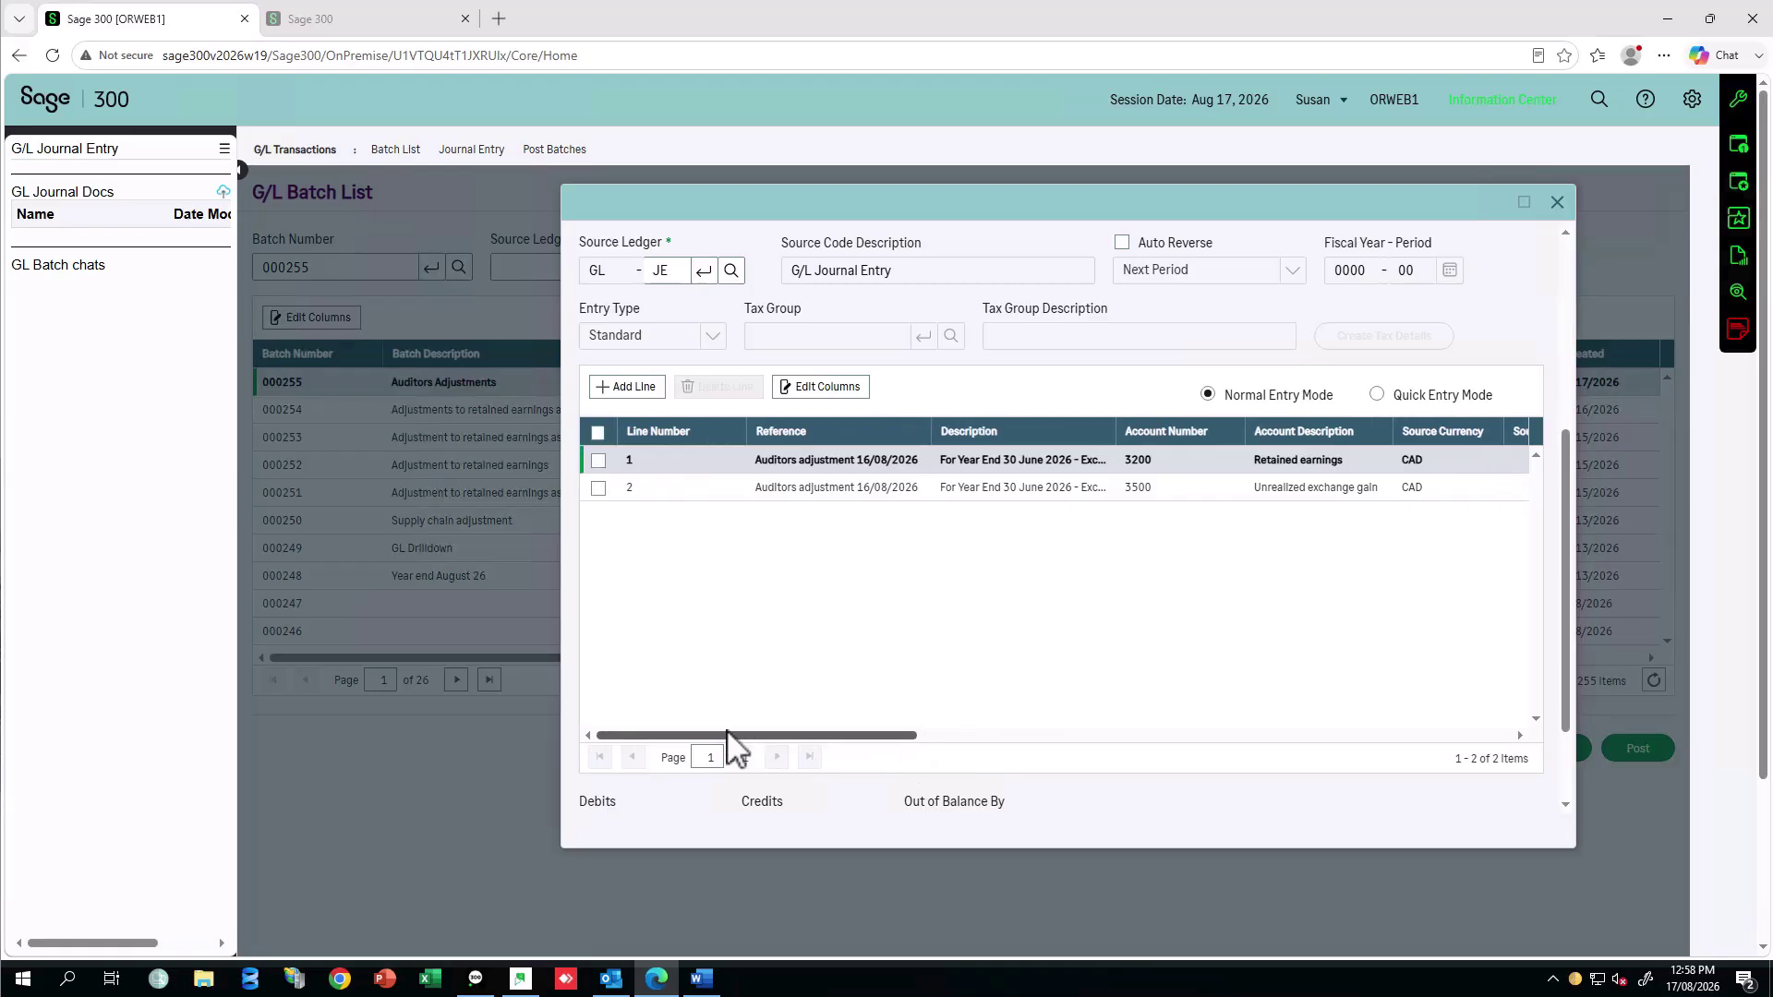
- Attach the AuditorsLetter_15072026 document from the Scanned Documents folder to the batch's GL Journal Docs
click(224, 191)
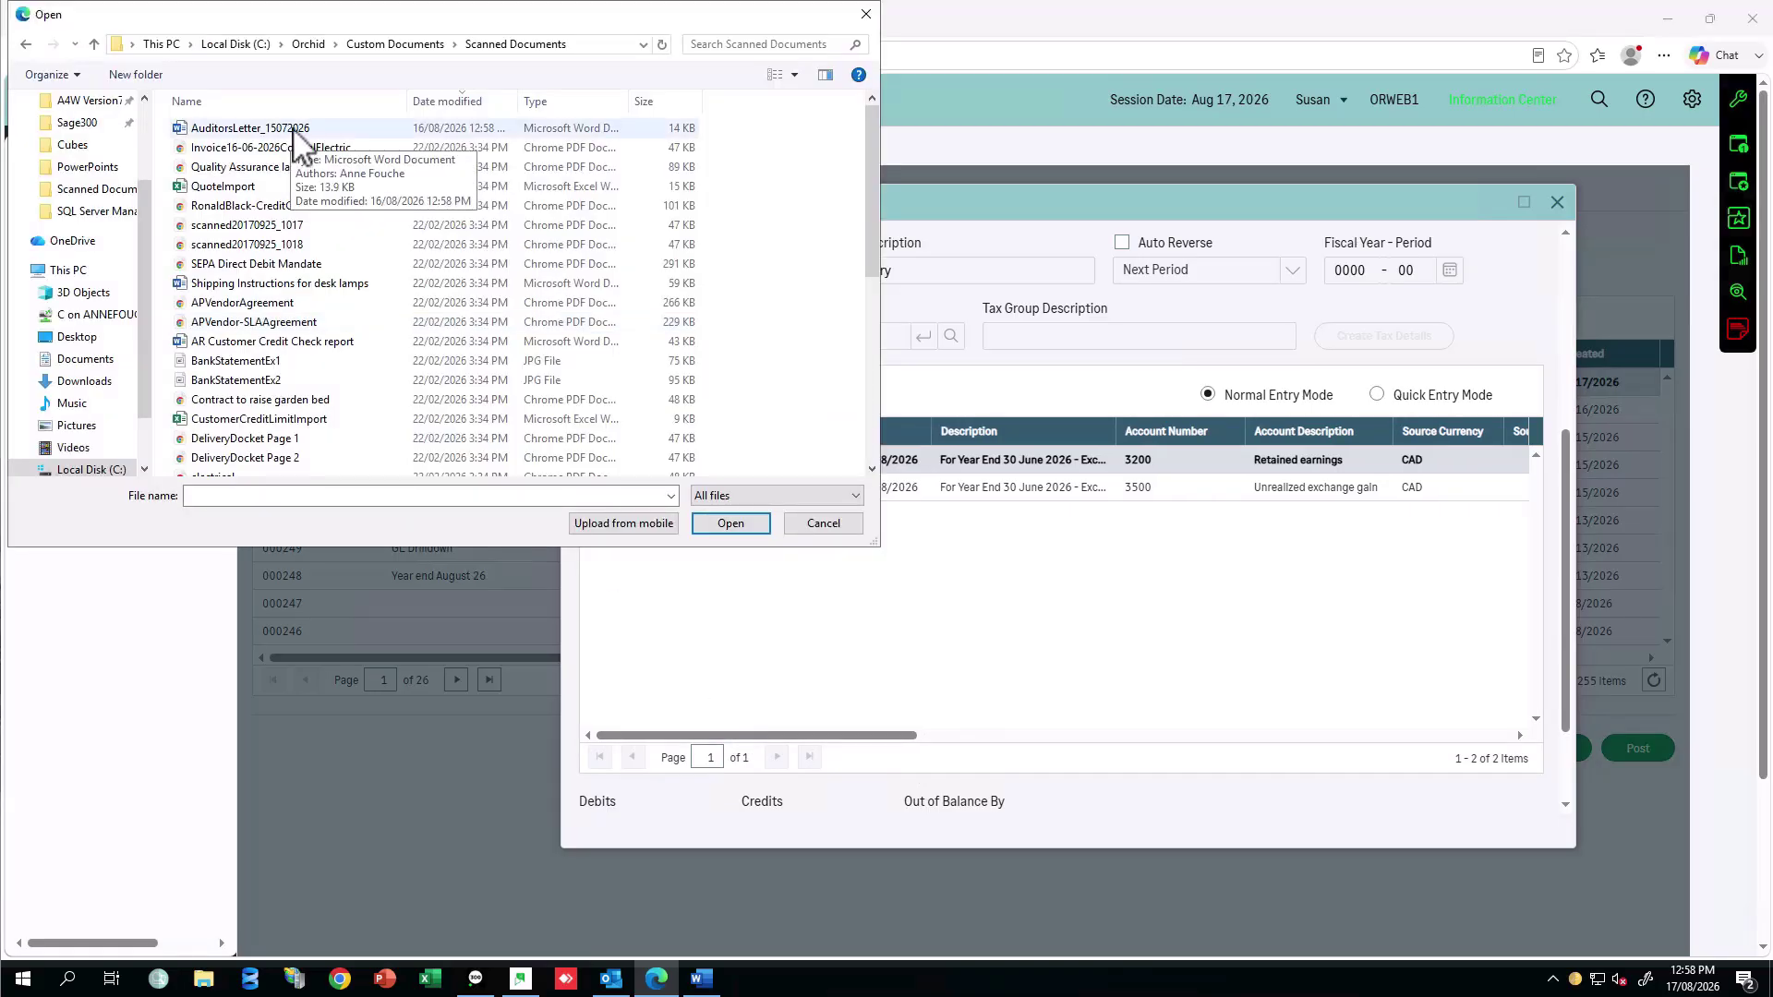
click(294, 134)
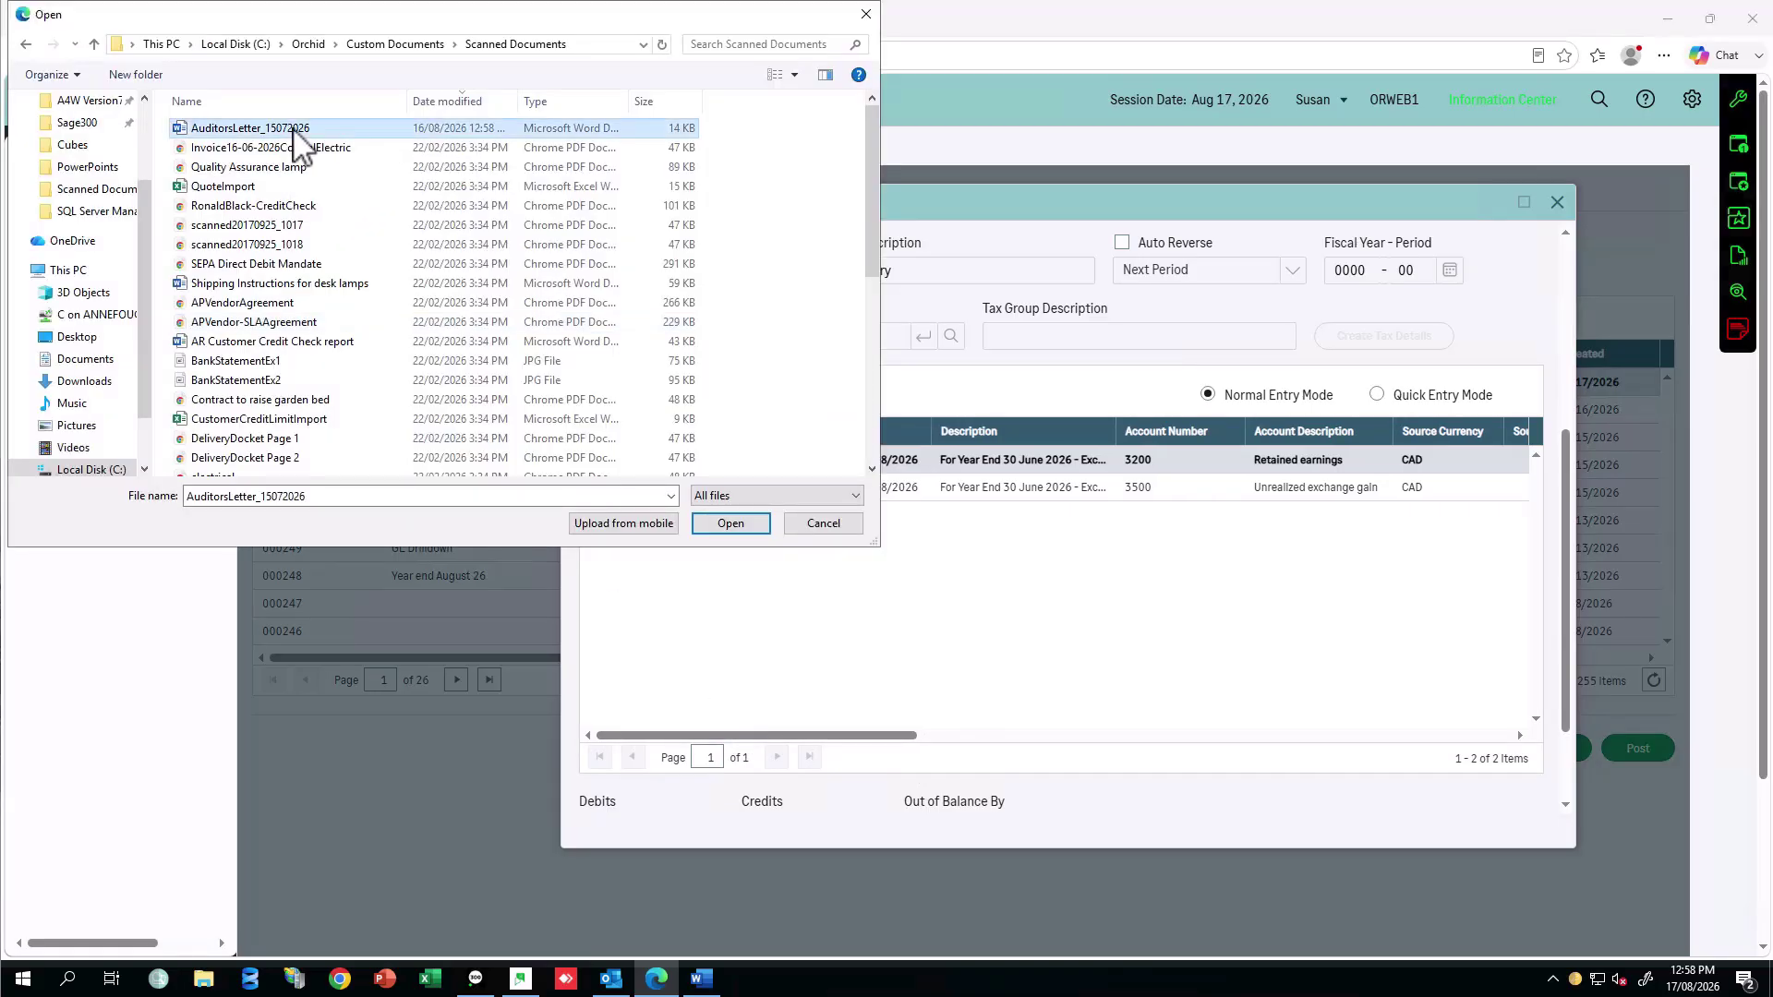
click(730, 524)
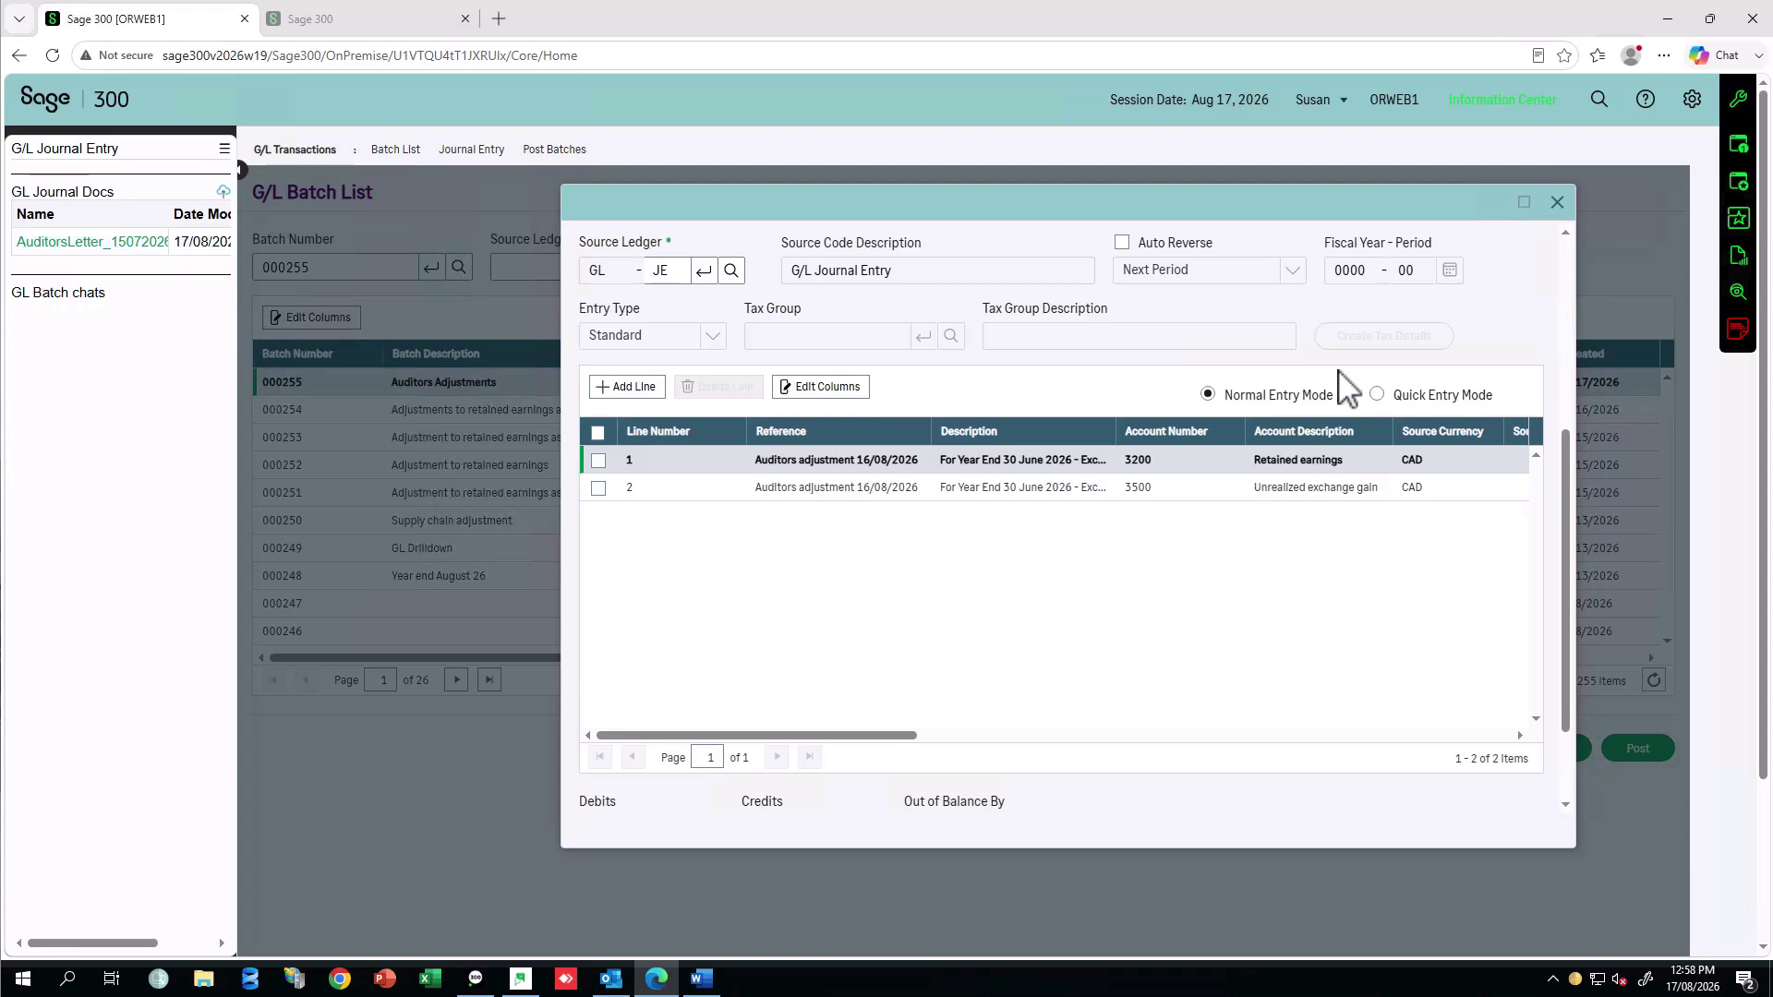
- Close the journal entry and set Ready To Post to Yes for batch 000255
click(1558, 203)
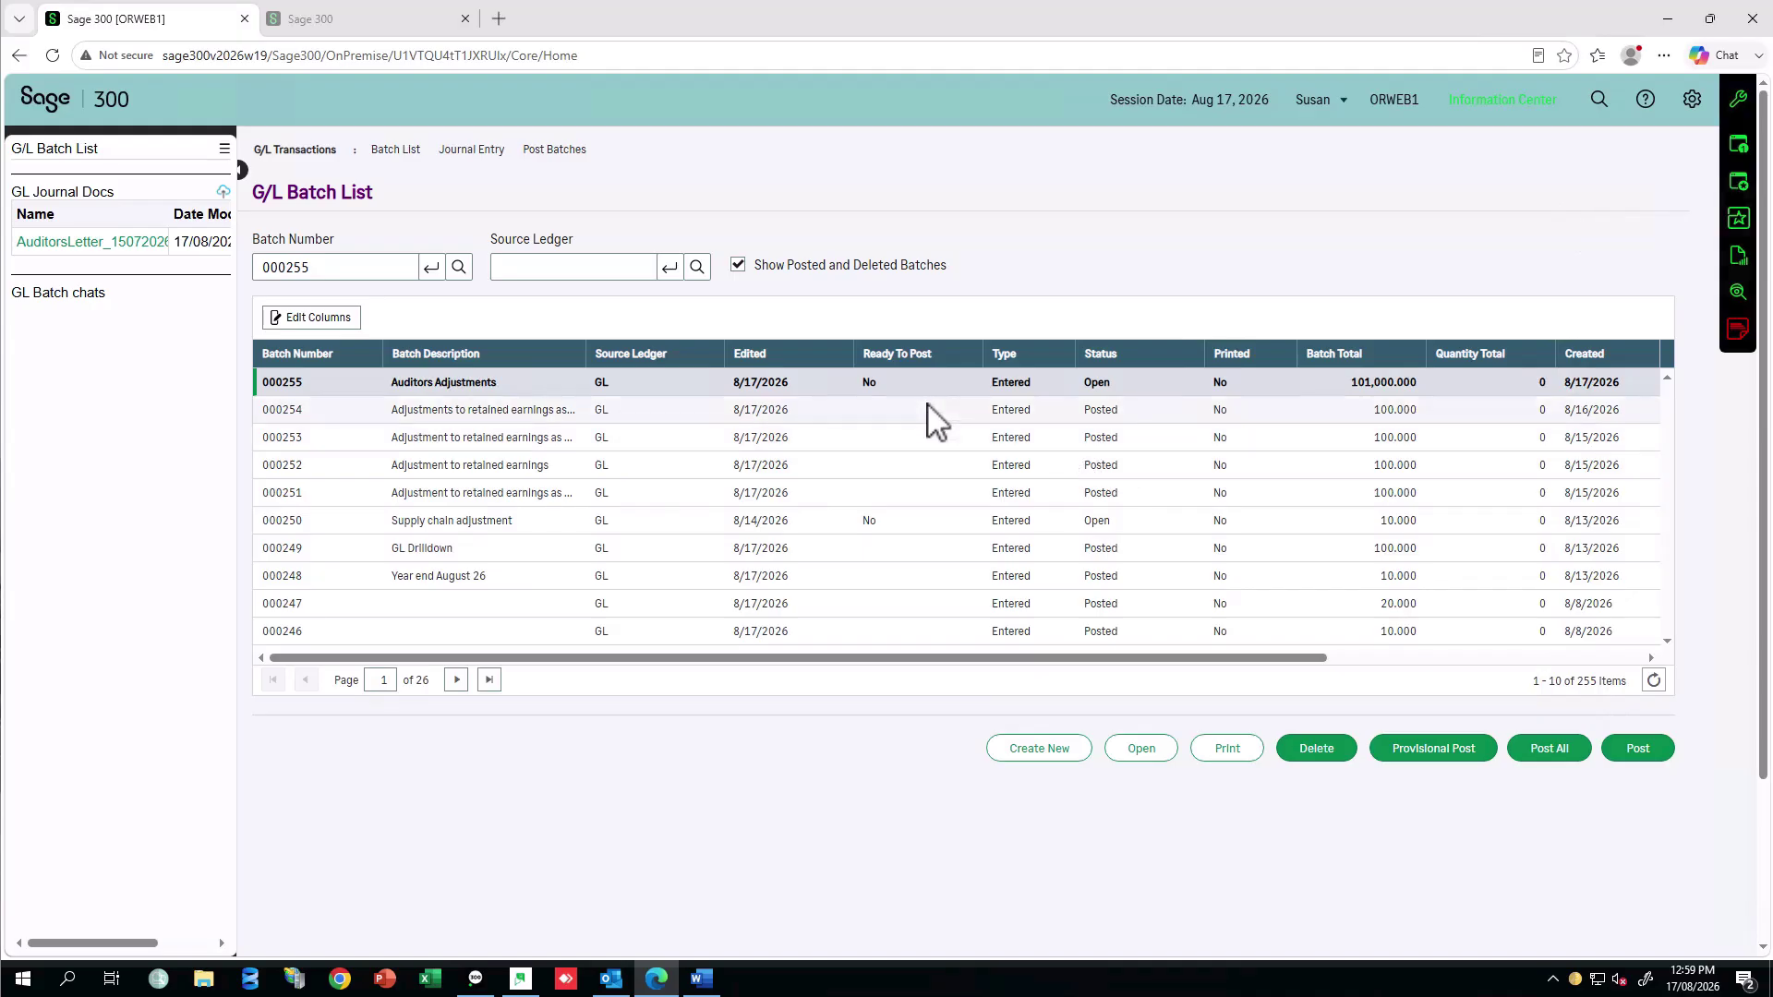
click(910, 382)
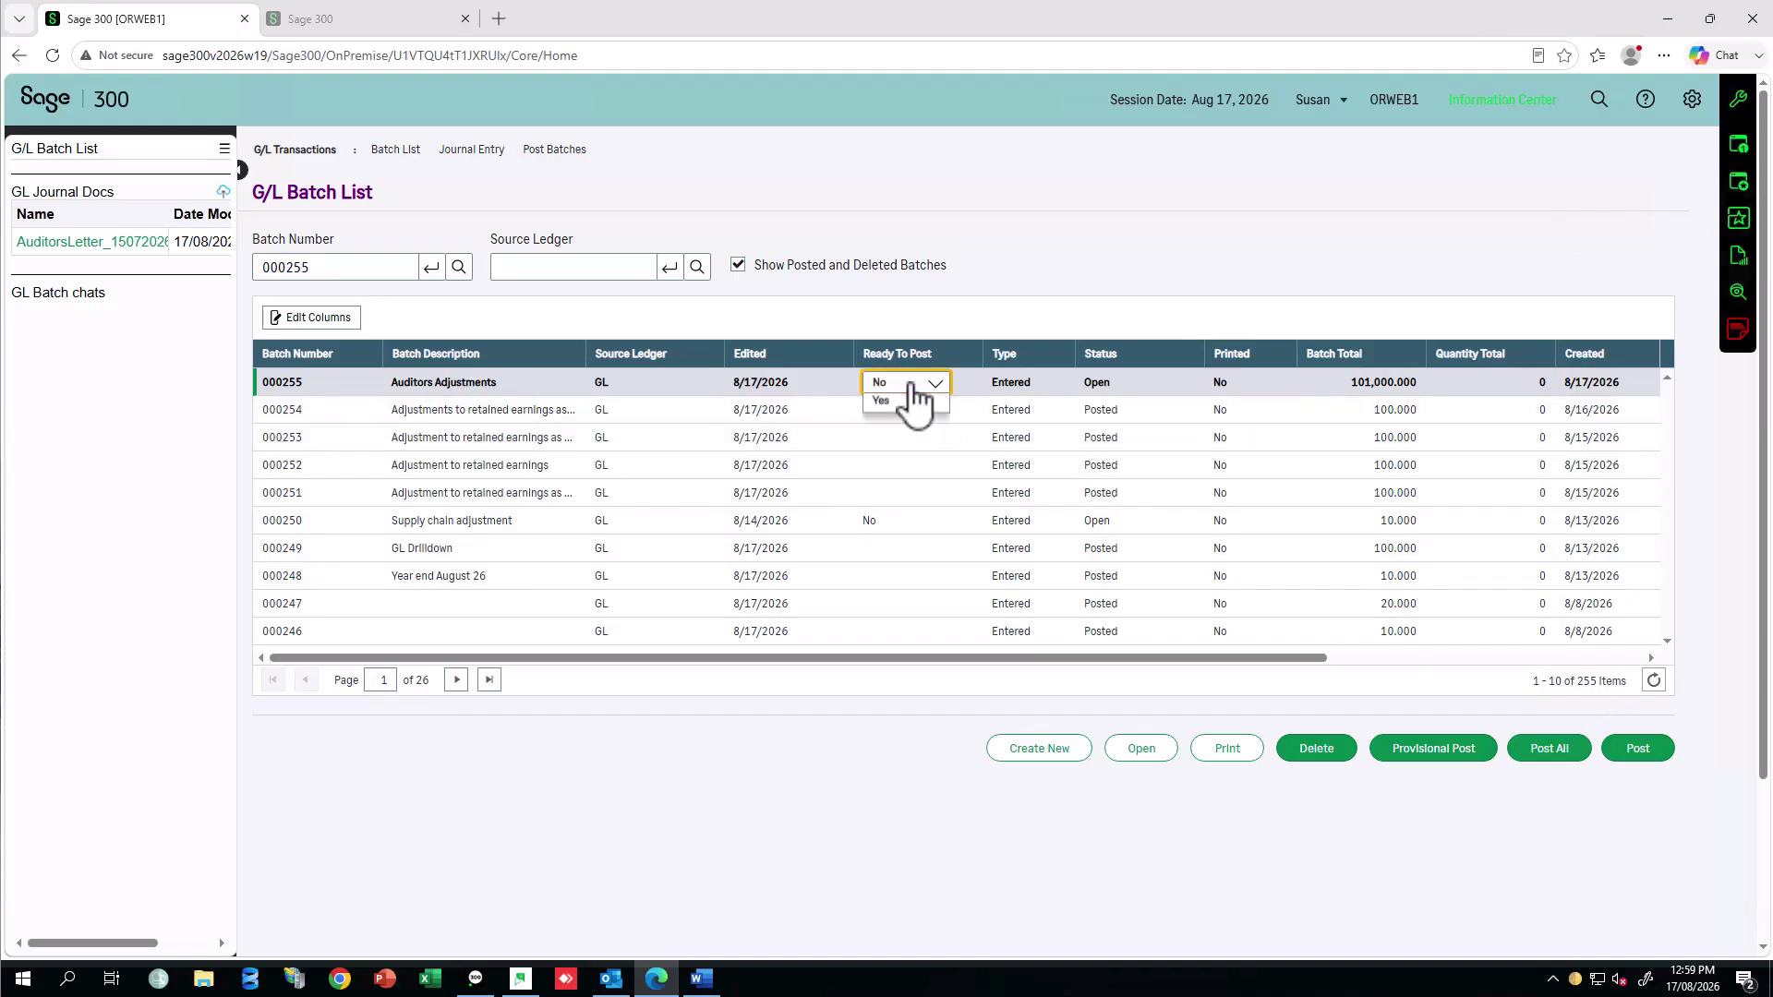
click(878, 437)
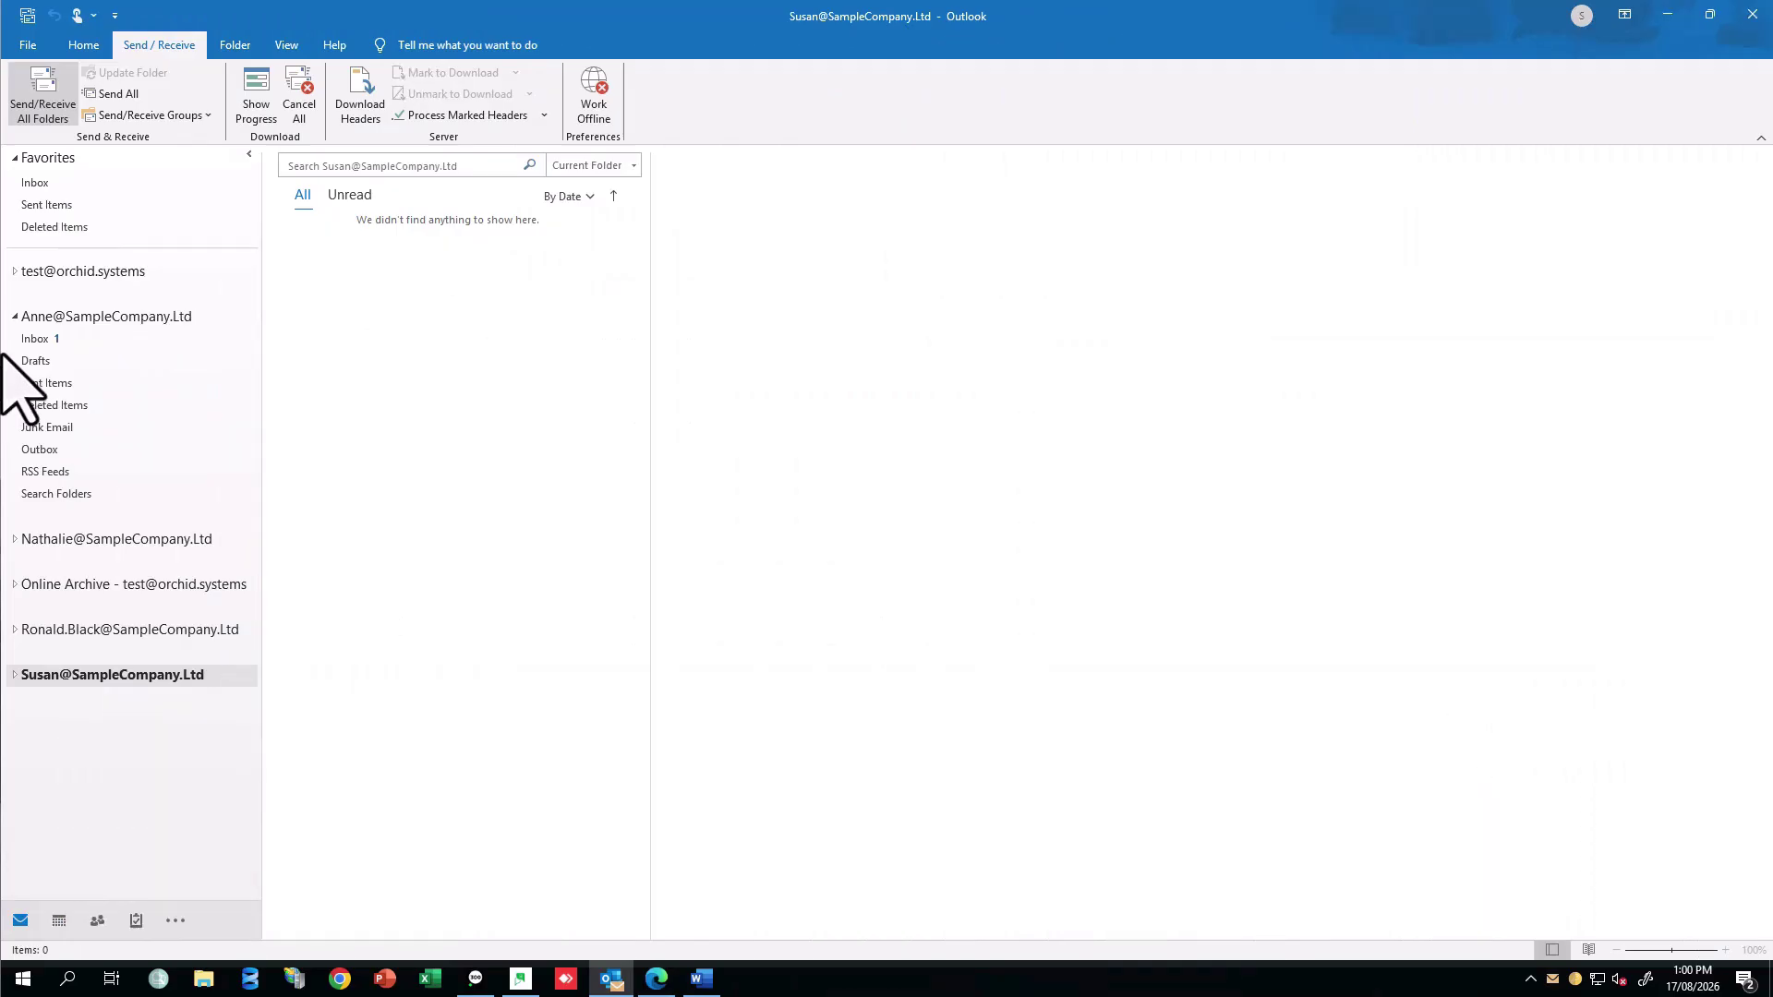
- Read the batch 000255 approval request in the first approver's Outlook inbox, and return to Sage 300
click(28, 341)
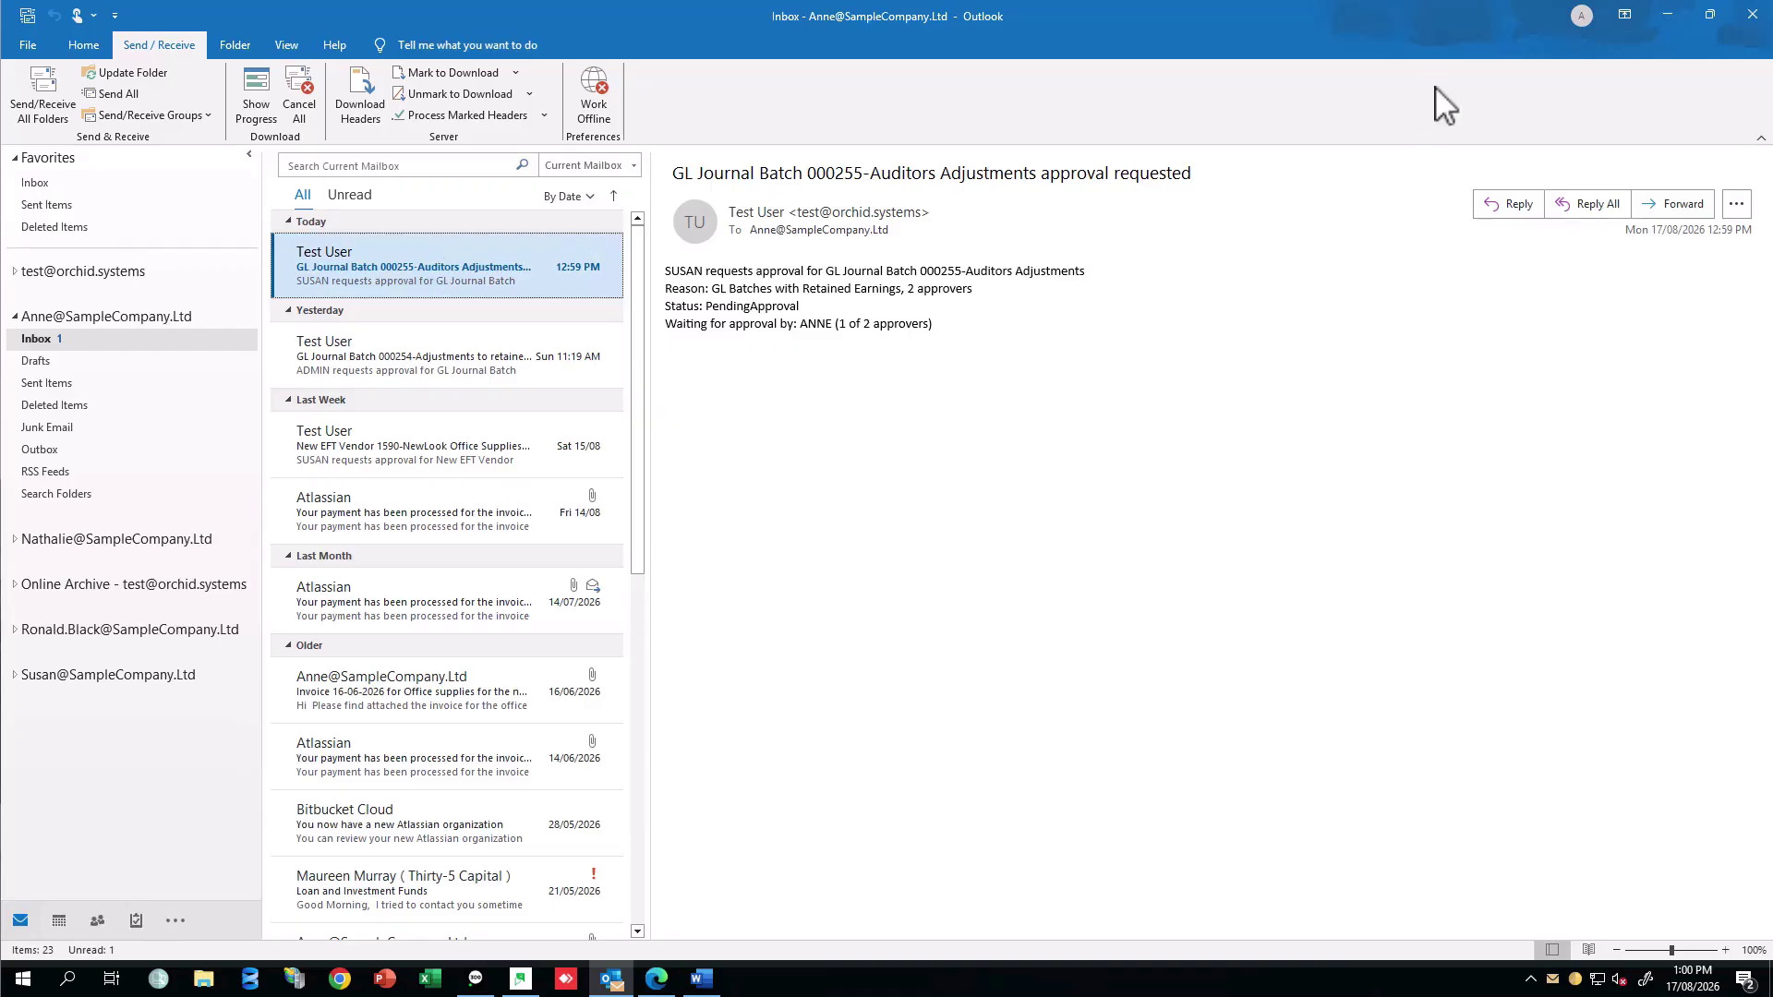
click(1667, 14)
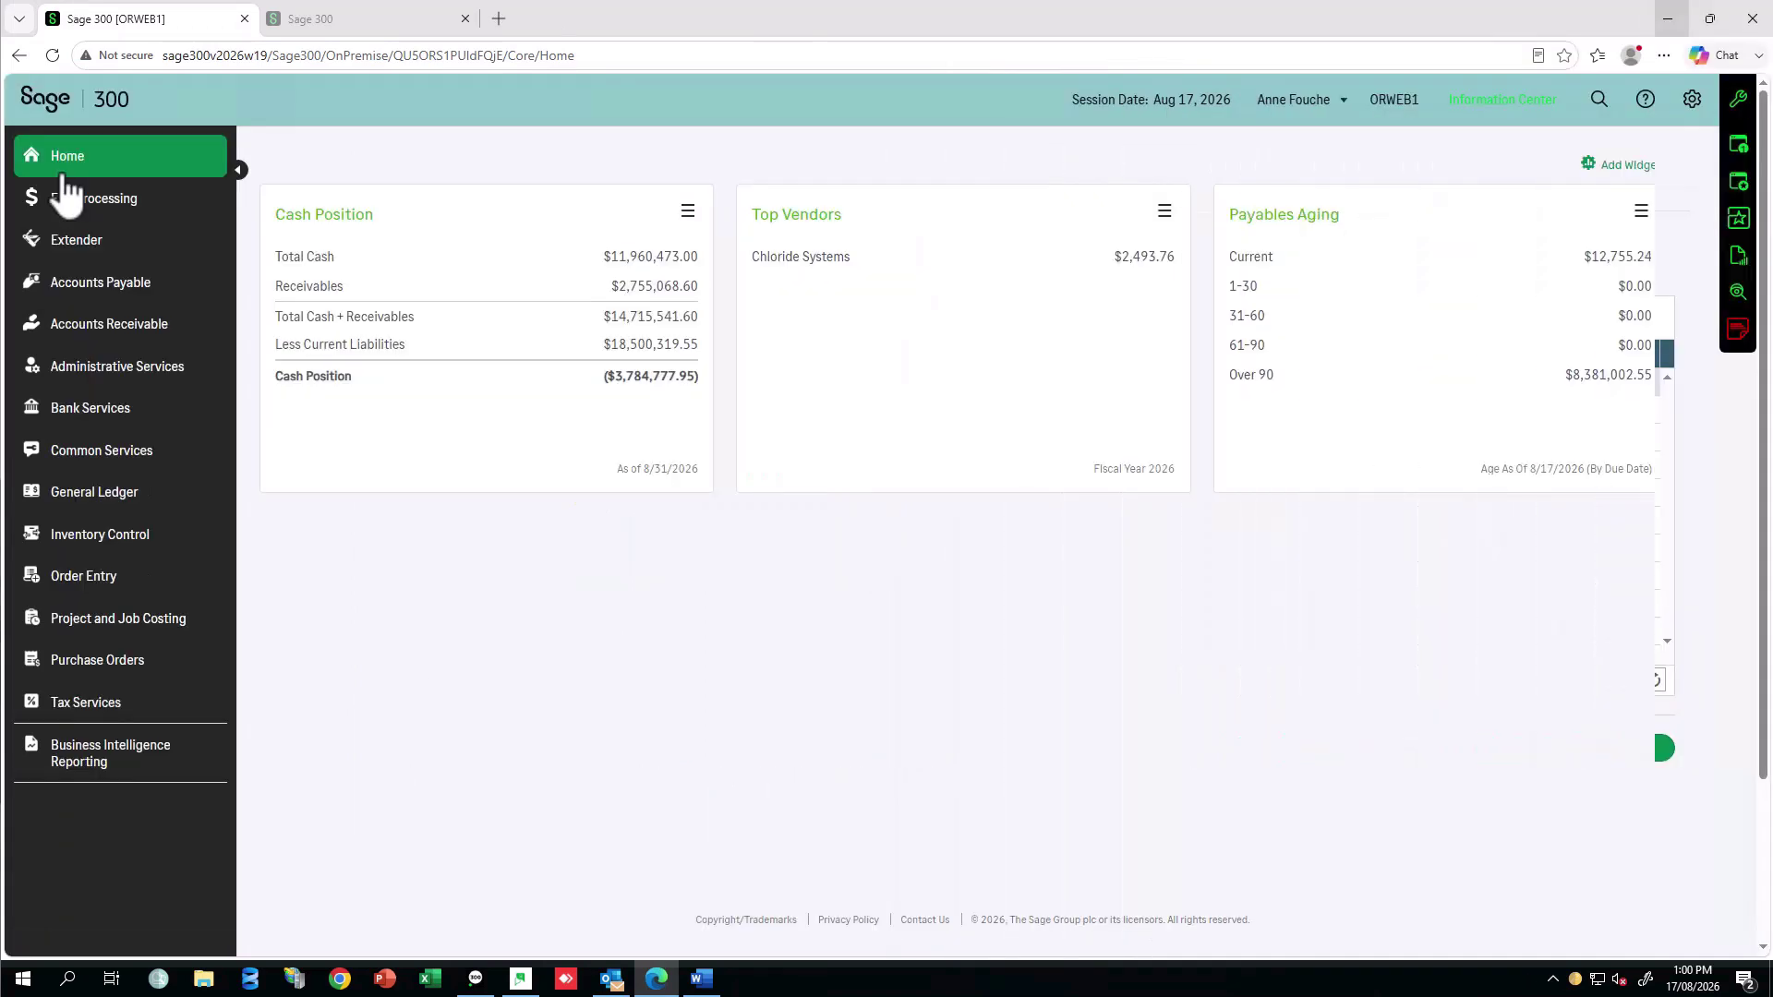
- Open the Extender Workflow Console and set its view to "Assigned to me or a group I'm in"
click(76, 247)
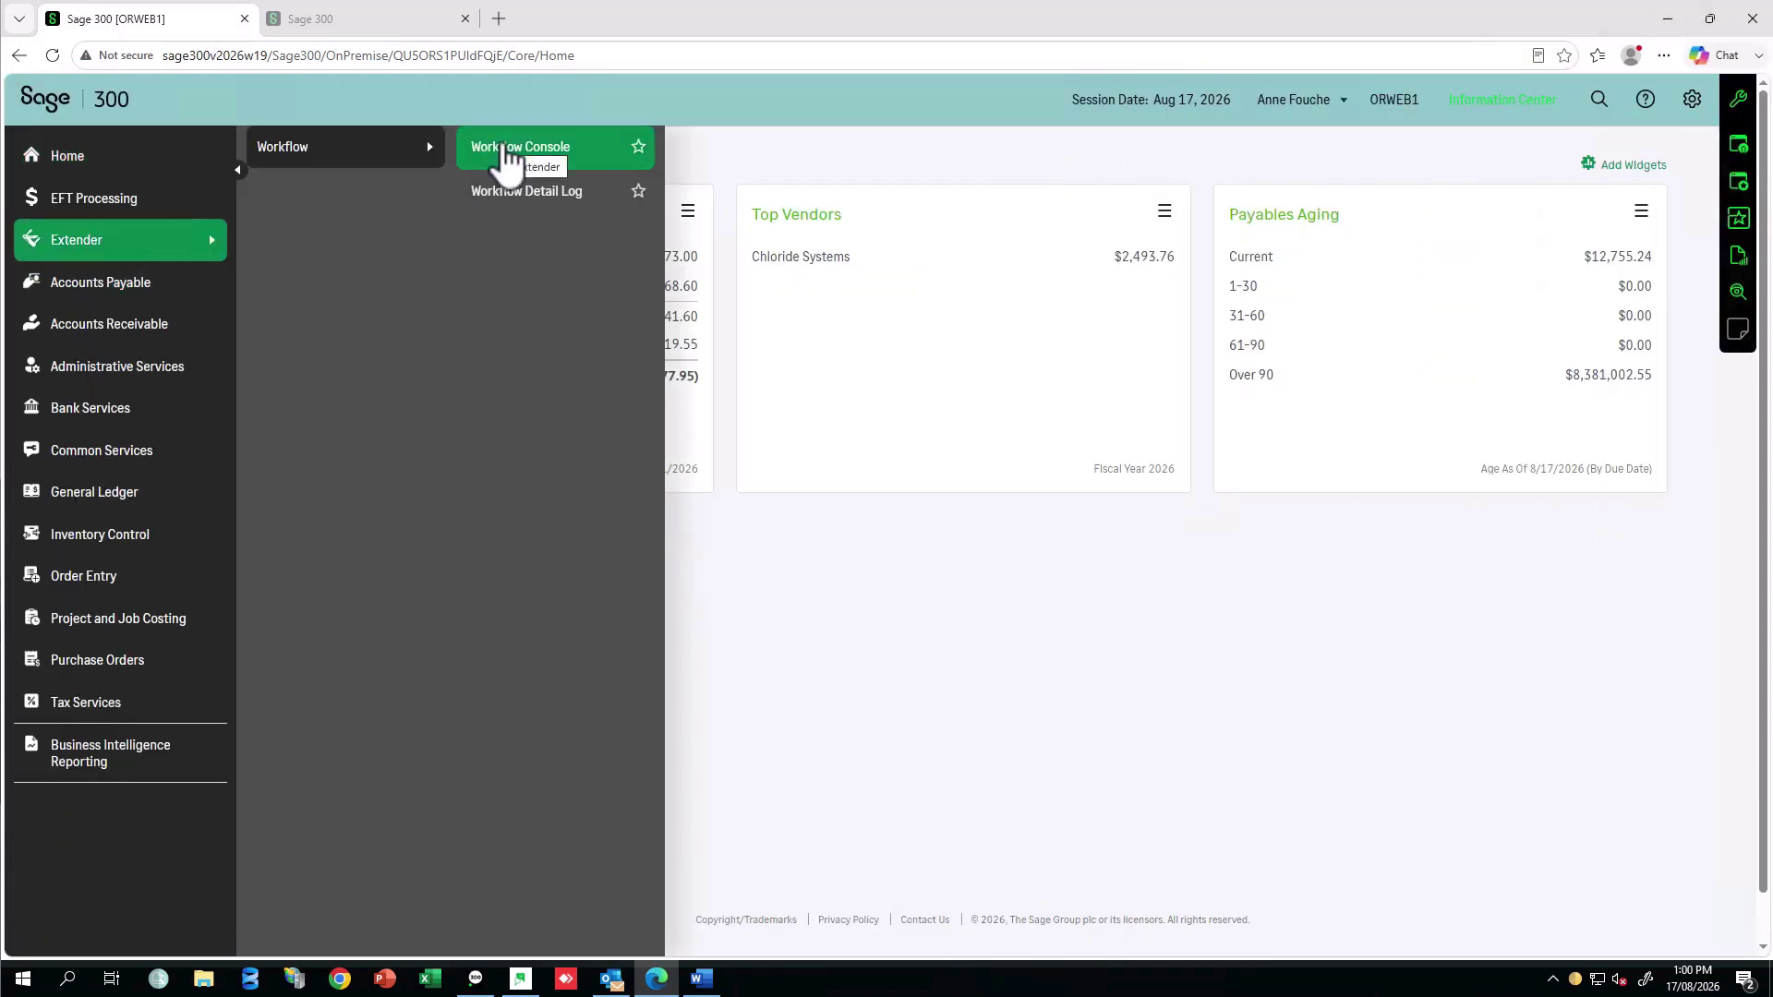
click(507, 157)
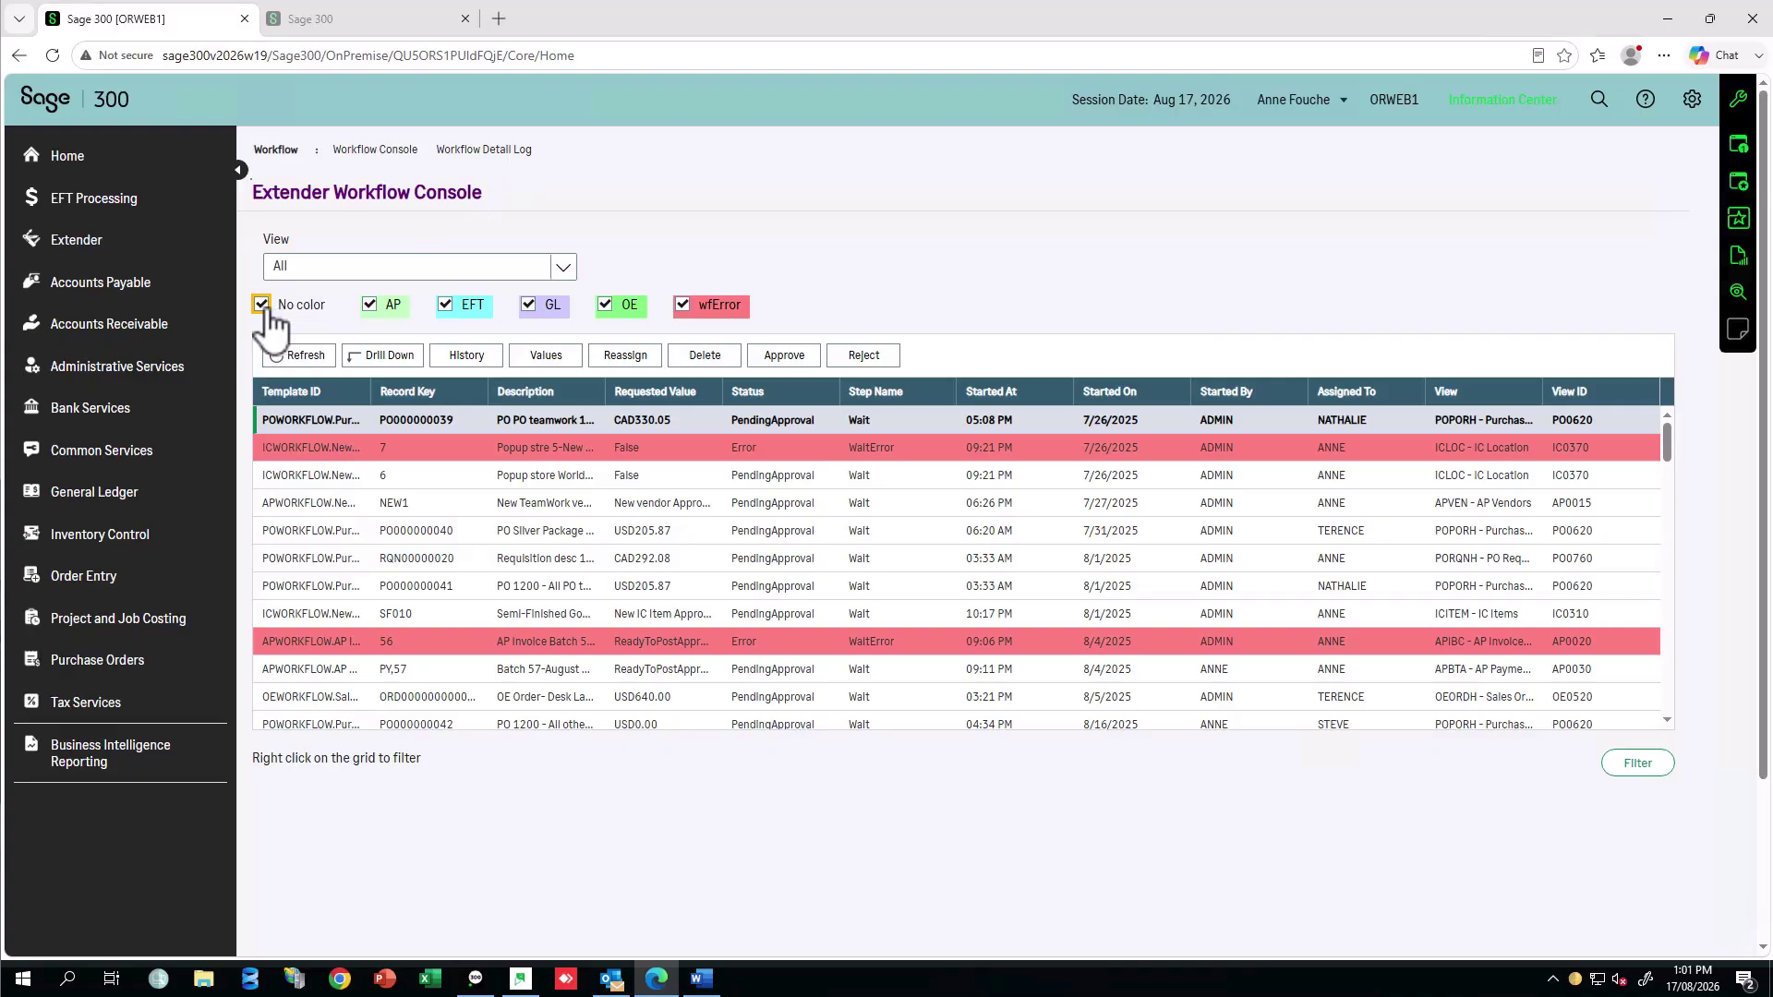
click(562, 268)
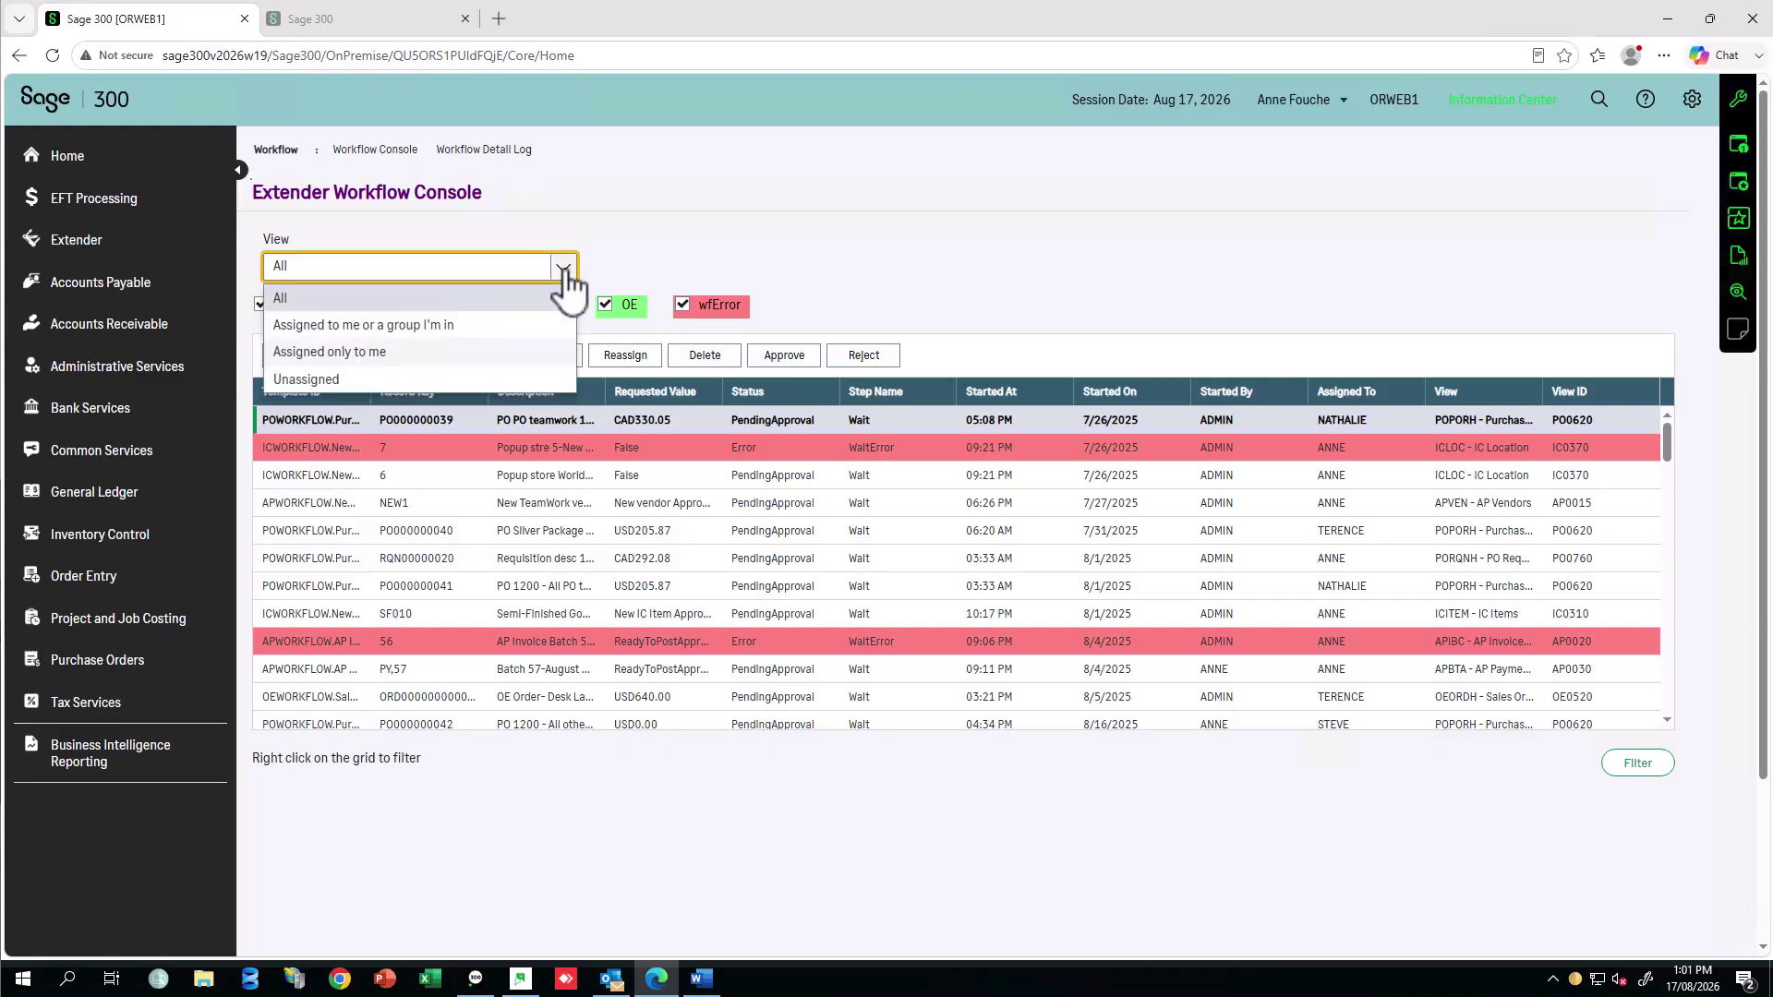
click(515, 327)
- Limit the workflow list to GL items by excluding the No color, AP, EFT, OE and wfError categories
click(261, 304)
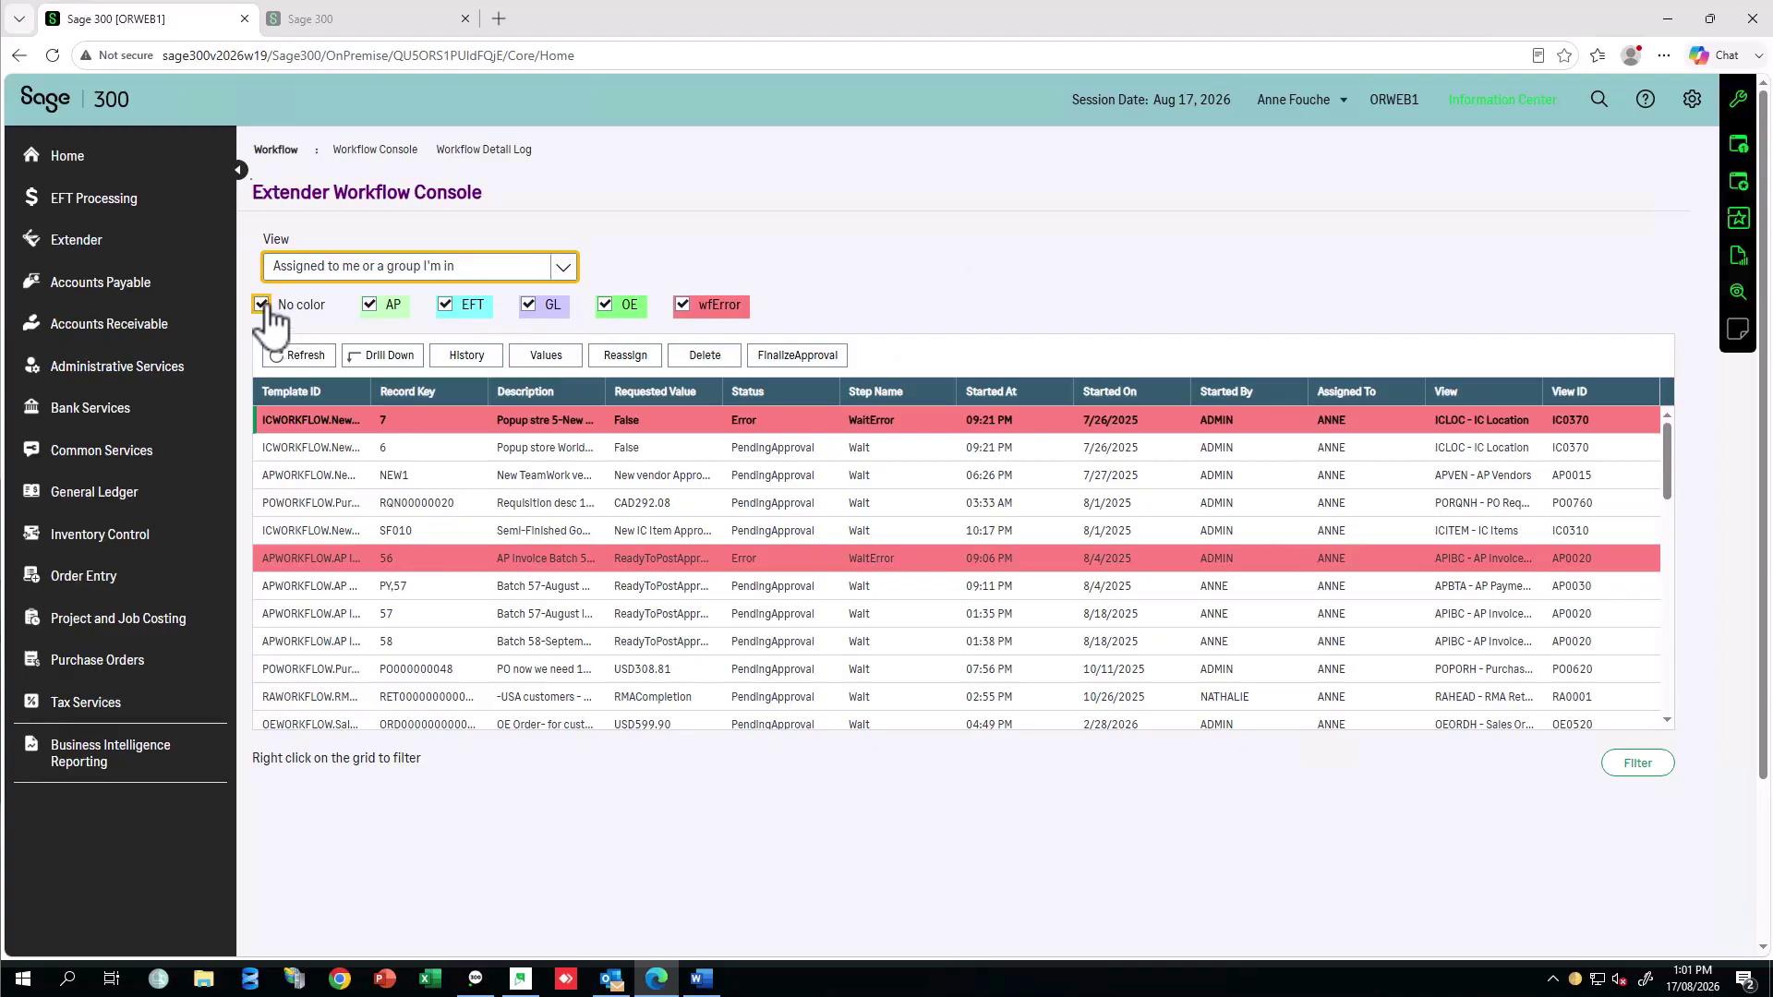
click(370, 307)
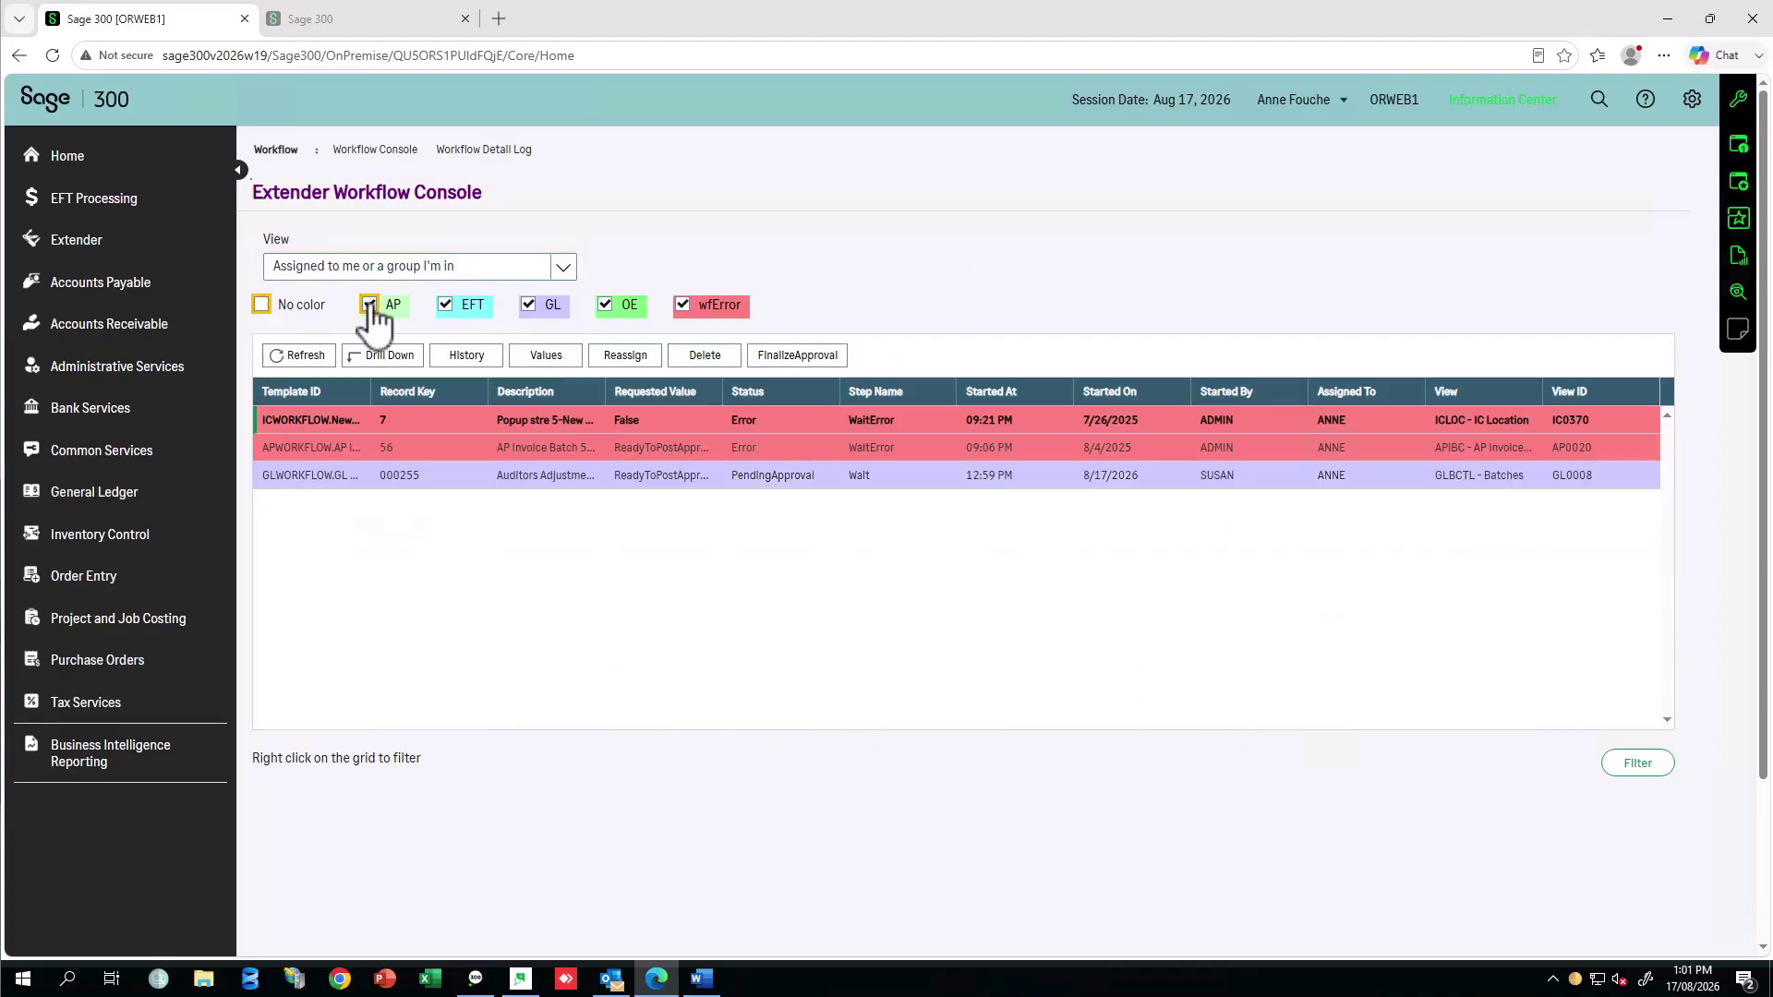
click(446, 310)
click(606, 307)
click(683, 305)
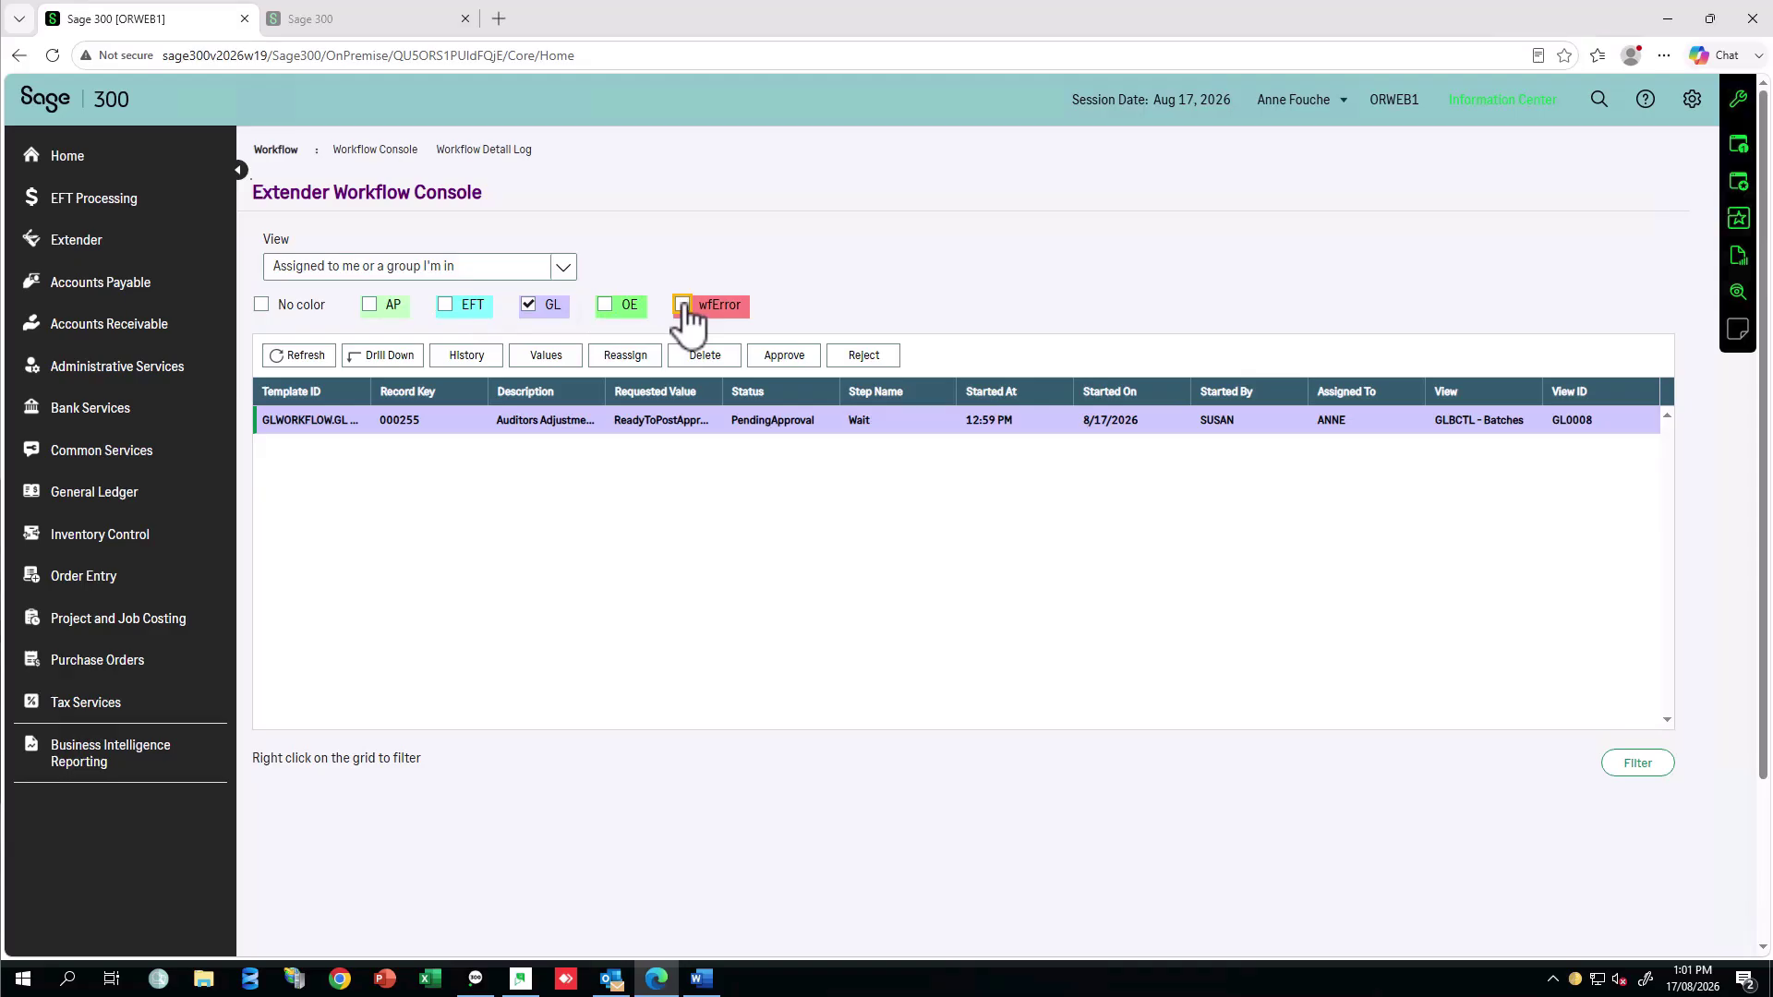
- Drill down from the batch 000255 workflow item to its G/L journal entry
click(422, 420)
click(382, 363)
click(412, 366)
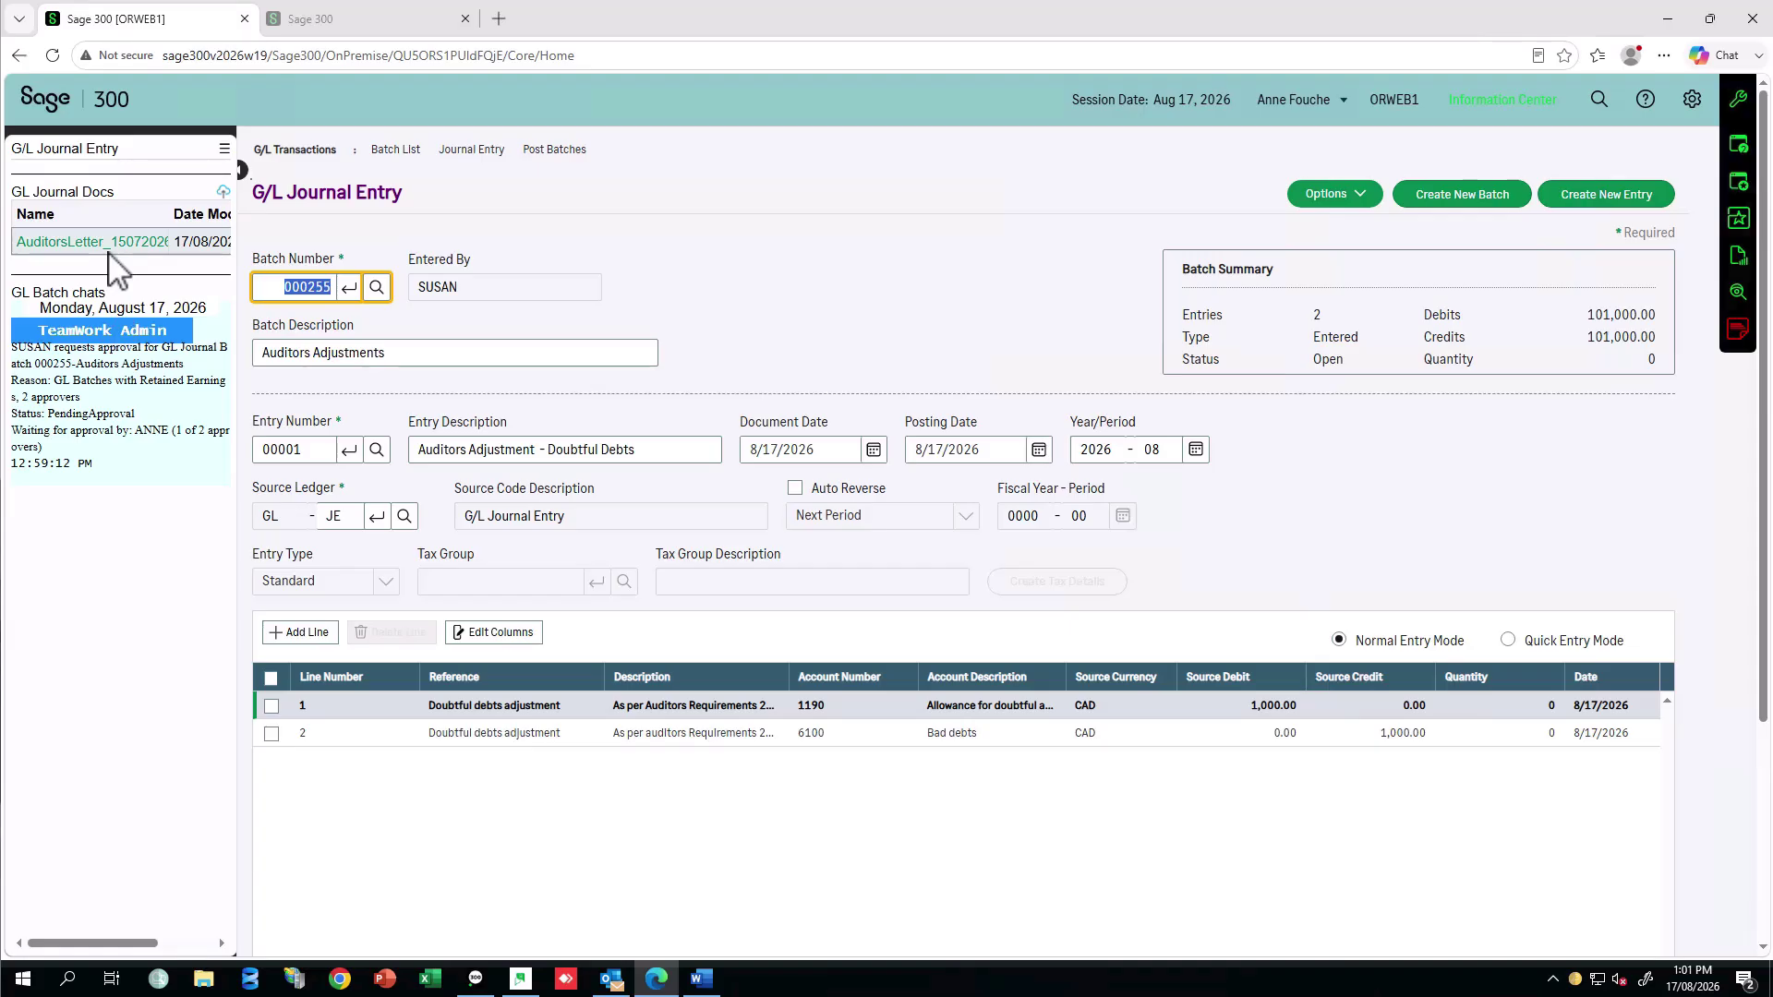
- Bring up entry 00002 of the batch and review its retained earnings and exchange gain lines
click(377, 451)
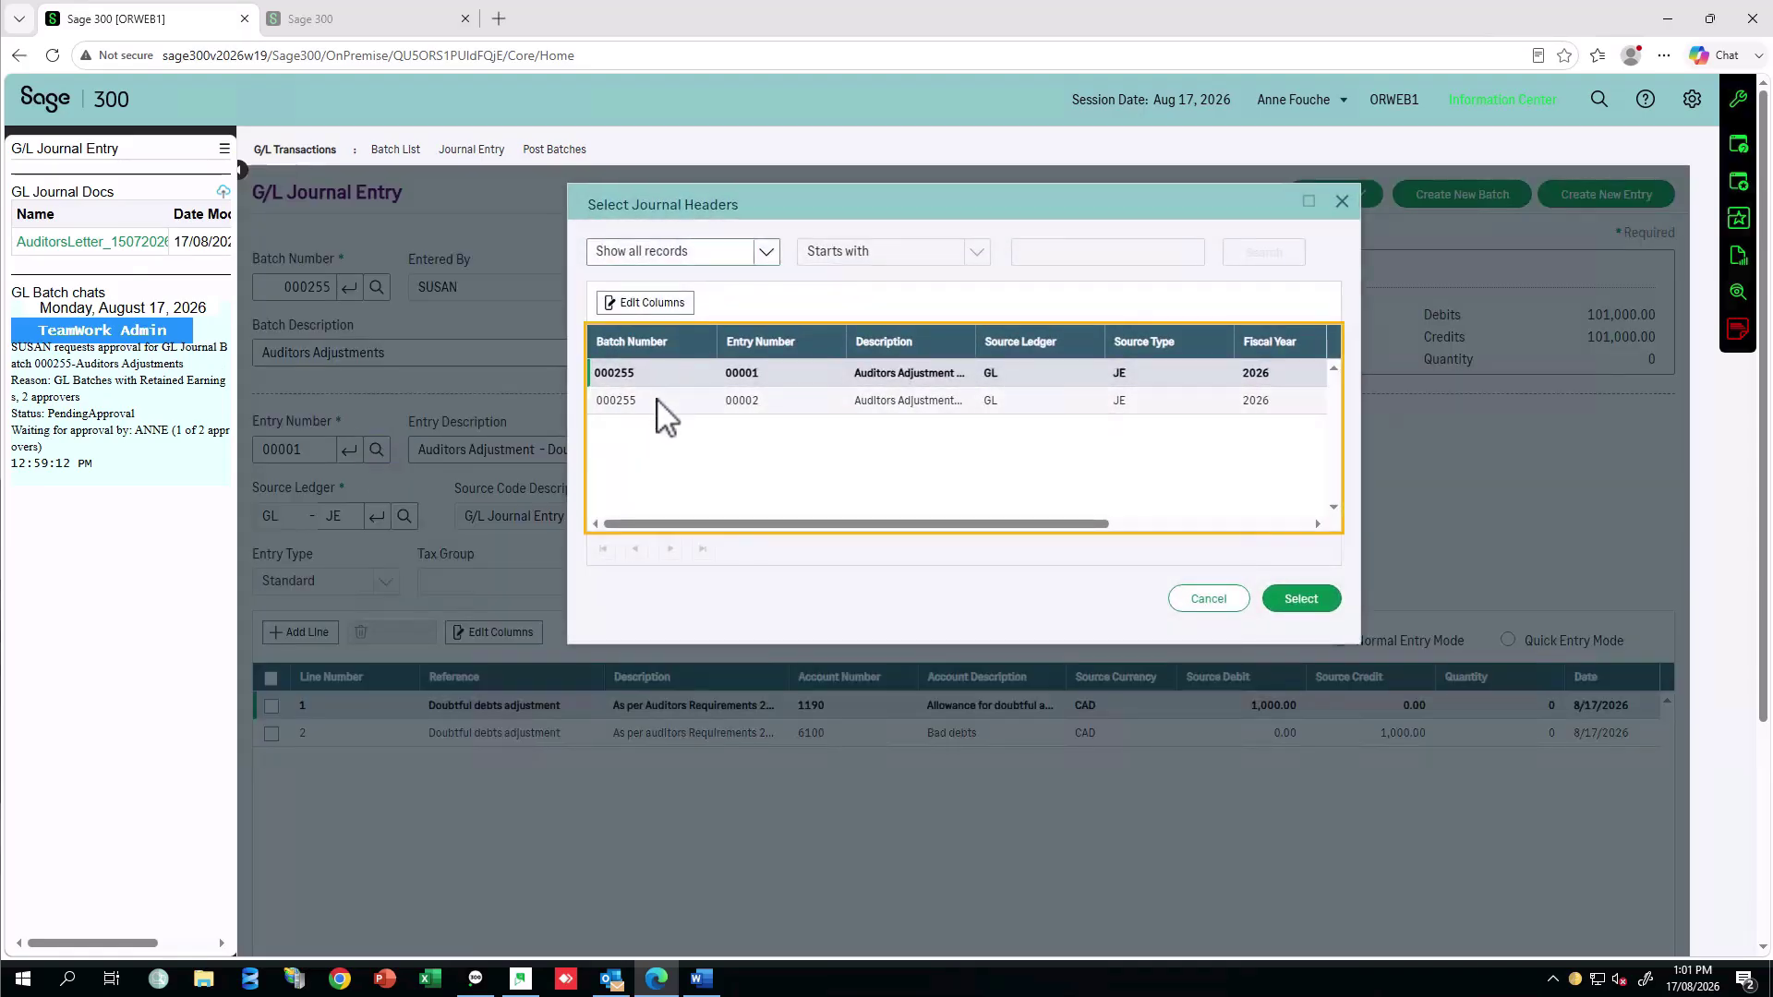
click(663, 403)
click(1302, 600)
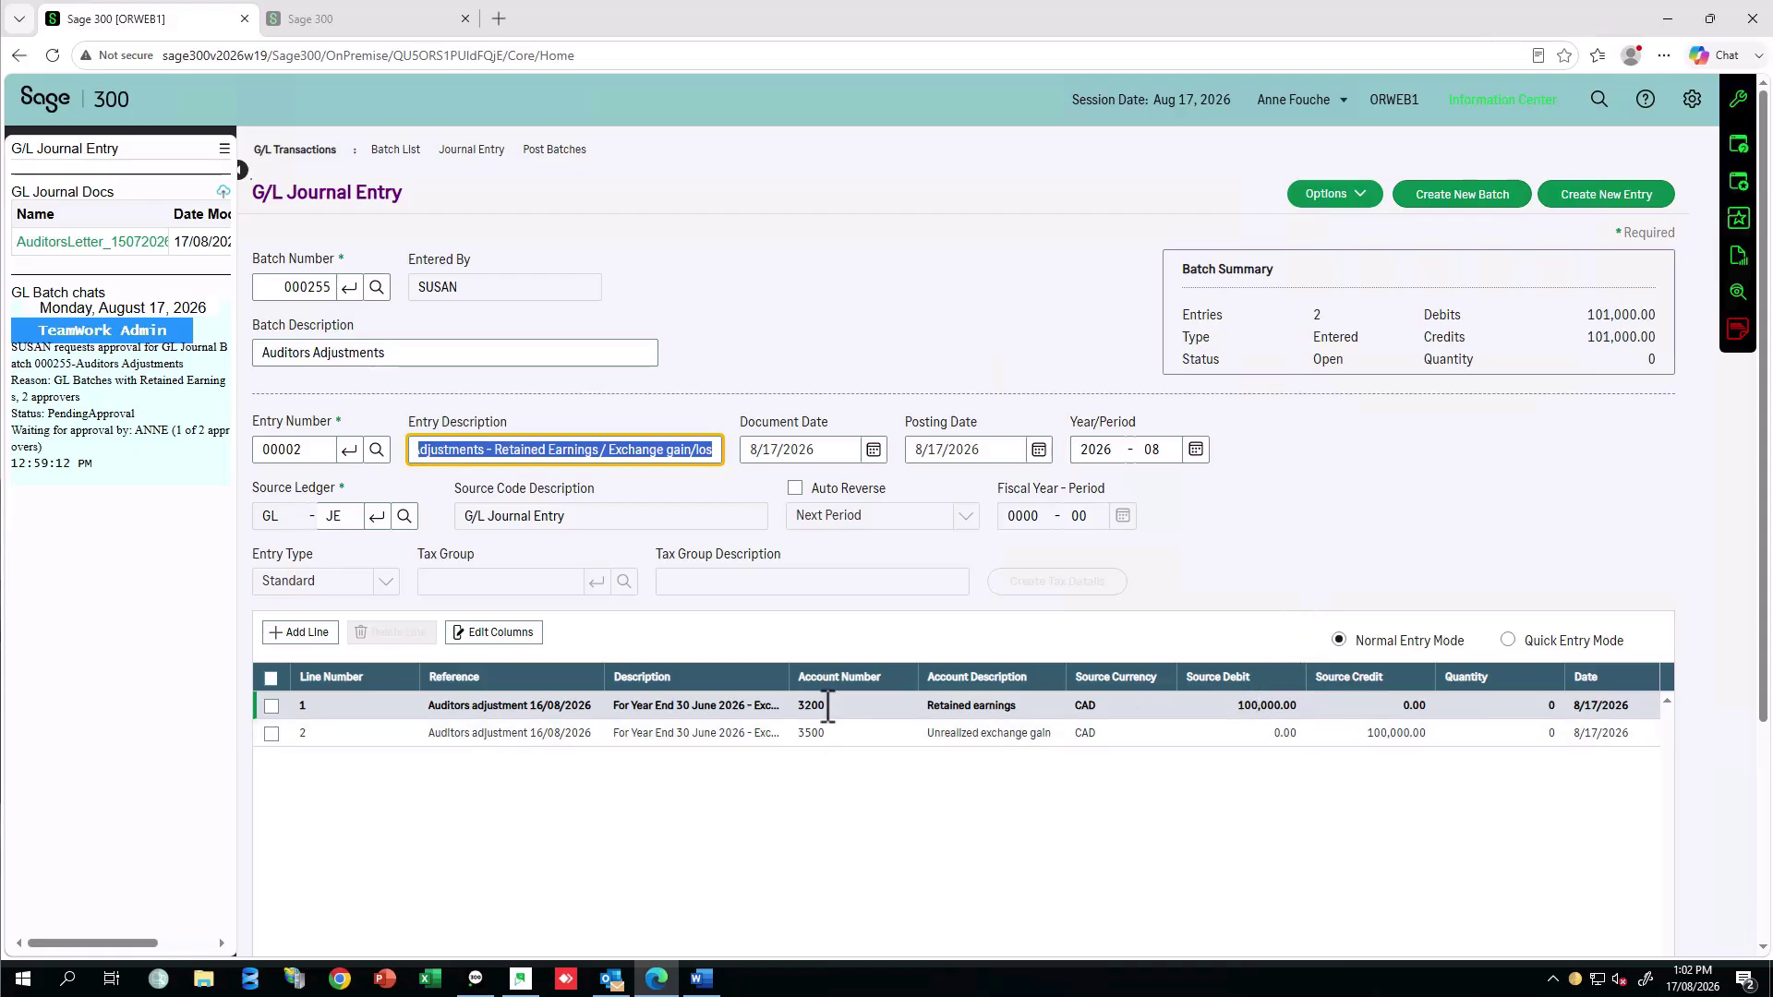
click(836, 736)
- Return to the Extender Workflow Console and approve batch 000255 with the comment "ok - documentation checks out ok"
mouse_move(1740, 164)
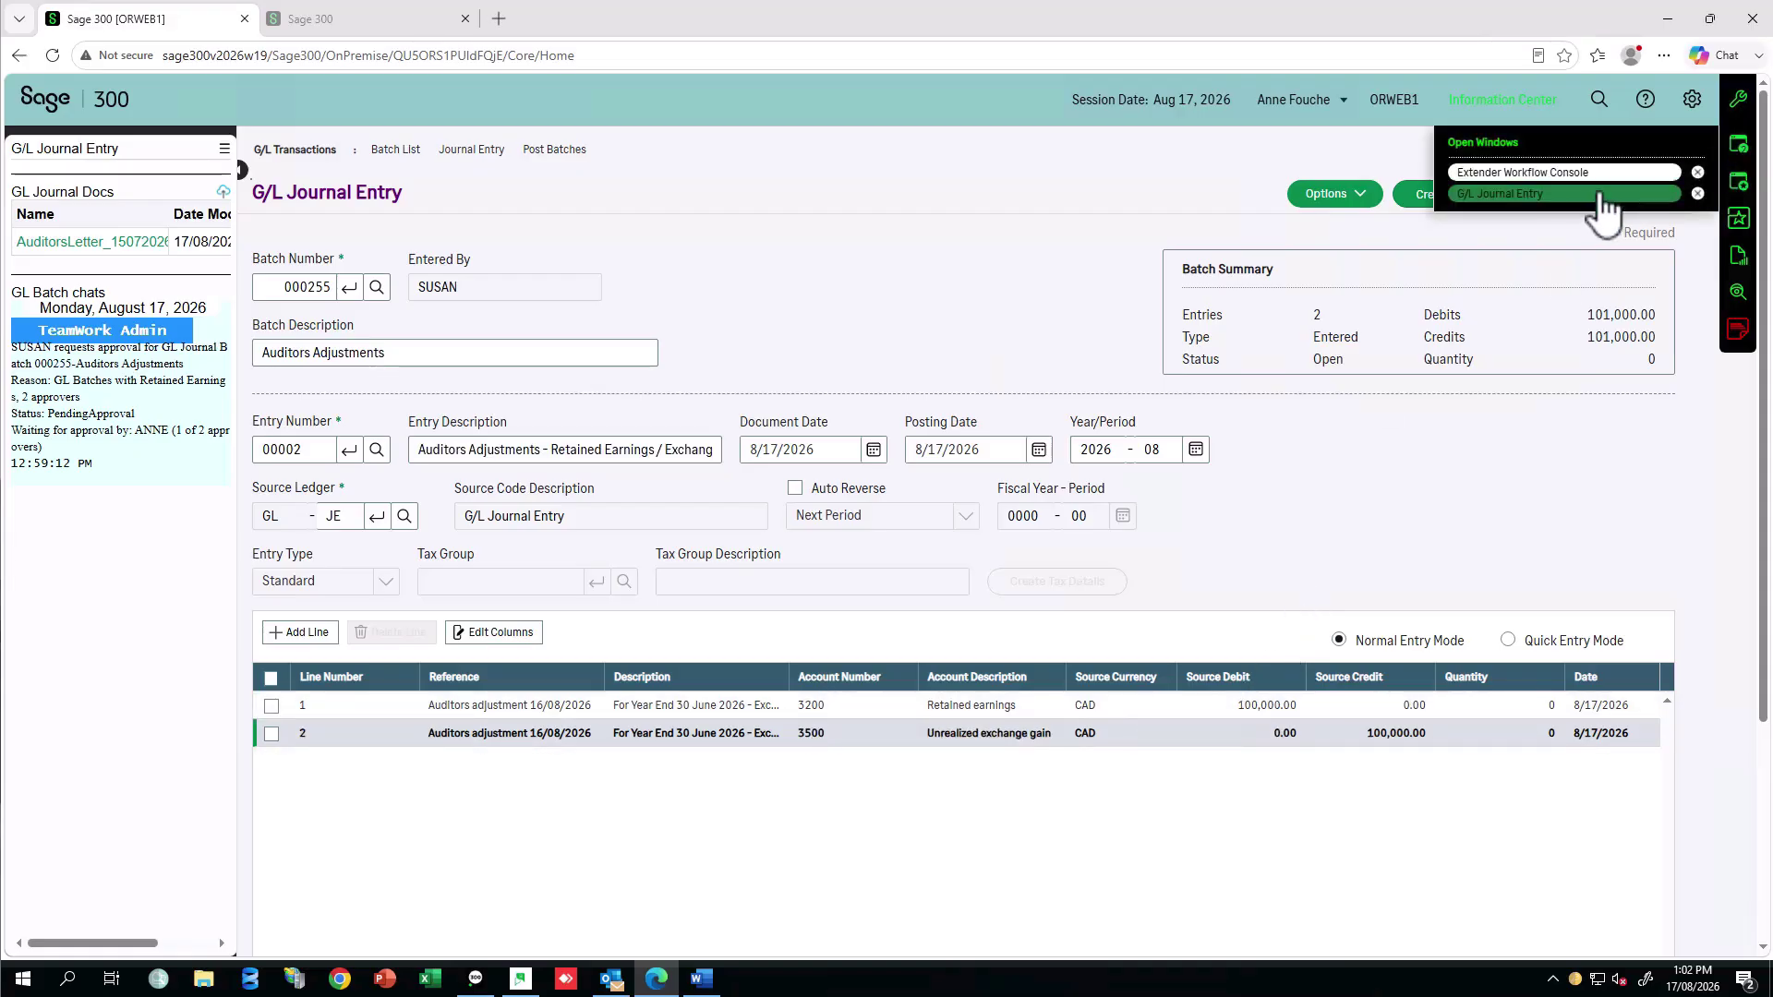
click(1576, 175)
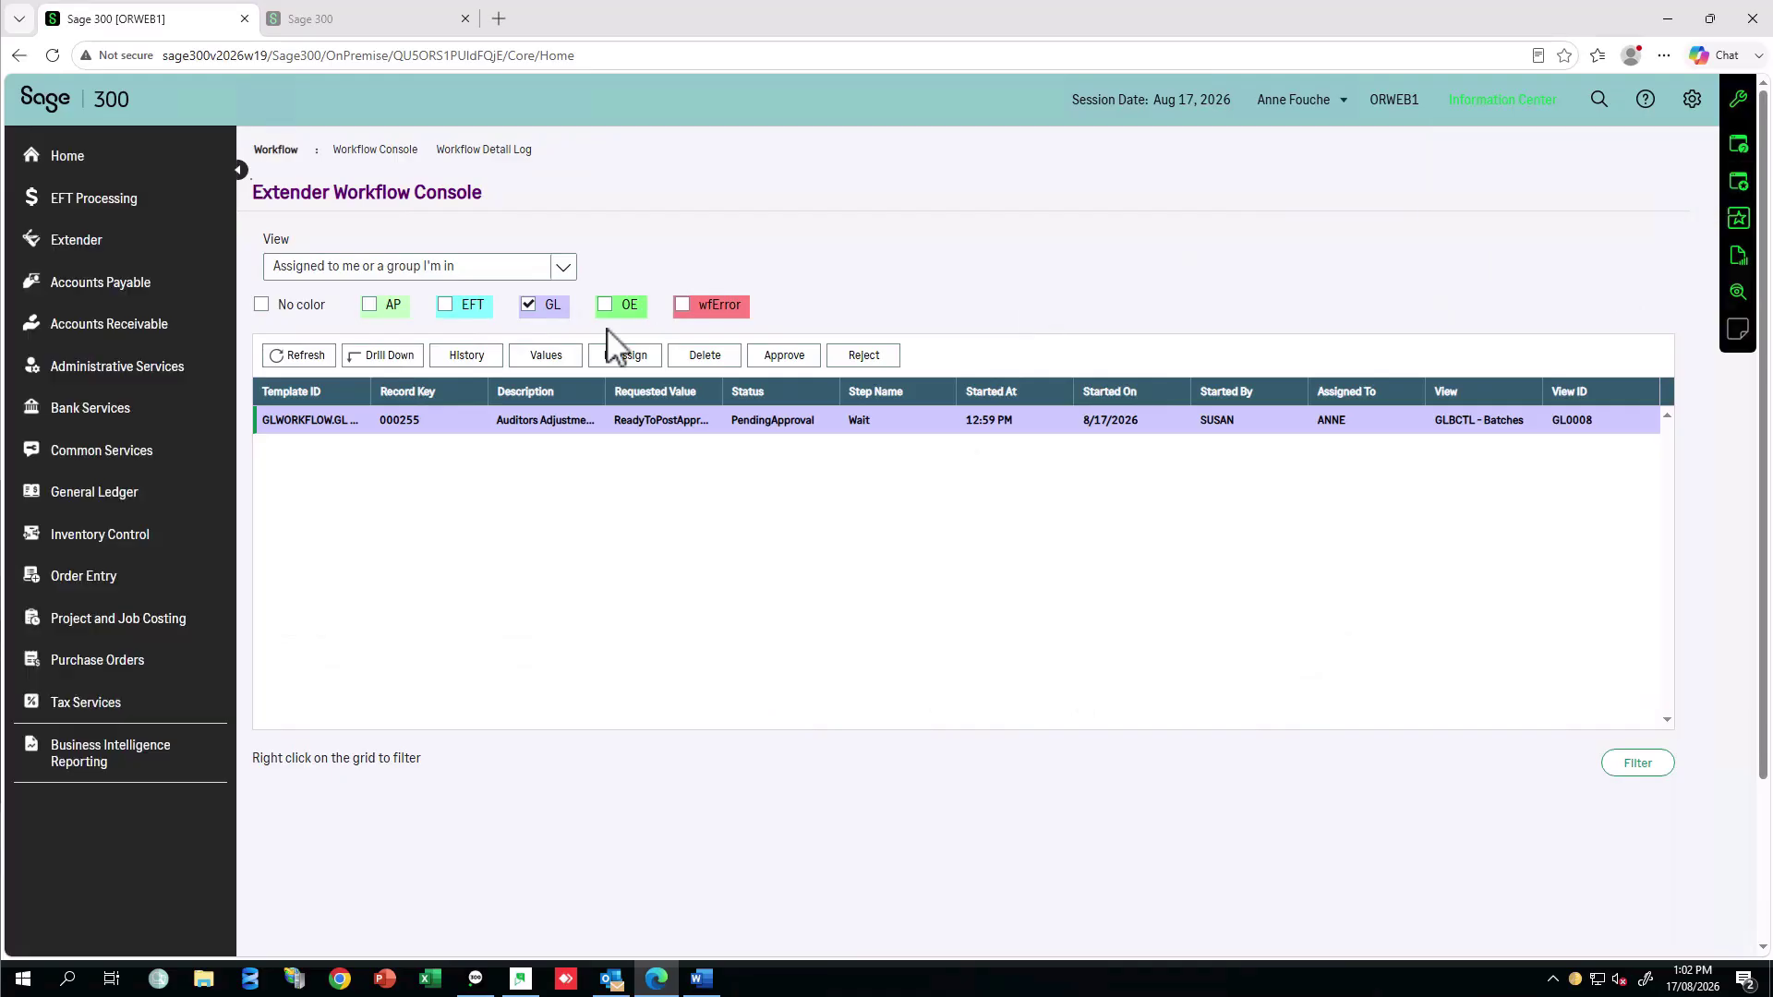
click(796, 362)
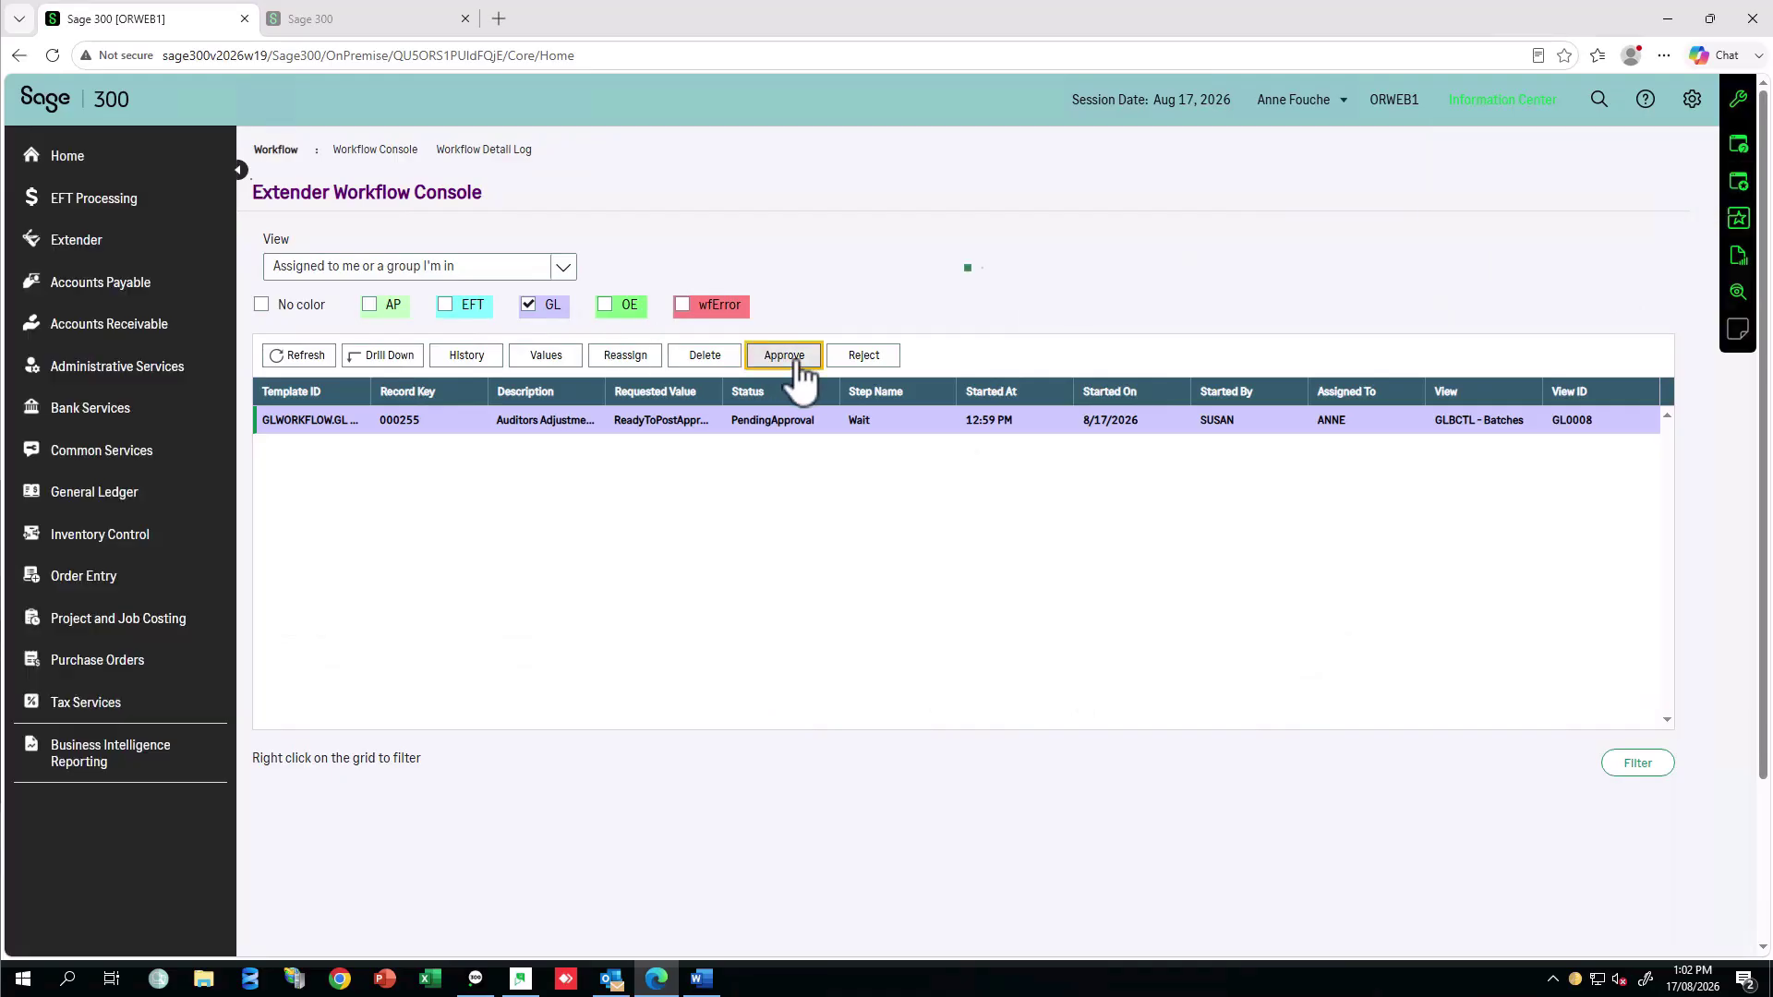
click(796, 325)
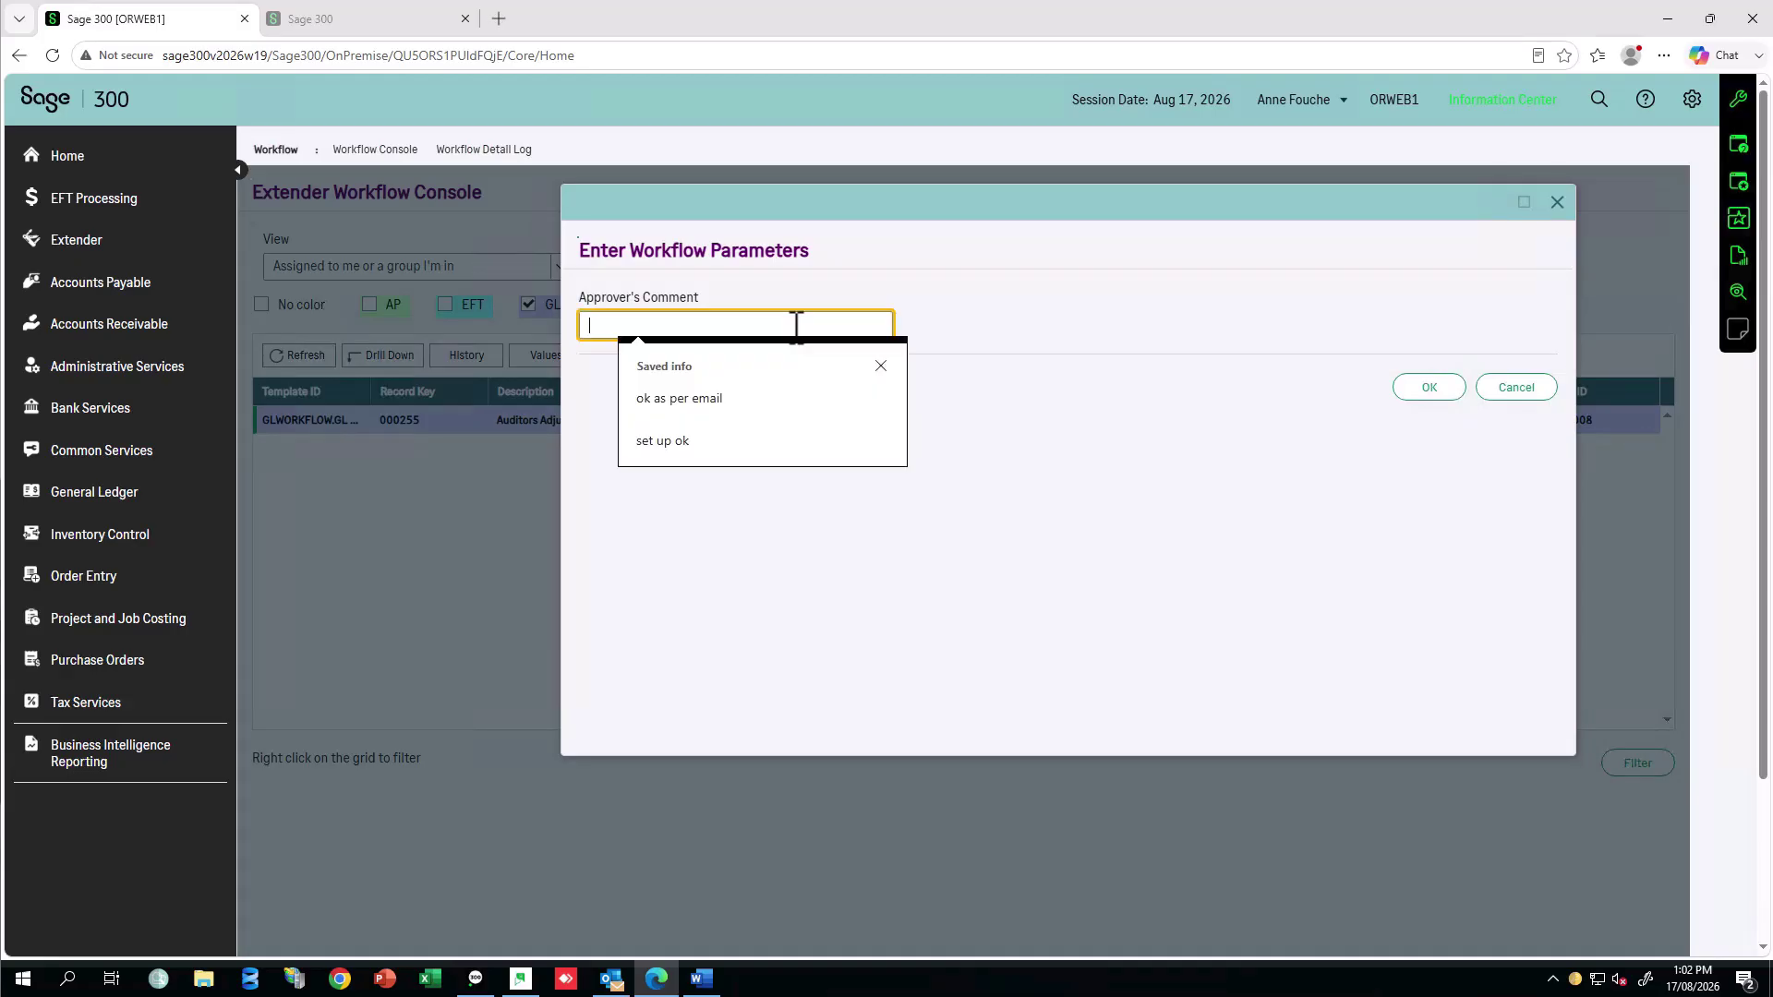
text(ok - d)
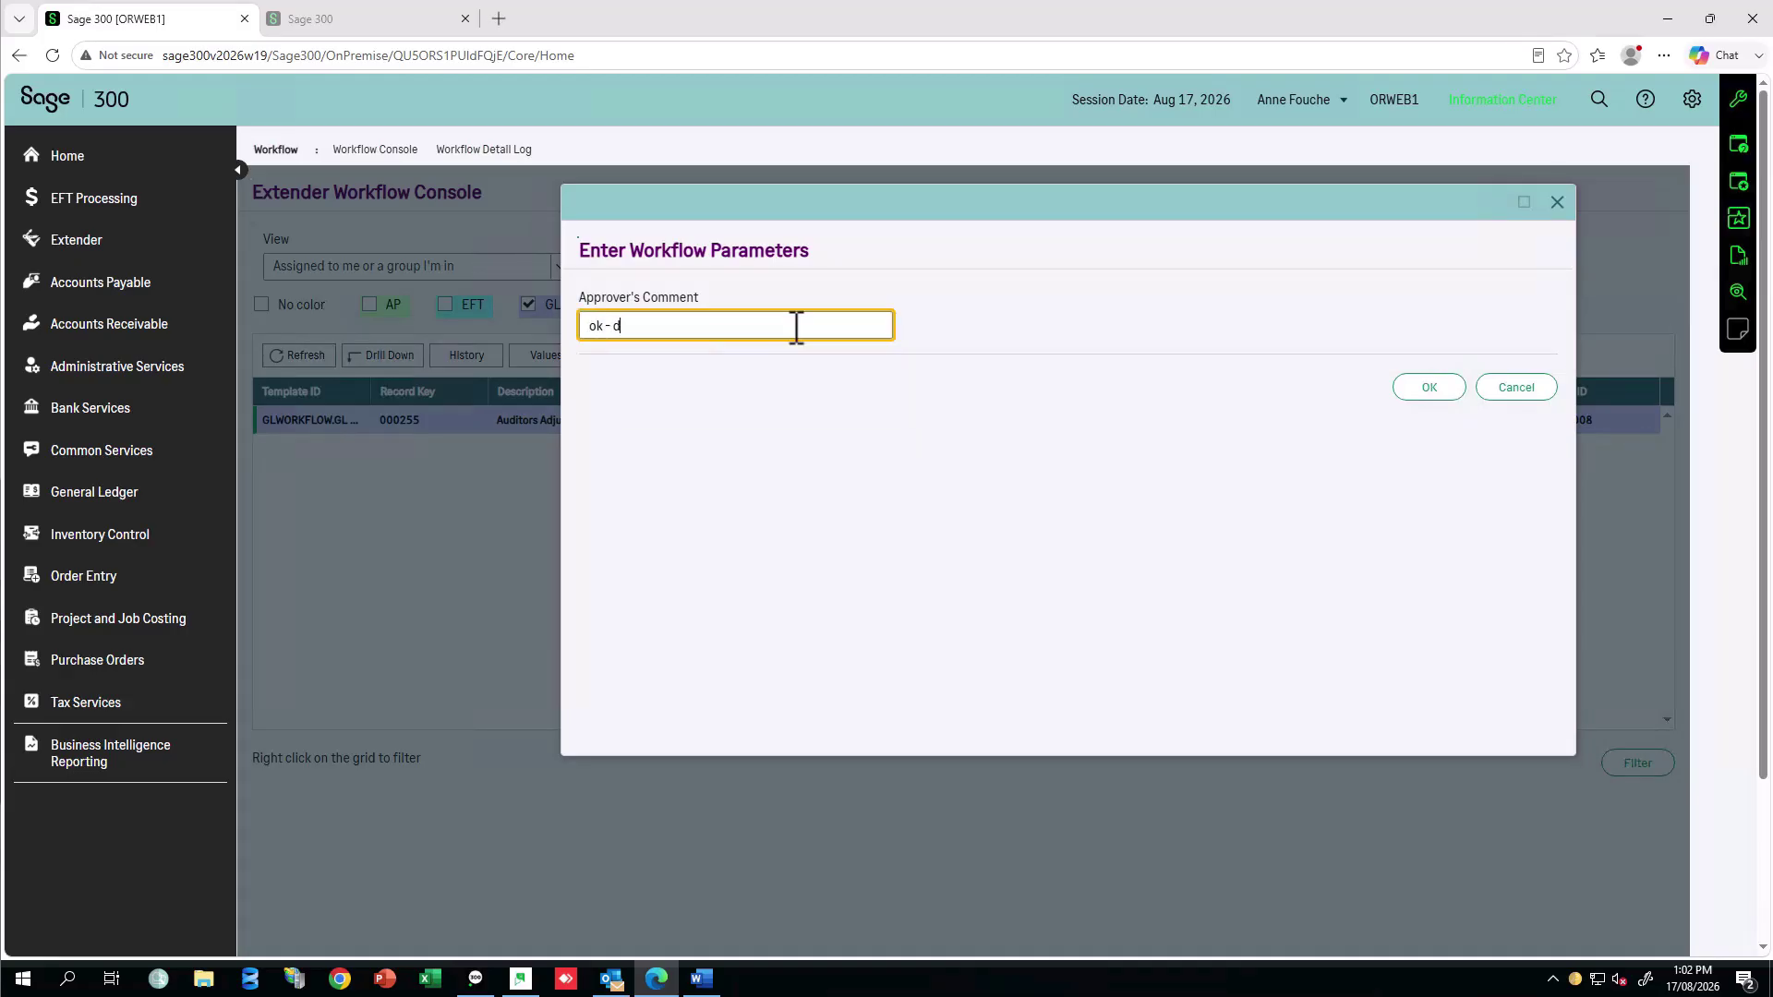
text(ocumentation checks out ok)
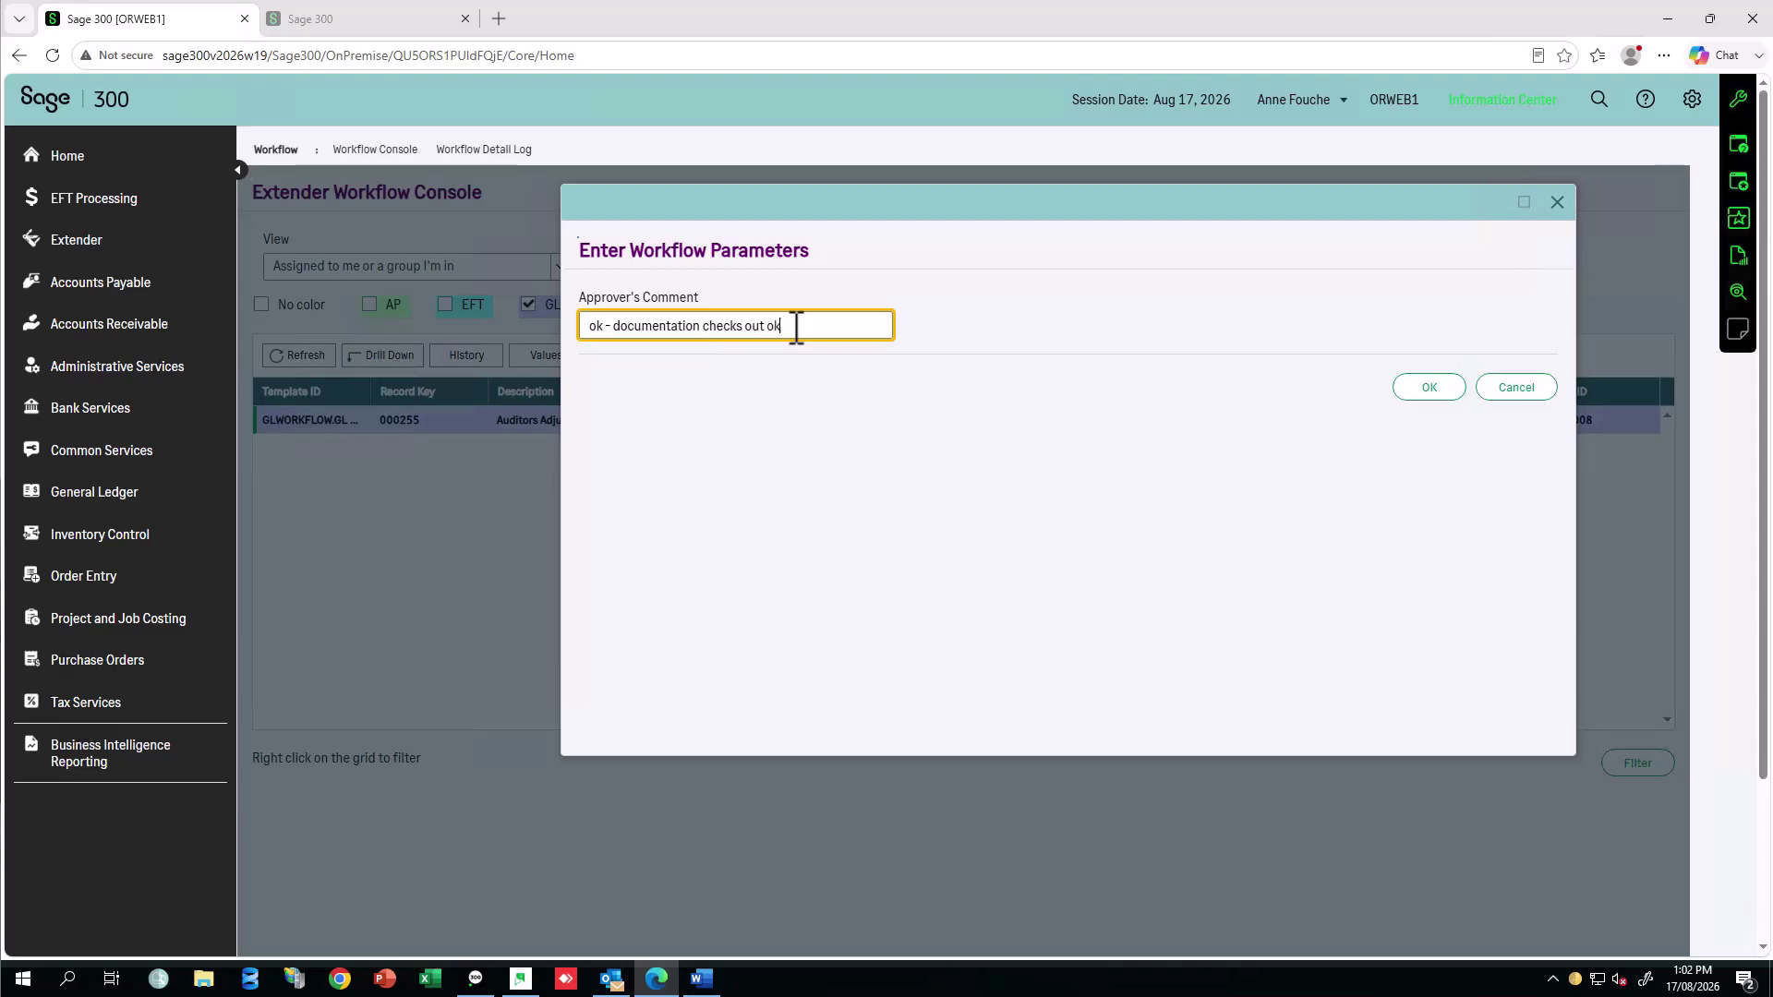
click(1427, 389)
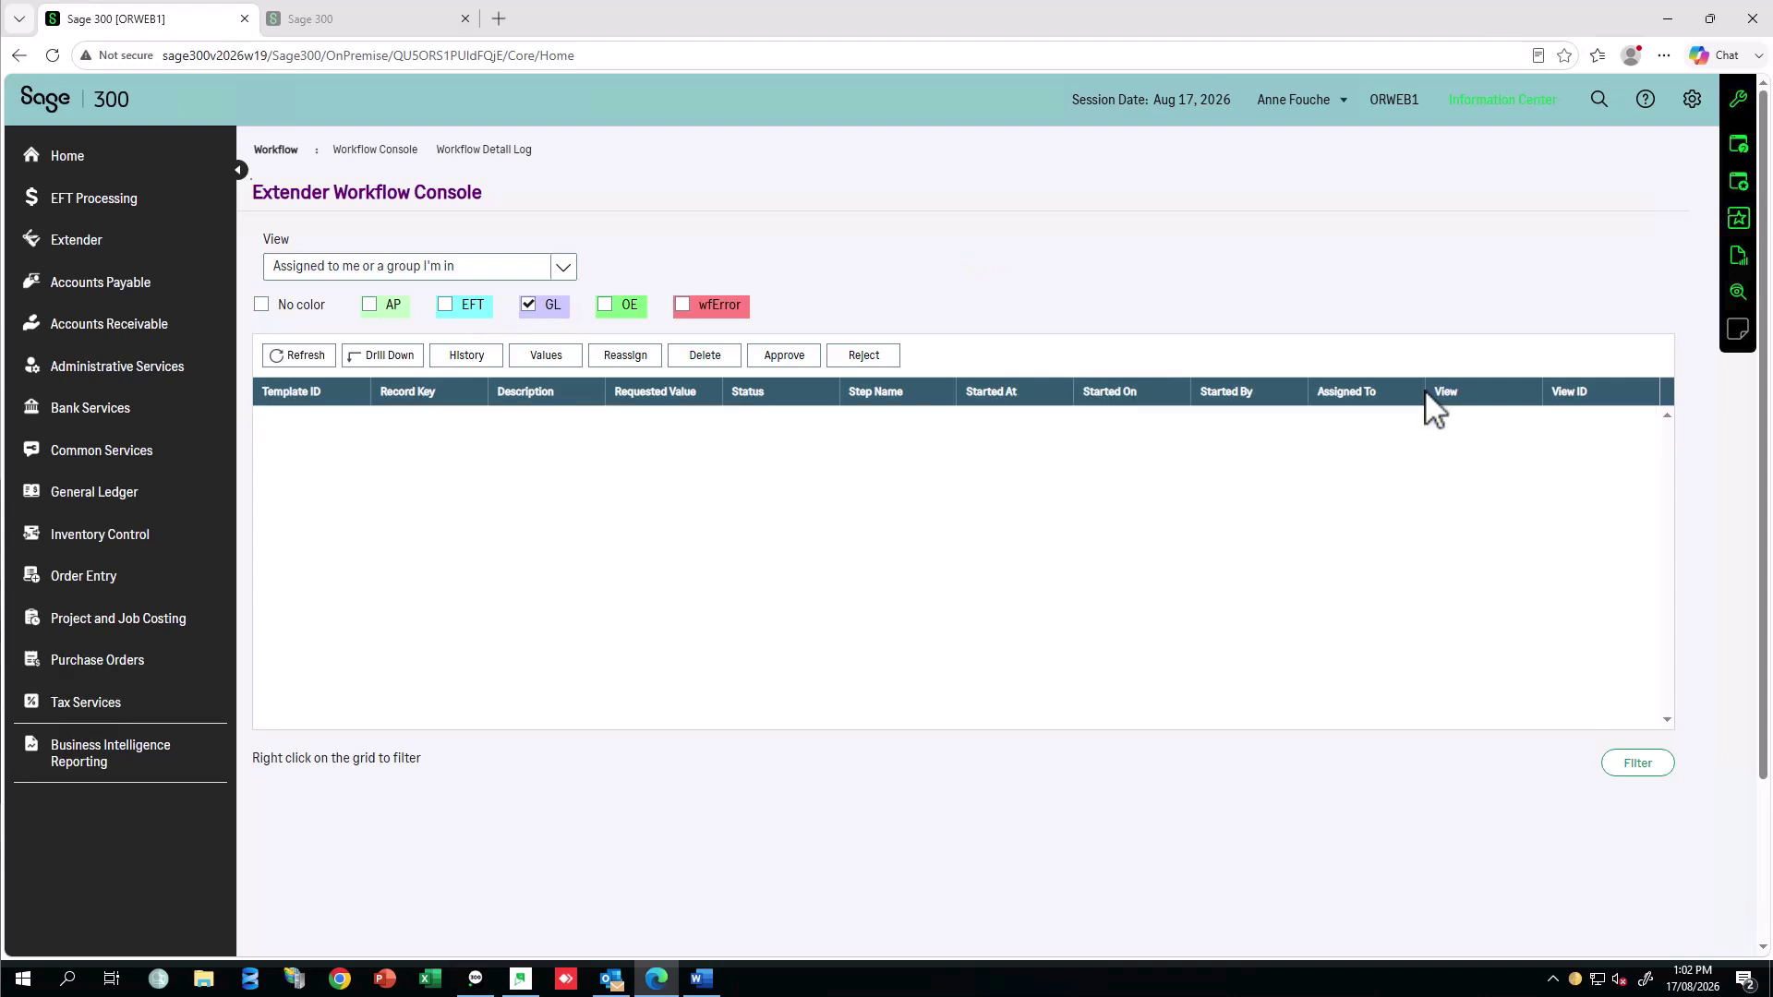
- Switch to AutoSimplyChat and read through the "GL Batch approval : 000255" chat from the request to the second approval card
click(522, 981)
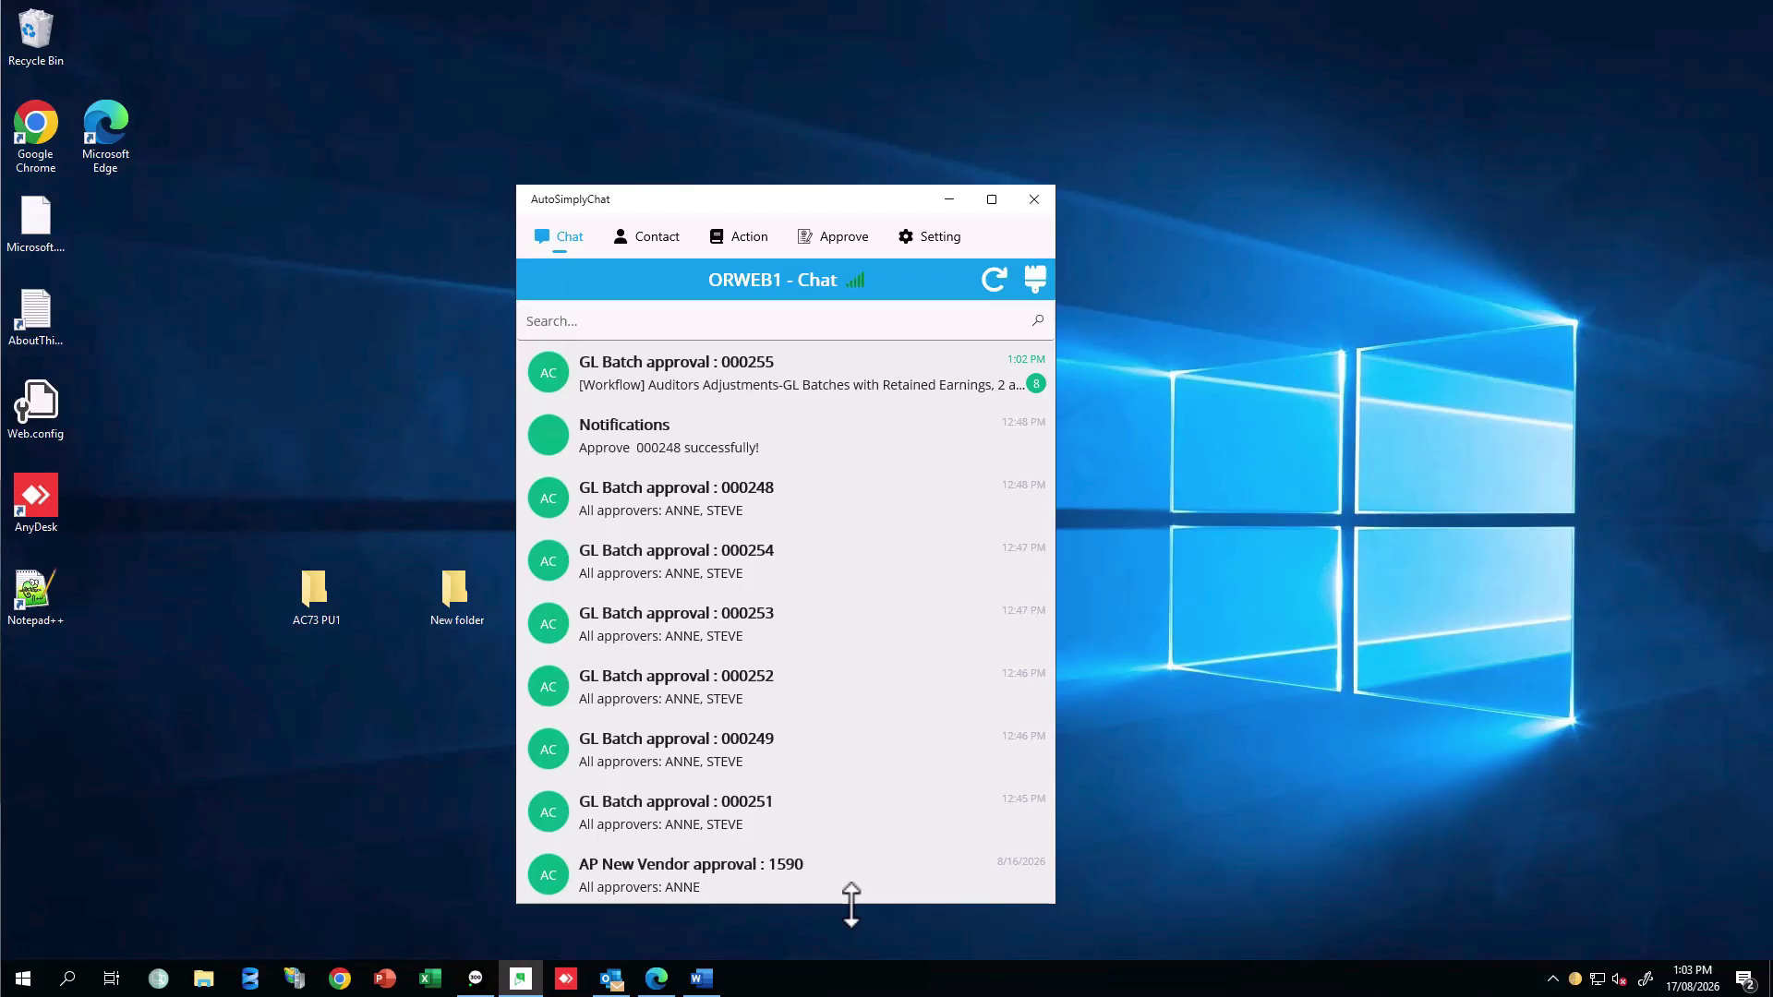
click(752, 379)
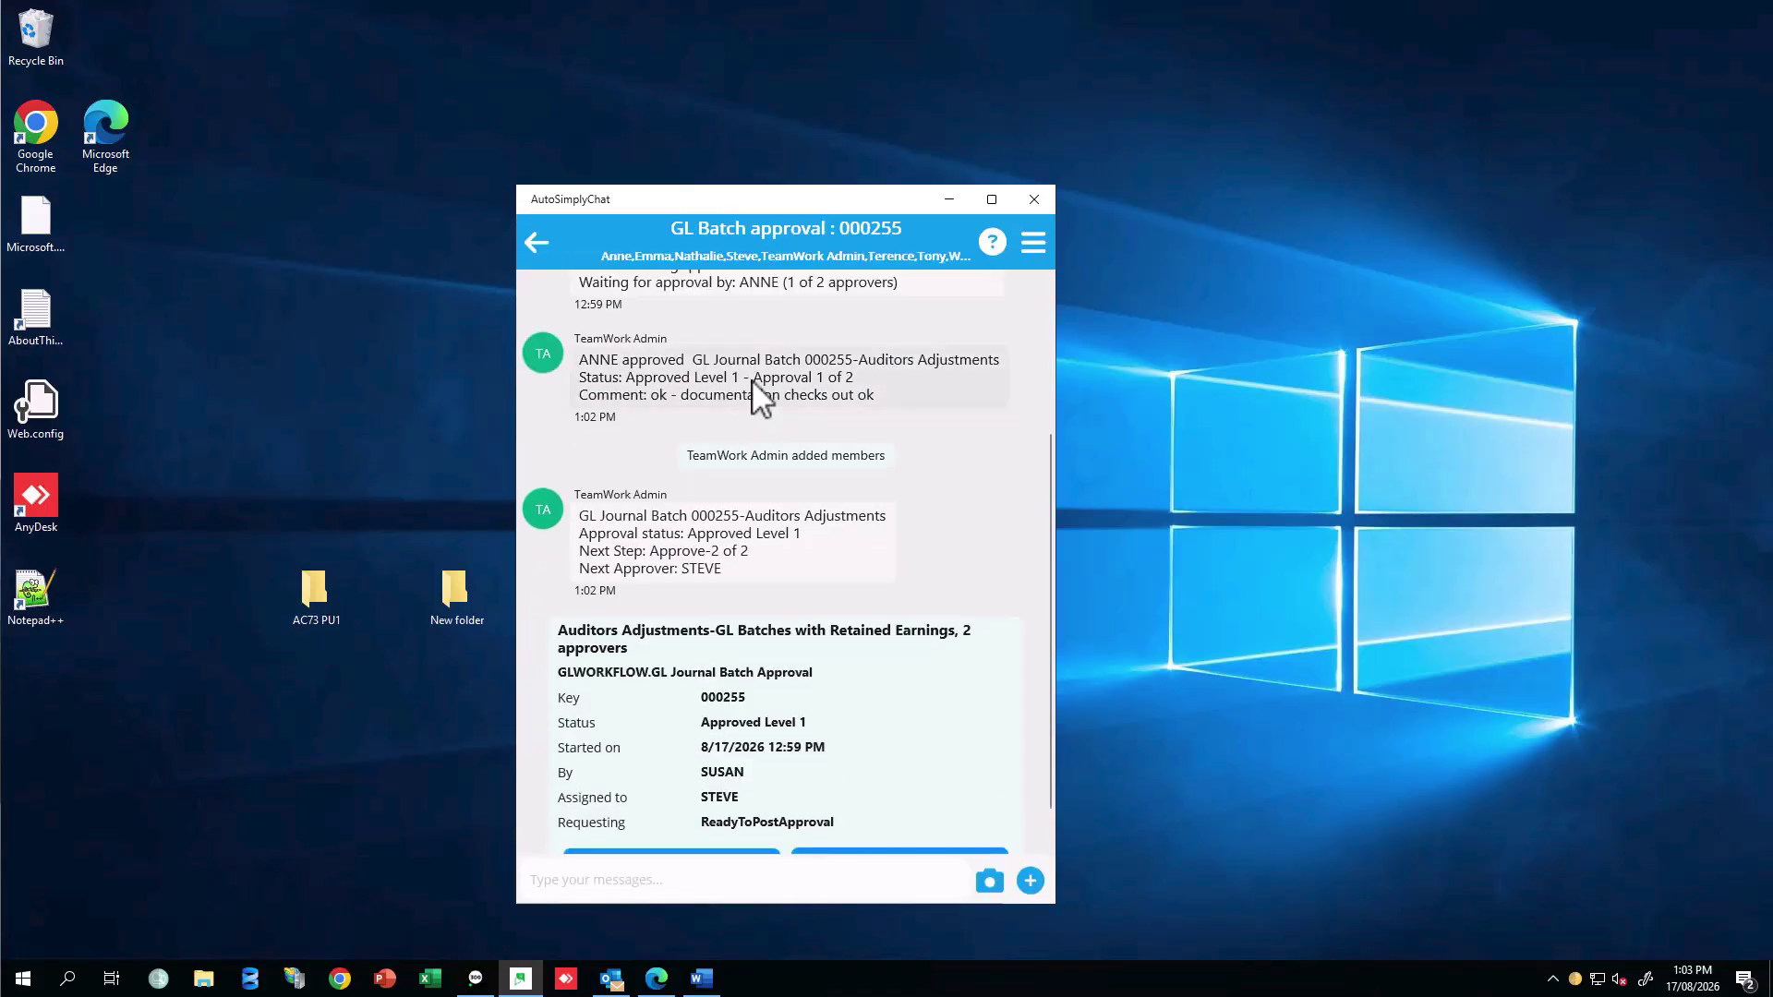
scroll(845, 382, up, 3)
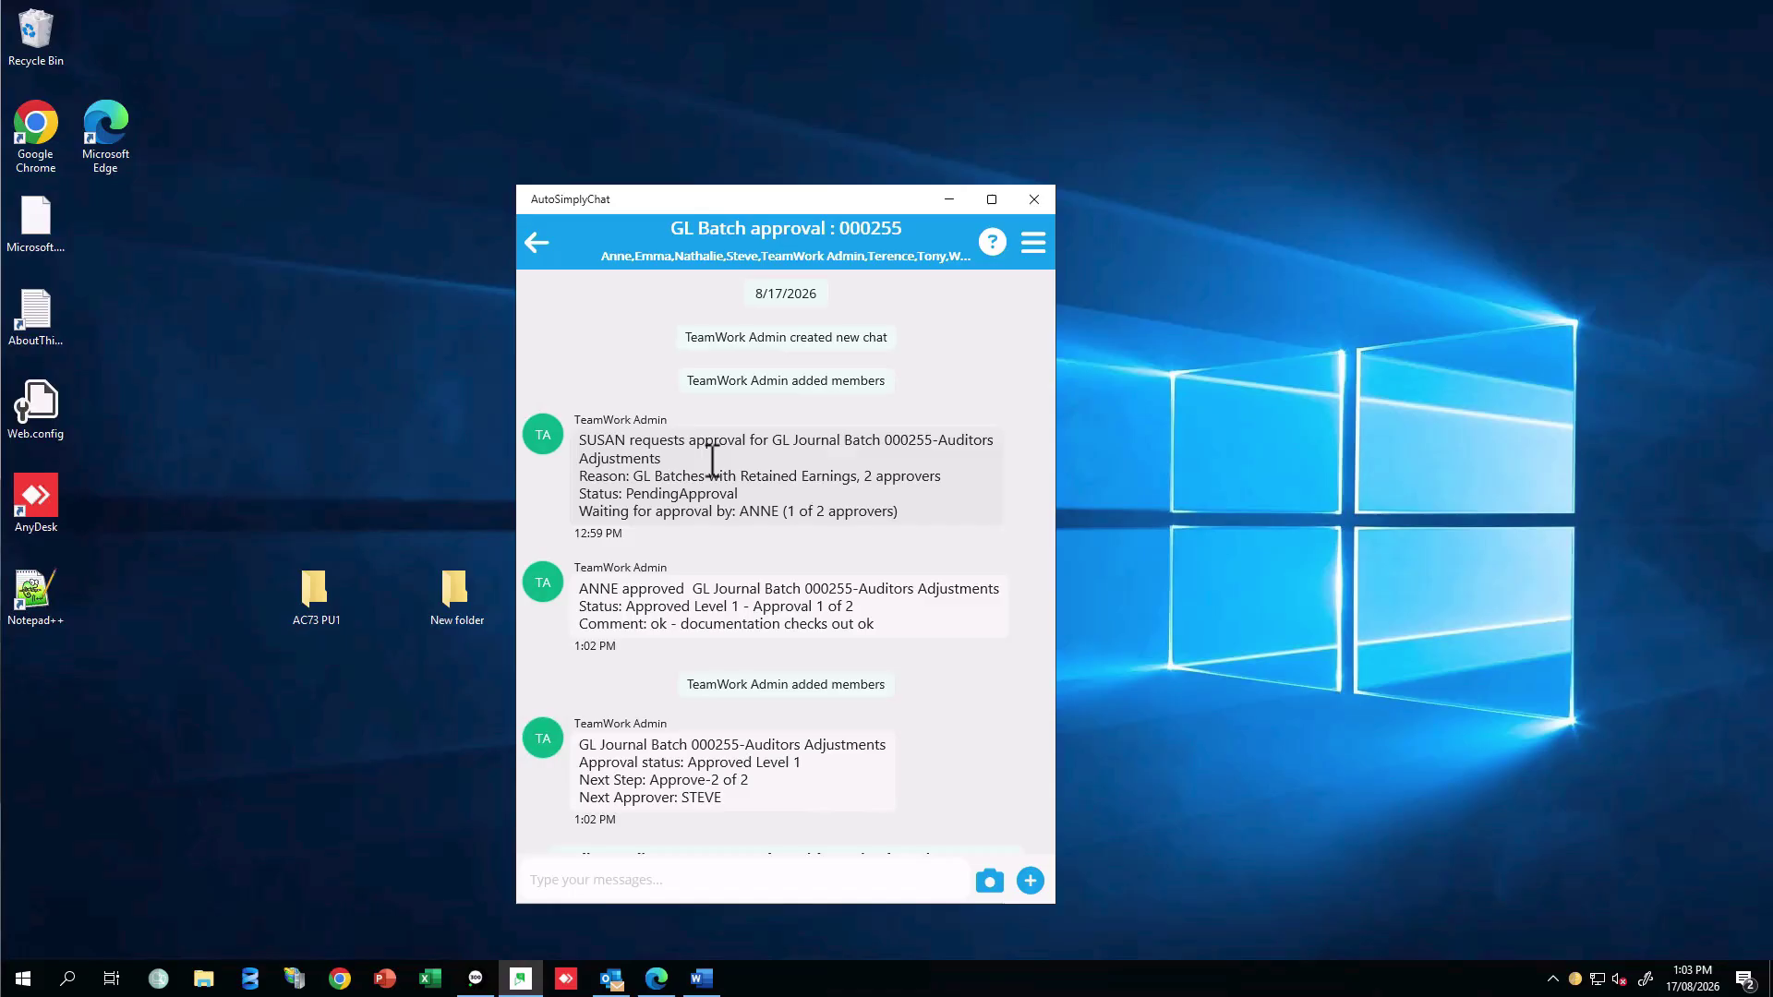
scroll(712, 462, down, 2)
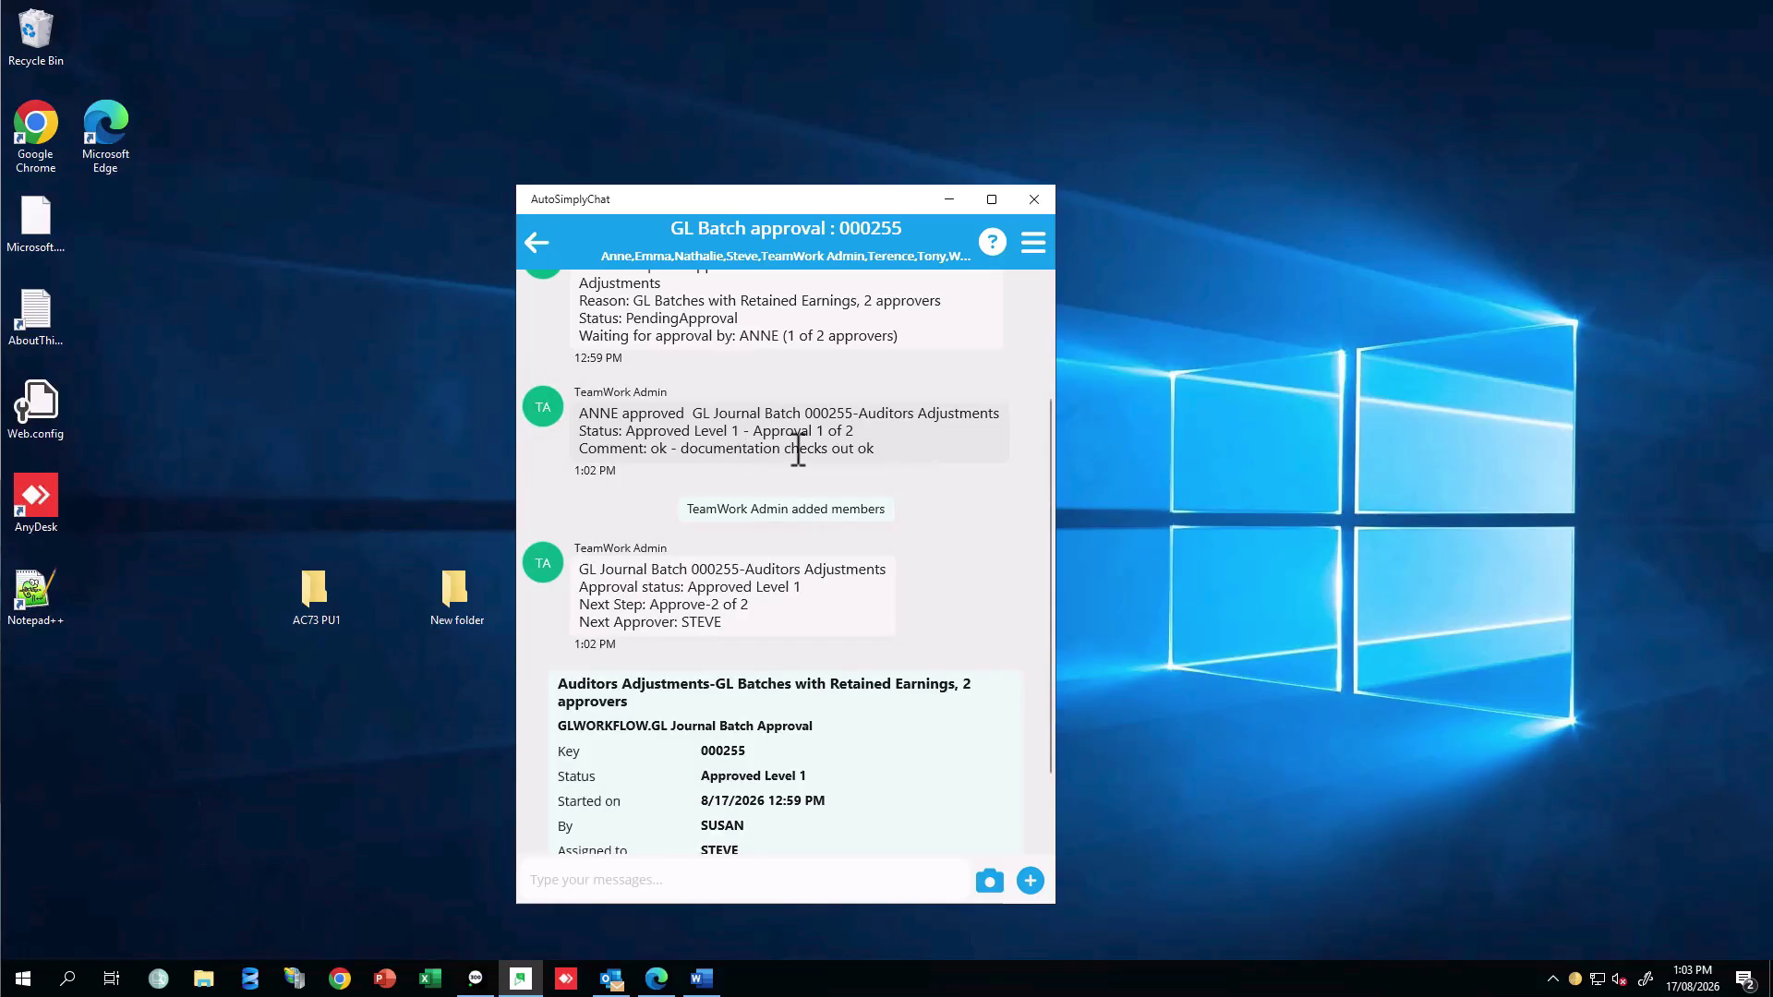
scroll(828, 700, down, 2)
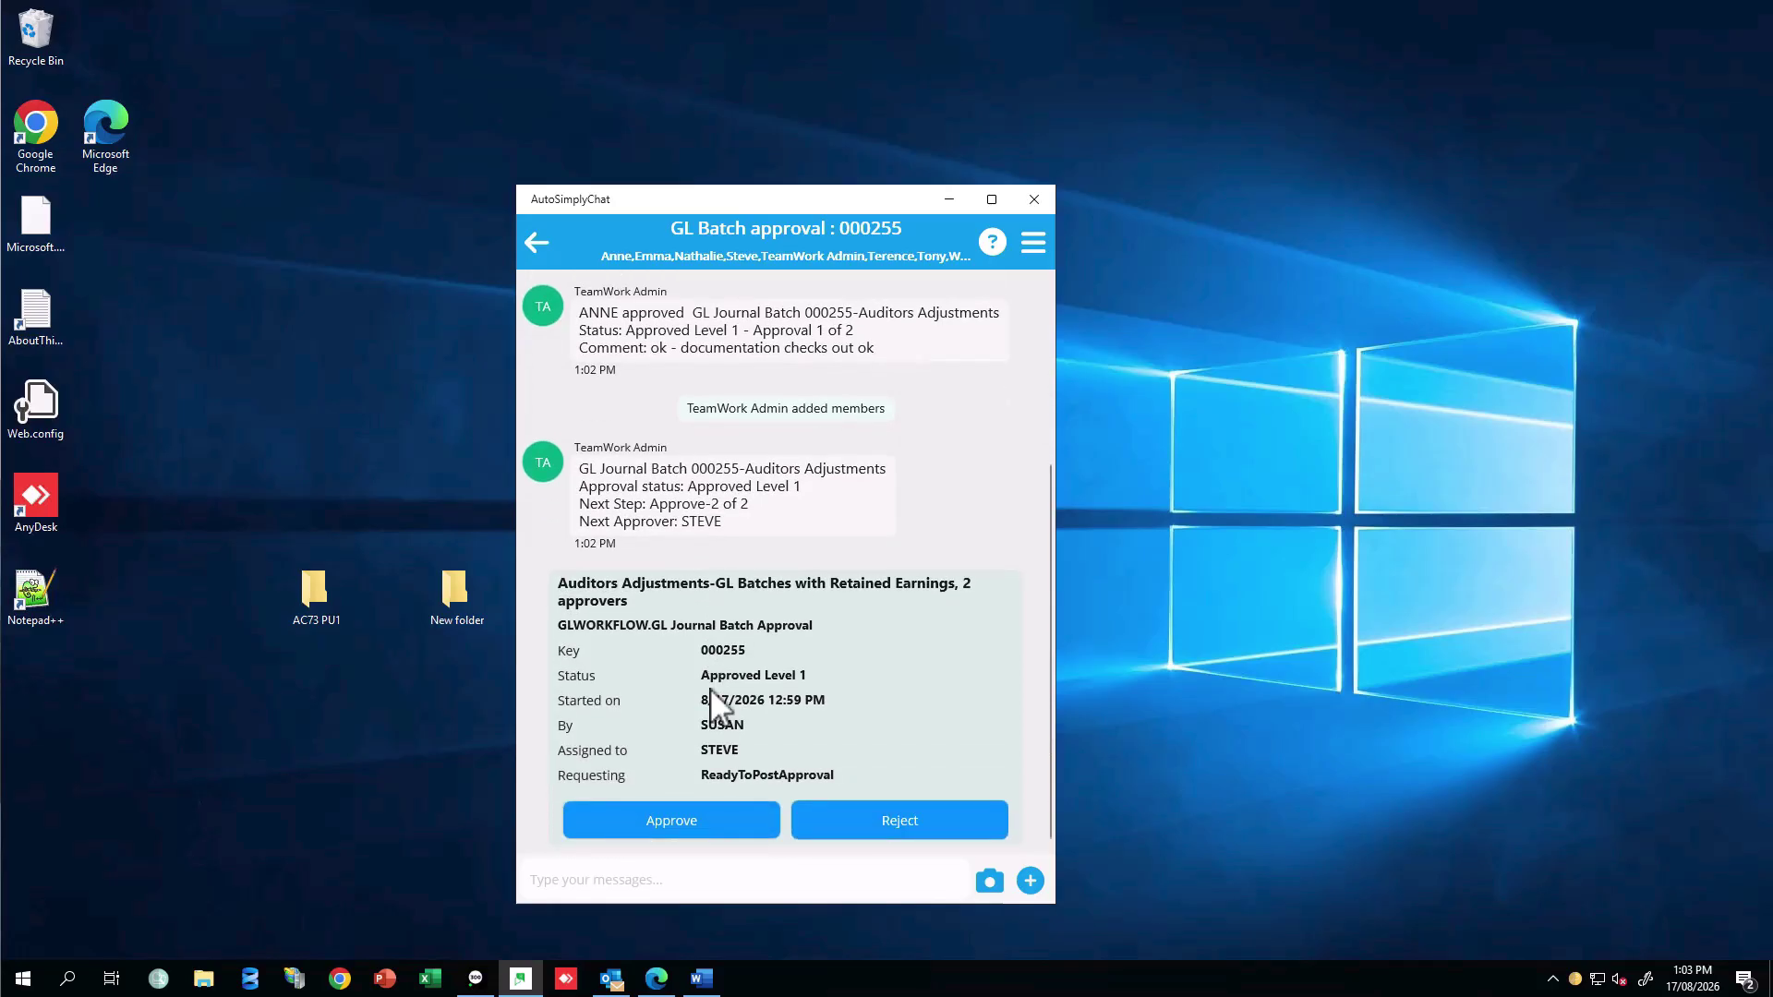
- Send a chat message agreeing to the batch if the first approver is ok with it and has checked the original documentation
click(571, 879)
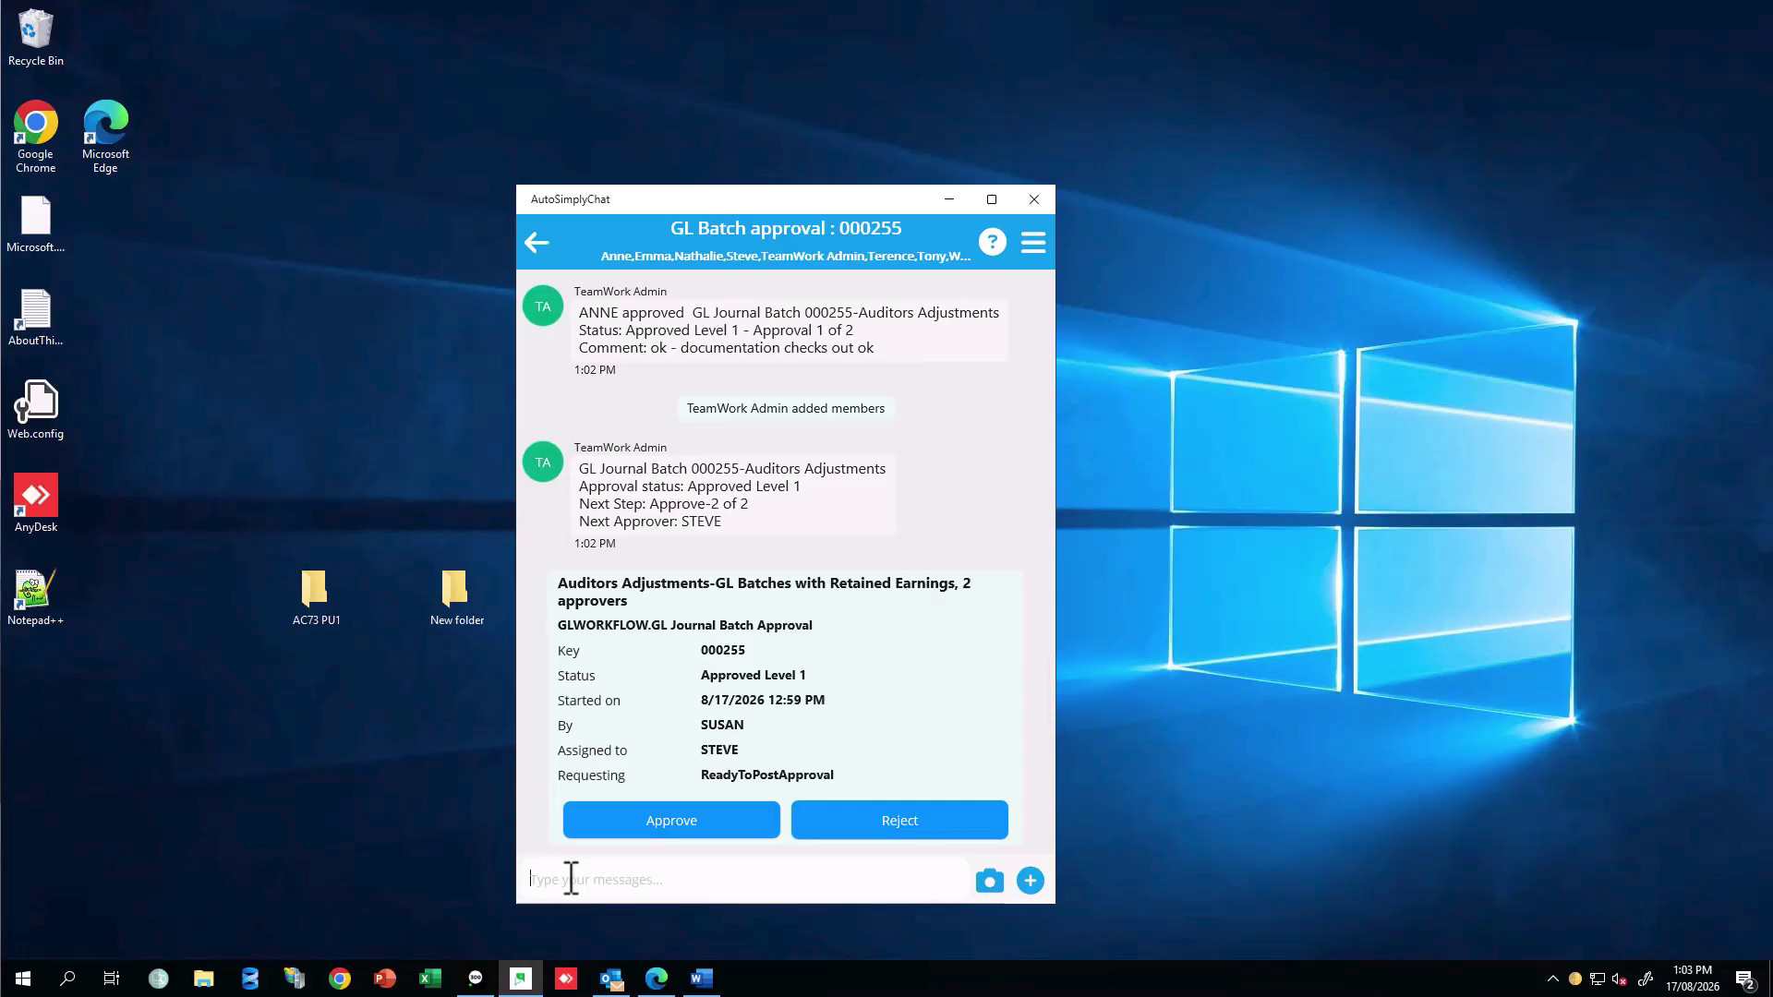
text(If Anne is ok with)
text( the batch)
text(,)
key(BackSpace)
key(BackSpace)
text(and has checked )
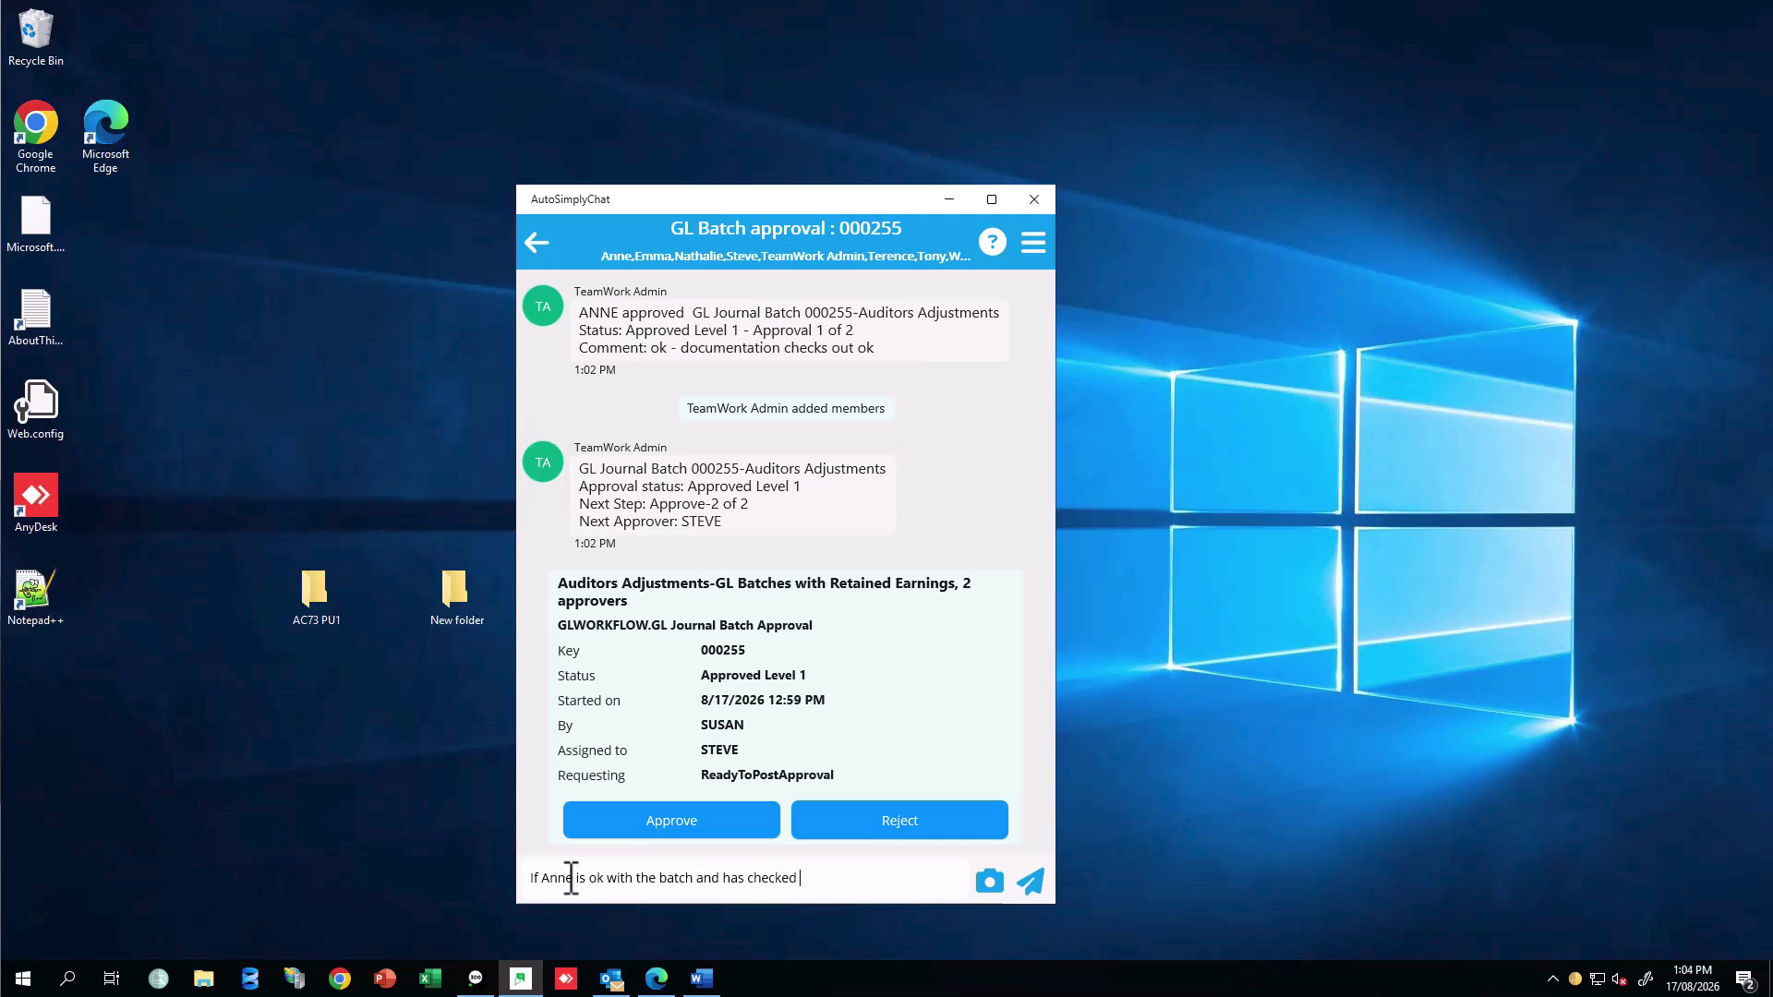
text(against the original documen)
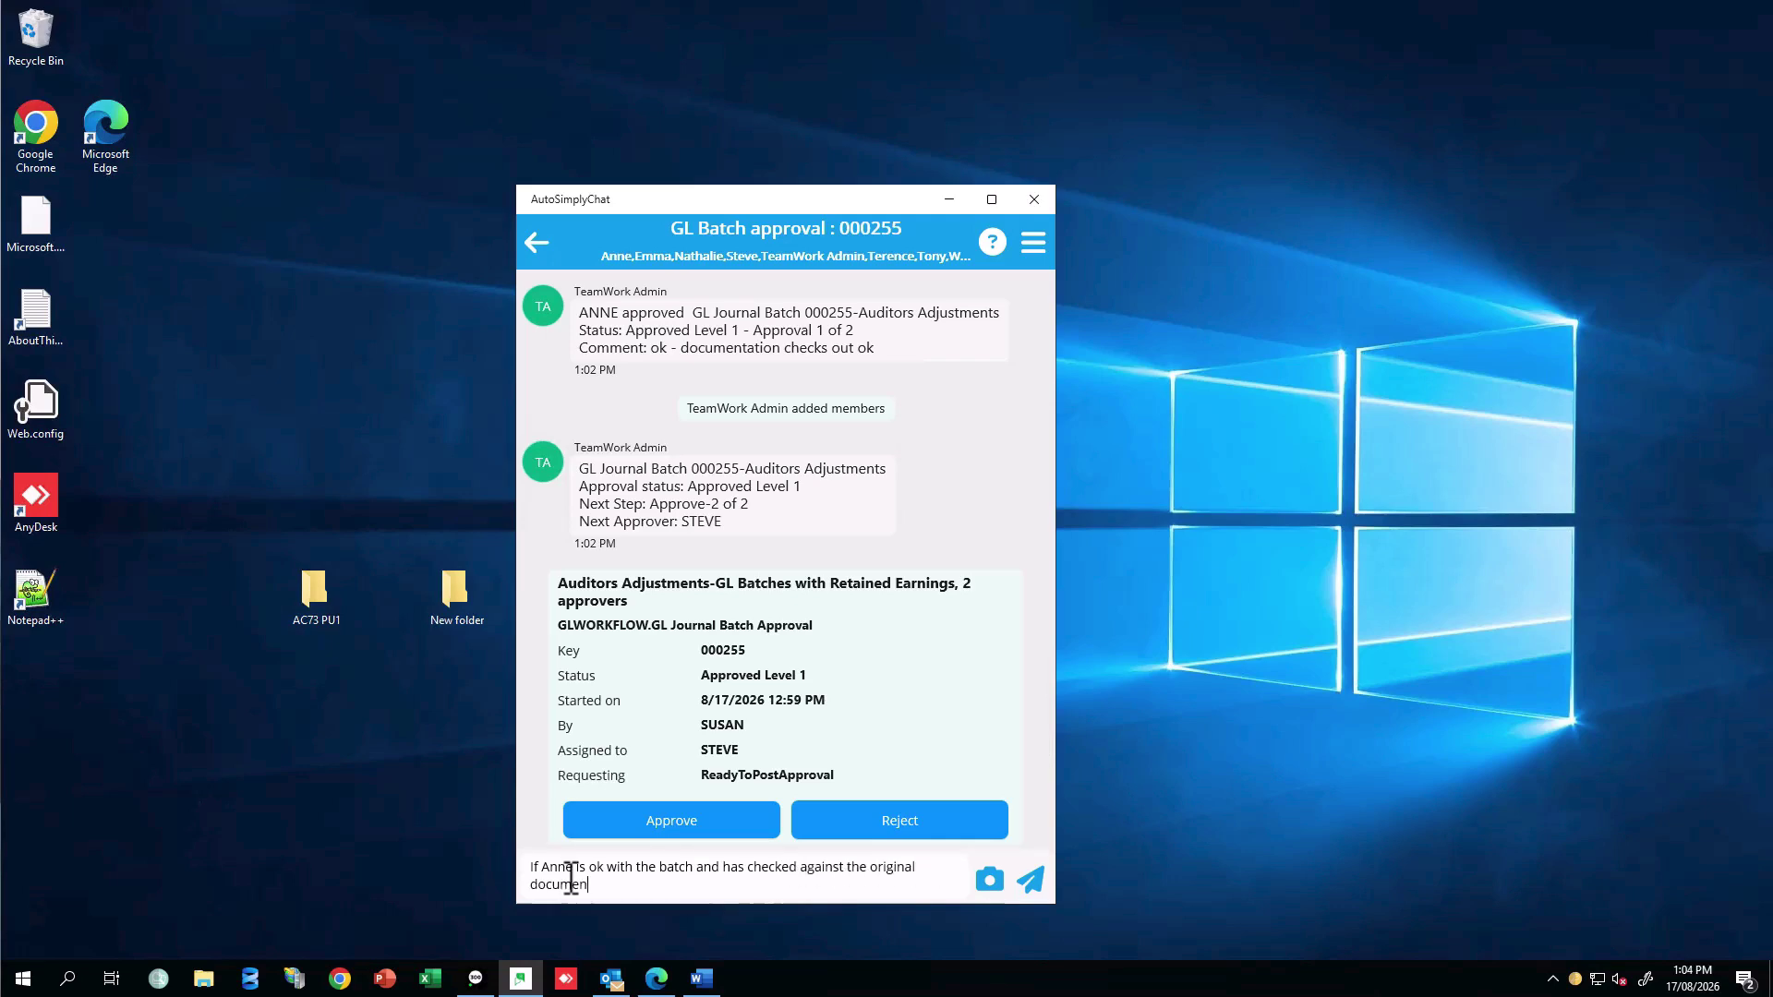
text(tation - I am ok.)
click(1029, 878)
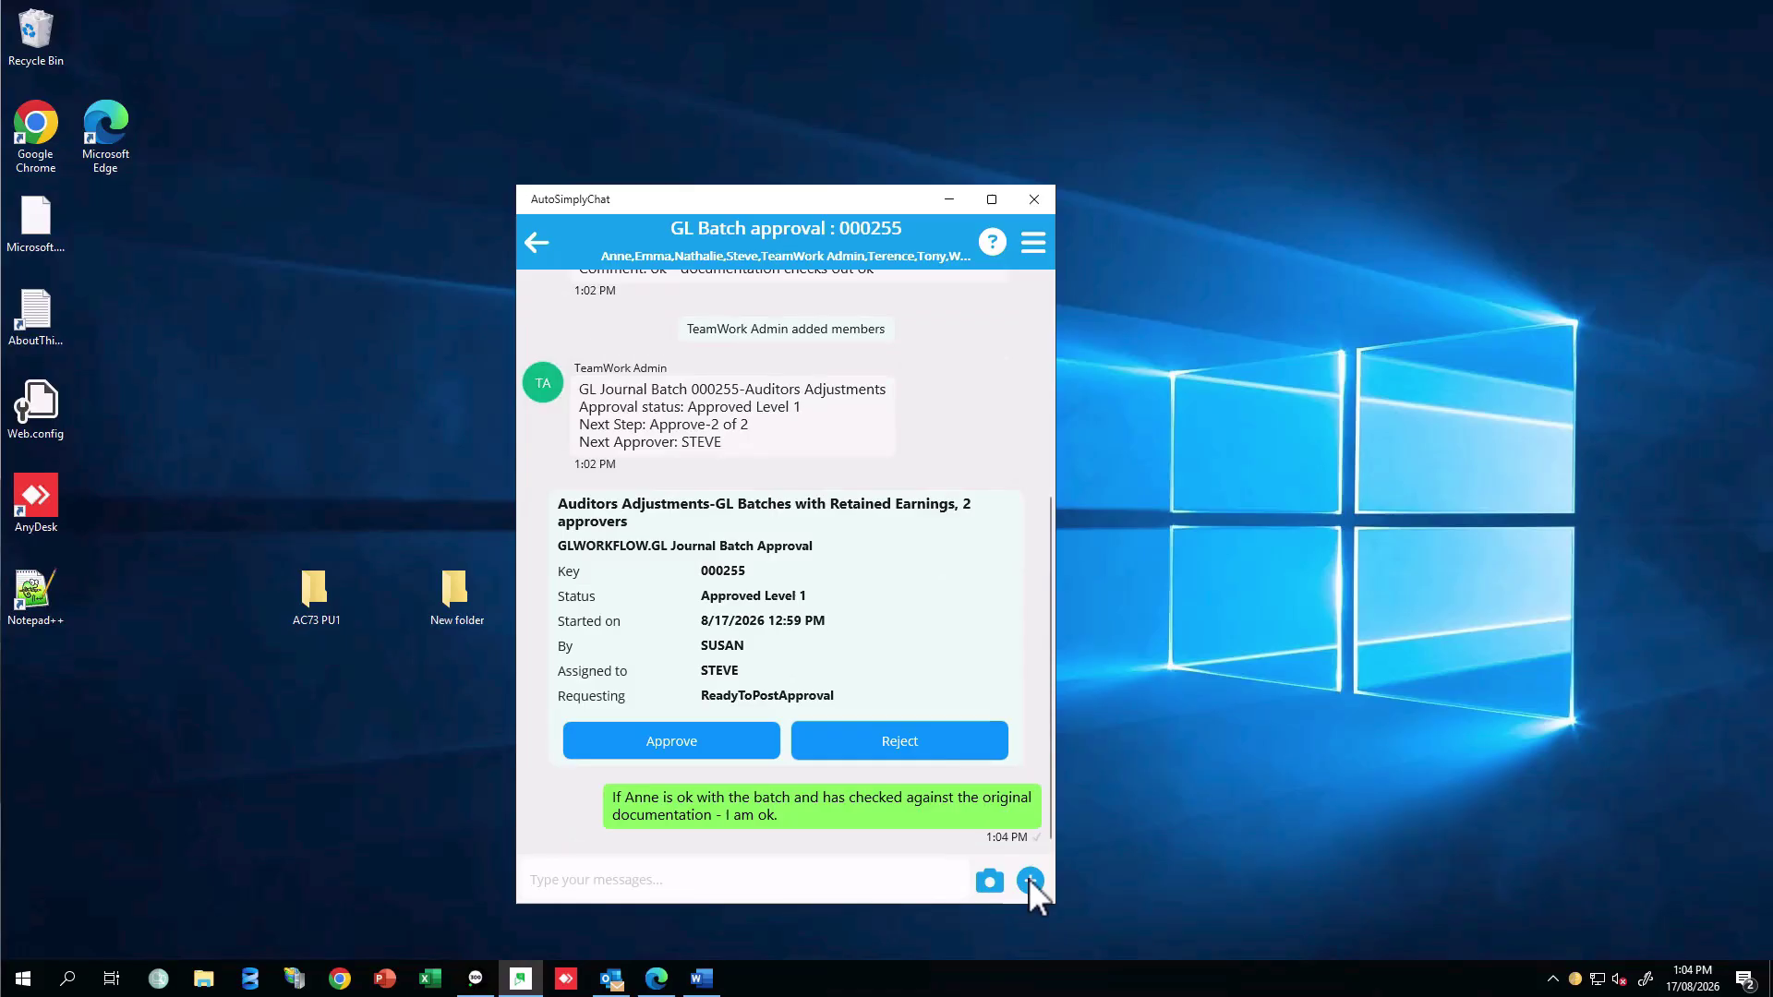
- Approve batch 000255 from the chat as second approver, with a comment saying ok as per the first approver's comment
click(717, 740)
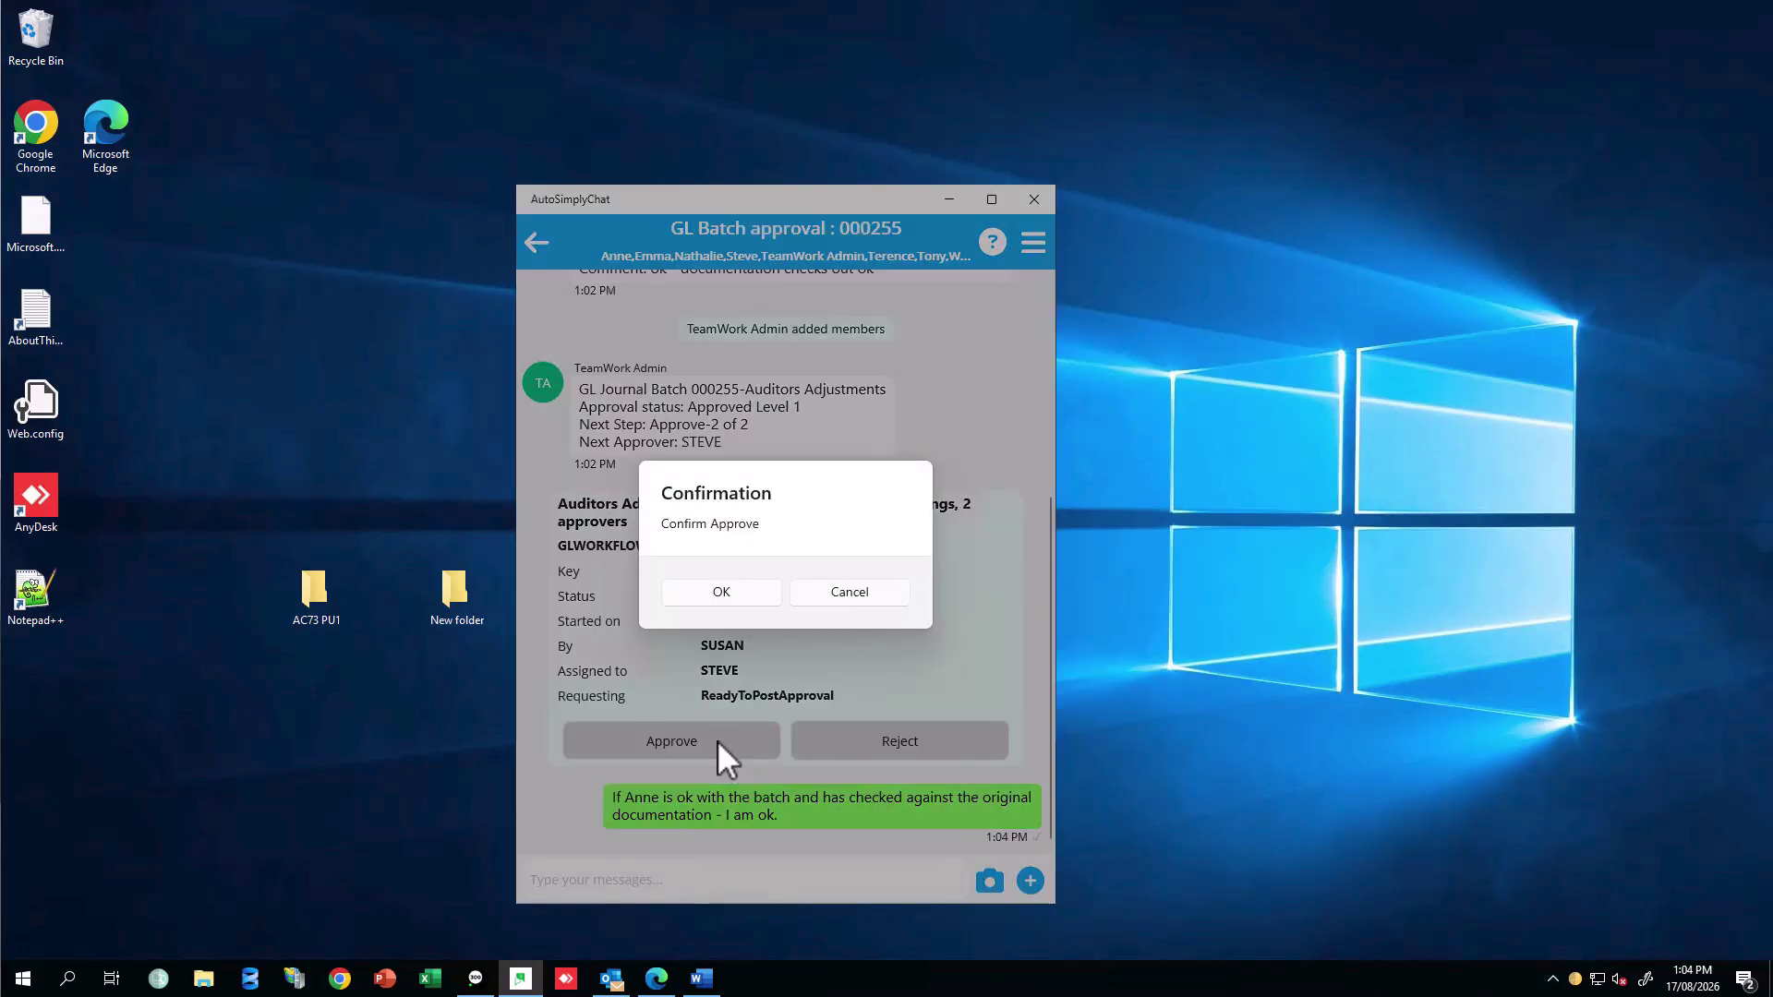
click(719, 592)
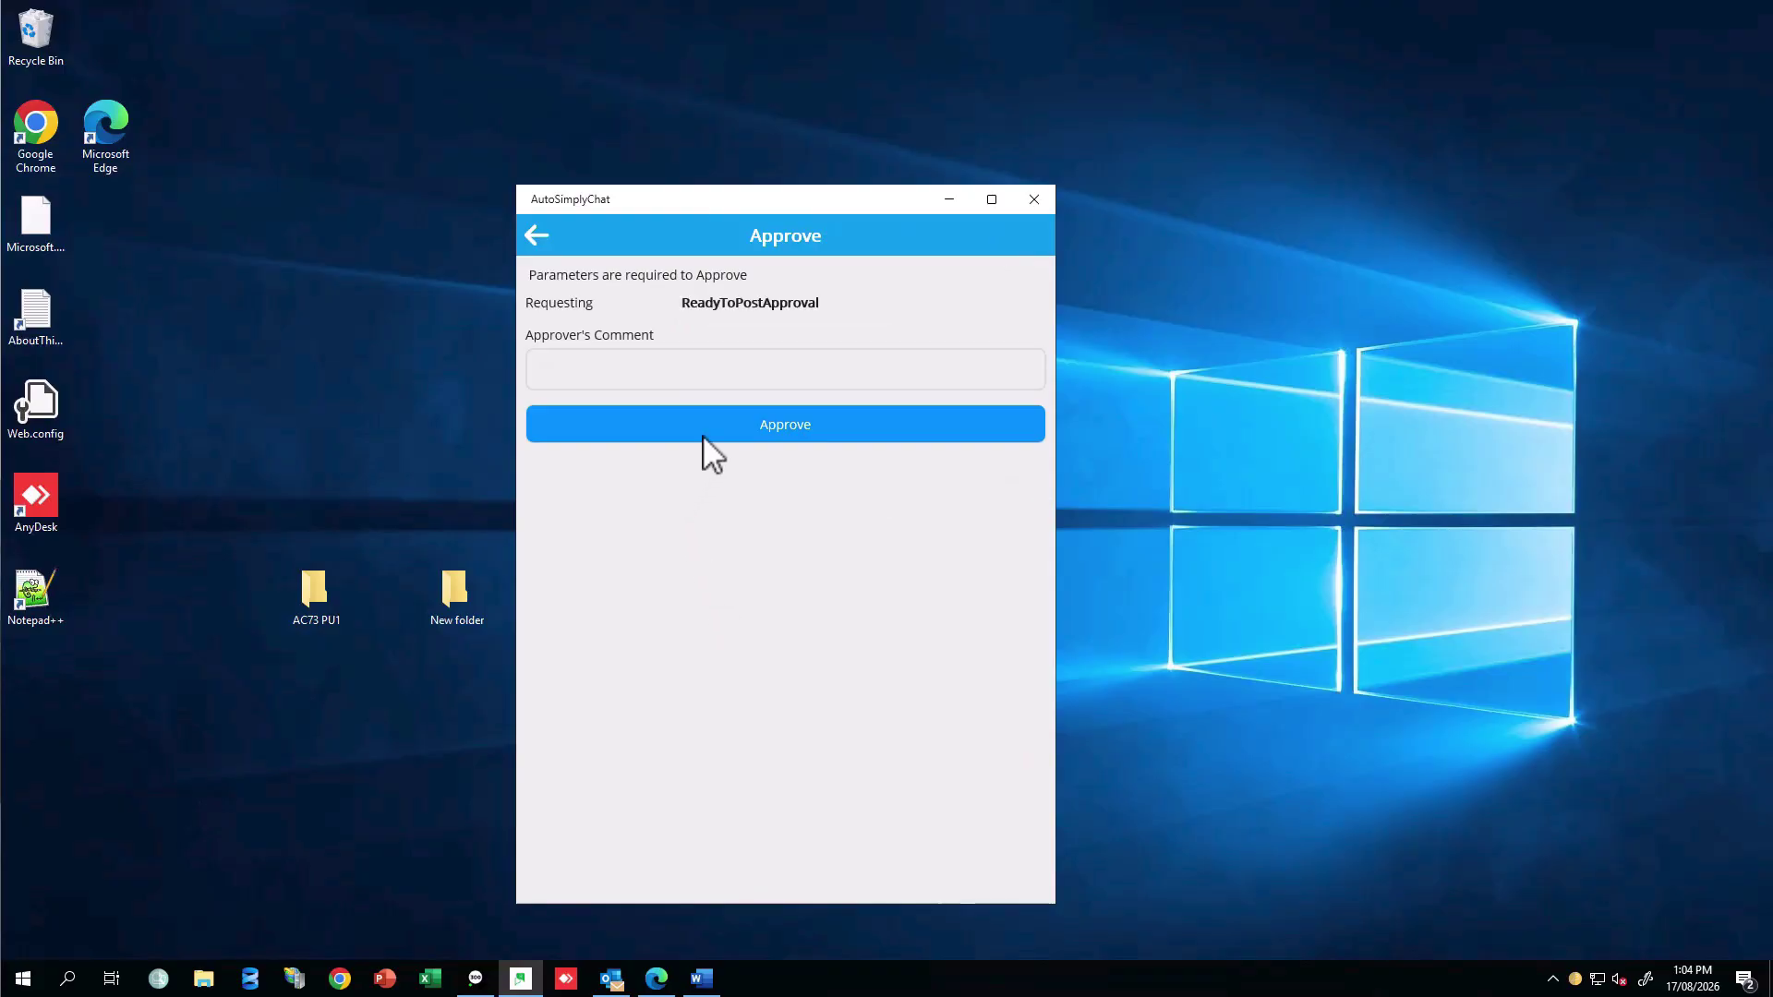
text(ok as per Anne's comment)
click(794, 425)
click(721, 593)
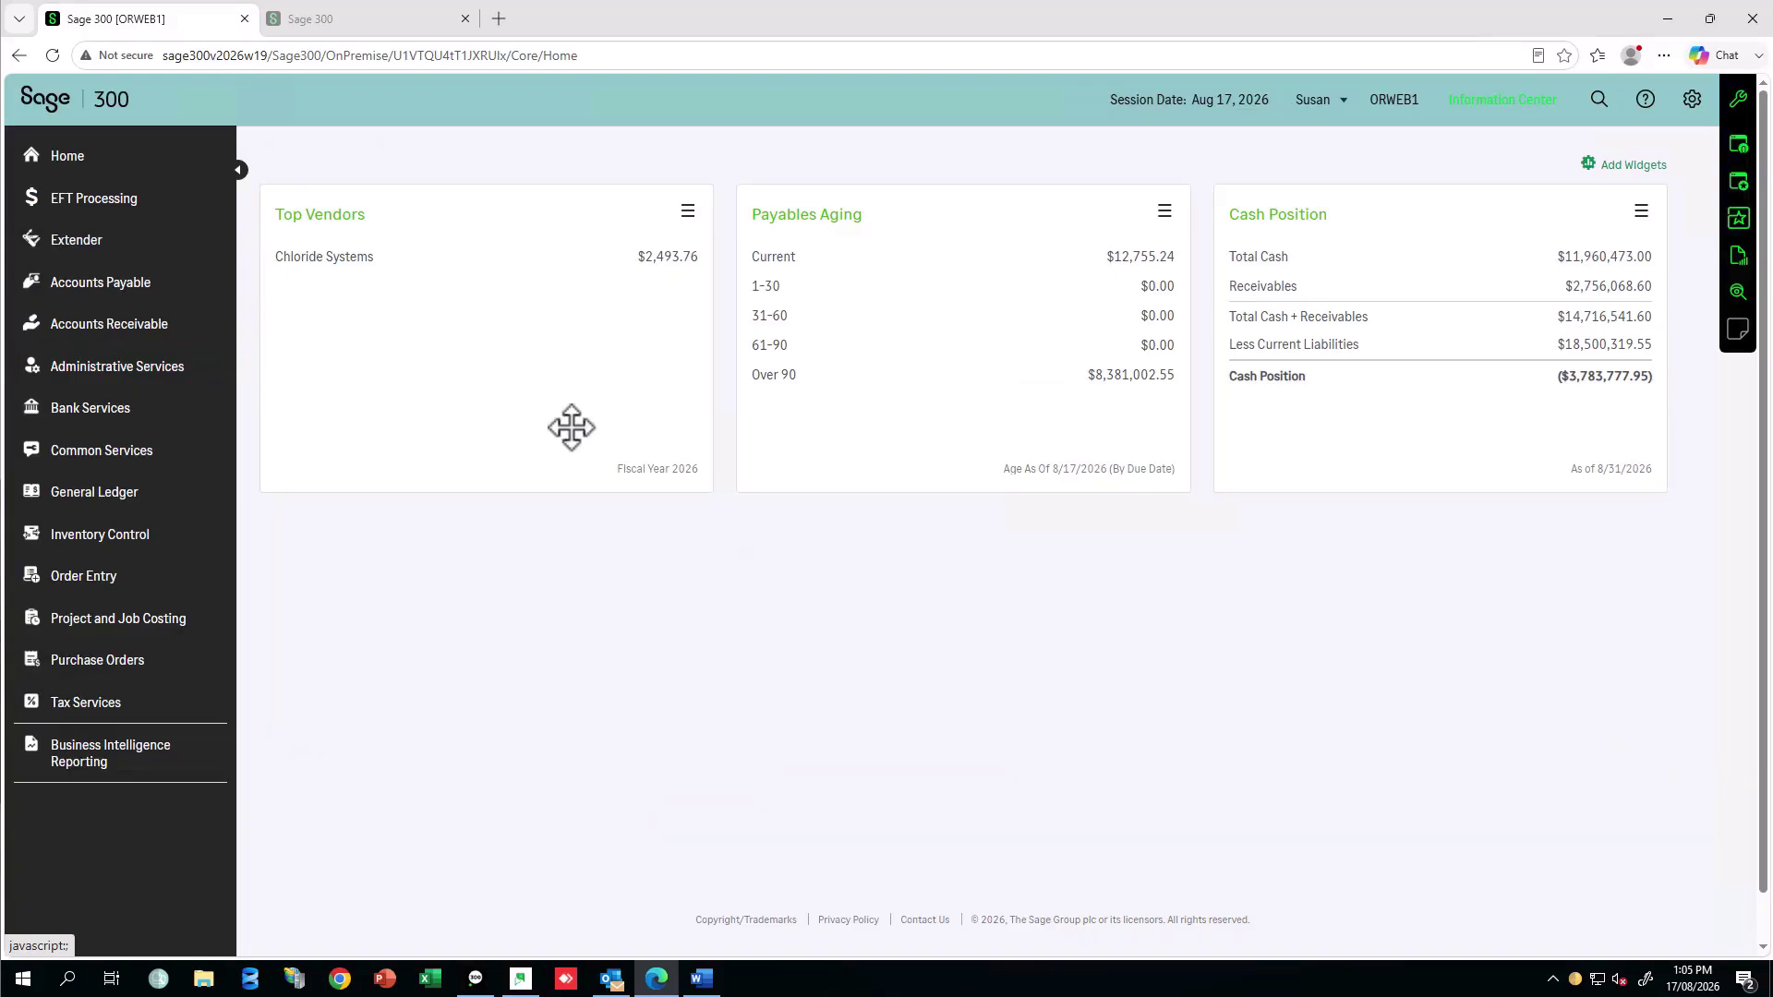
- In Sage 300, open the G/L Batch List and review batch 000255's posting status, posting sequence and batch chat history
click(119, 503)
click(515, 162)
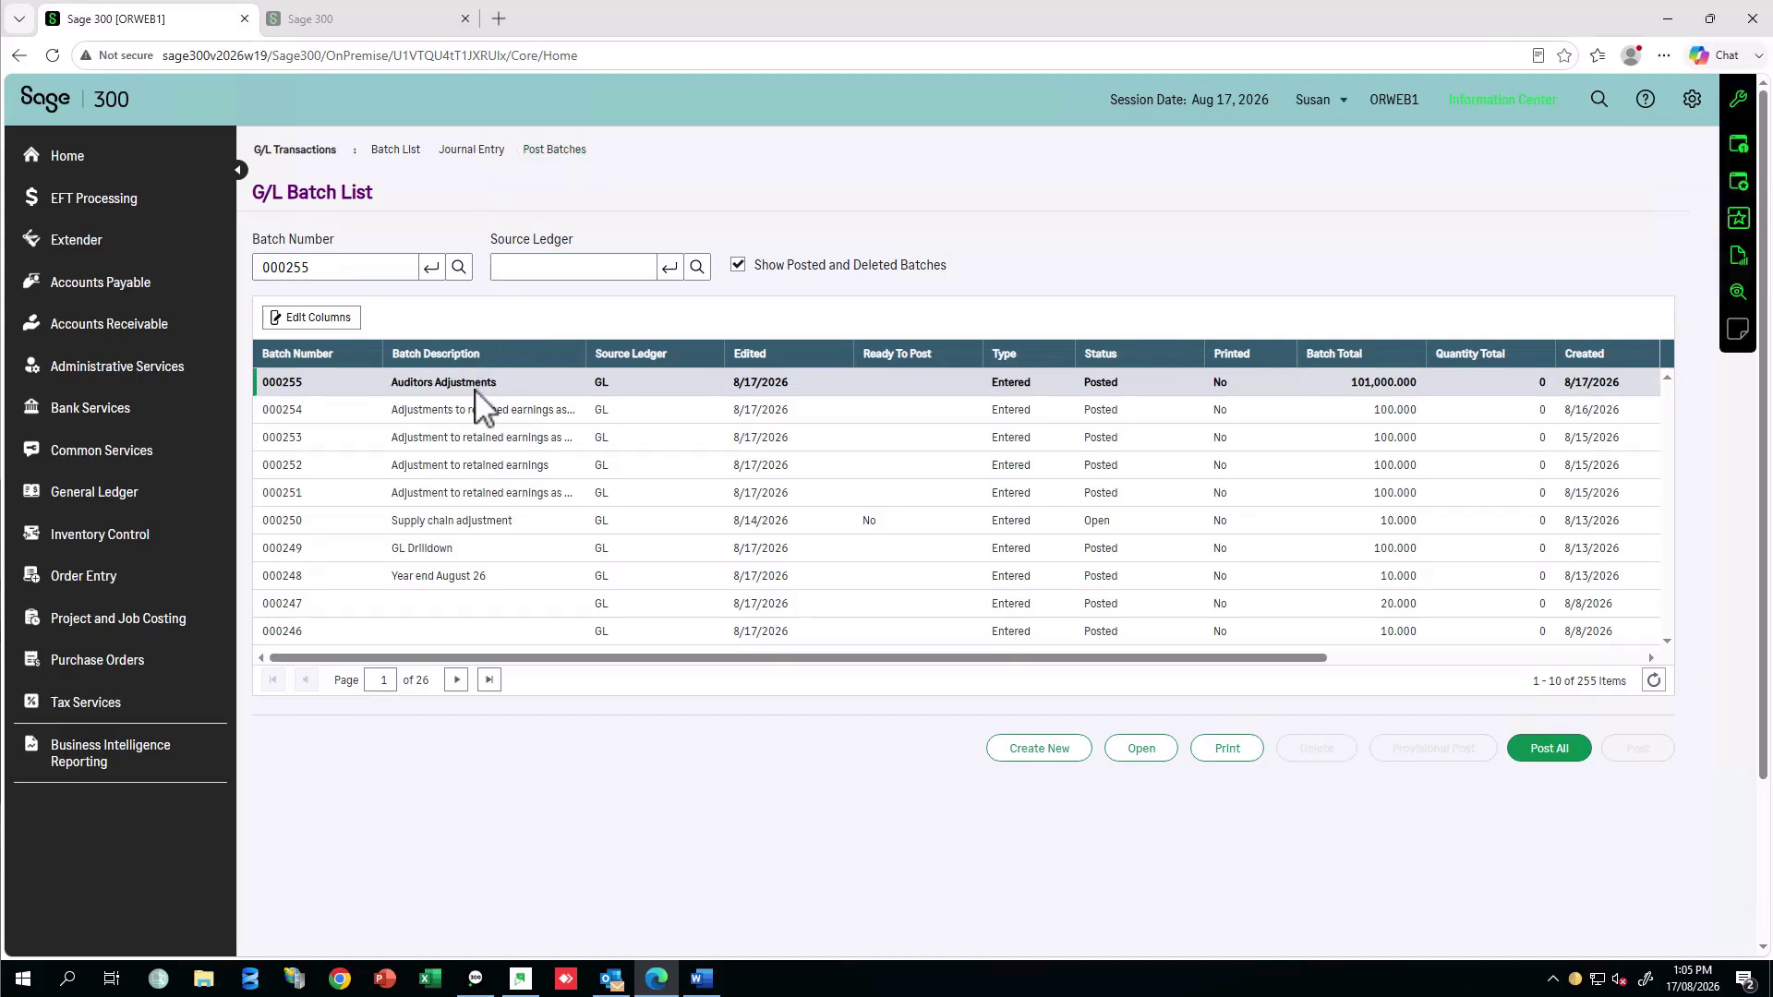
scroll(477, 392, right, 2)
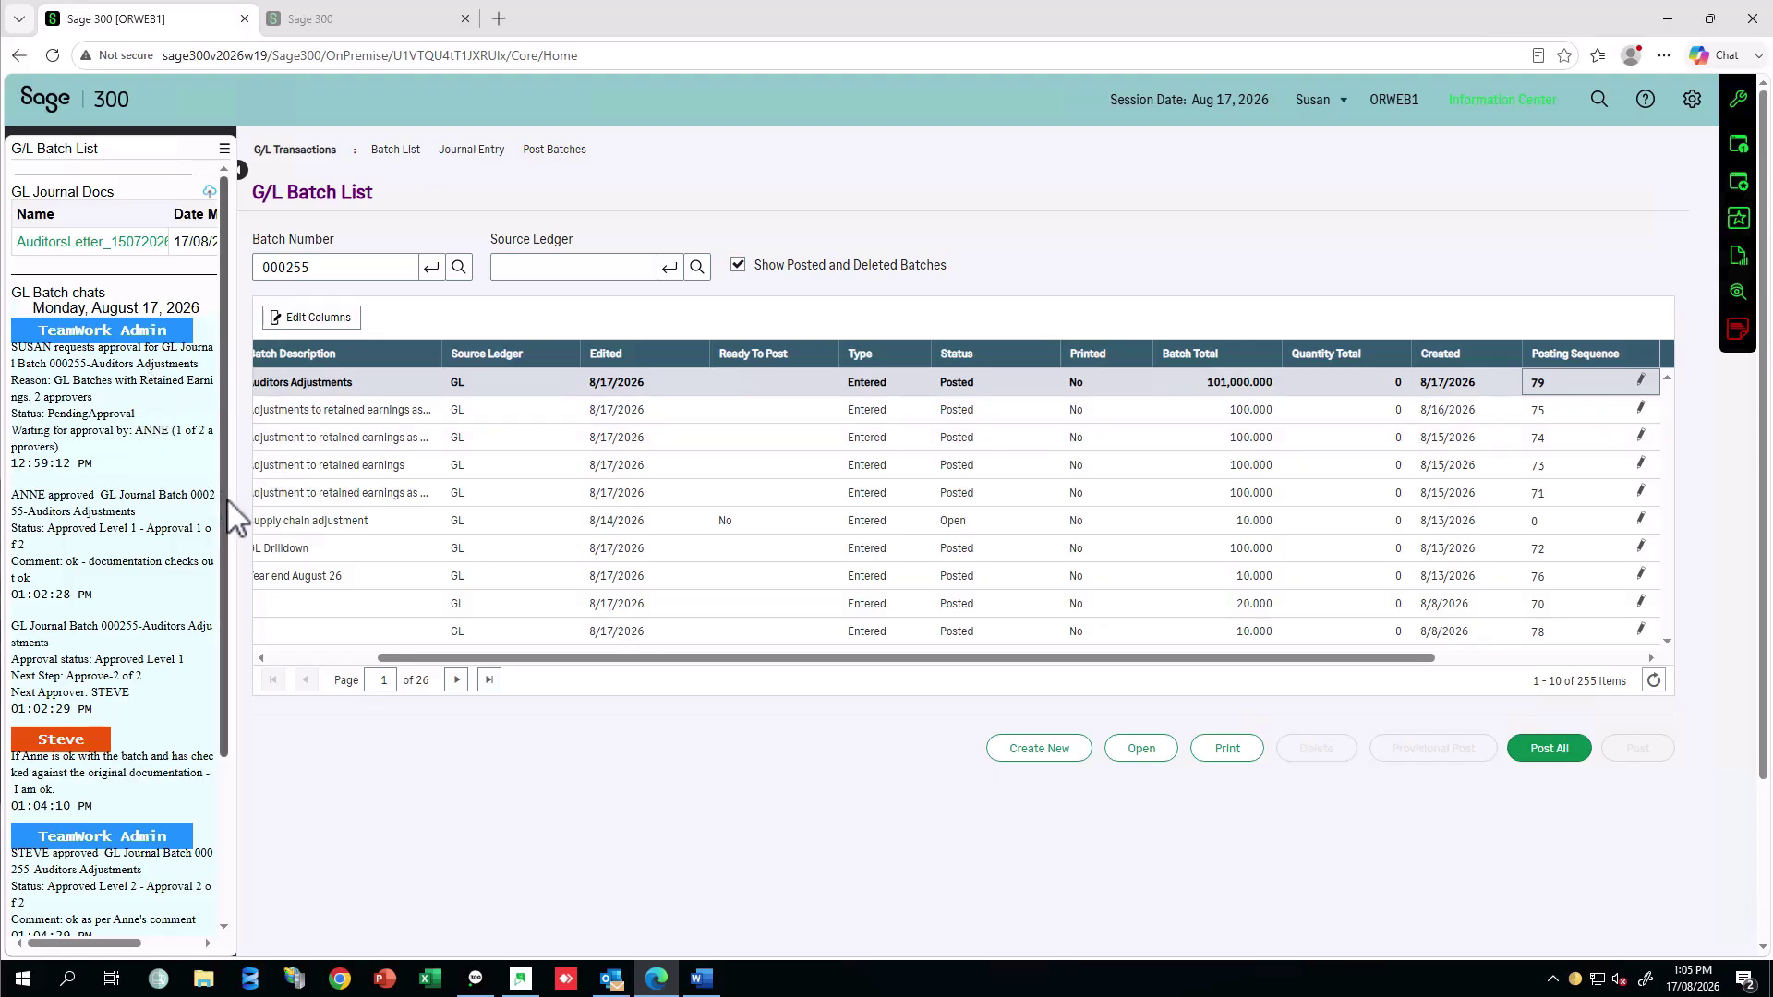
scroll(224, 508, down, 1)
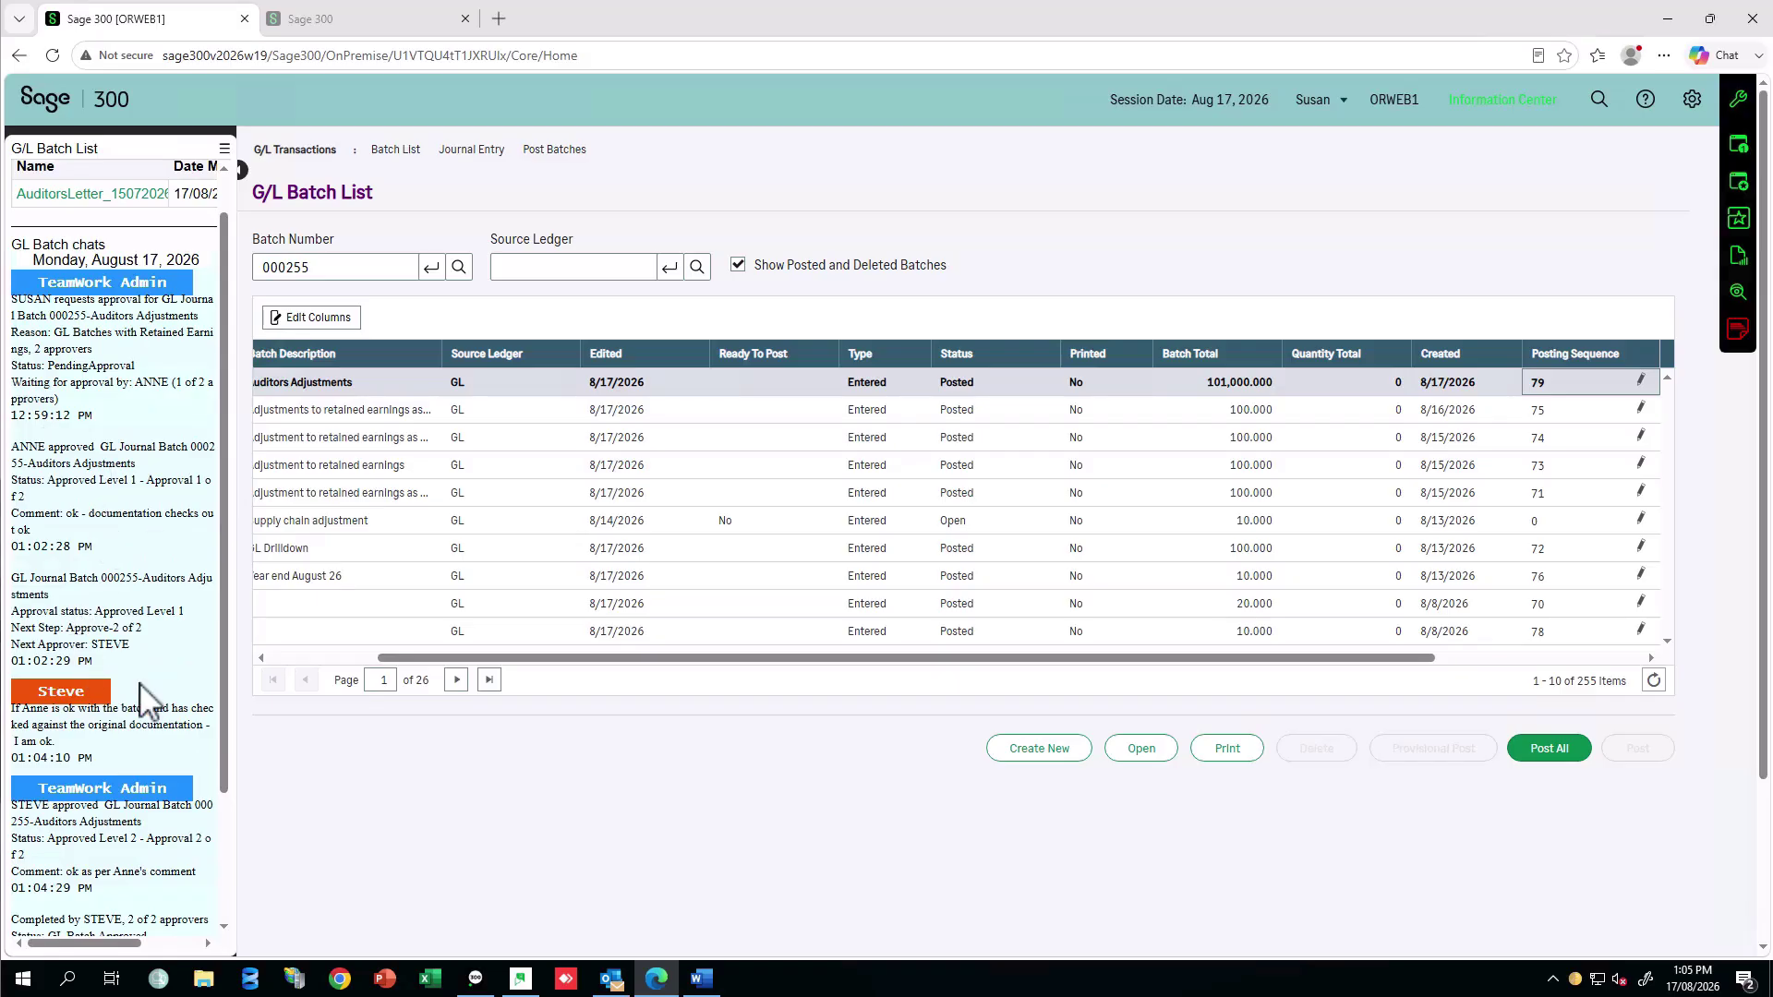
scroll(224, 692, down, 2)
scroll(232, 794, down, 2)
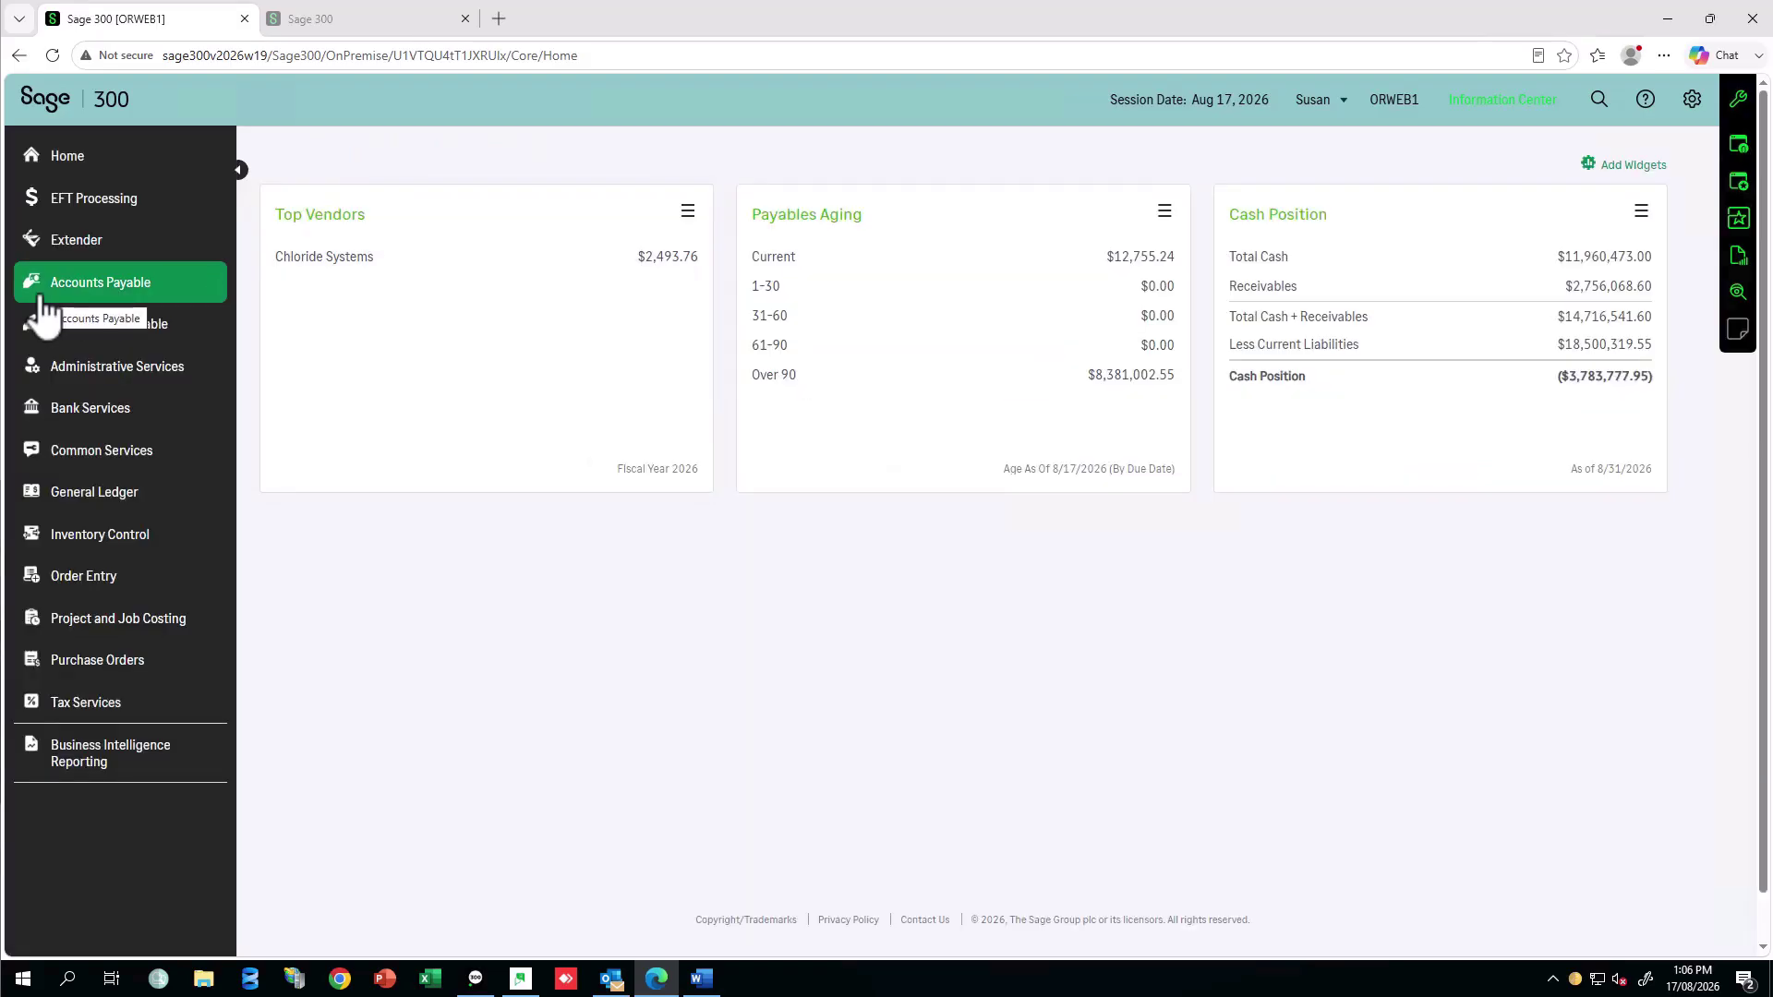
- Open the Extender Workflow Detail Log and examine the values logged for batch 000255's first-level approval
click(83, 251)
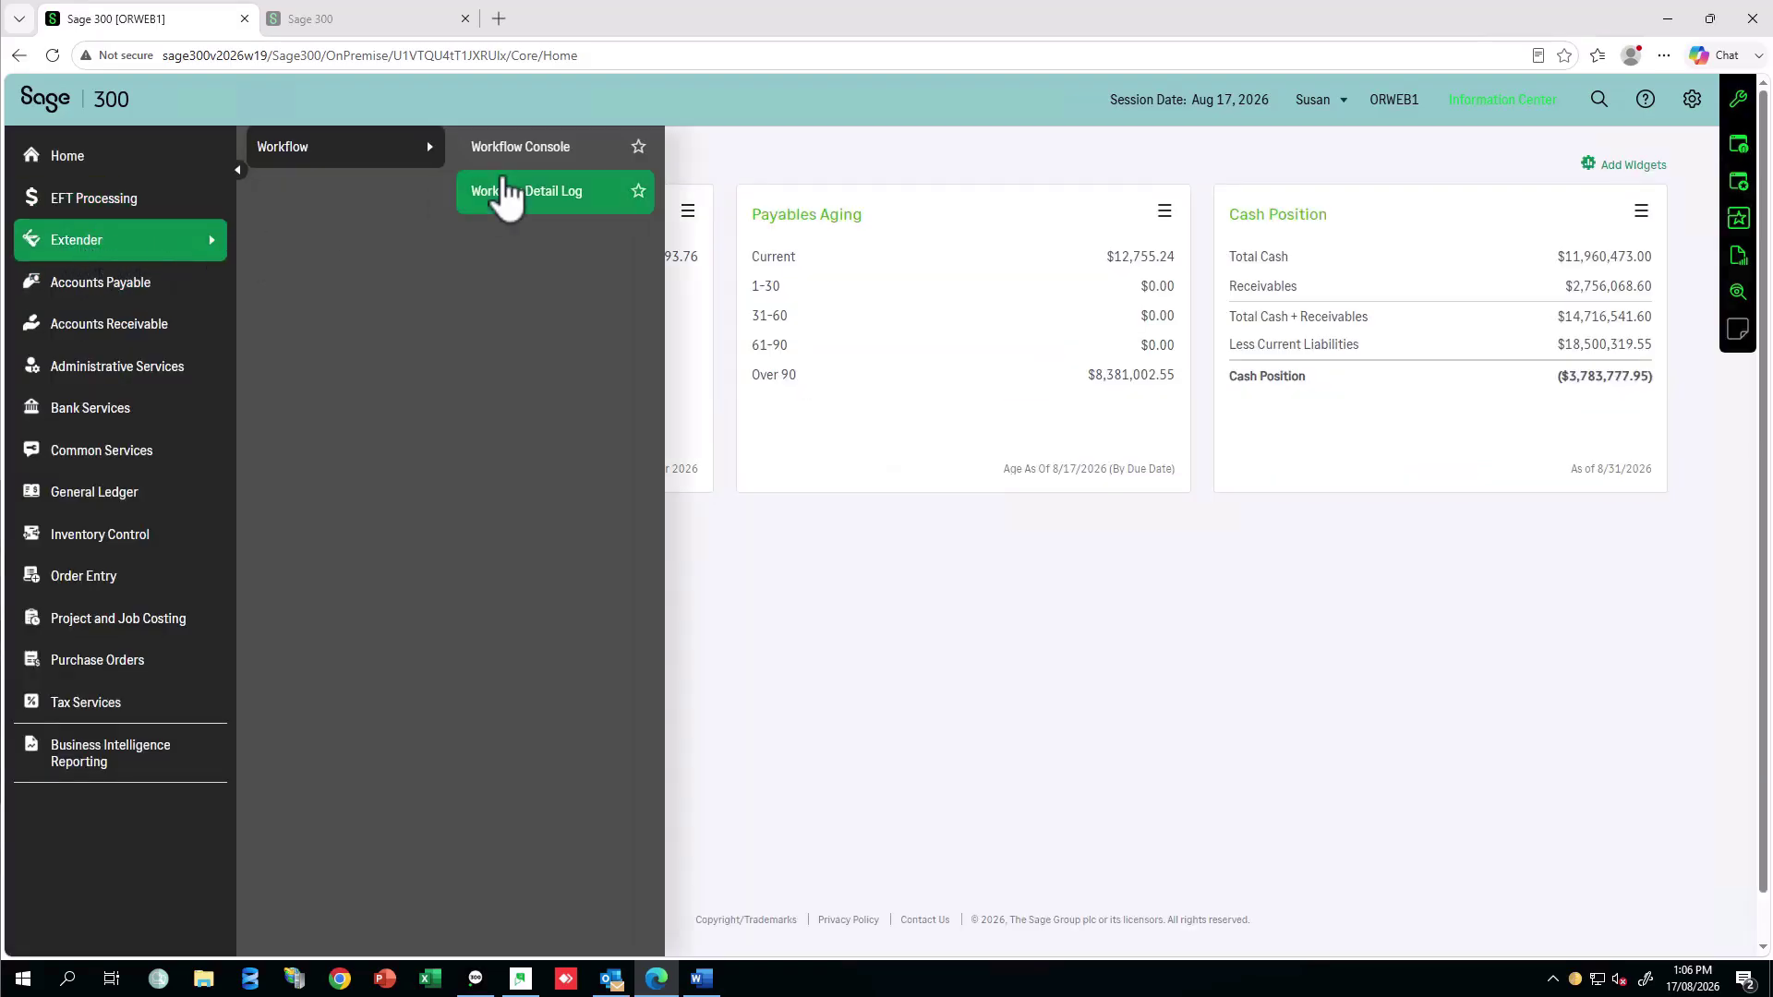
click(559, 191)
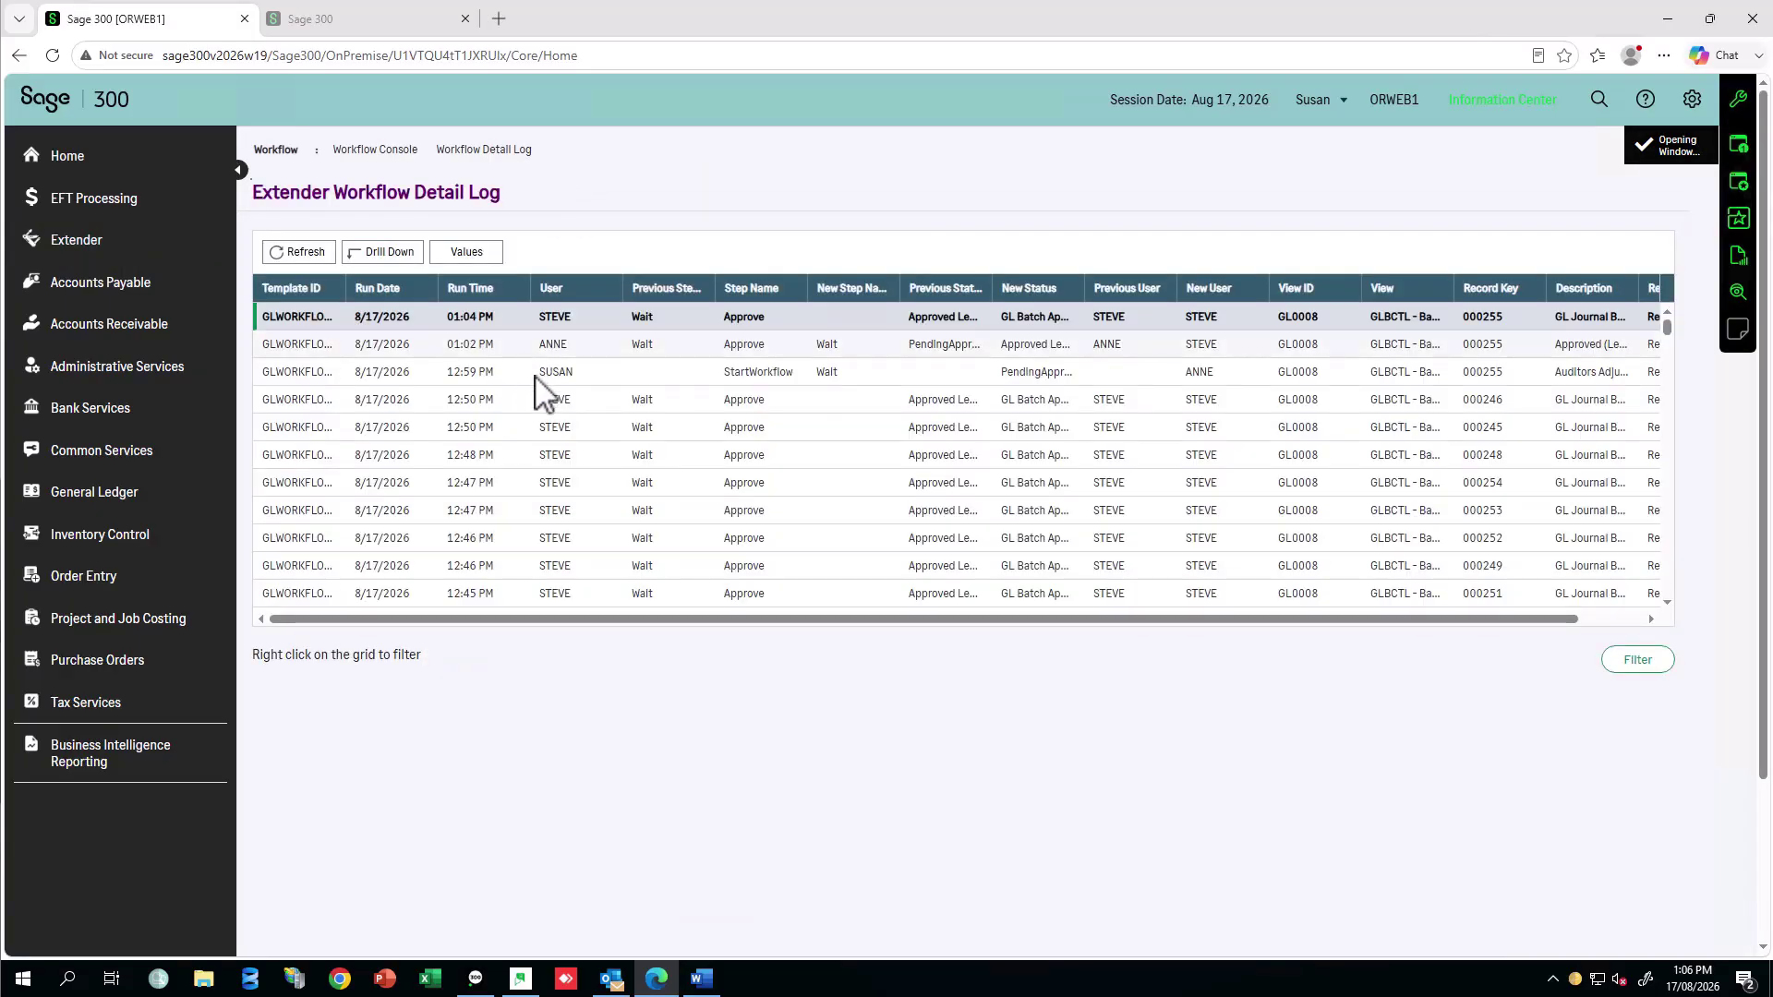
click(543, 379)
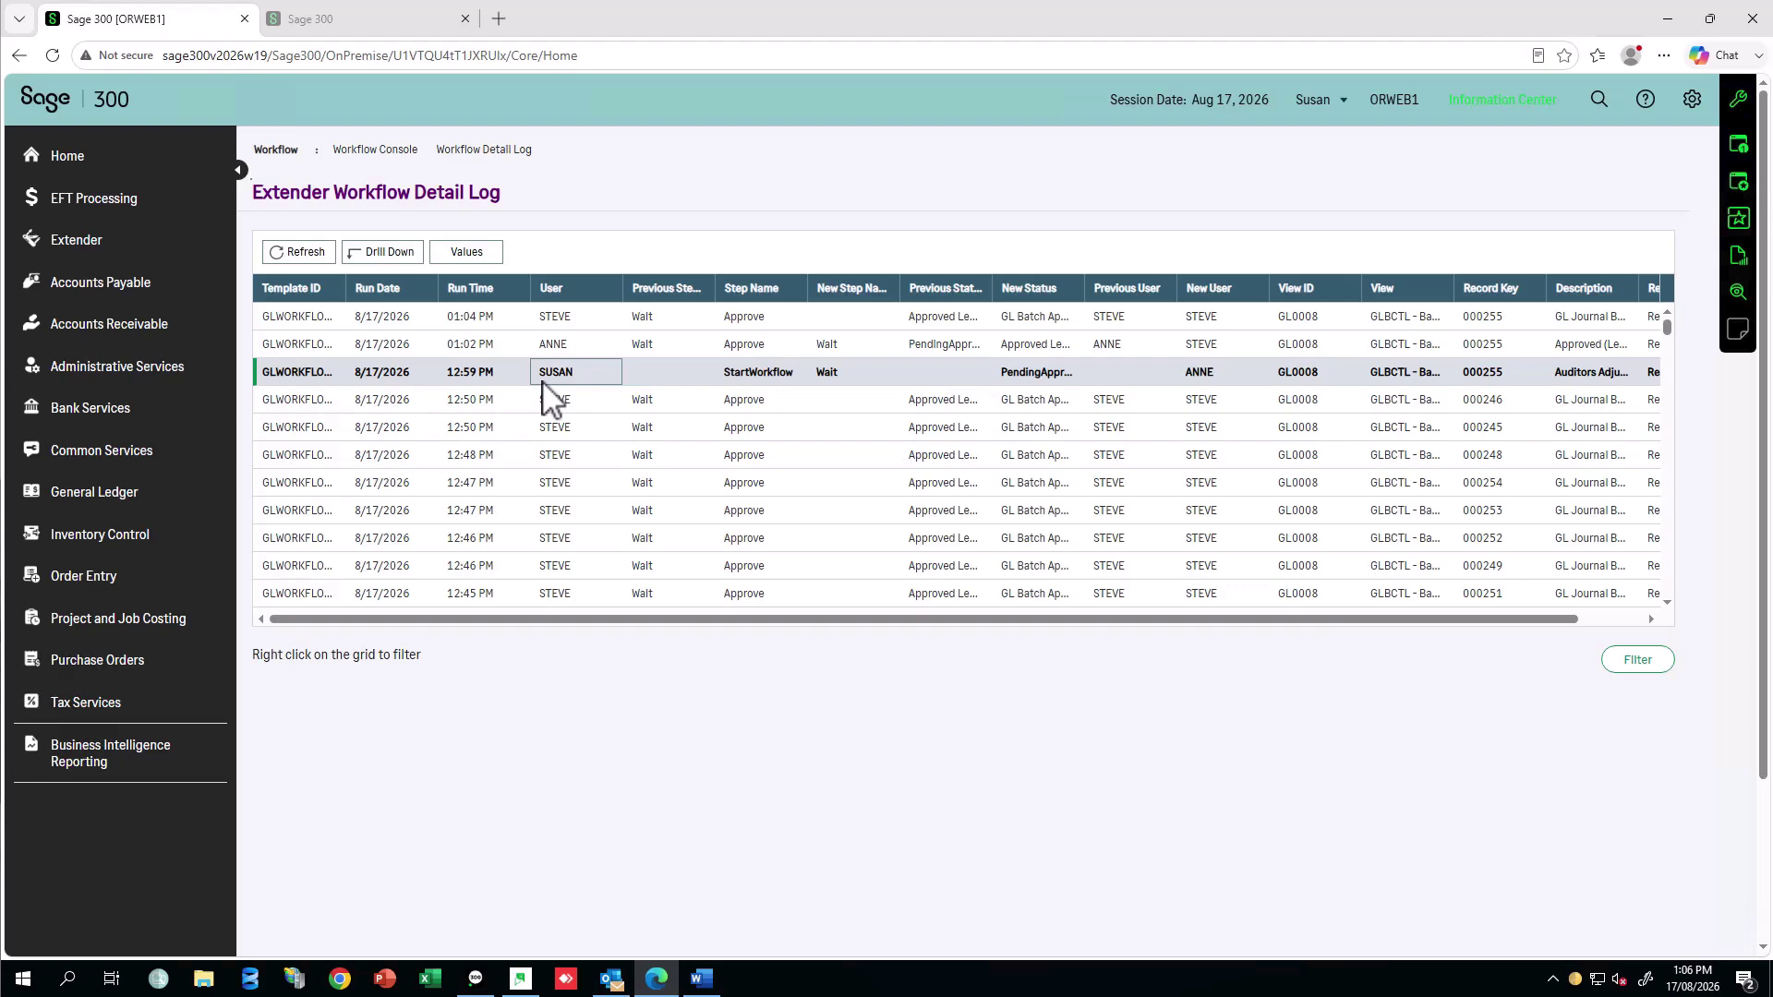
click(547, 345)
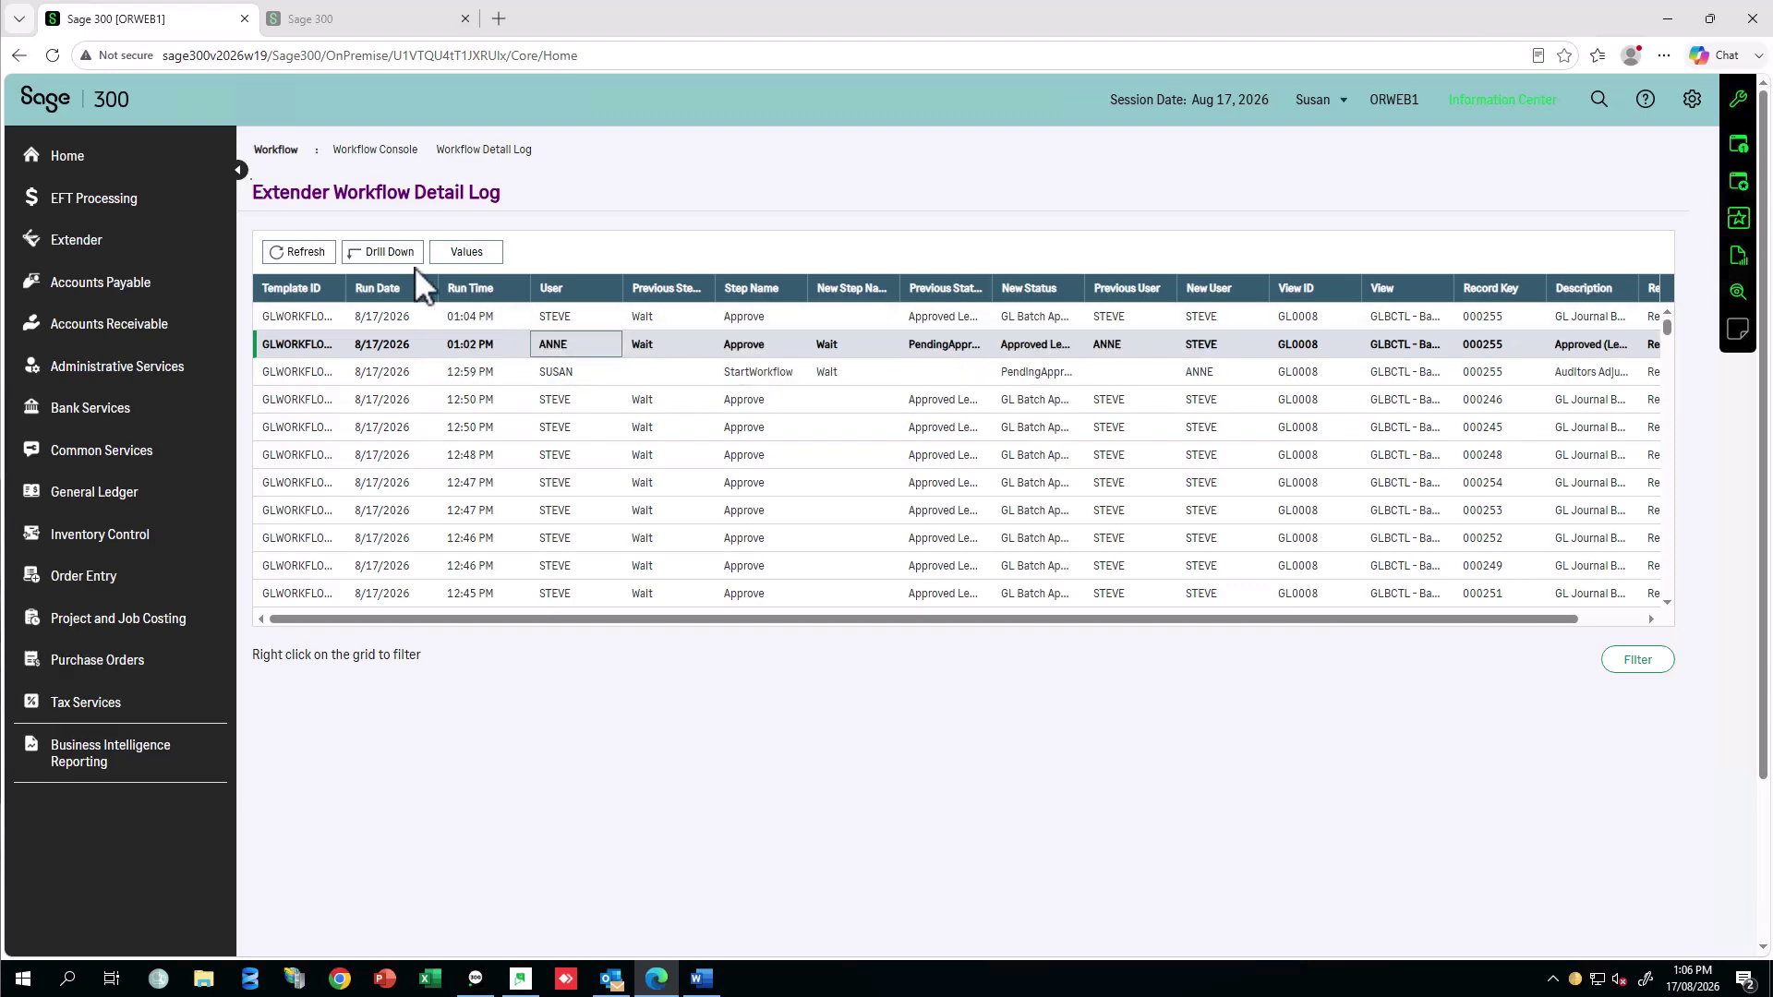
click(463, 263)
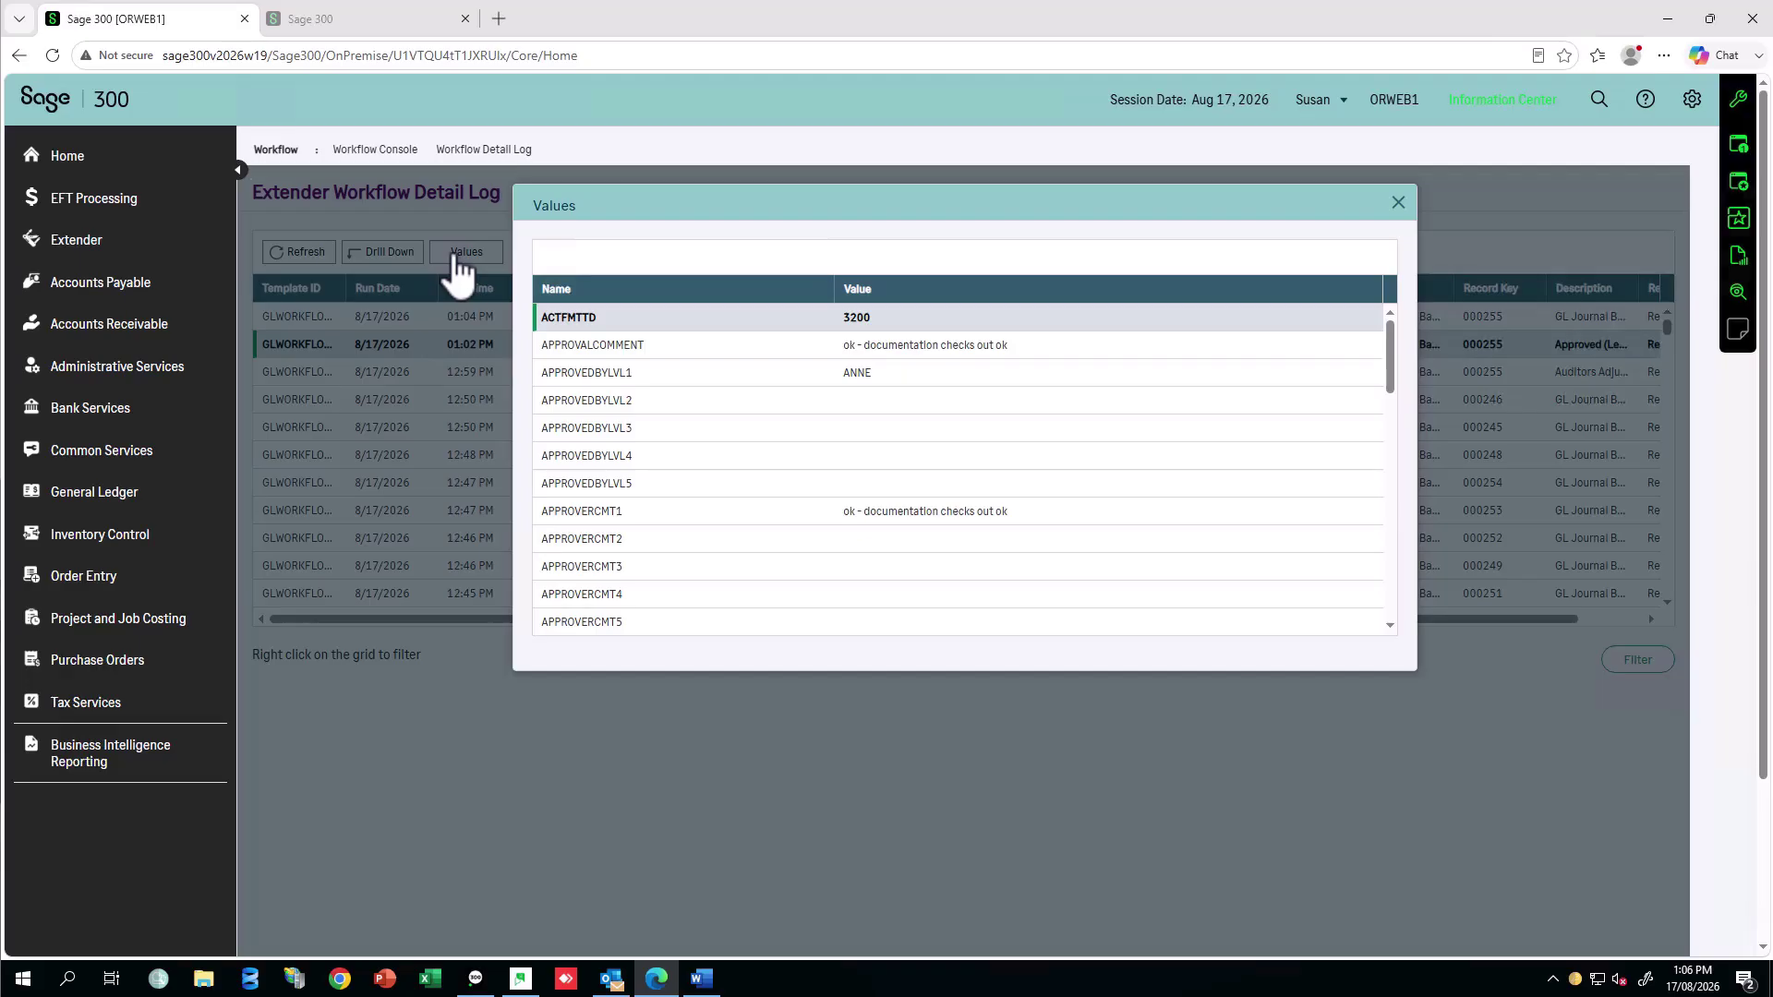
click(1398, 203)
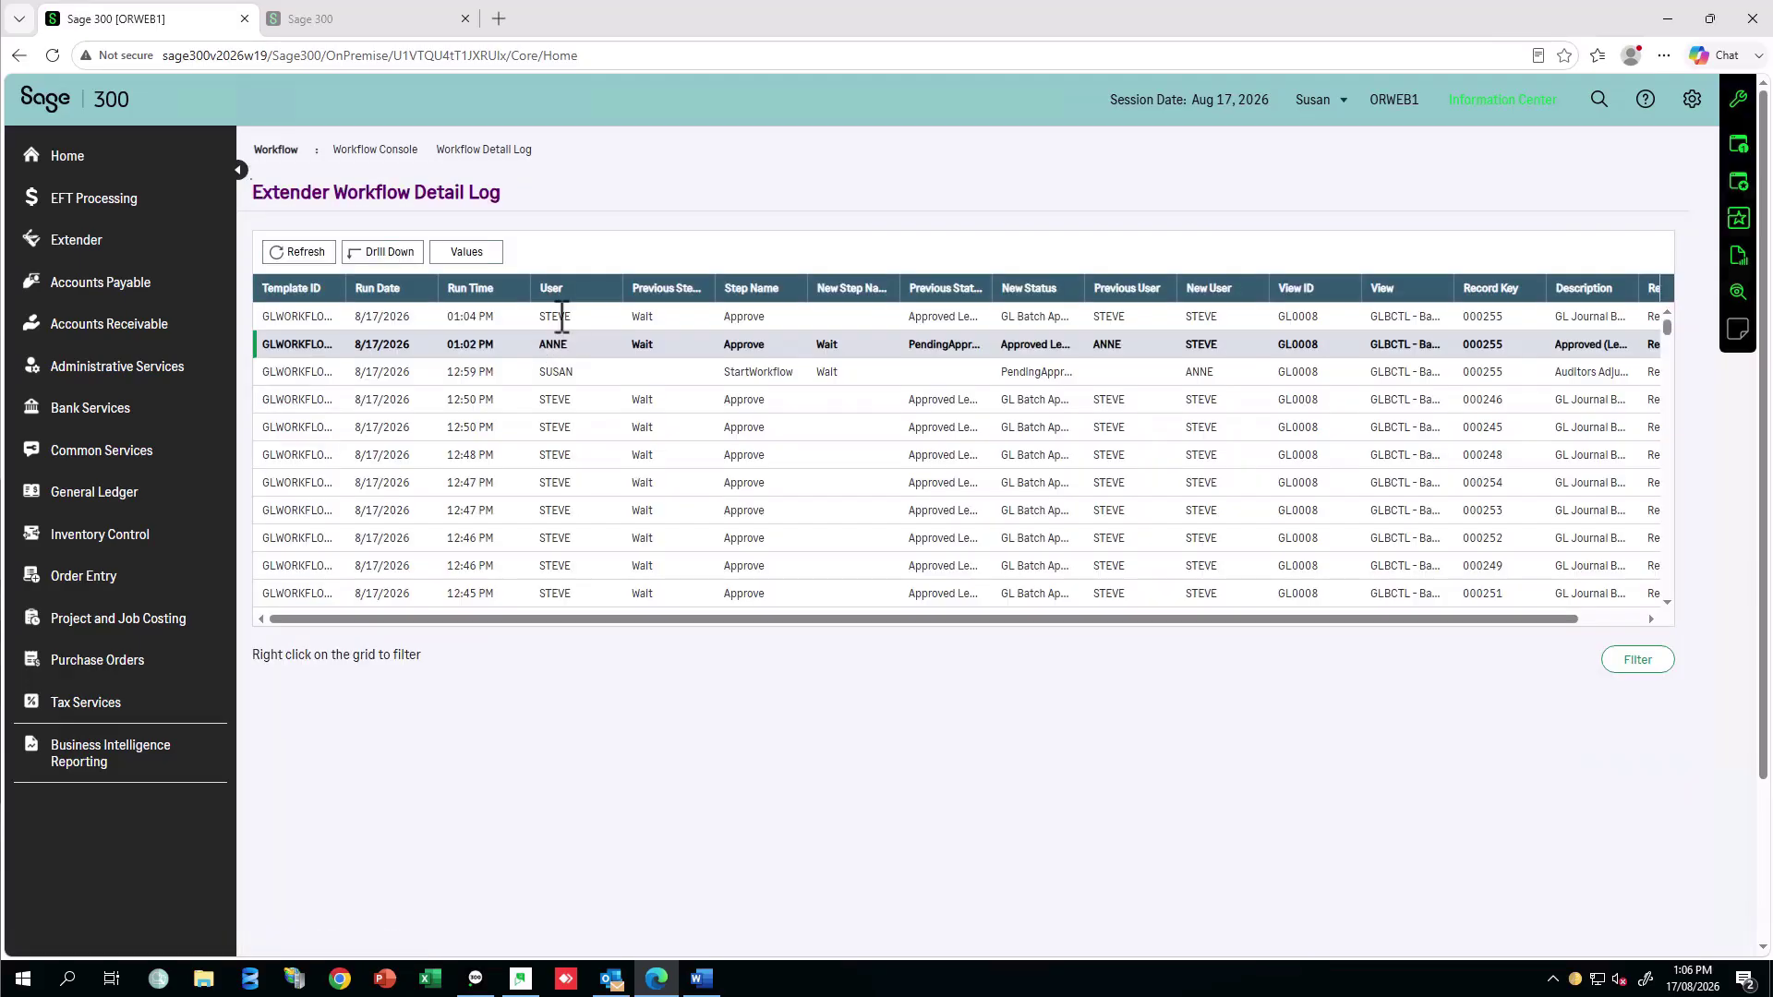
- Examine the values logged for batch 000255's second-level approval, including both approvers' comments
click(561, 317)
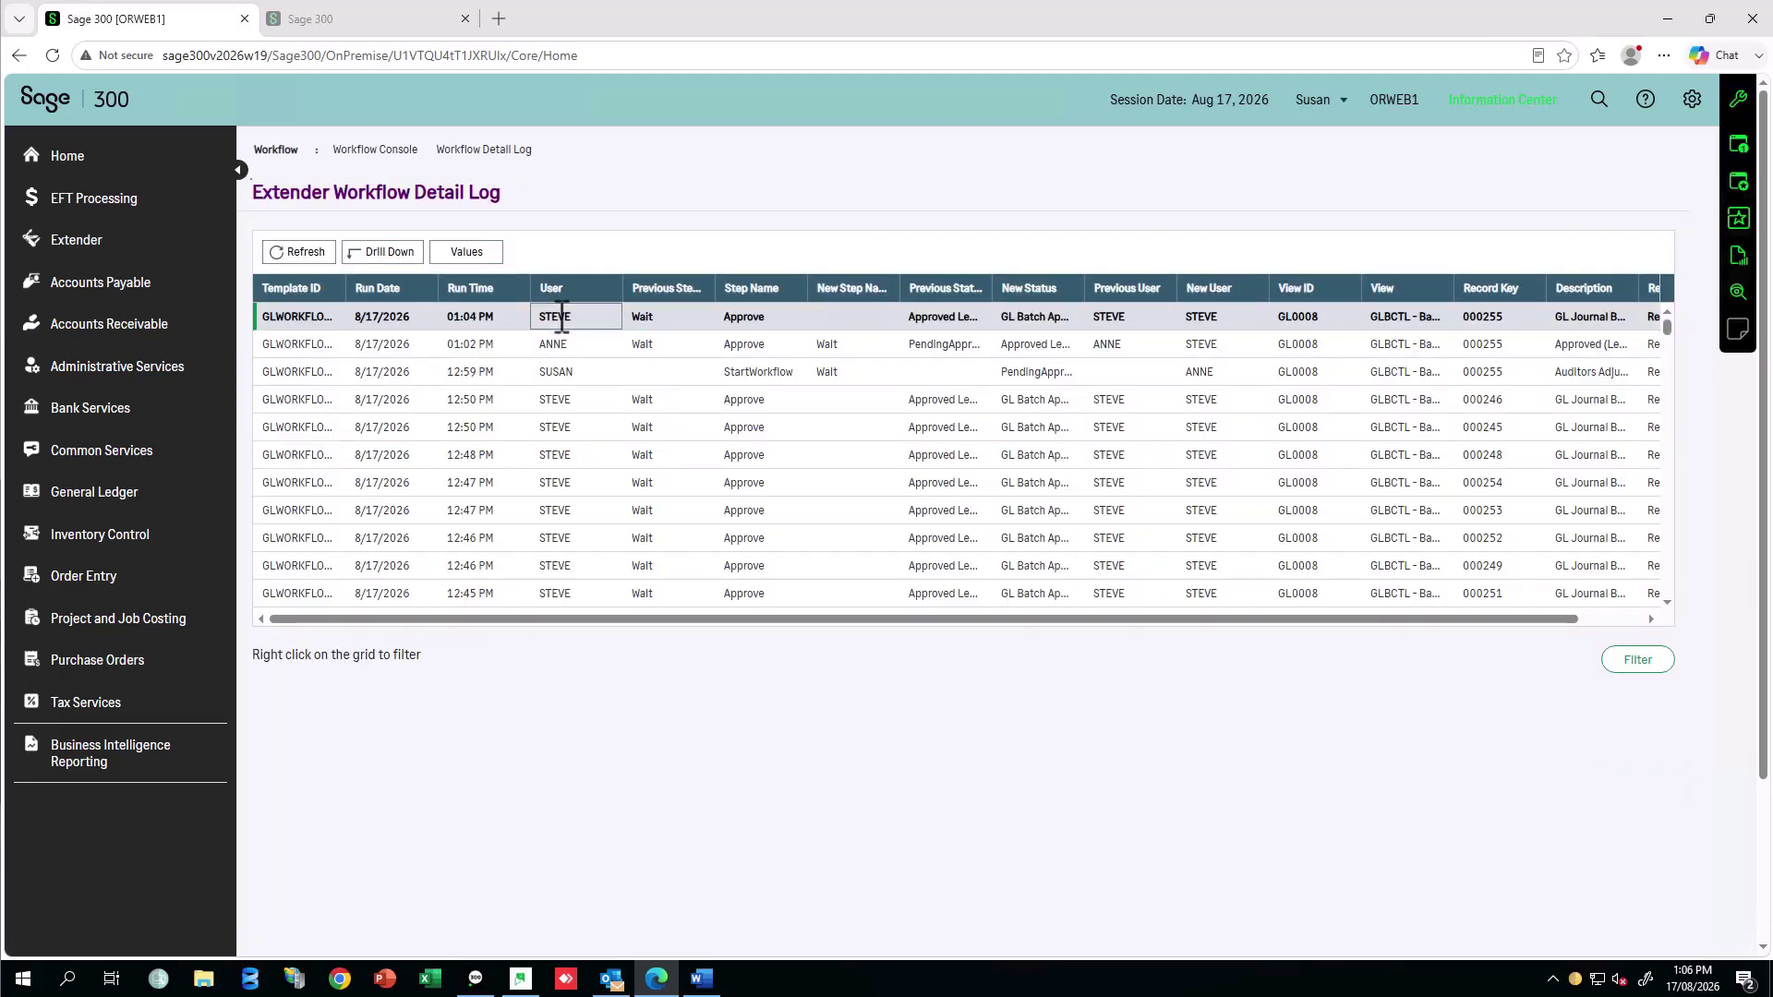
click(467, 253)
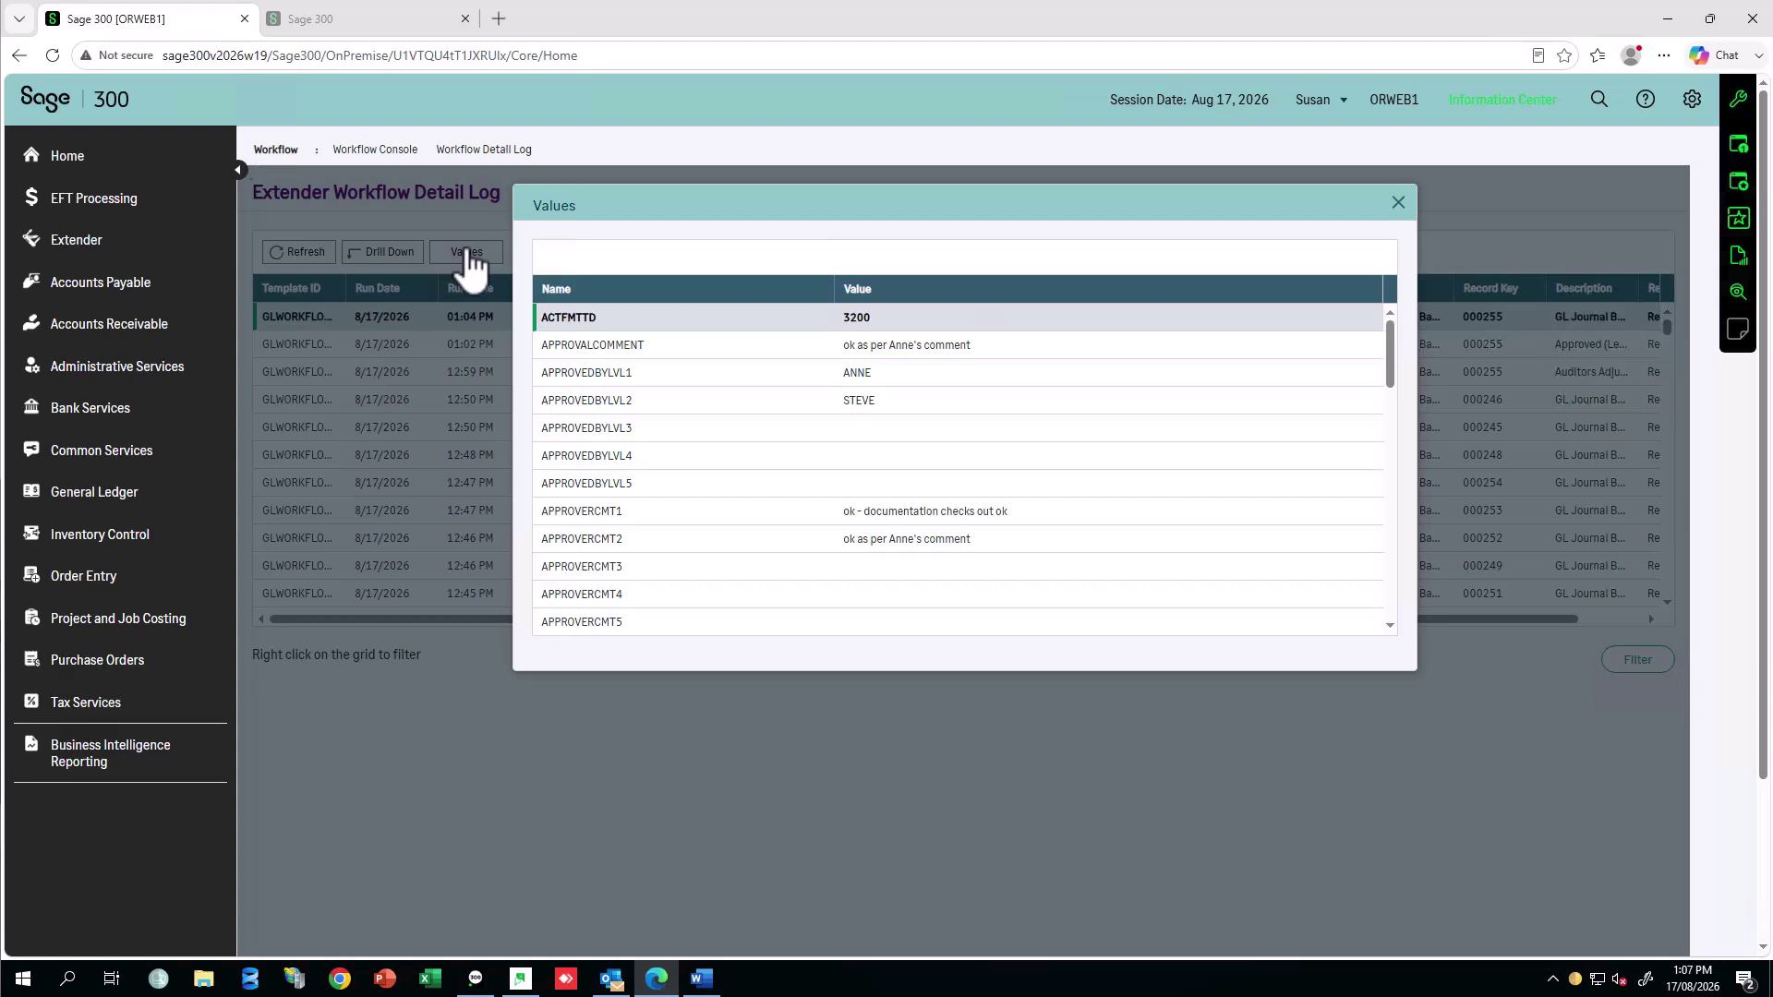
click(1398, 204)
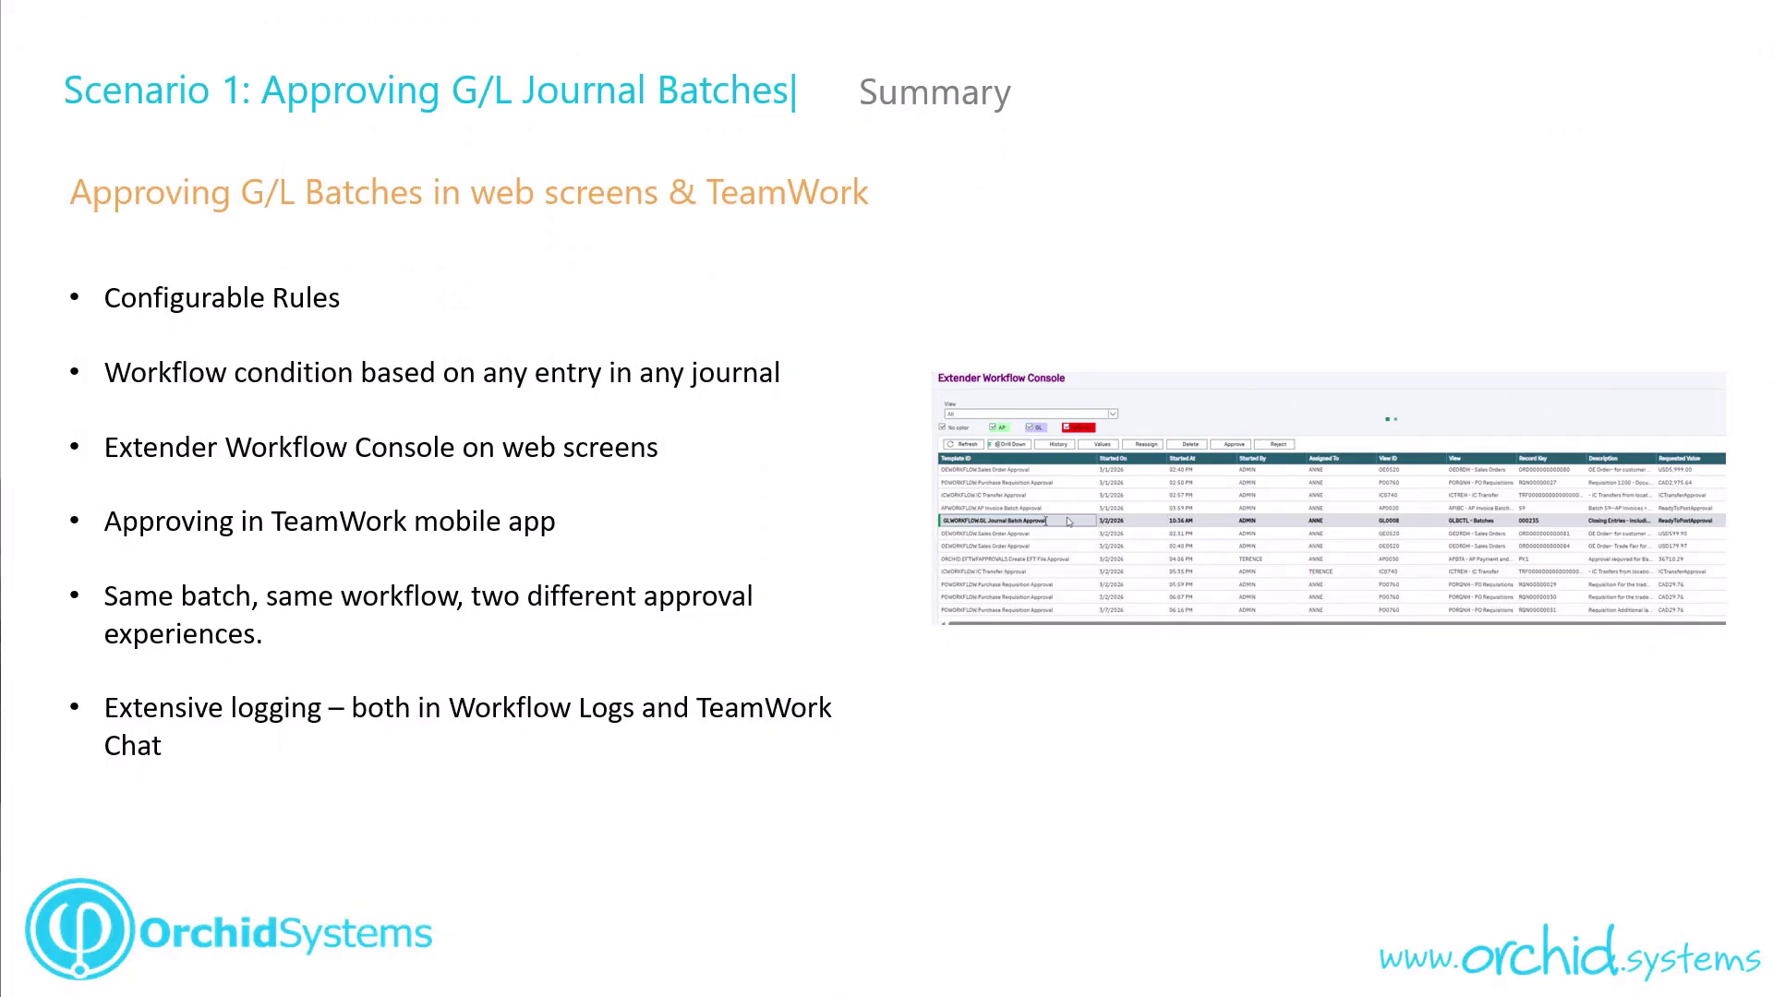
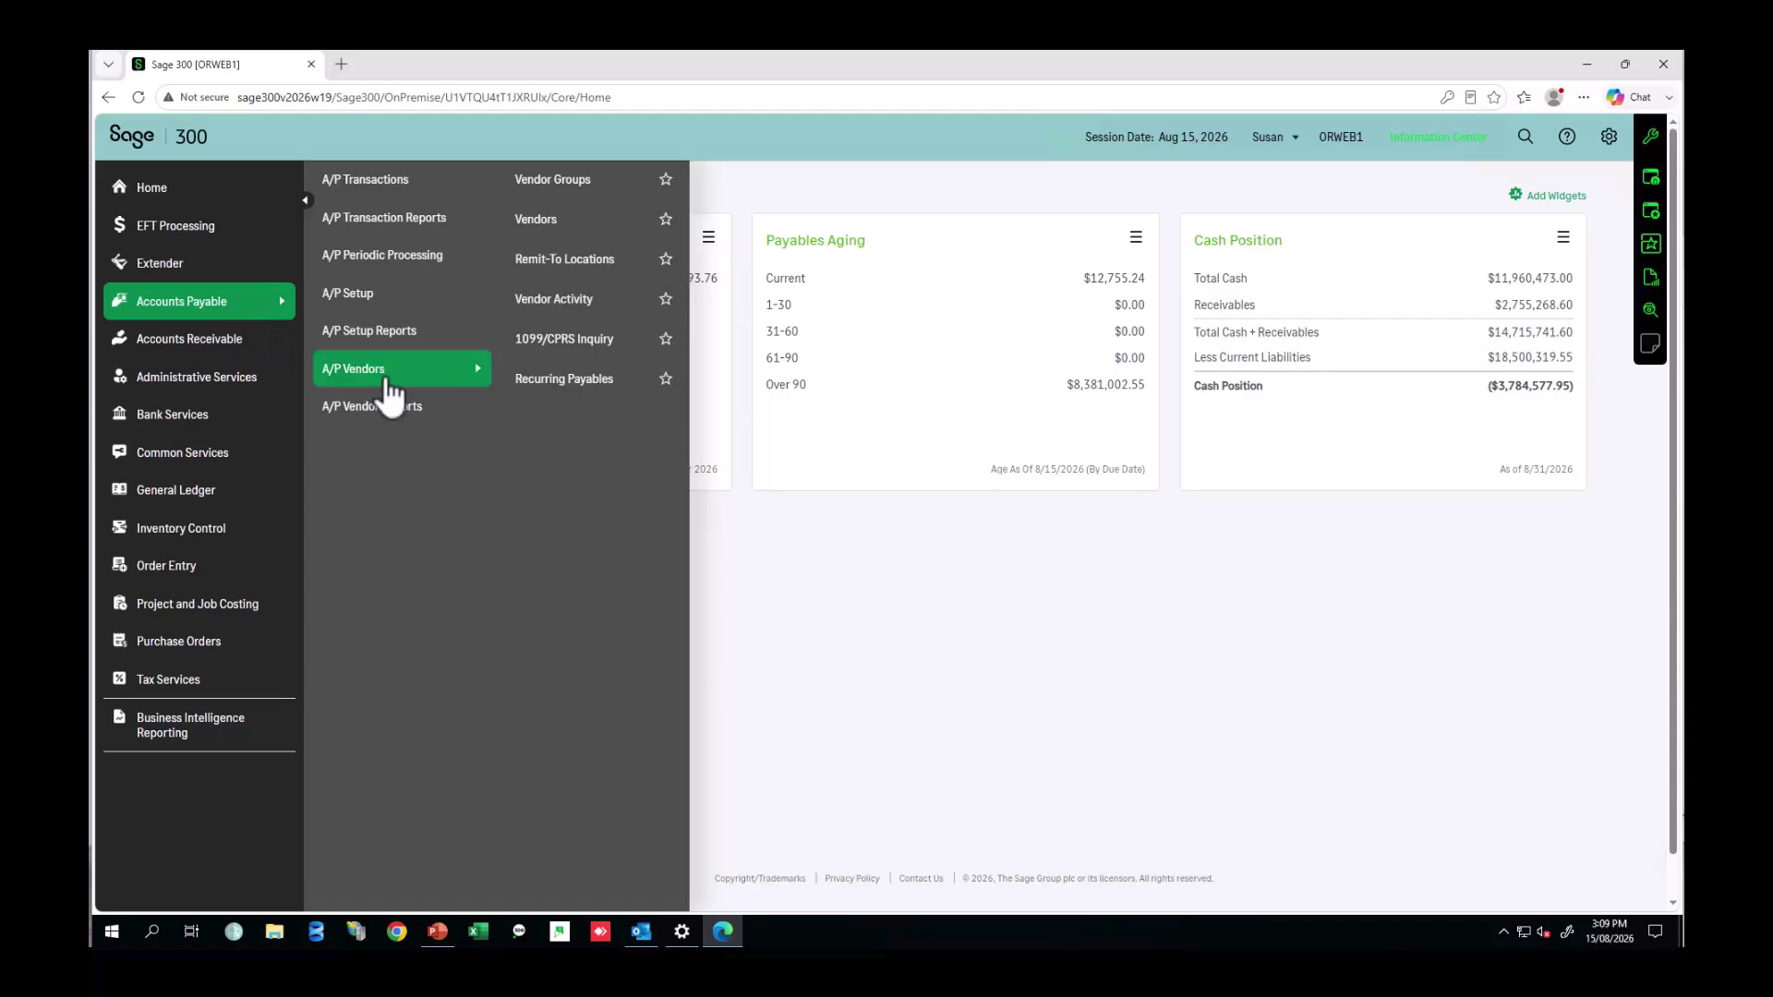
- Find vendors whose name starts with new in A/P Vendors, review NewLook Office Supplies' inactive and EFT status, and close the window
click(534, 221)
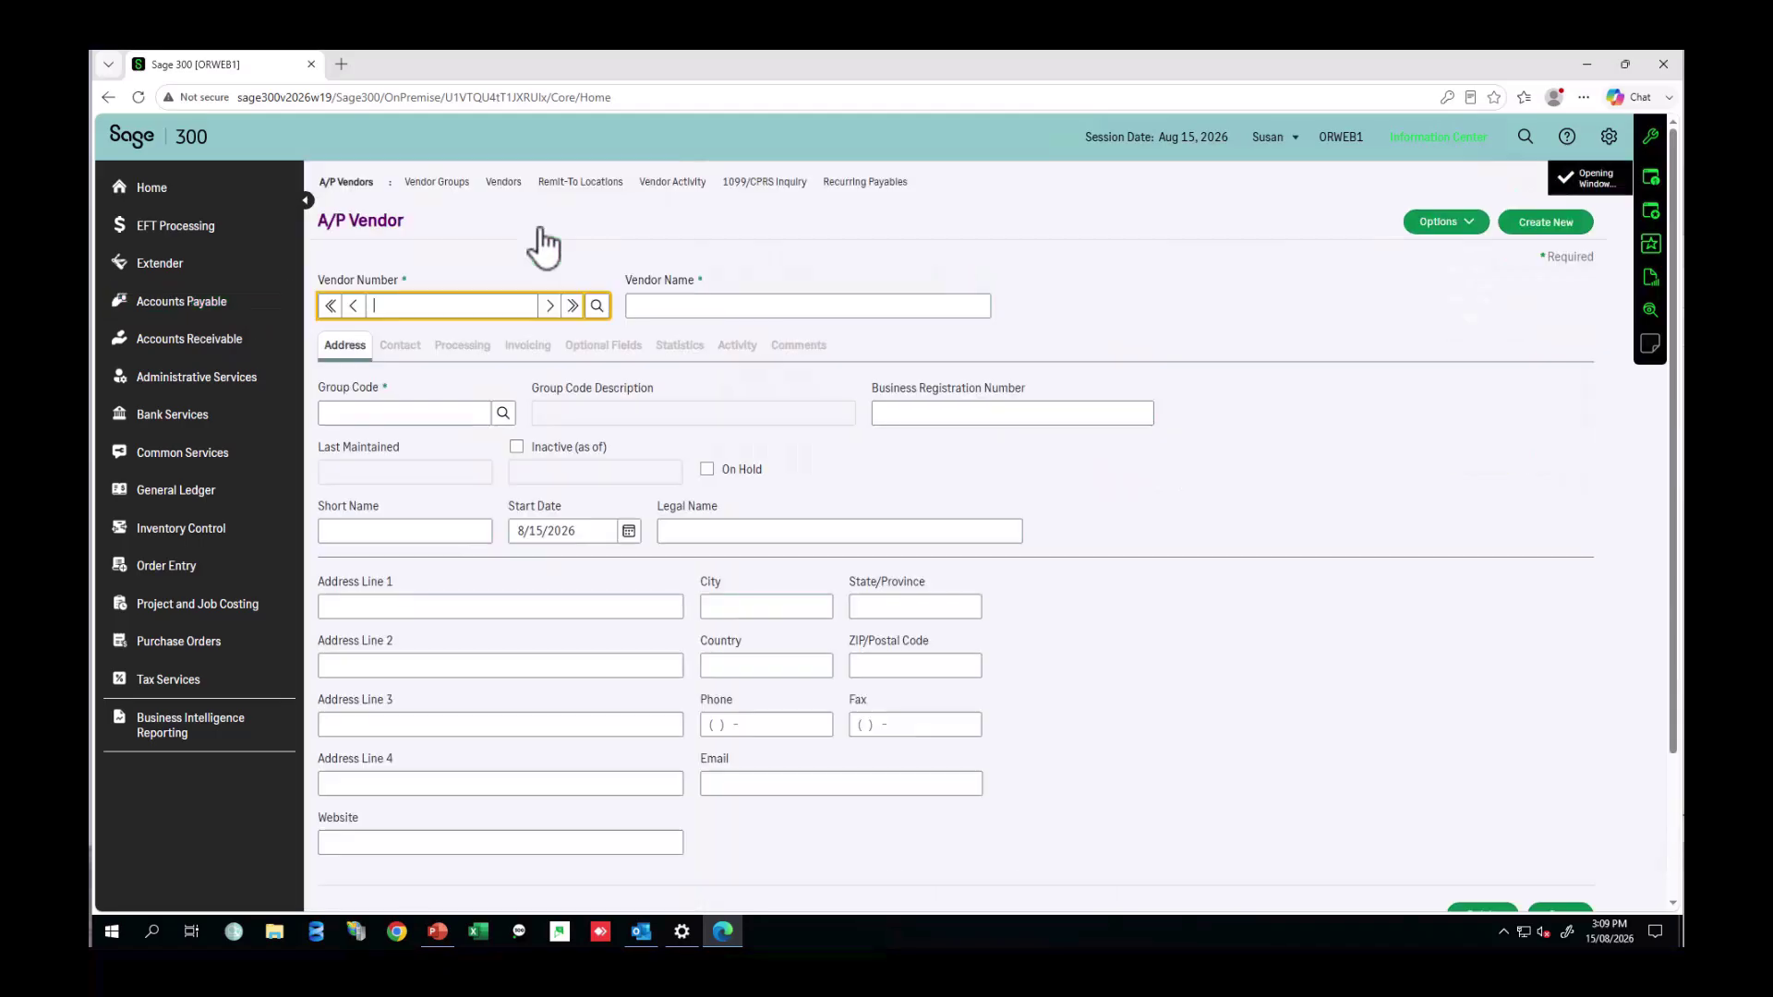
click(597, 306)
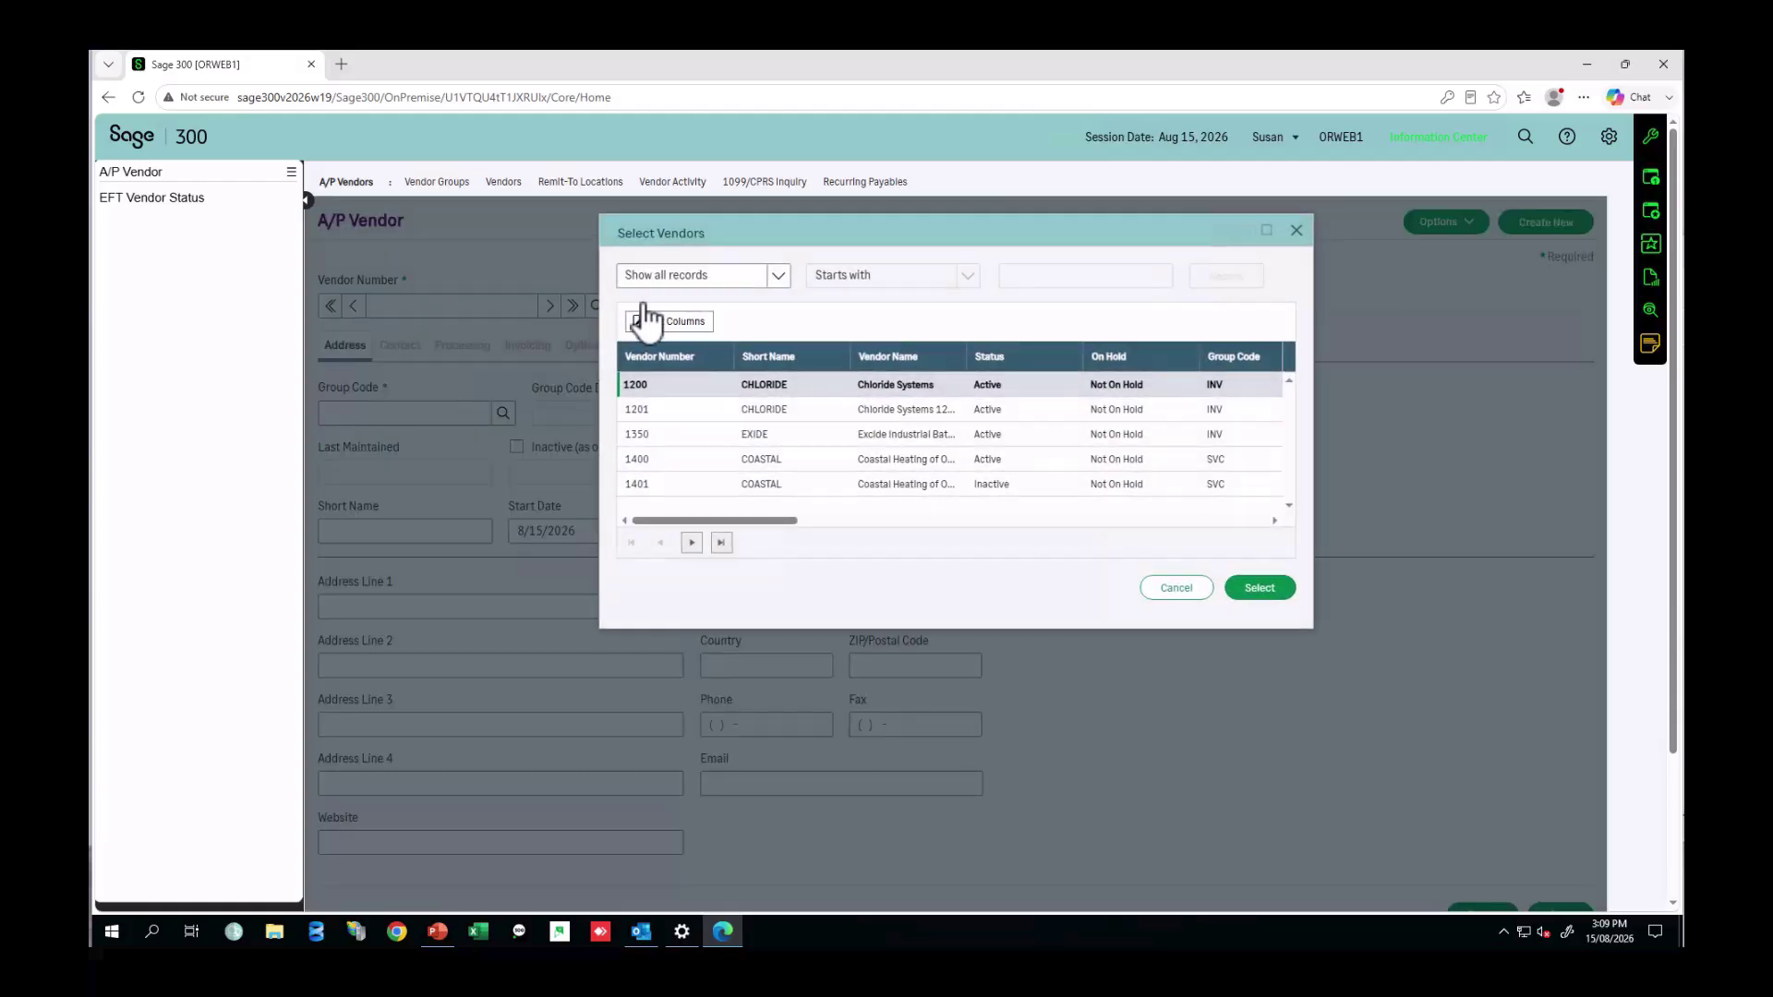
click(1034, 275)
text(new)
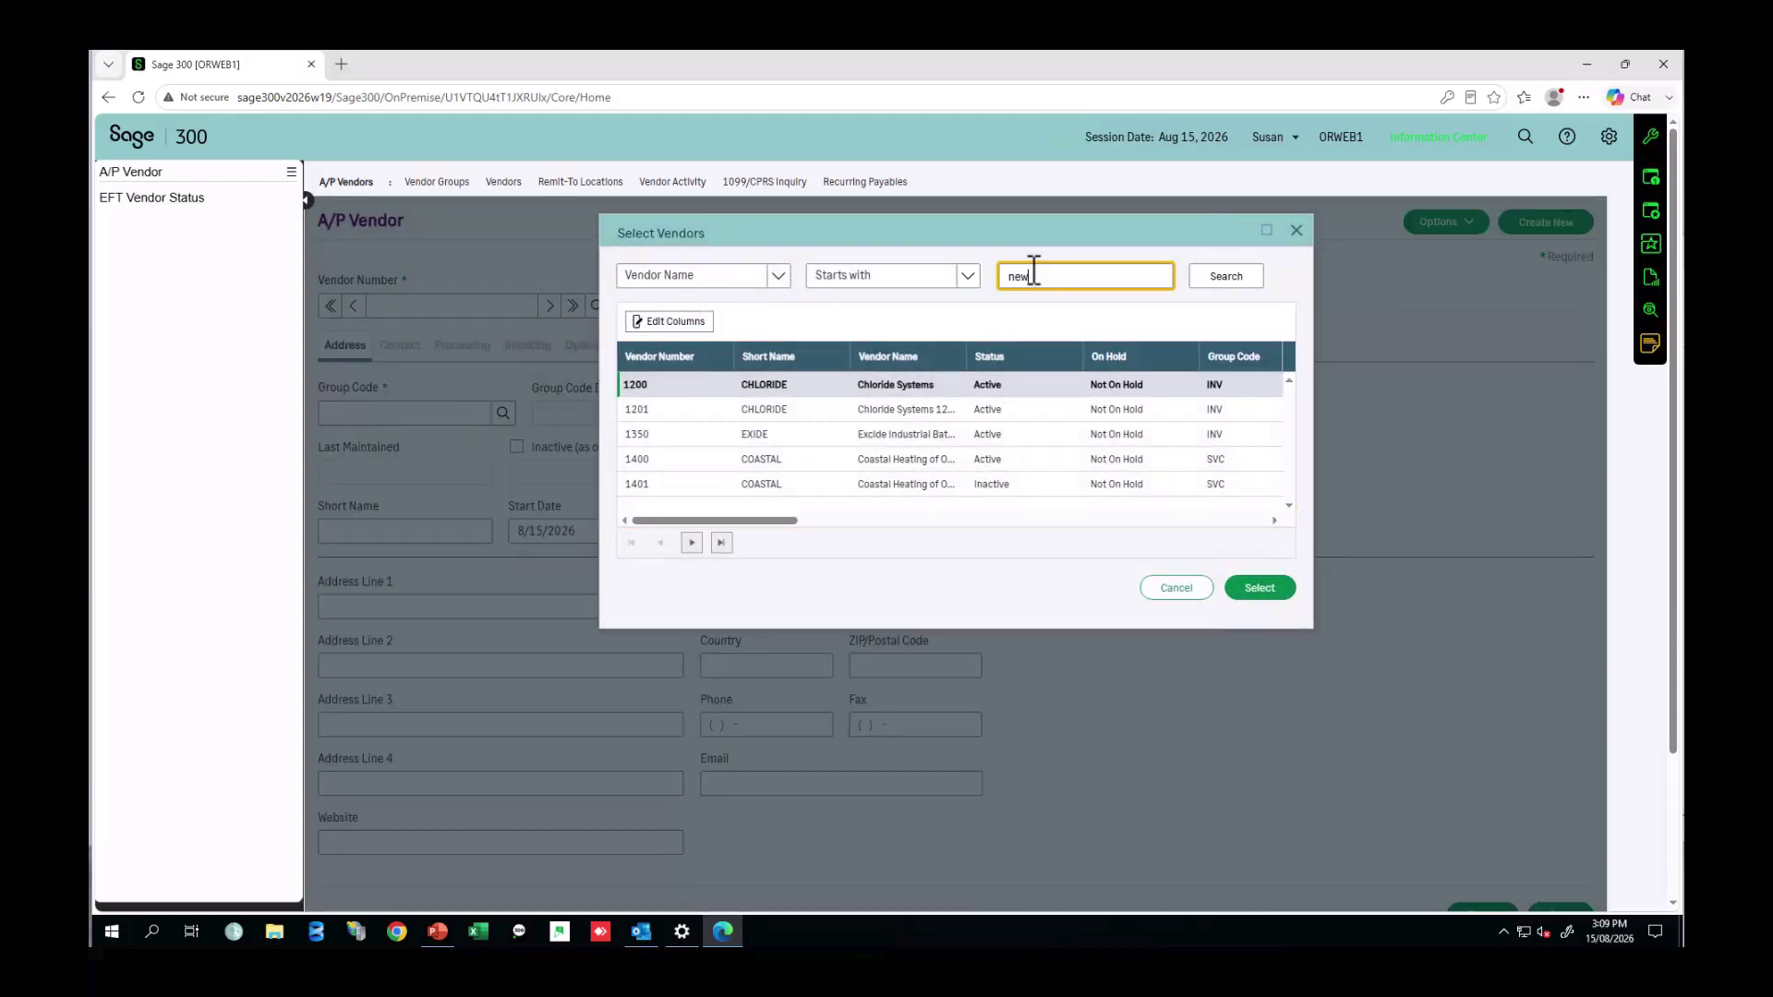
click(1237, 282)
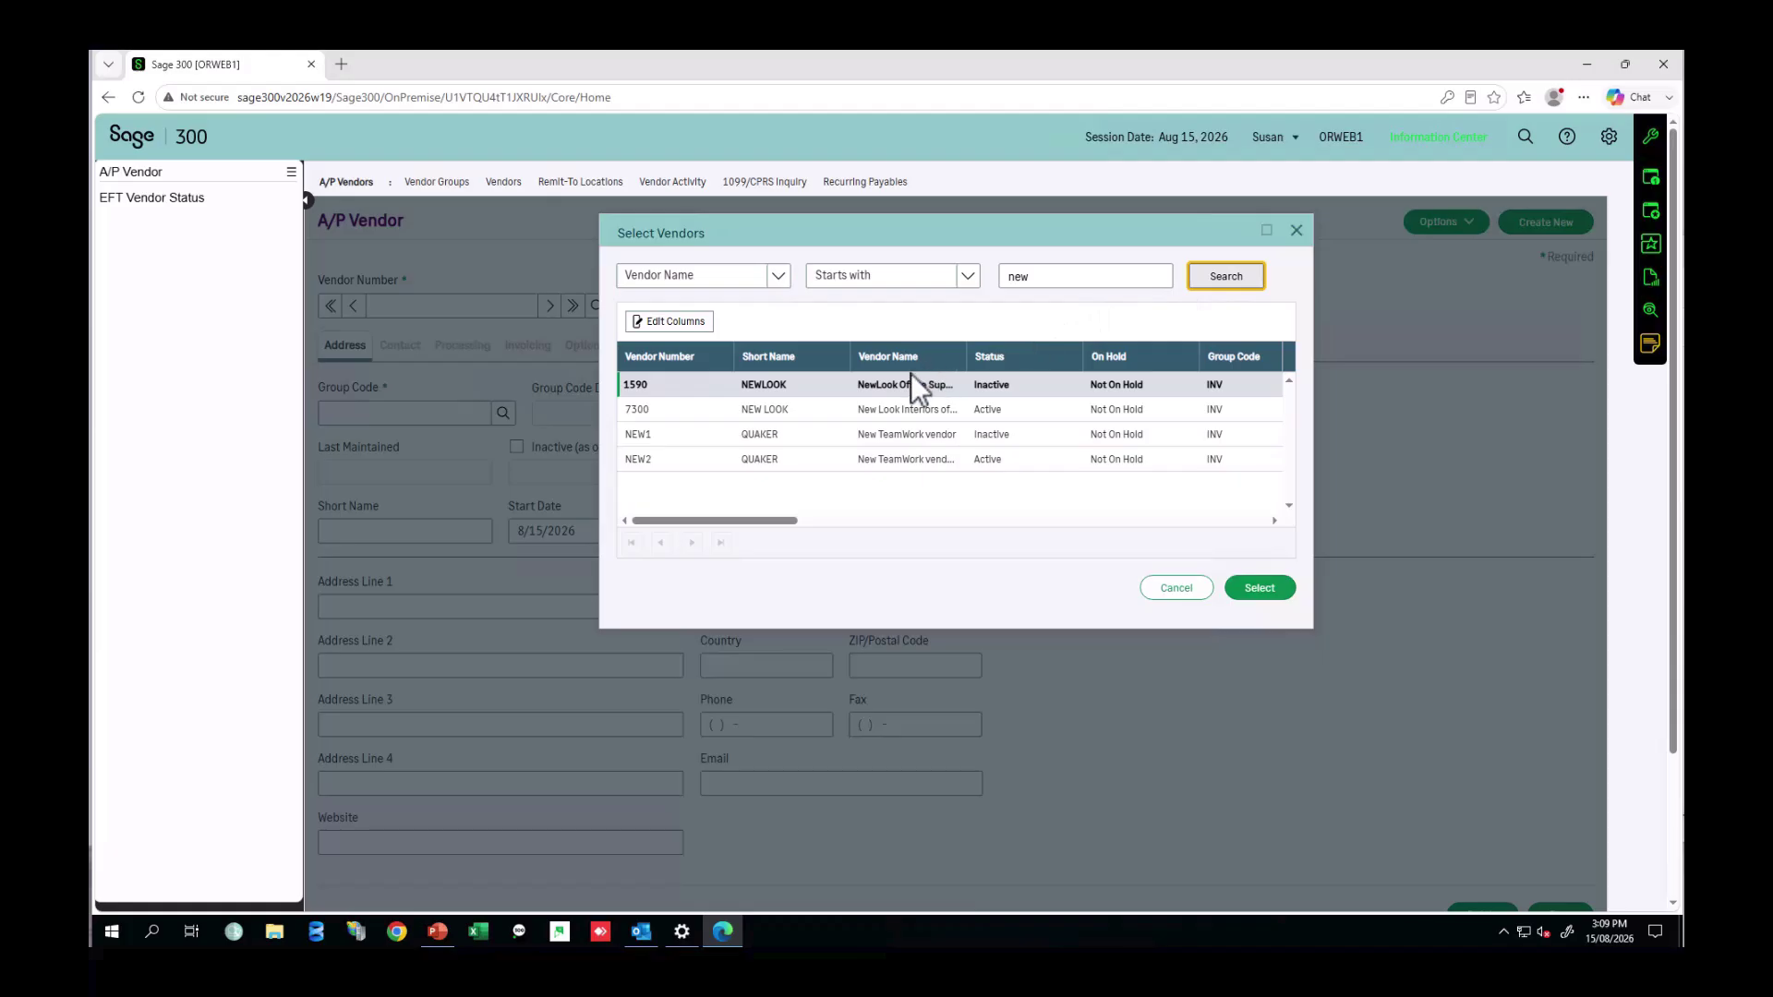
click(911, 380)
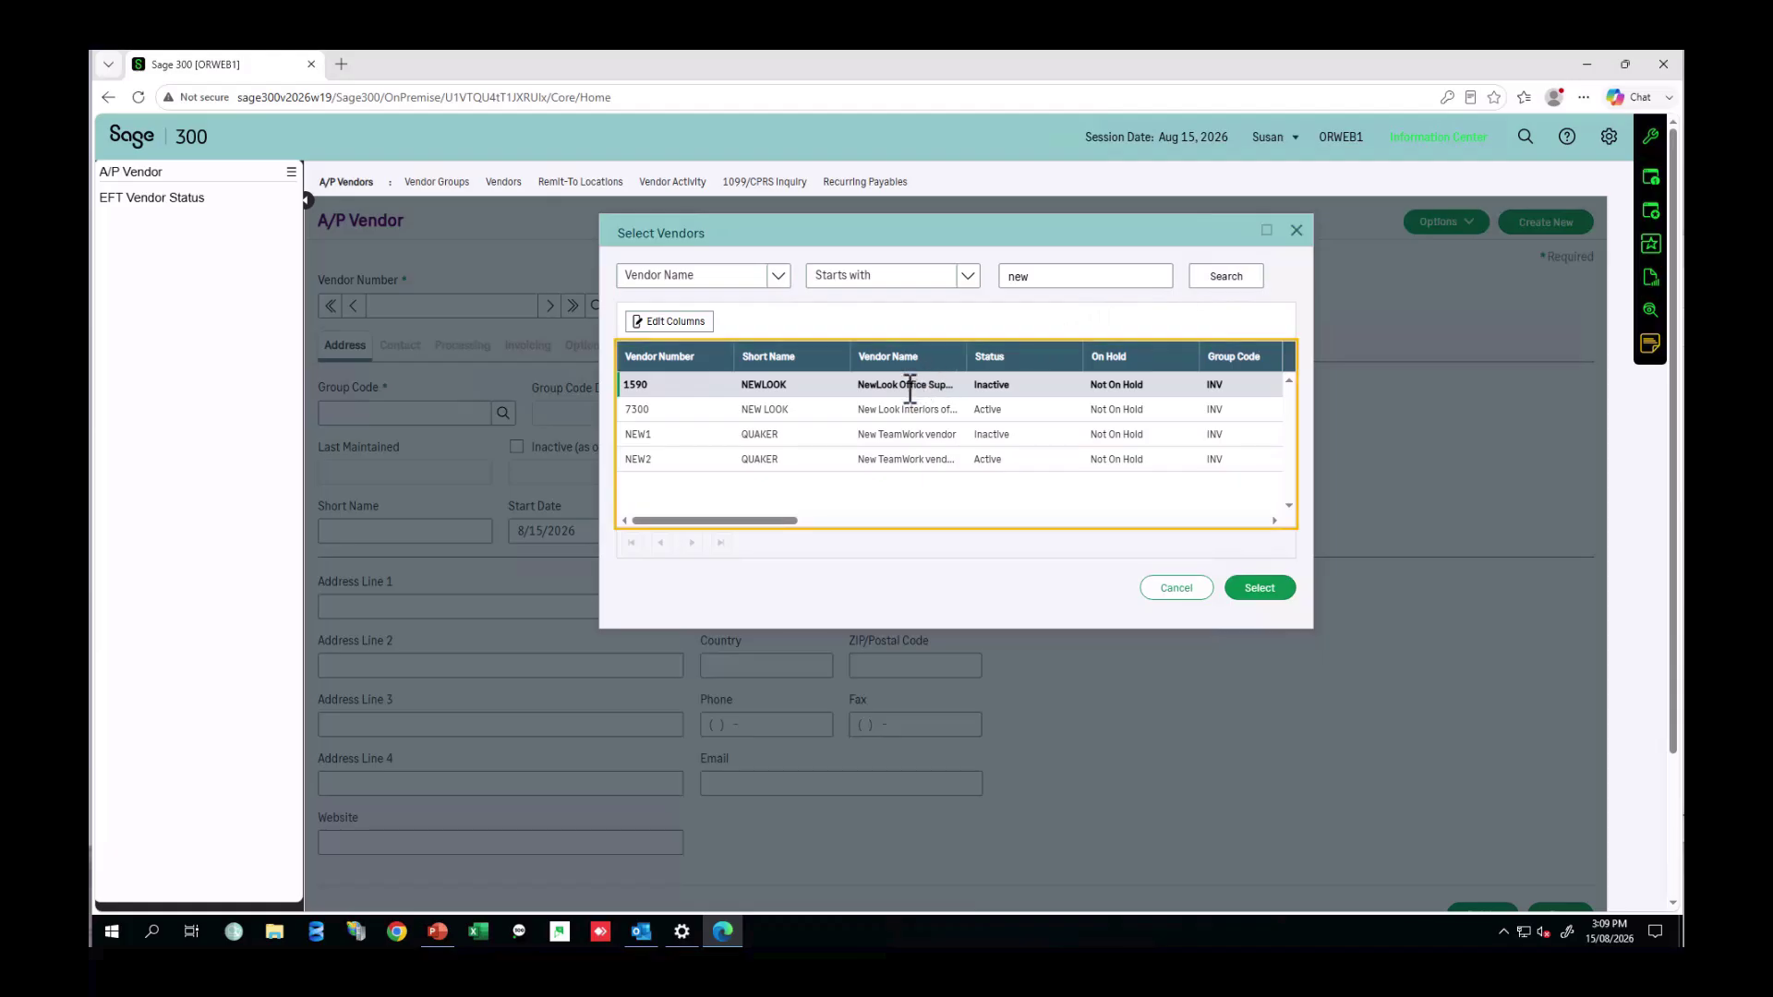
click(1280, 596)
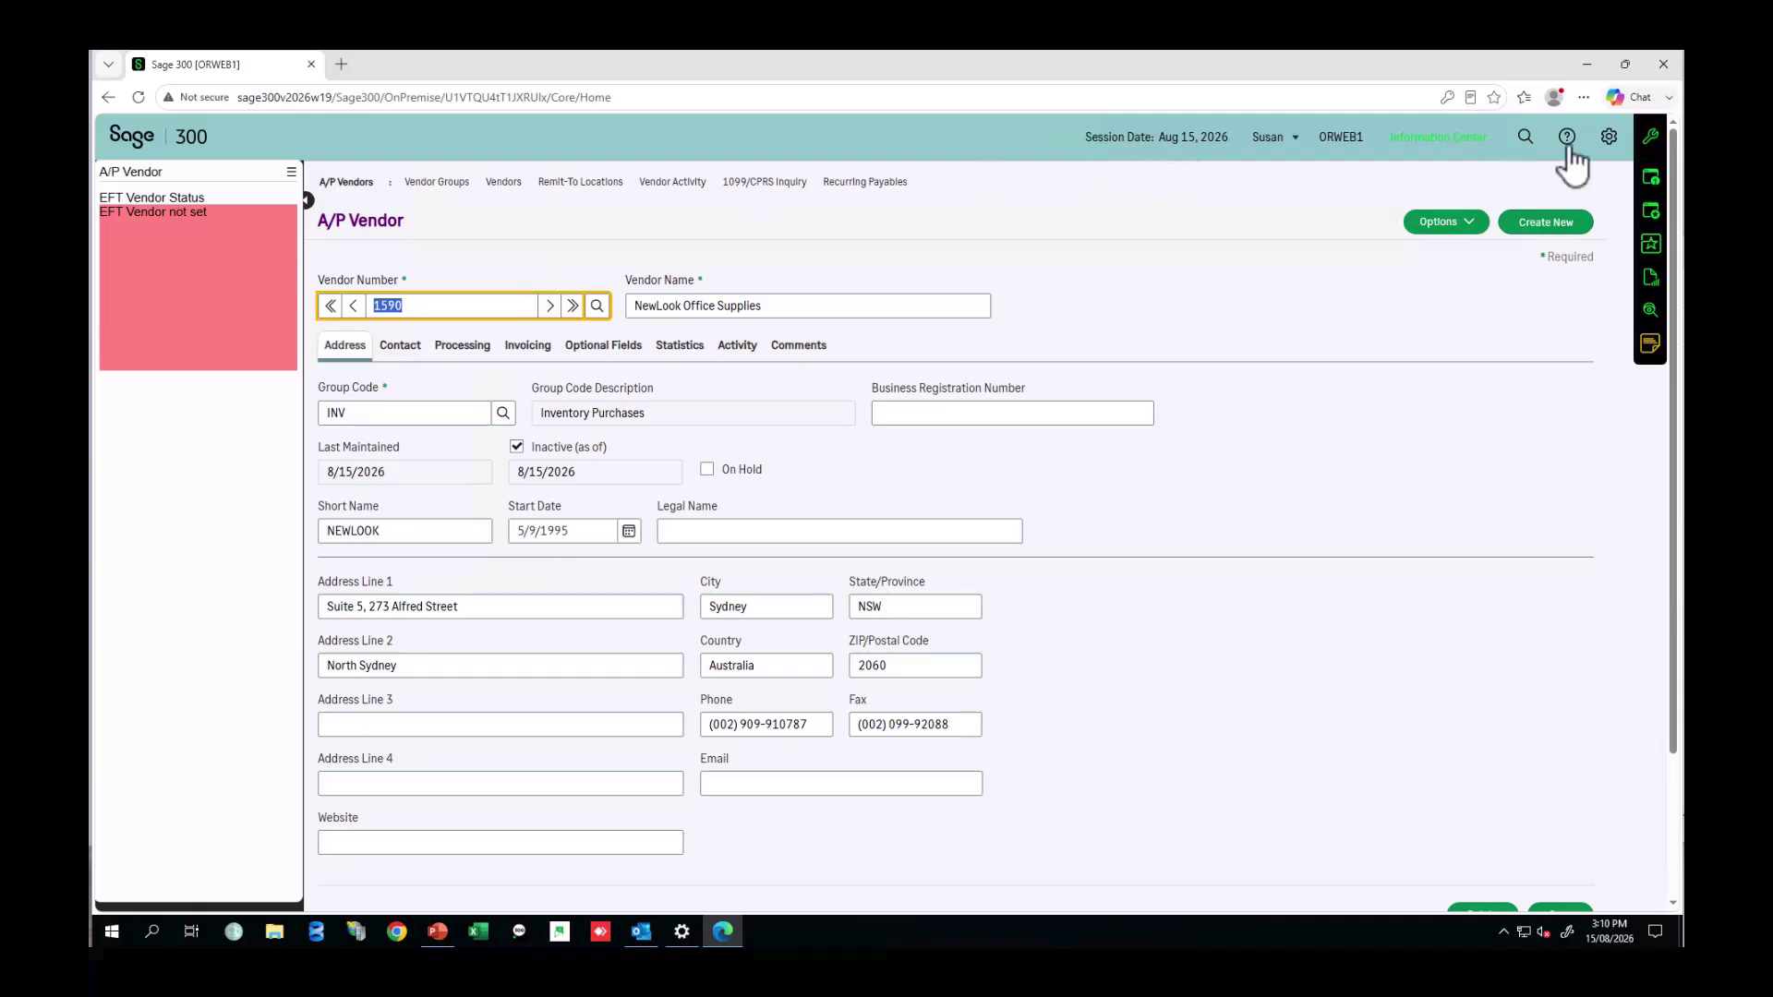
click(1651, 178)
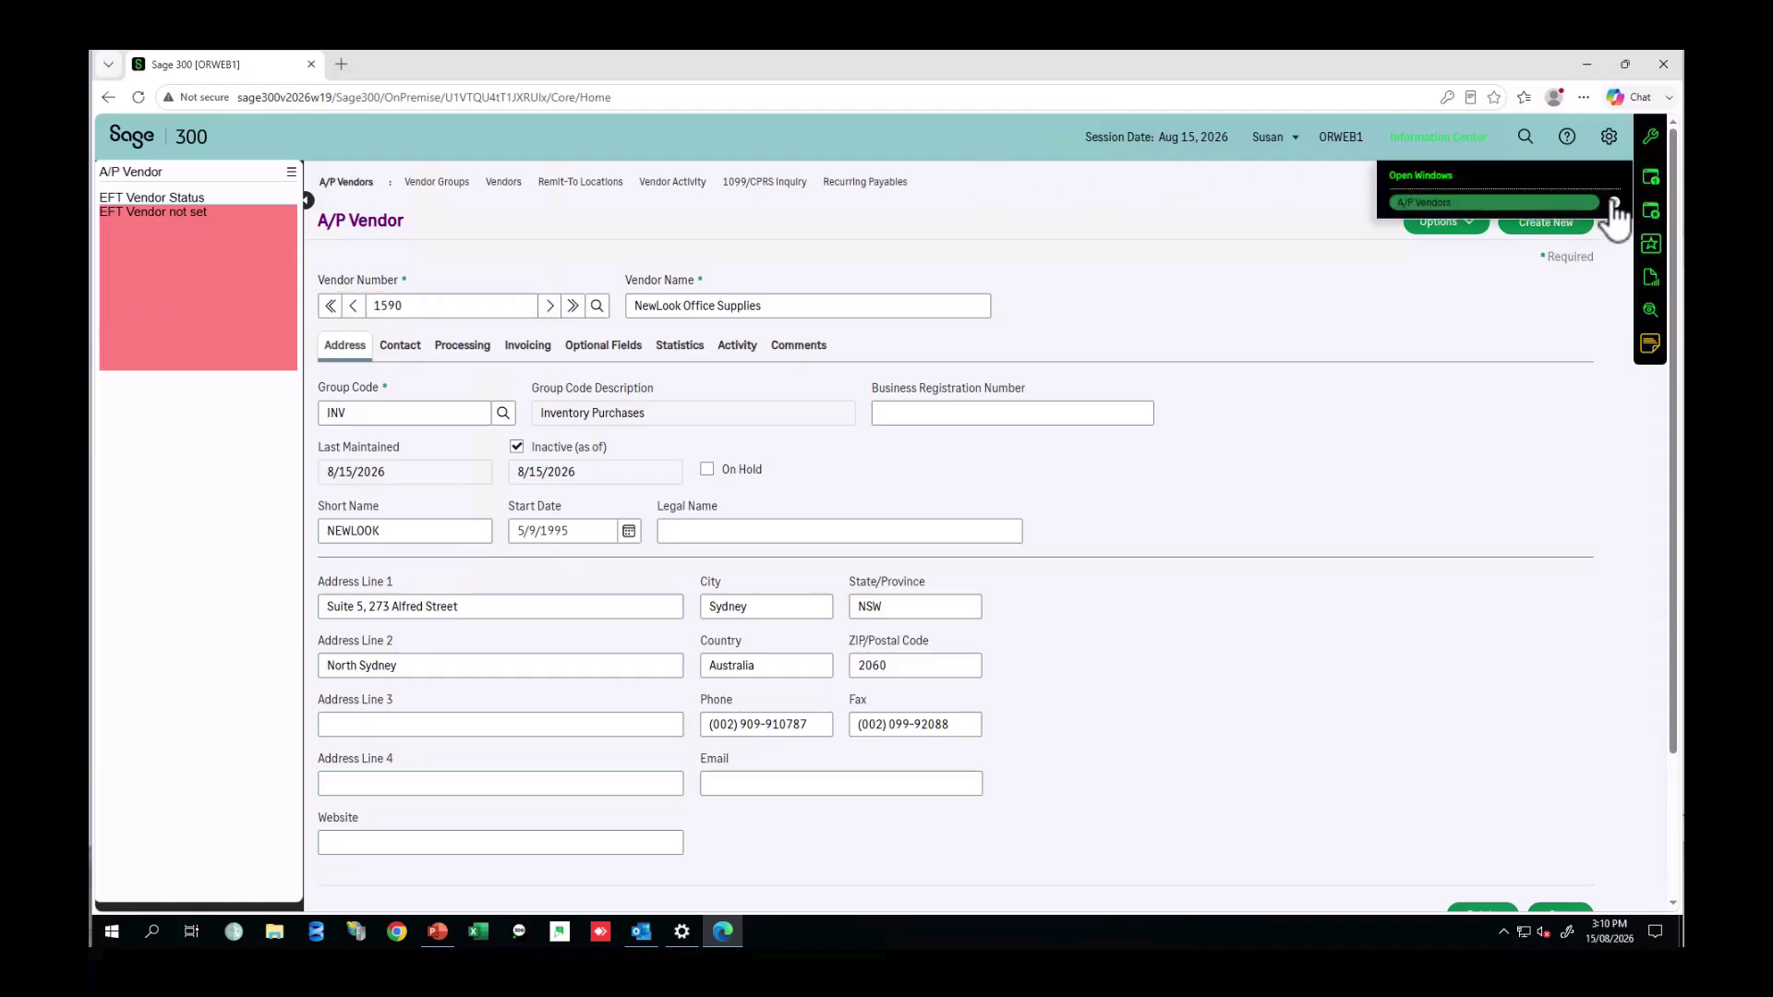
click(1614, 202)
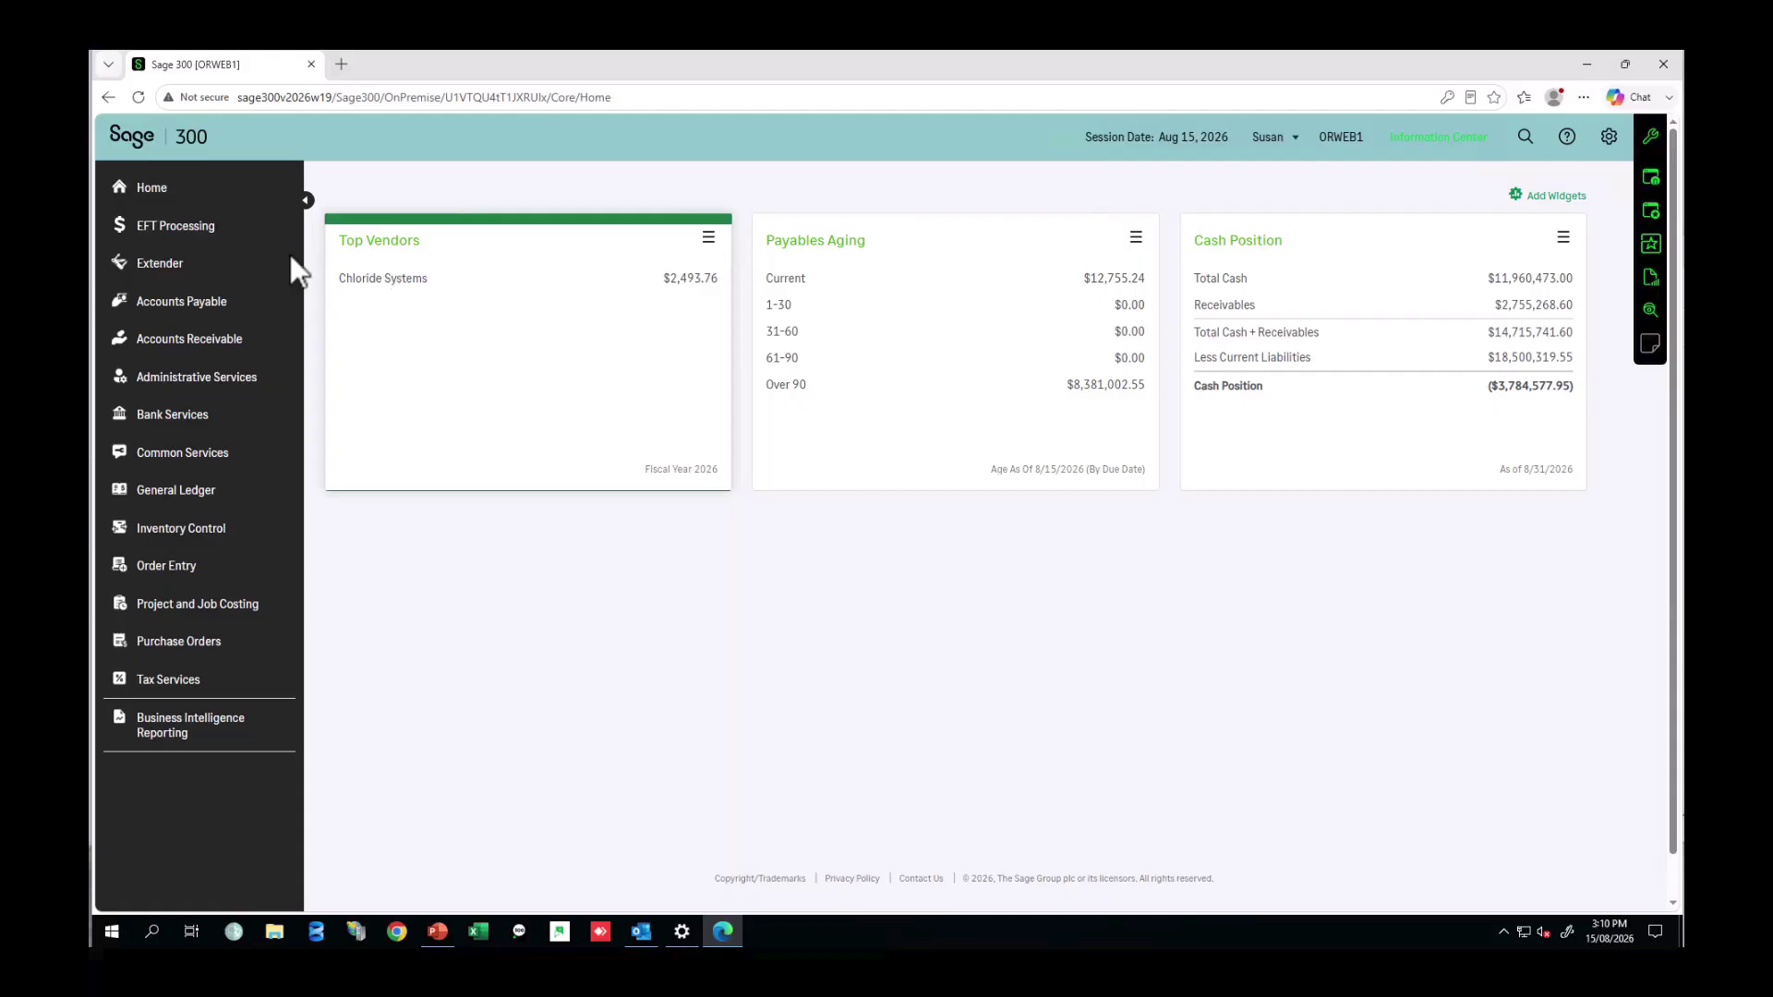
- Open the EFT Vendors setup and start an EFT record for vendor number 1590
click(214, 225)
mouse_move(346, 229)
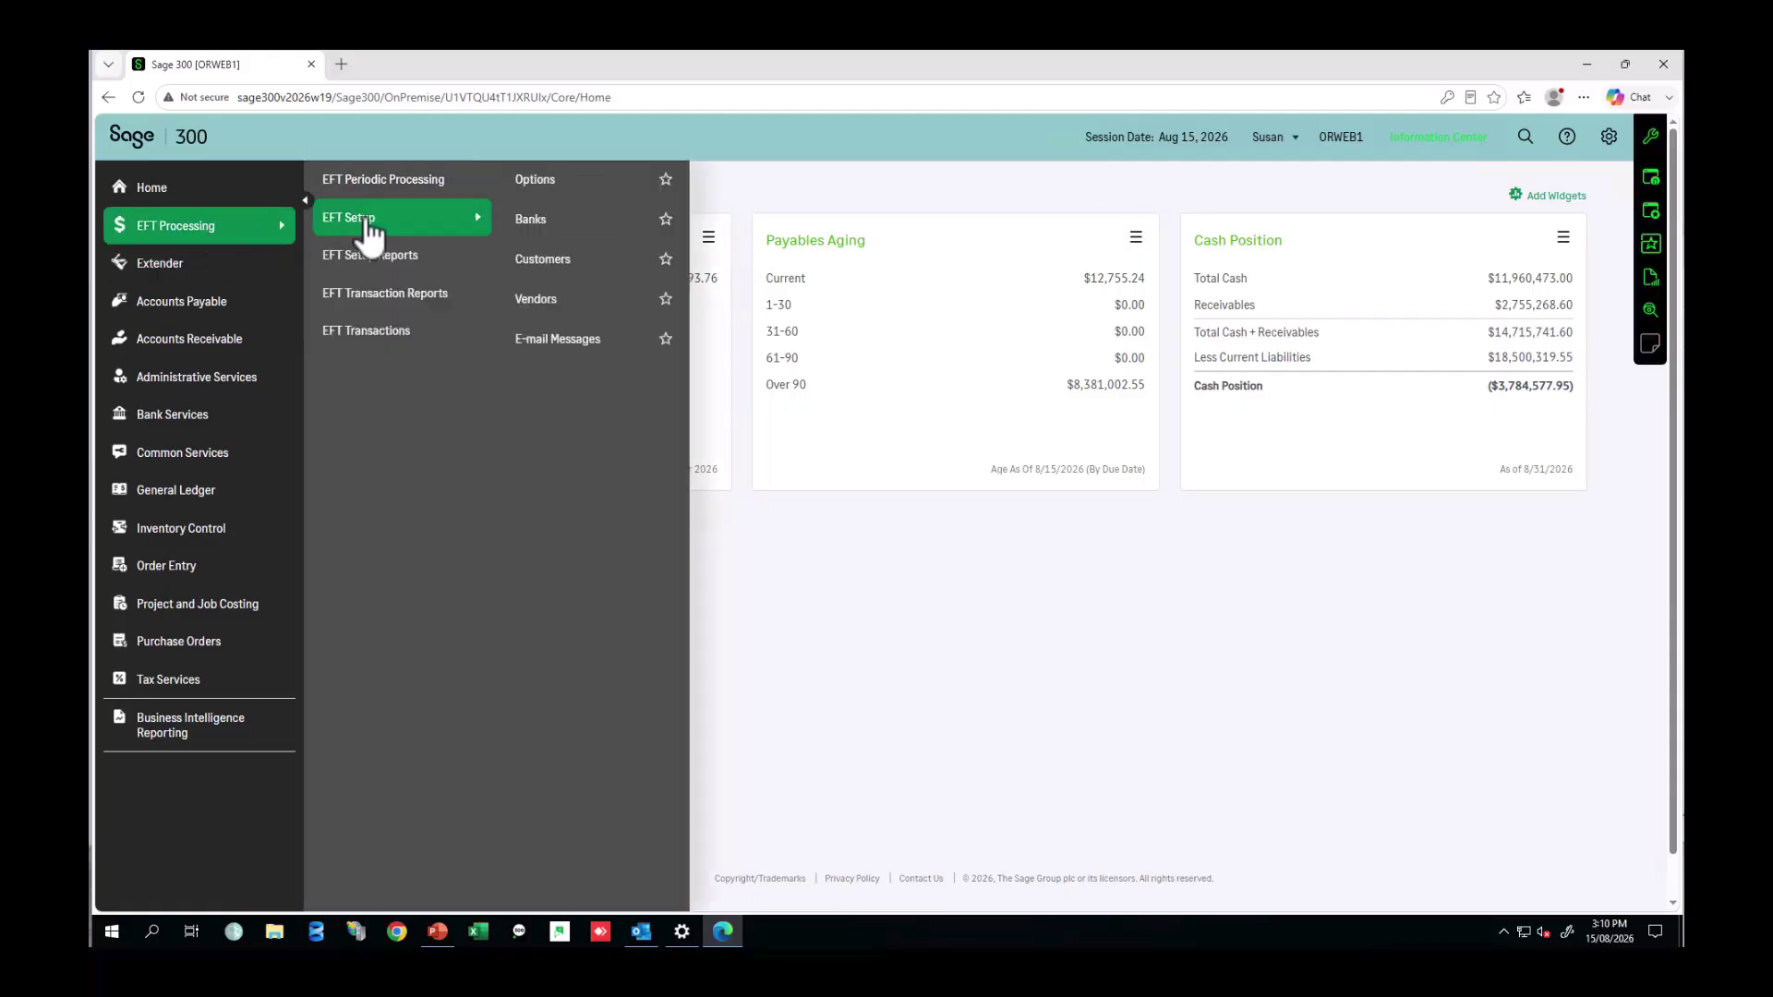
click(532, 303)
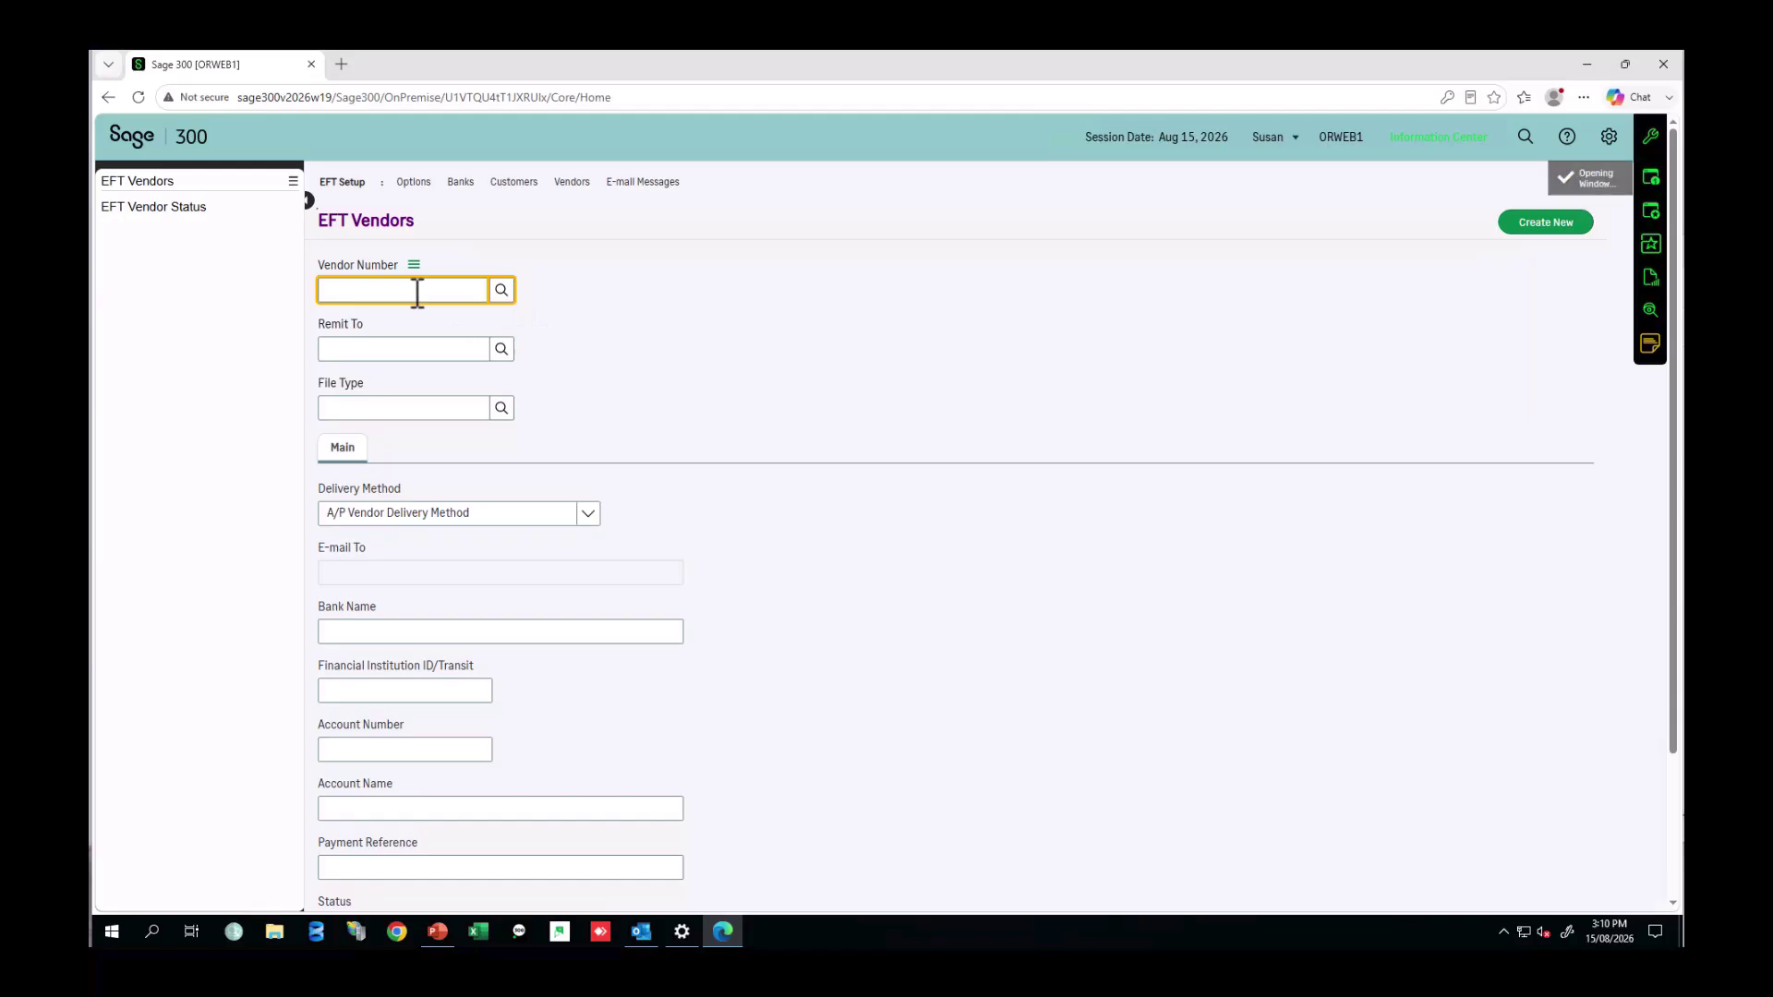
text(15)
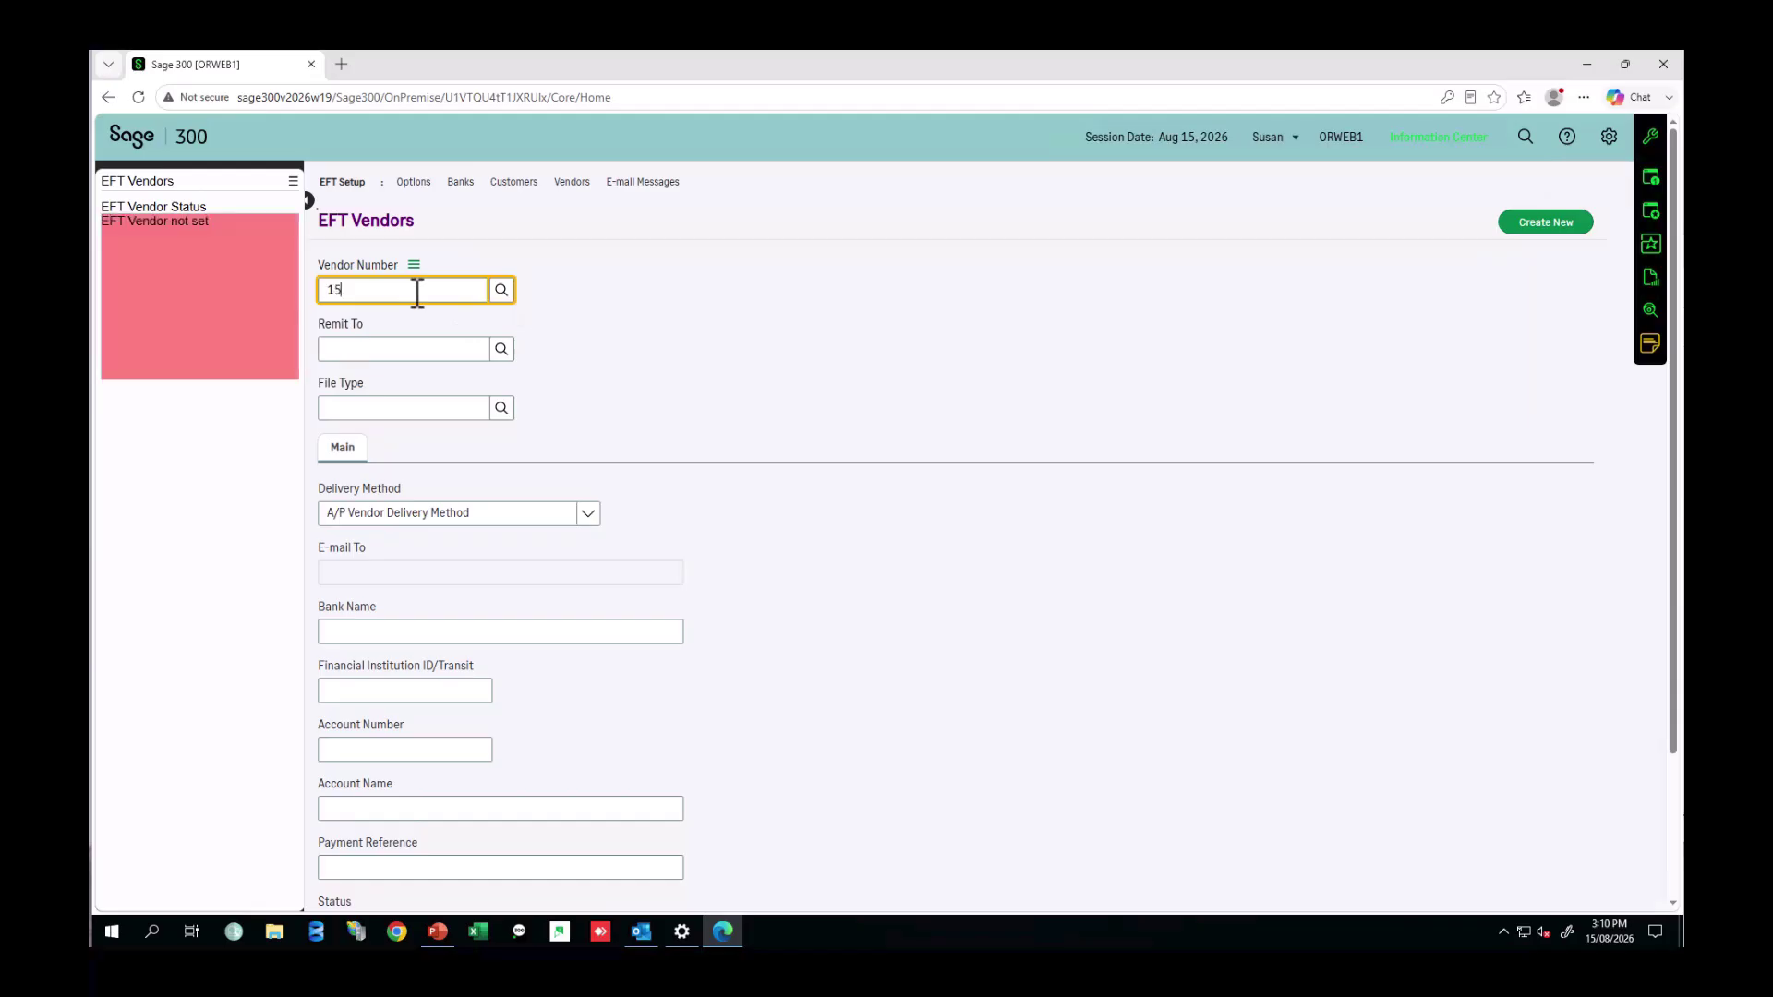
text(90)
key(Tab)
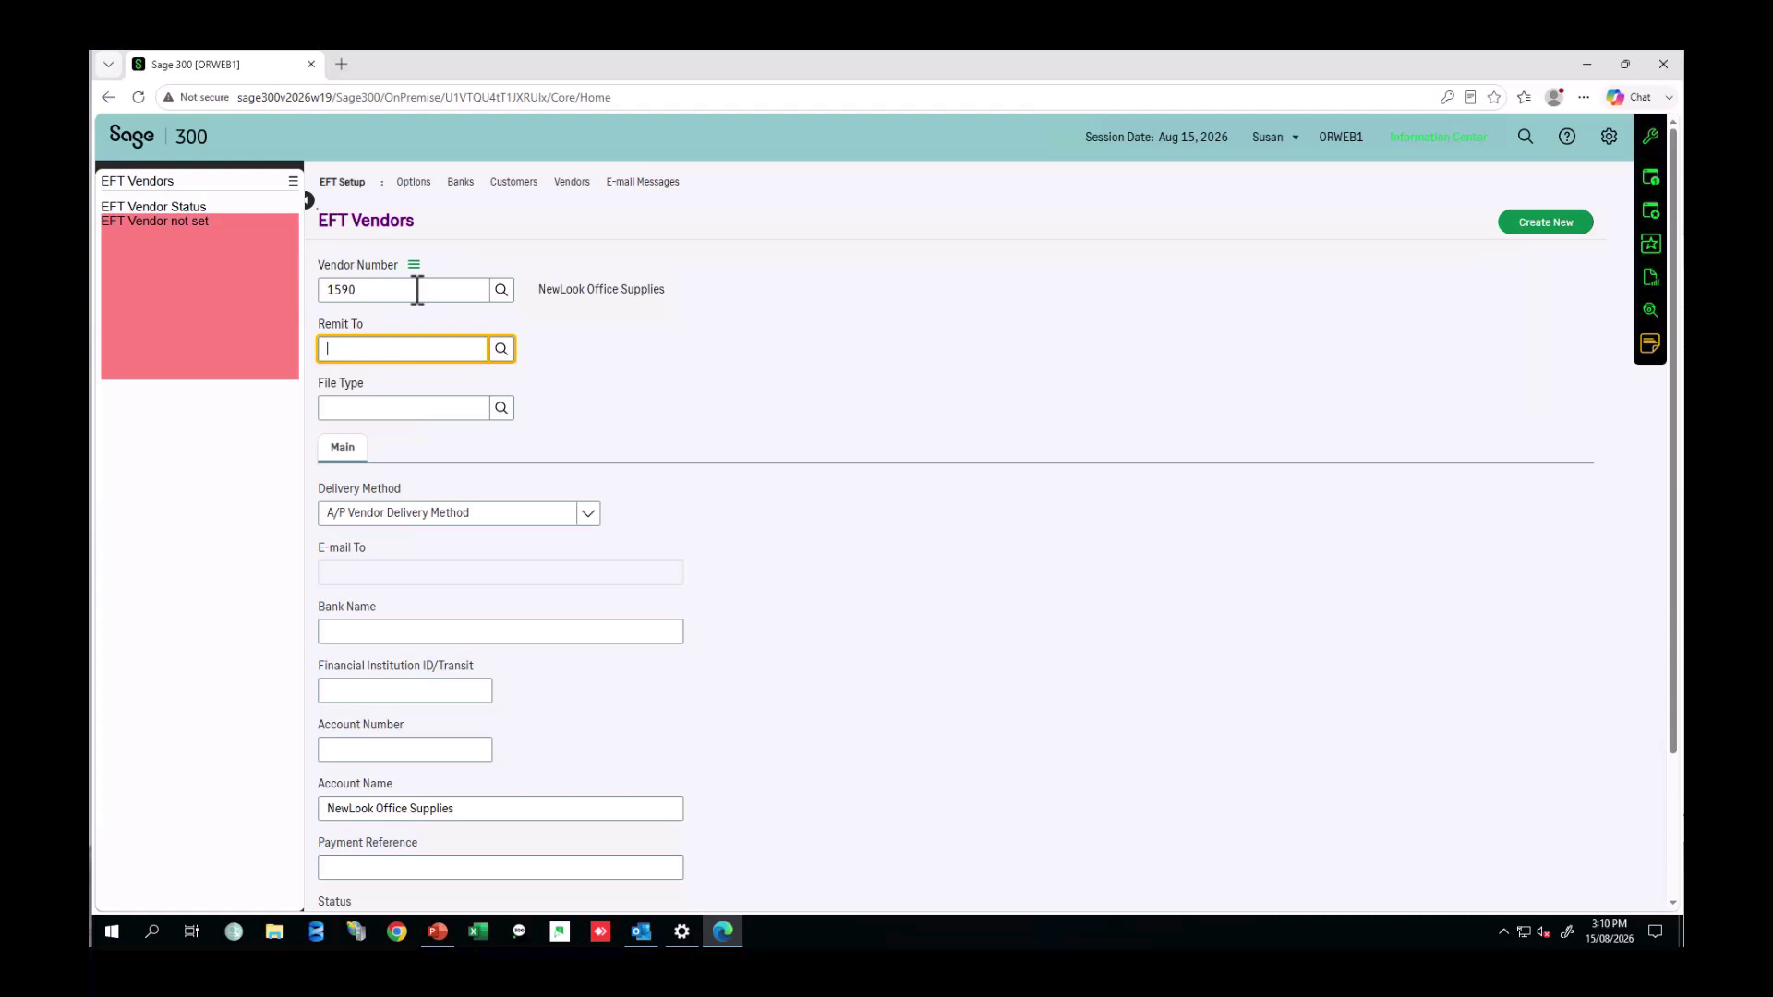
key(Tab)
- Fill in the EFT vendor's bank name as ANZ Bank, copied from the new vendor email in Outlook
scroll(416, 287, down, 1)
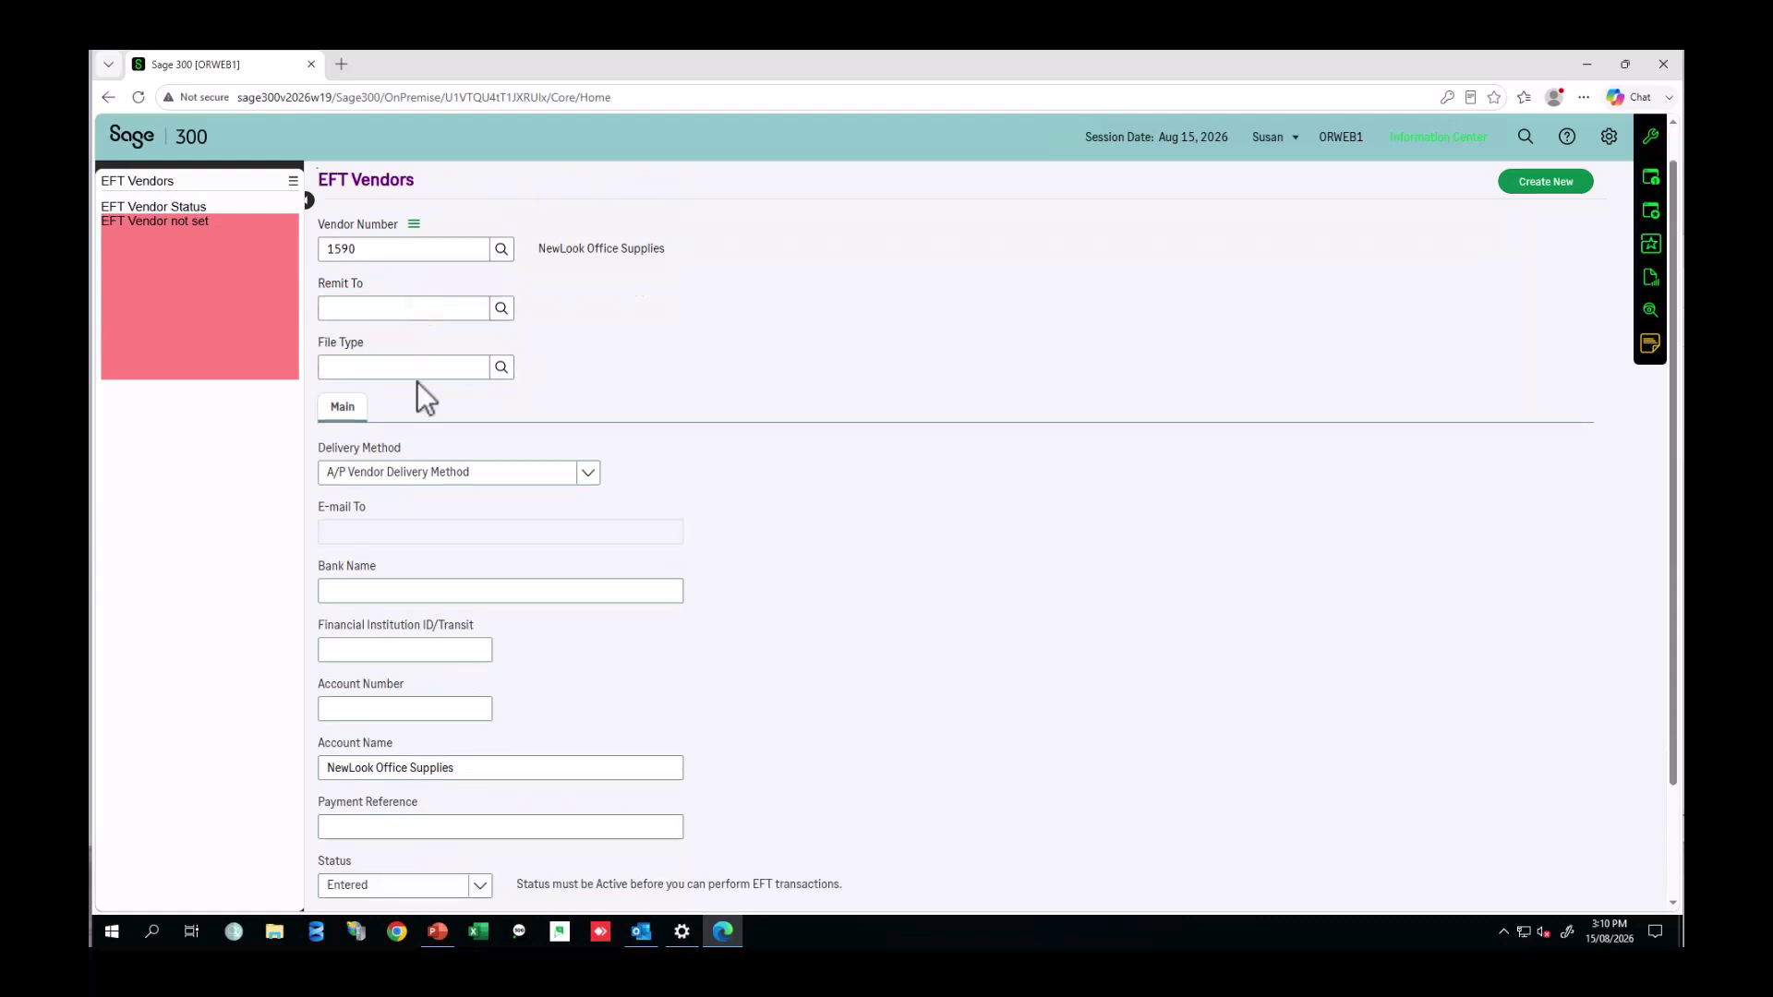
click(347, 591)
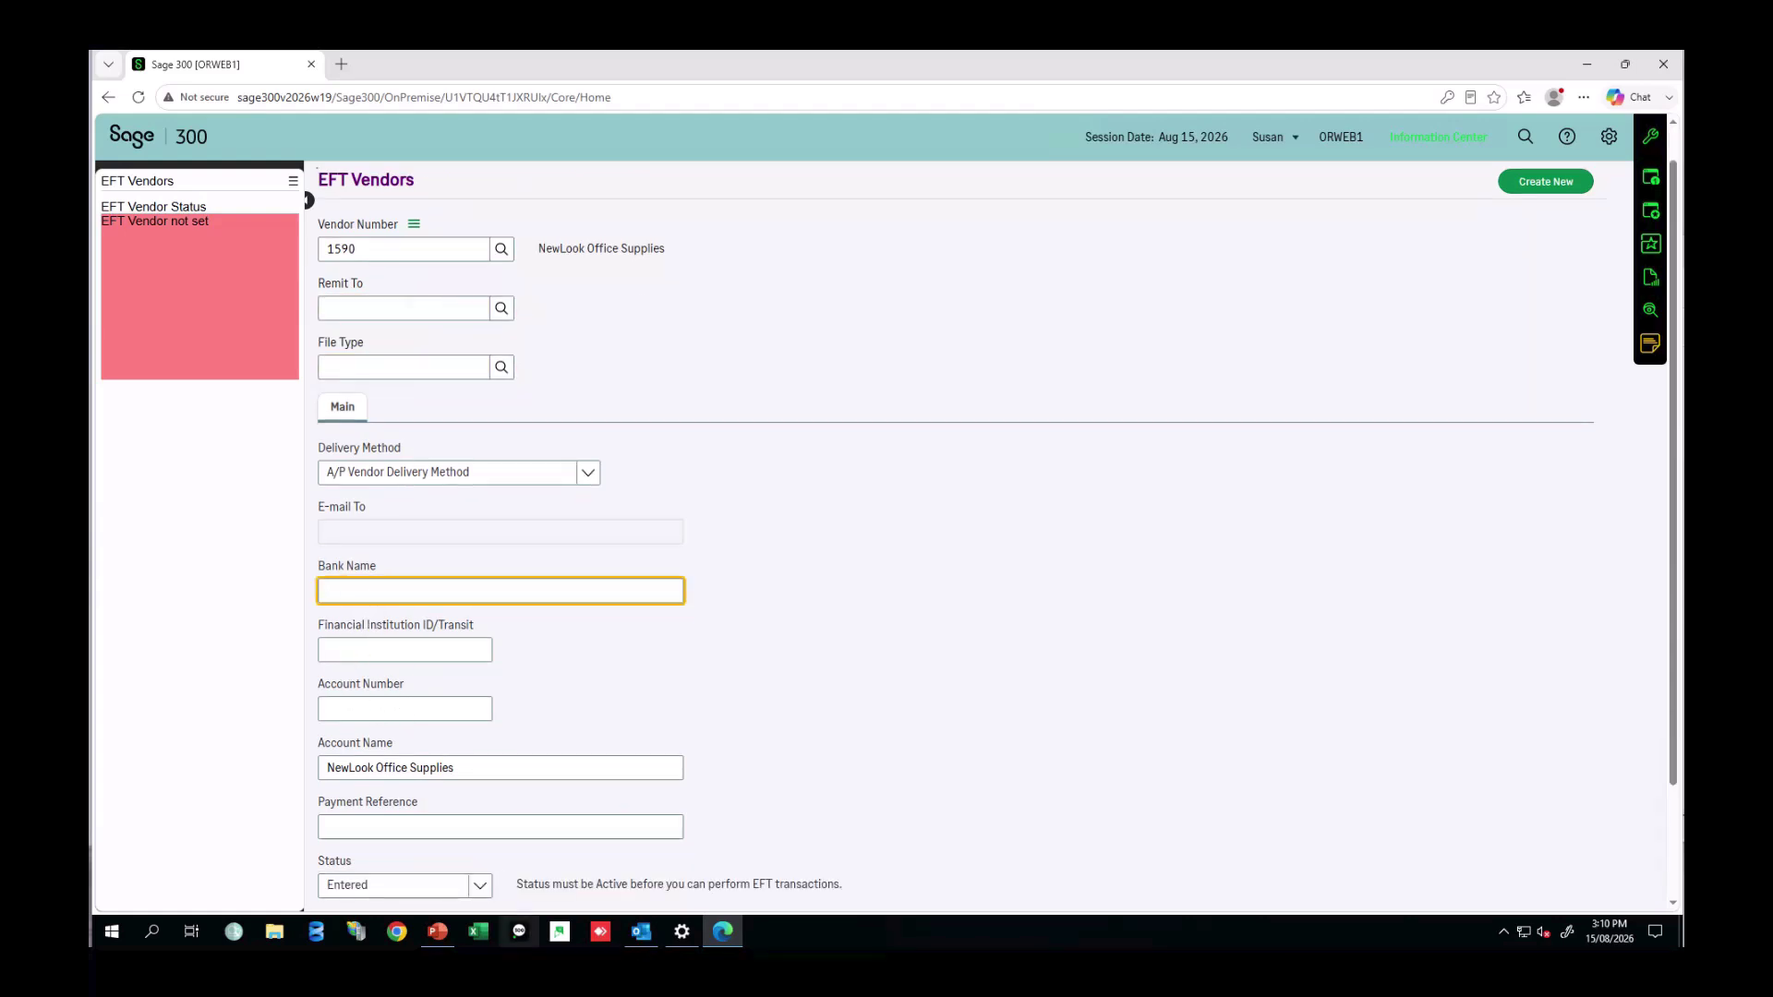
click(651, 934)
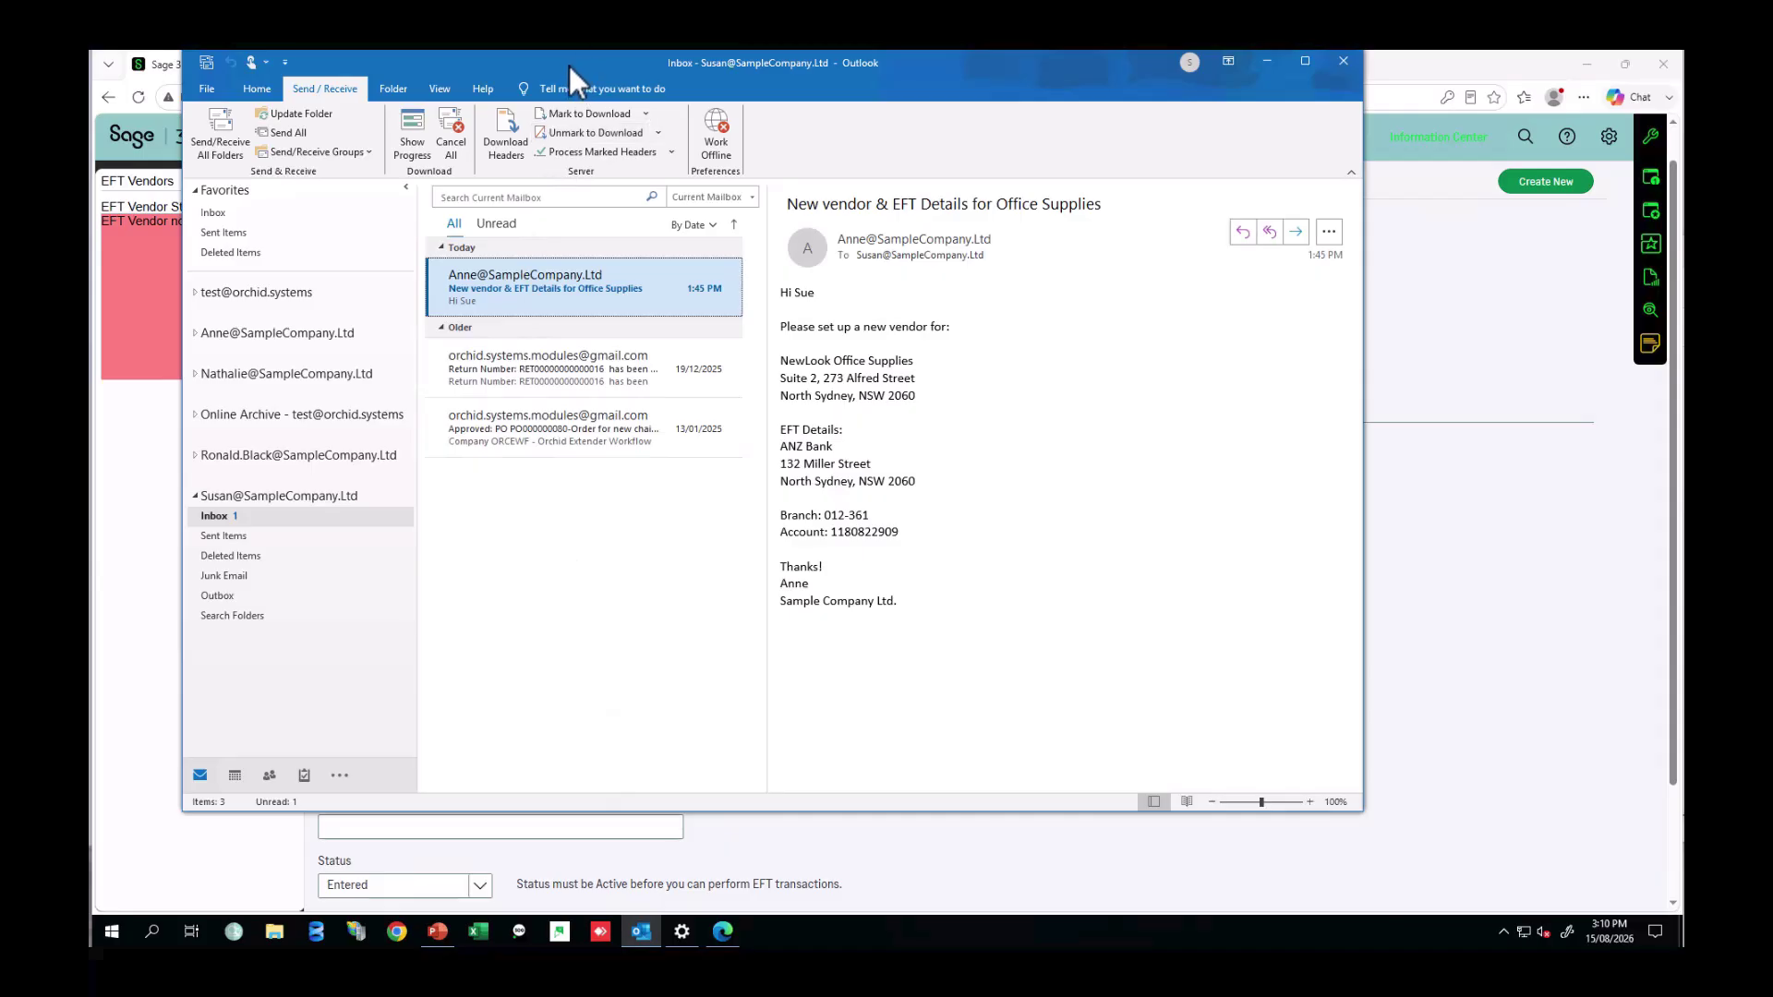
drag(569, 65, 1073, 144)
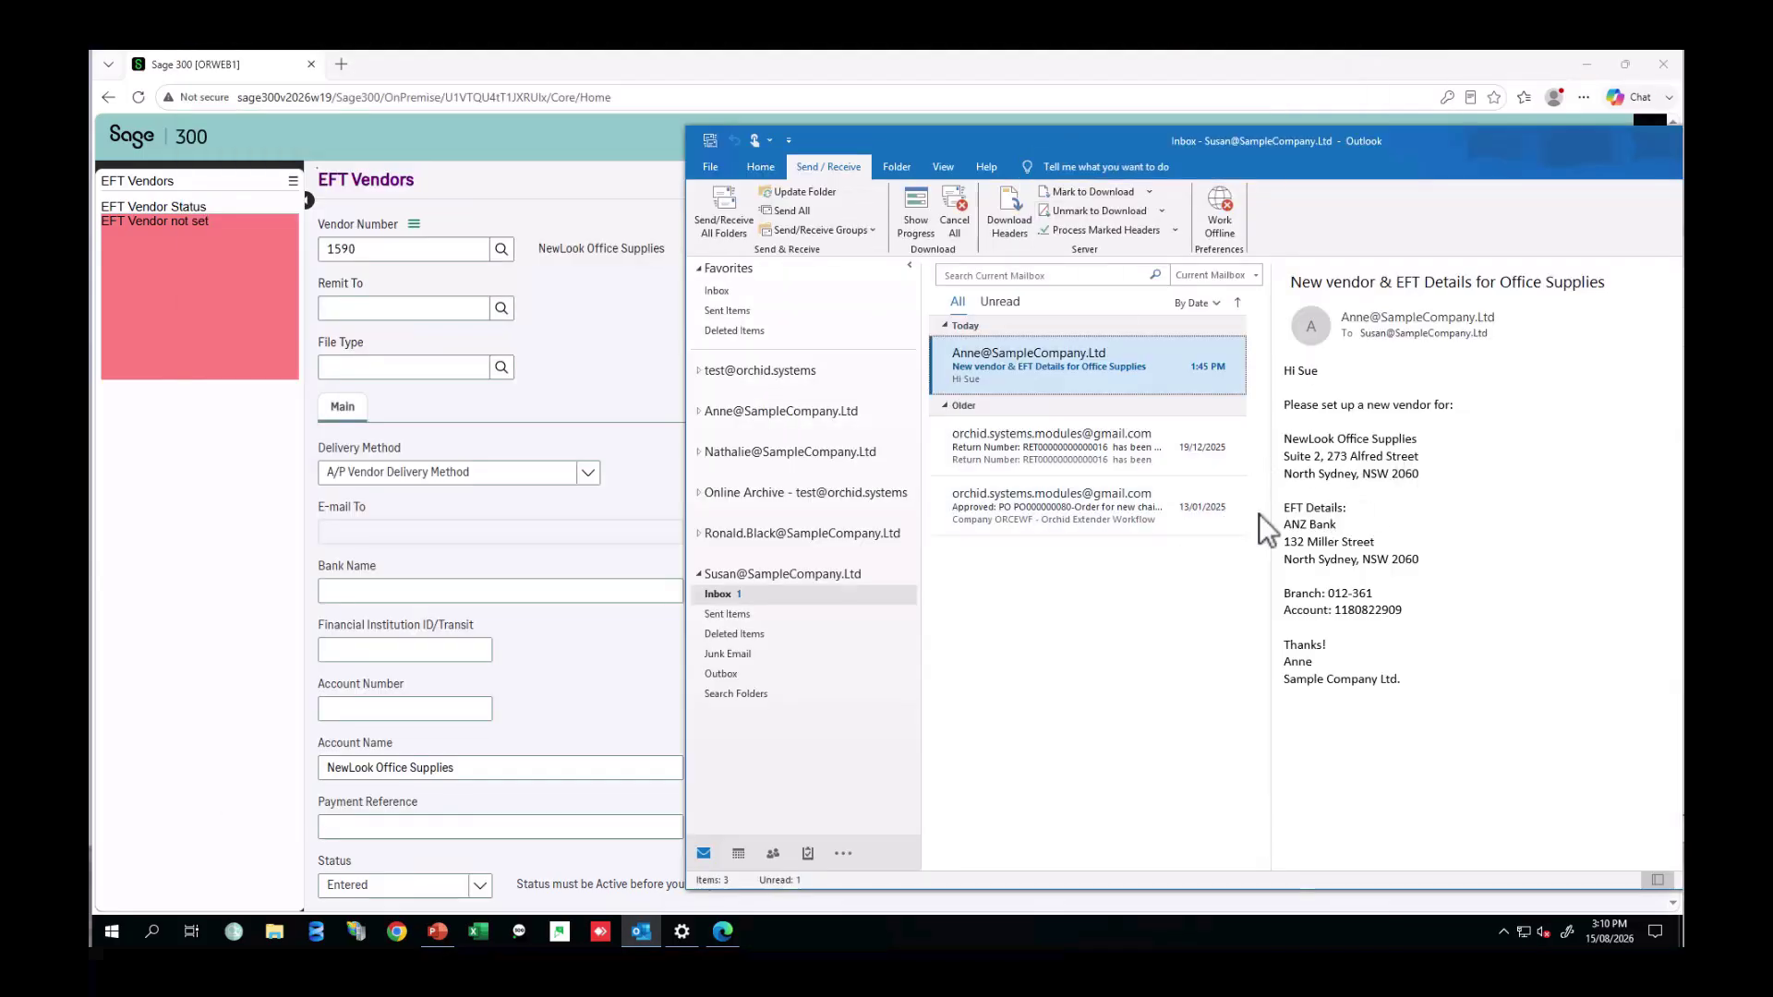
drag(1336, 523, 1284, 526)
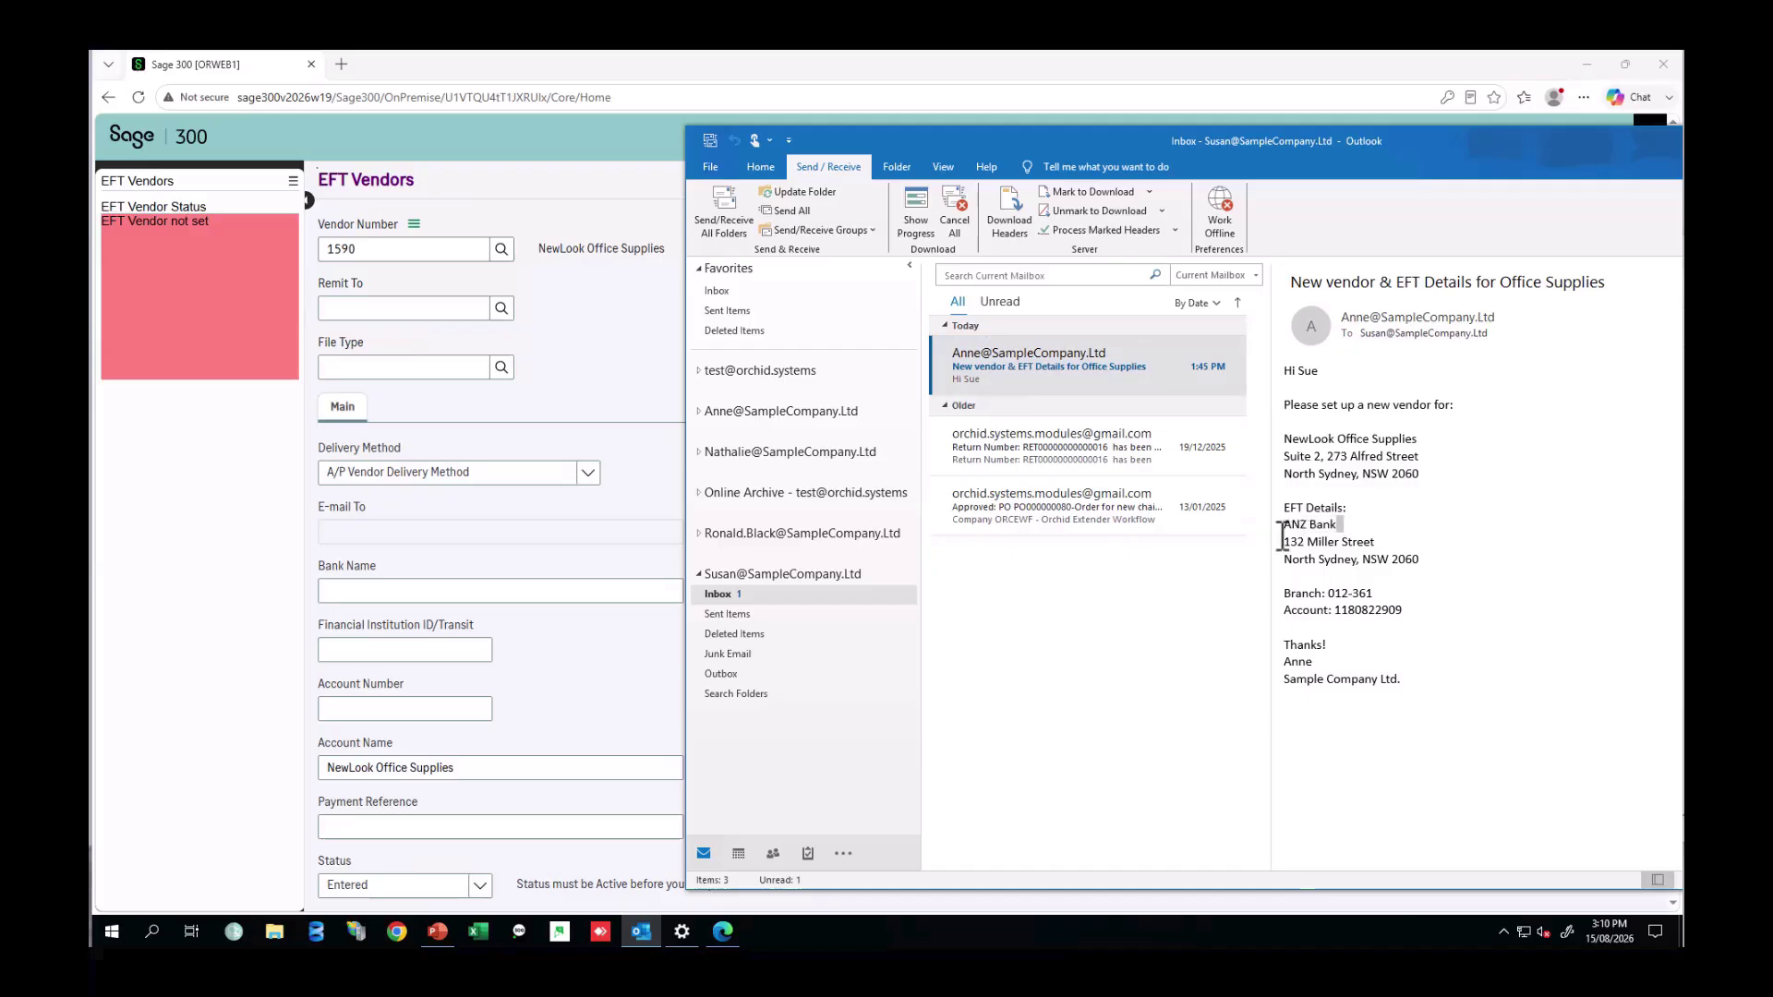
key(ctrl+c)
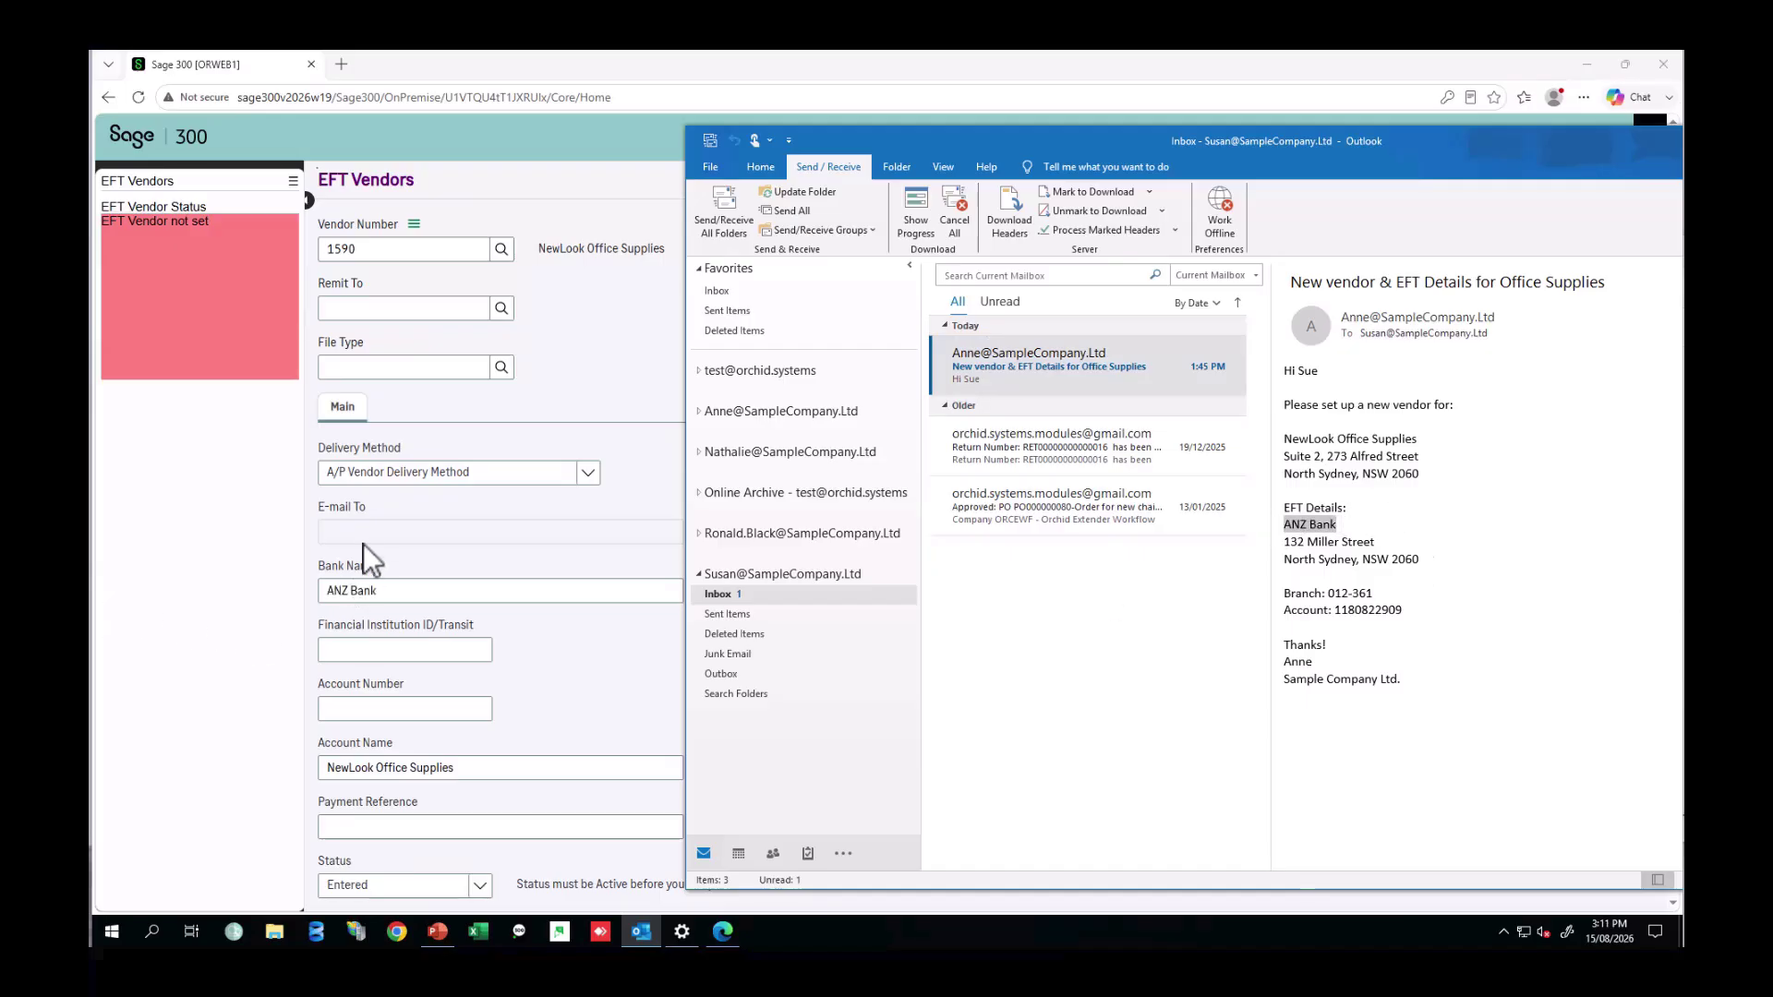
- Enter 012361 as the financial institution ID/transit and copy the vendor's account number from the email into the EFT record
click(356, 647)
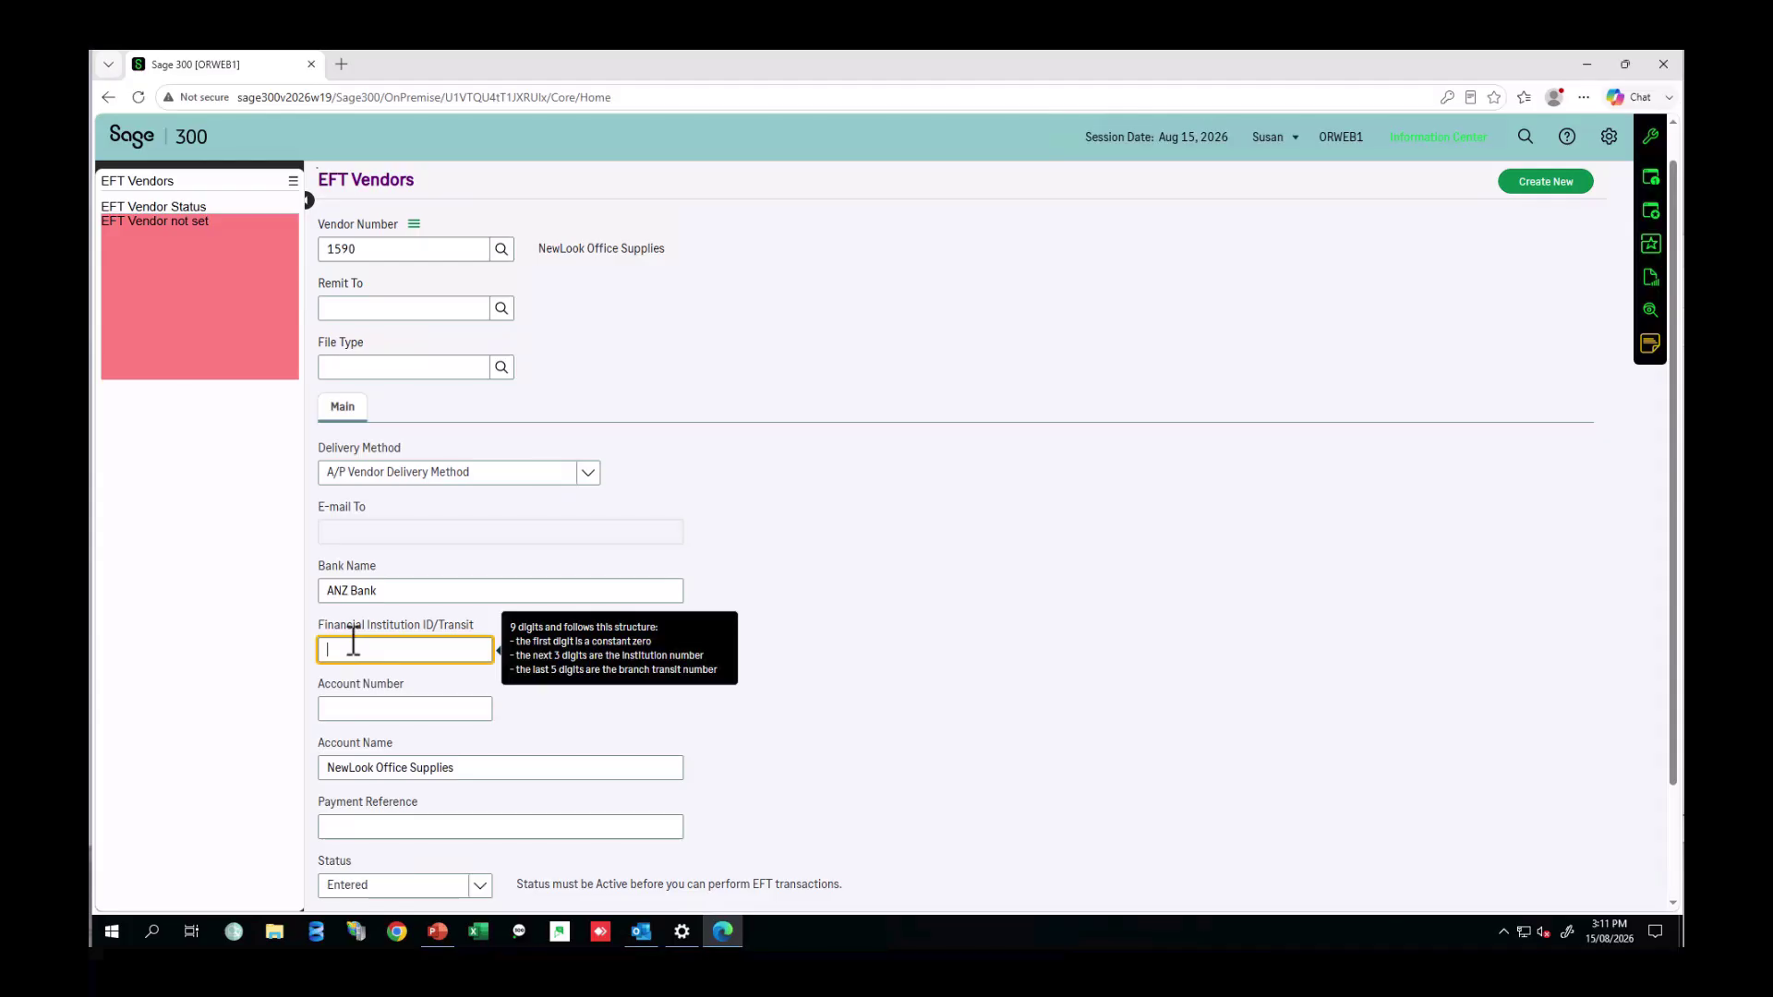
text(012361)
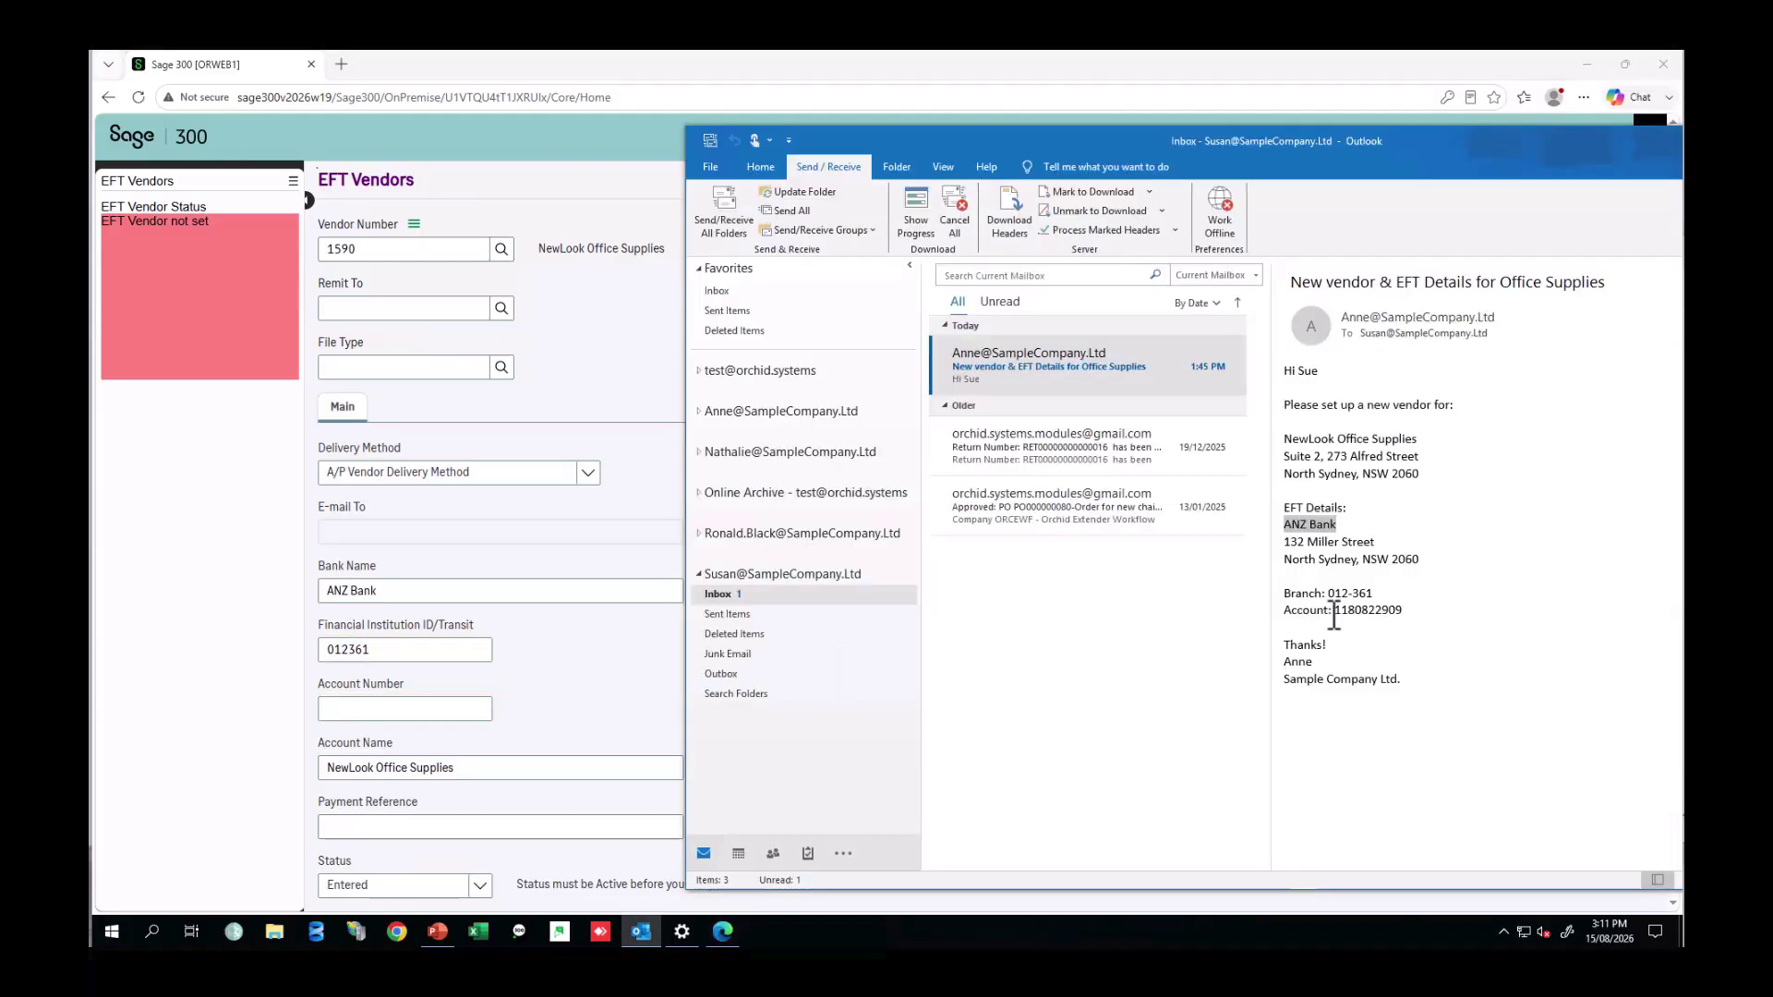
key(alt+Tab)
drag(1422, 593, 1358, 600)
double_click(1395, 610)
click(355, 707)
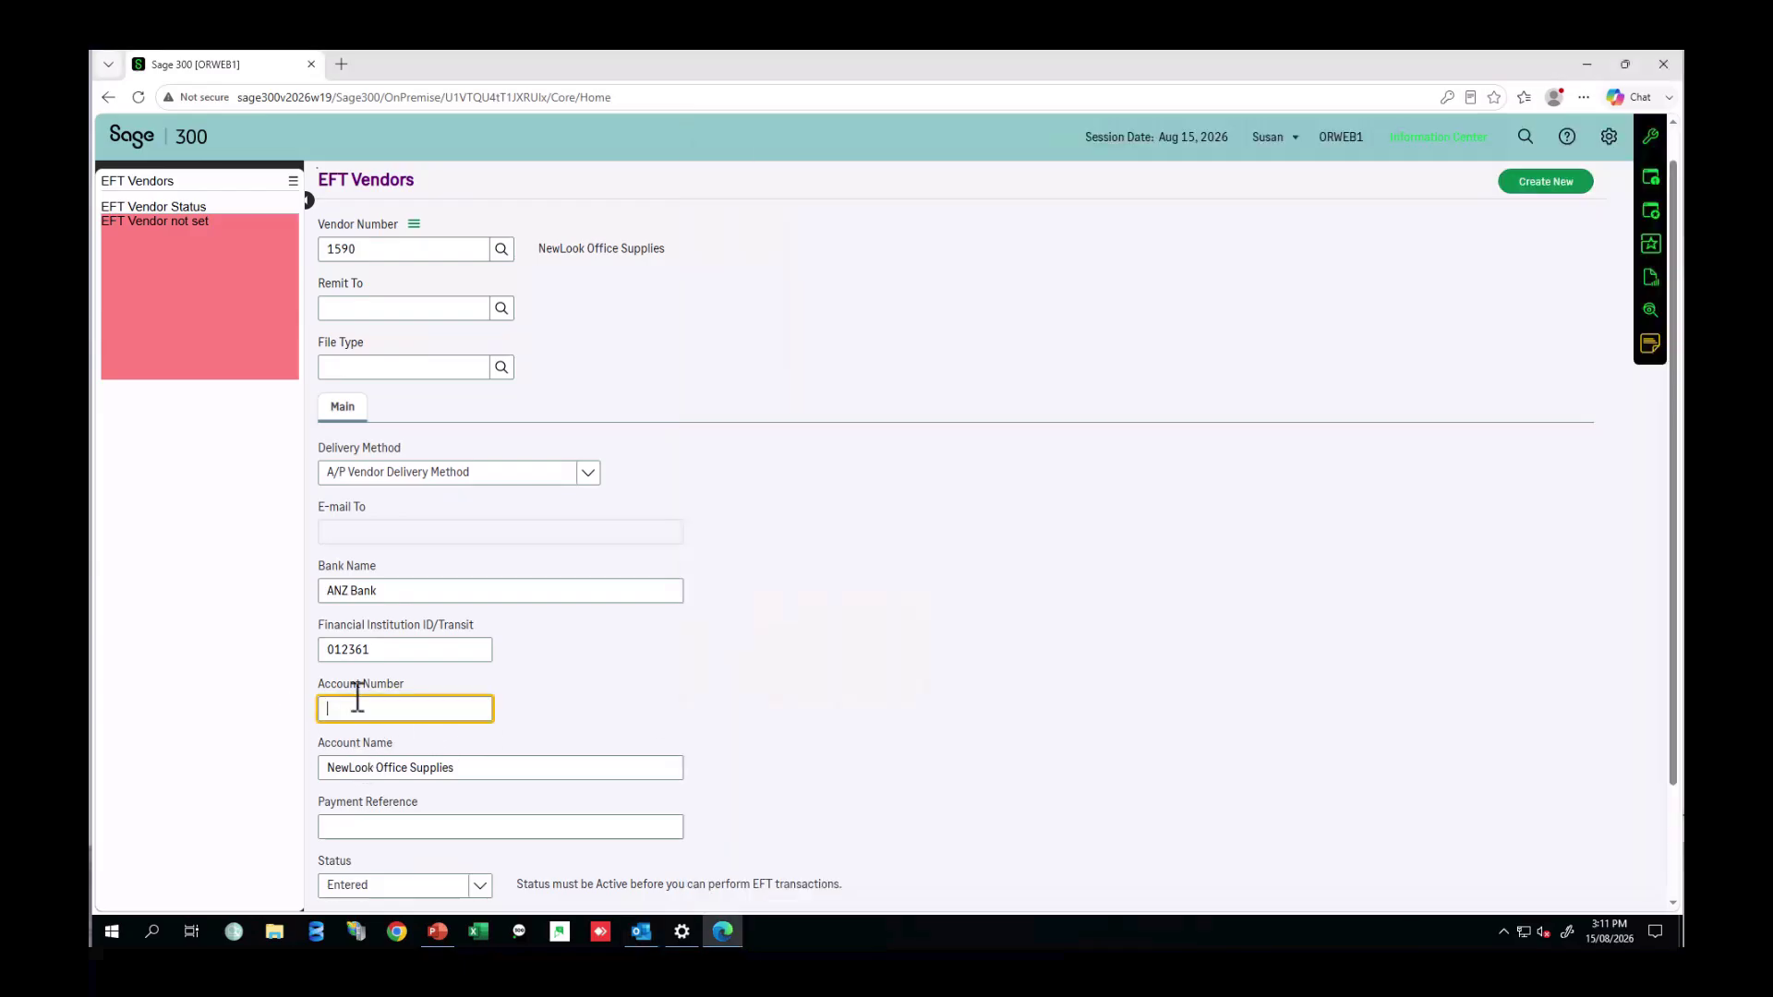
key(ctrl+v)
key(Tab)
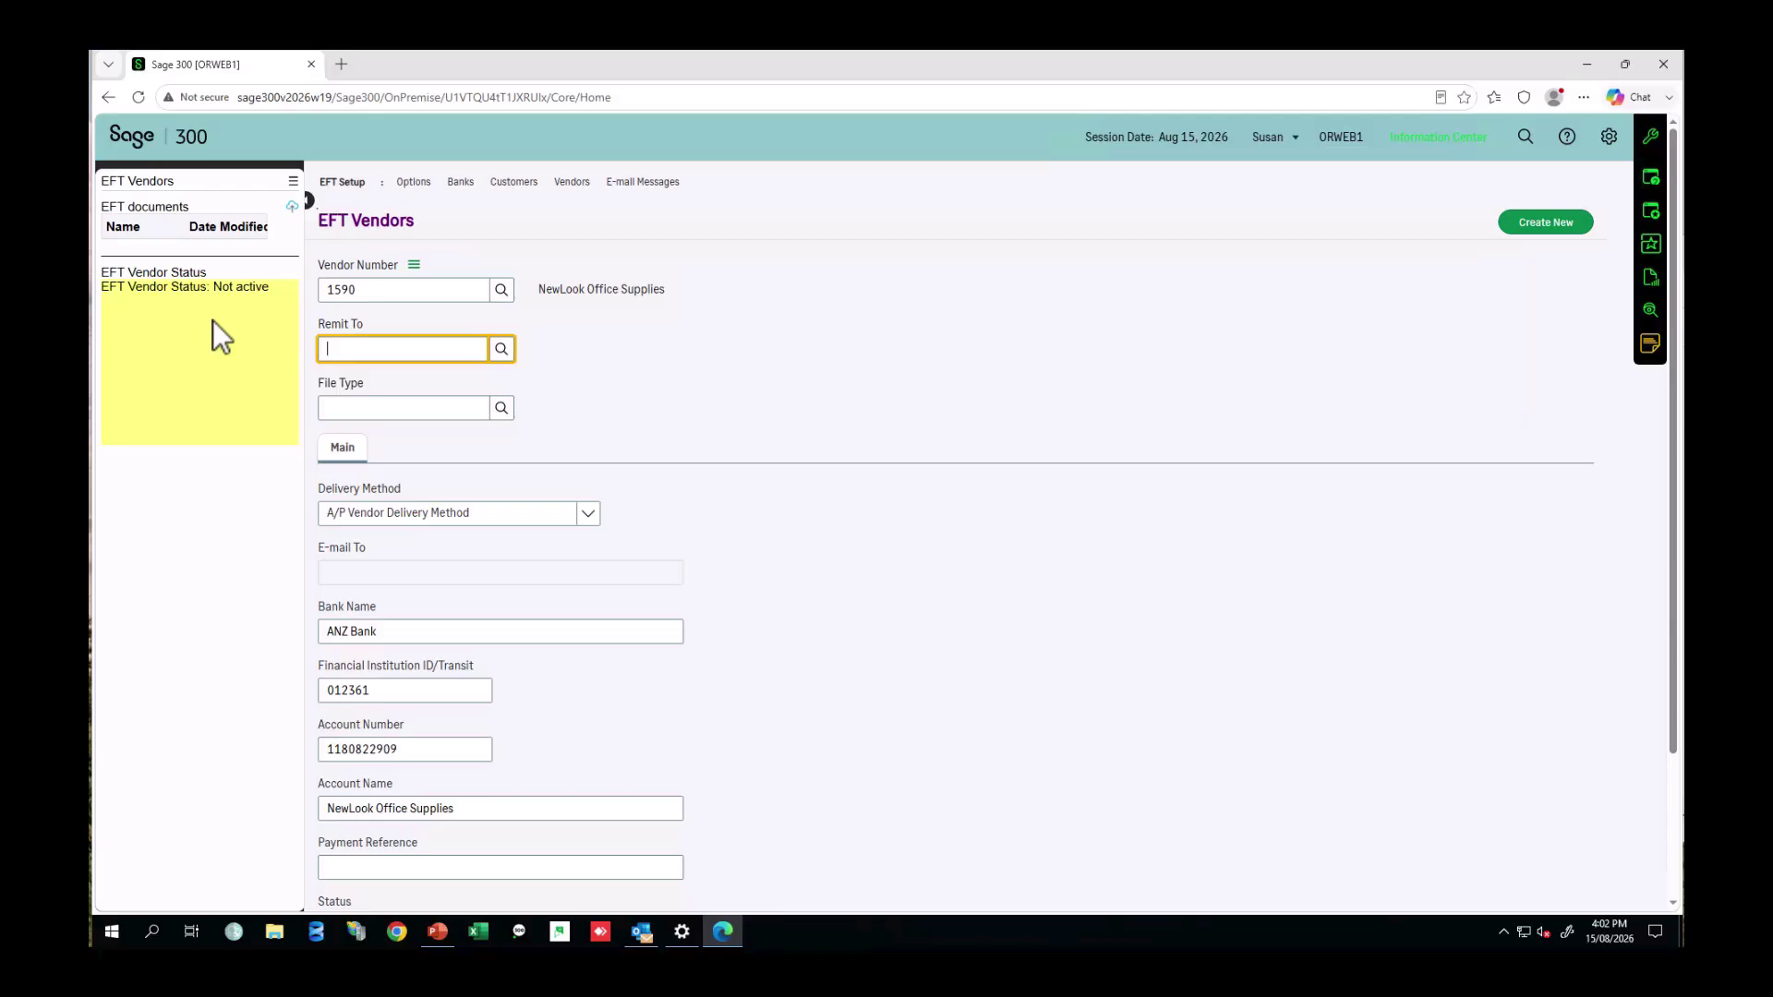
- Upload the saved email "New EFT Vendor 1590-NewLook Office Supplies approval requested" to the vendor's EFT documents and widen the document name column
click(641, 930)
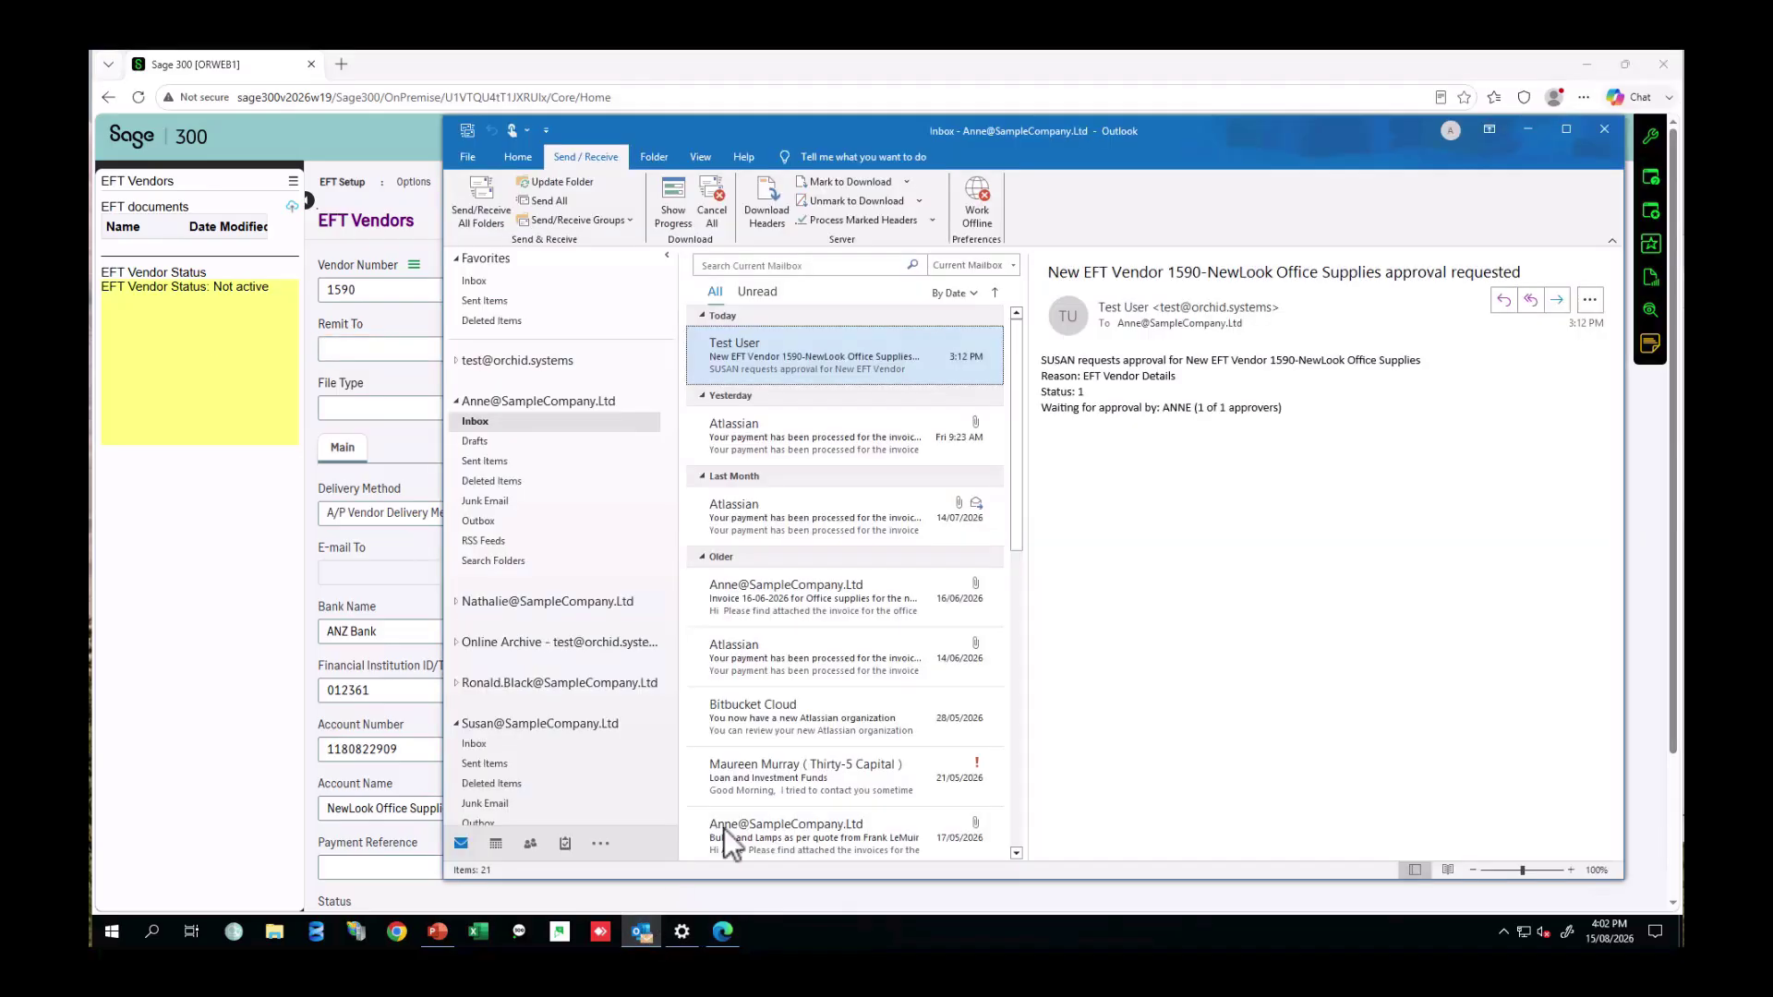
click(471, 155)
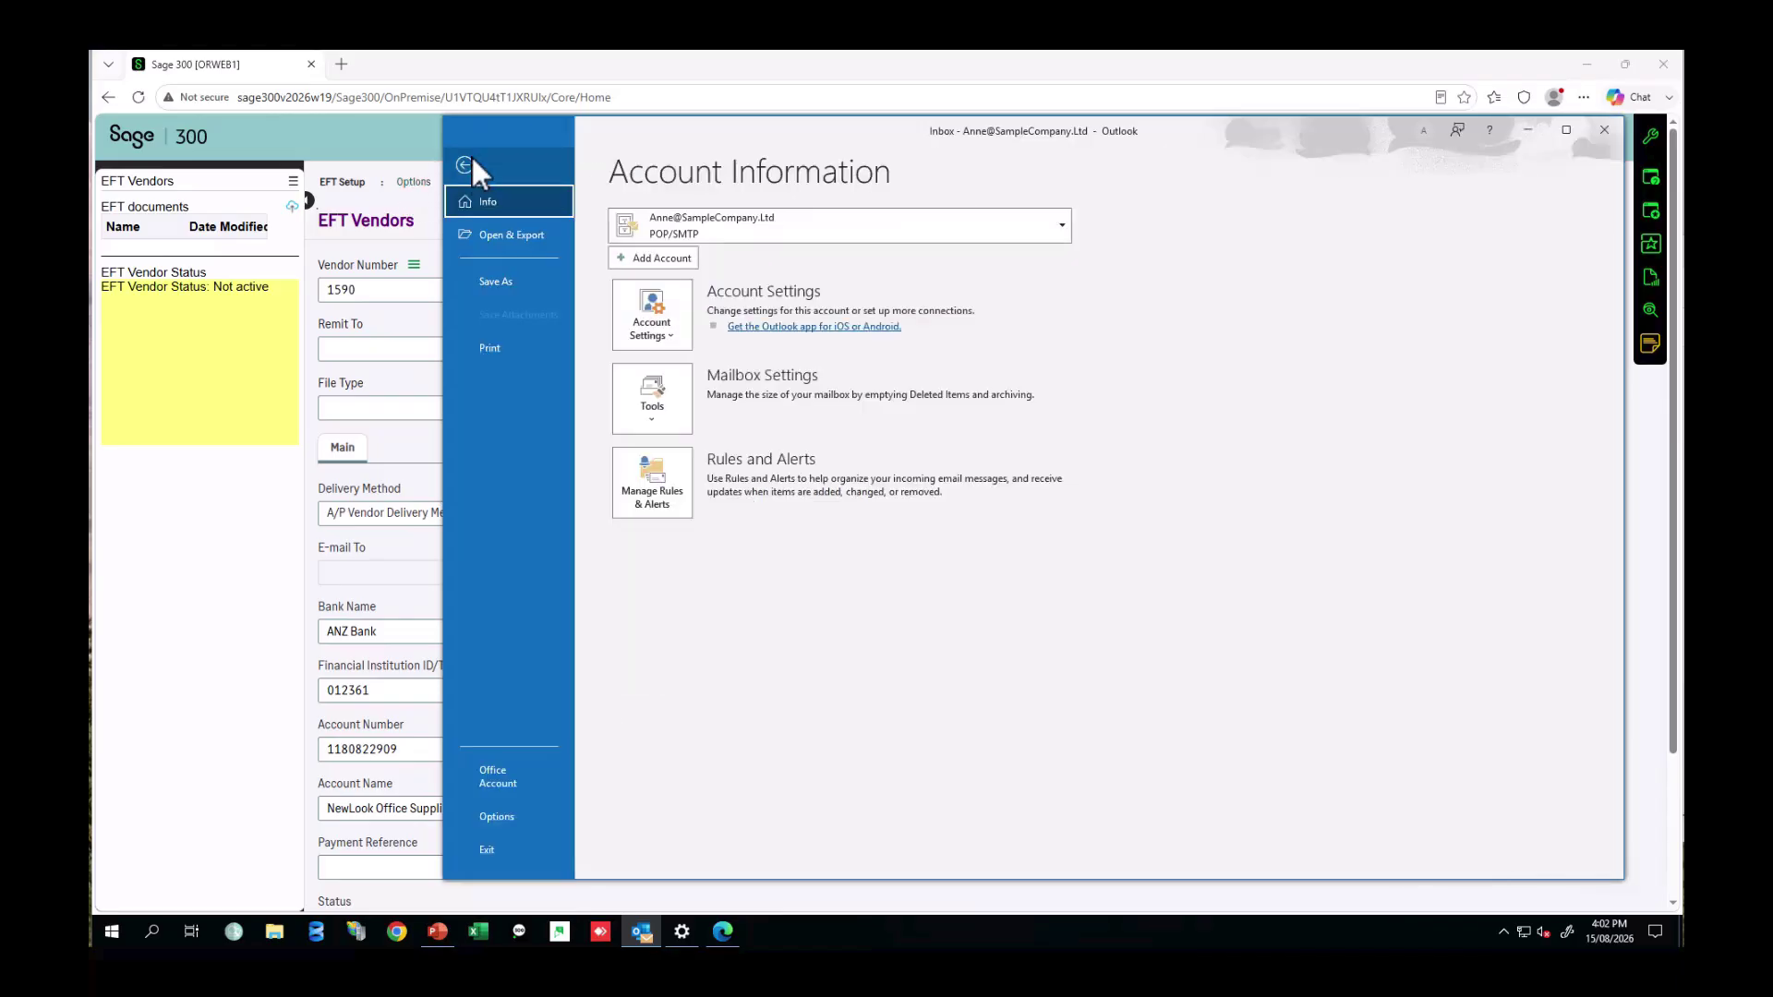
click(290, 205)
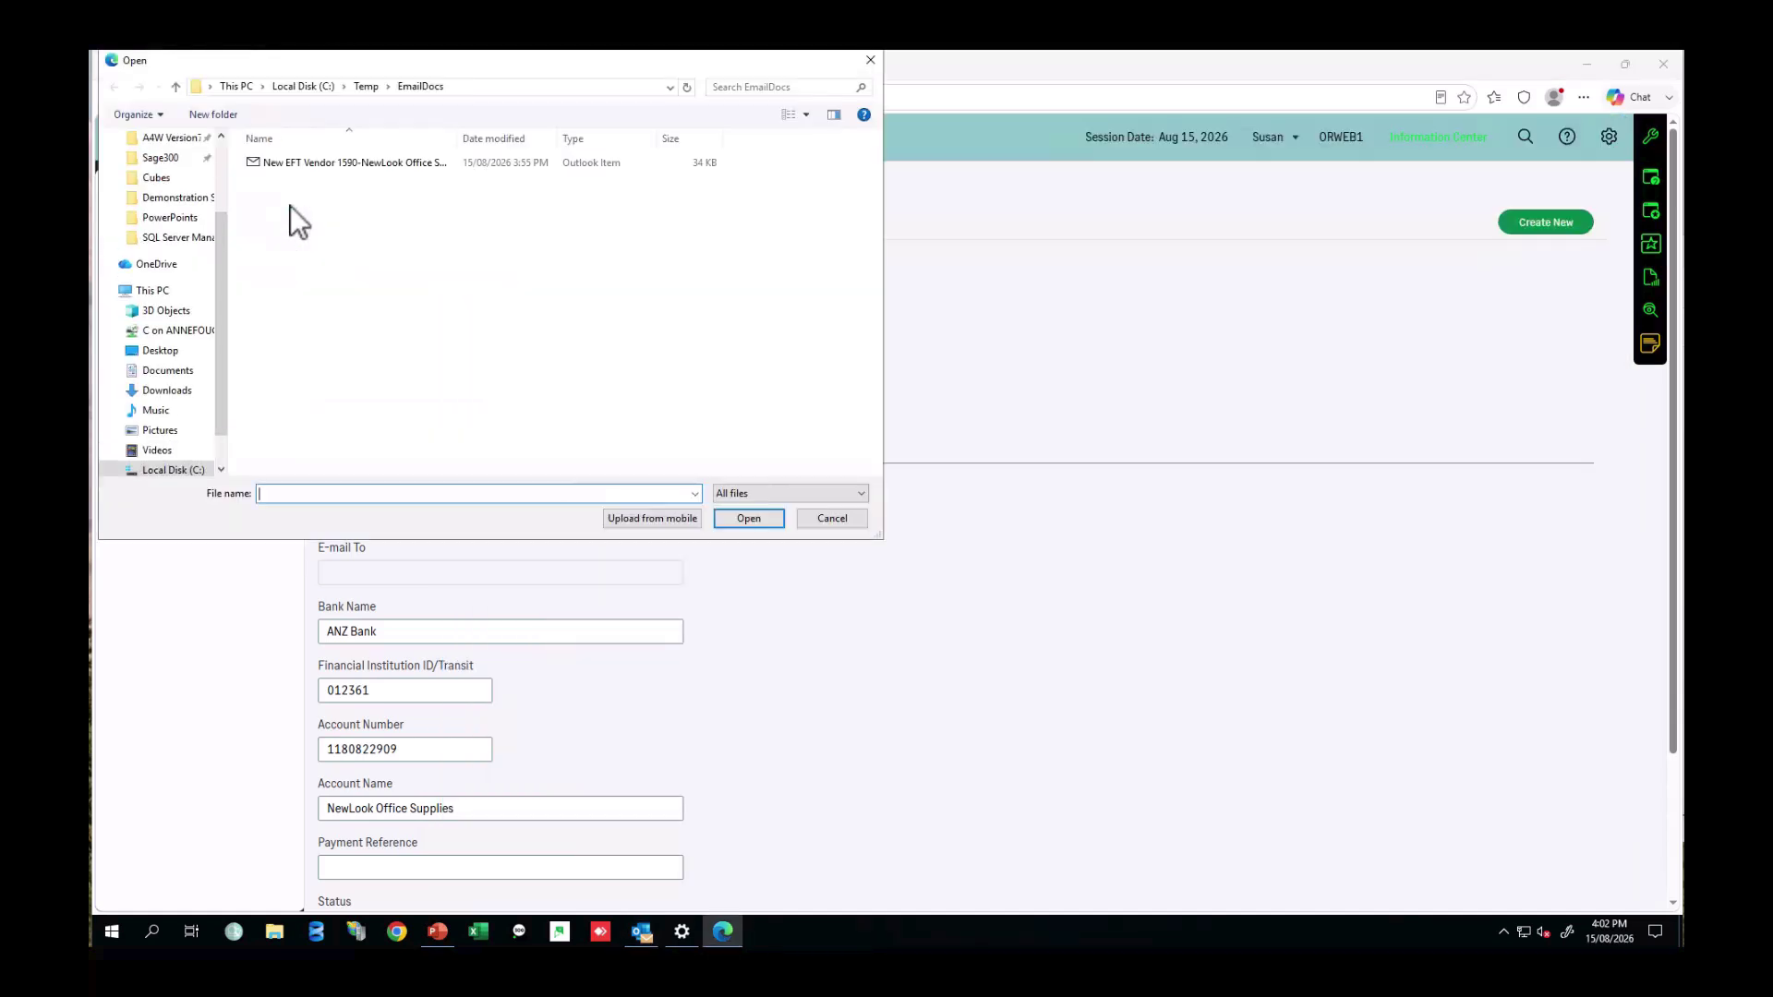
click(332, 161)
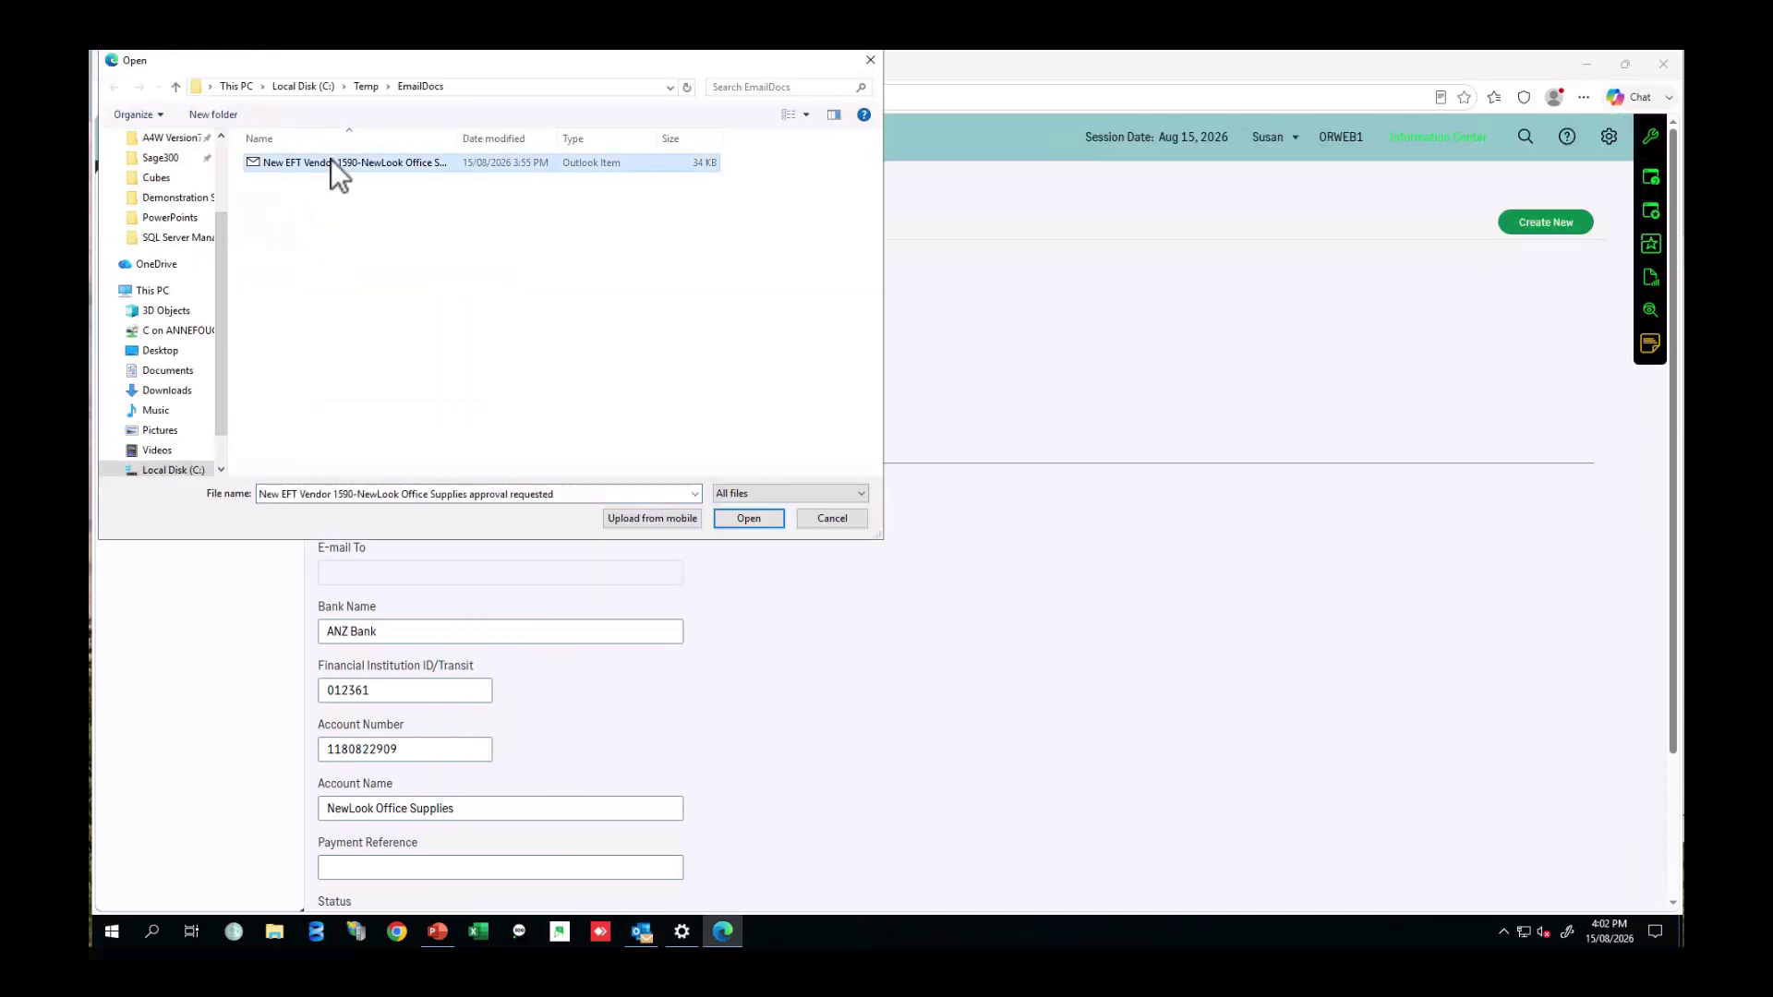
click(735, 523)
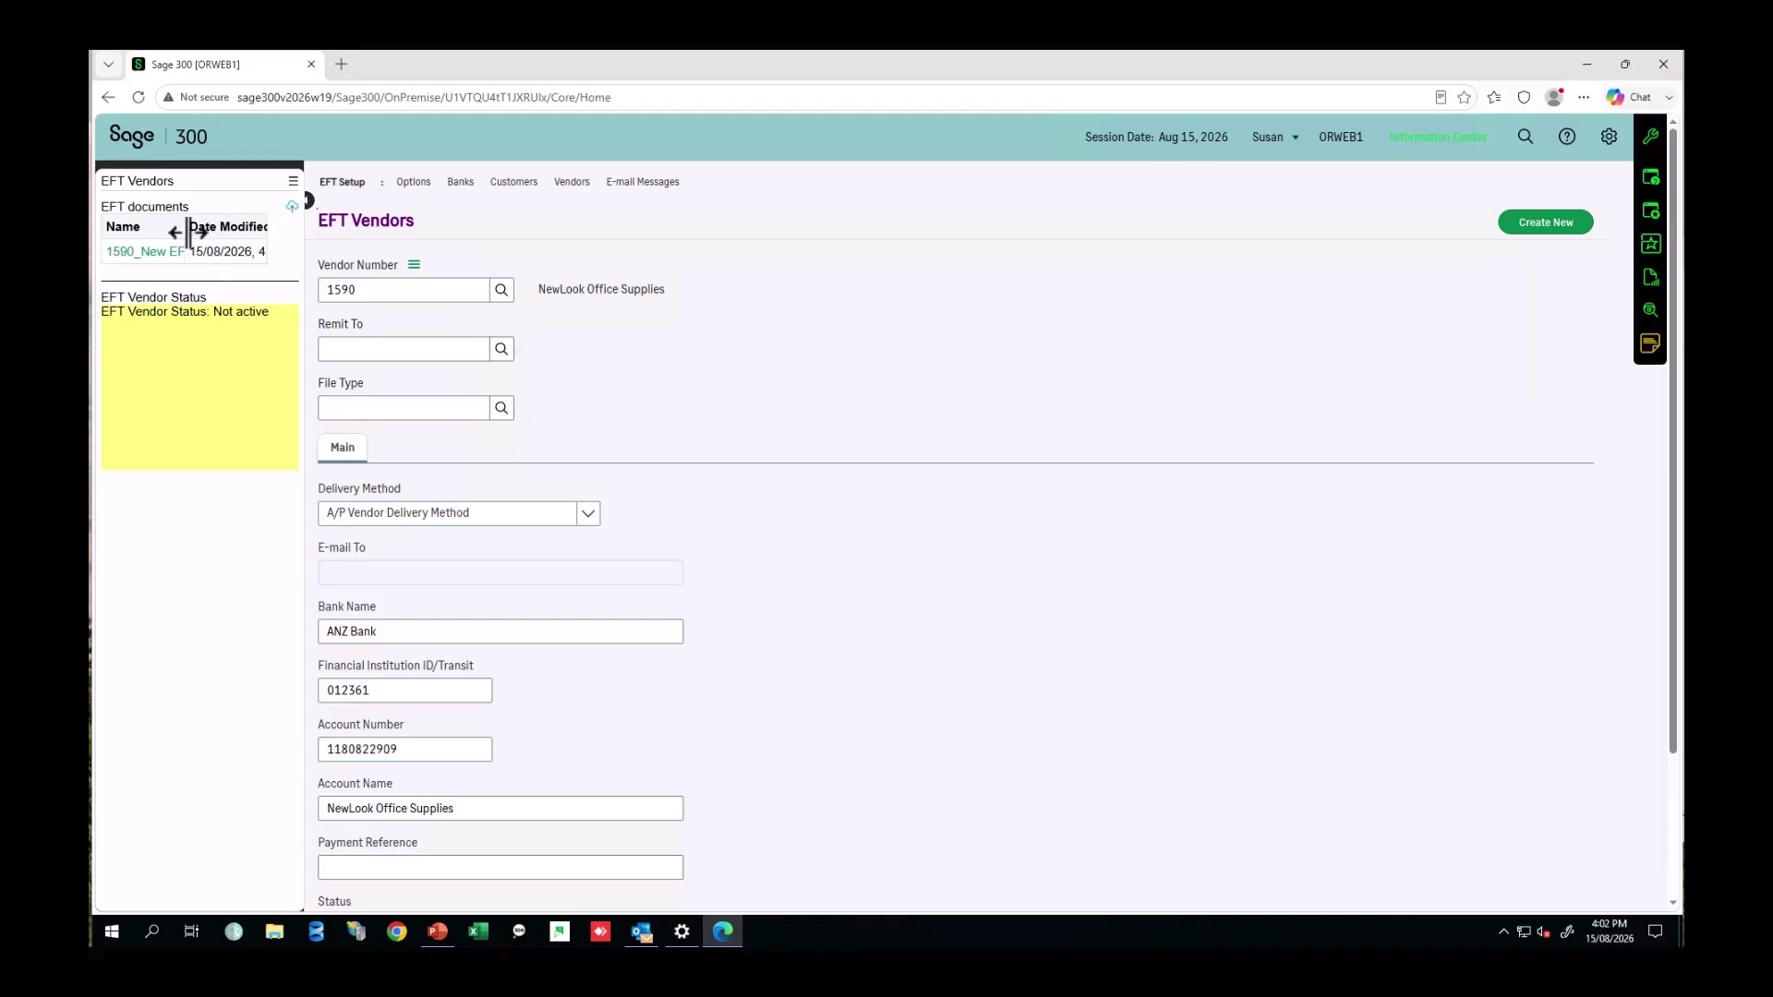
drag(182, 228, 240, 231)
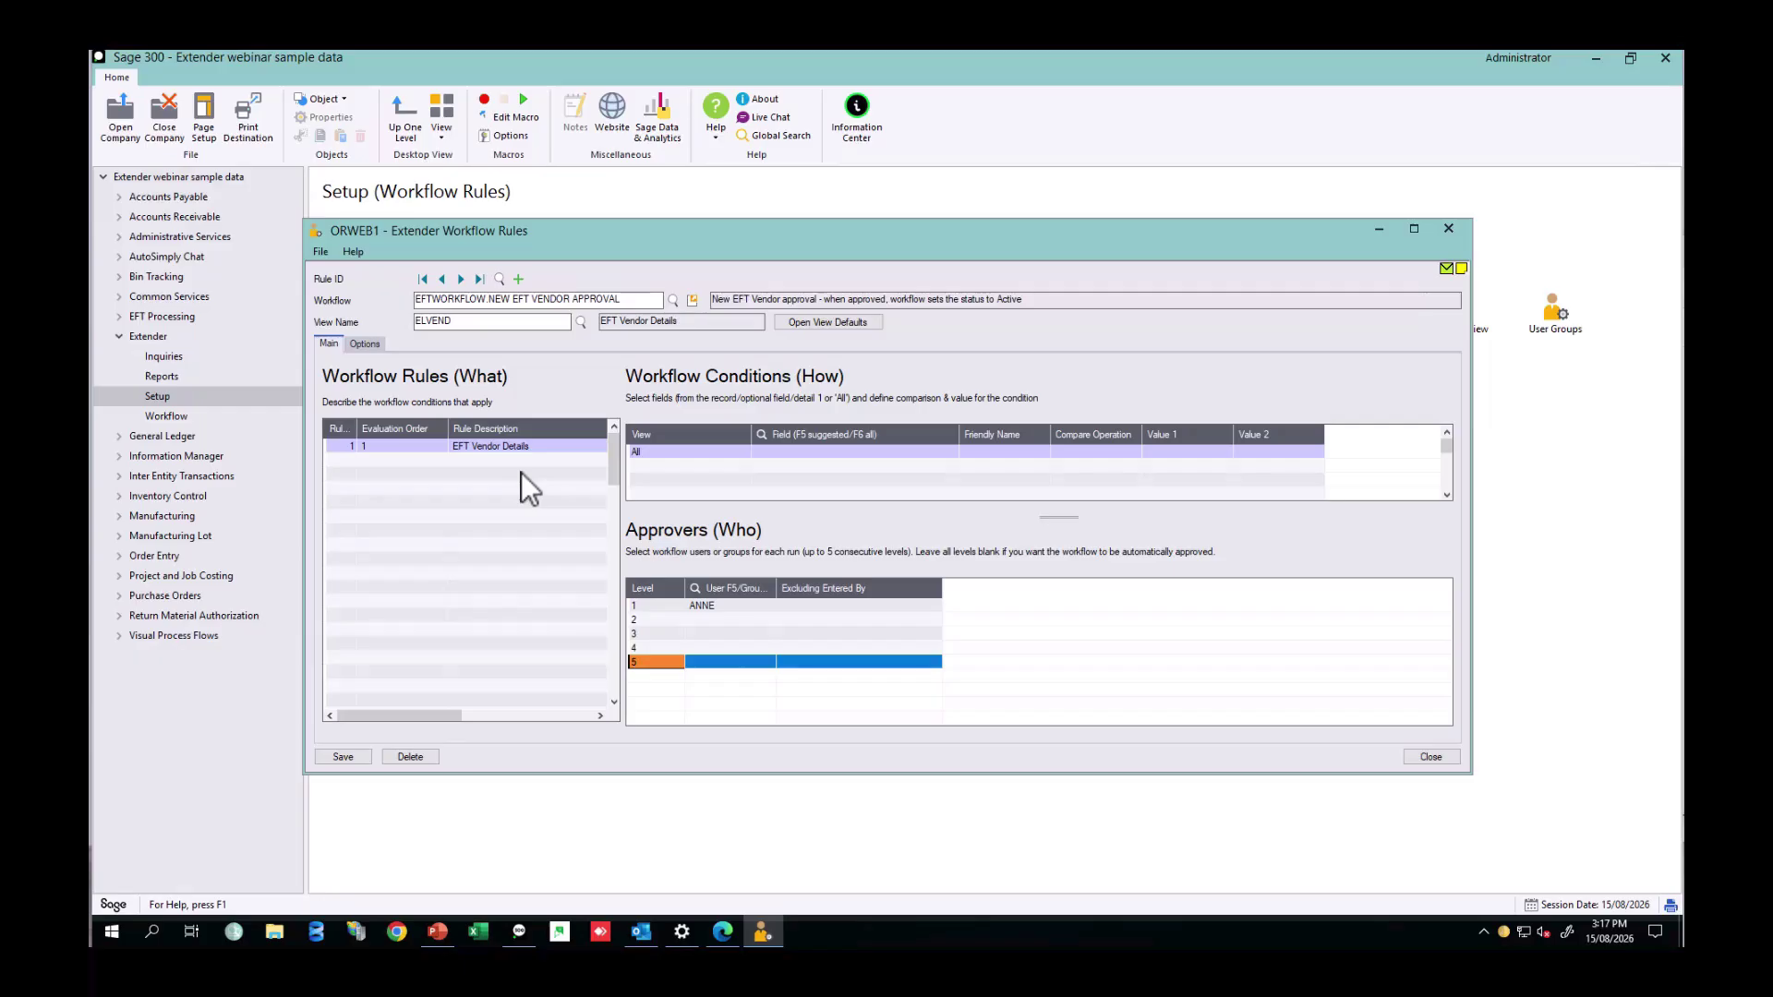
- In the Extender Workflow Rules, examine the EFTWORKFLOW.NEW EFT VENDOR APPROVAL rule's description, conditions and approver levels
click(526, 445)
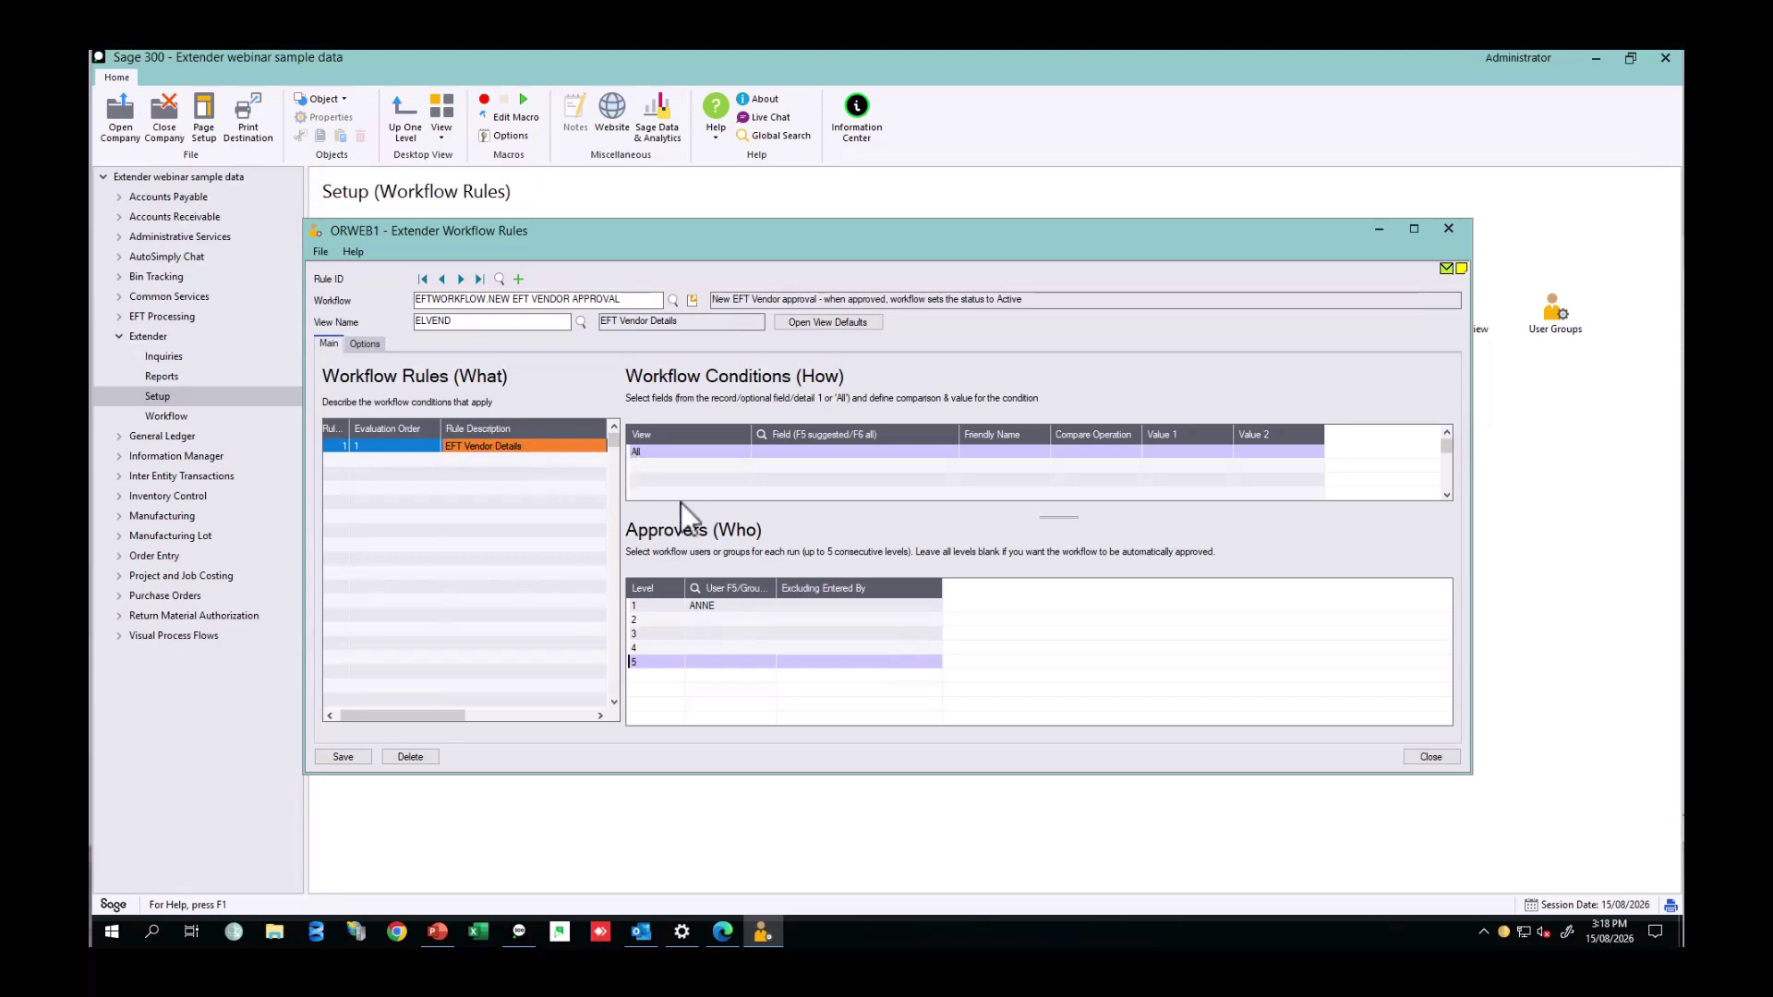
click(682, 470)
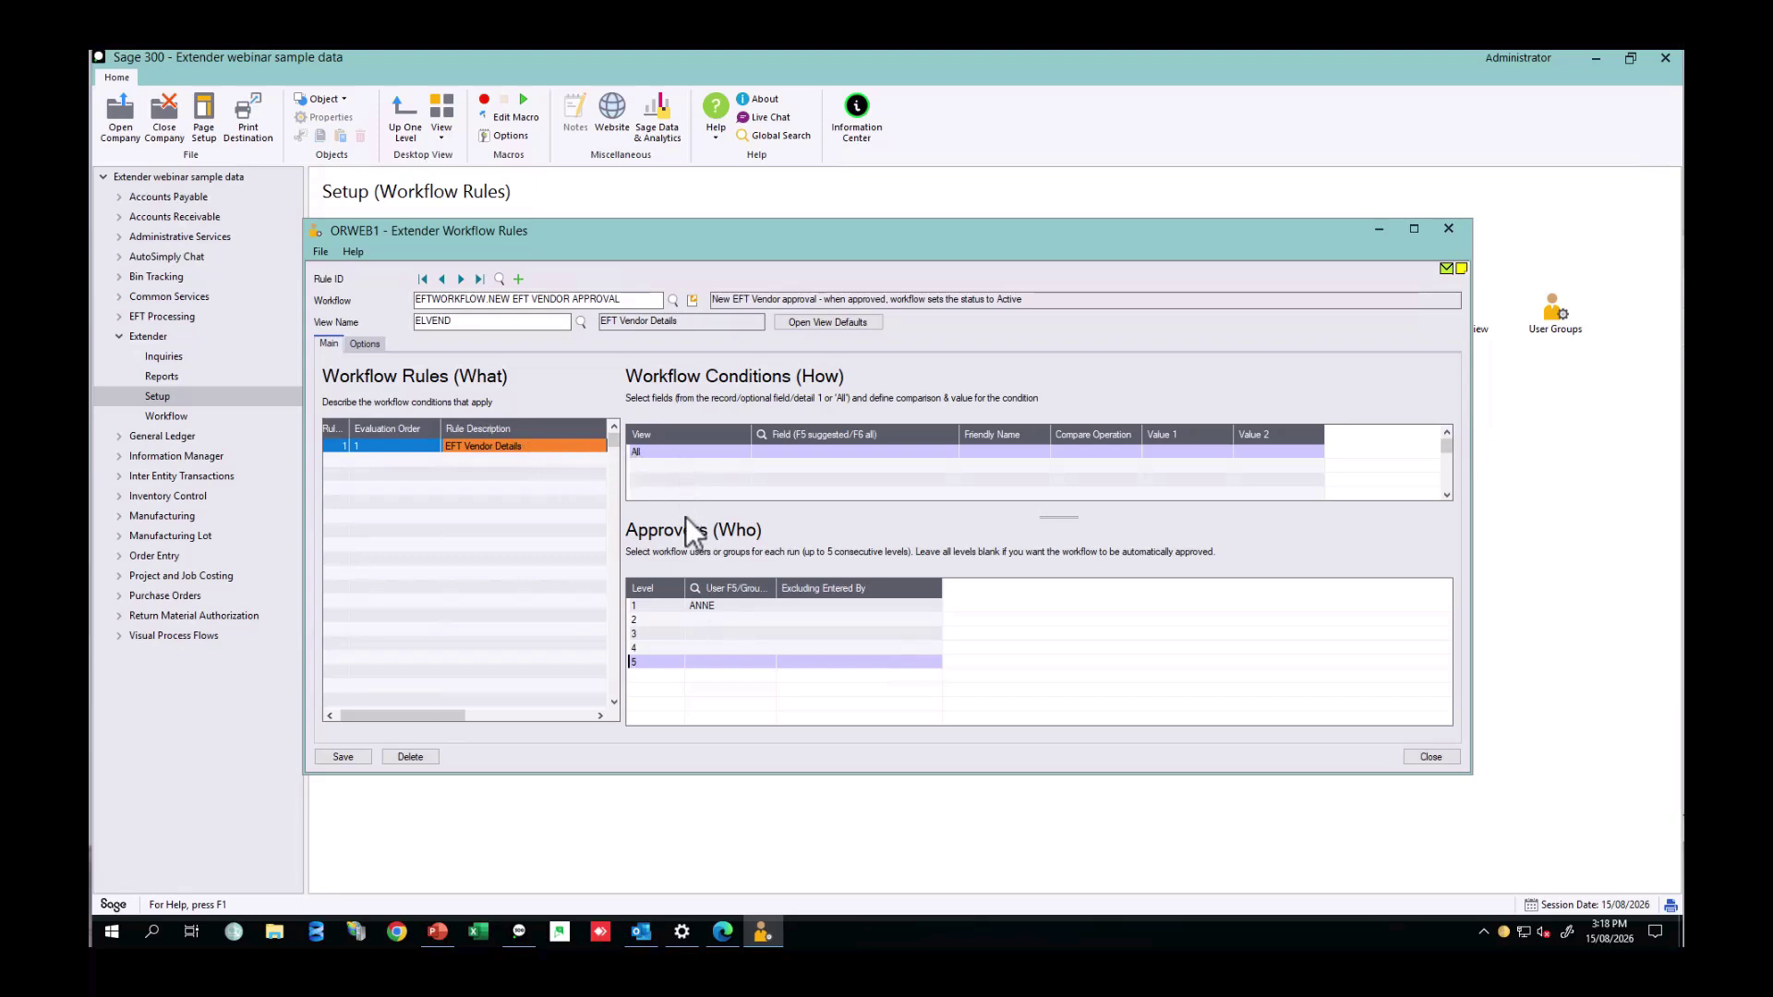
click(717, 605)
click(706, 617)
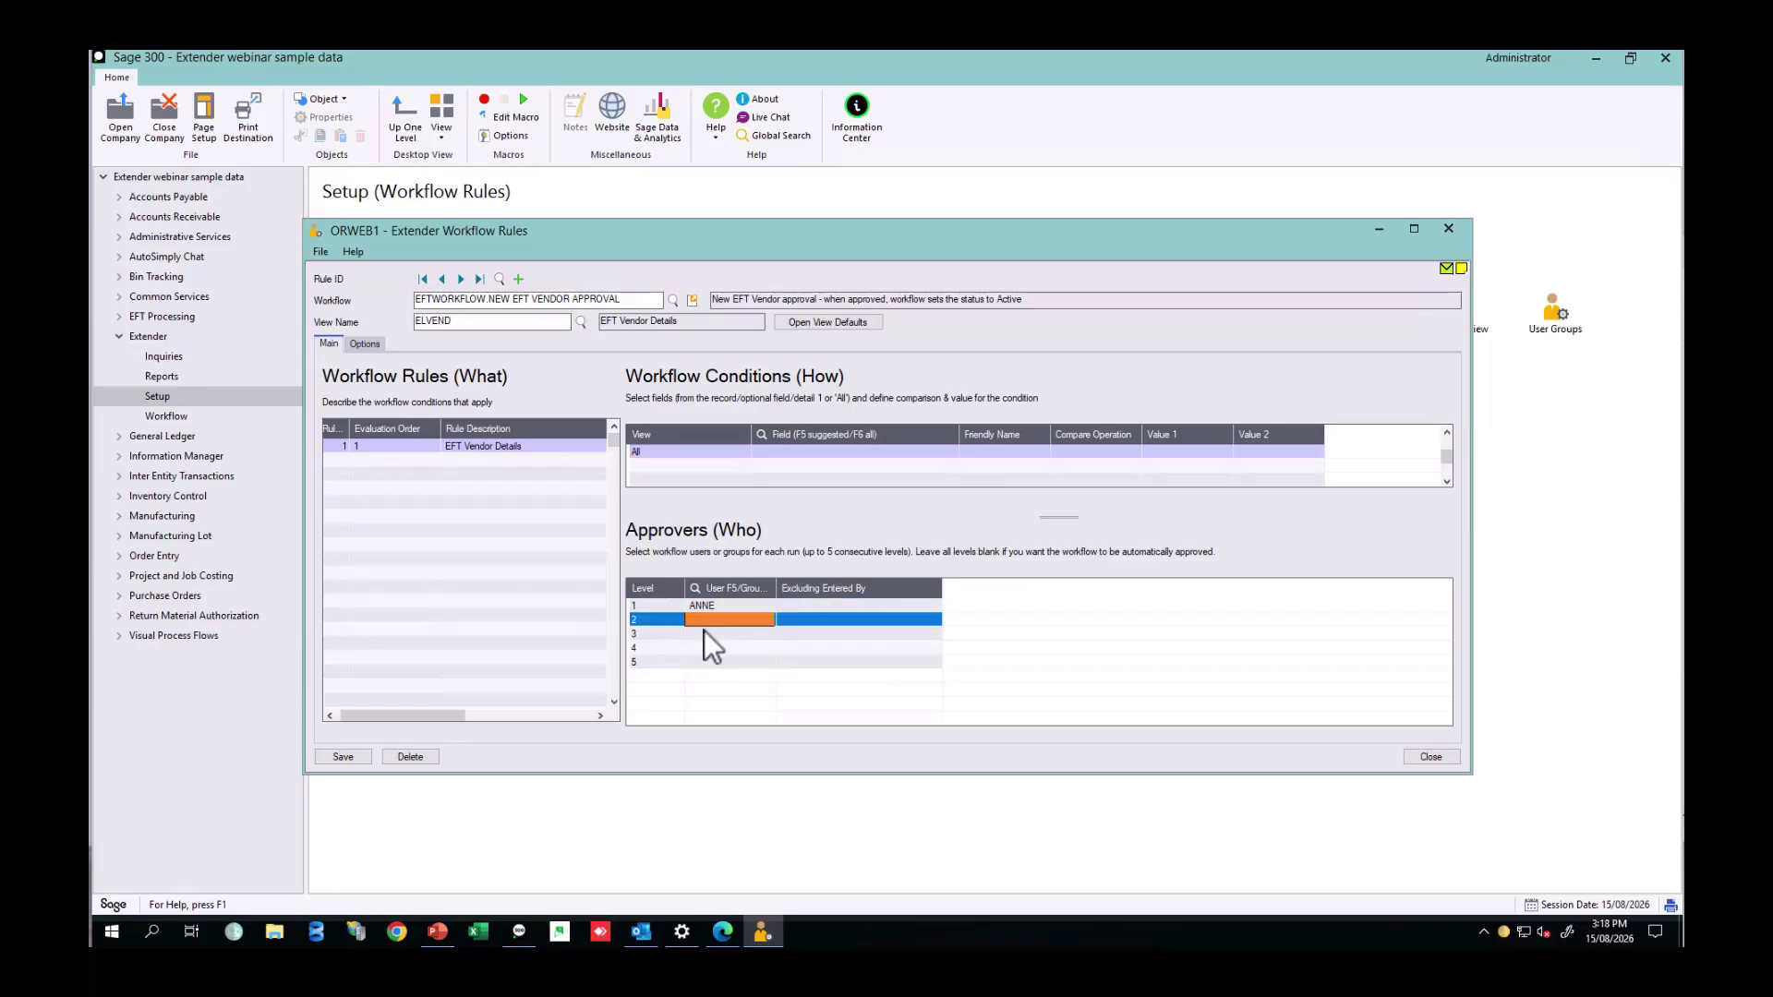
click(704, 633)
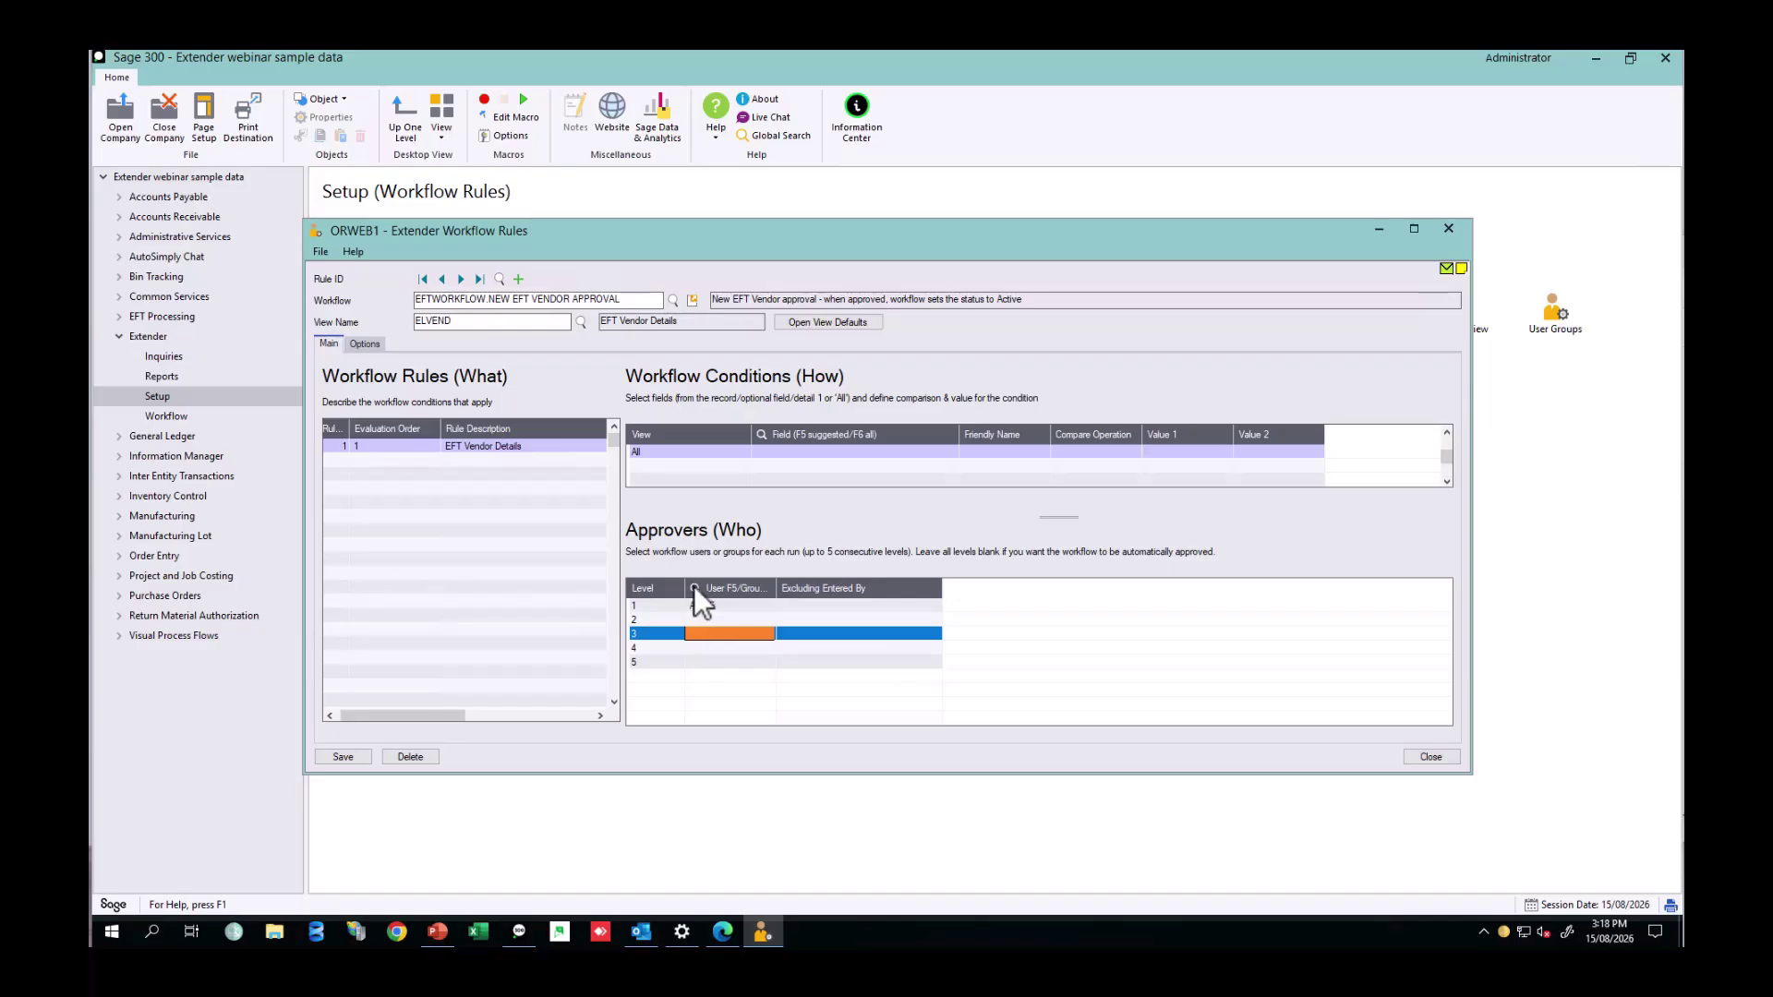
click(669, 451)
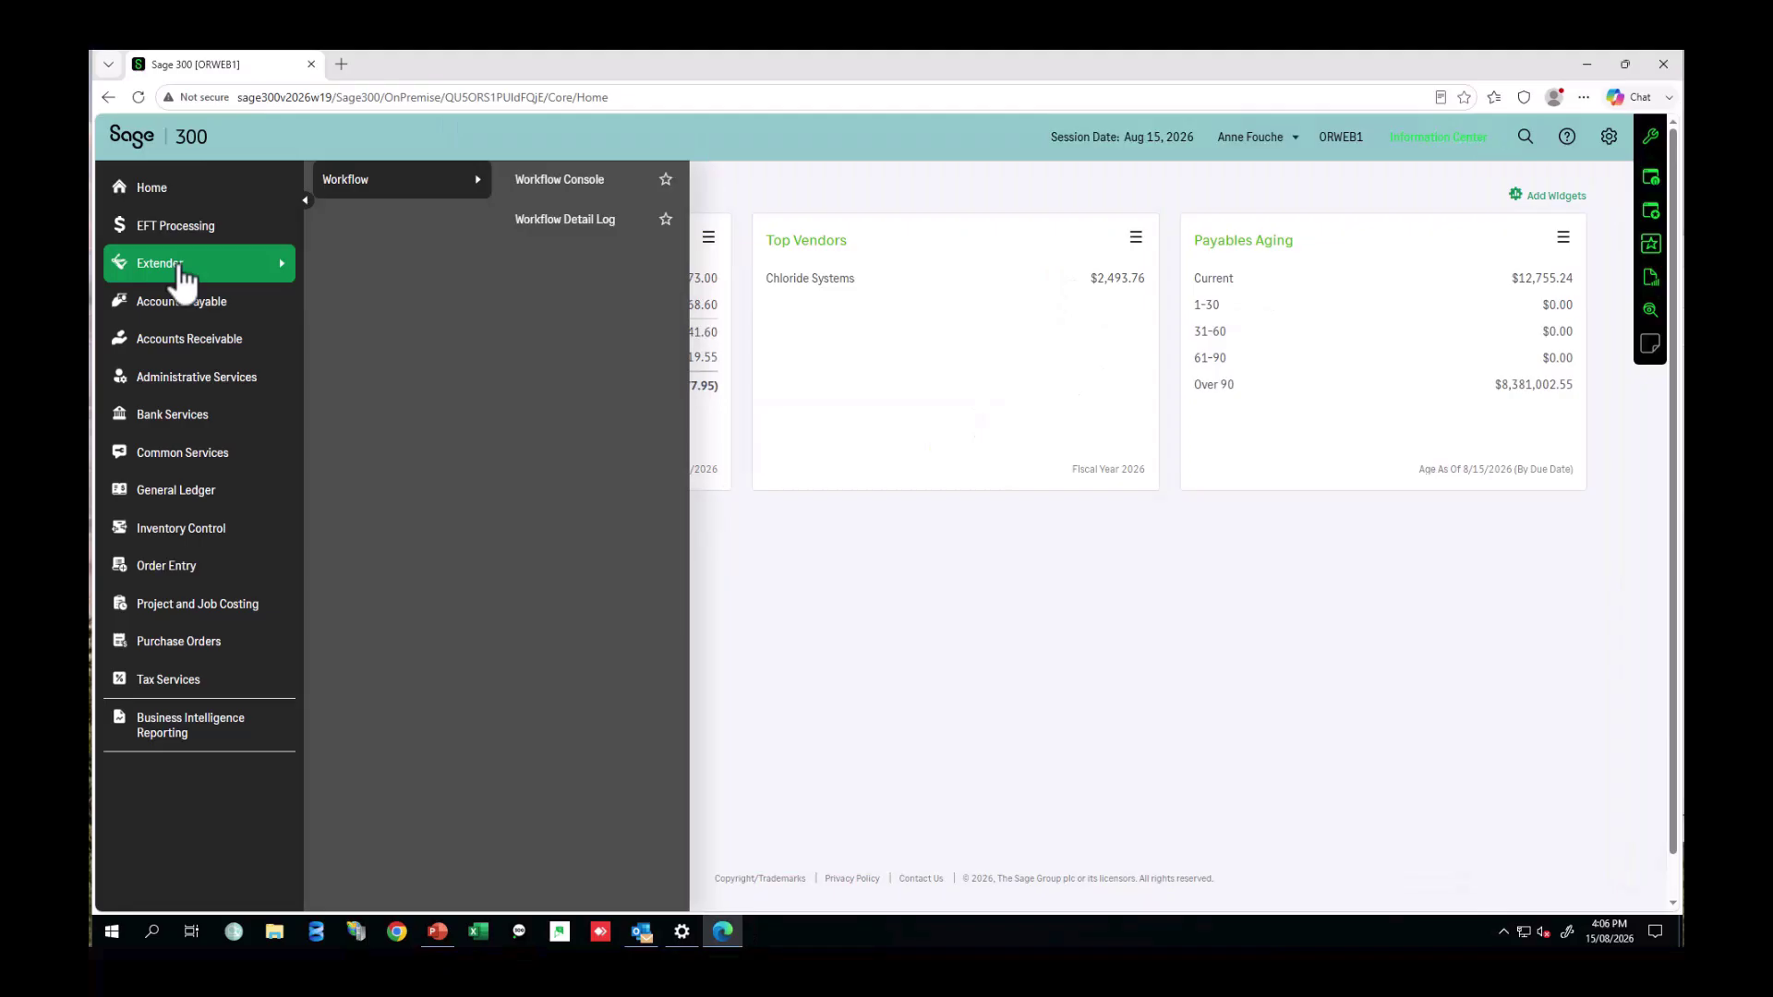
- As the approver in the Sage 300 web screens, open the Extender Workflow Console and show only EFT items
click(571, 184)
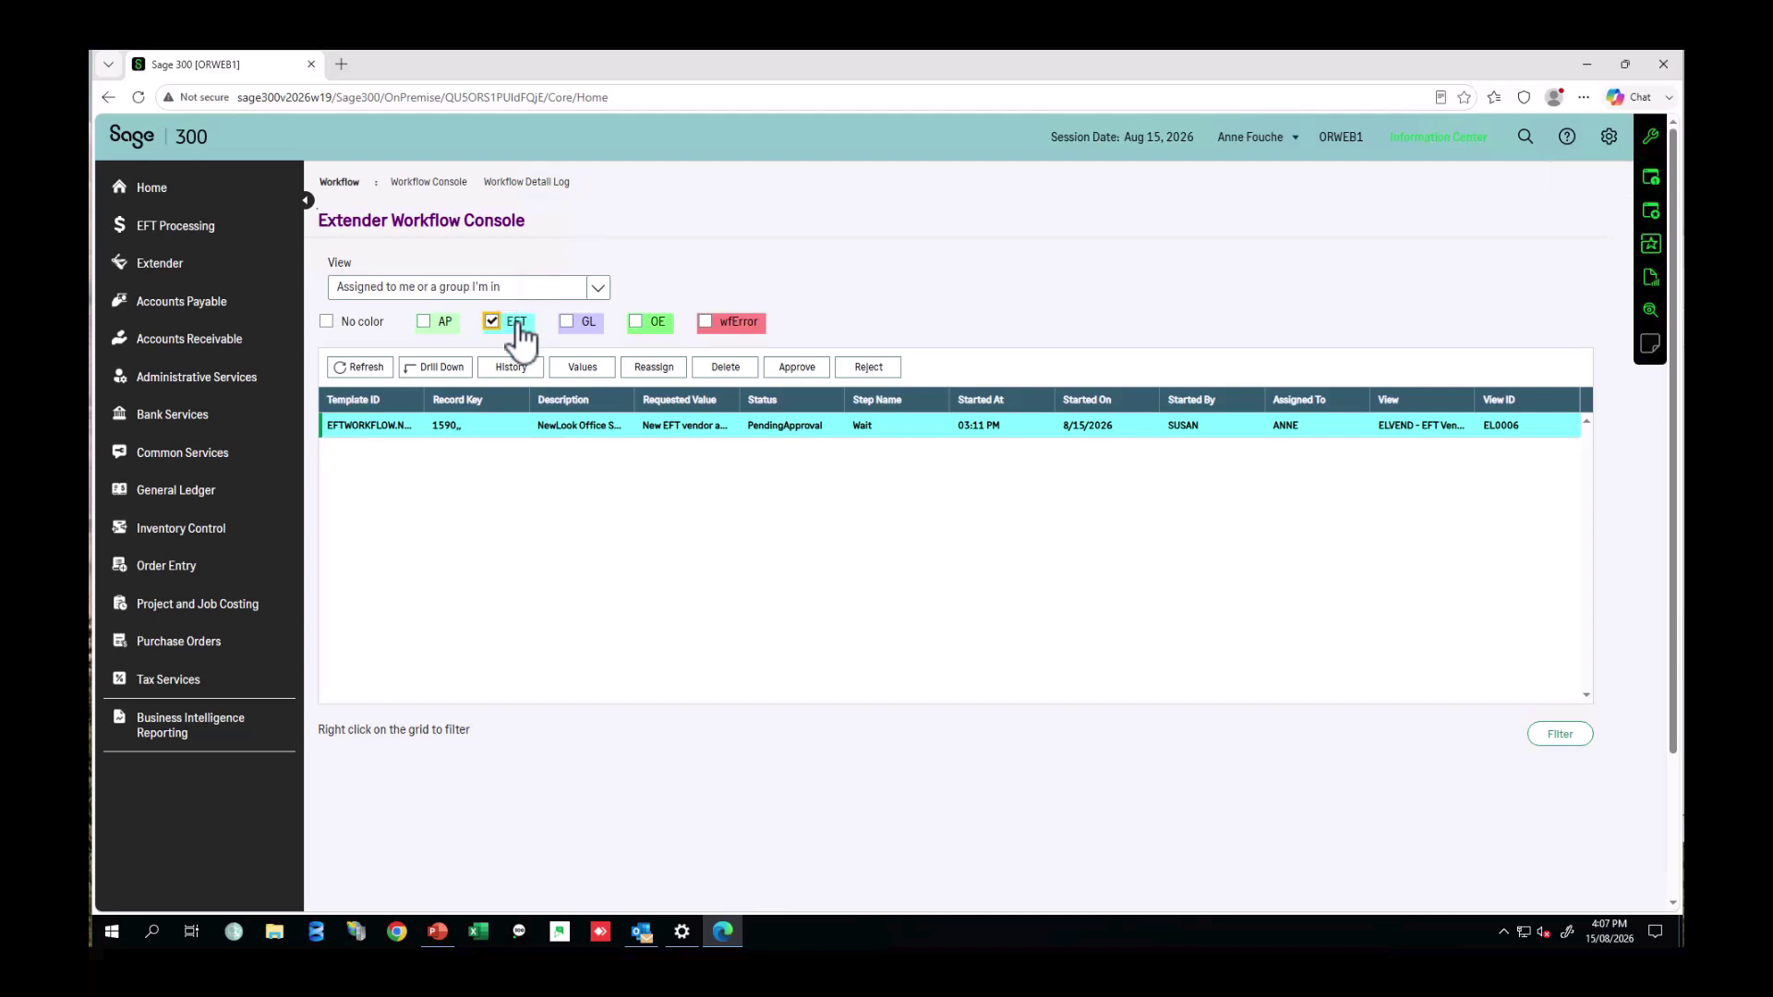
- Drill down from the pending NewLook Office Supplies workflow to its EFT vendor record and review the attached document, bank details and status
click(382, 431)
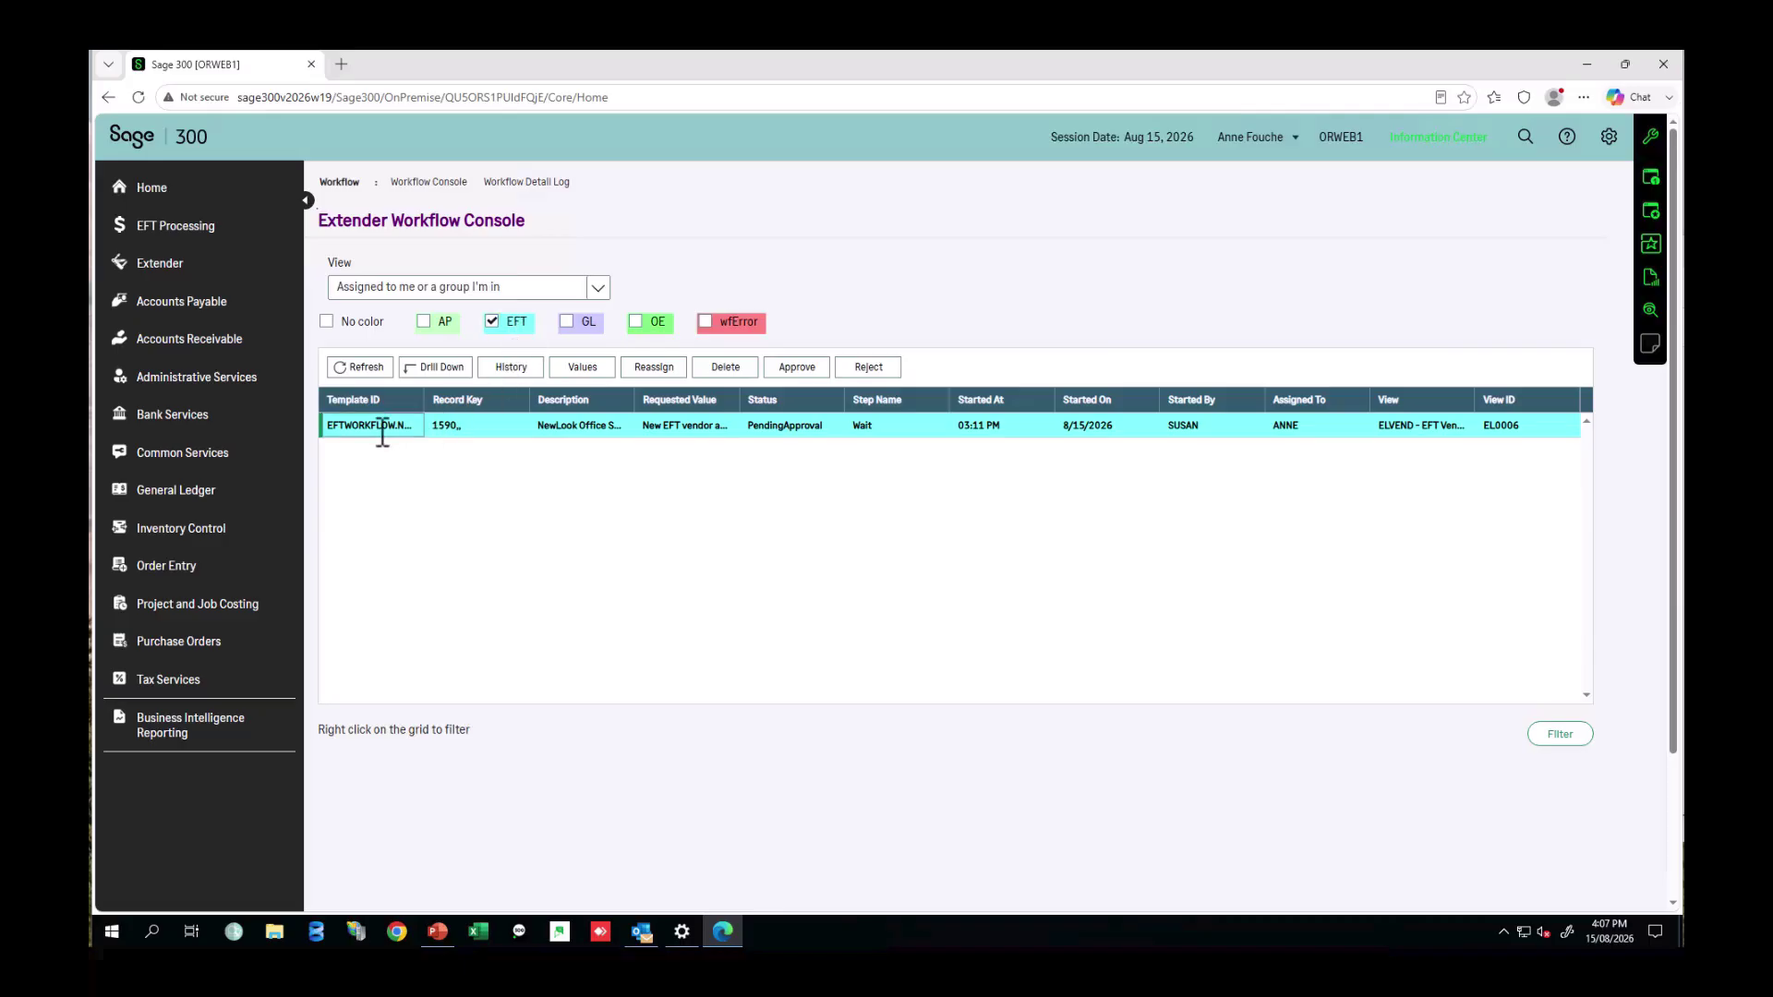
click(460, 426)
click(1306, 427)
click(427, 369)
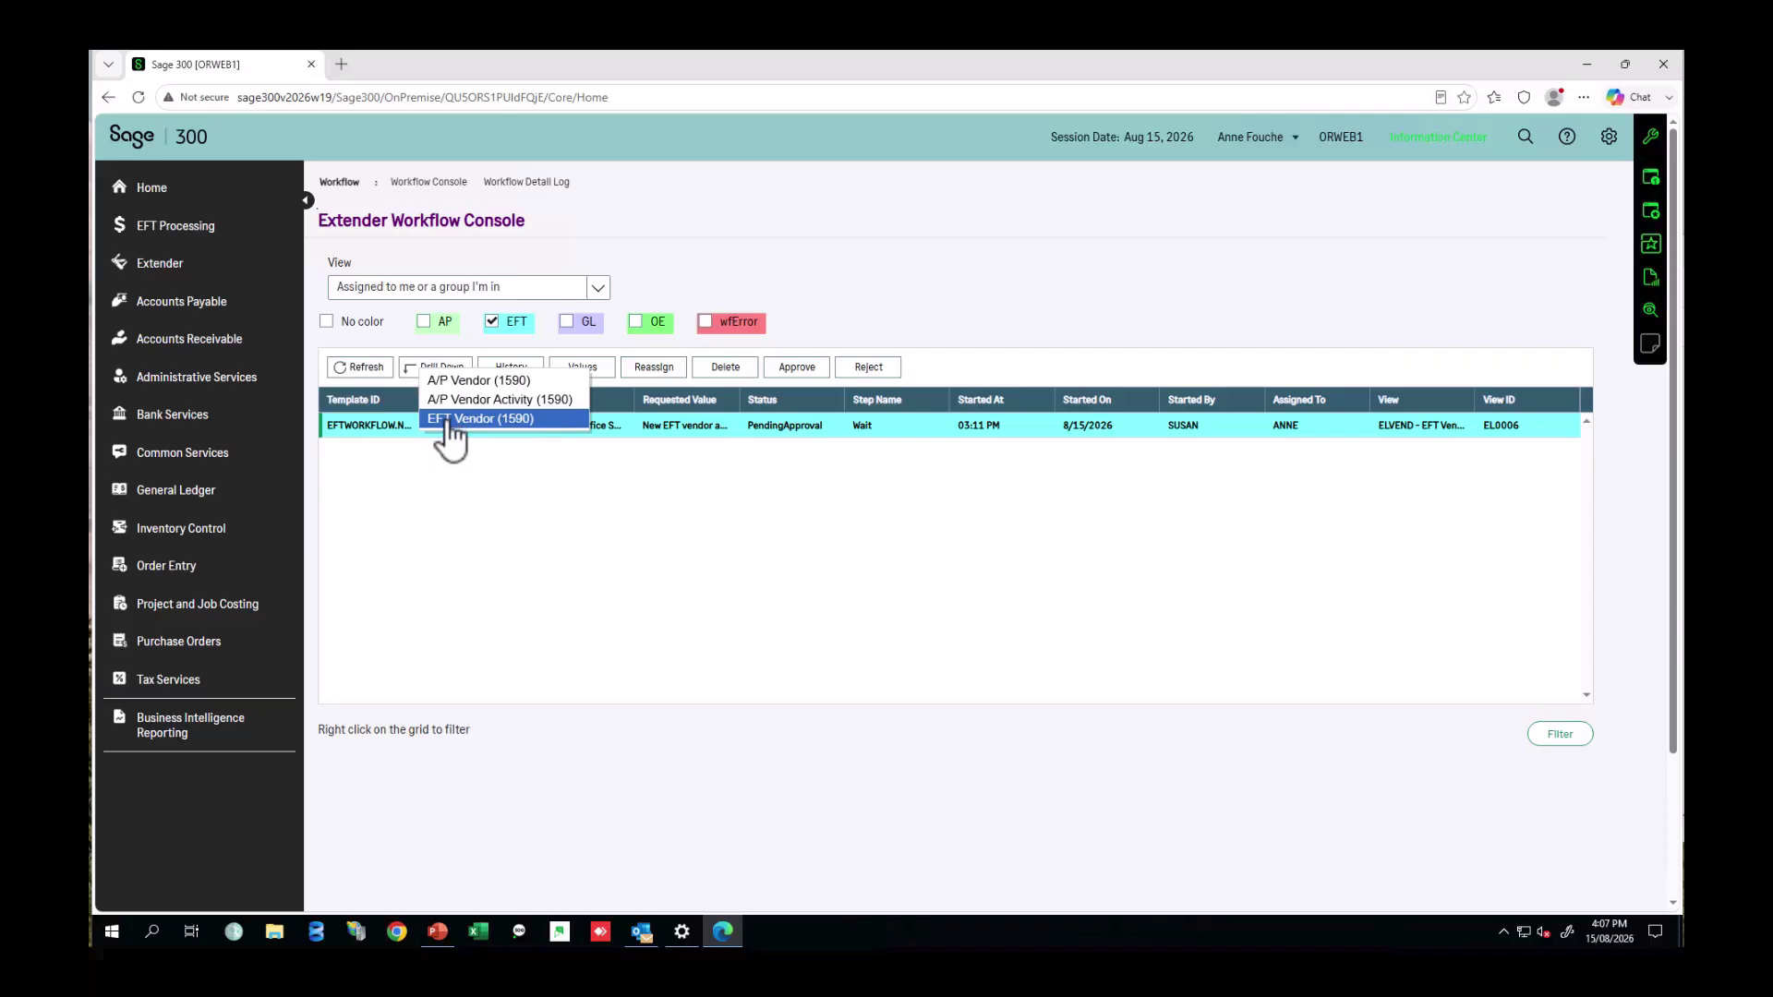
click(450, 421)
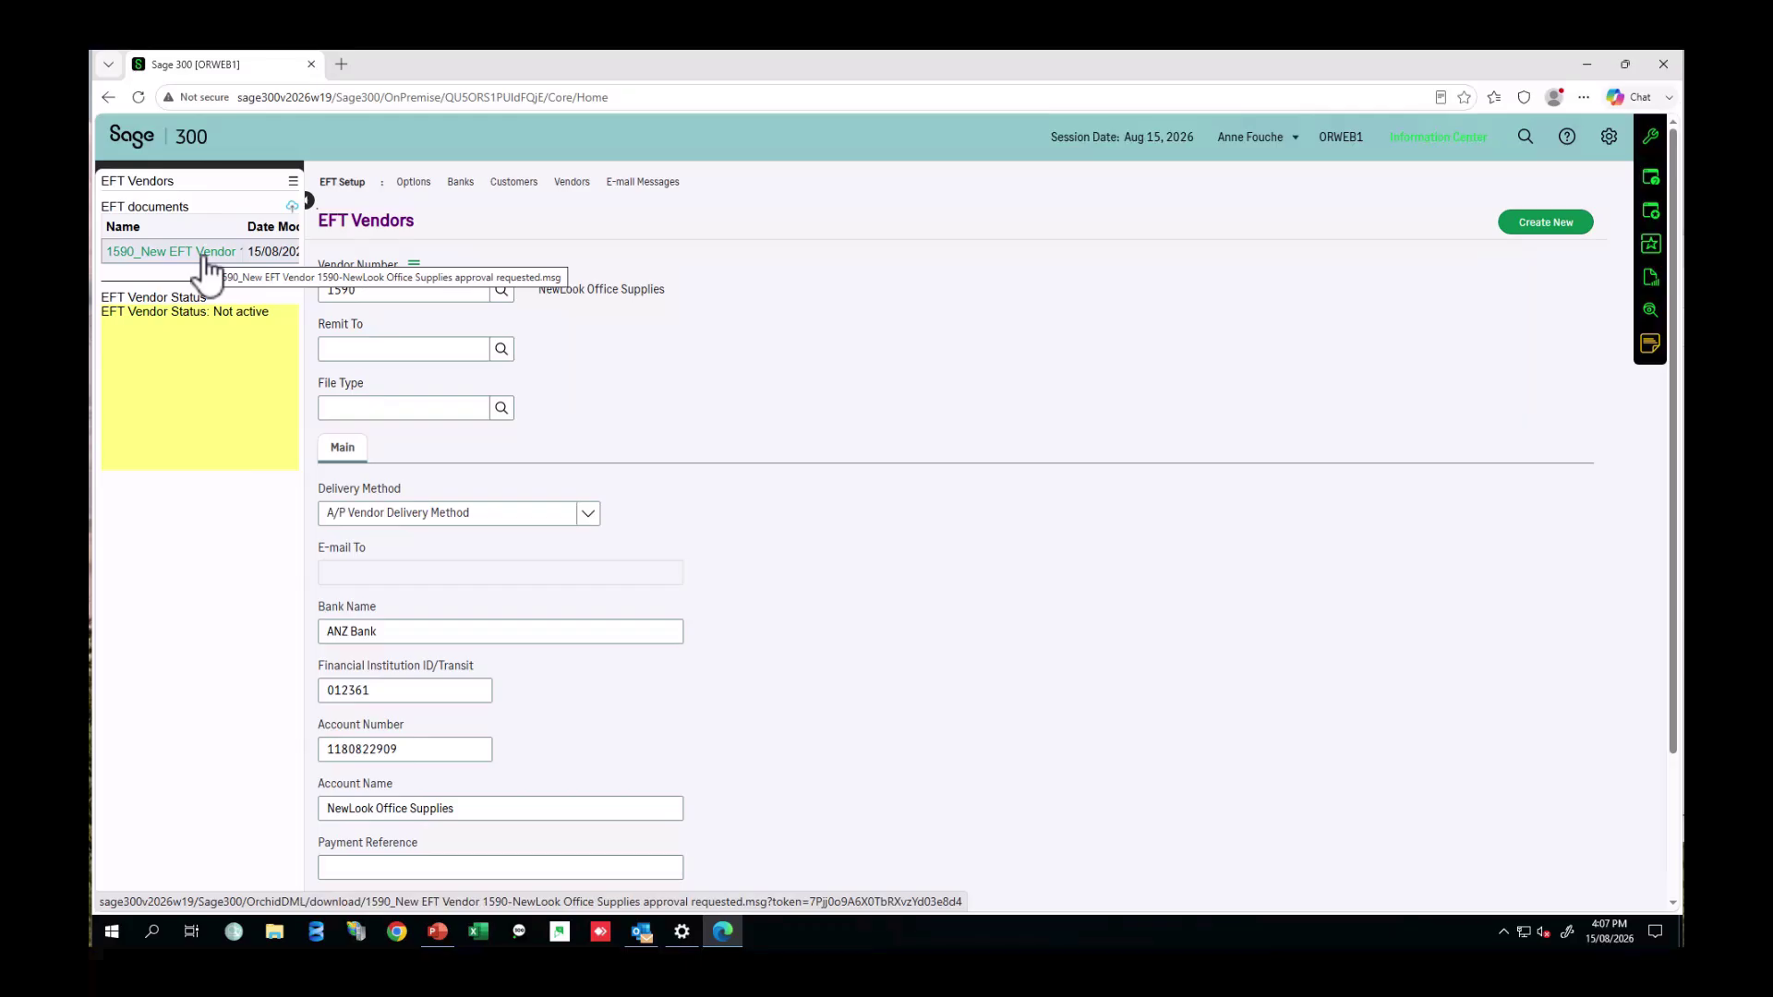
scroll(888, 659, down, 1)
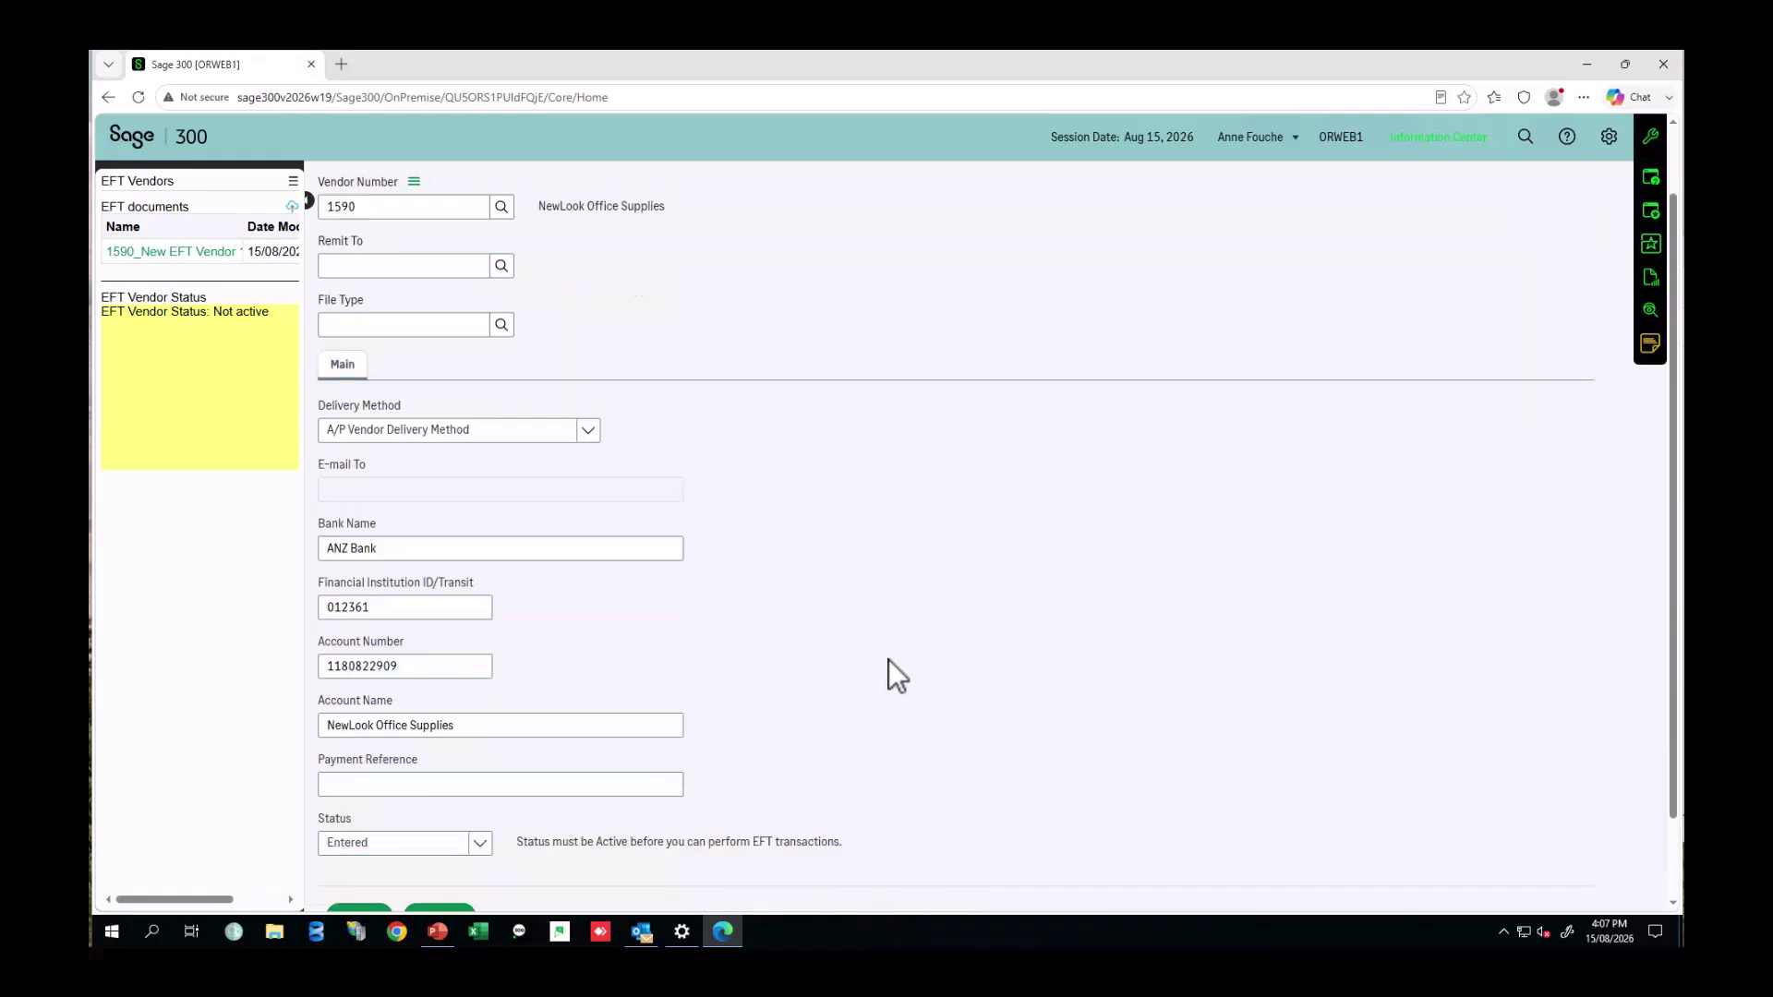
scroll(889, 660, down, 1)
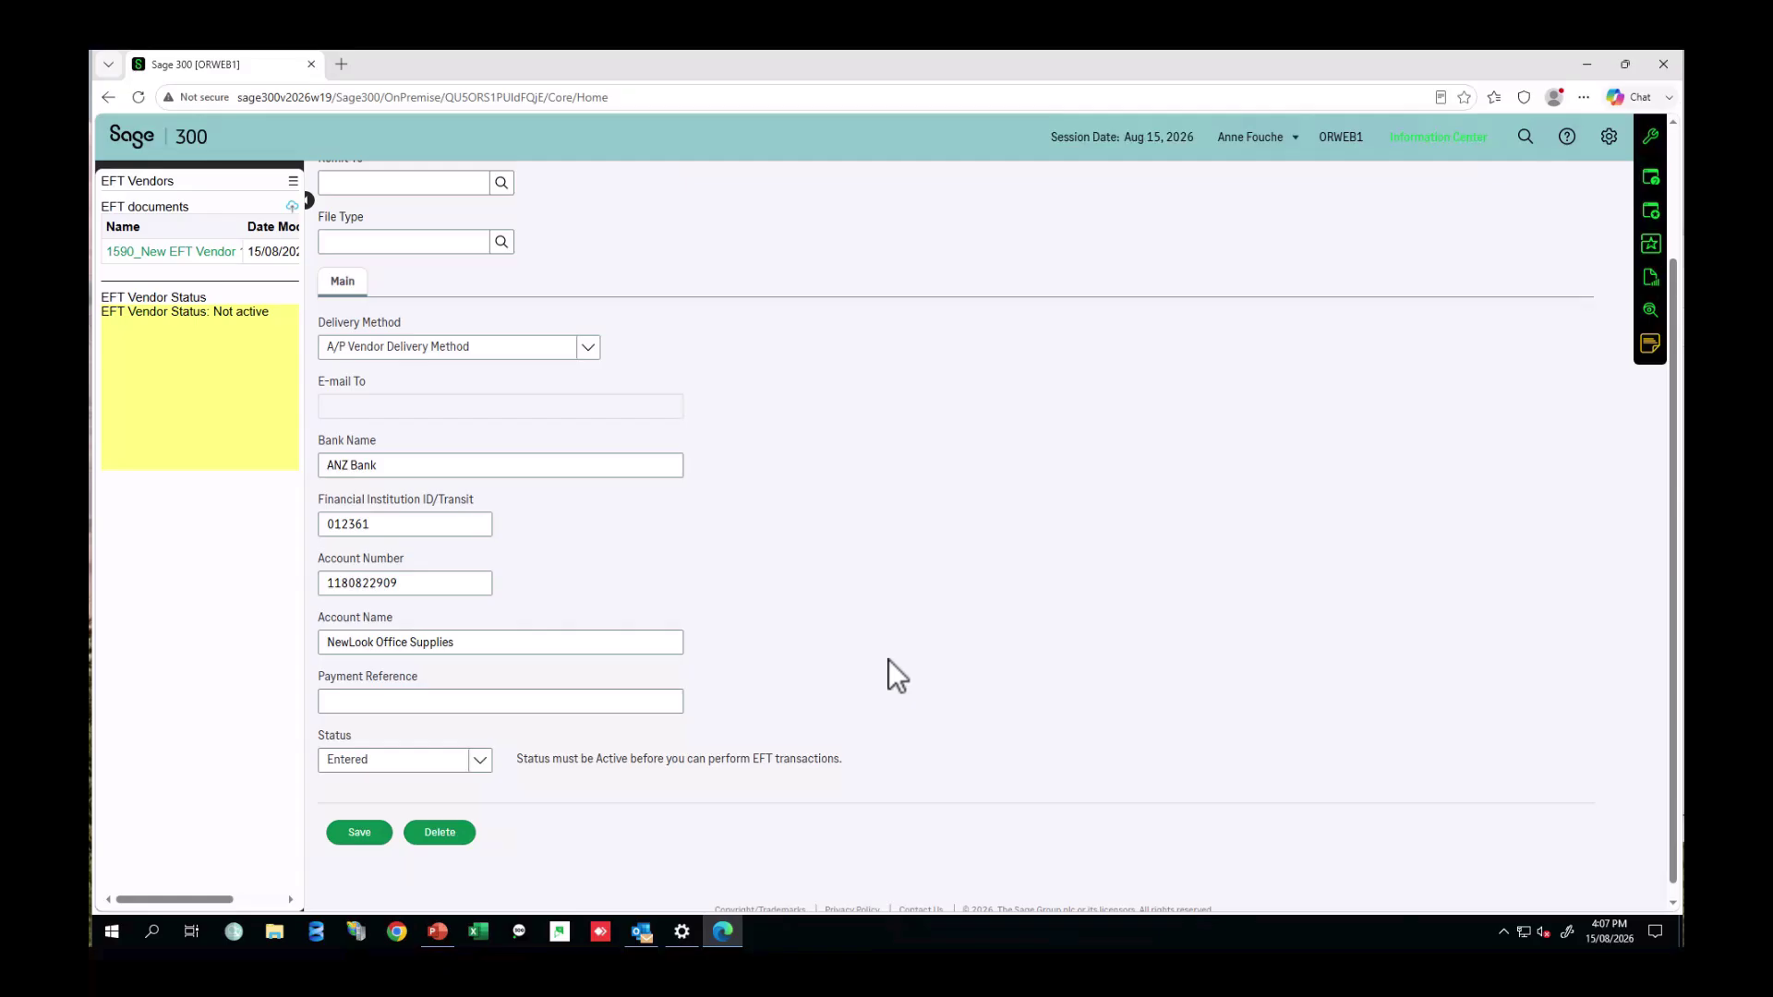
click(1651, 176)
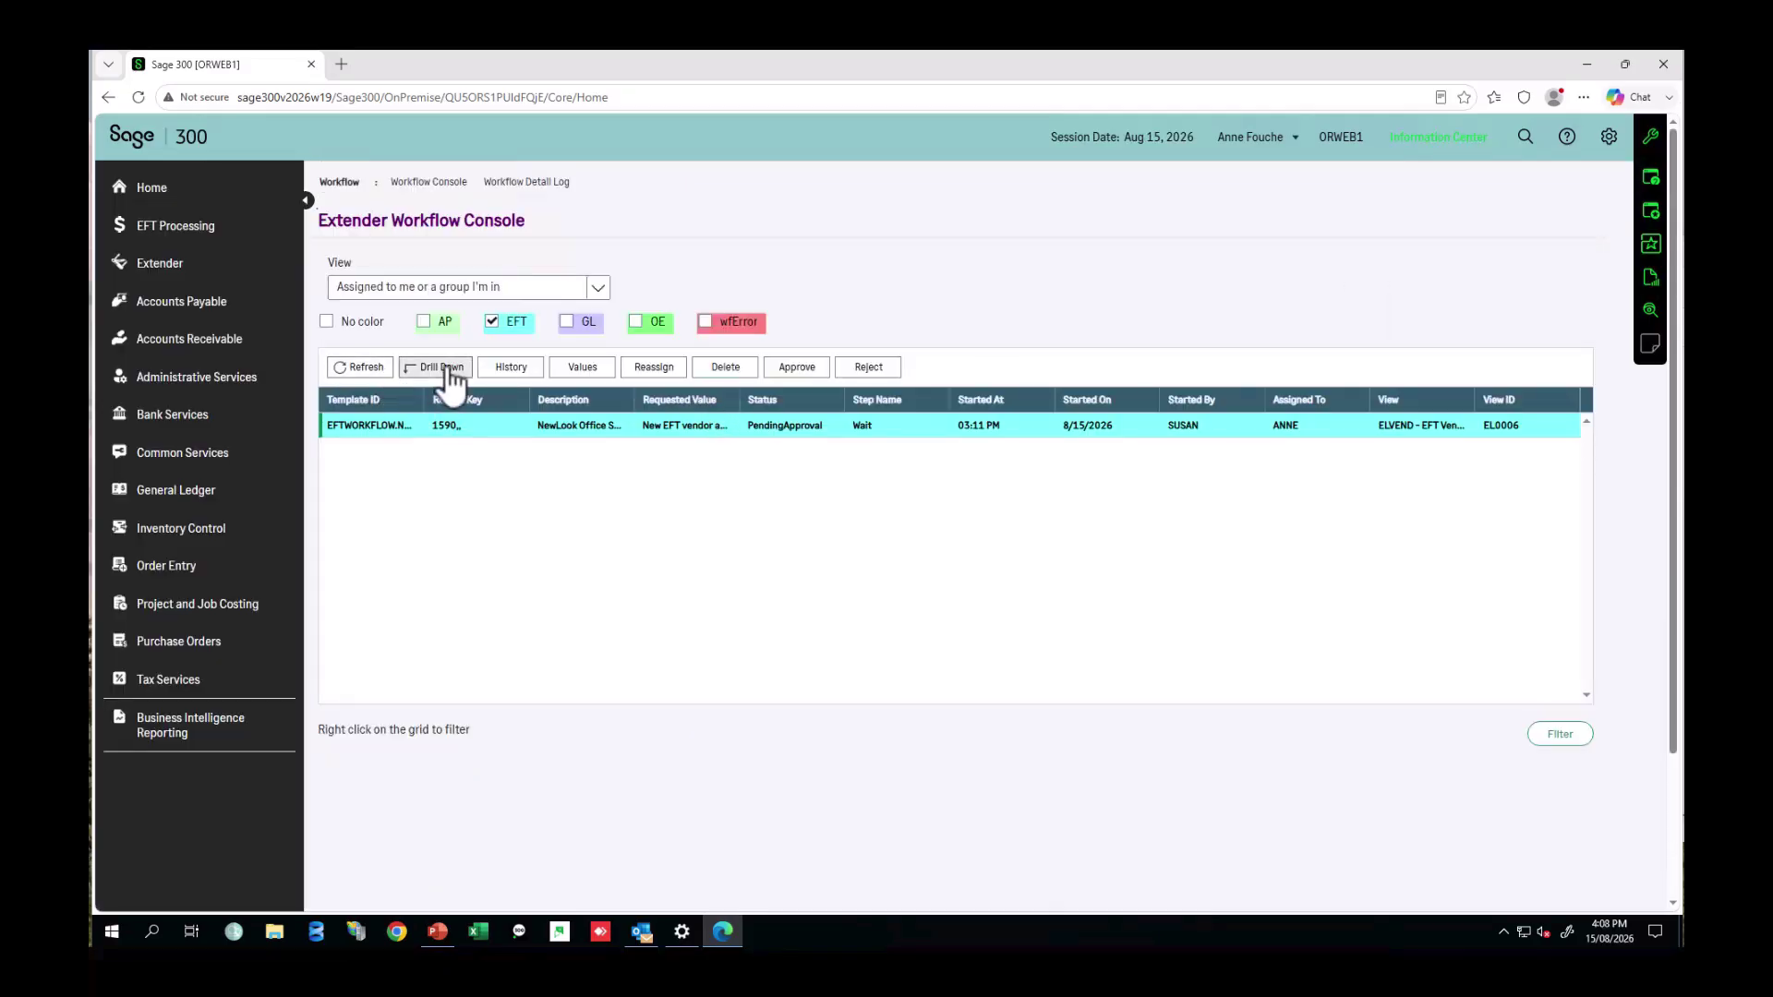
- Drill down from the same workflow to the A/P vendor record, check it, and return to the console
click(452, 371)
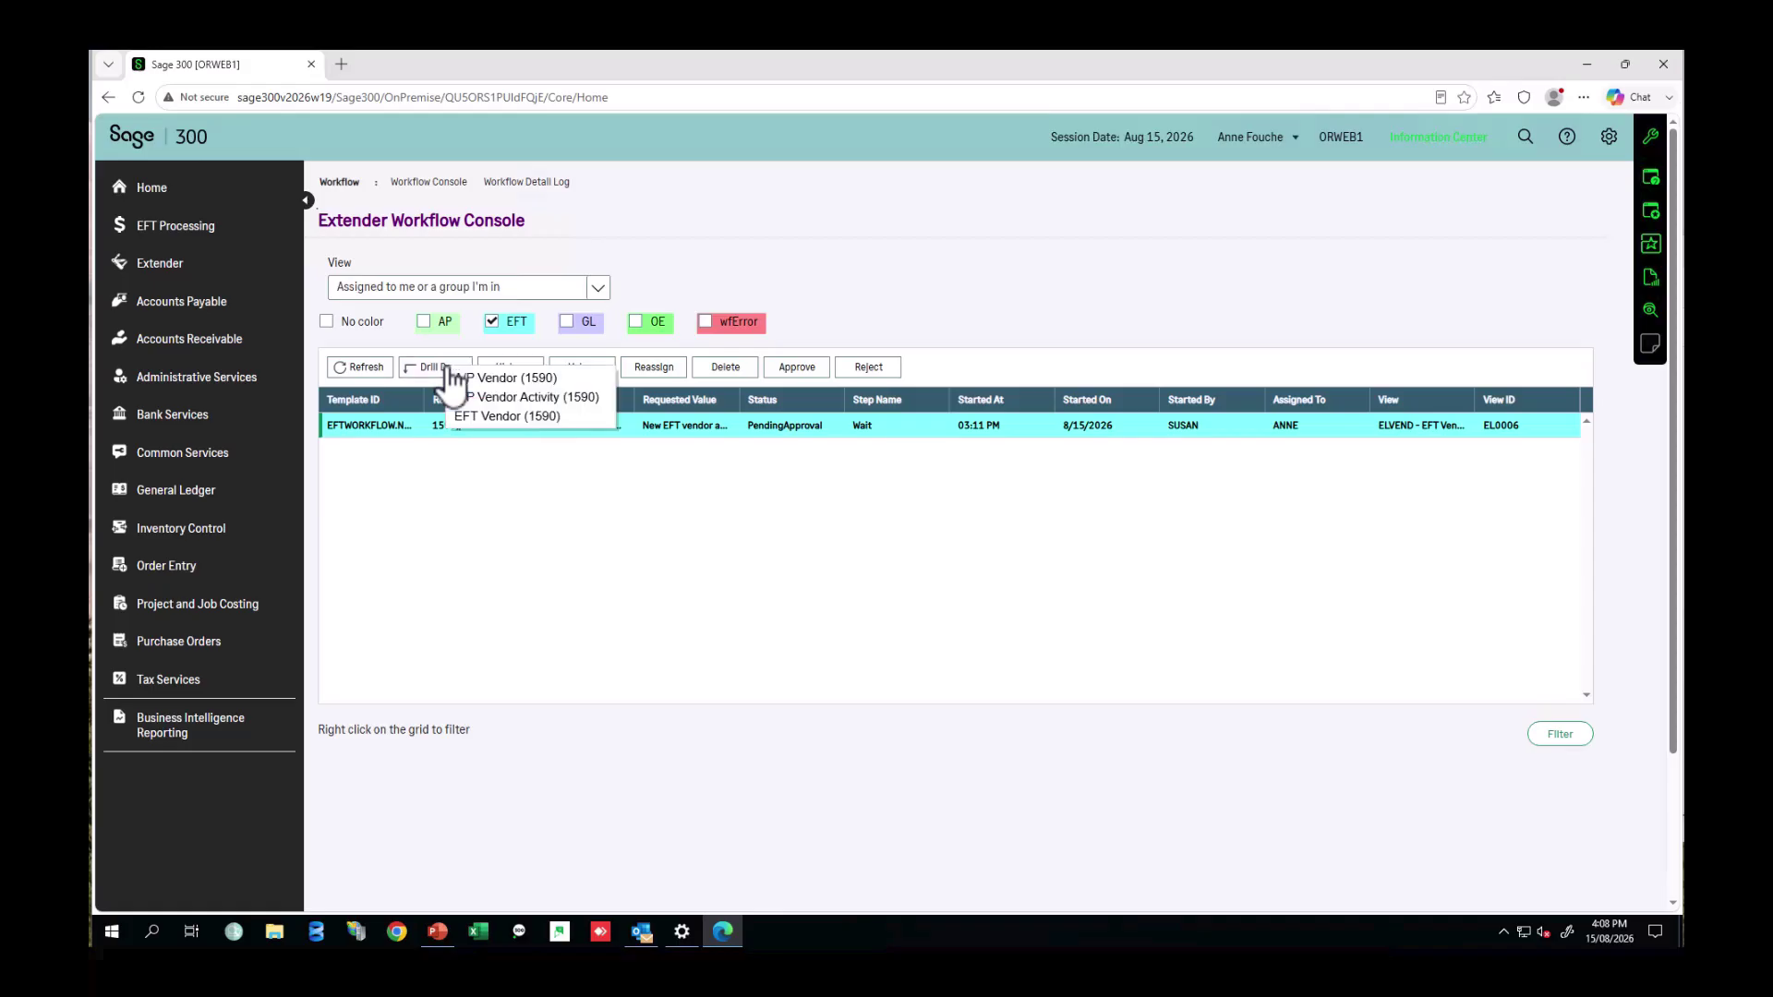
click(496, 380)
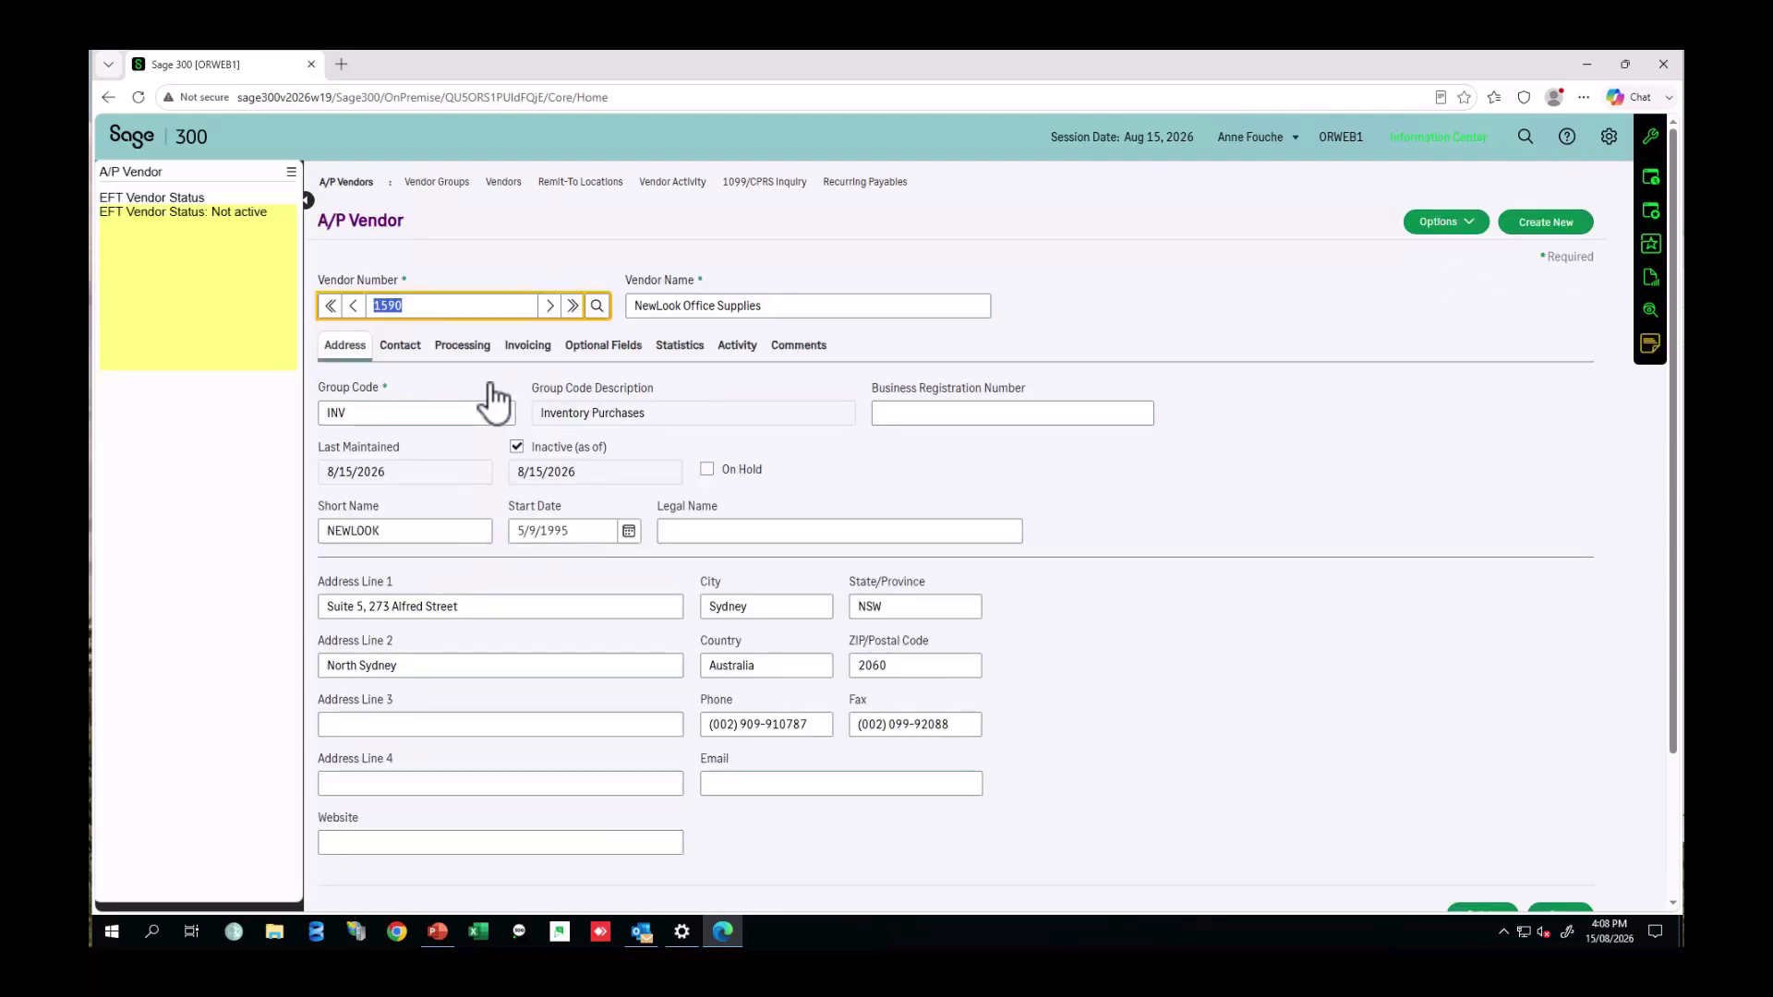
click(1651, 178)
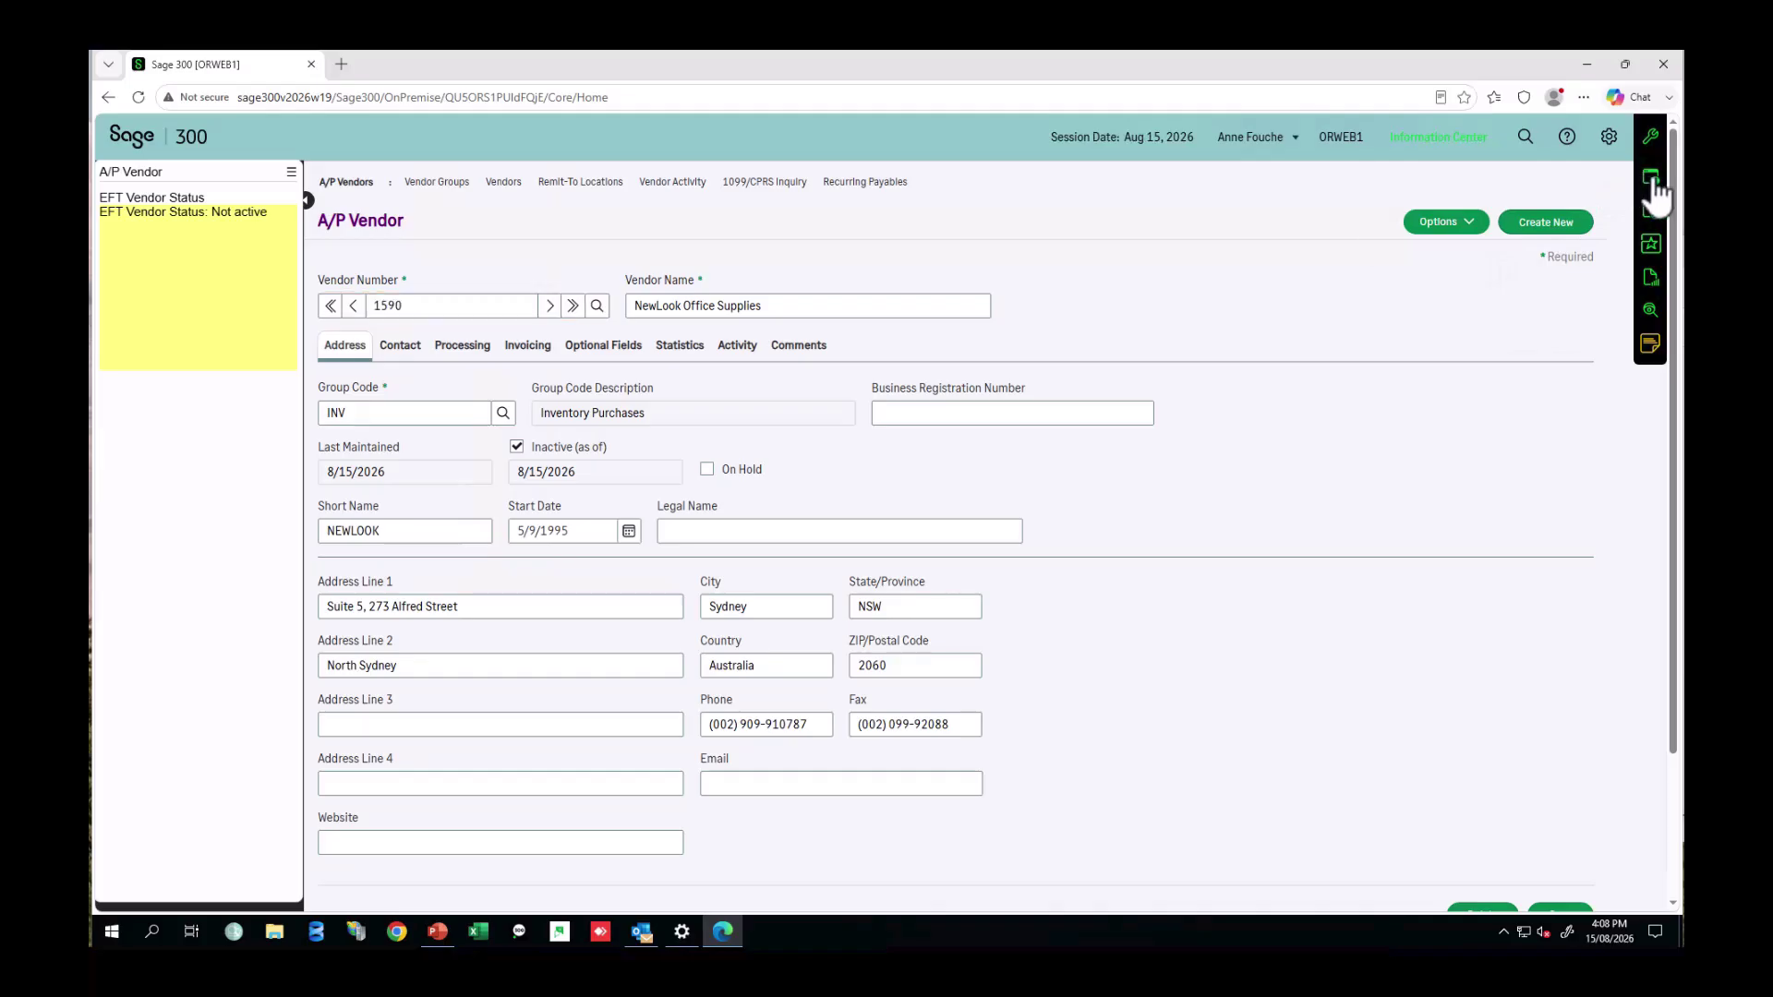
click(1558, 204)
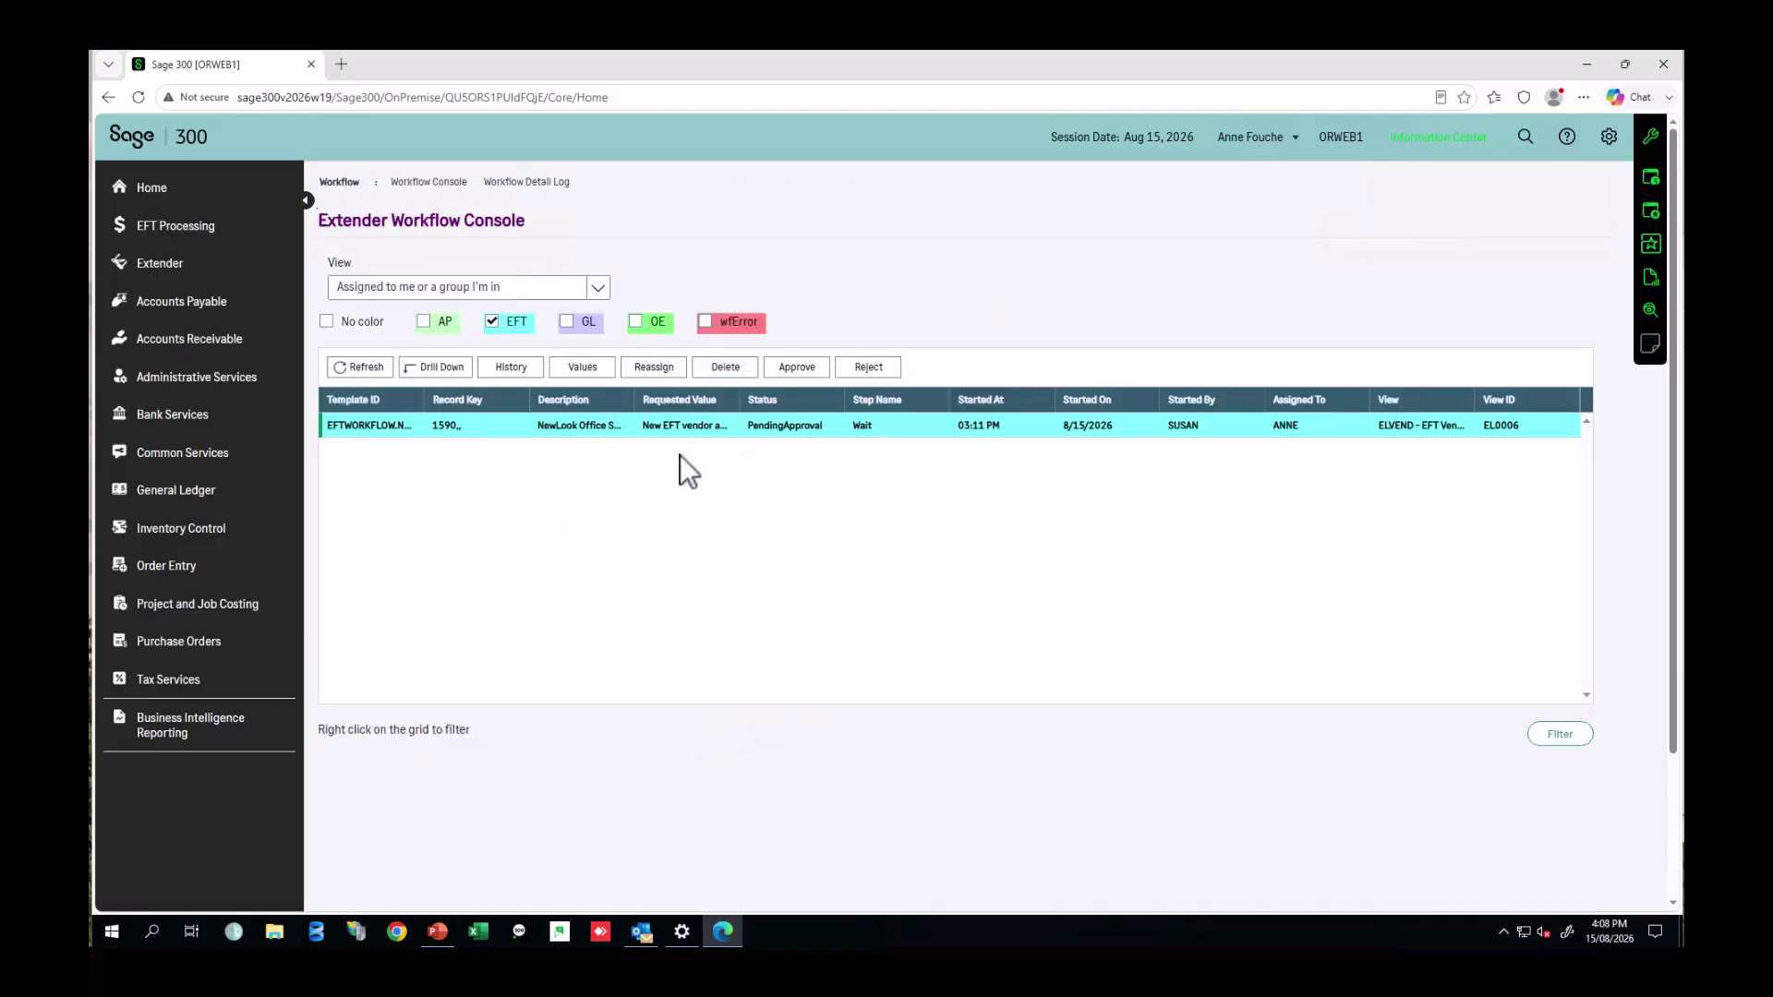
- Approve the pending NewLook Office Supplies EFT workflow with the approver's comment "ok as per email"
click(689, 424)
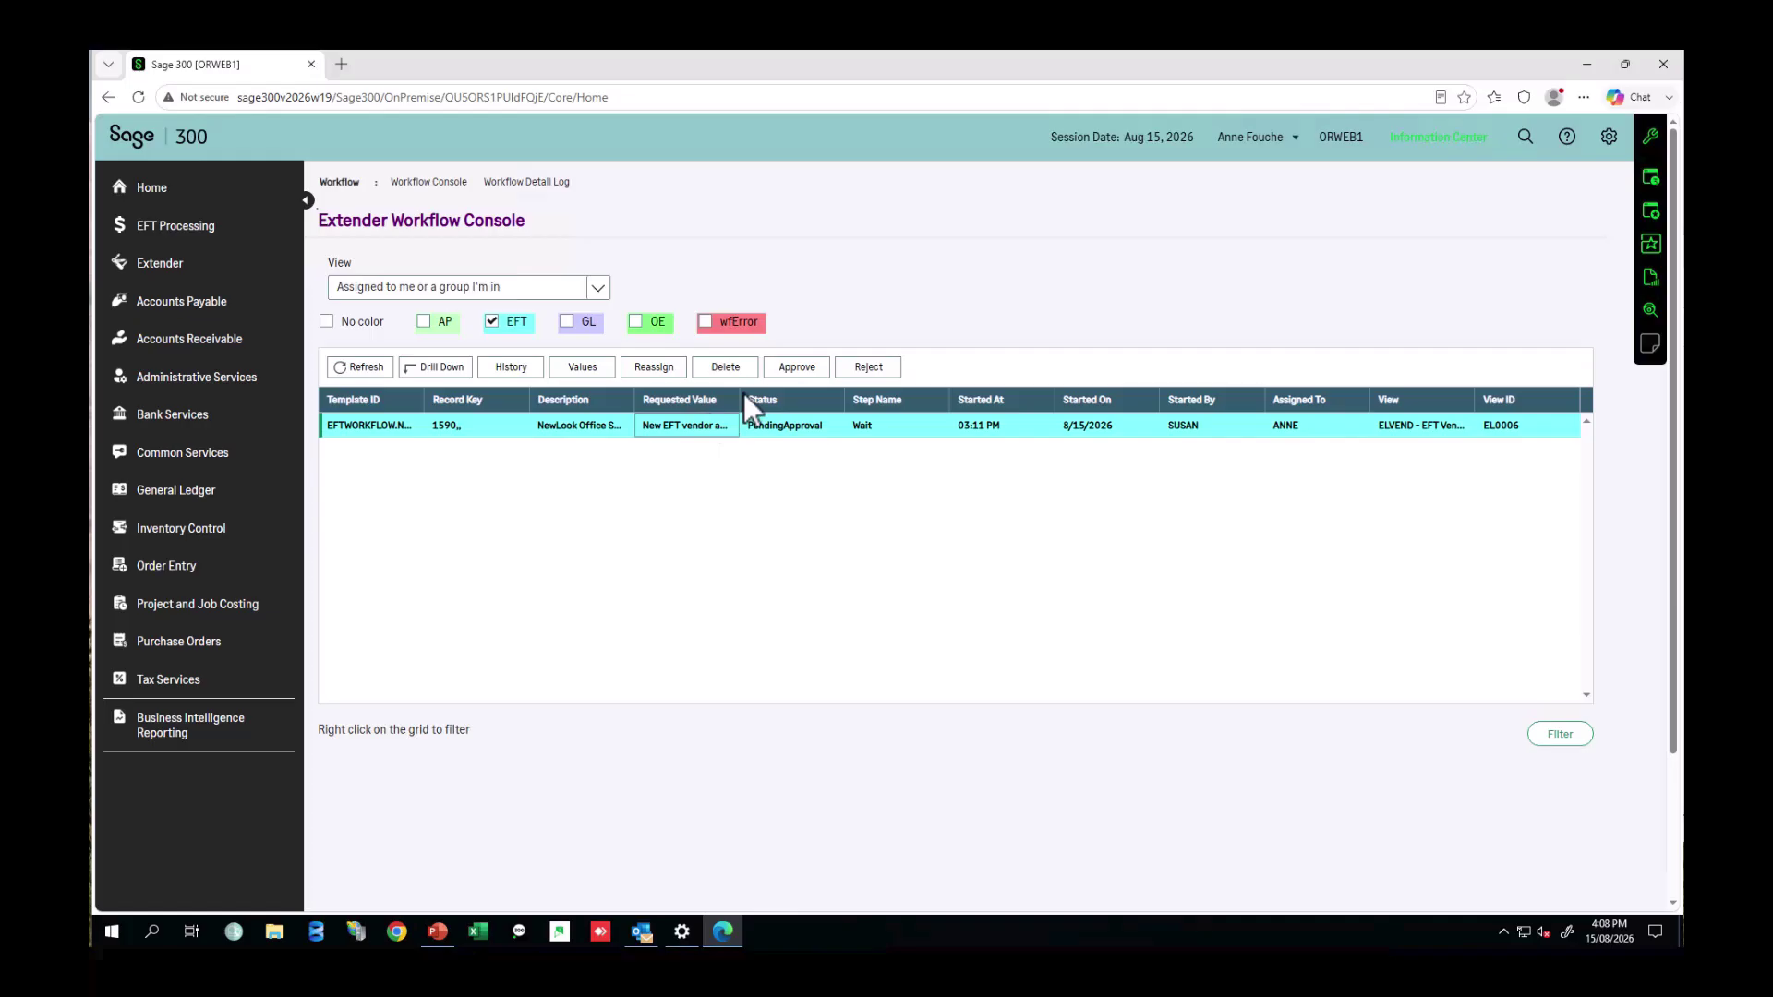
click(796, 369)
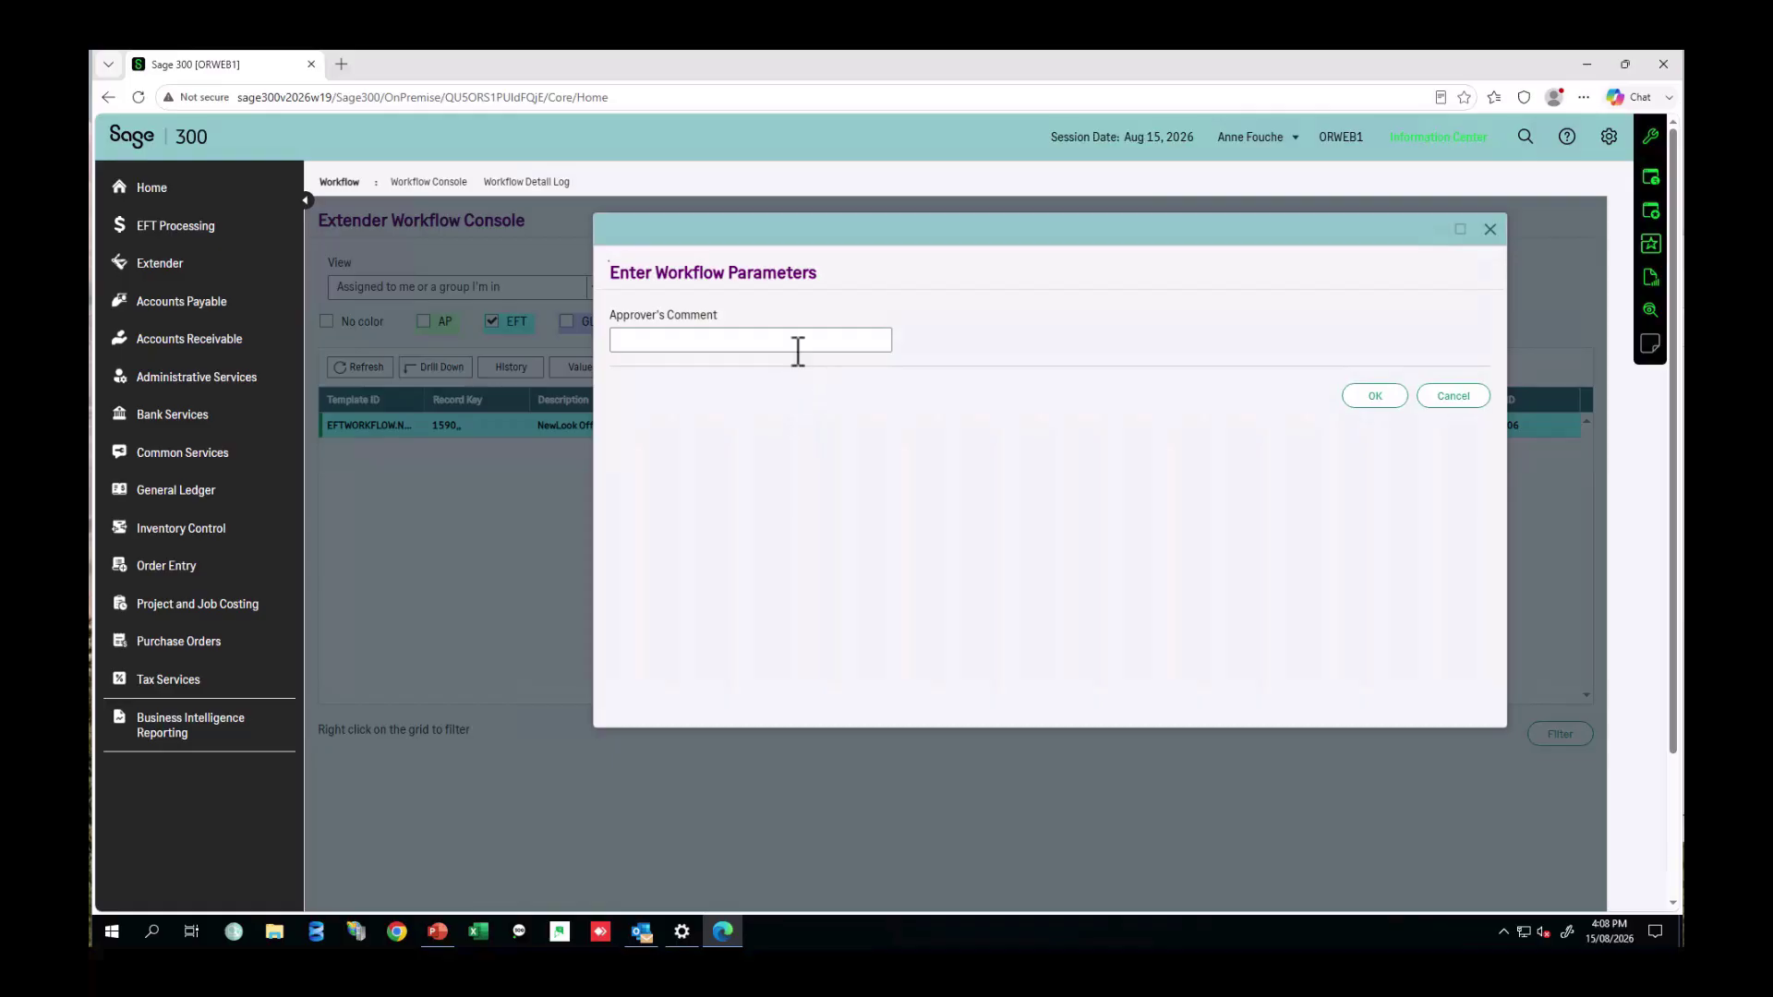
click(800, 338)
text(ok as p)
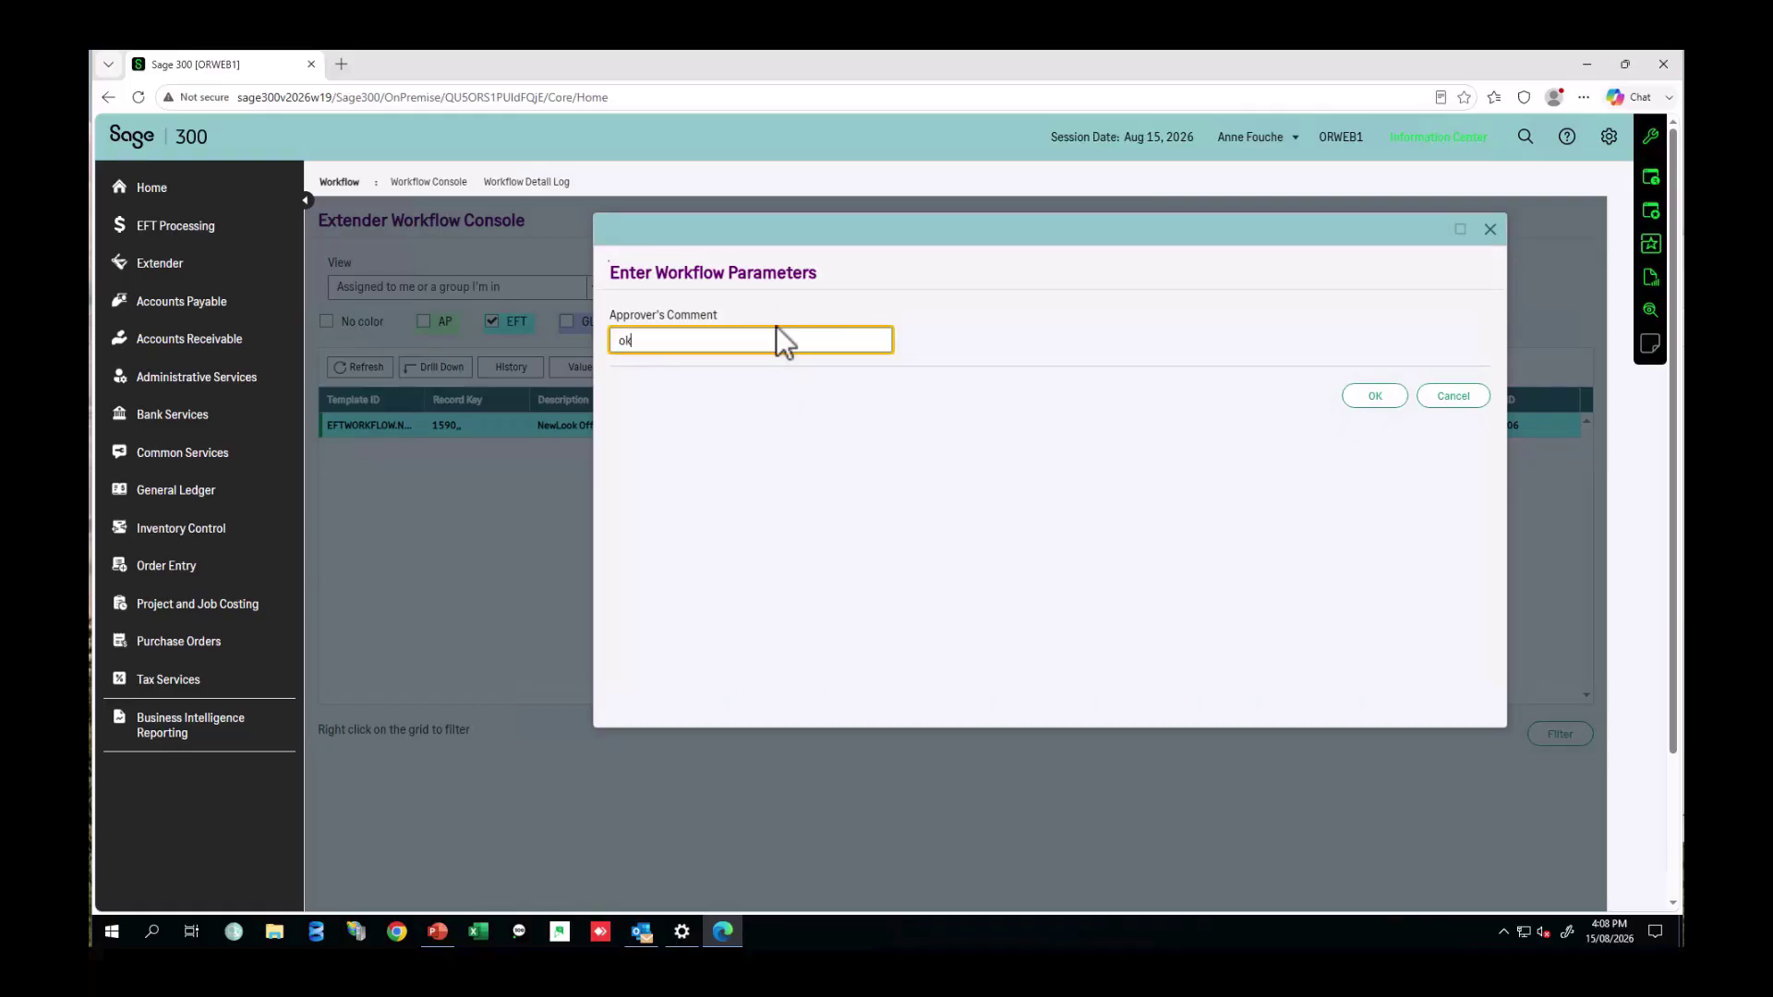
text(er email)
click(1367, 397)
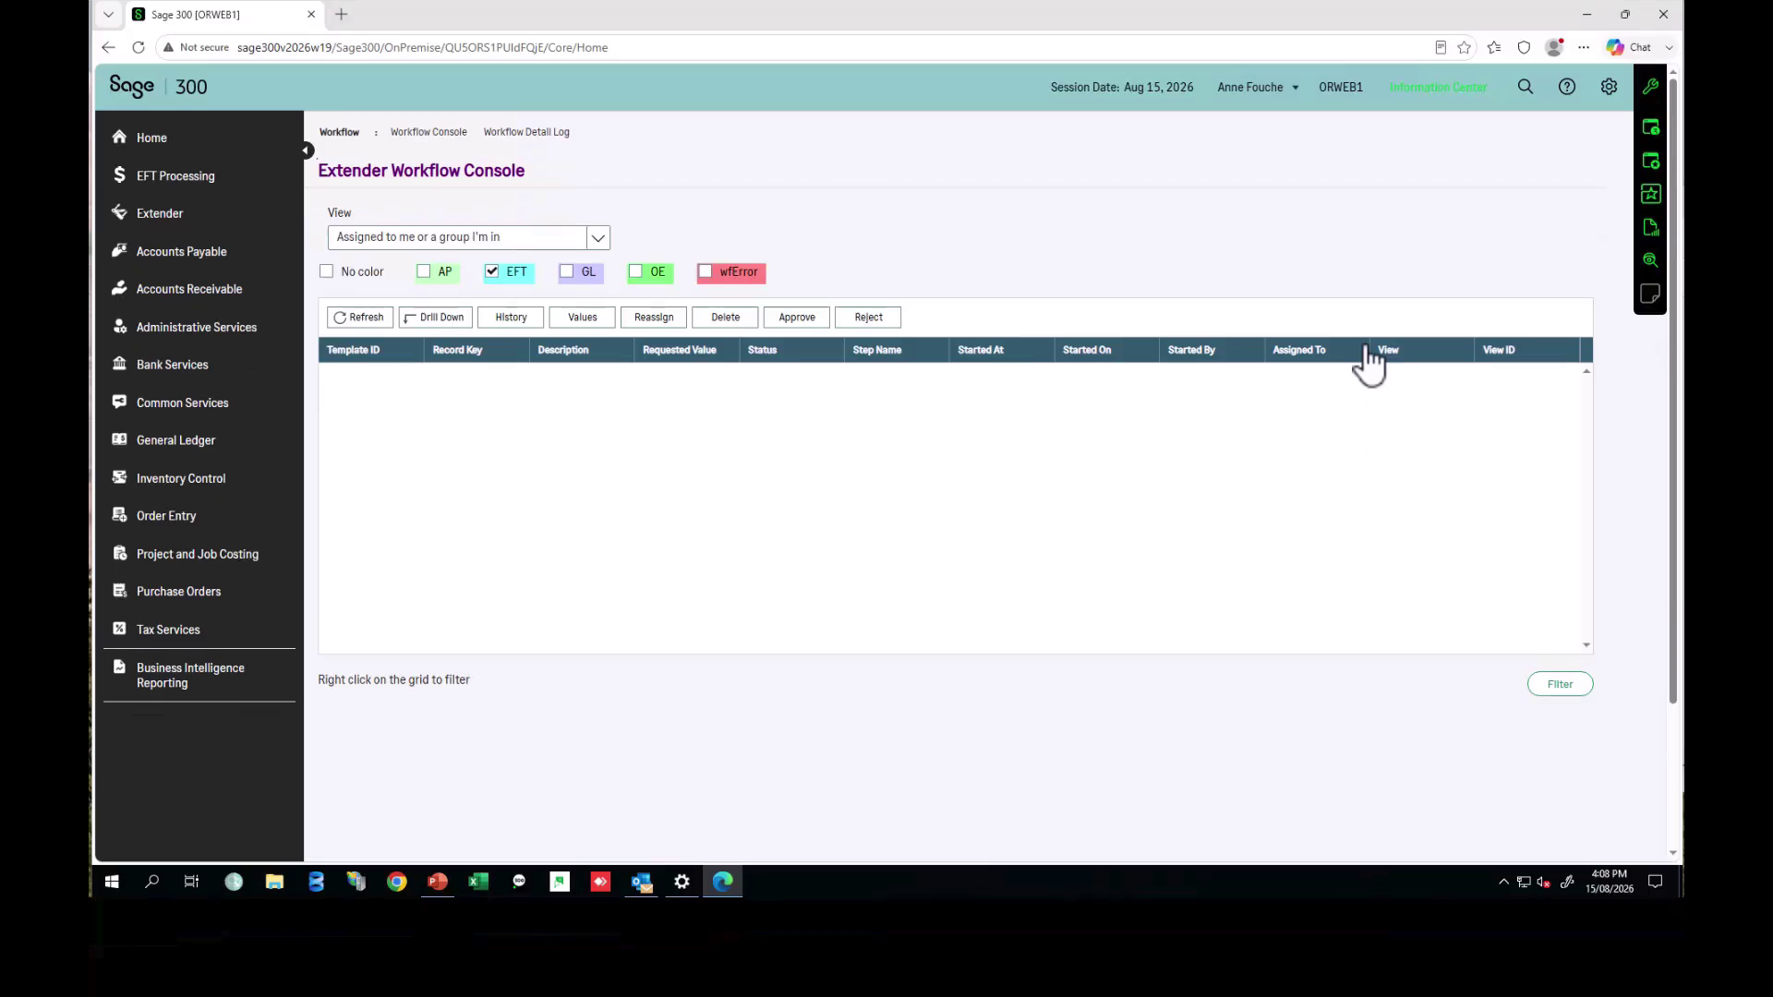
- Open the EFT Vendors setup record for NewLook Office Supplies, check its EFT vendor status, and close it
mouse_move(149, 182)
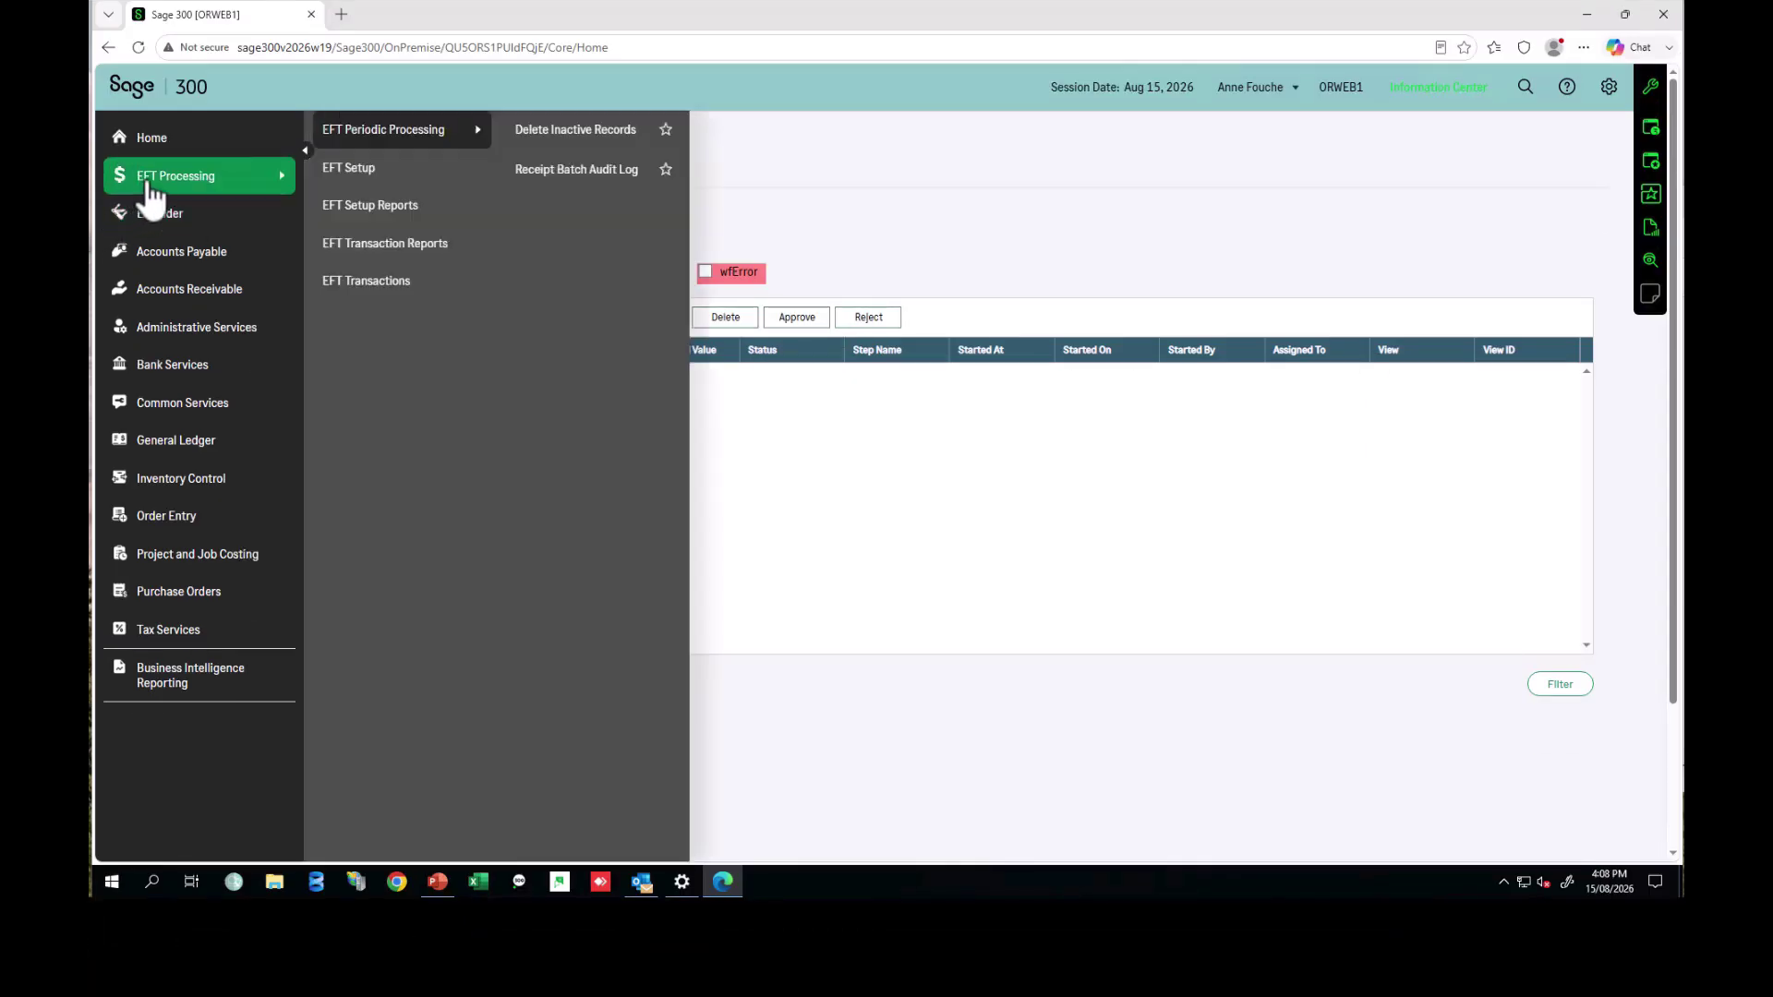
mouse_move(446, 174)
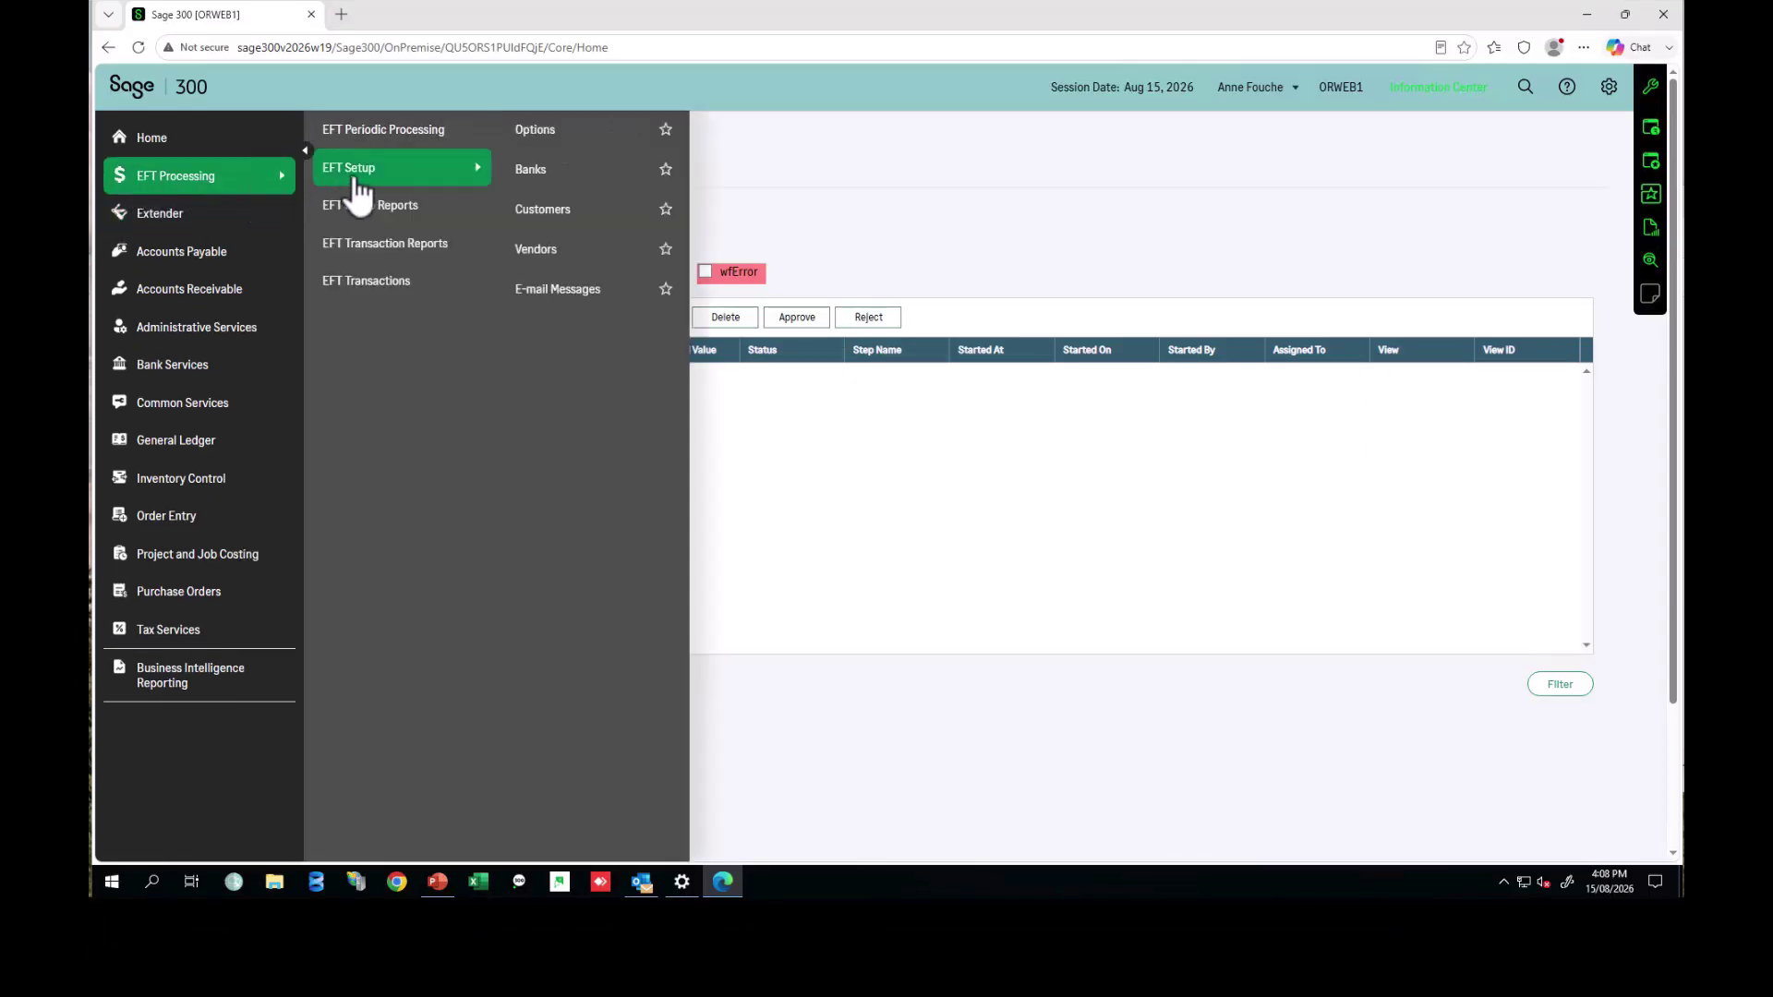
click(552, 247)
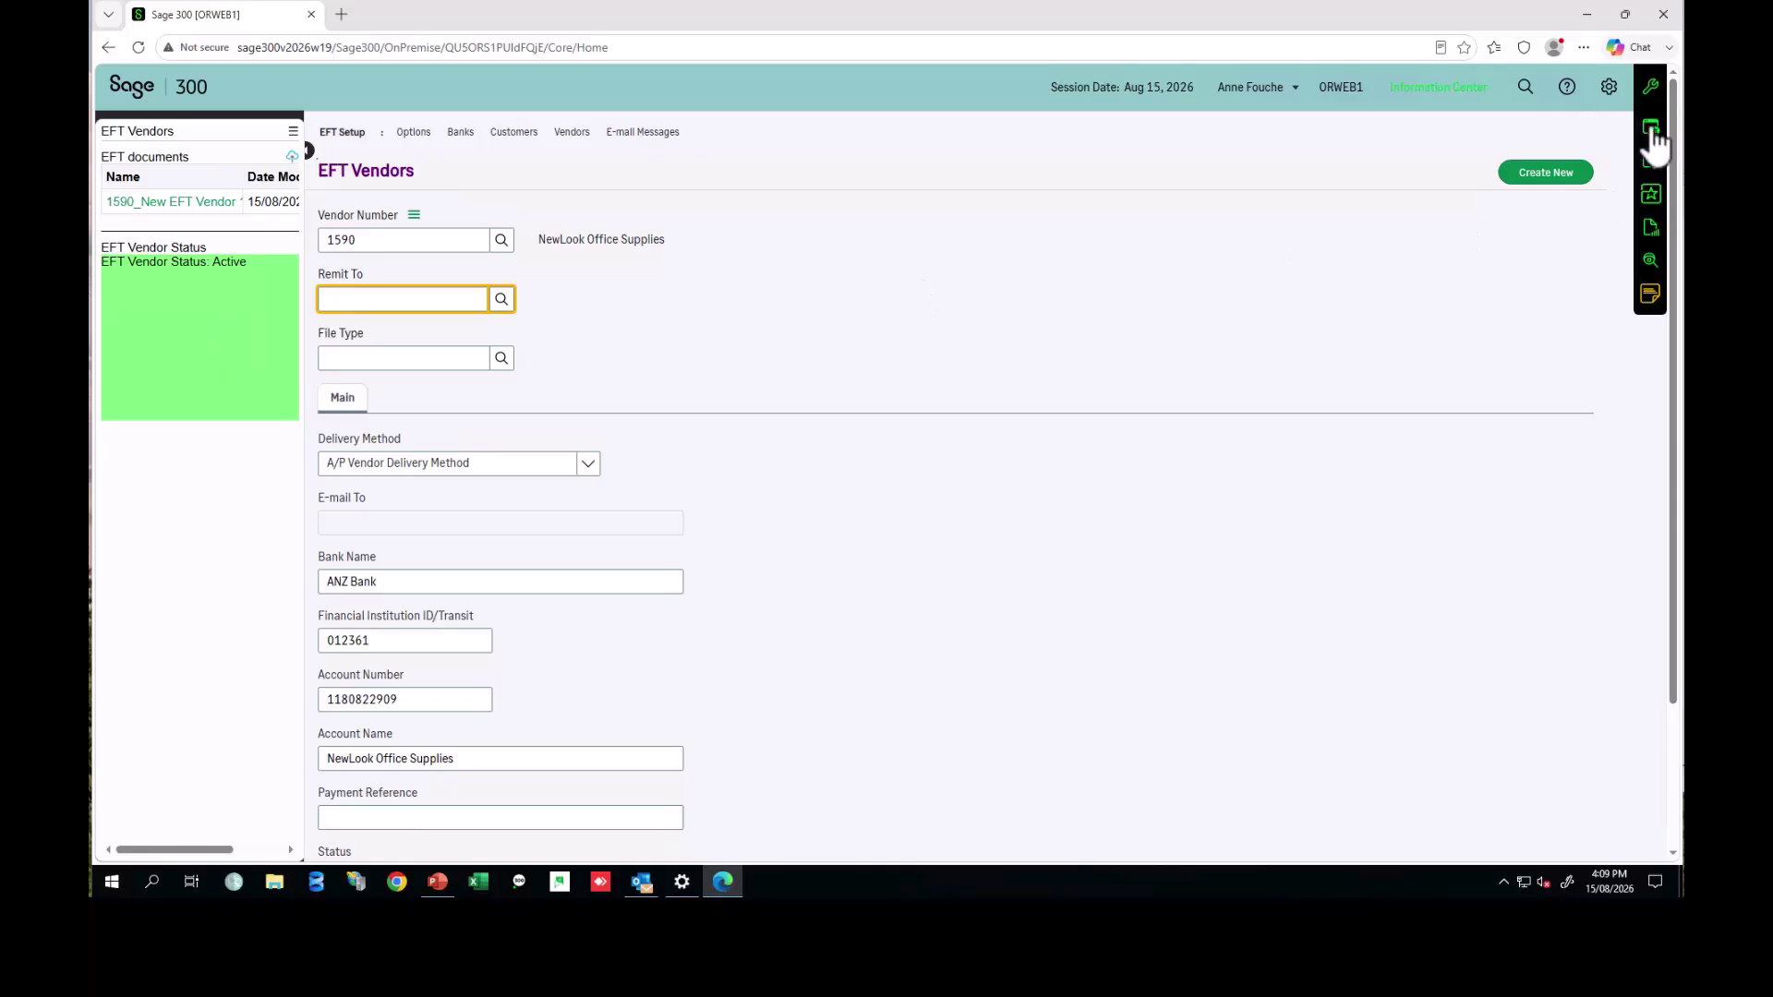
click(1651, 129)
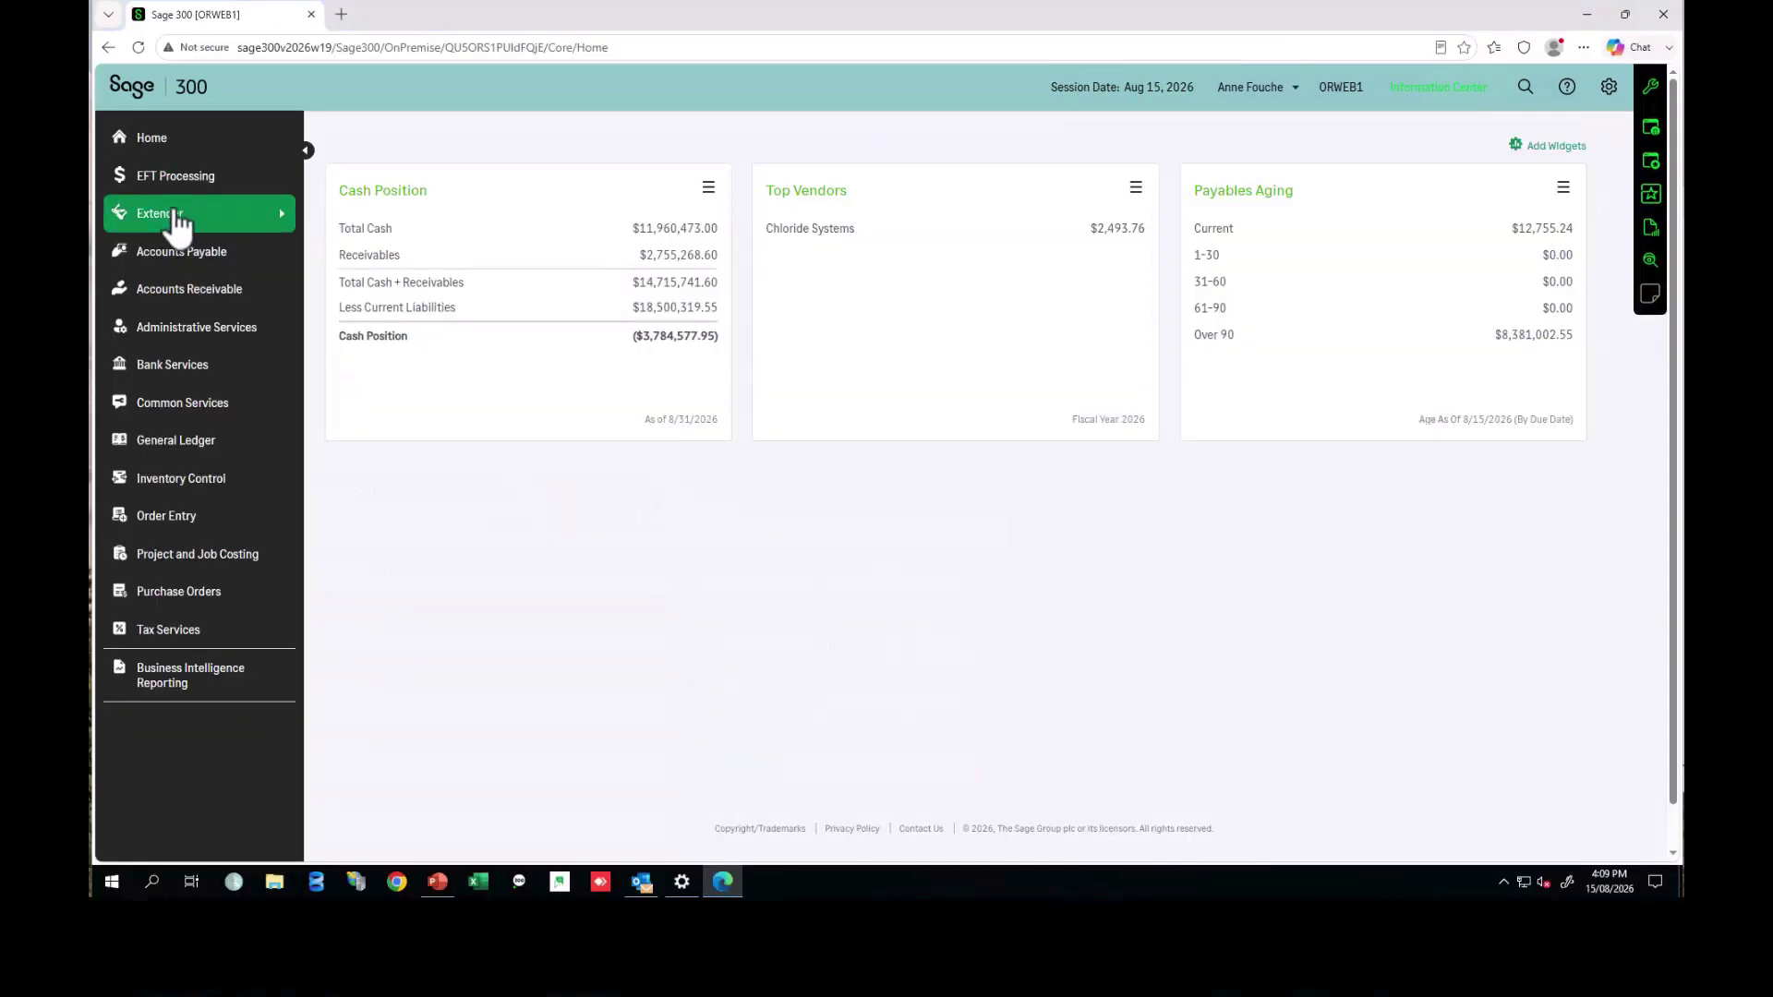
- In the Extender Workflow Detail Log, review the new EFT vendor entries and view the approval entry's workflow values
click(171, 222)
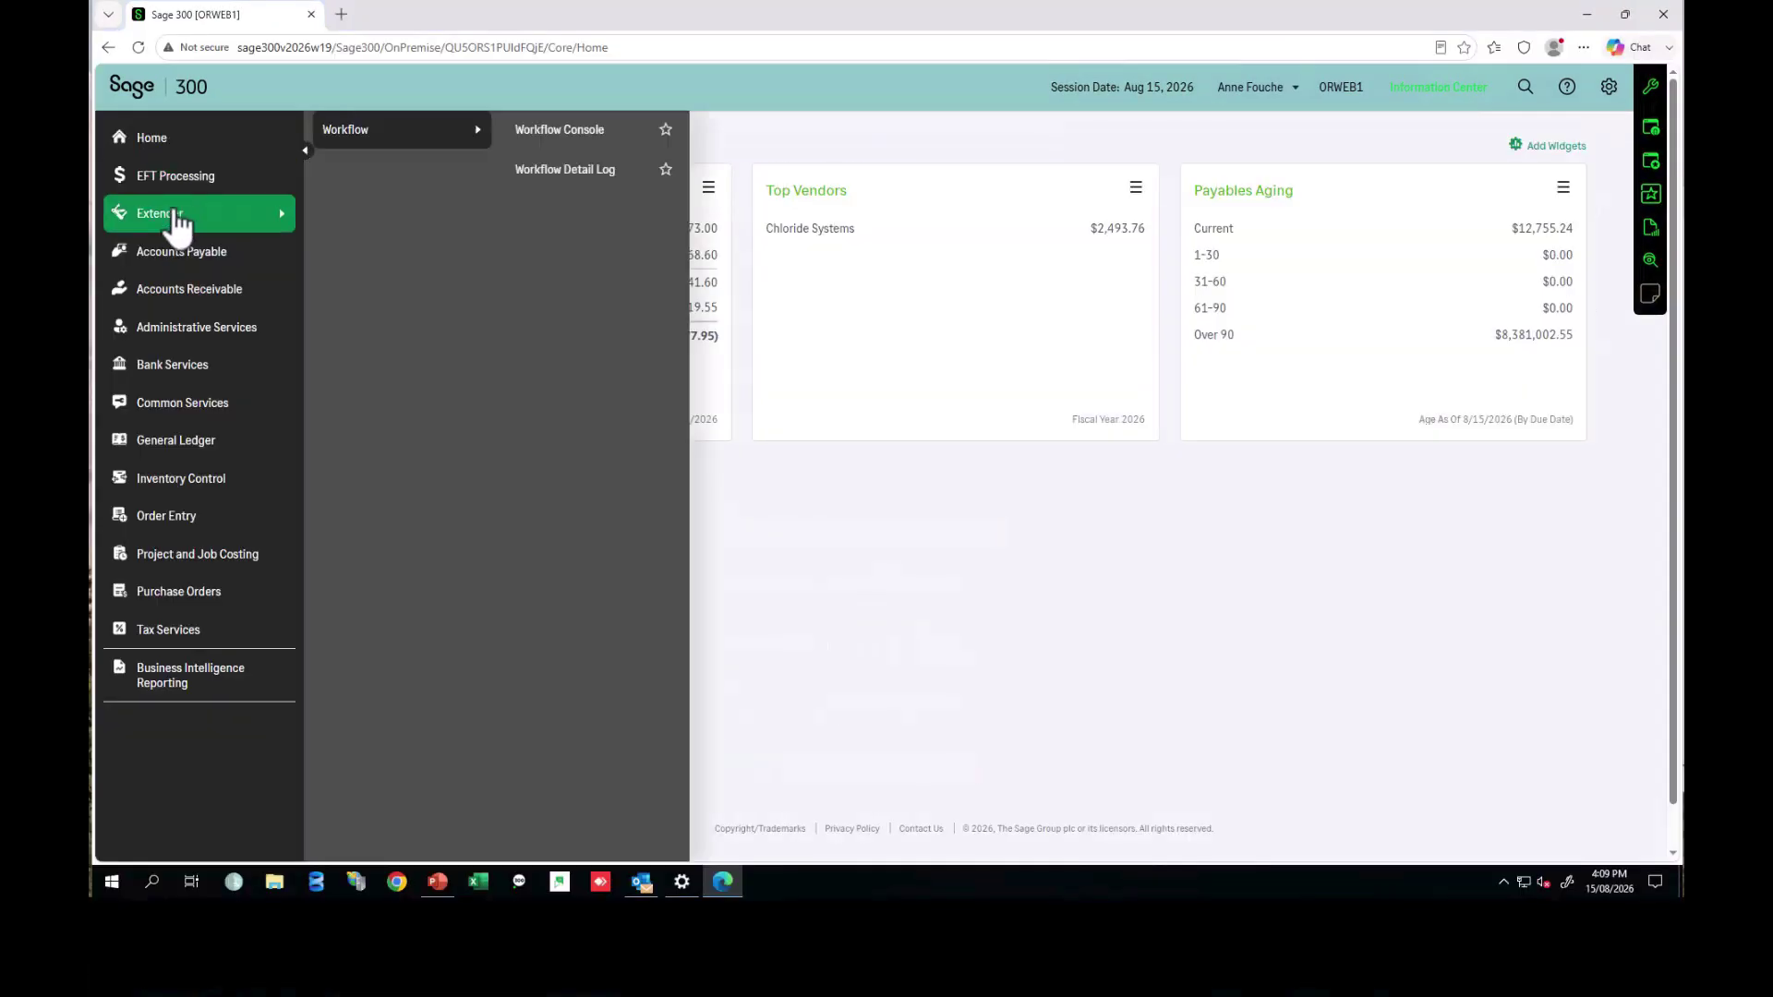
click(567, 171)
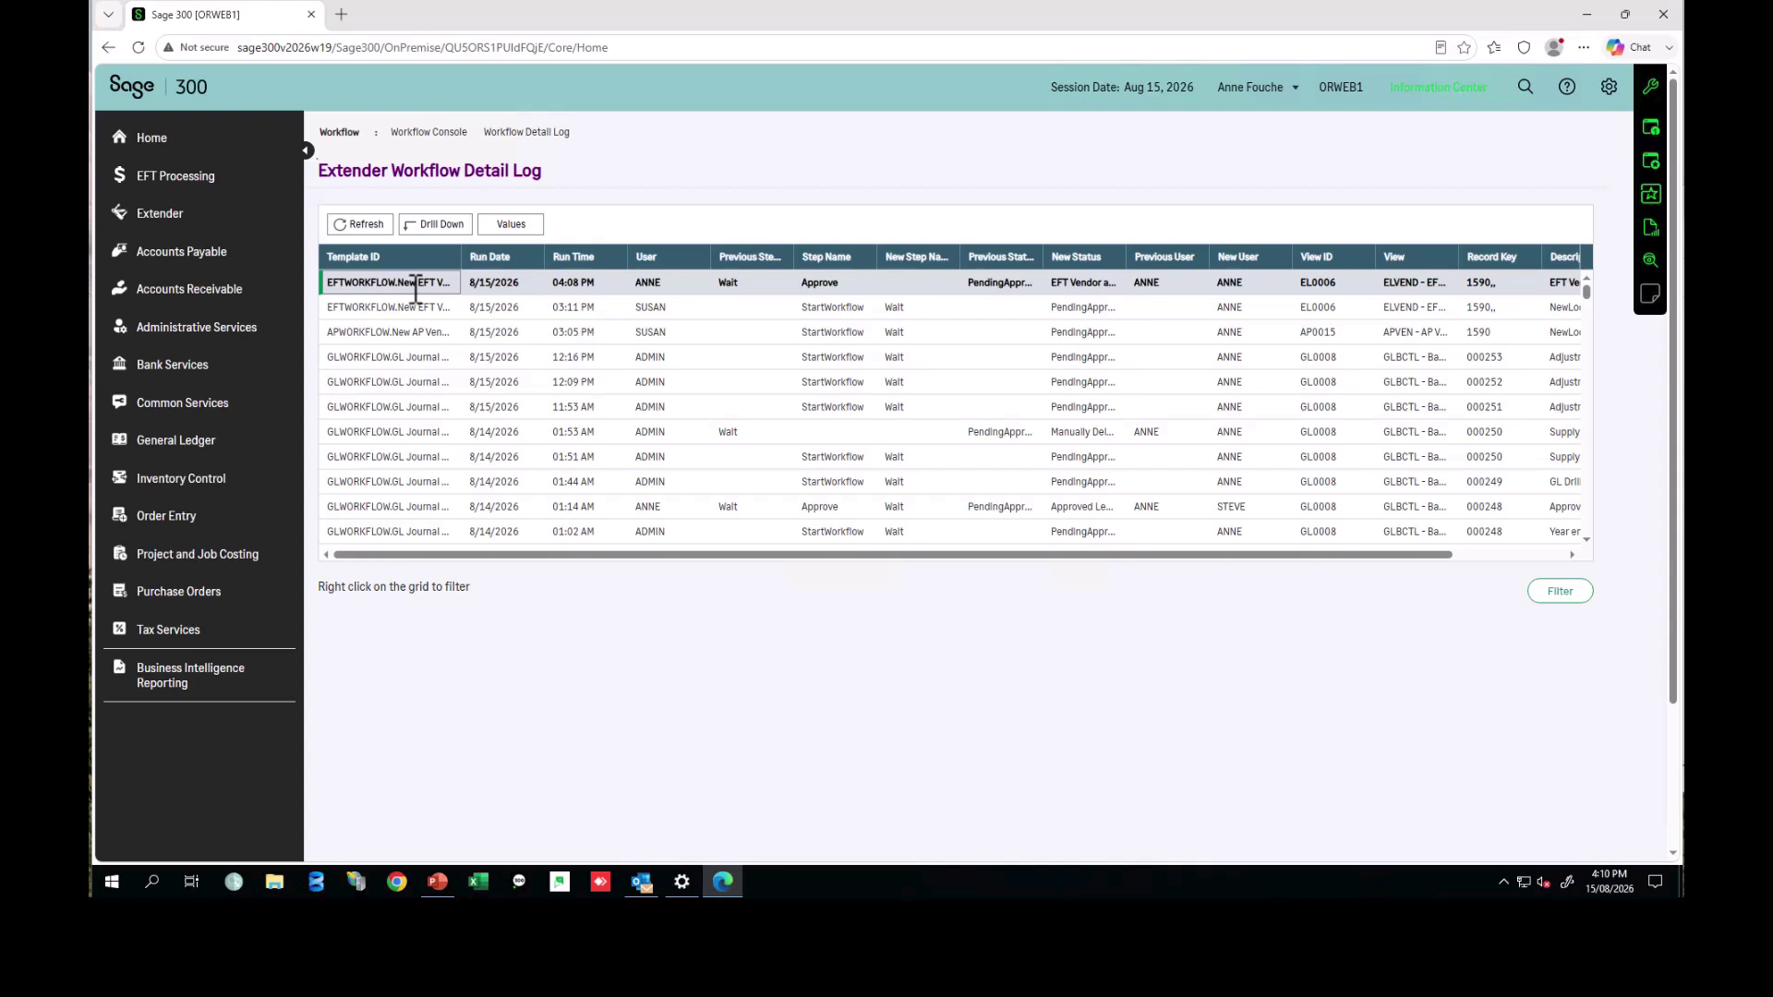
click(370, 310)
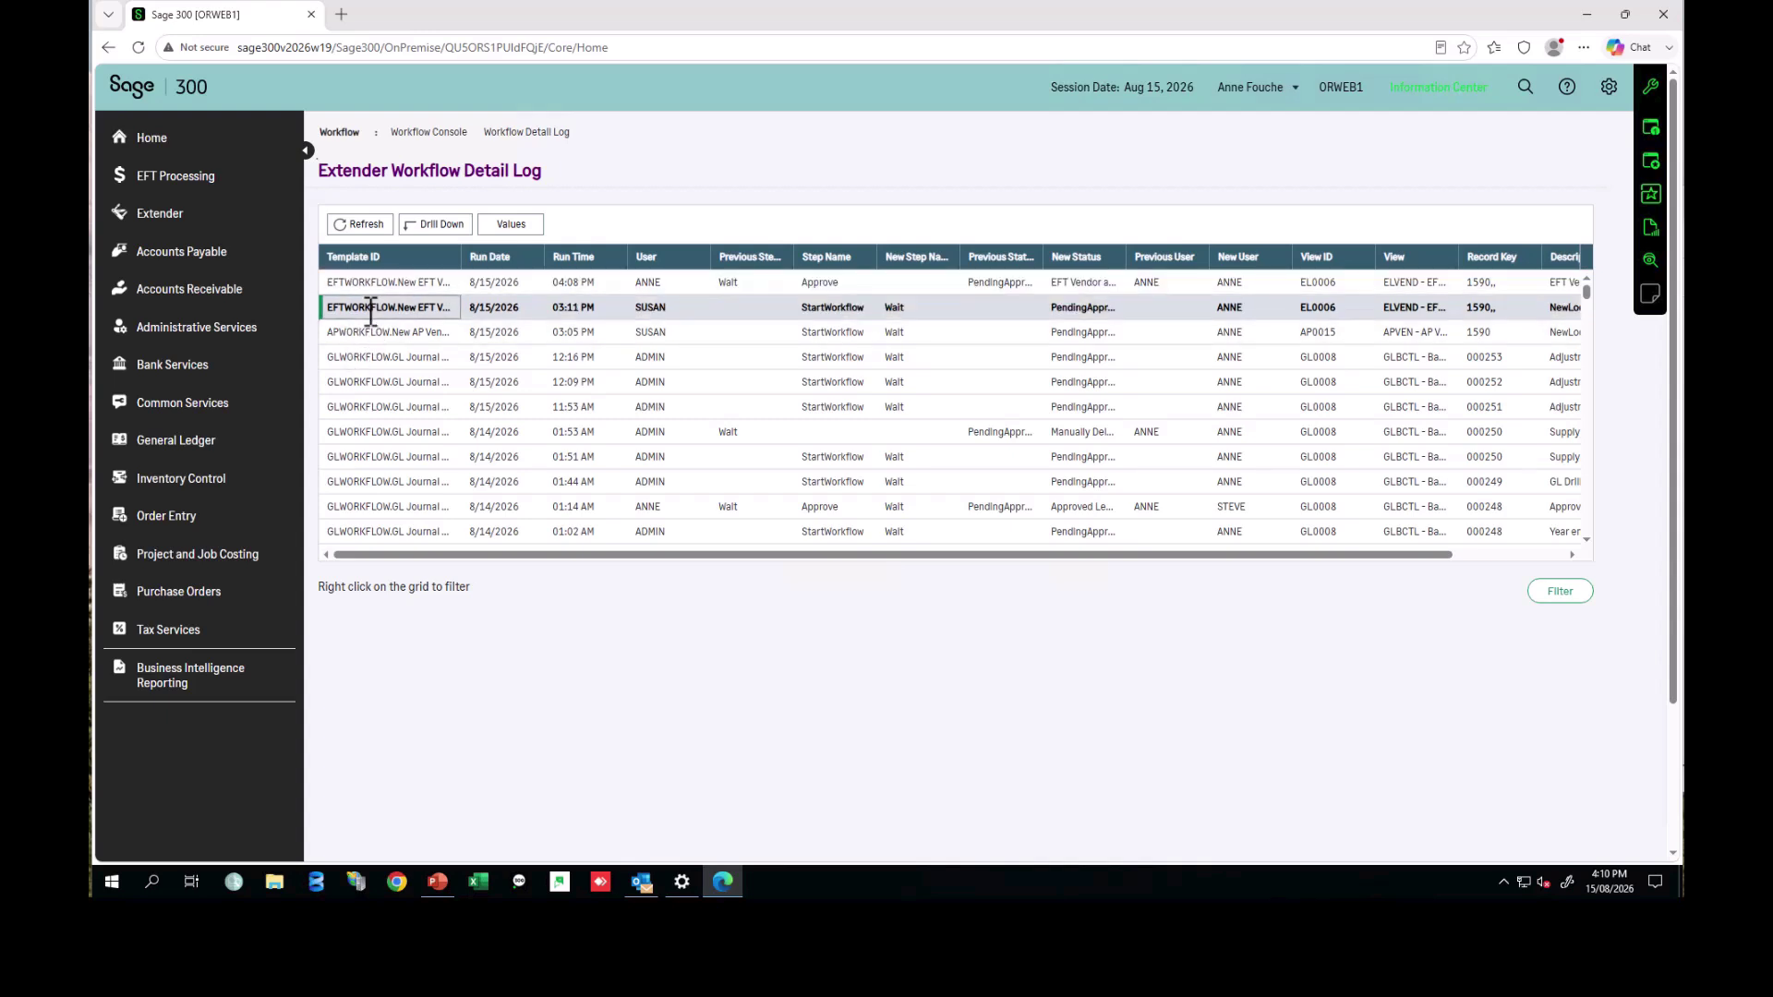
click(665, 314)
click(665, 286)
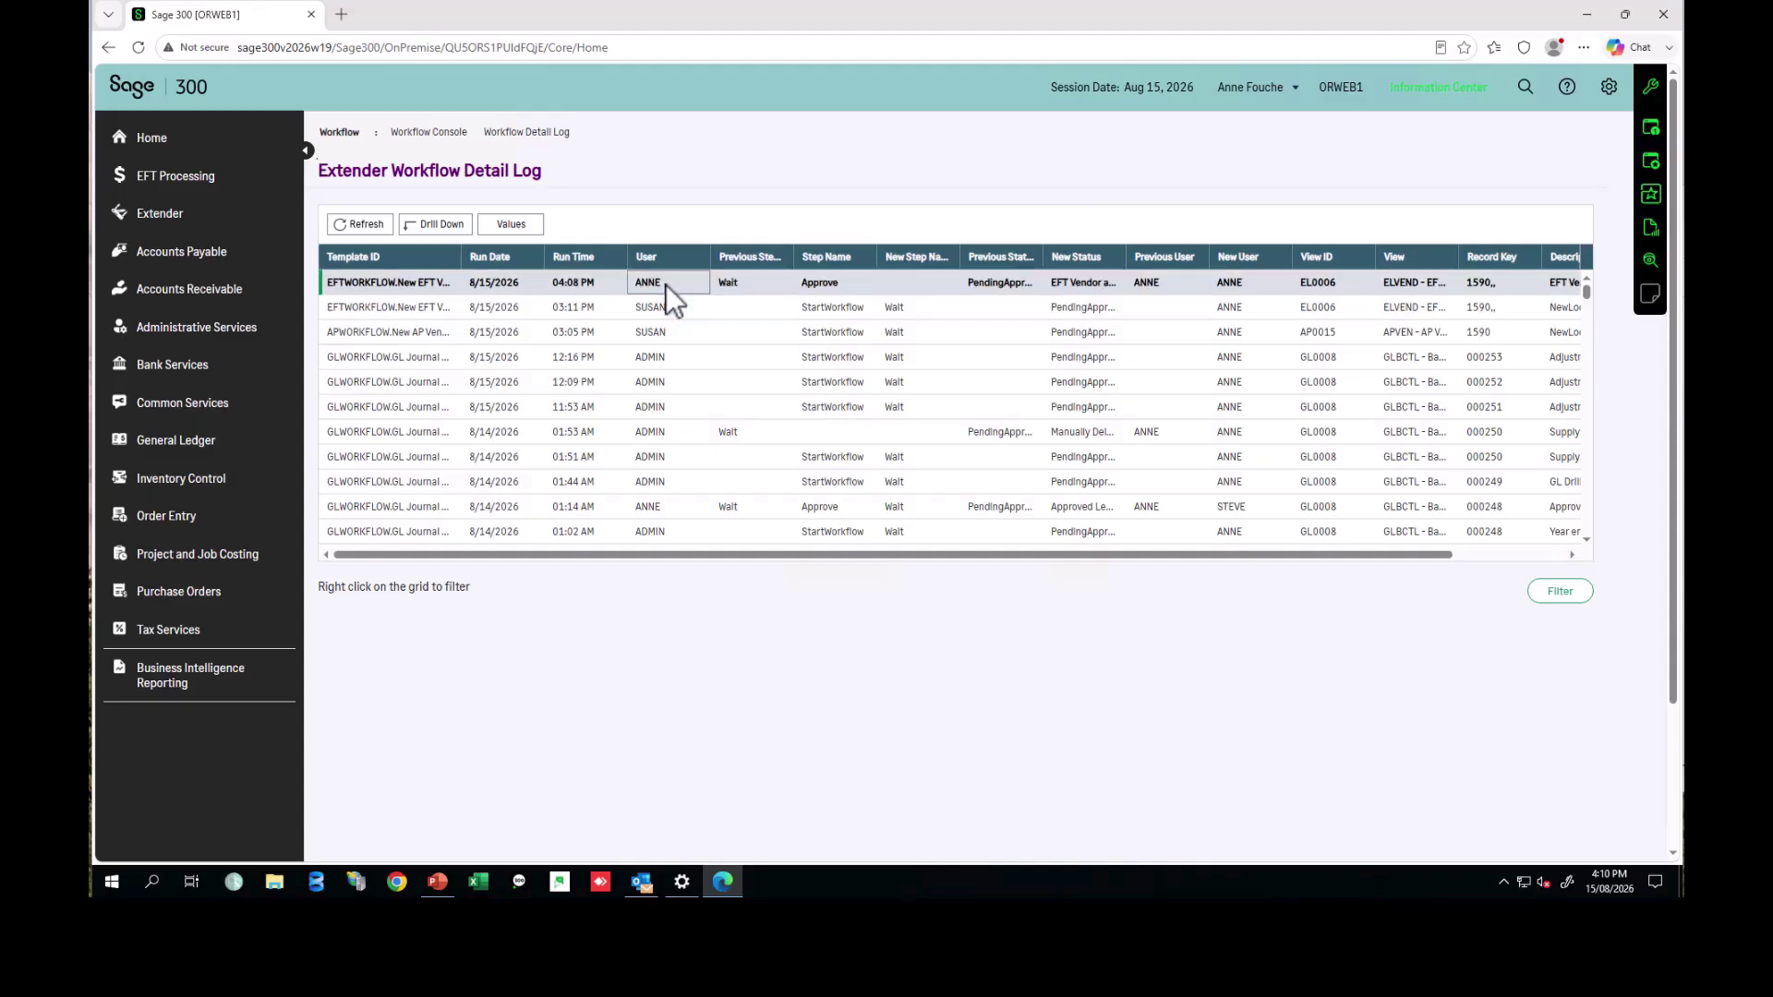
click(508, 227)
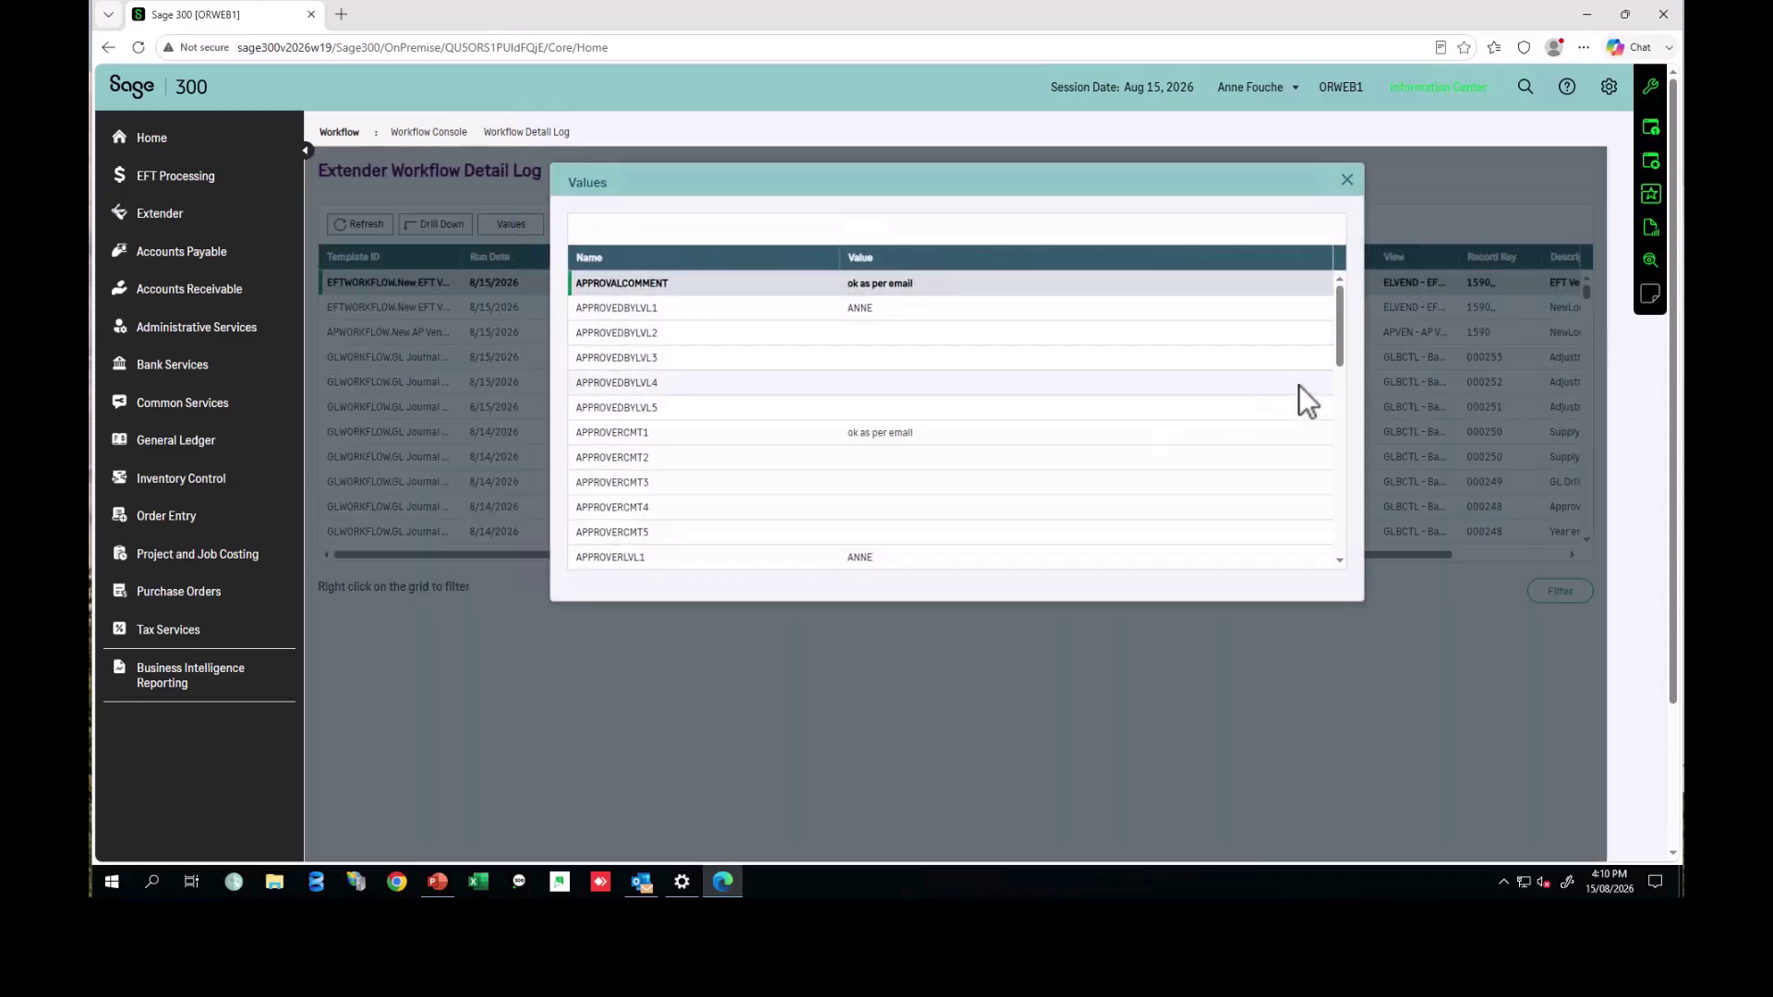
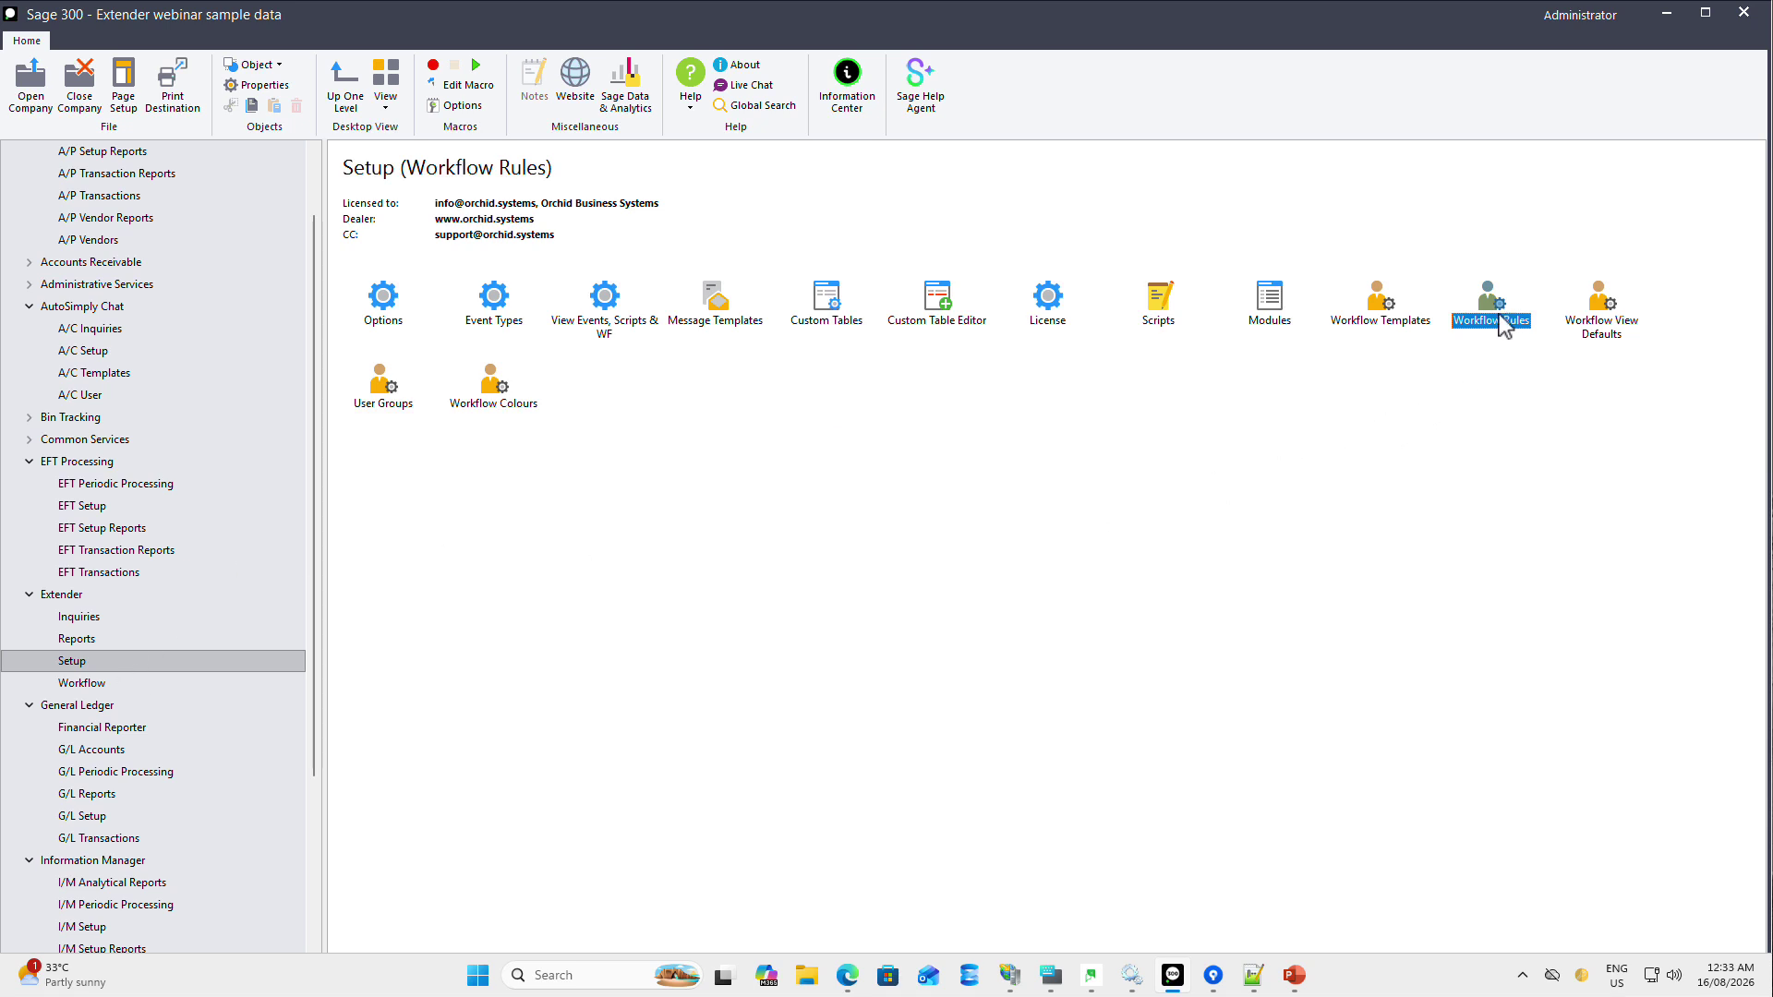
- In the Sage 300 desktop, open Extender Workflow Rules and load the OEWORKFLOW.SALES ORDER APPROVAL rule set
double_click(1446, 326)
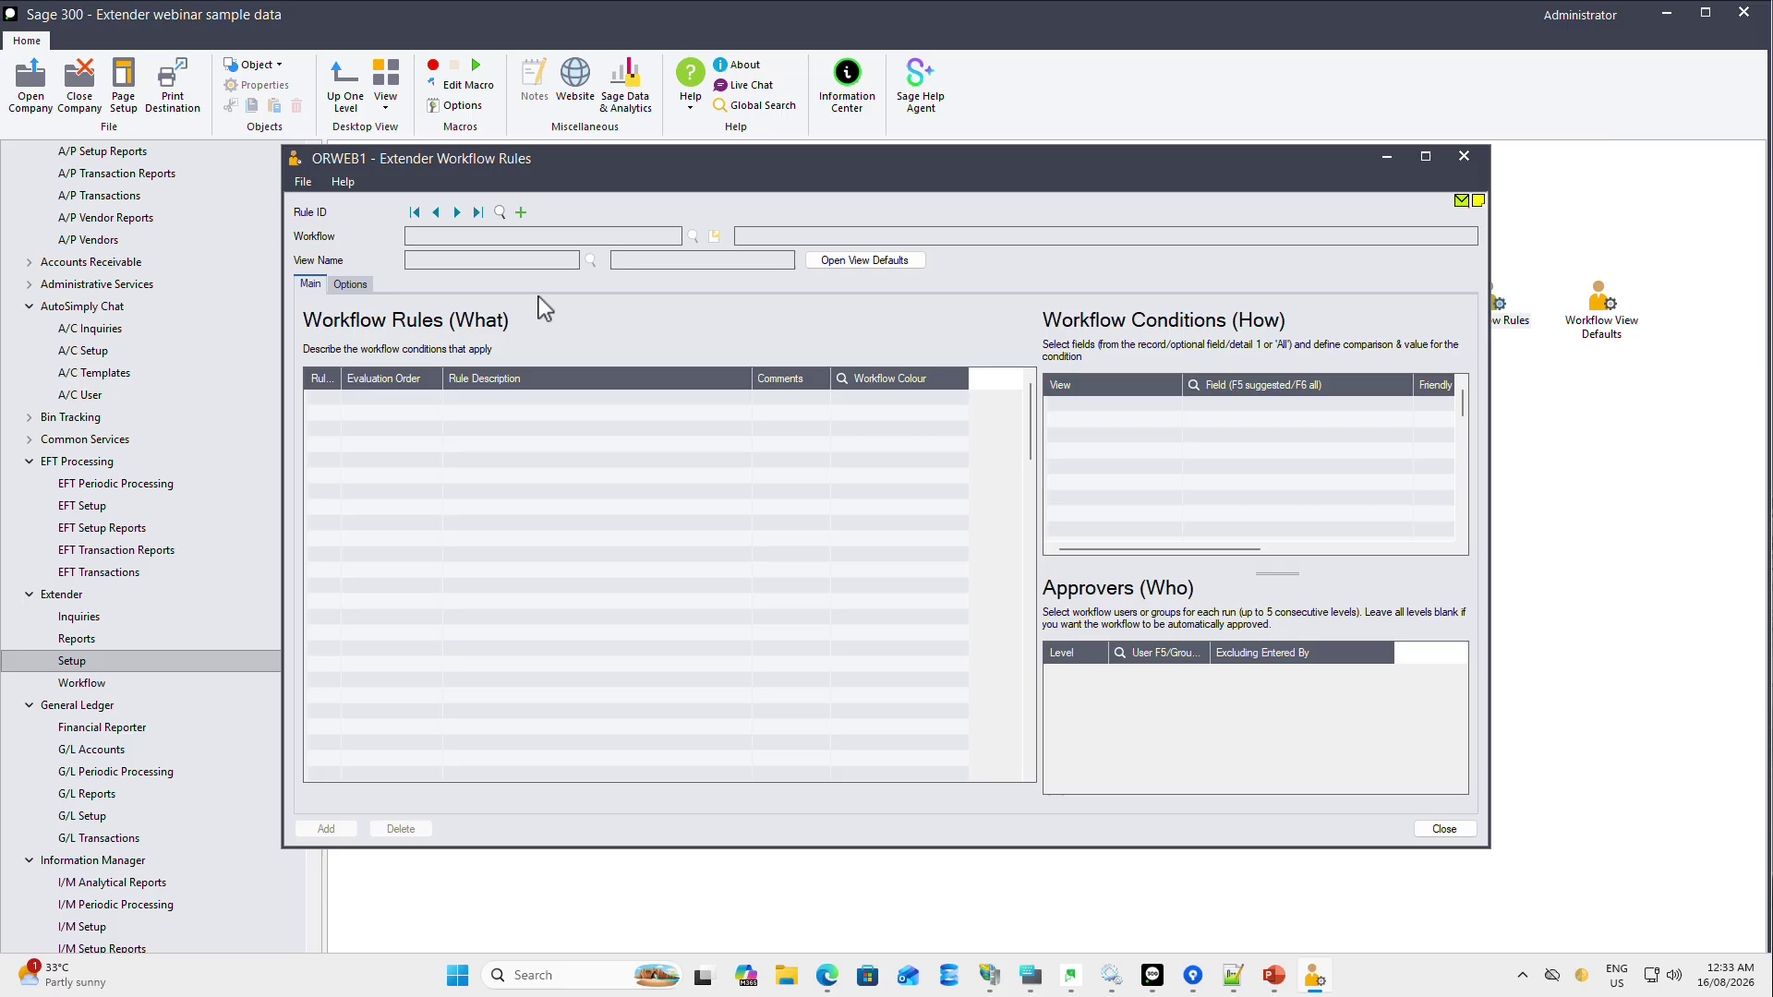
click(500, 212)
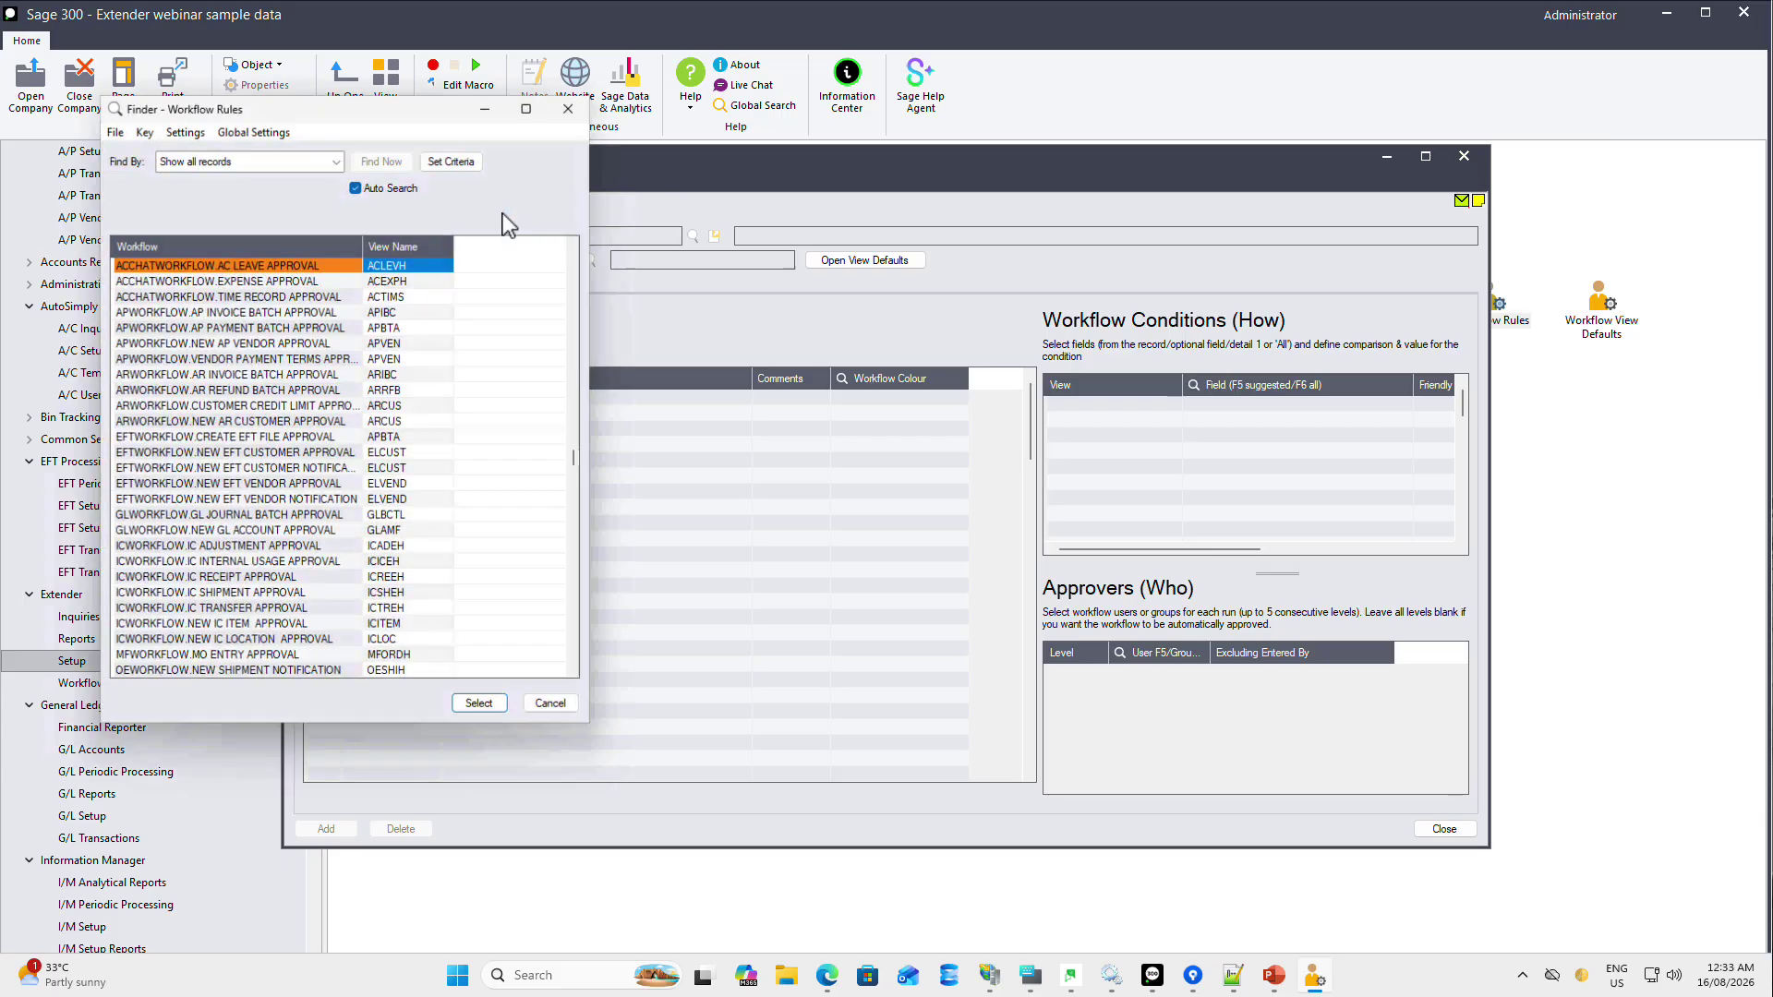
click(273, 674)
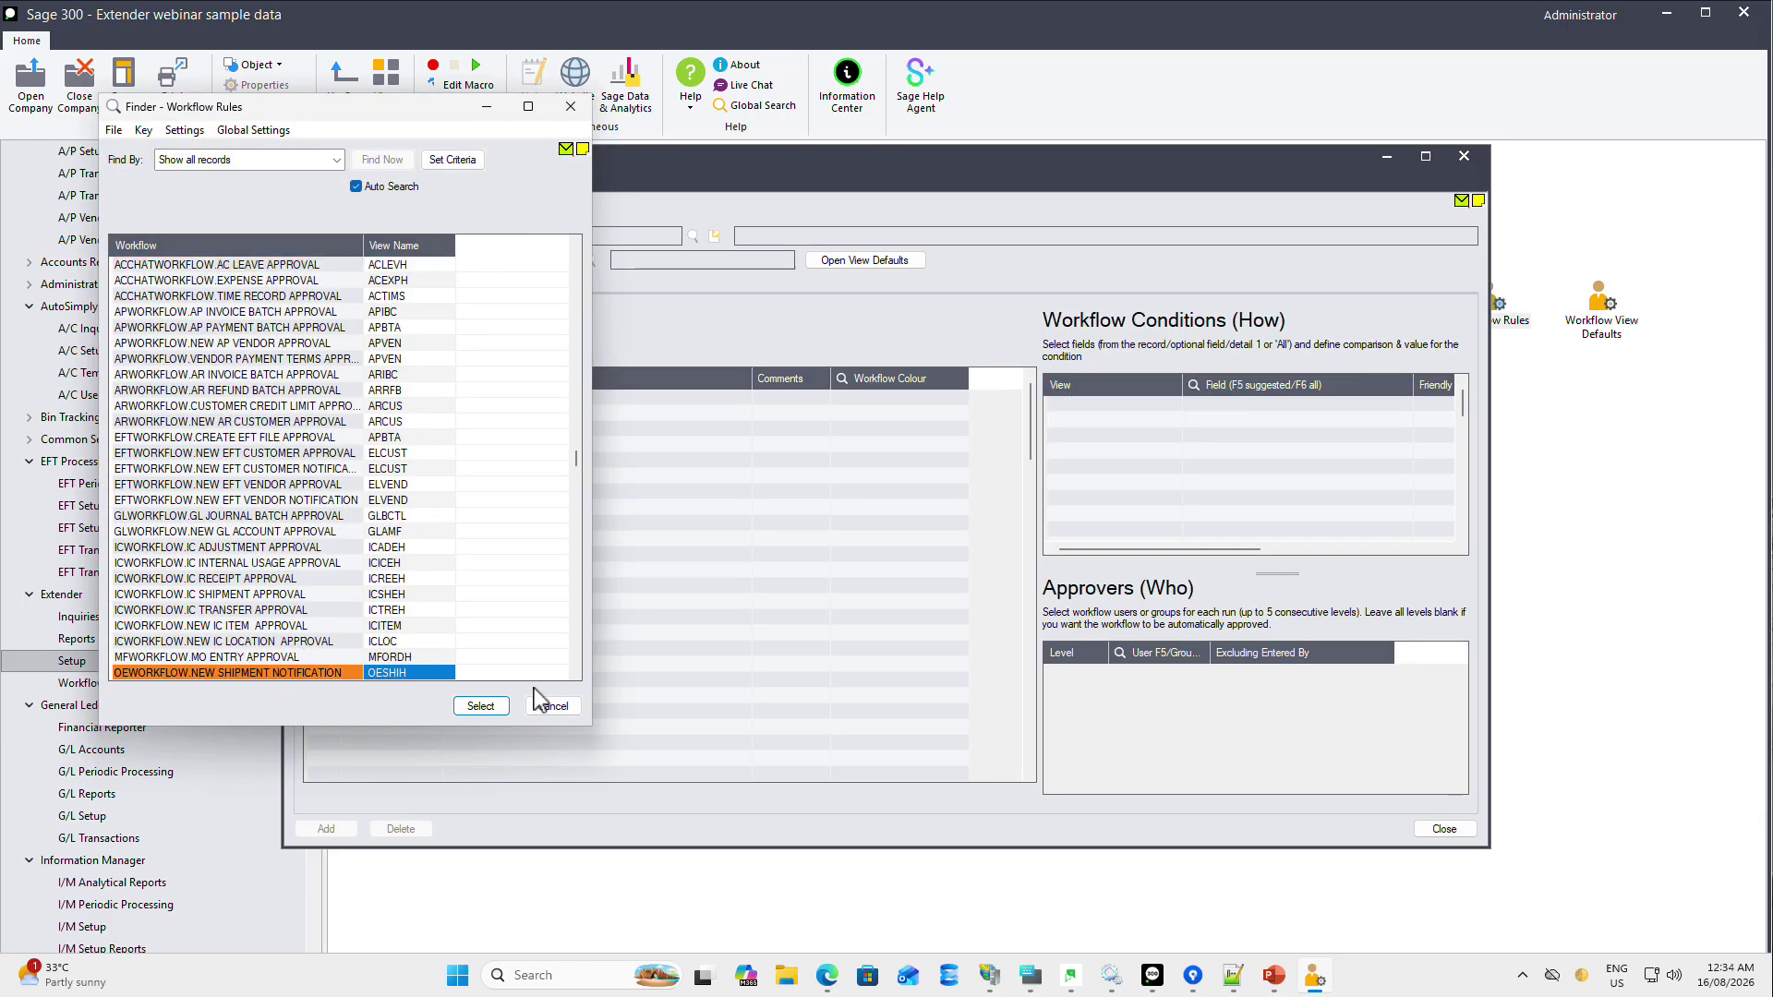
key(Down)
key(Down)
double_click(297, 658)
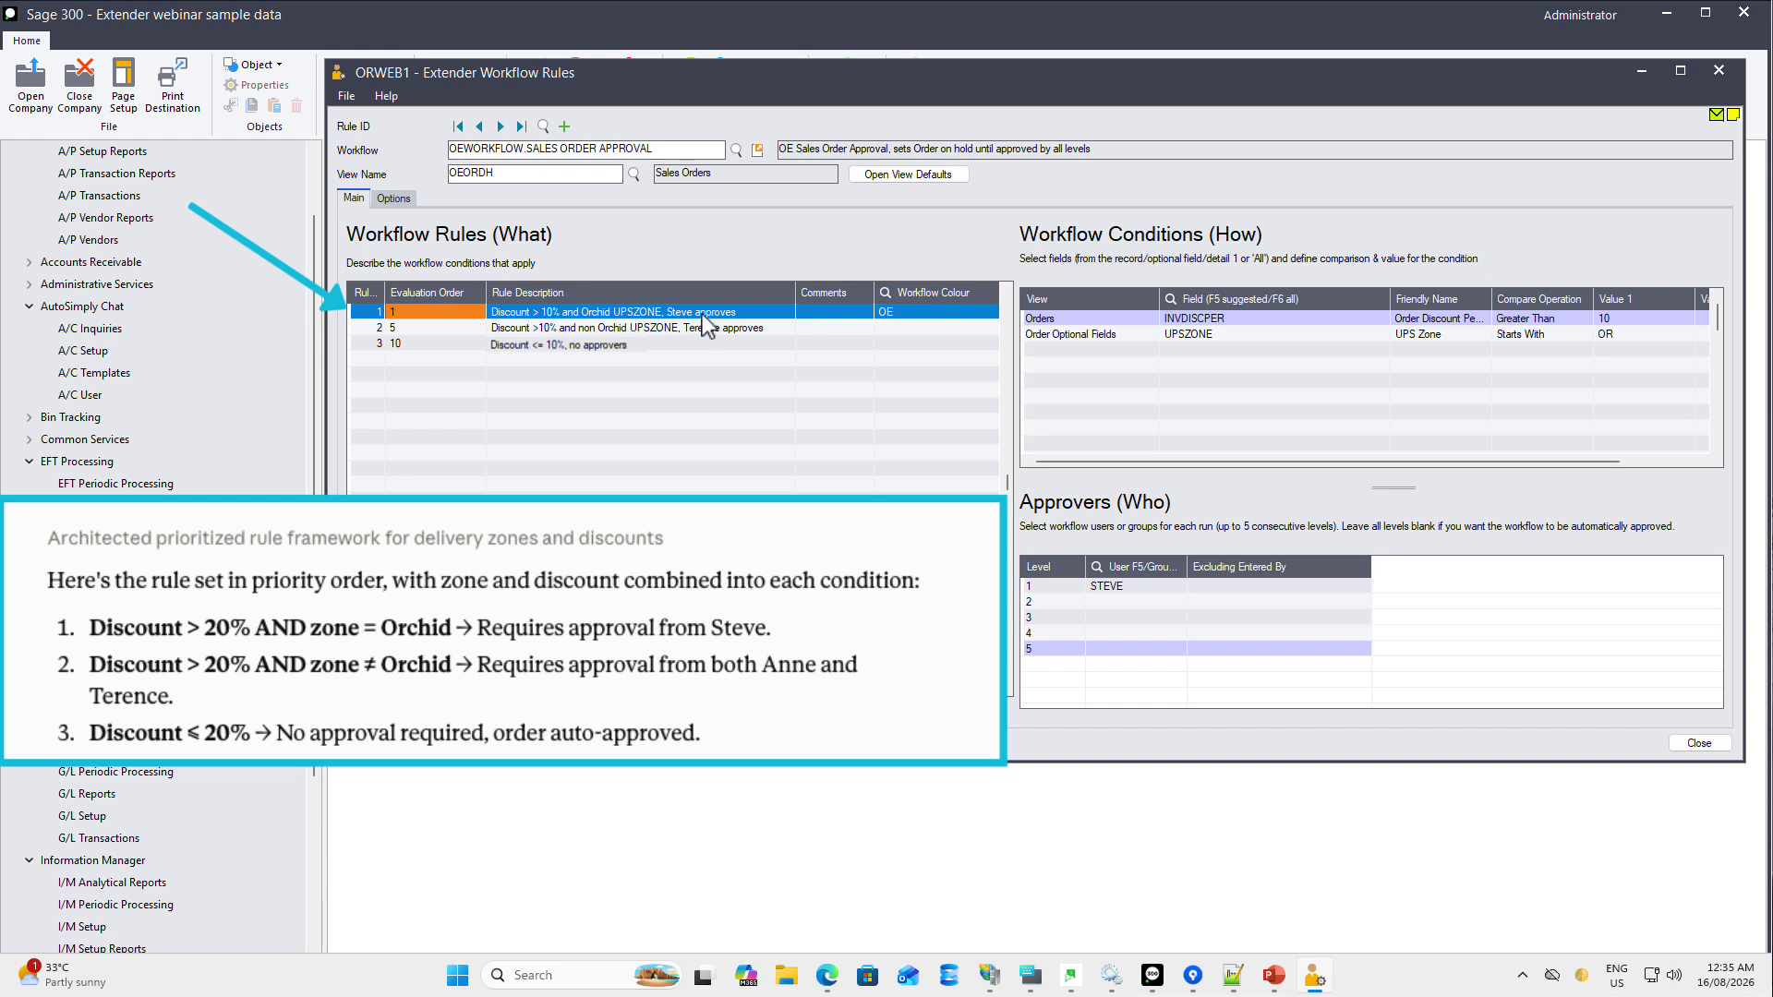
- Examine the Orchid UPSZONE rule's discount and optional field conditions and its approver, narrowing the Field column
click(1137, 323)
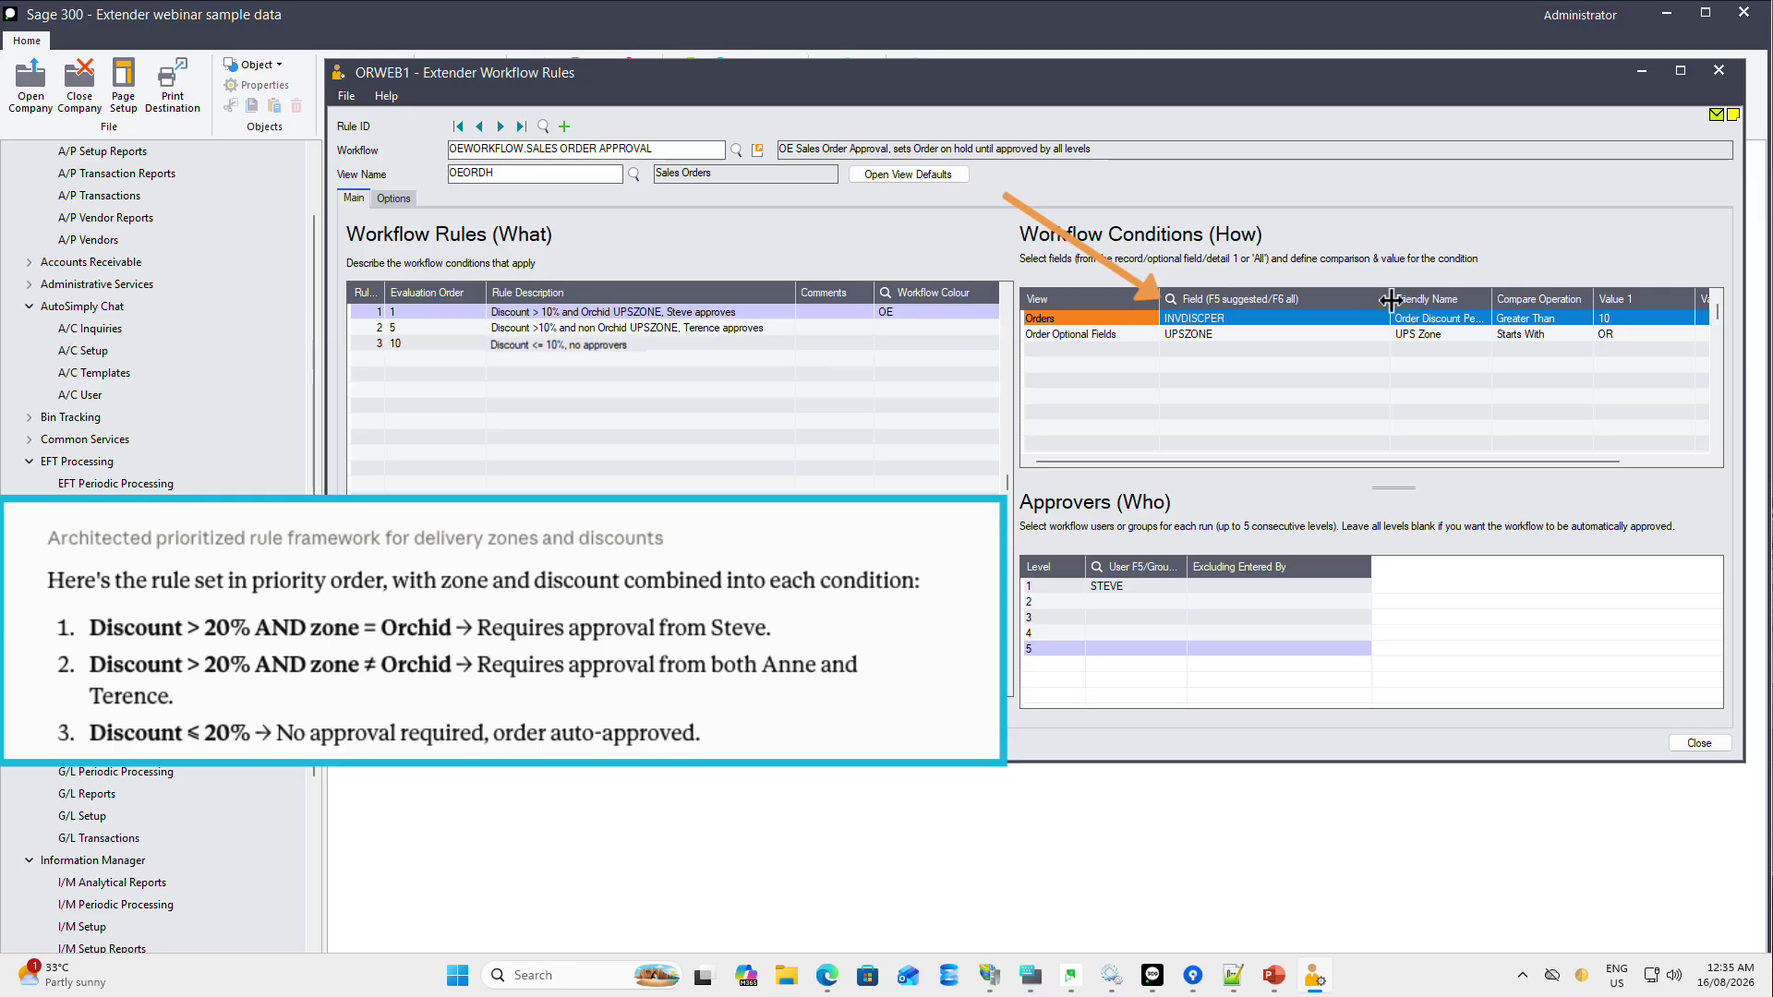
drag(1391, 298, 1350, 299)
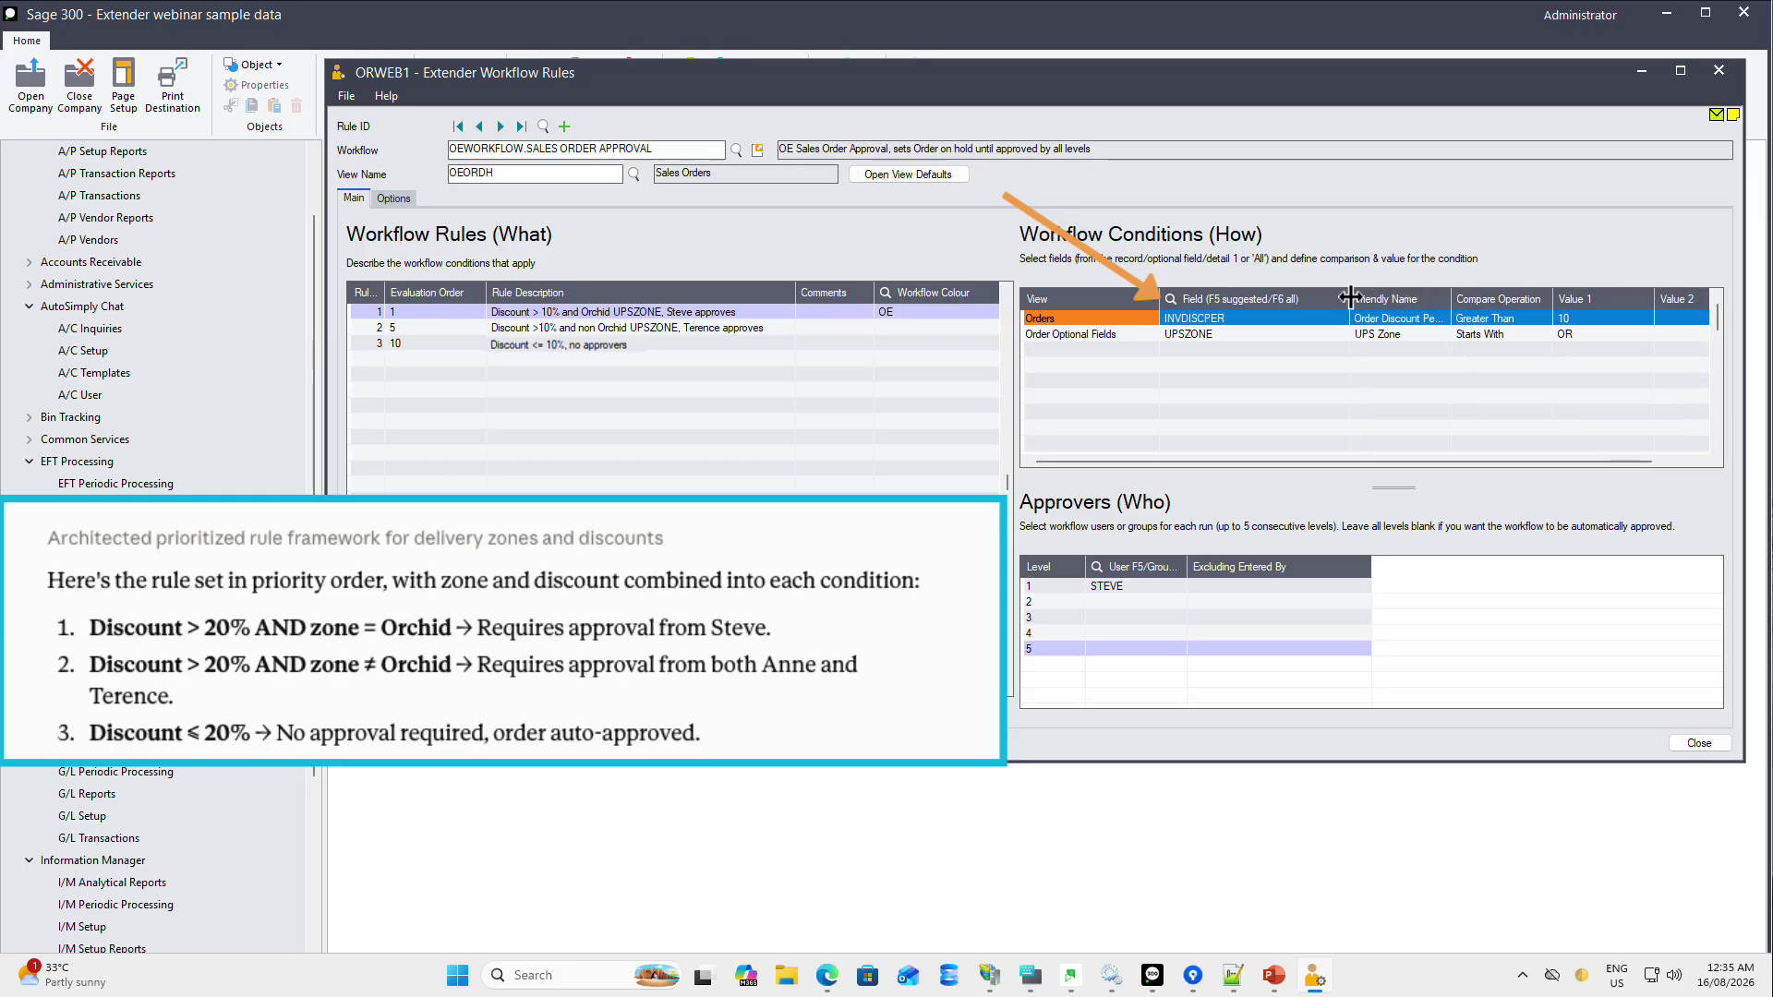
click(1140, 335)
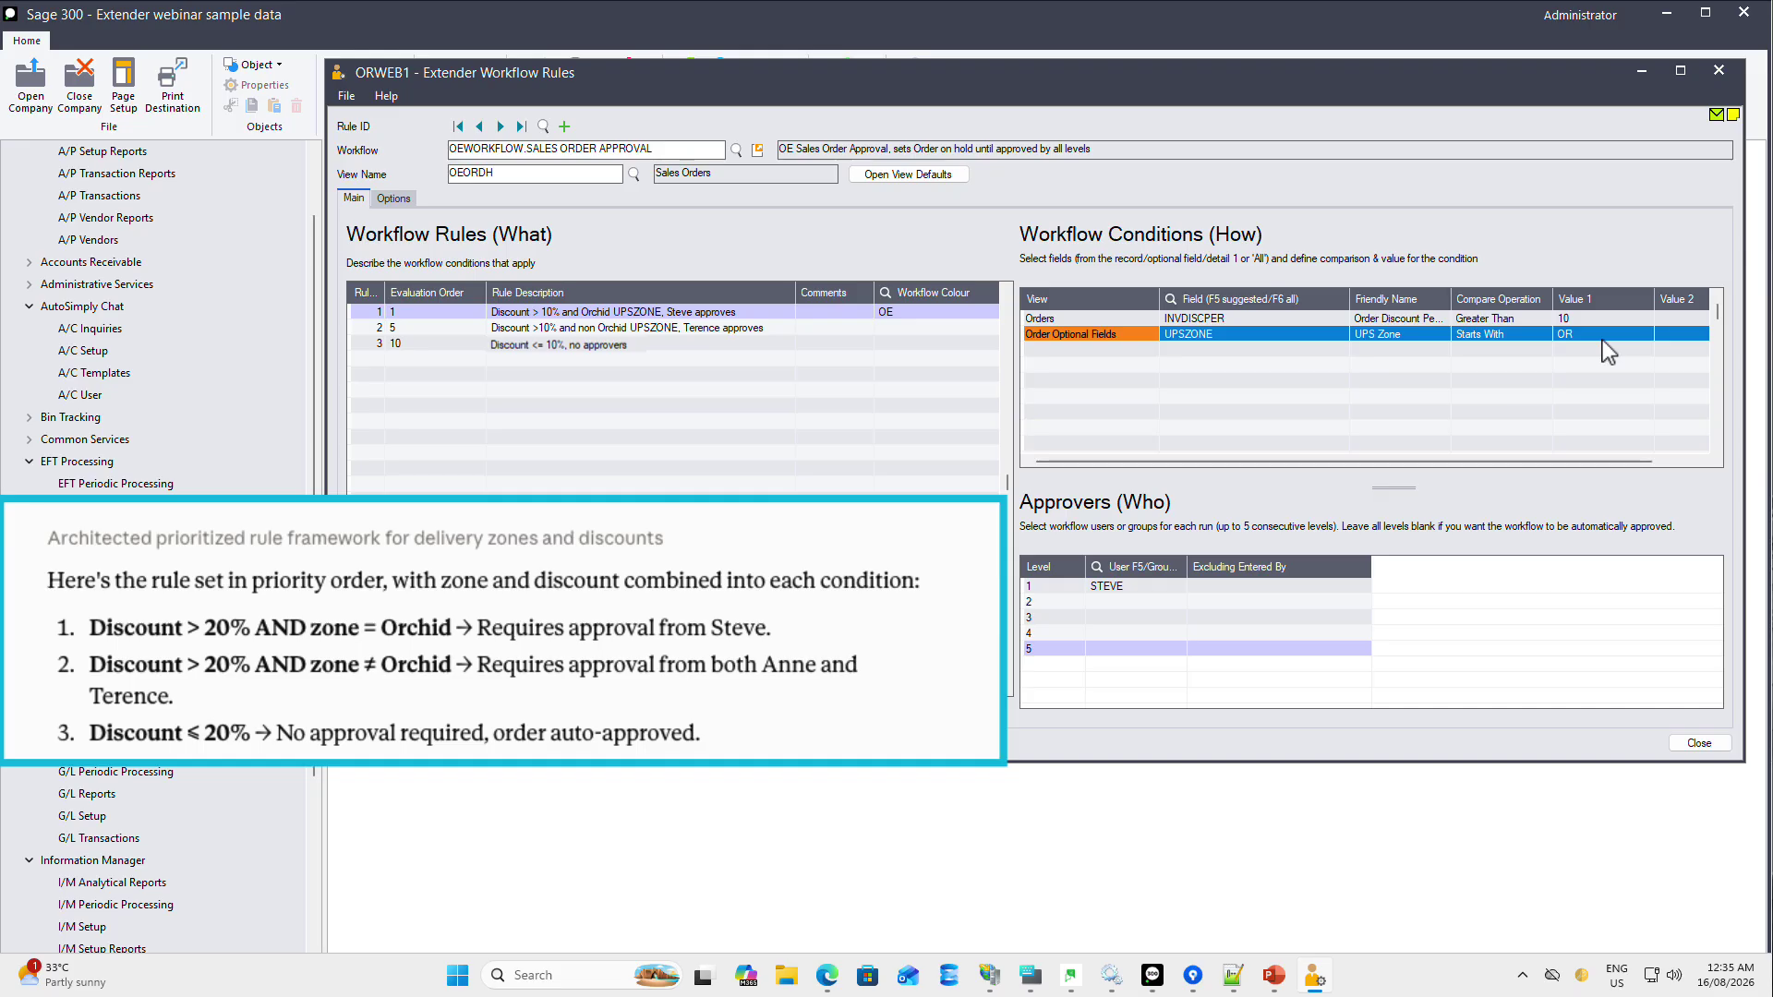
click(1127, 589)
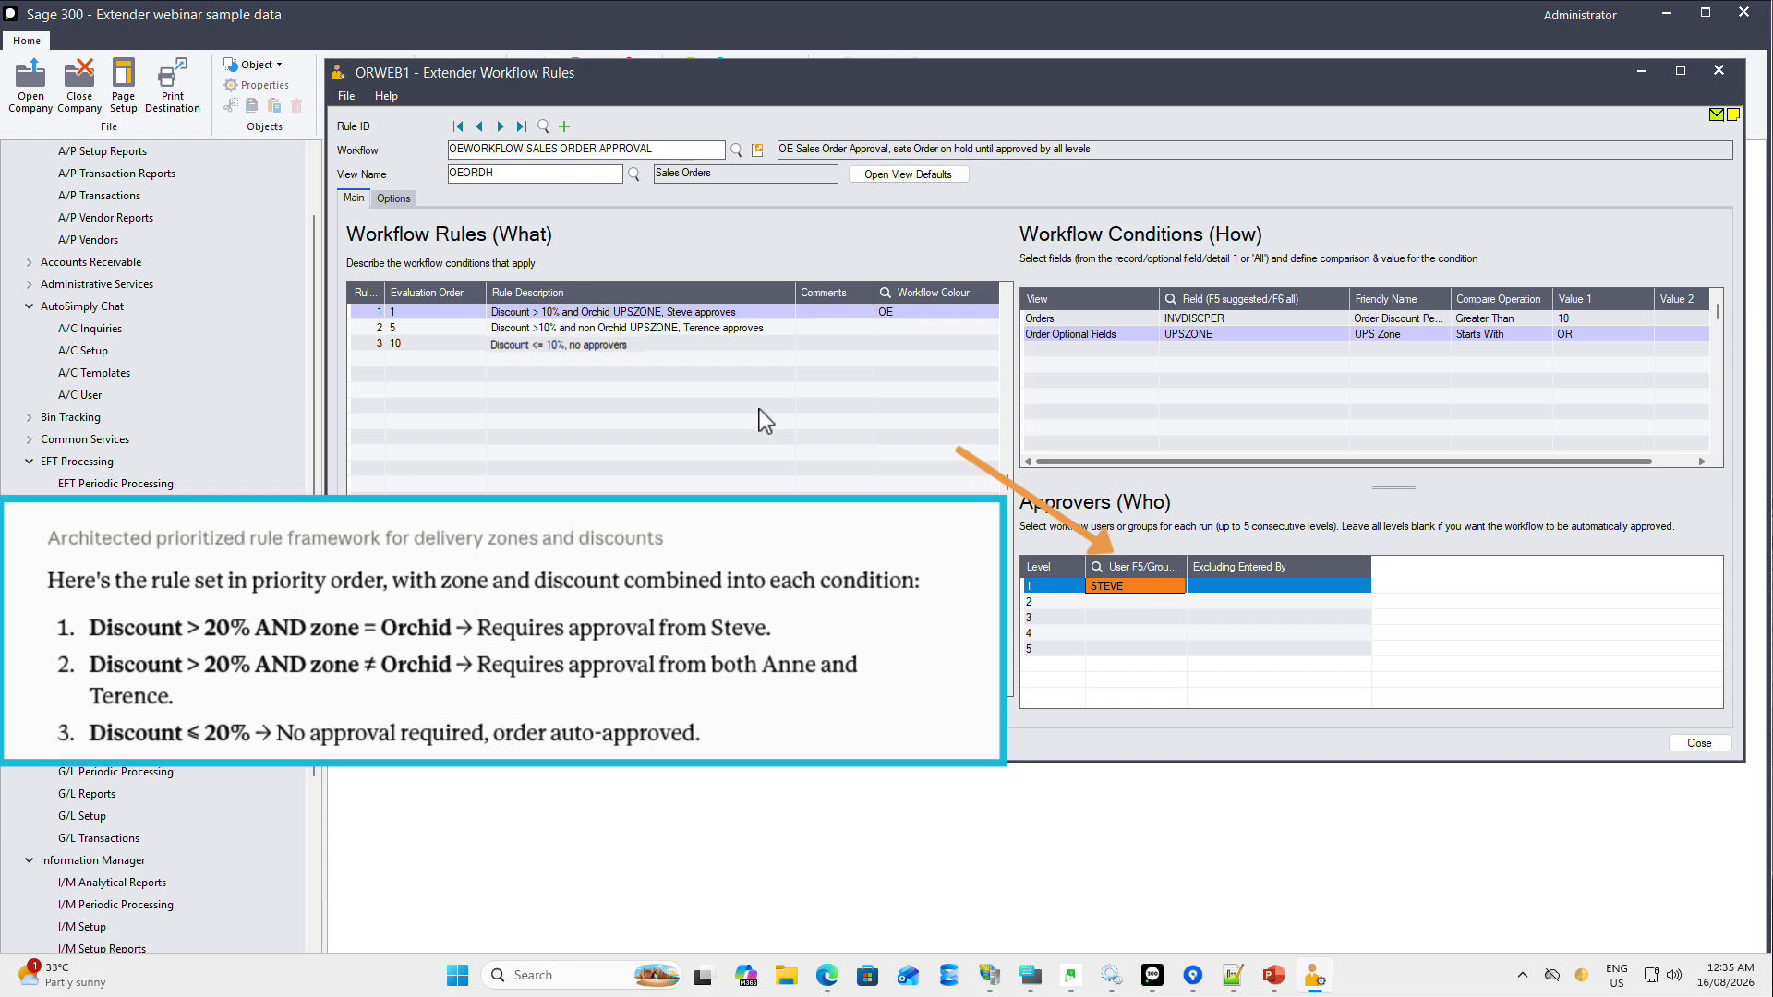
- Examine the conditions and approvers of the non-Orchid UPSZONE and "Discount <= 10%" rules, widening the Friendly Name column
click(679, 330)
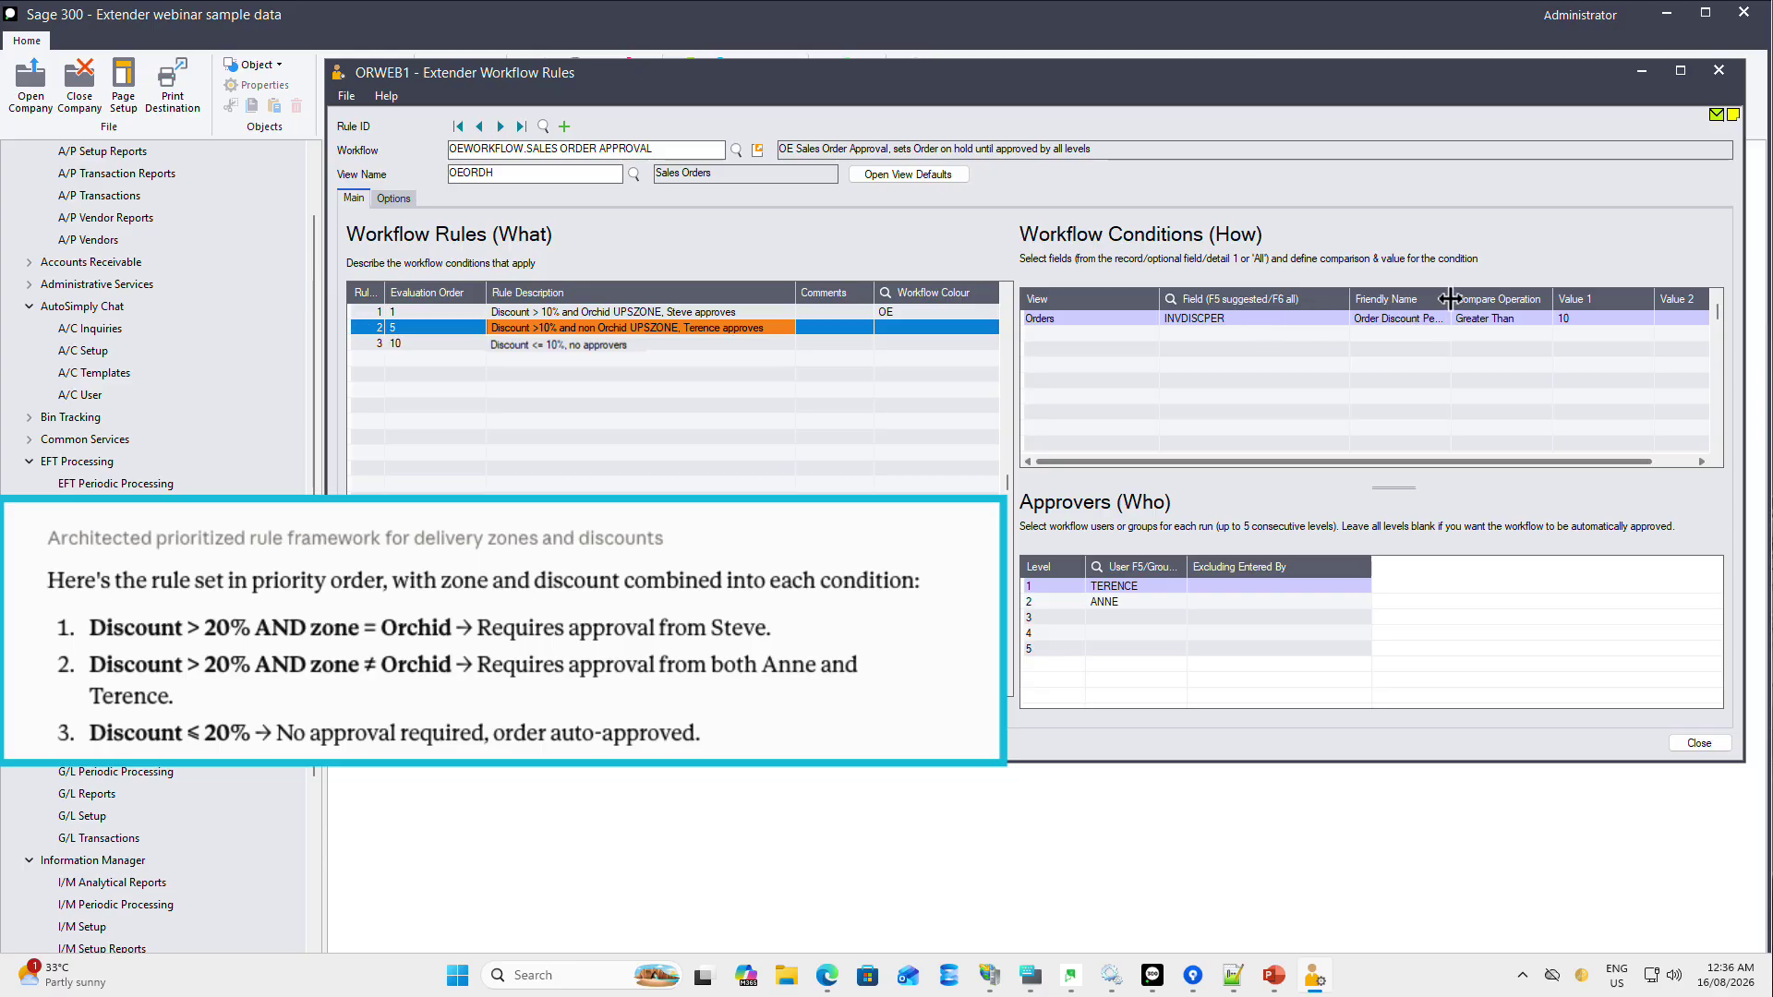
drag(1453, 298, 1492, 297)
drag(1350, 297, 1319, 297)
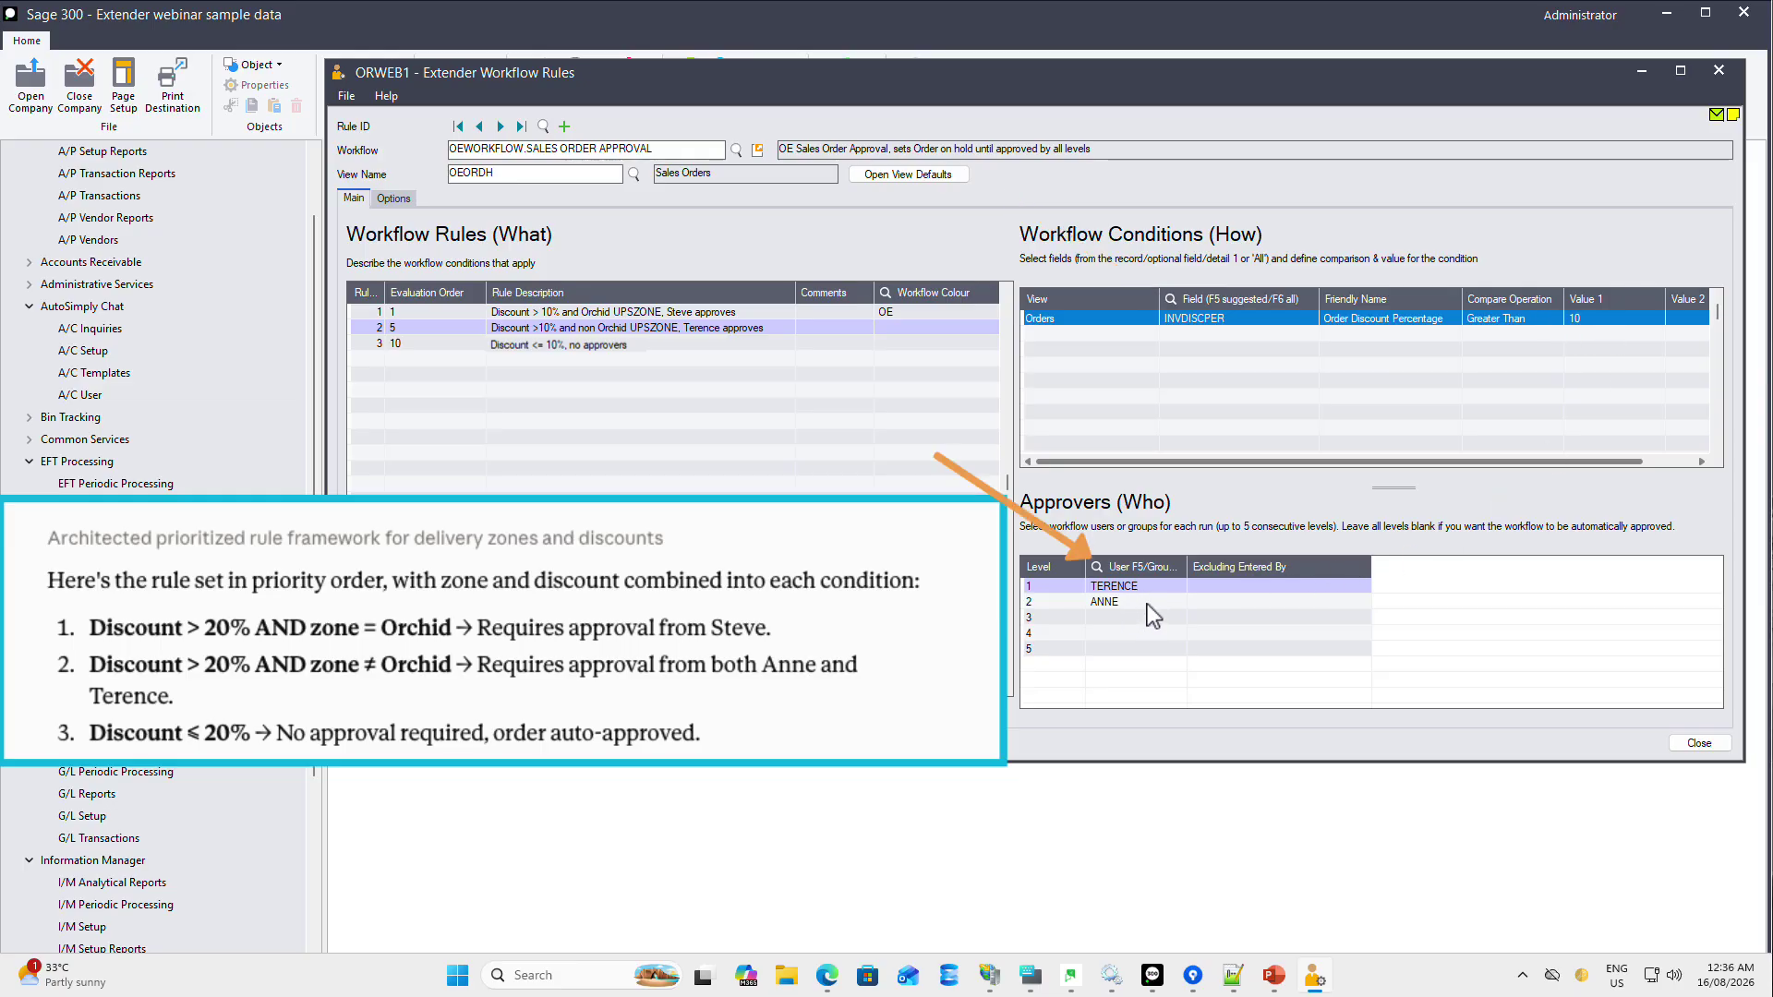
click(571, 346)
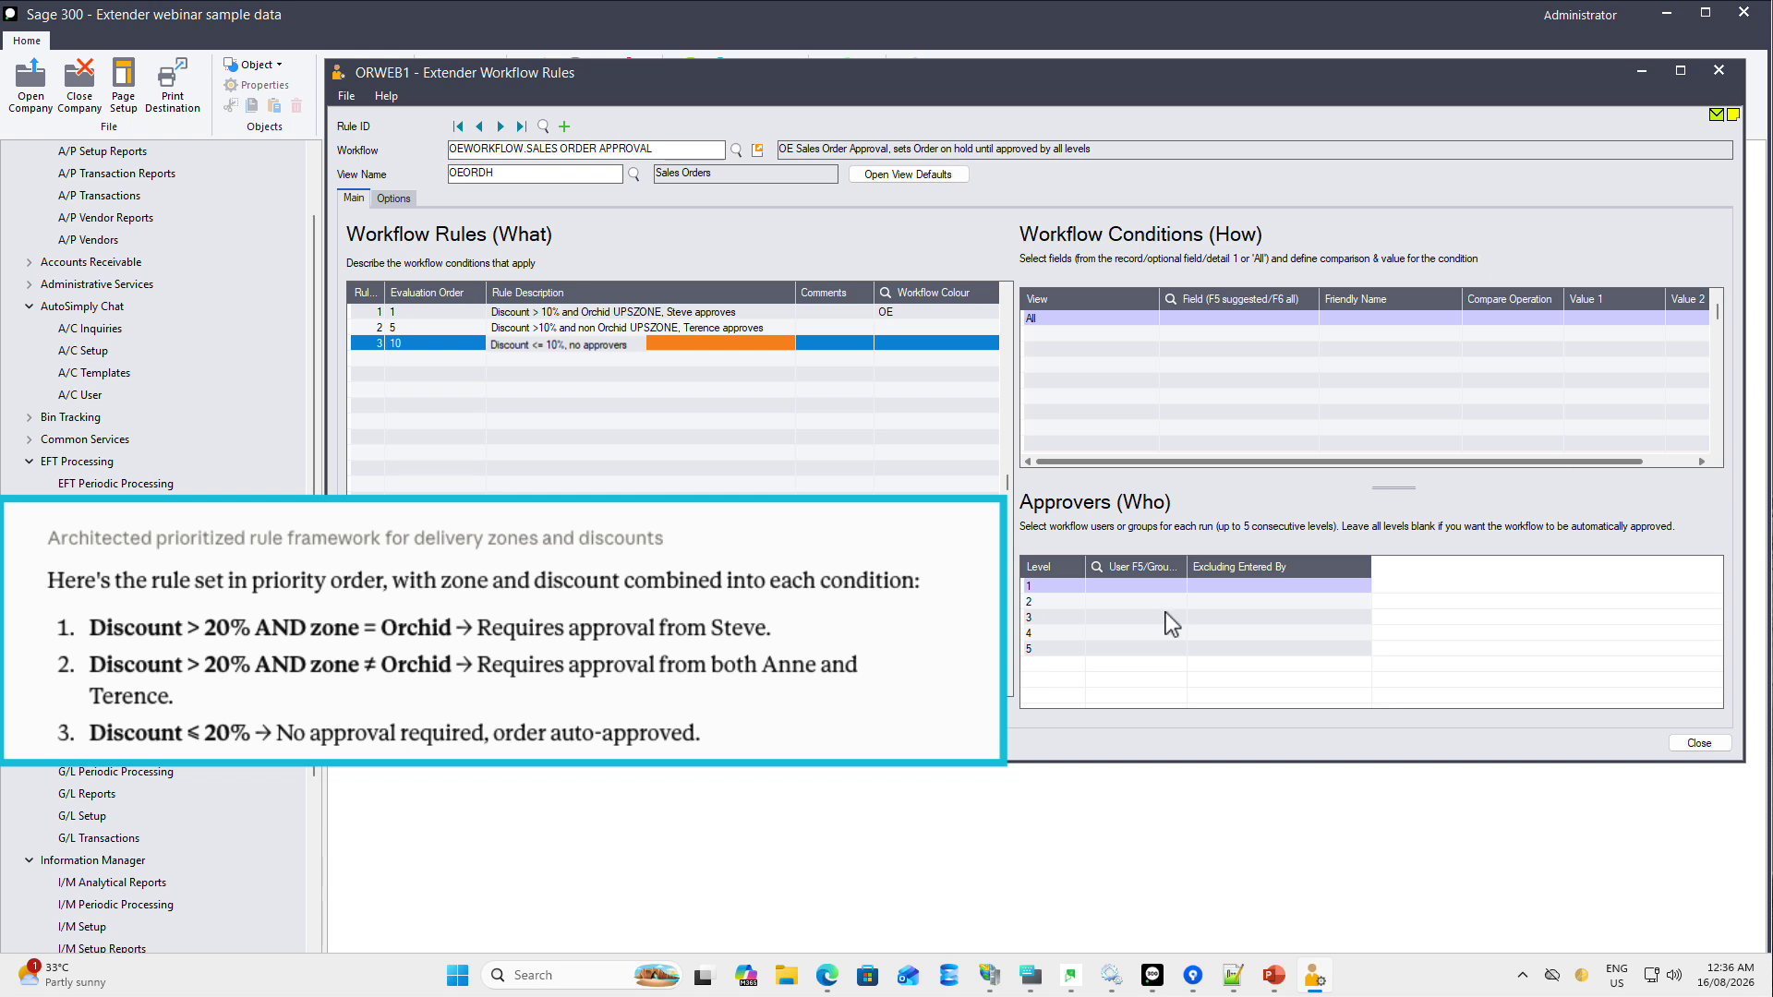
- Compare the conditions and approvers of all three sales order approval rules against the planned discount and zone priorities
click(1139, 318)
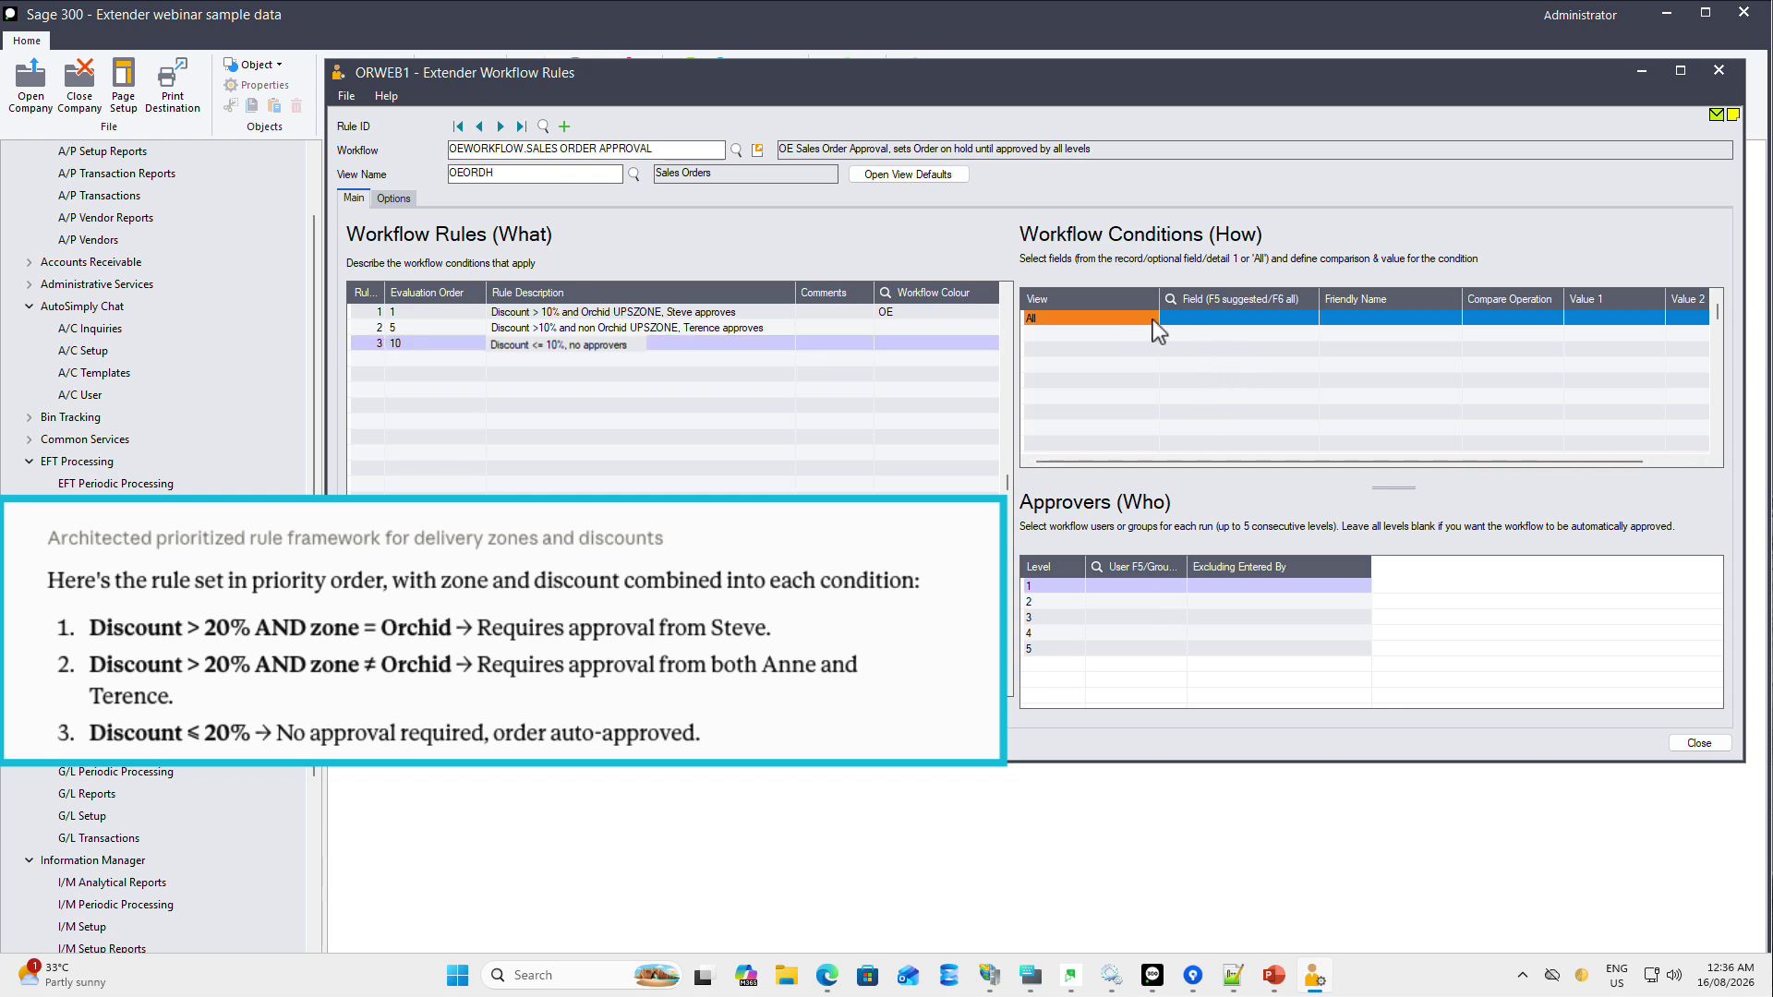
click(713, 314)
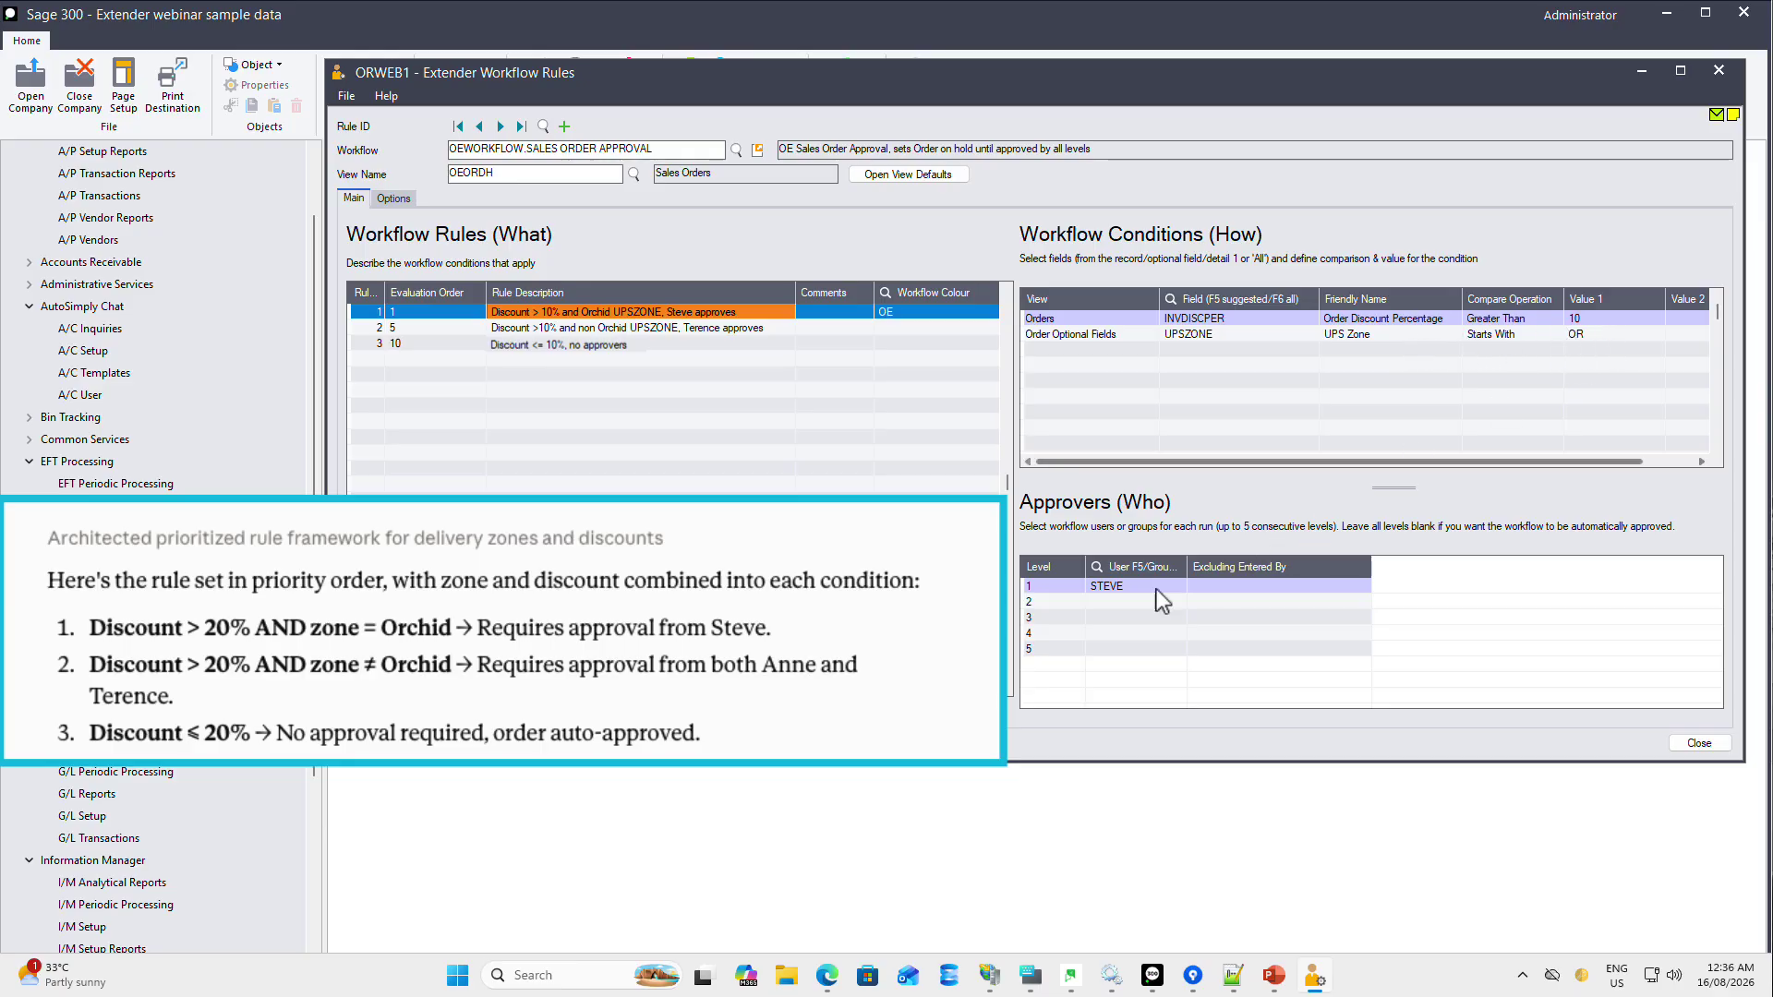
click(694, 327)
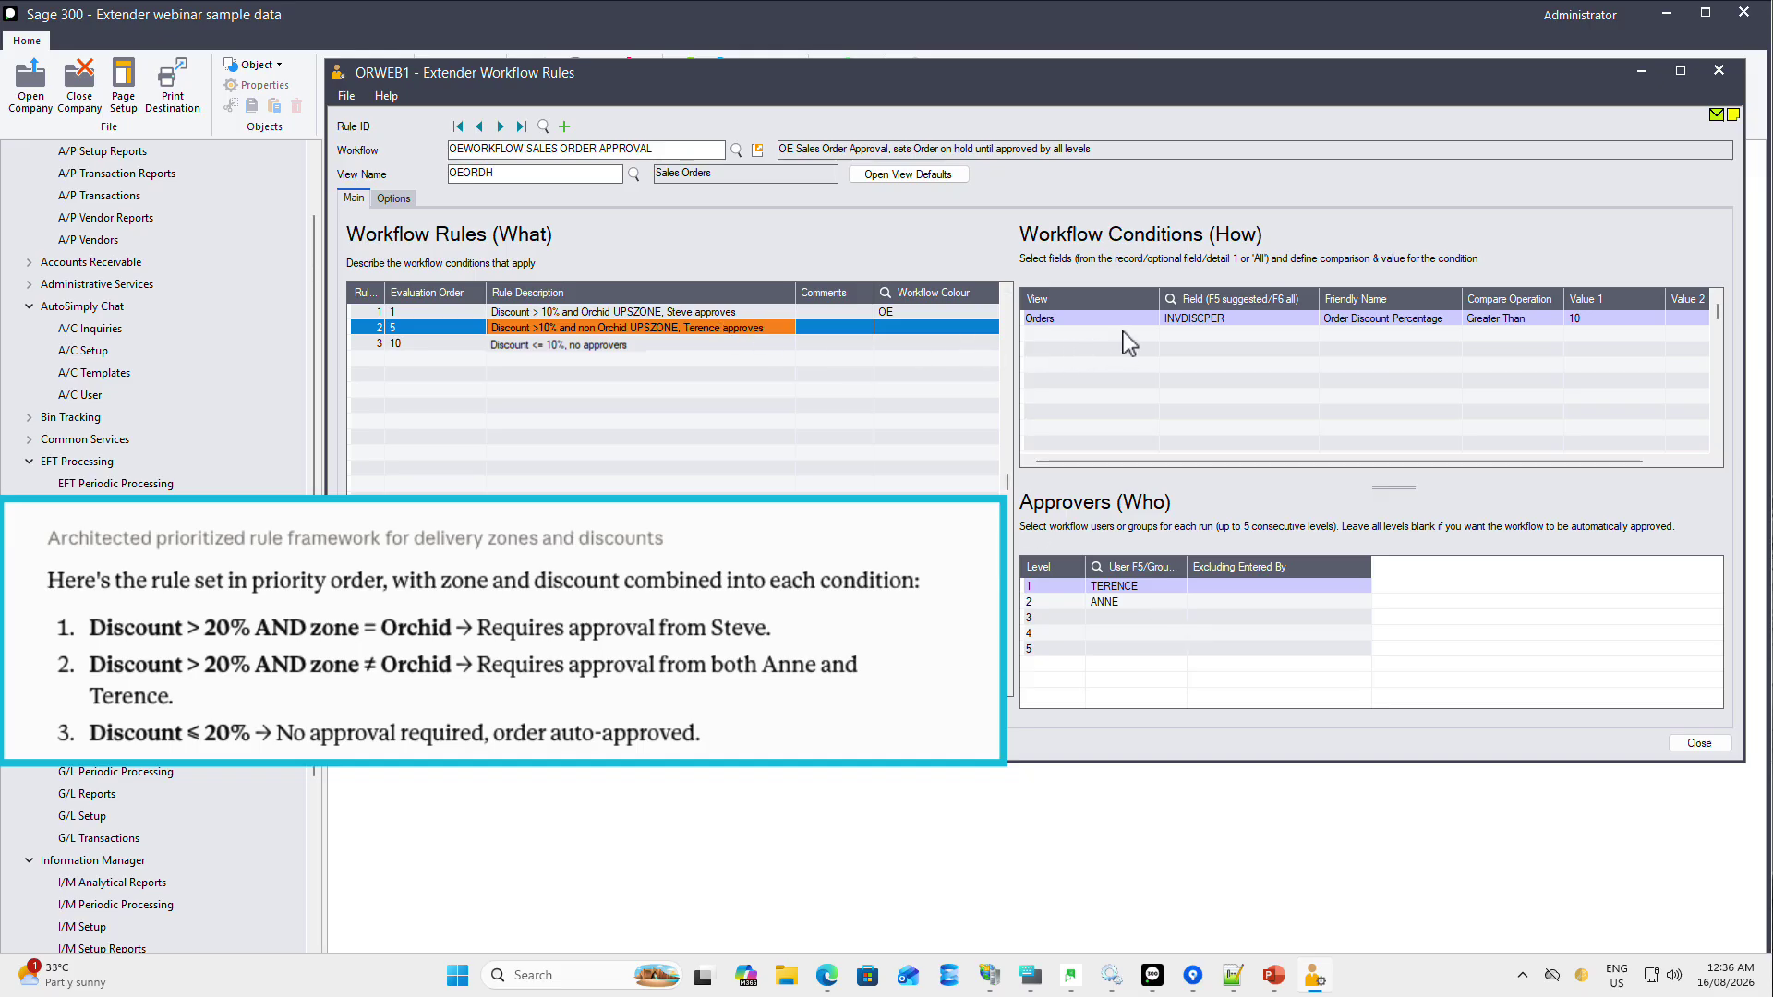
click(645, 345)
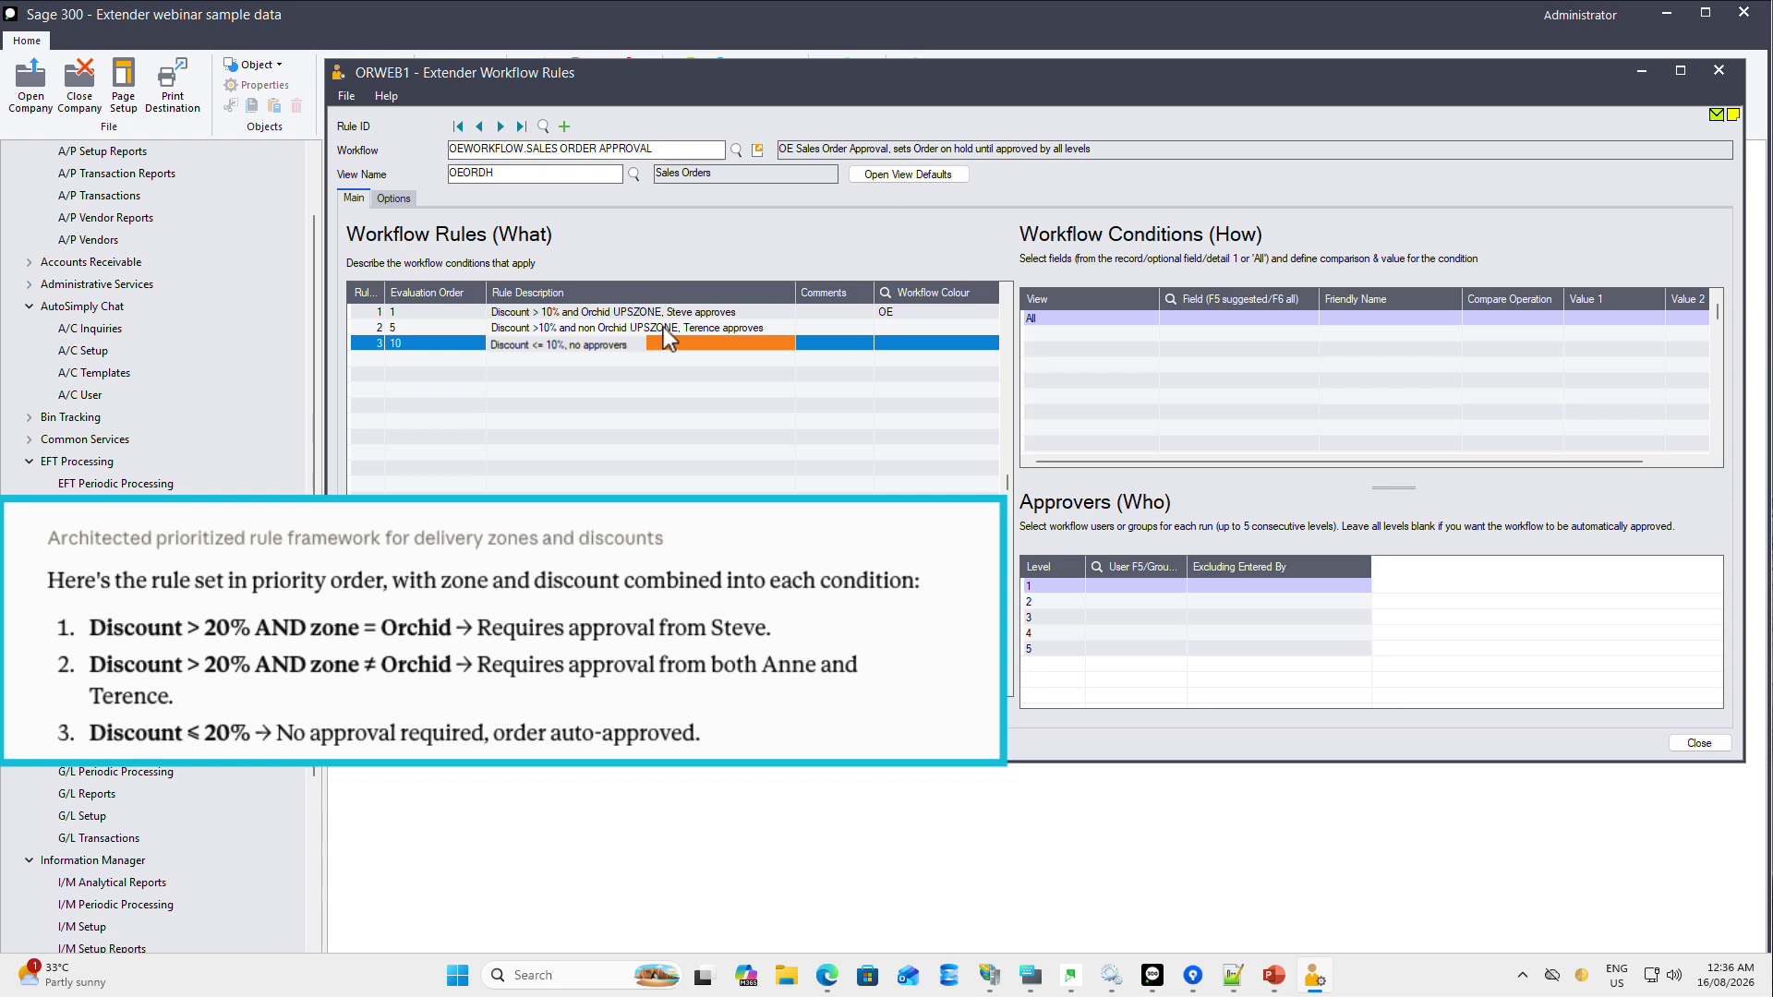
- Add a level 3 approver's user ID to the "Discount >10% and non Orchid UPSZONE" rule and save the workflow rules
click(665, 329)
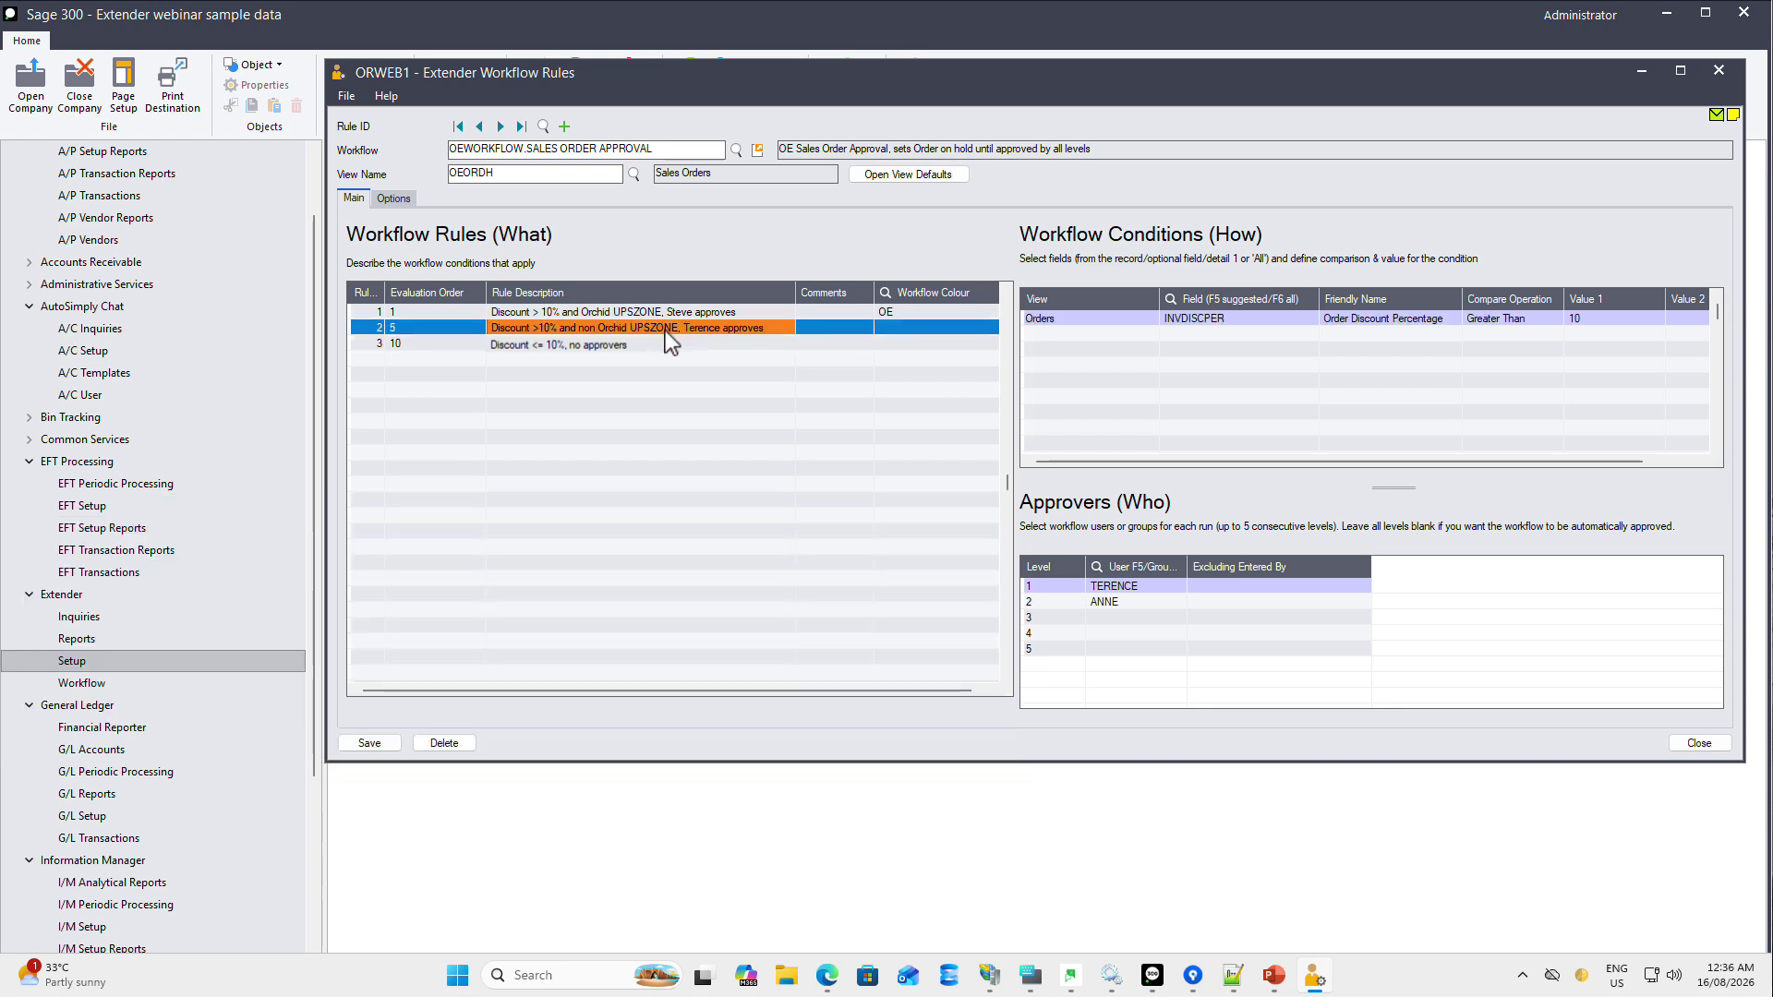
click(1134, 619)
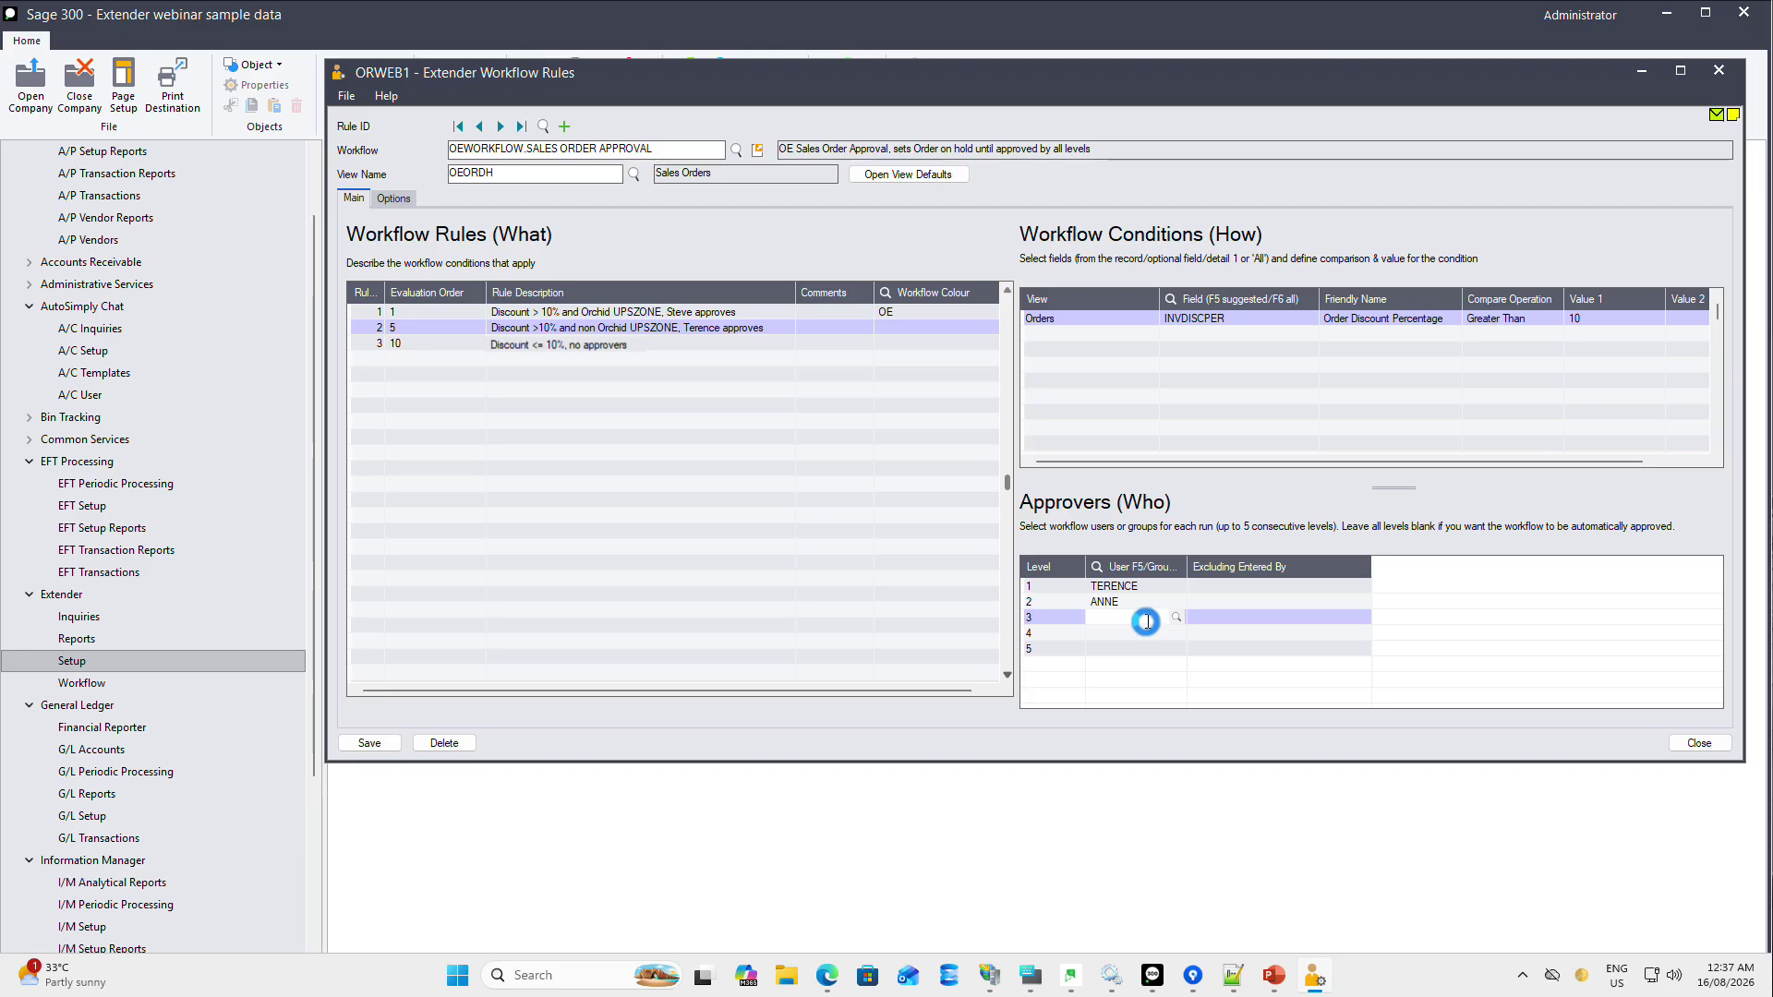
text(SUSAN)
key(Tab)
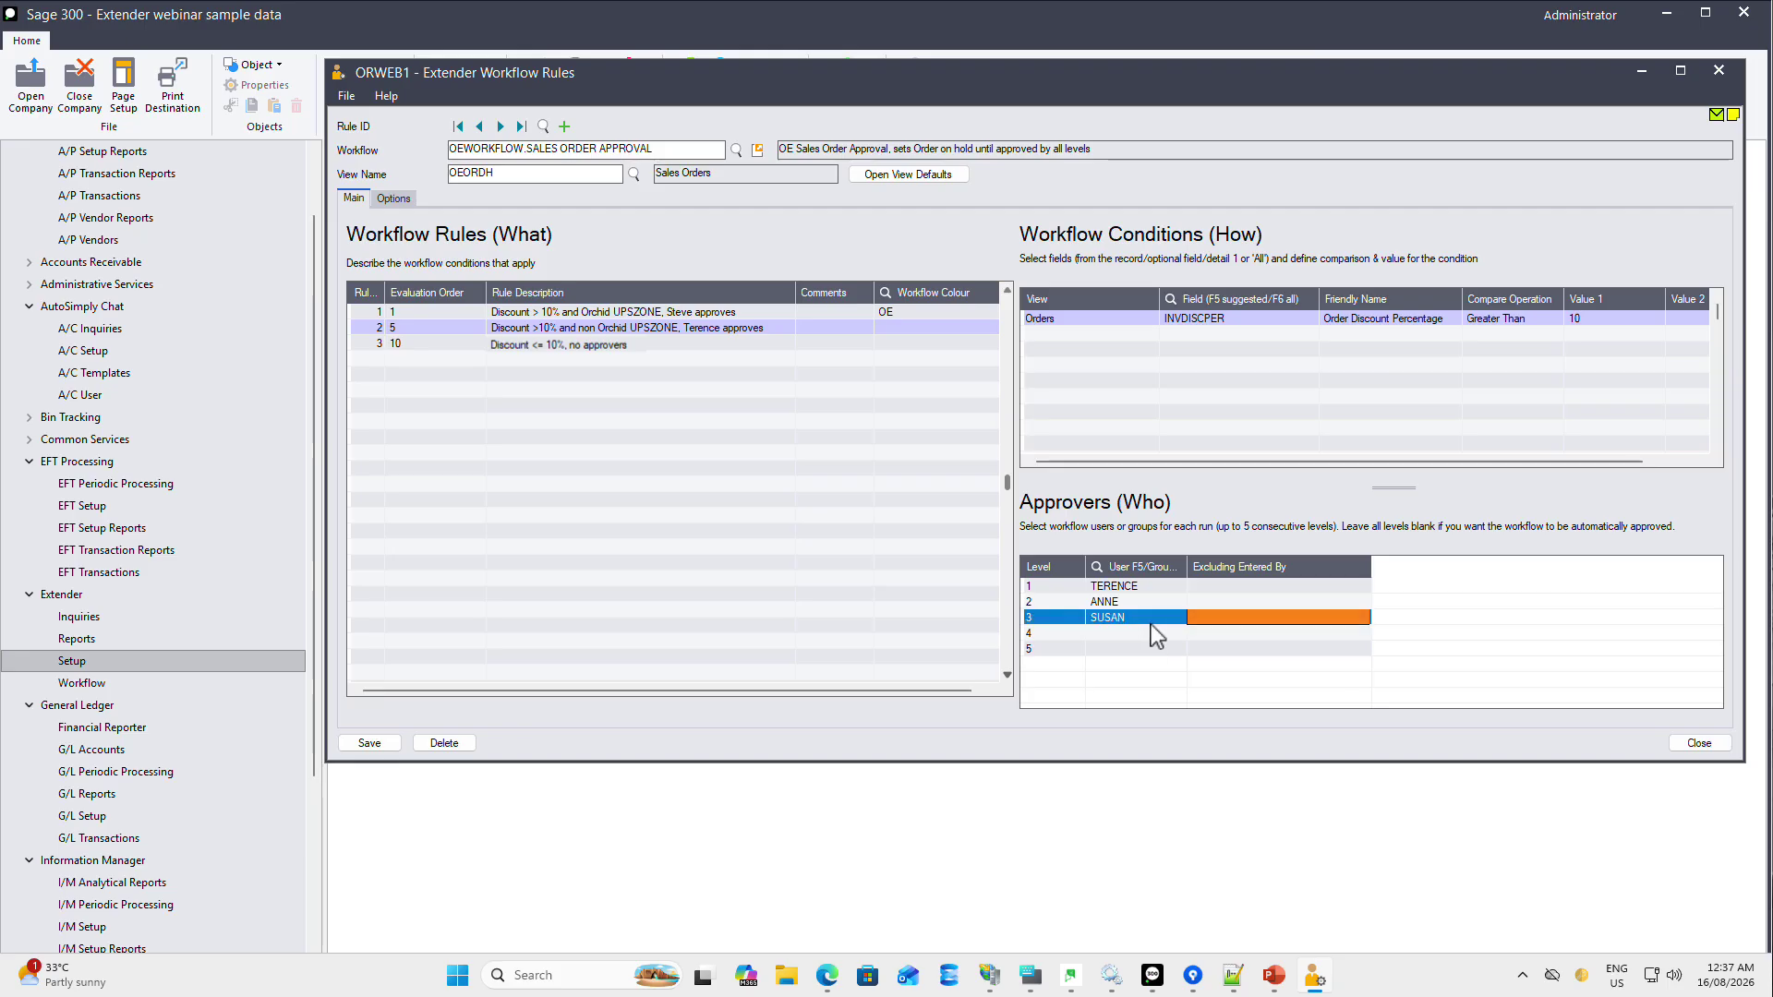
click(369, 743)
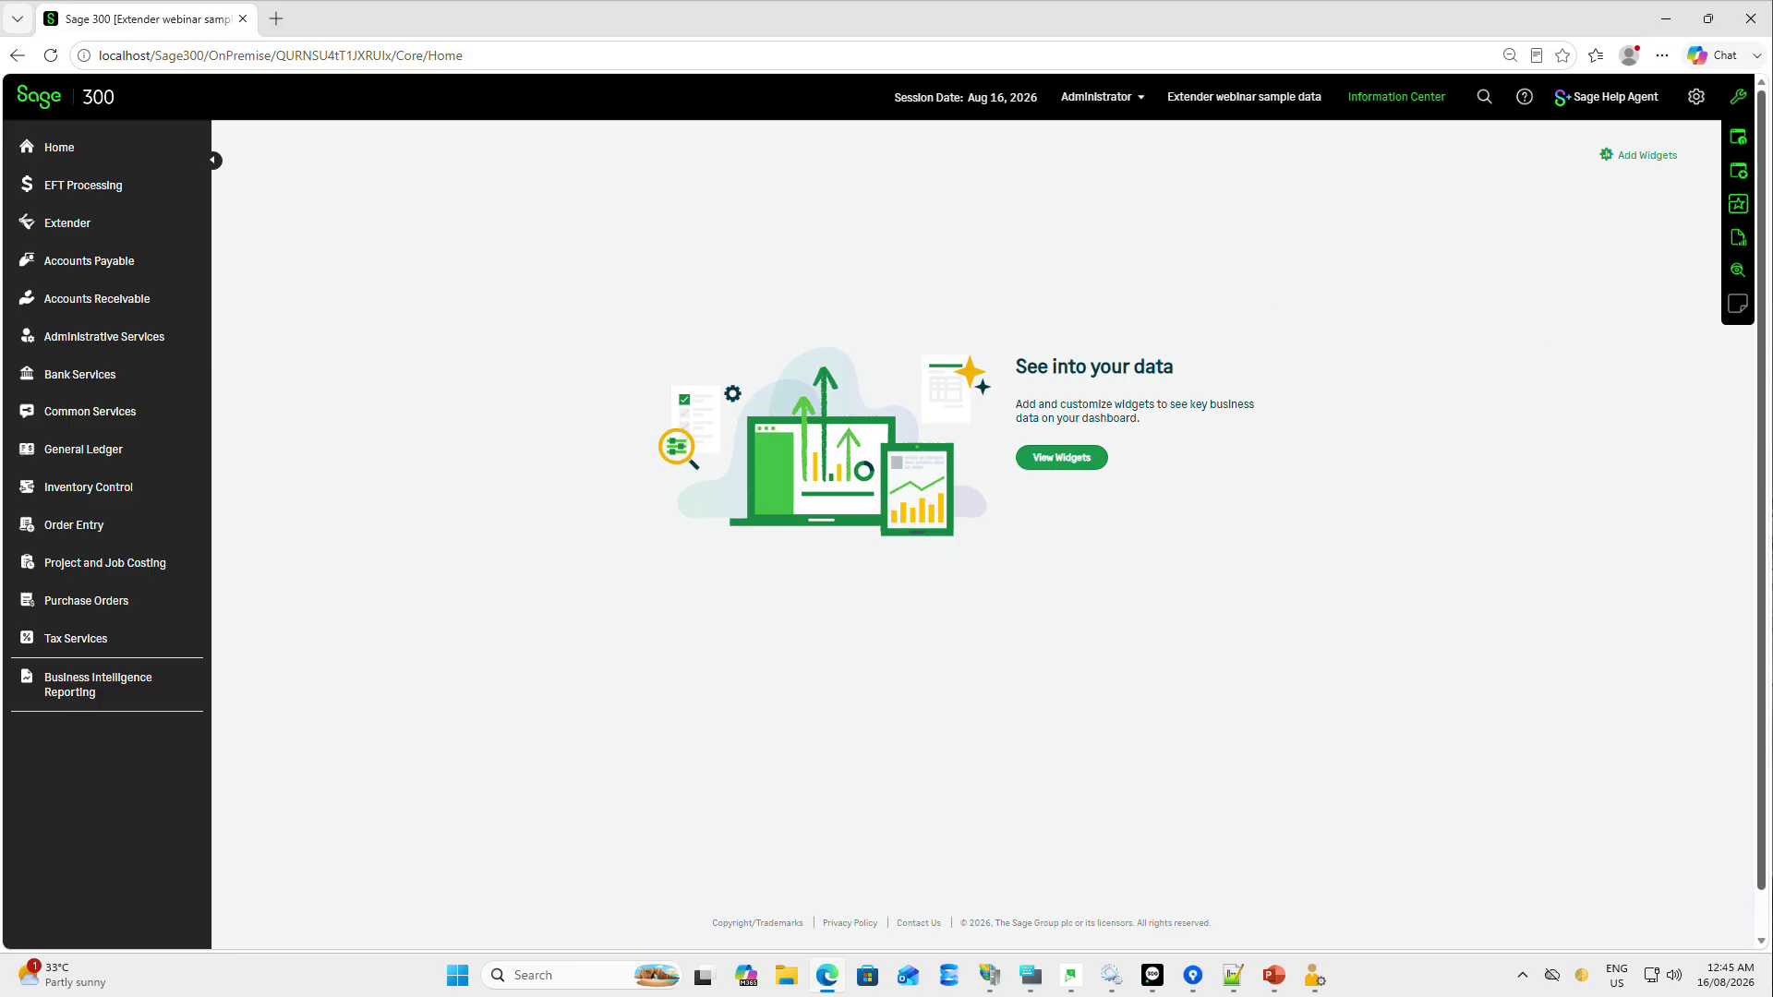
- Switch to Sage 300 in the browser, open O/E Order Entry and widen the label column of AR Credit Status
click(1742, 175)
click(1560, 215)
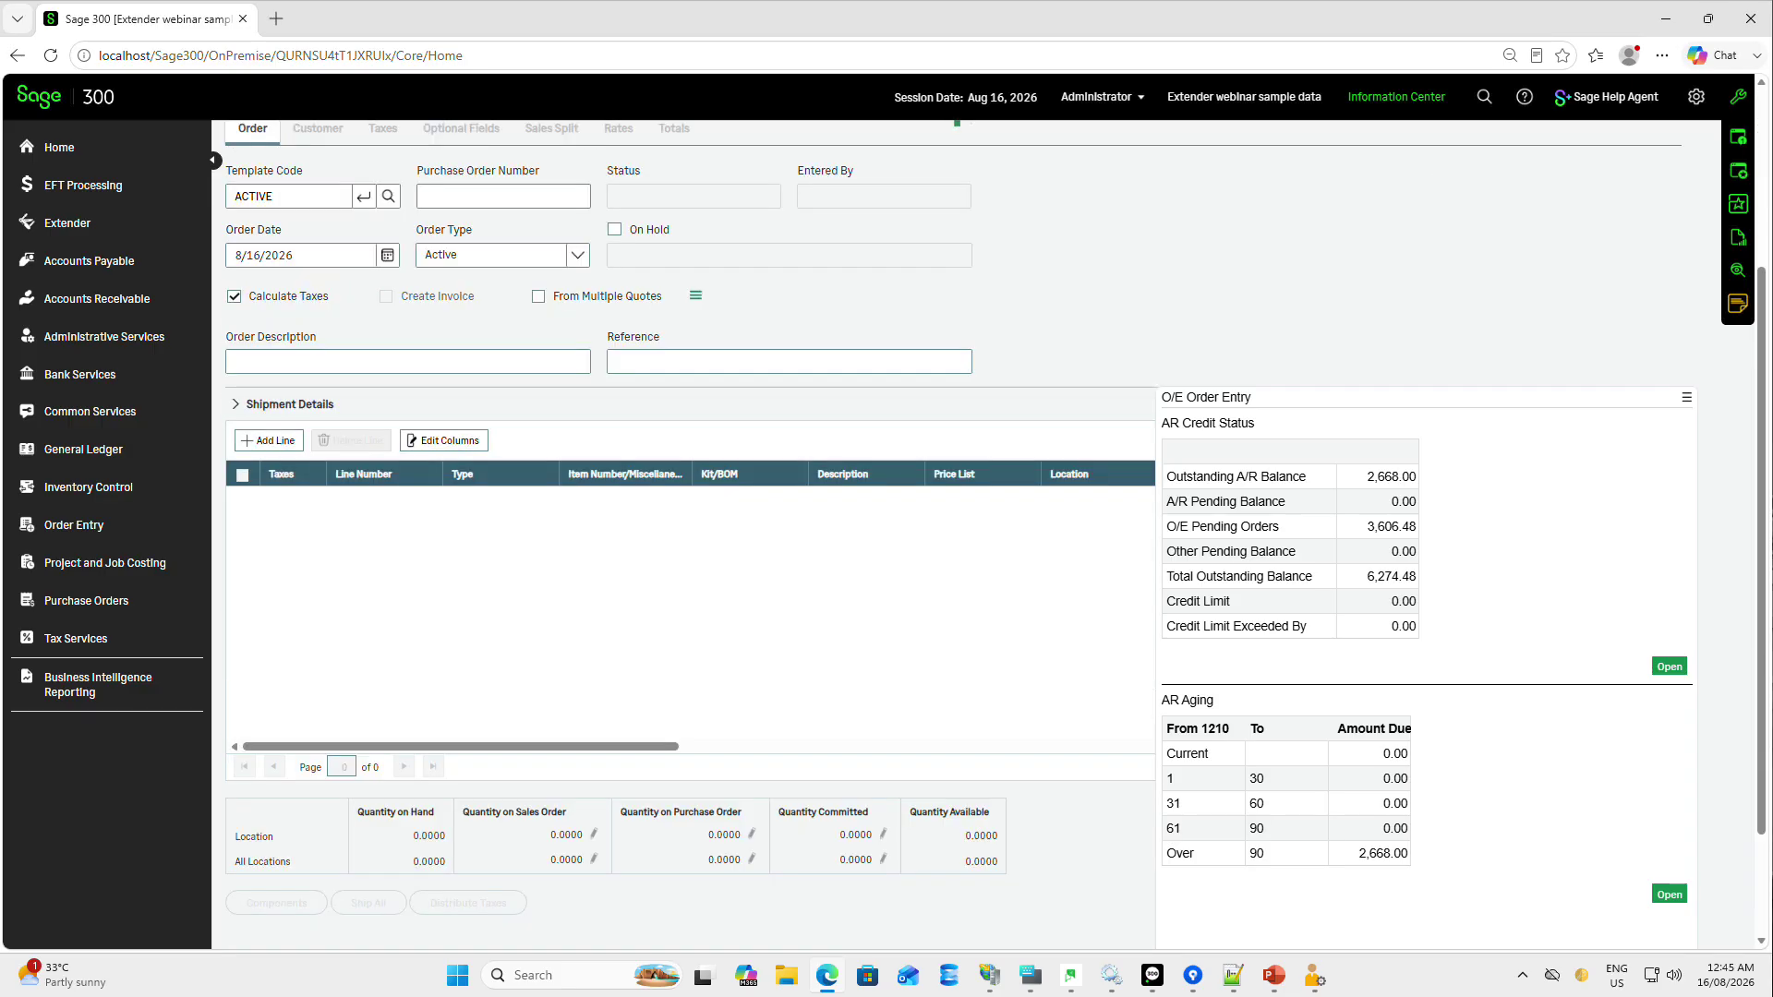
scroll(690, 572, up, 3)
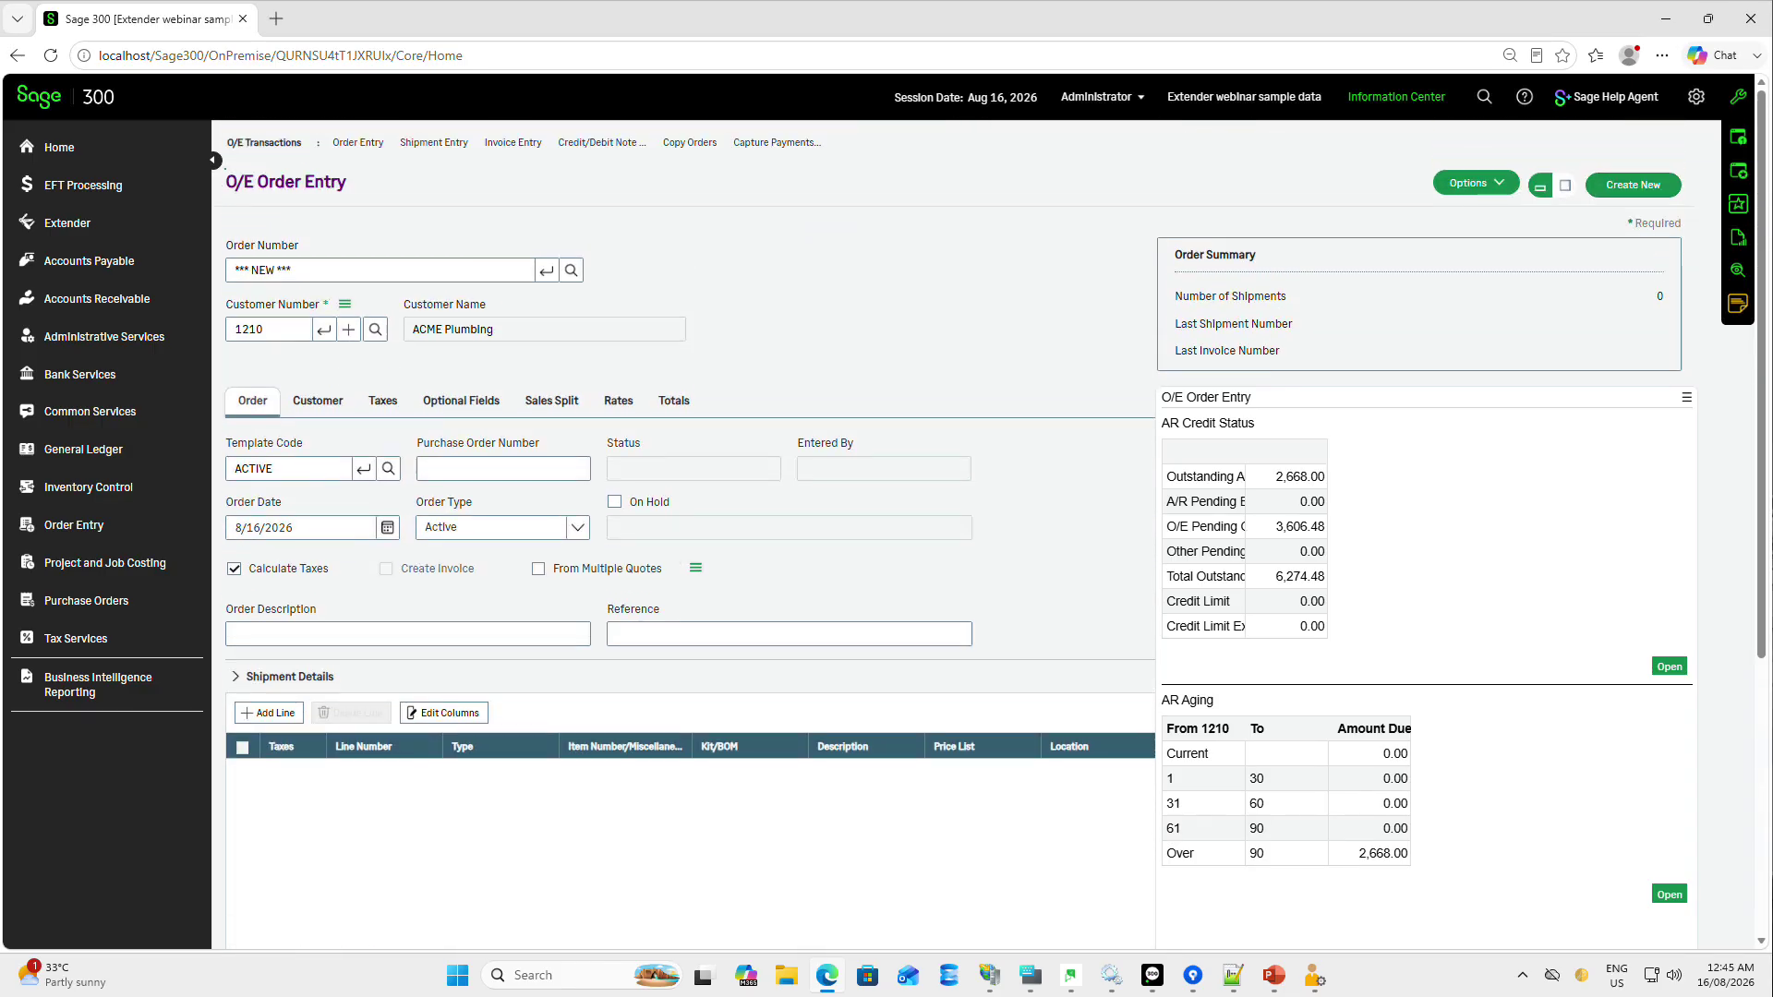
drag(1245, 451, 1344, 452)
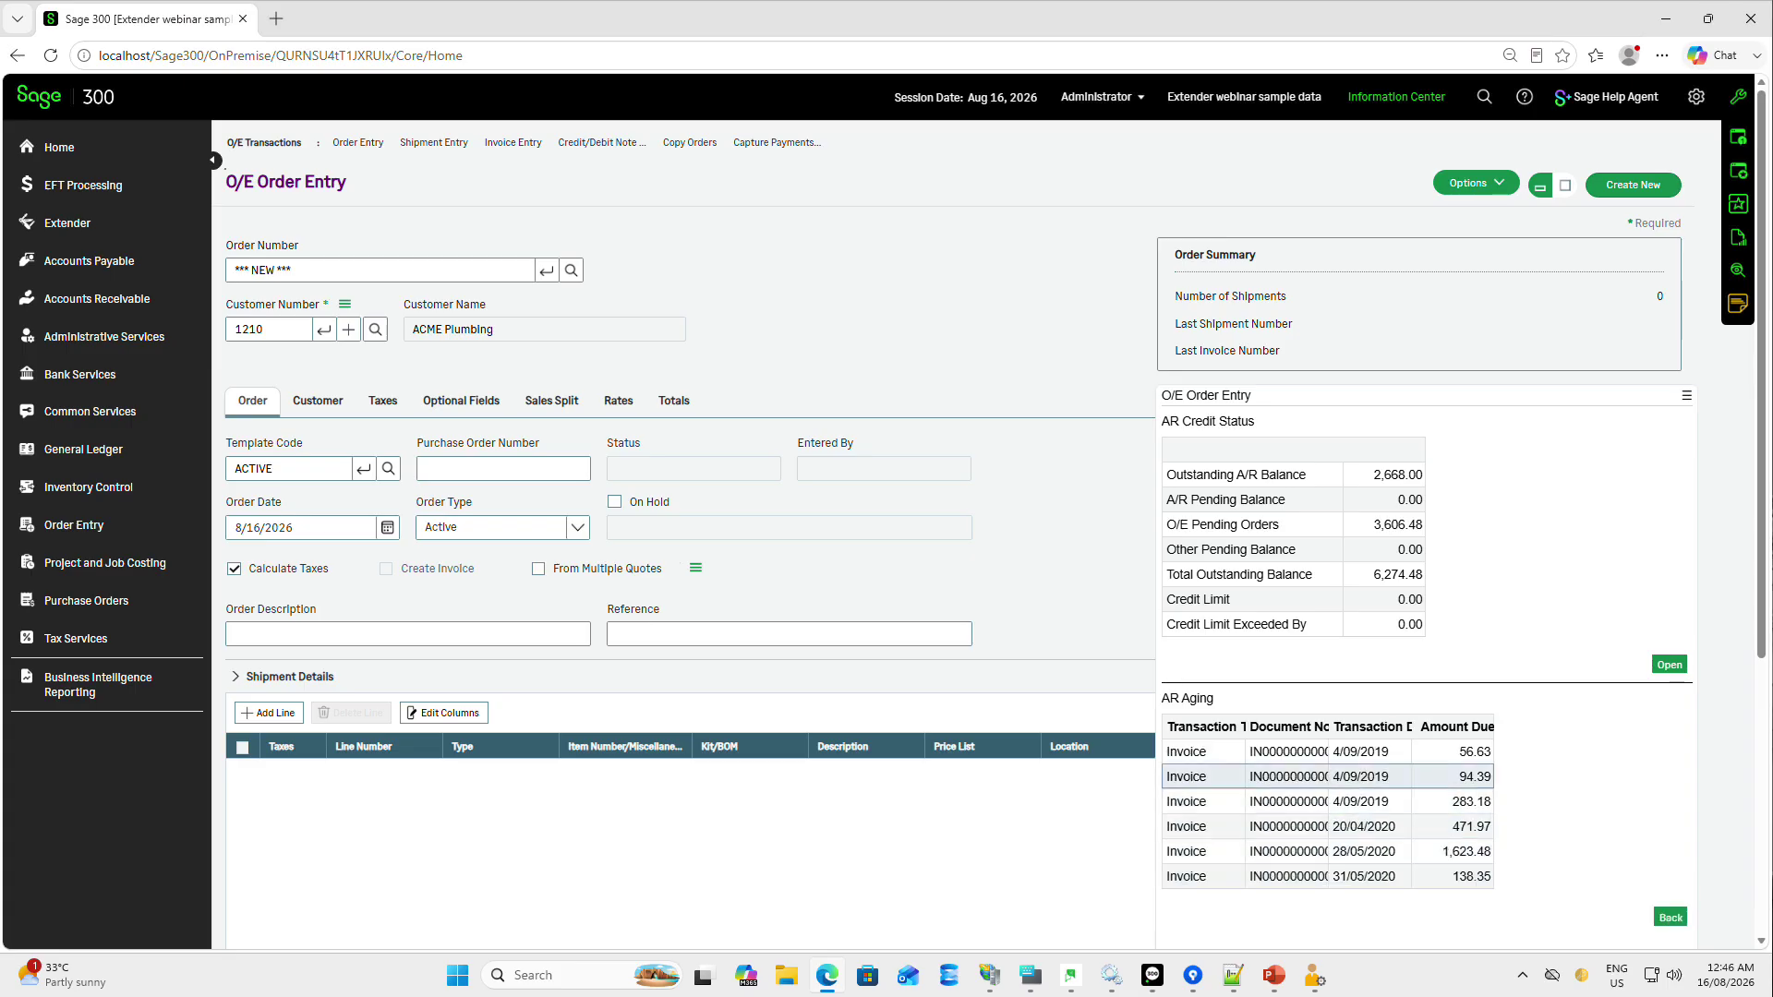
- Widen the AR Aging Document No. column, inspect the 28/05/2020 invoice in A/R Invoice Entry, and return to O/E Order Entry
drag(1330, 725, 1381, 724)
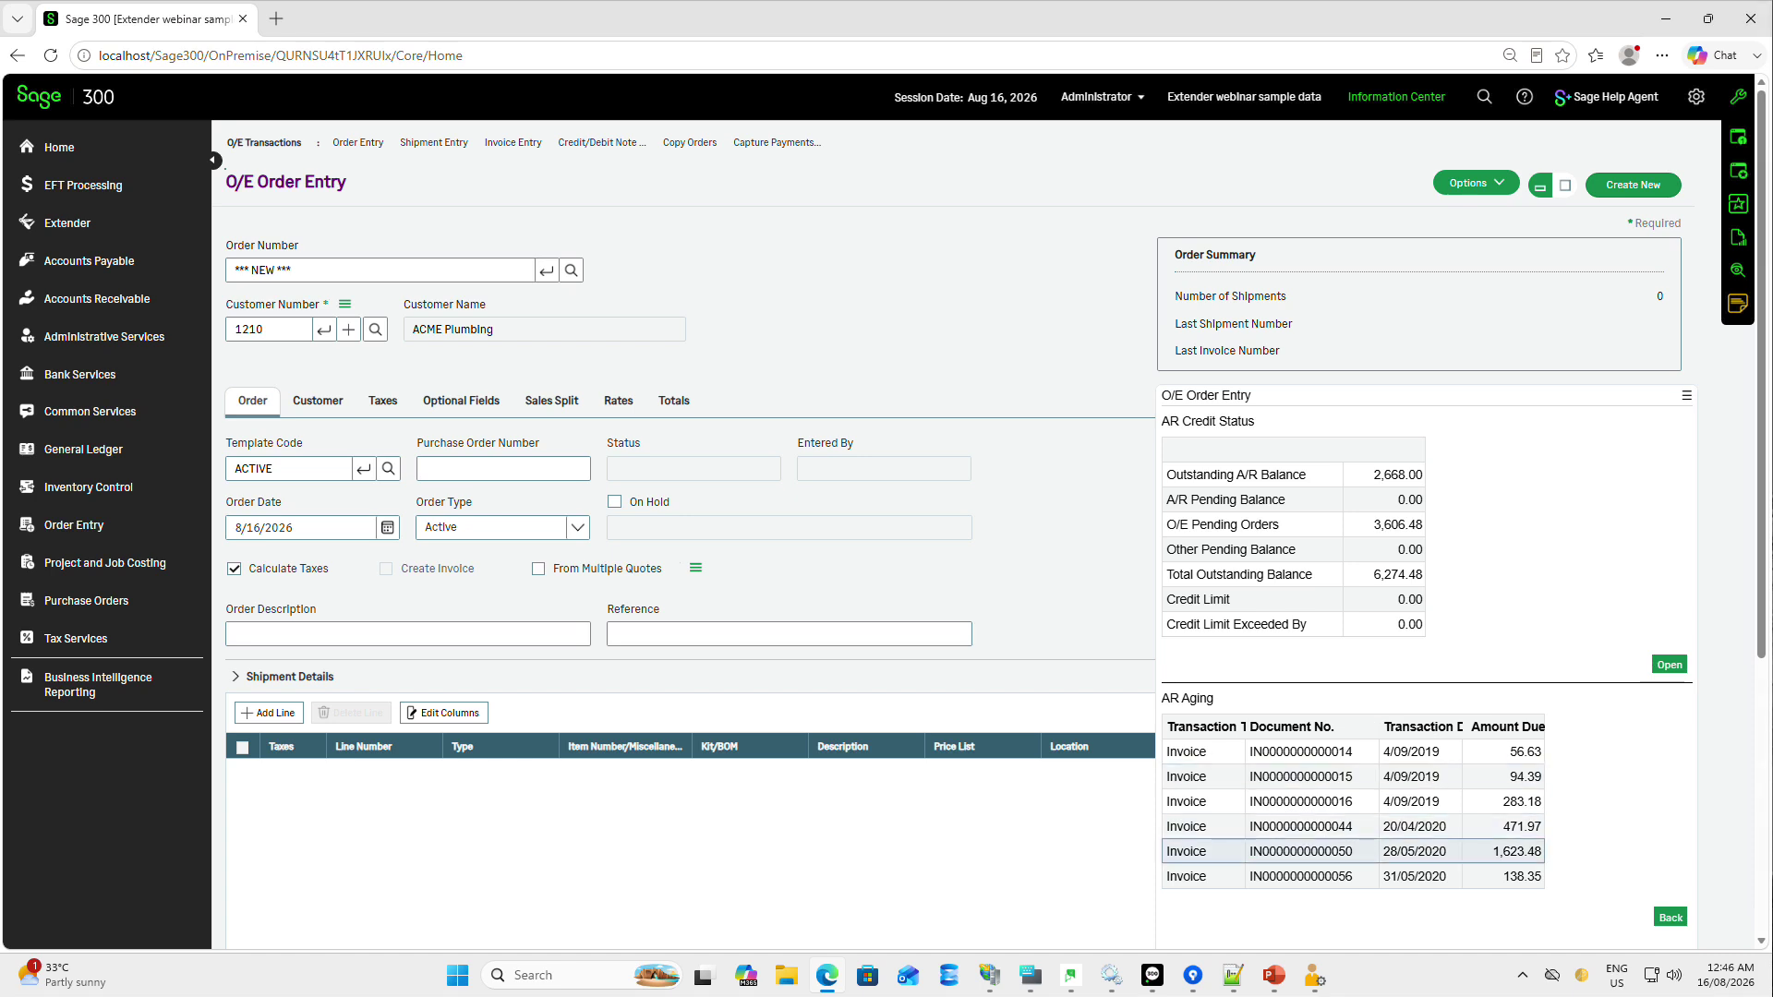
click(1302, 851)
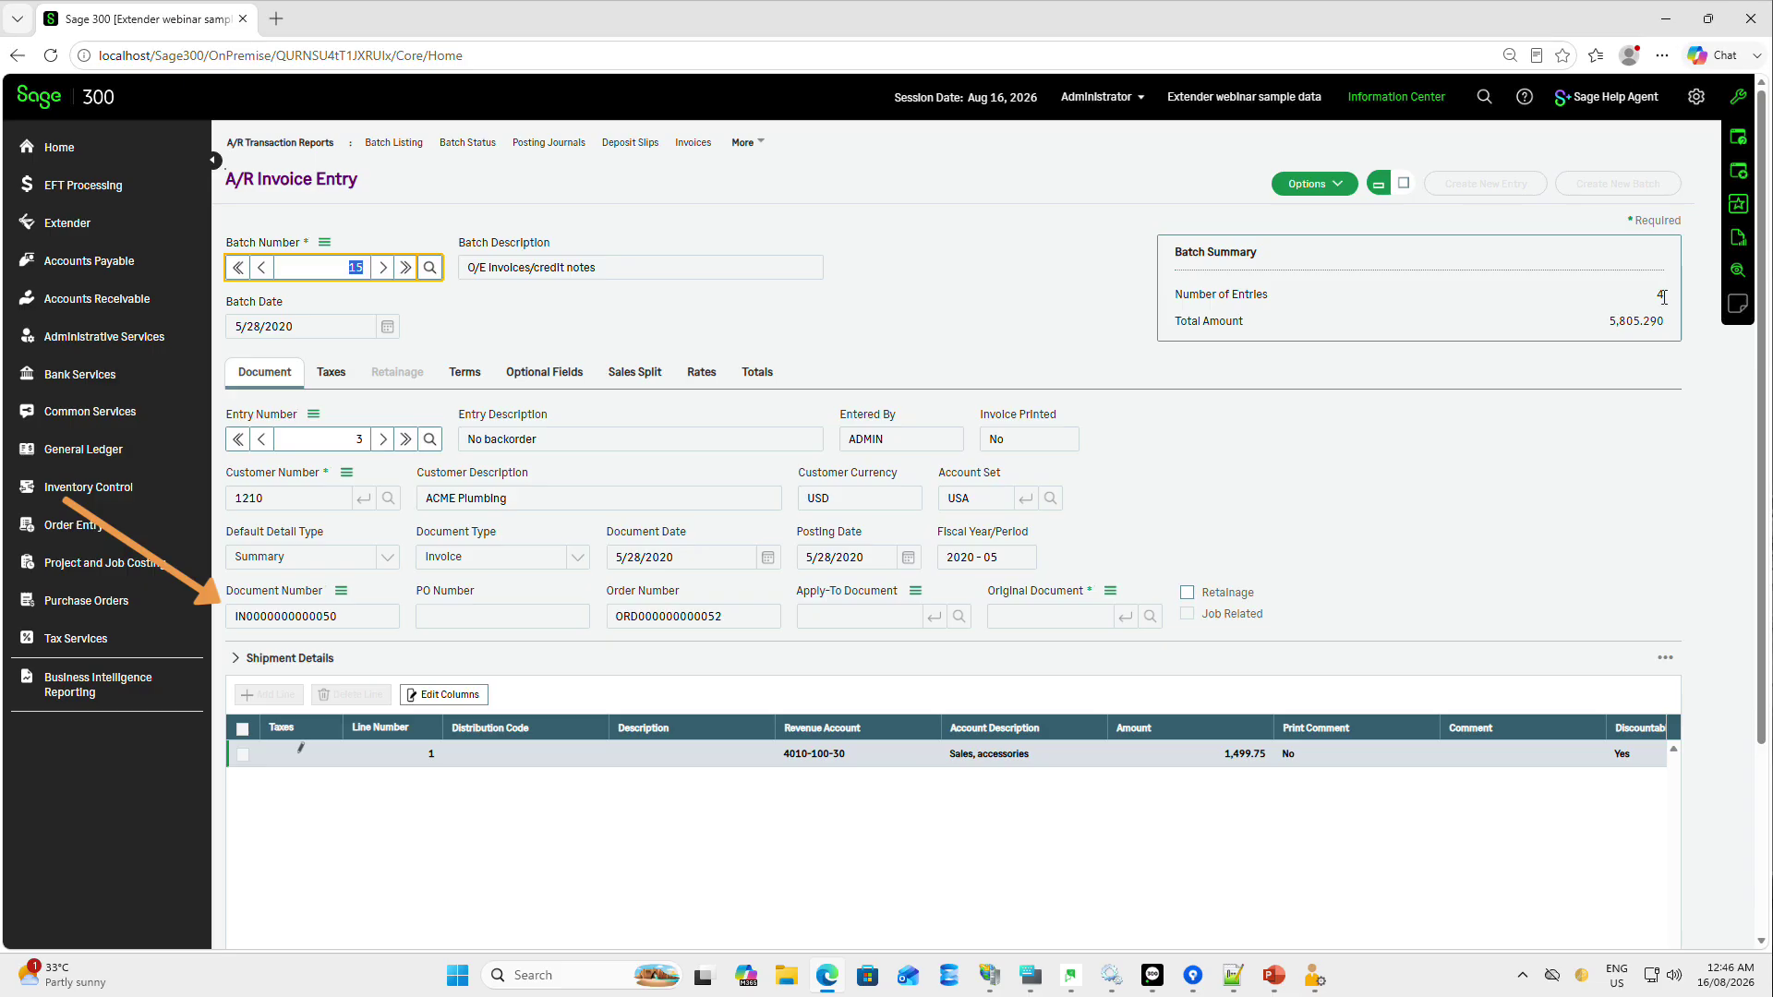
click(1738, 136)
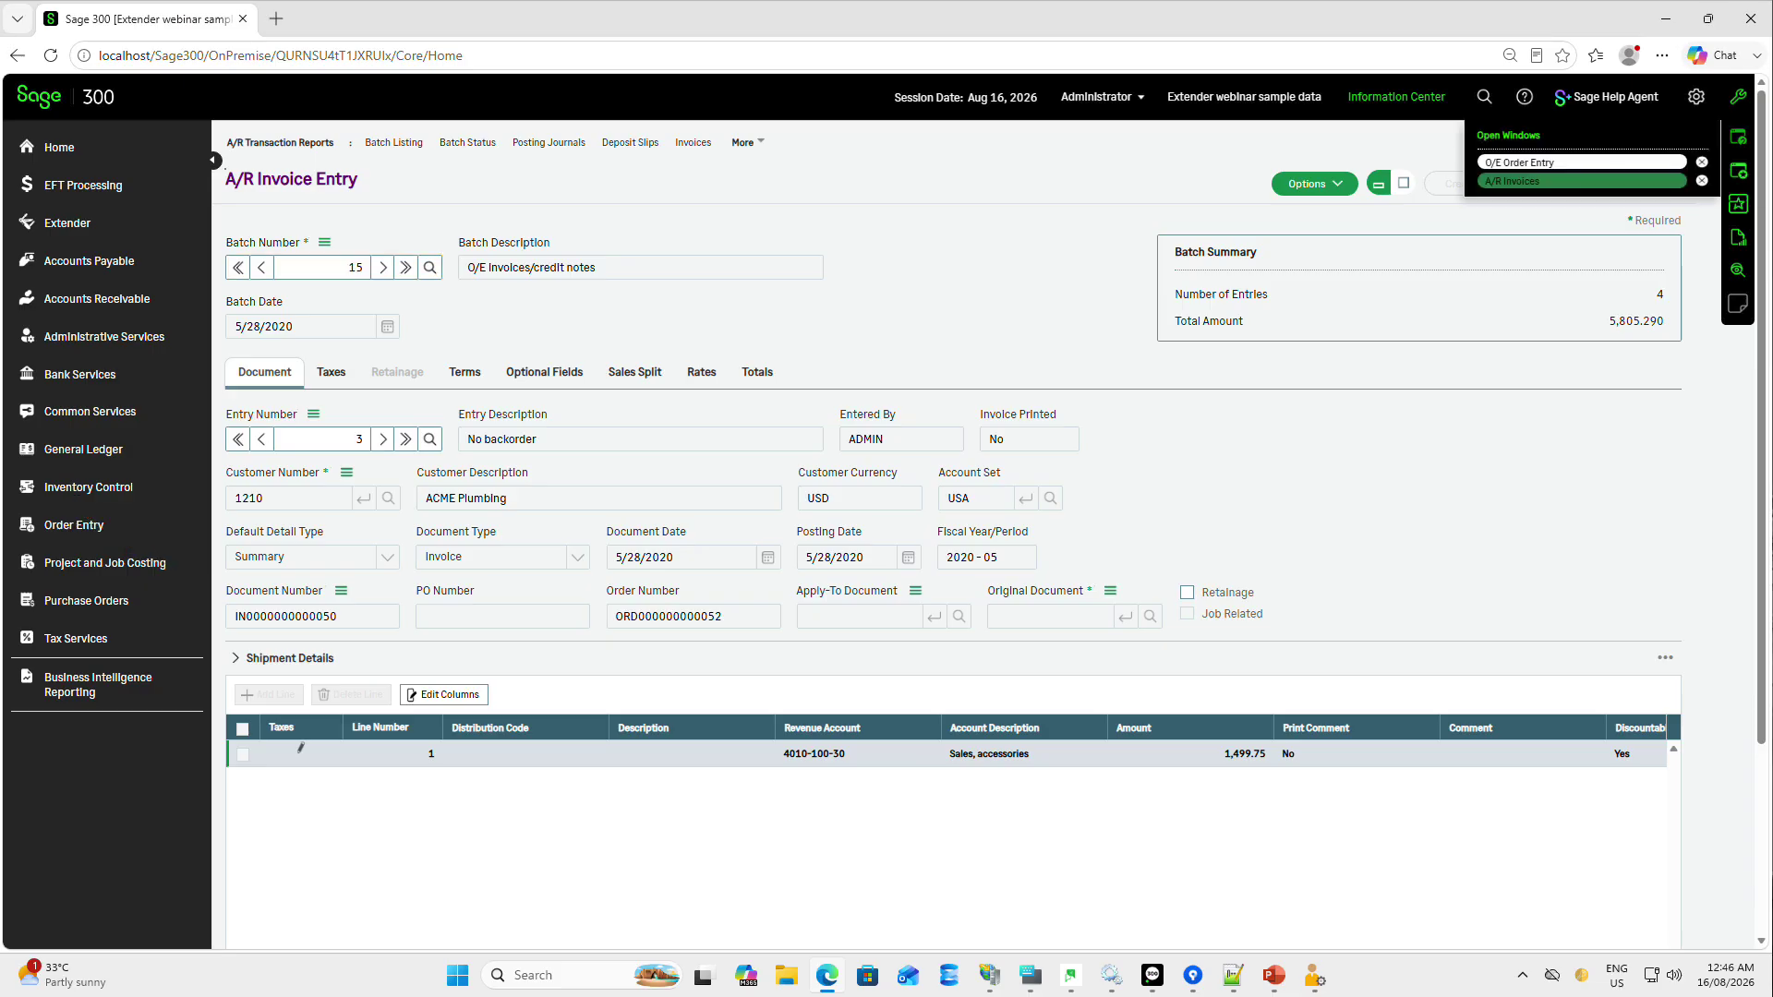
click(1611, 163)
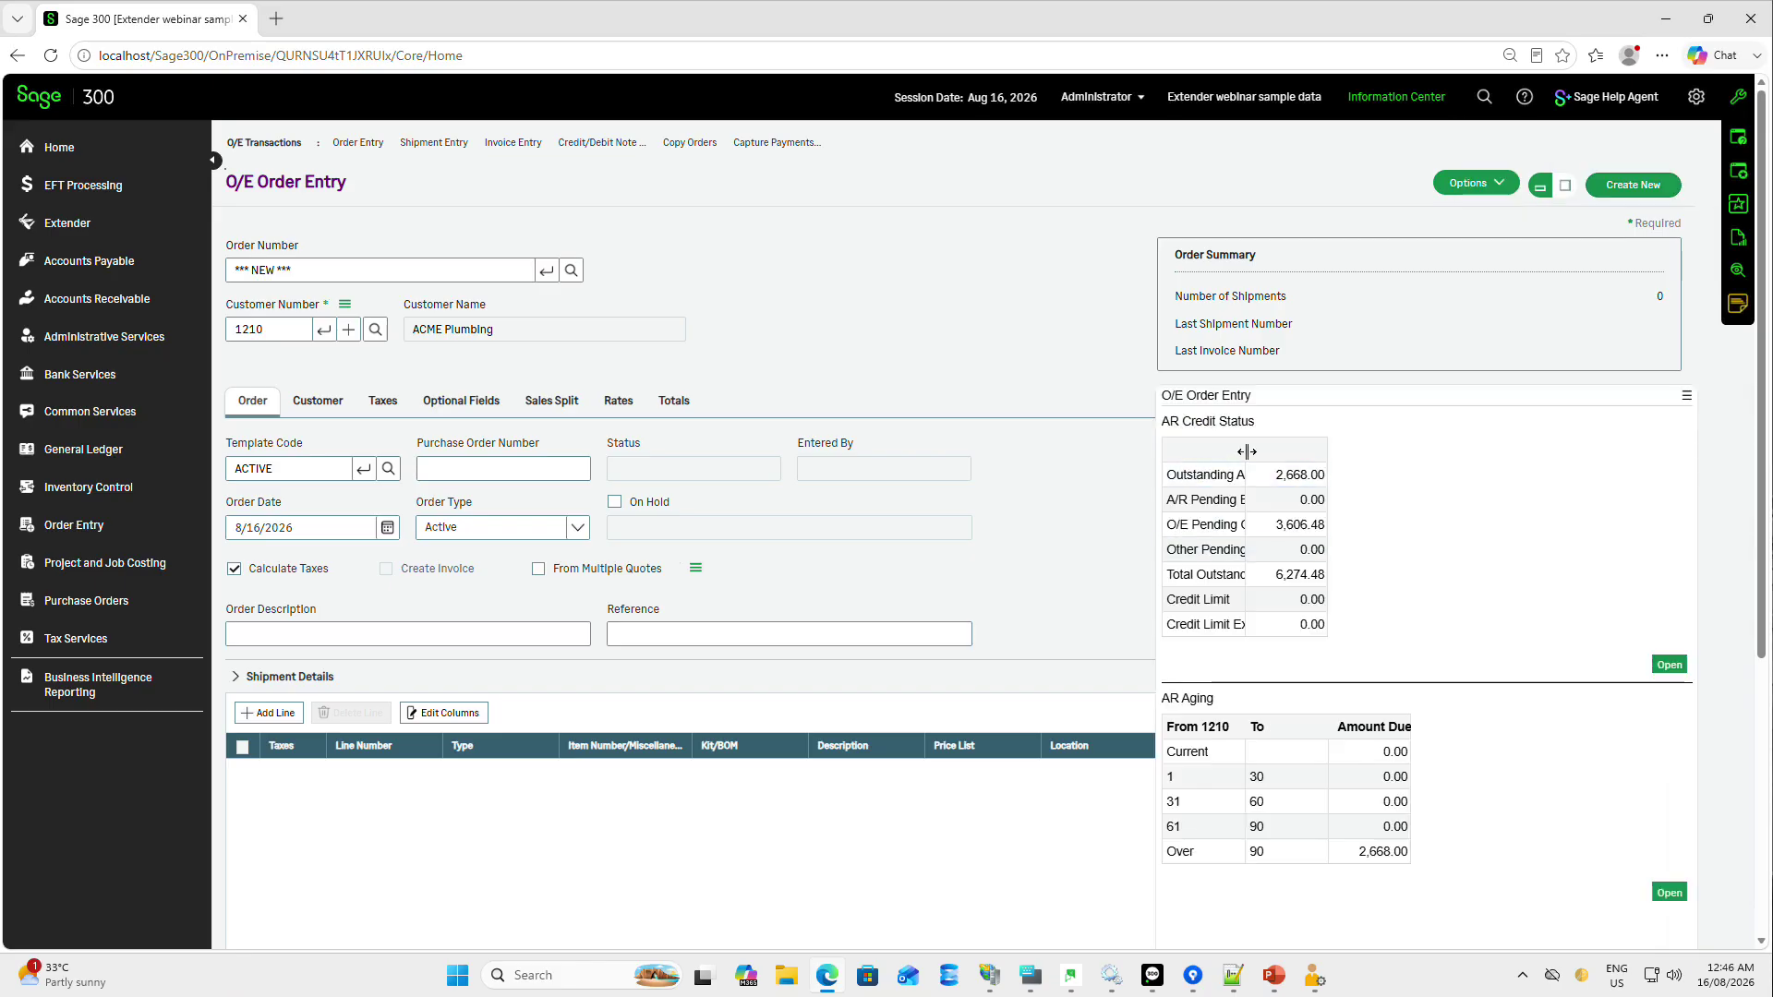
drag(1247, 452, 1327, 446)
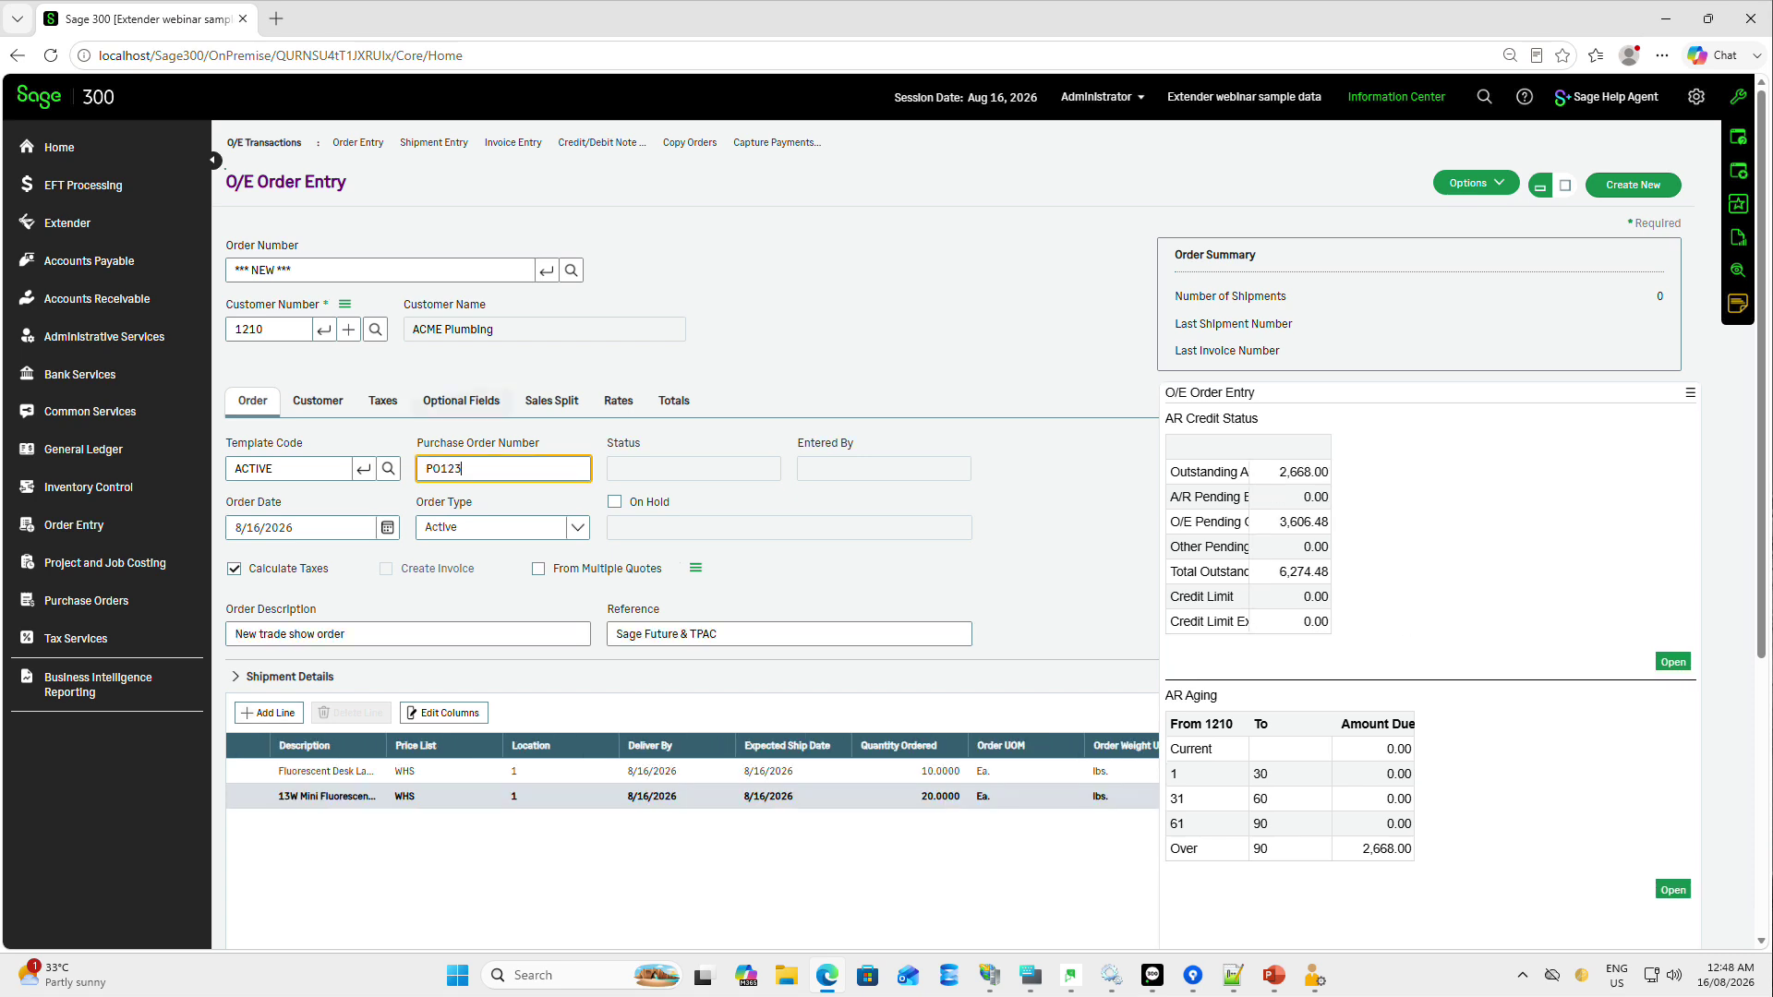
- Check the UPSZONE optional field on the ACME Plumbing order and set its order discount to 15%
click(461, 400)
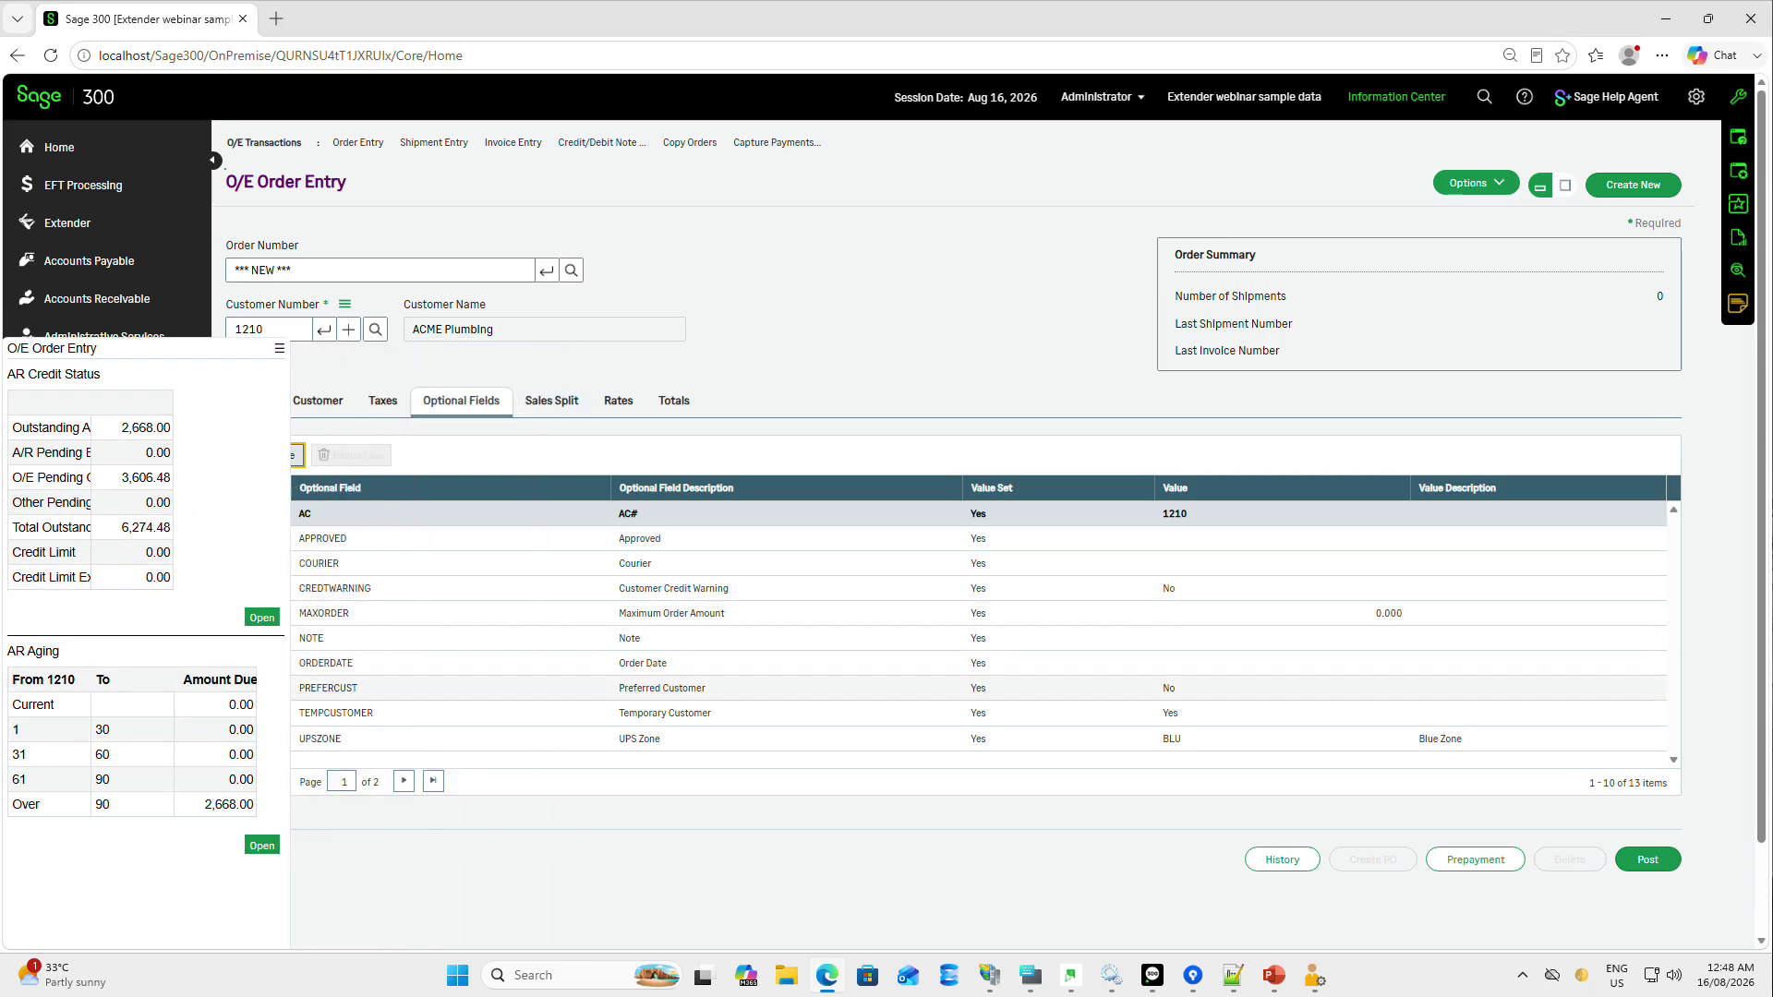
click(1268, 739)
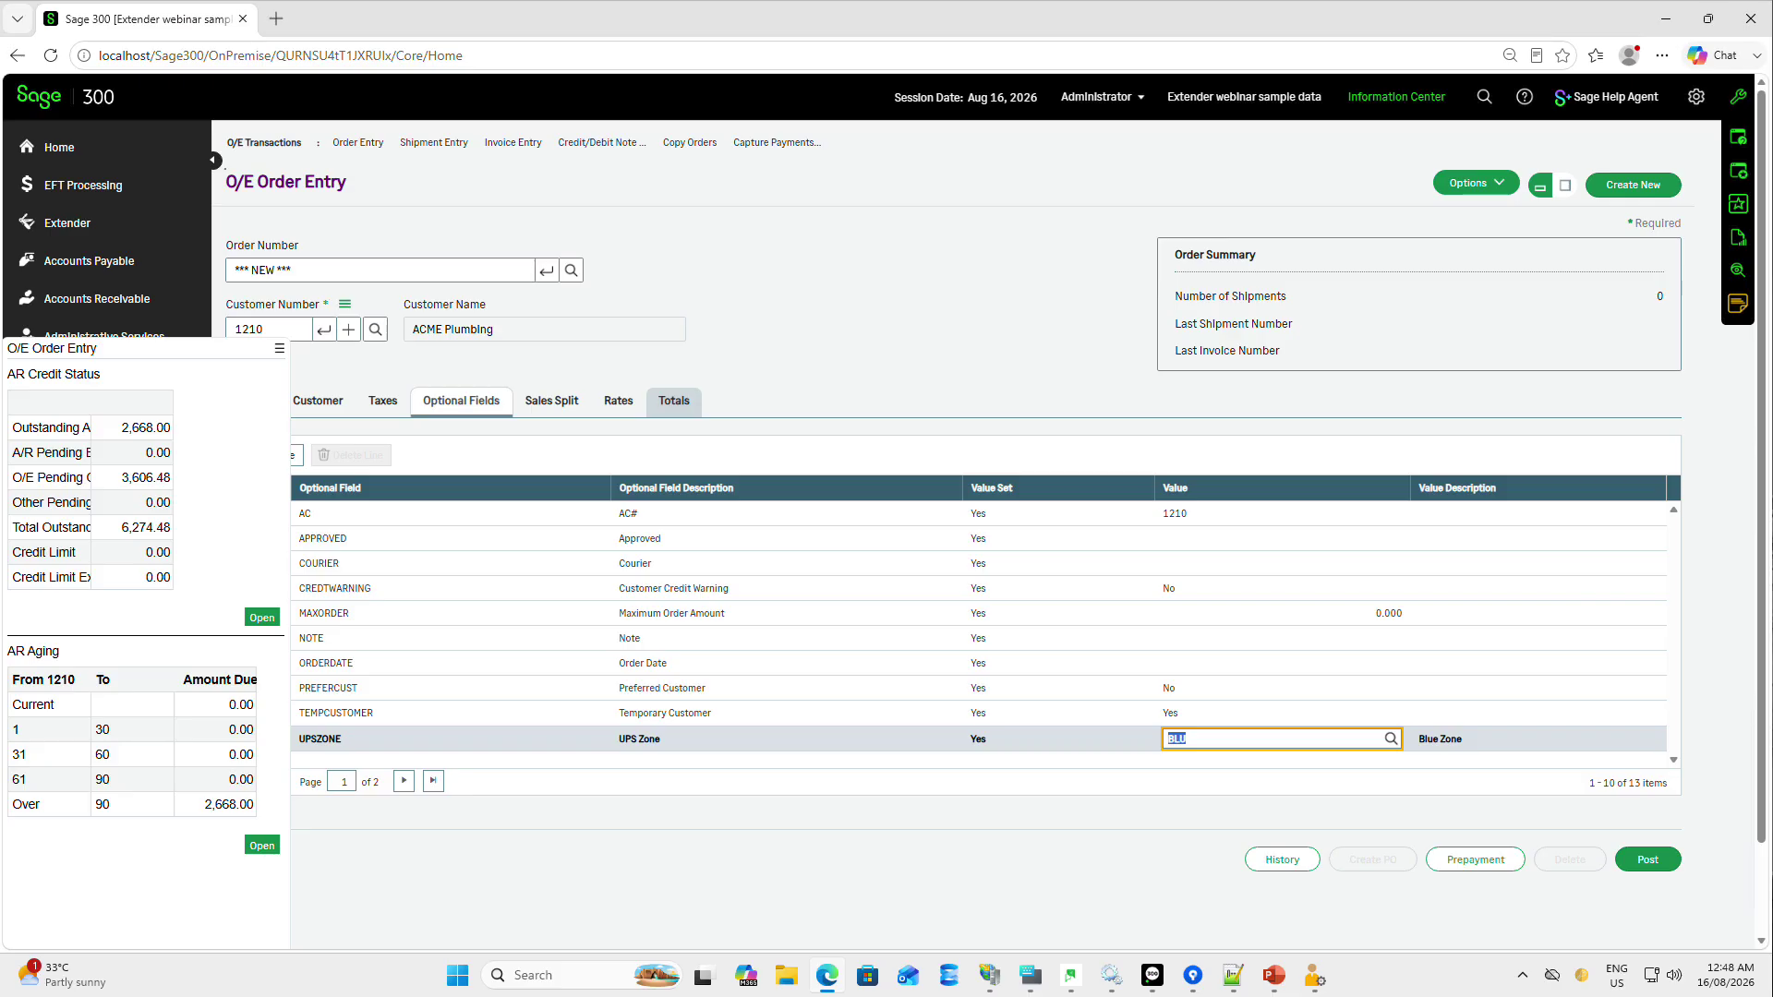
click(673, 399)
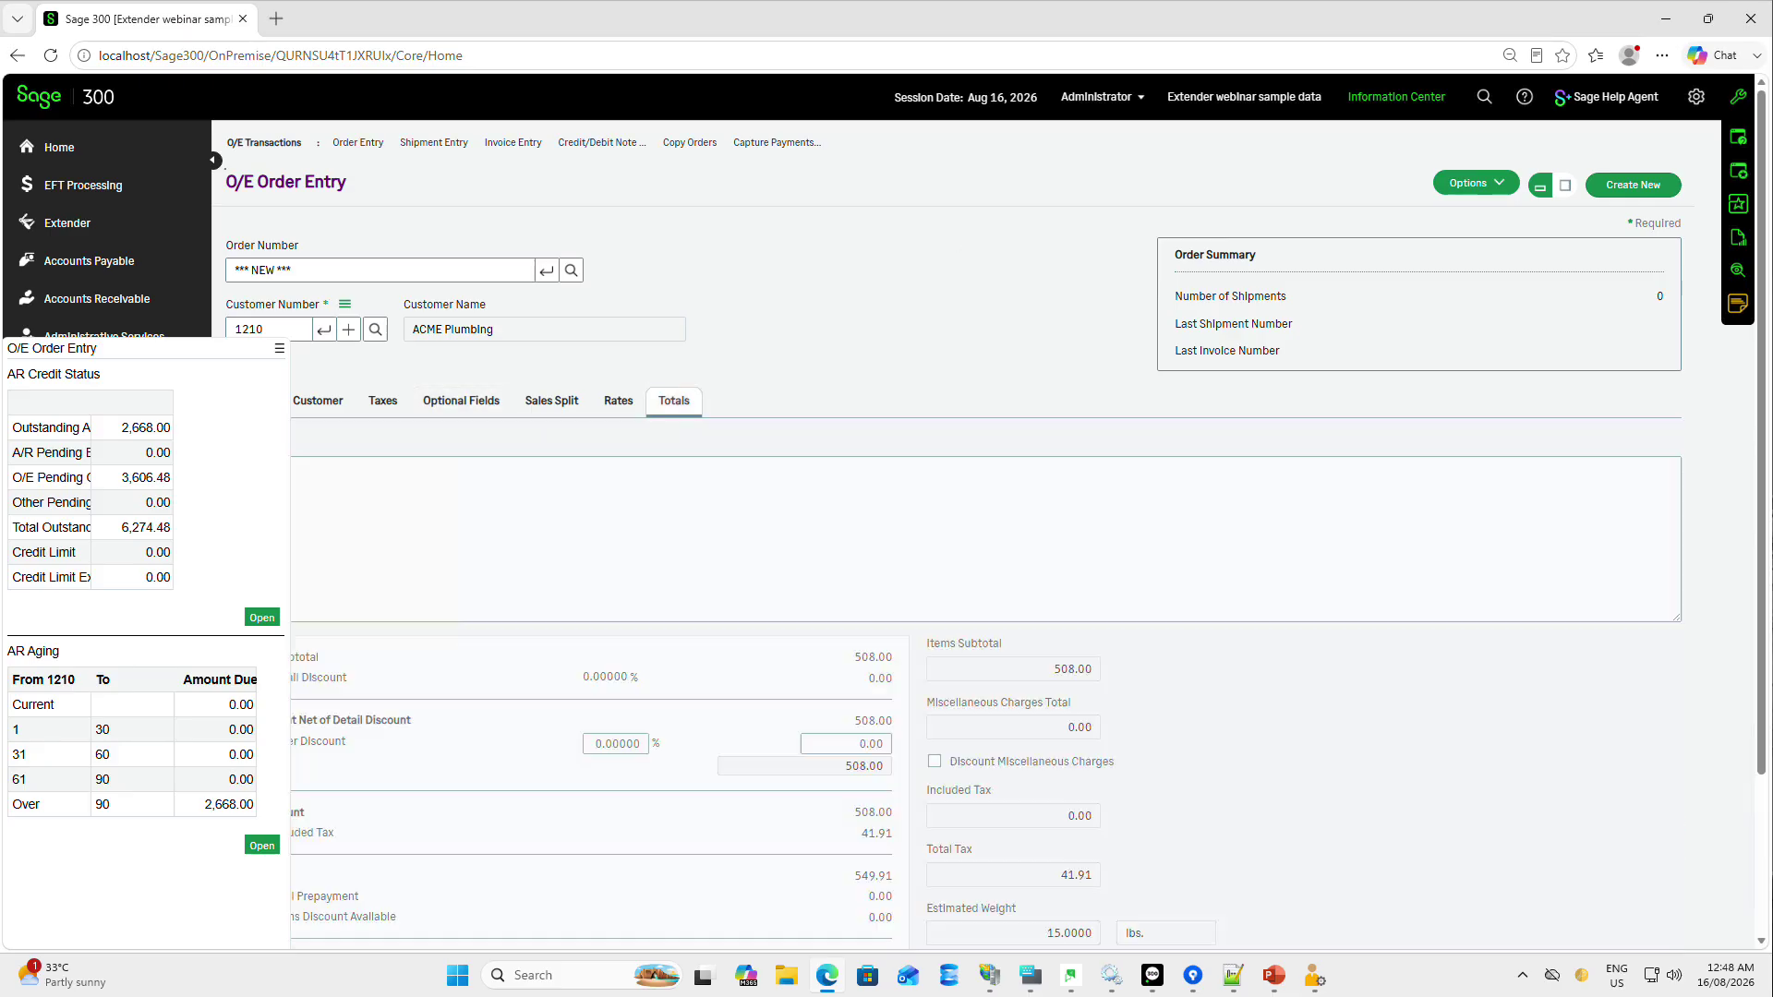
click(593, 745)
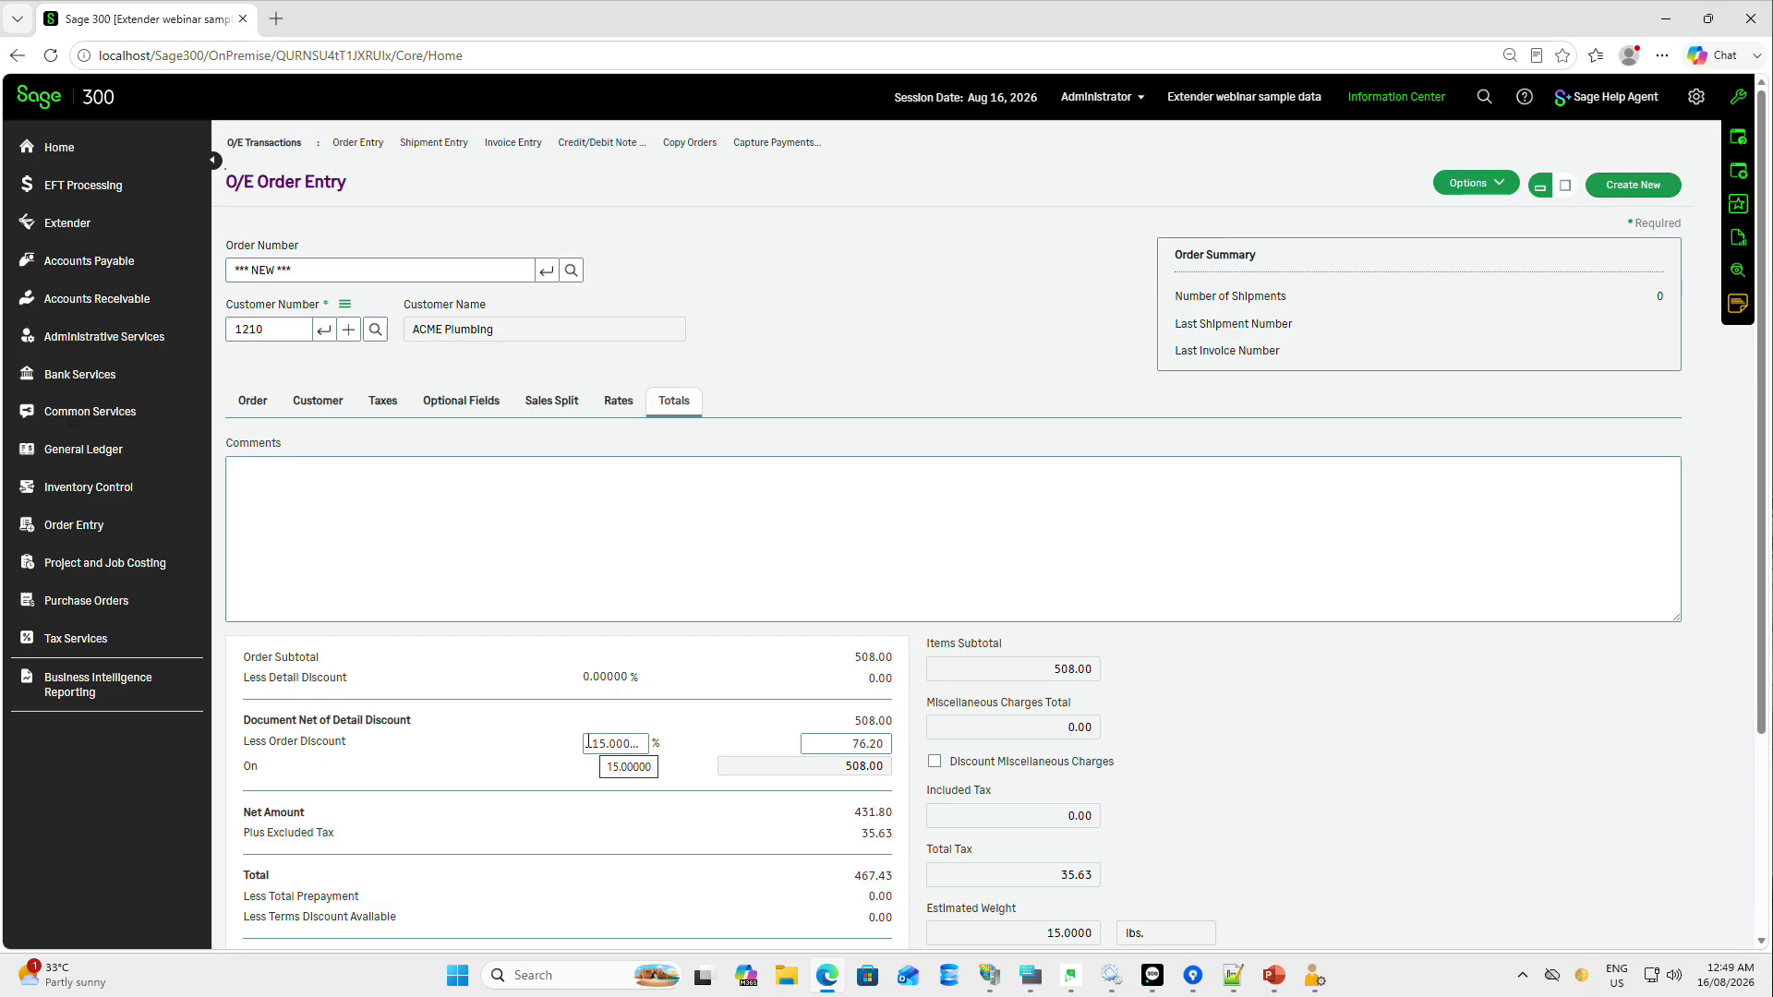
- Add the comment "Discount as ordered at the trade show" to the ACME Plumbing order and post it
click(385, 512)
text(Dis)
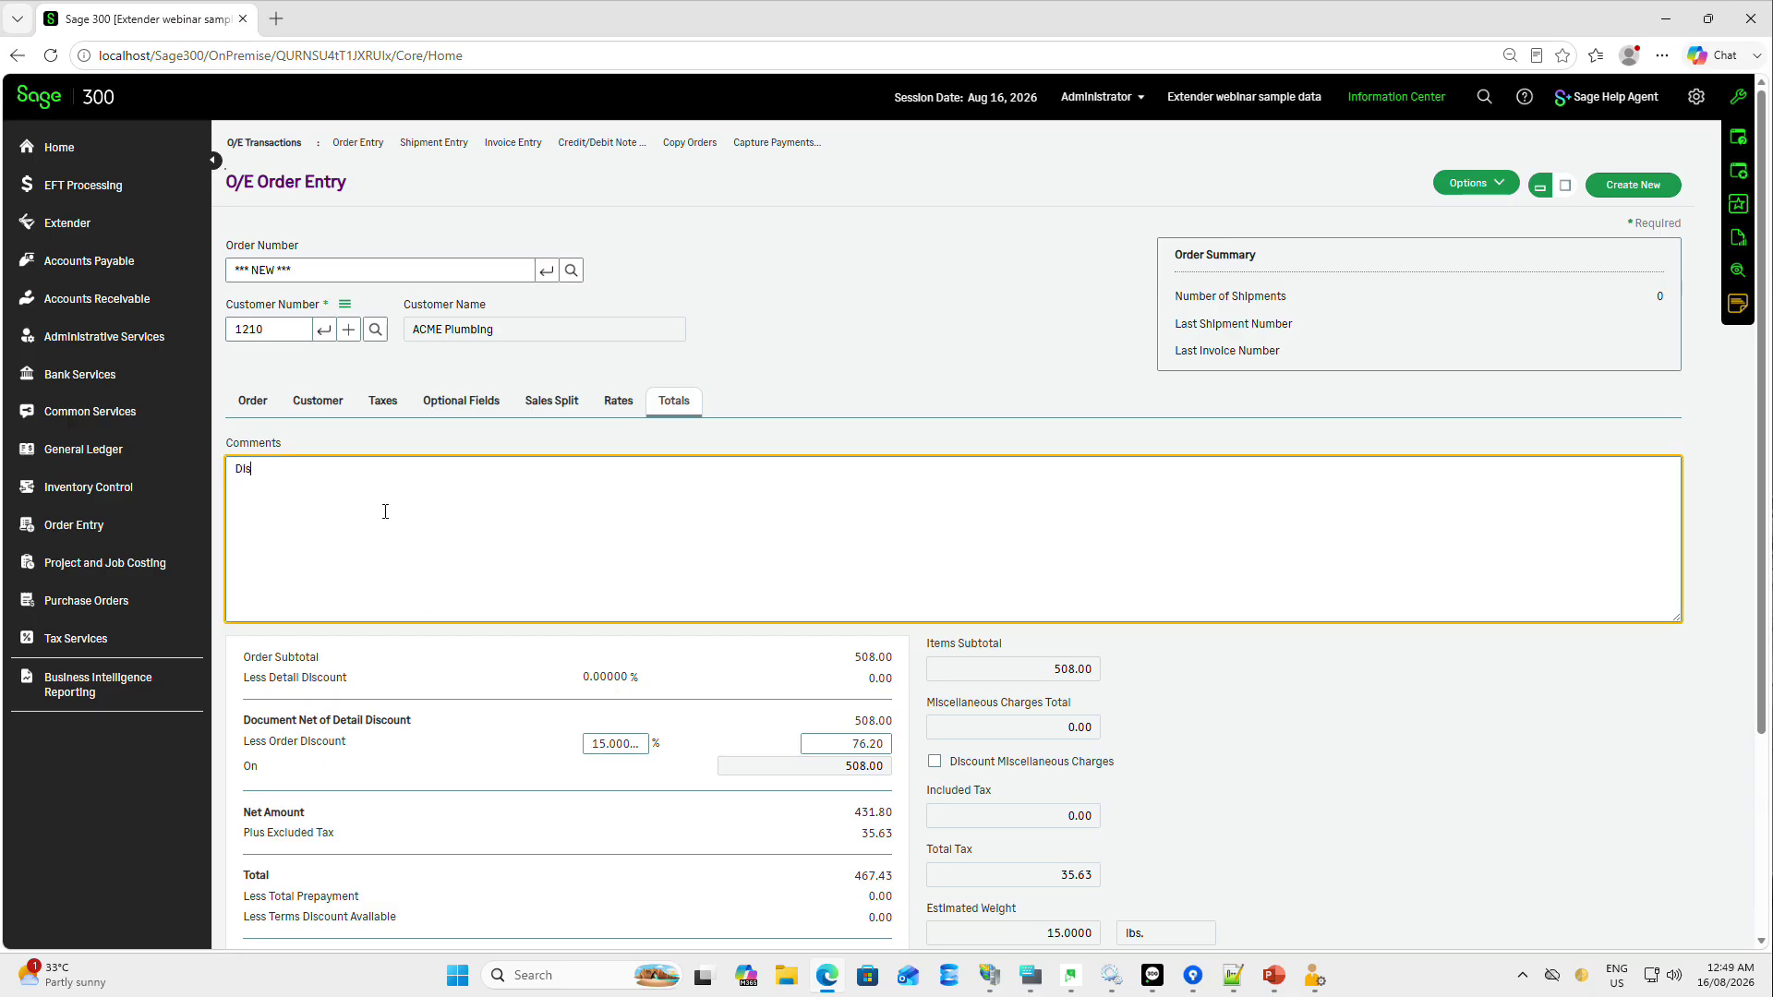
text(count as ordered at the trade show)
scroll(951, 554, down, 3)
key(Tab)
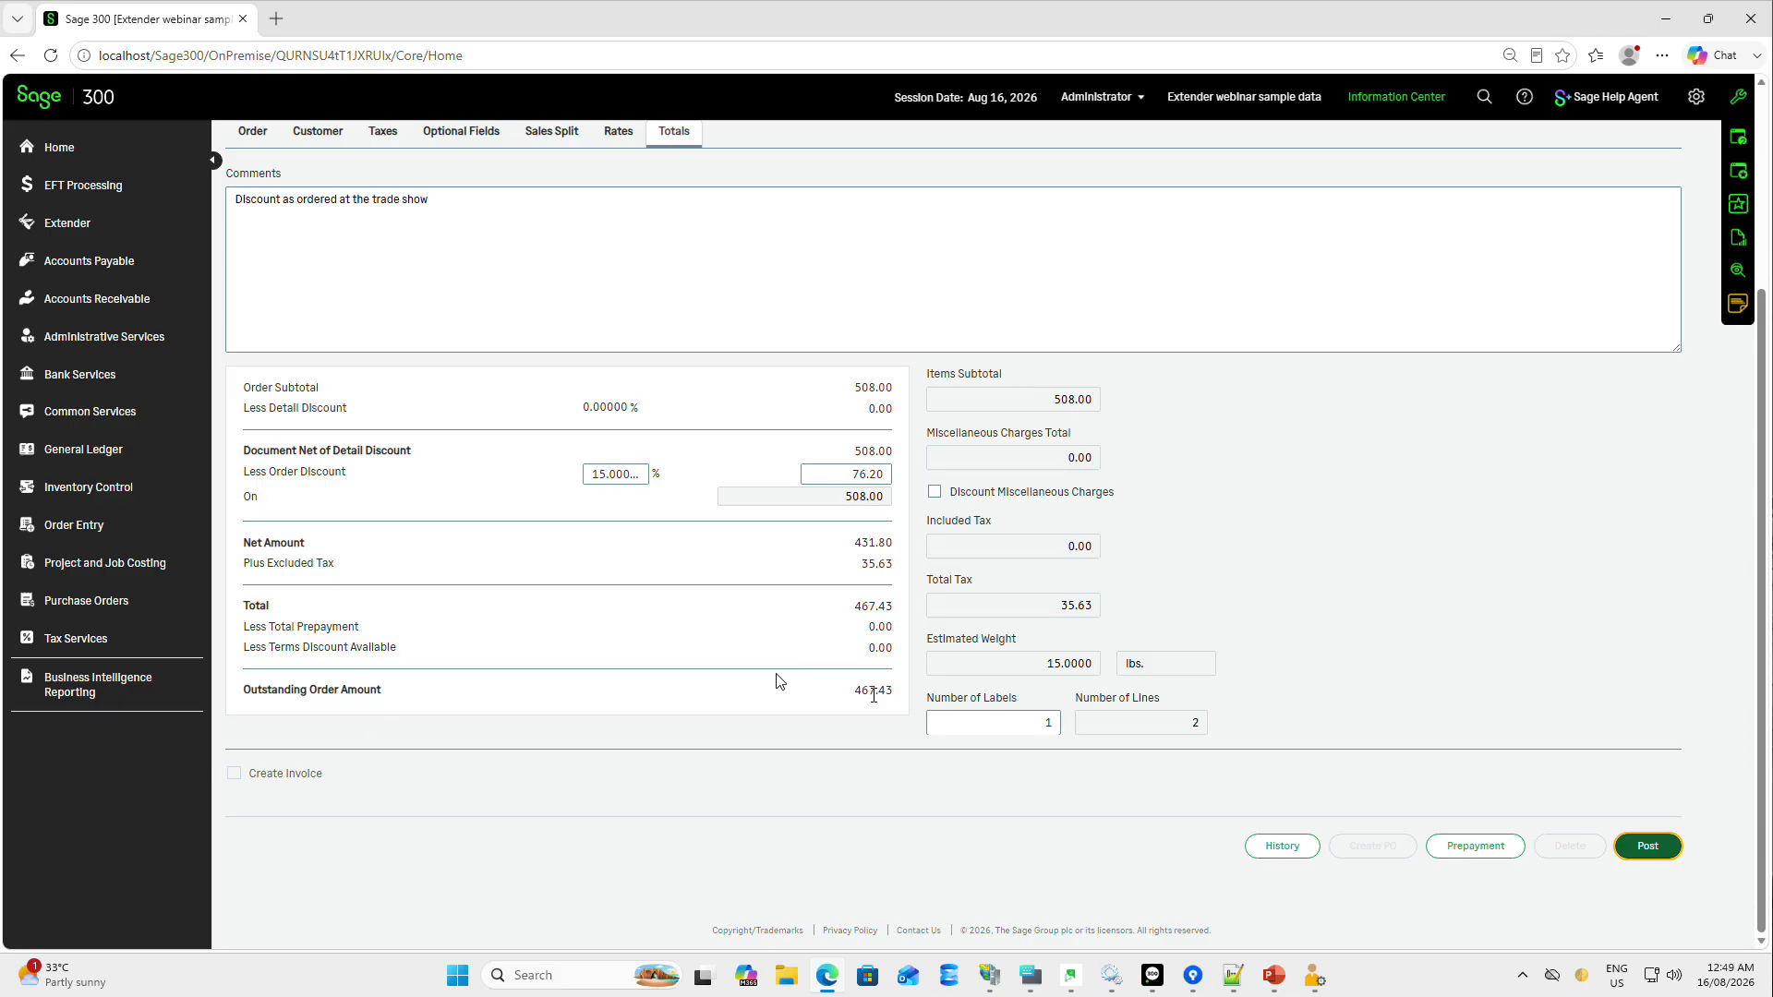
scroll(781, 681, up, 3)
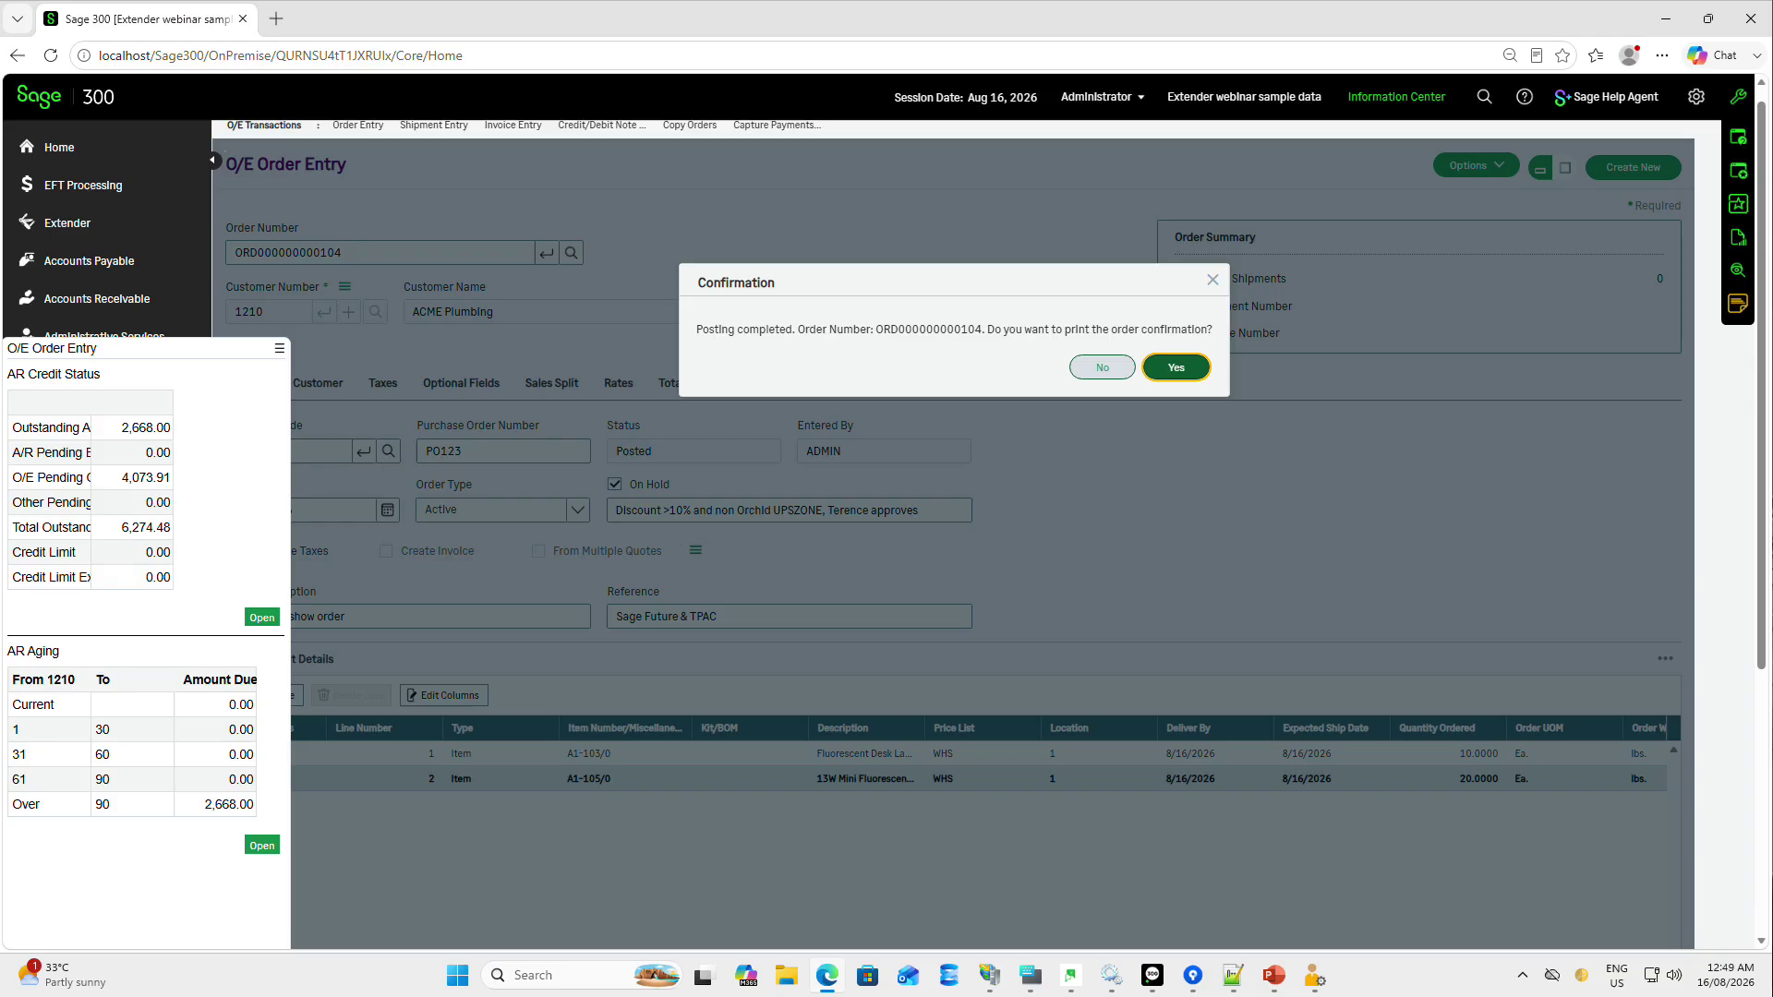
key(Return)
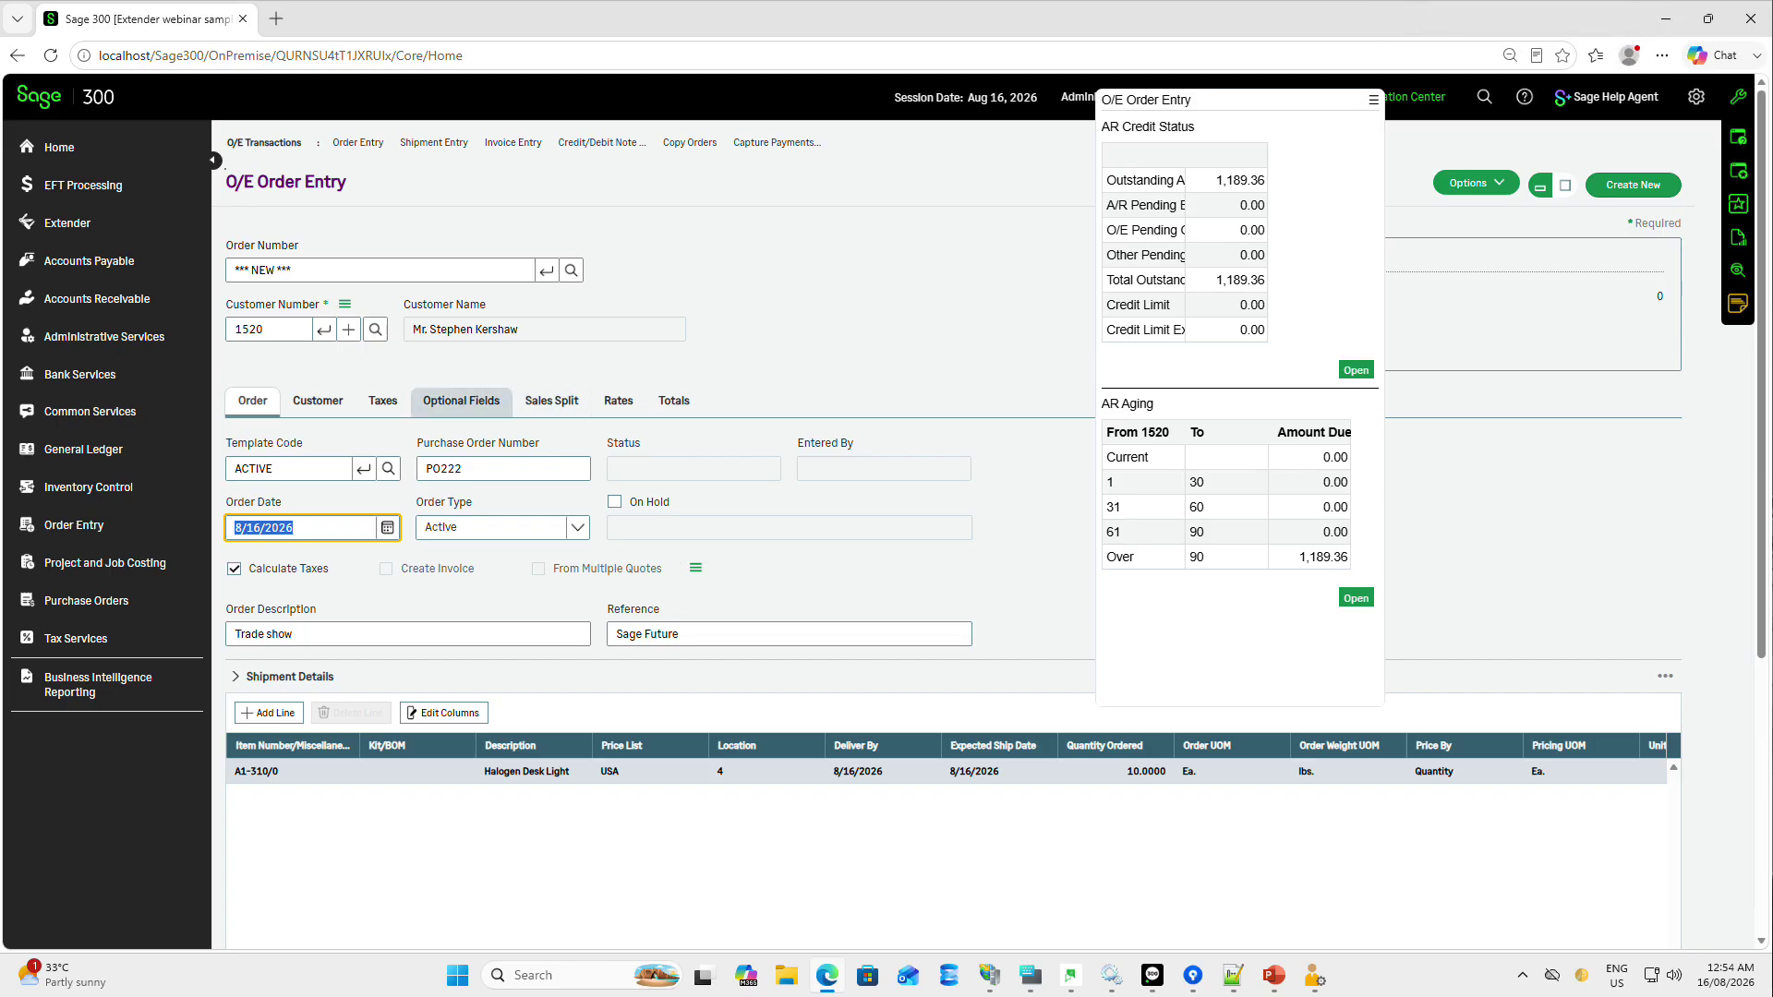
- Set the UPSZONE optional field to ORC on the new order with purchase order PO222
click(461, 401)
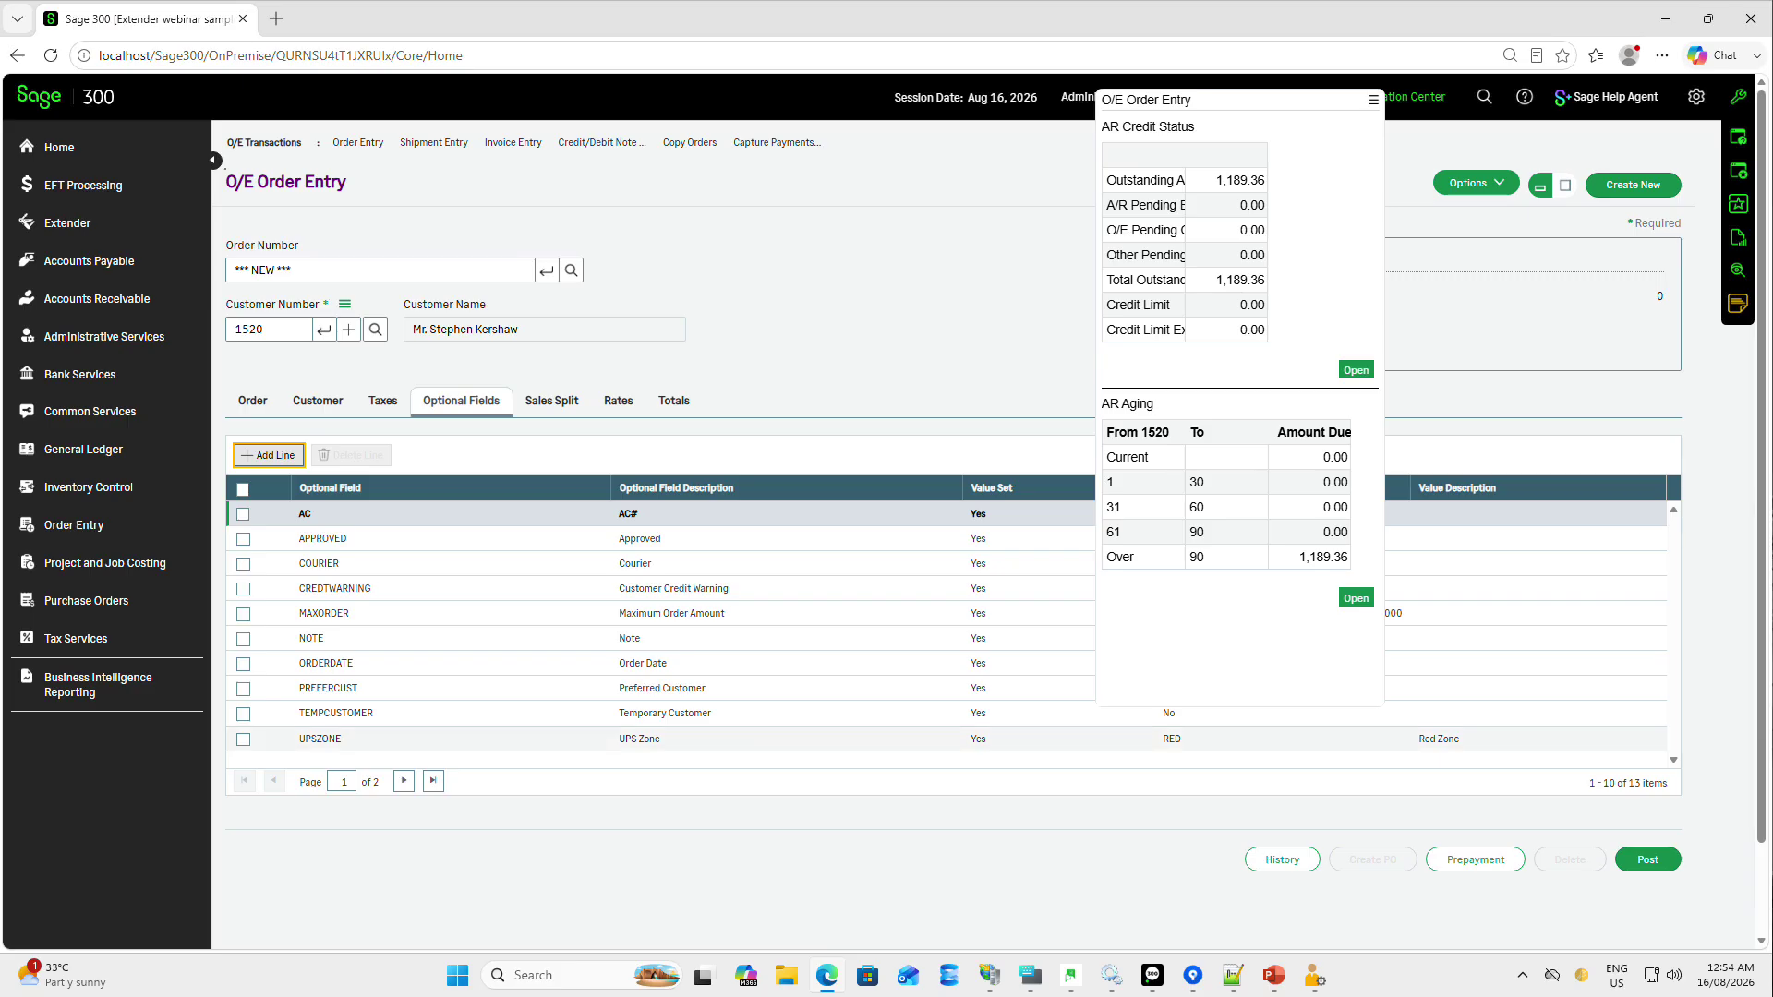
click(1185, 740)
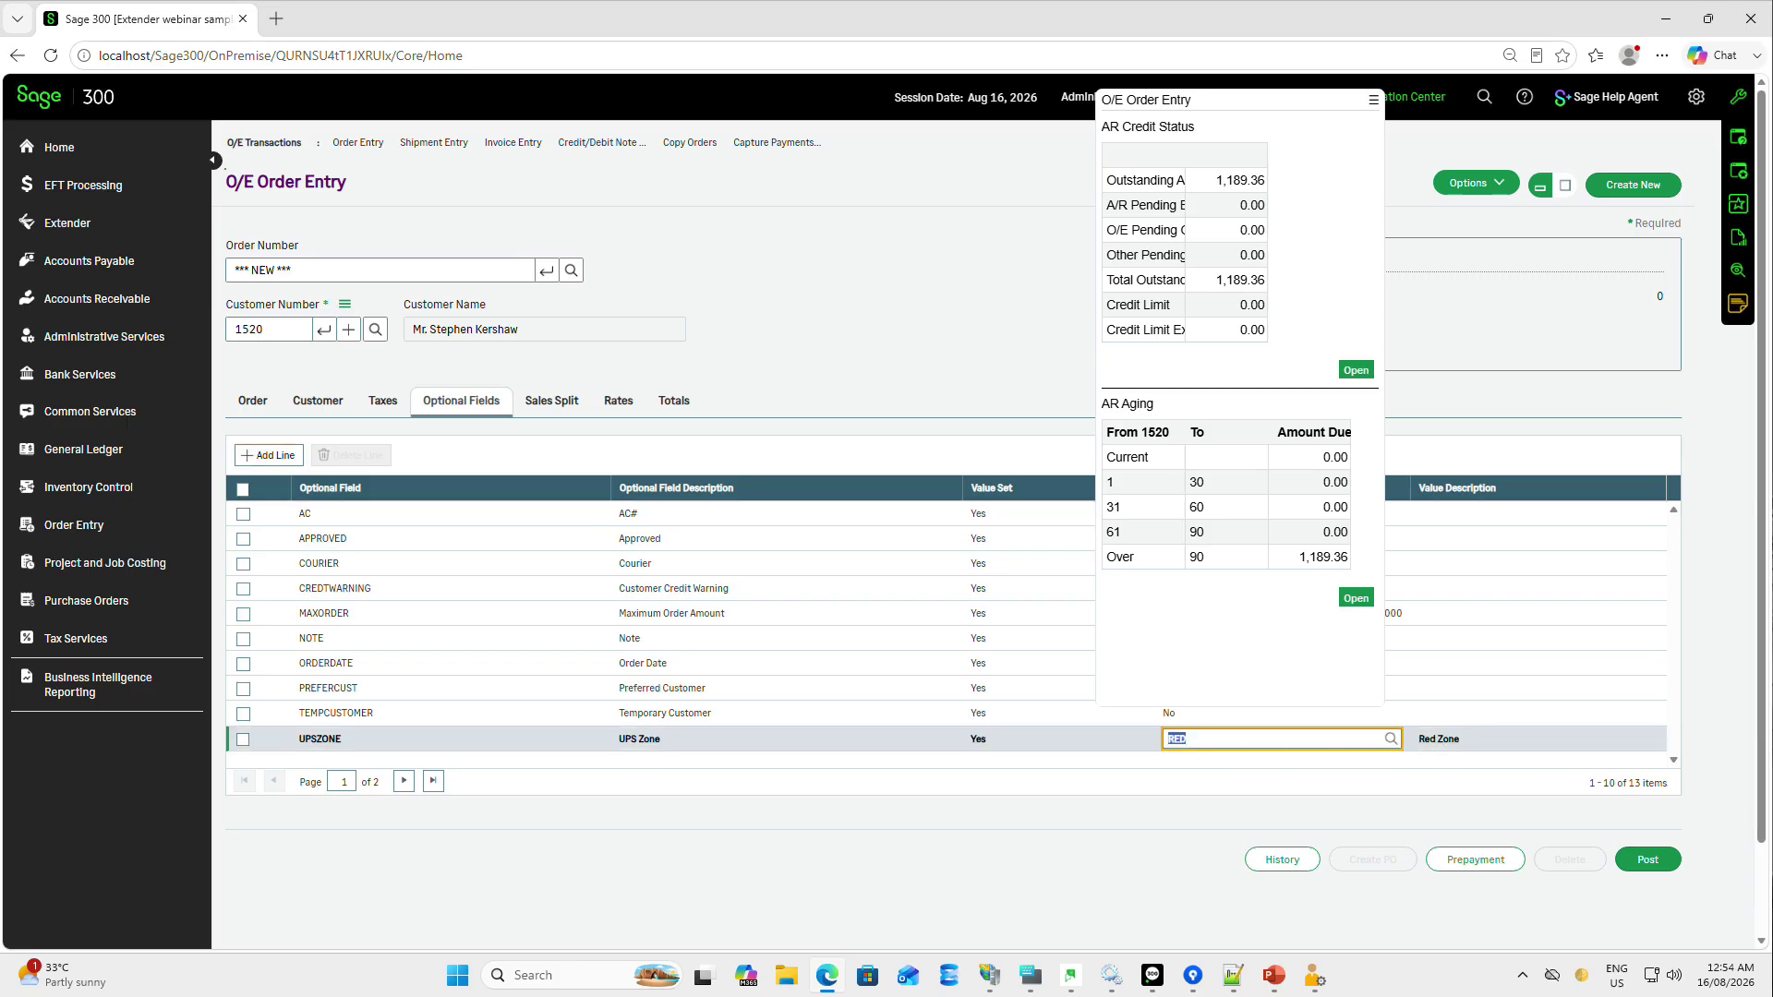
text(ORC)
key(Tab)
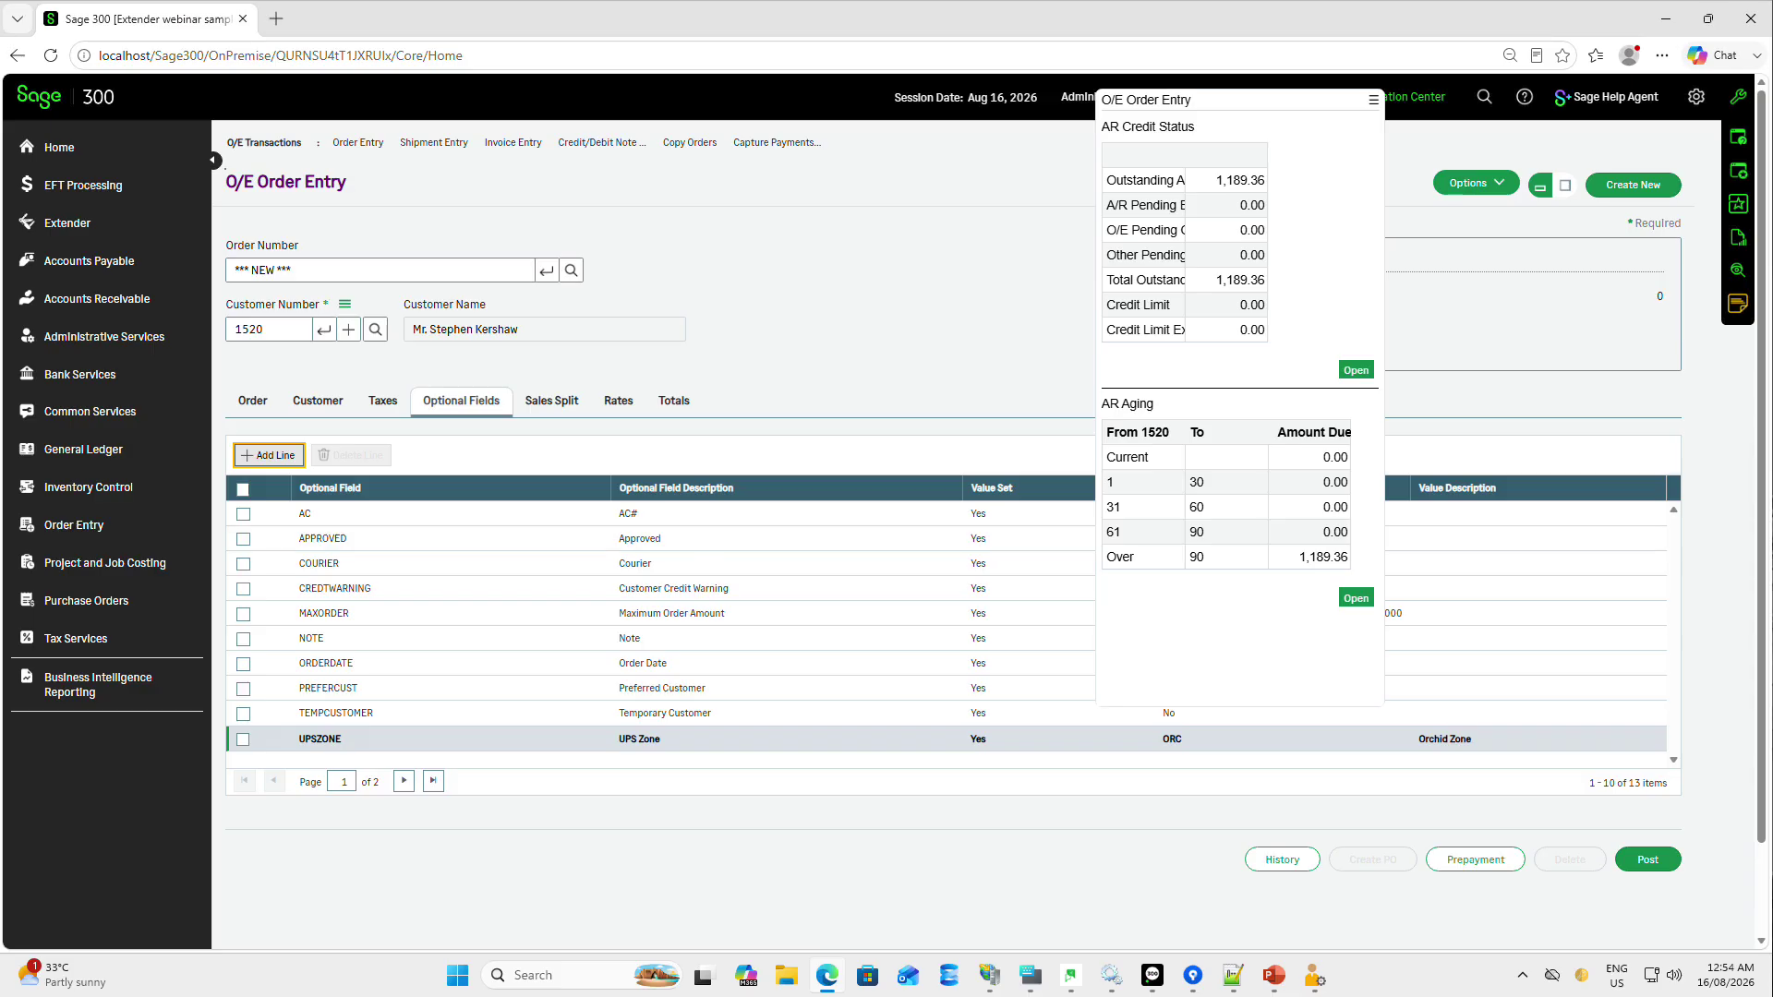
- Set the order discount of the PO222 order to 17%
click(674, 401)
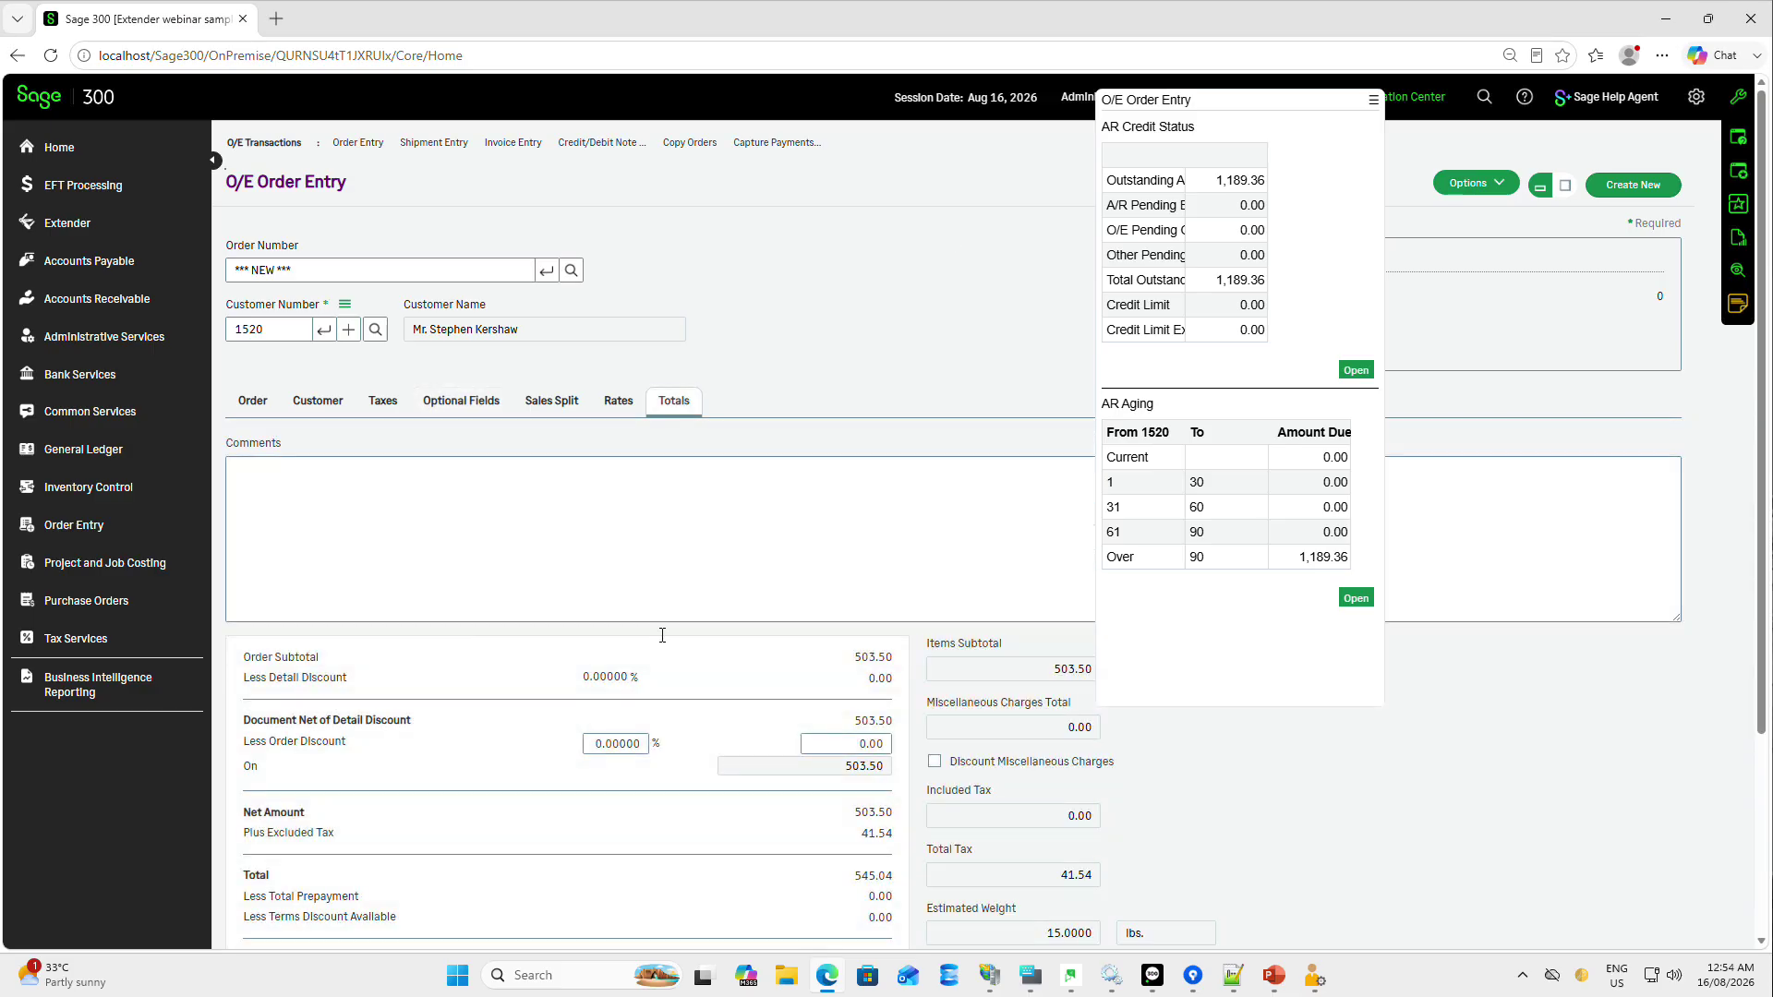
click(630, 744)
double_click(630, 744)
text(17)
key(Tab)
- Add the comment "Ordered at trade show special price" and post the order without printing a confirmation
click(270, 500)
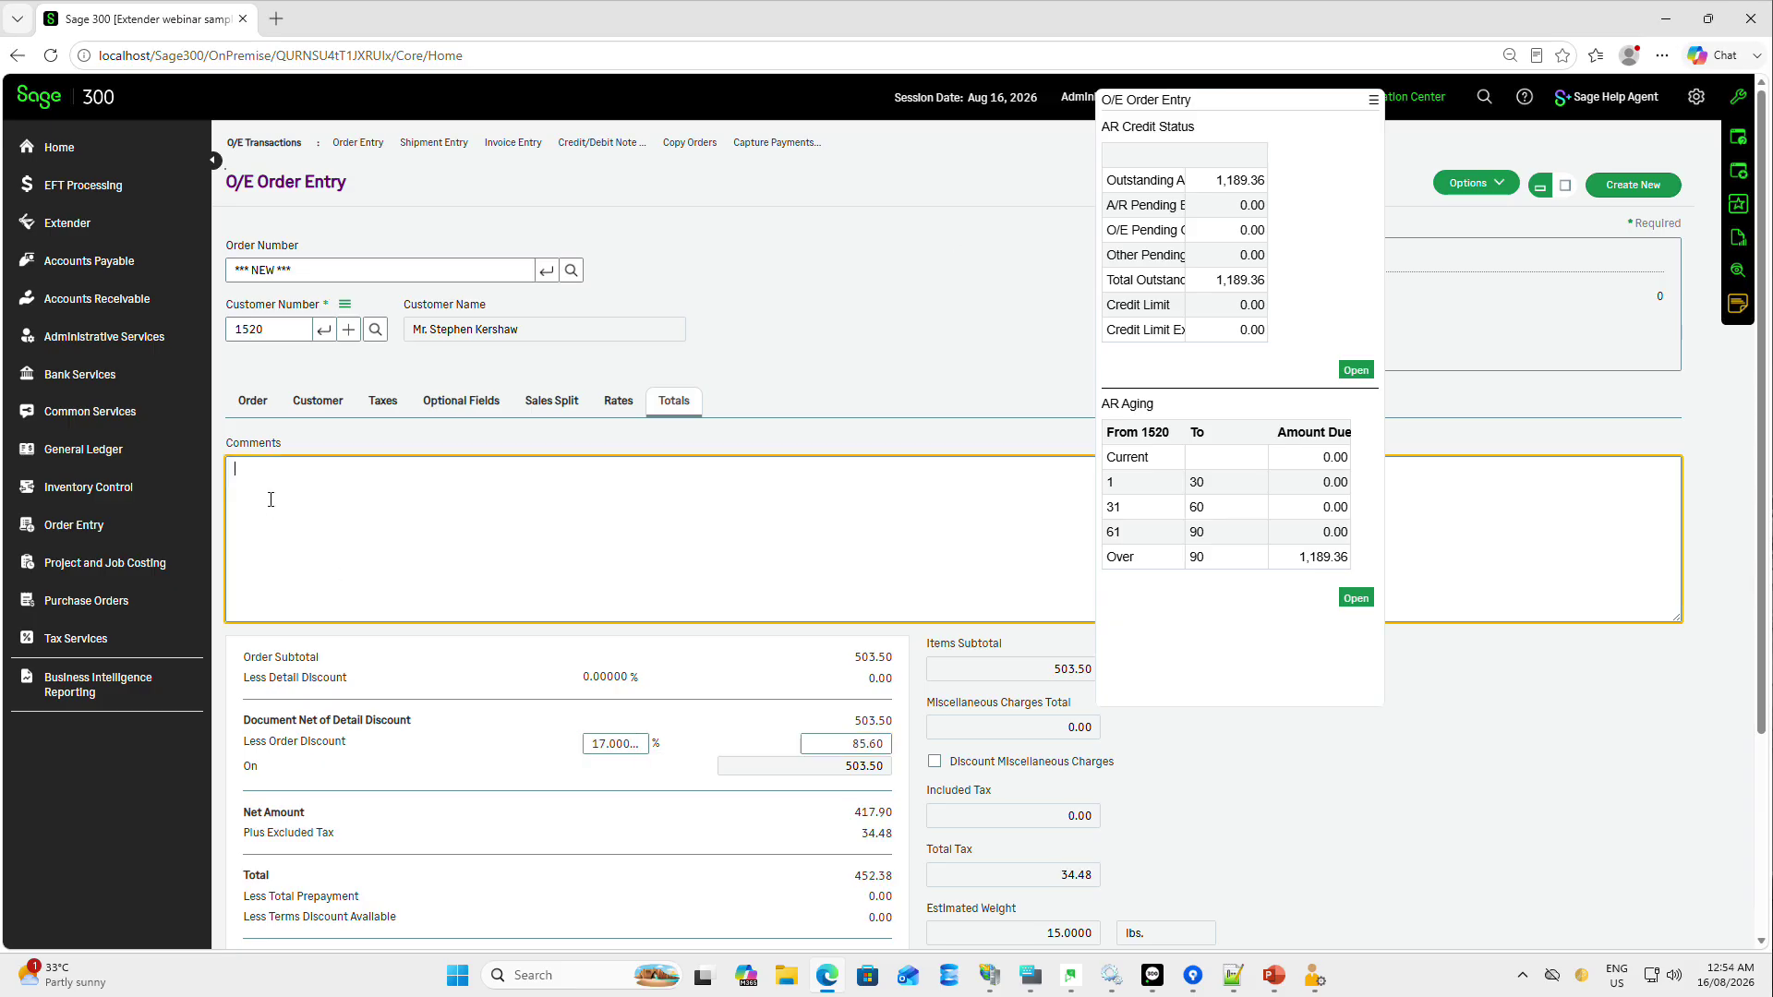
text(Ordered at trade show special price)
scroll(571, 471, down, 3)
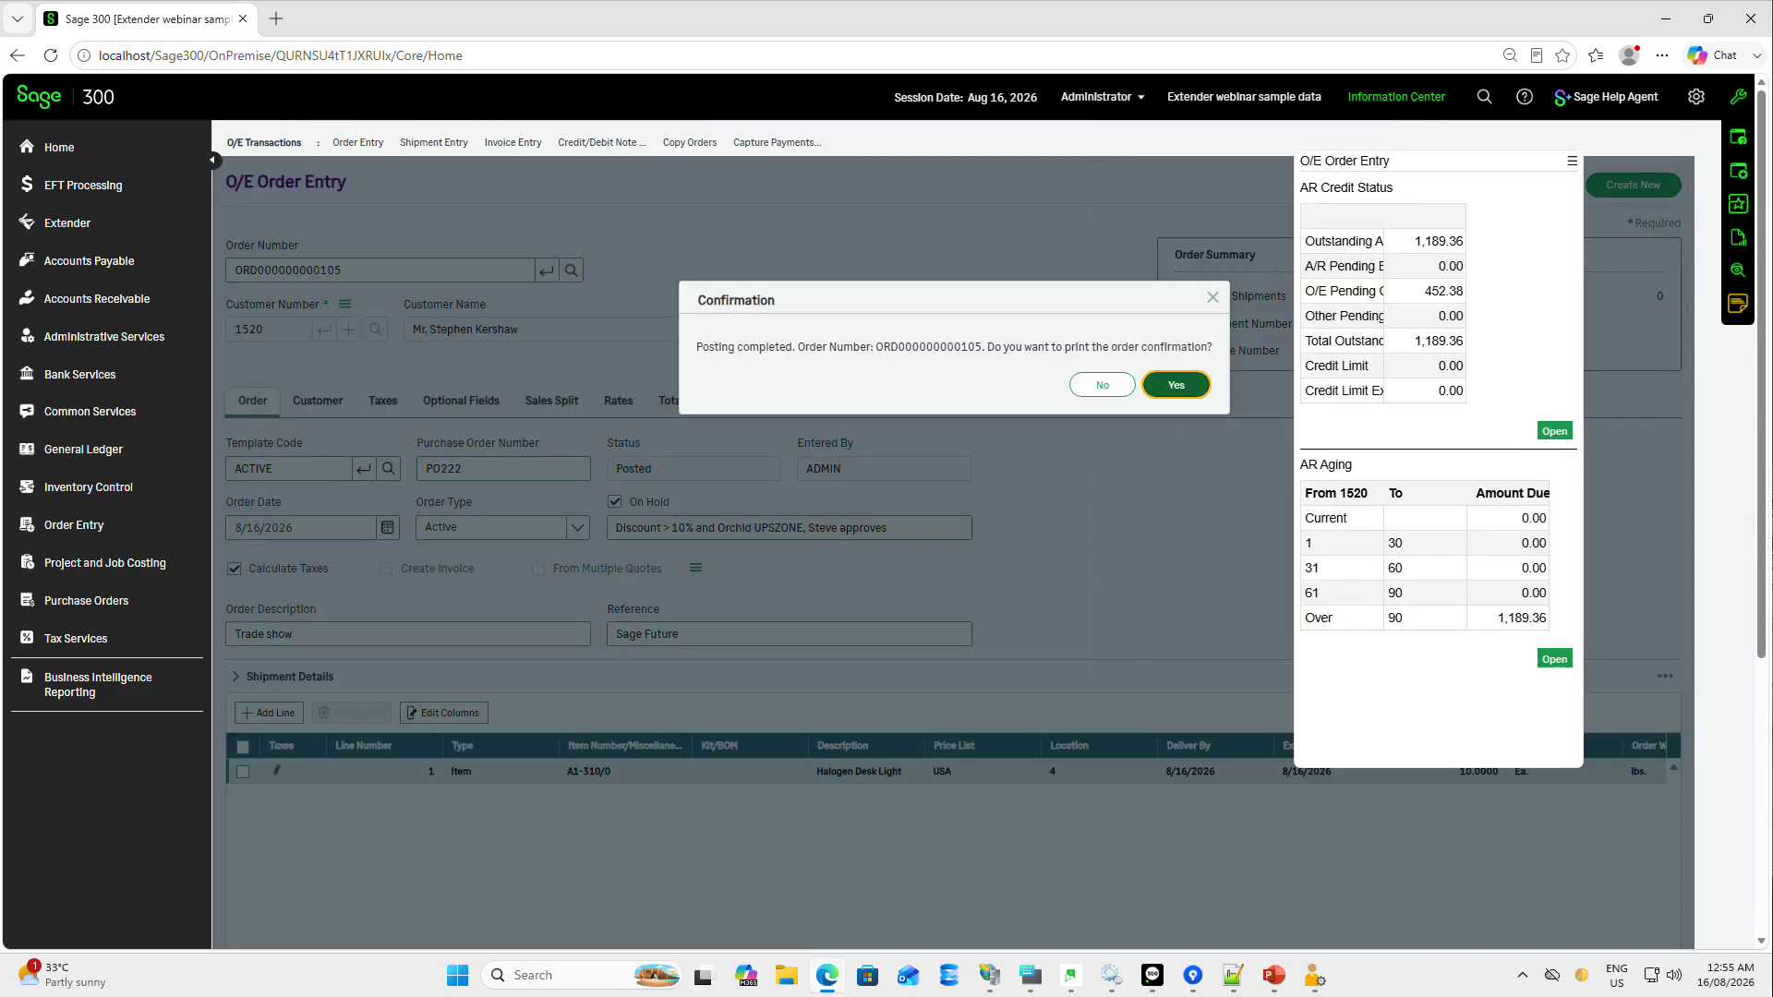
click(1099, 384)
- Load an existing order from the order finder in O/E Order Entry
click(570, 270)
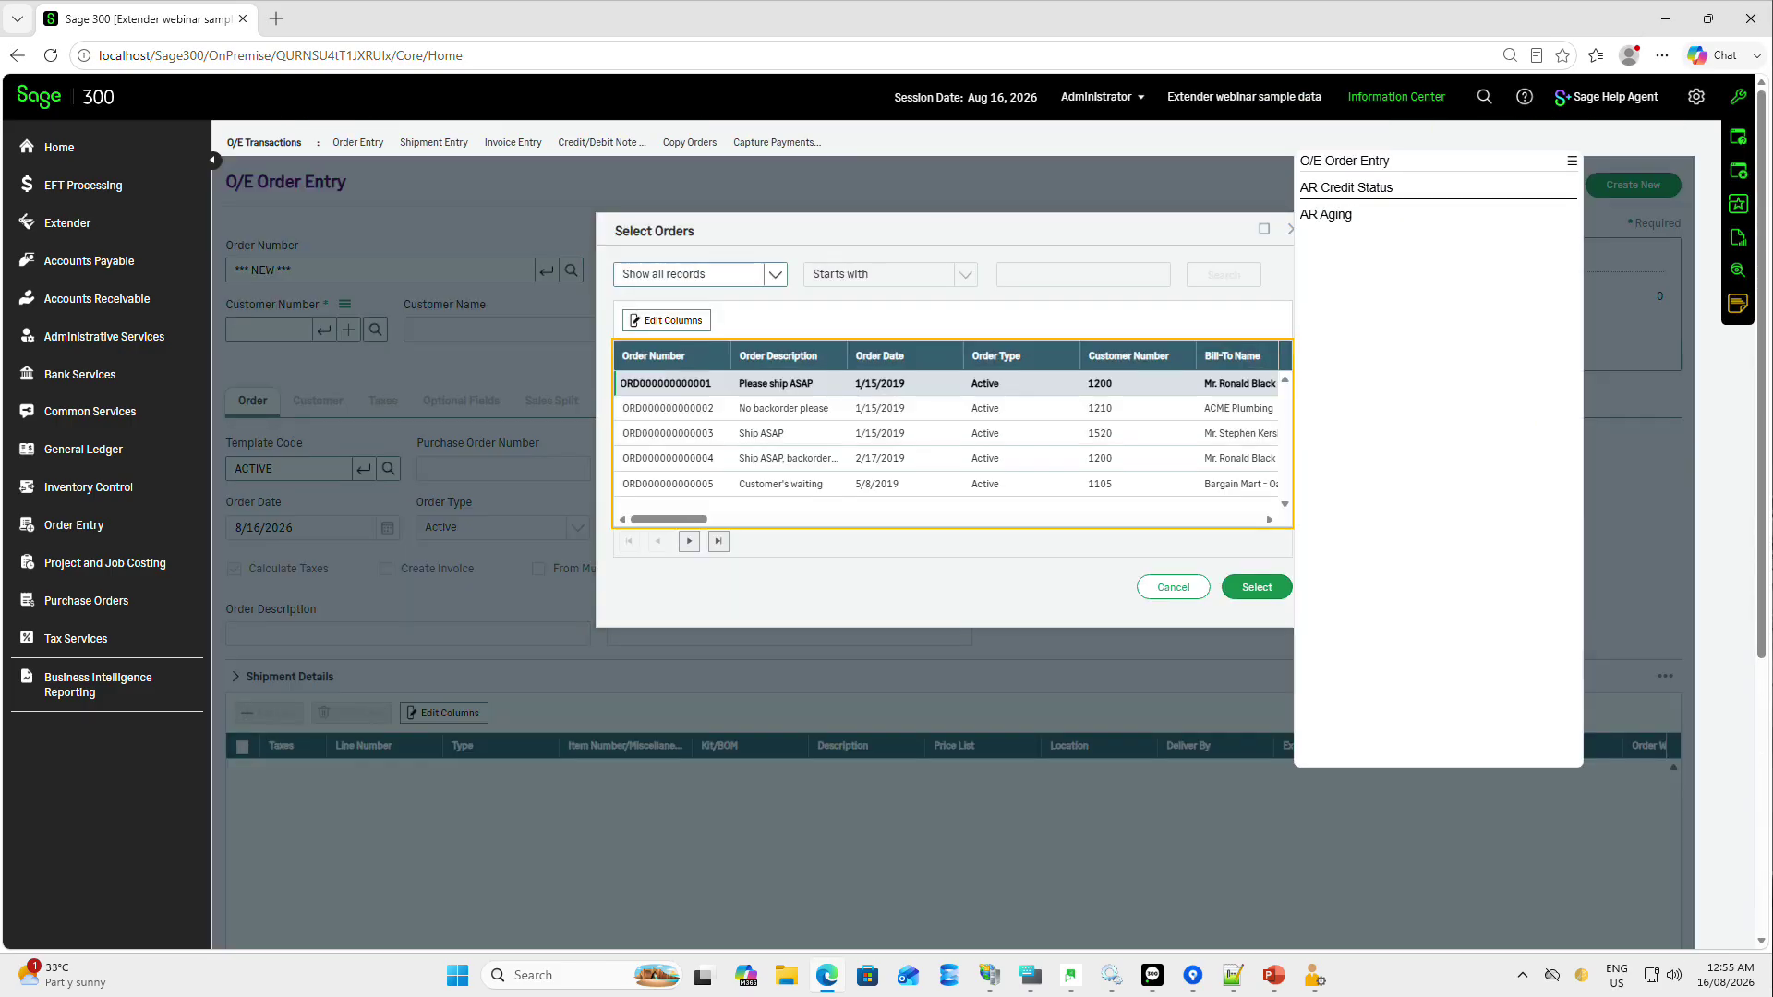
double_click(665, 459)
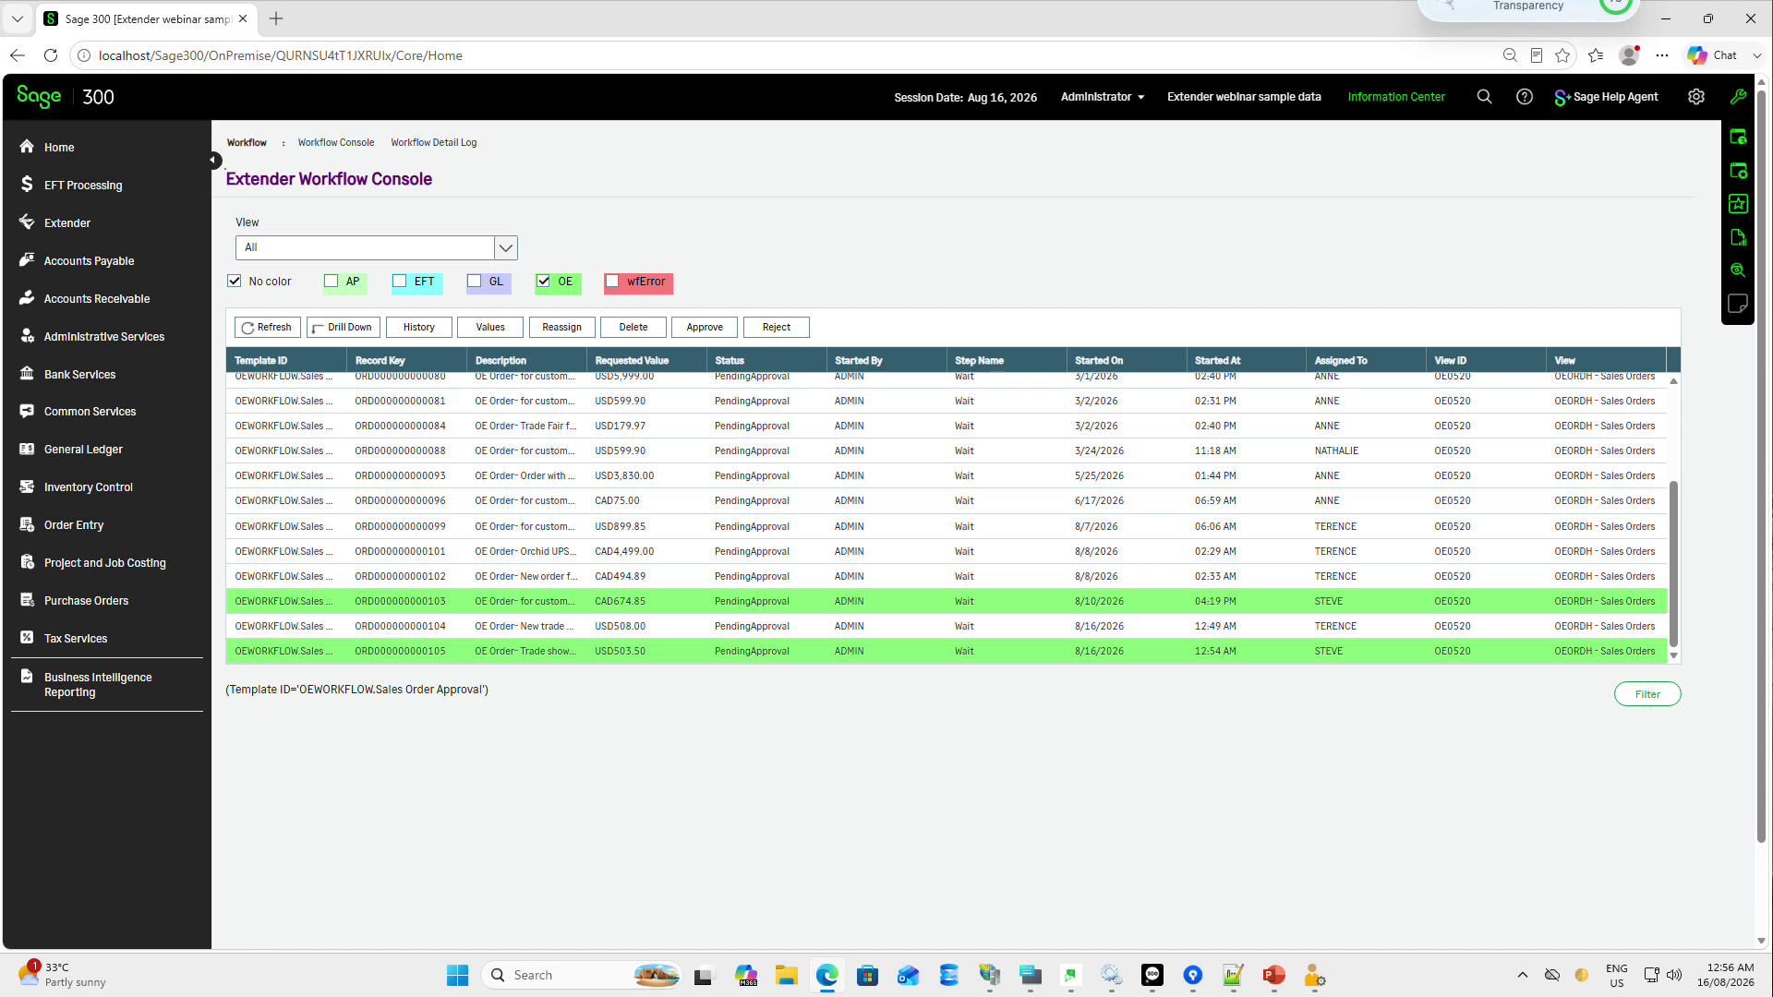
- In the Extender Workflow Console, check the View filter choices and select the pending sales order started 8/16/2026 at 12:49 AM
click(505, 248)
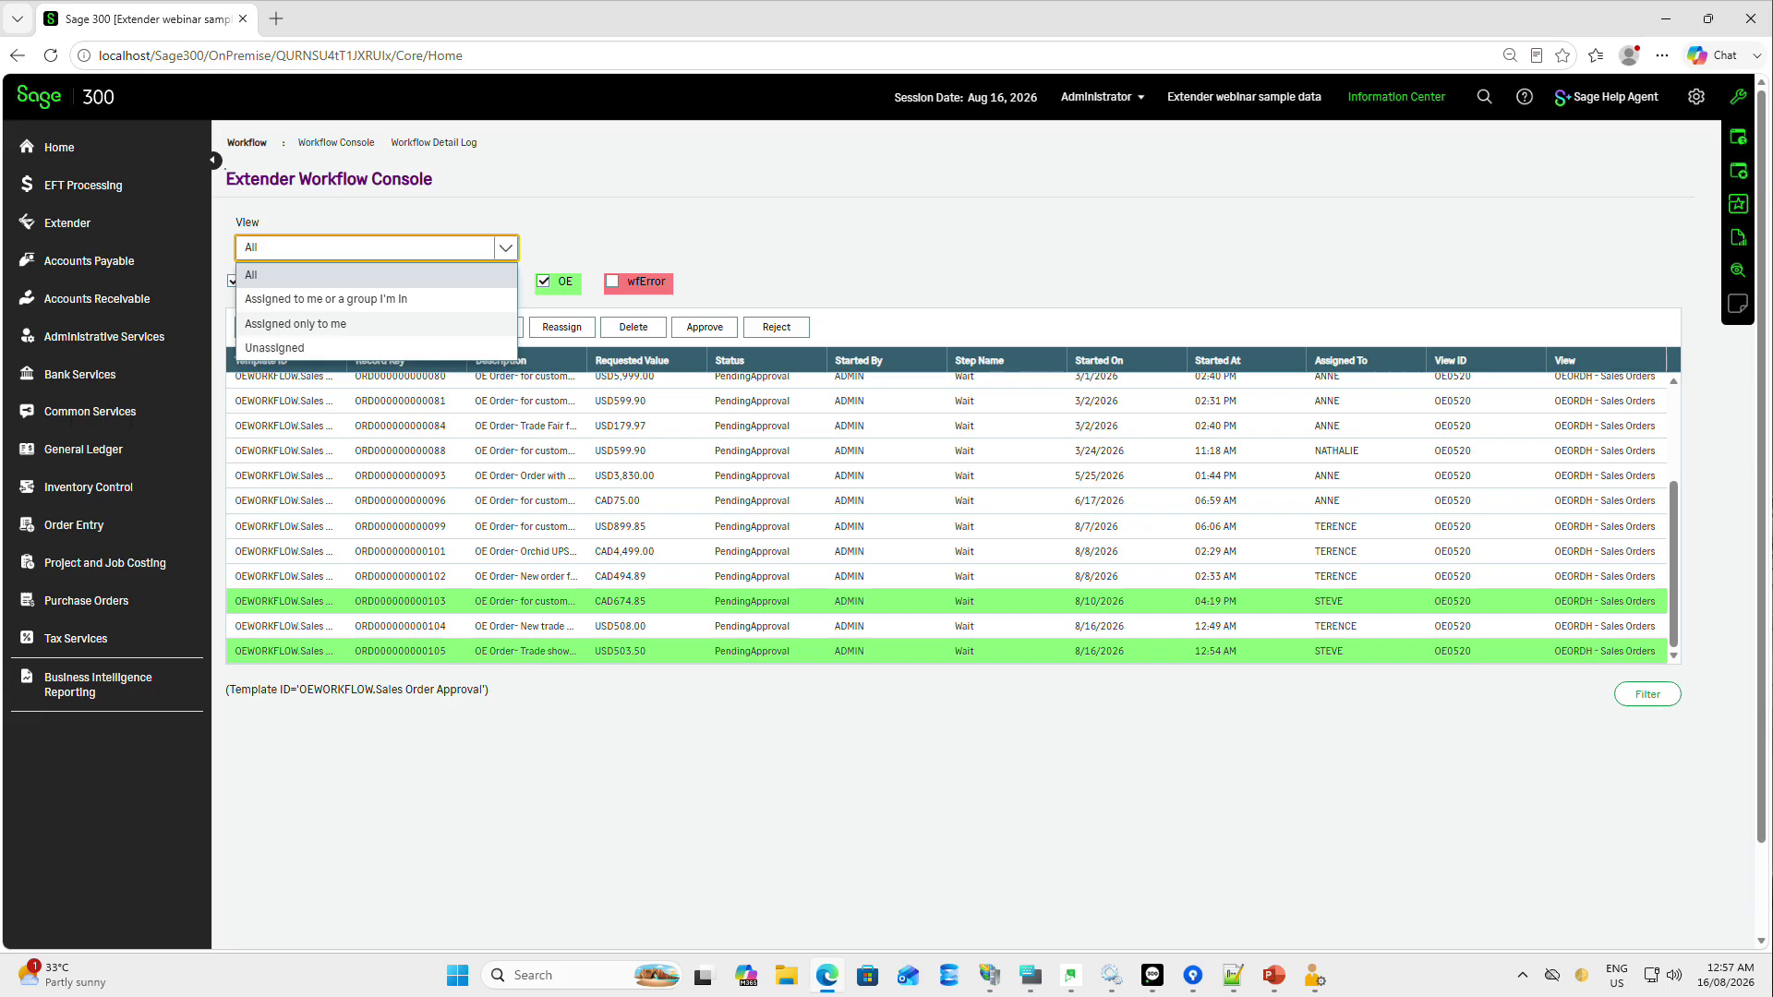
key(Escape)
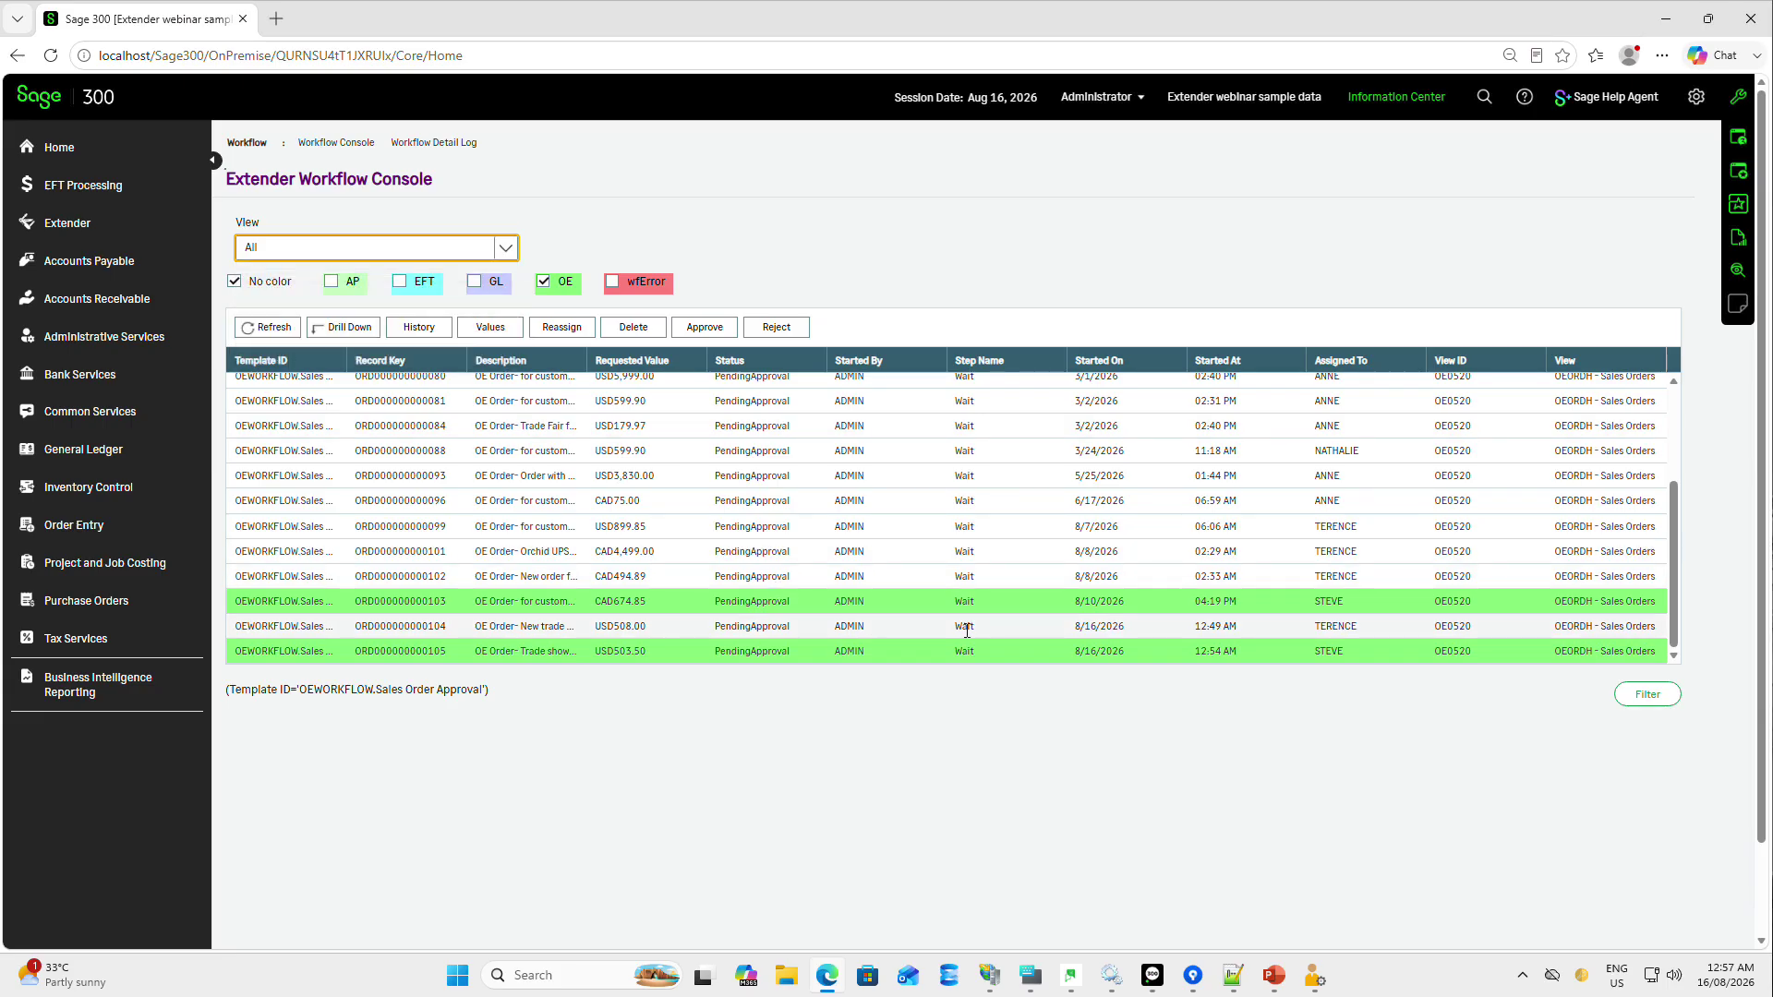
click(1240, 627)
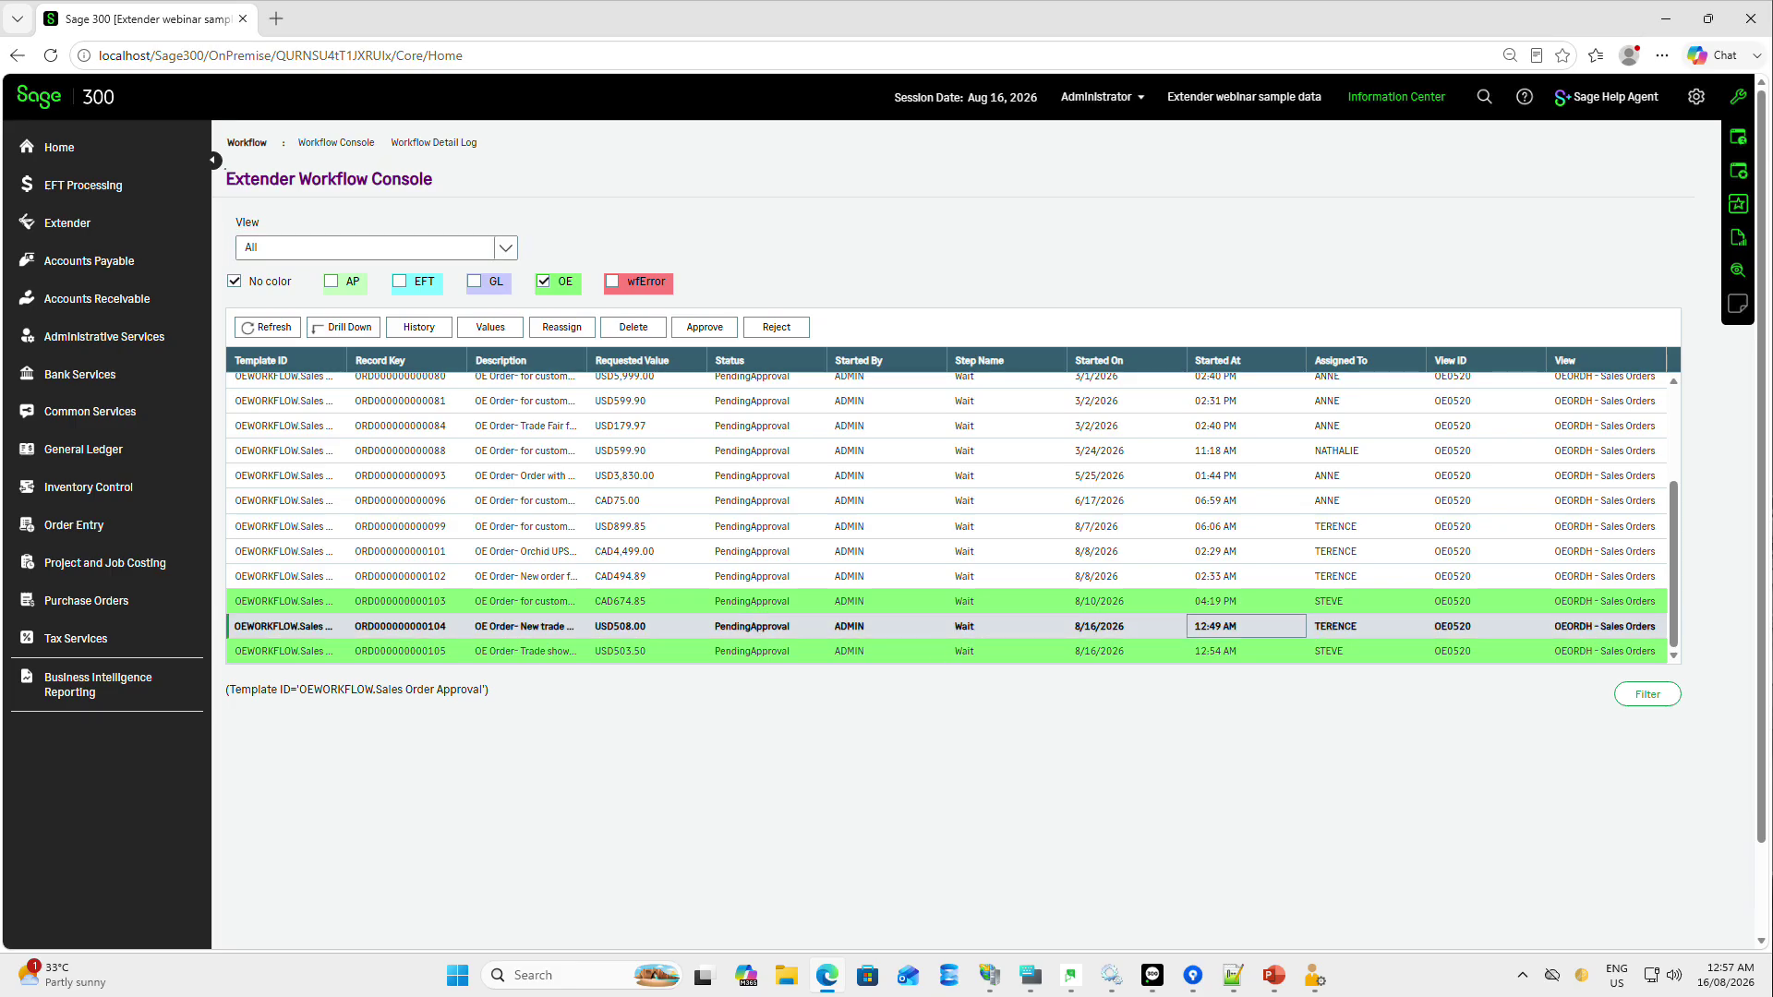
- Examine the workflow values of the selected sales order, checking the approver levels, the approval reason and the invoice discount percentage
click(490, 327)
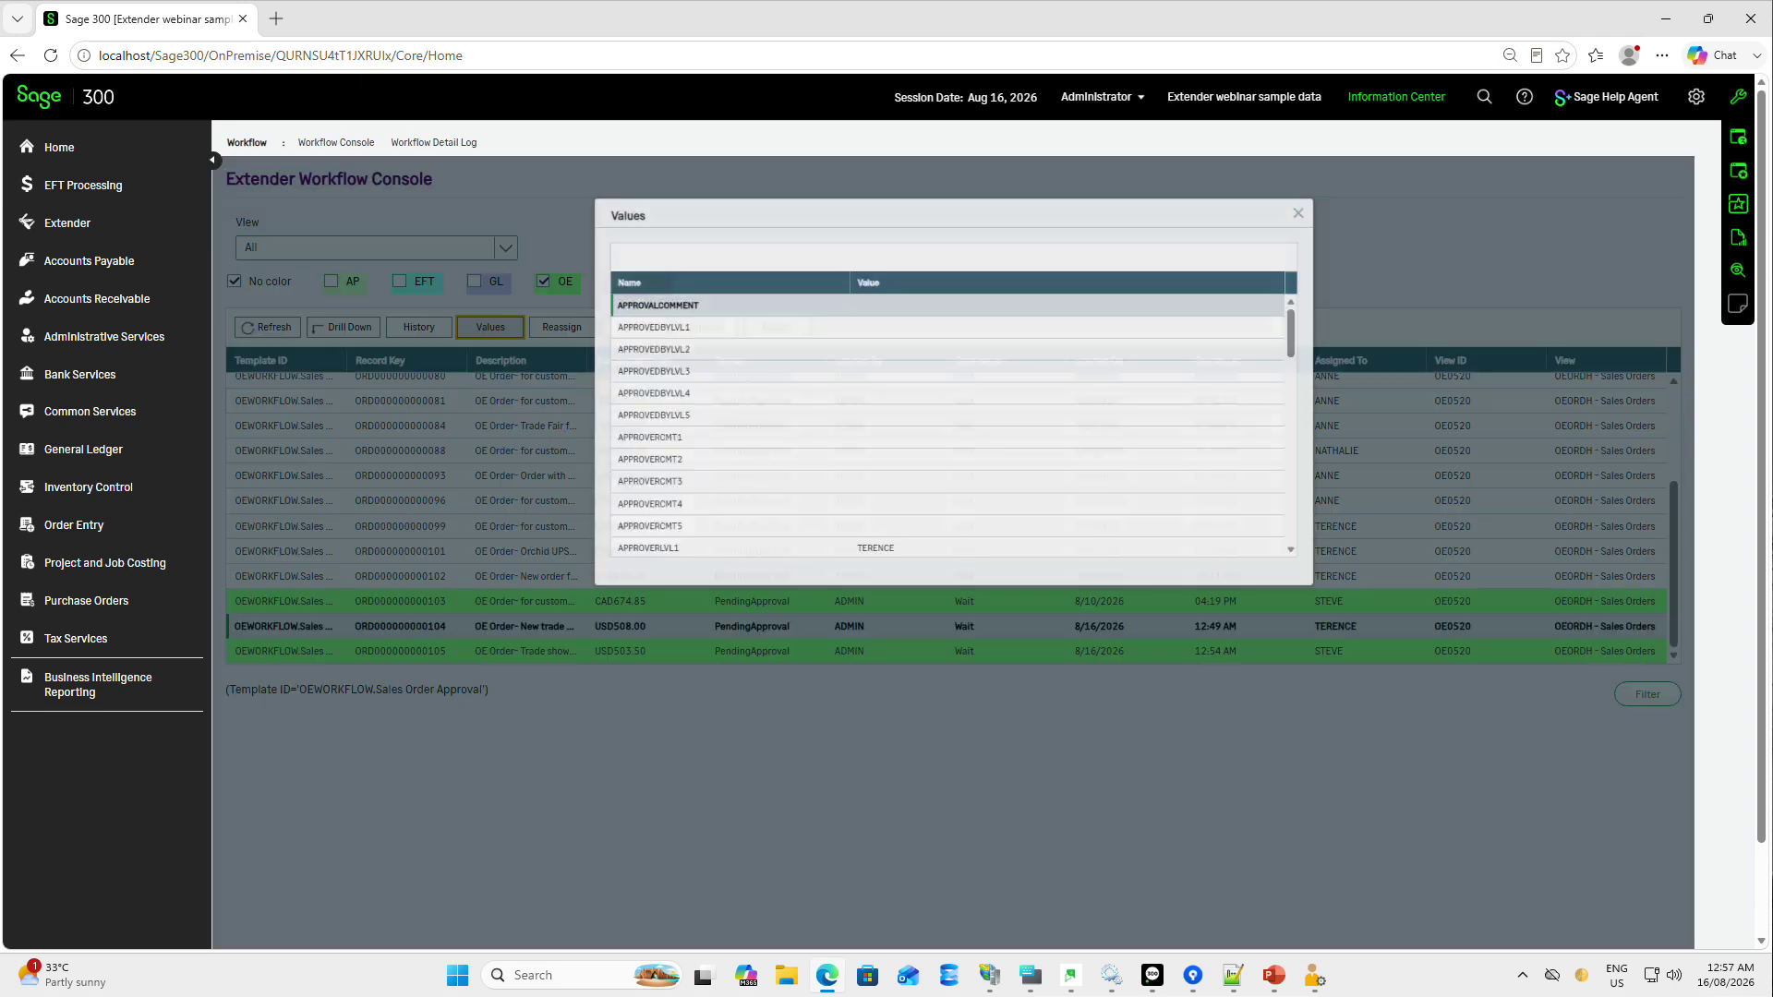
scroll(661, 344, down, 3)
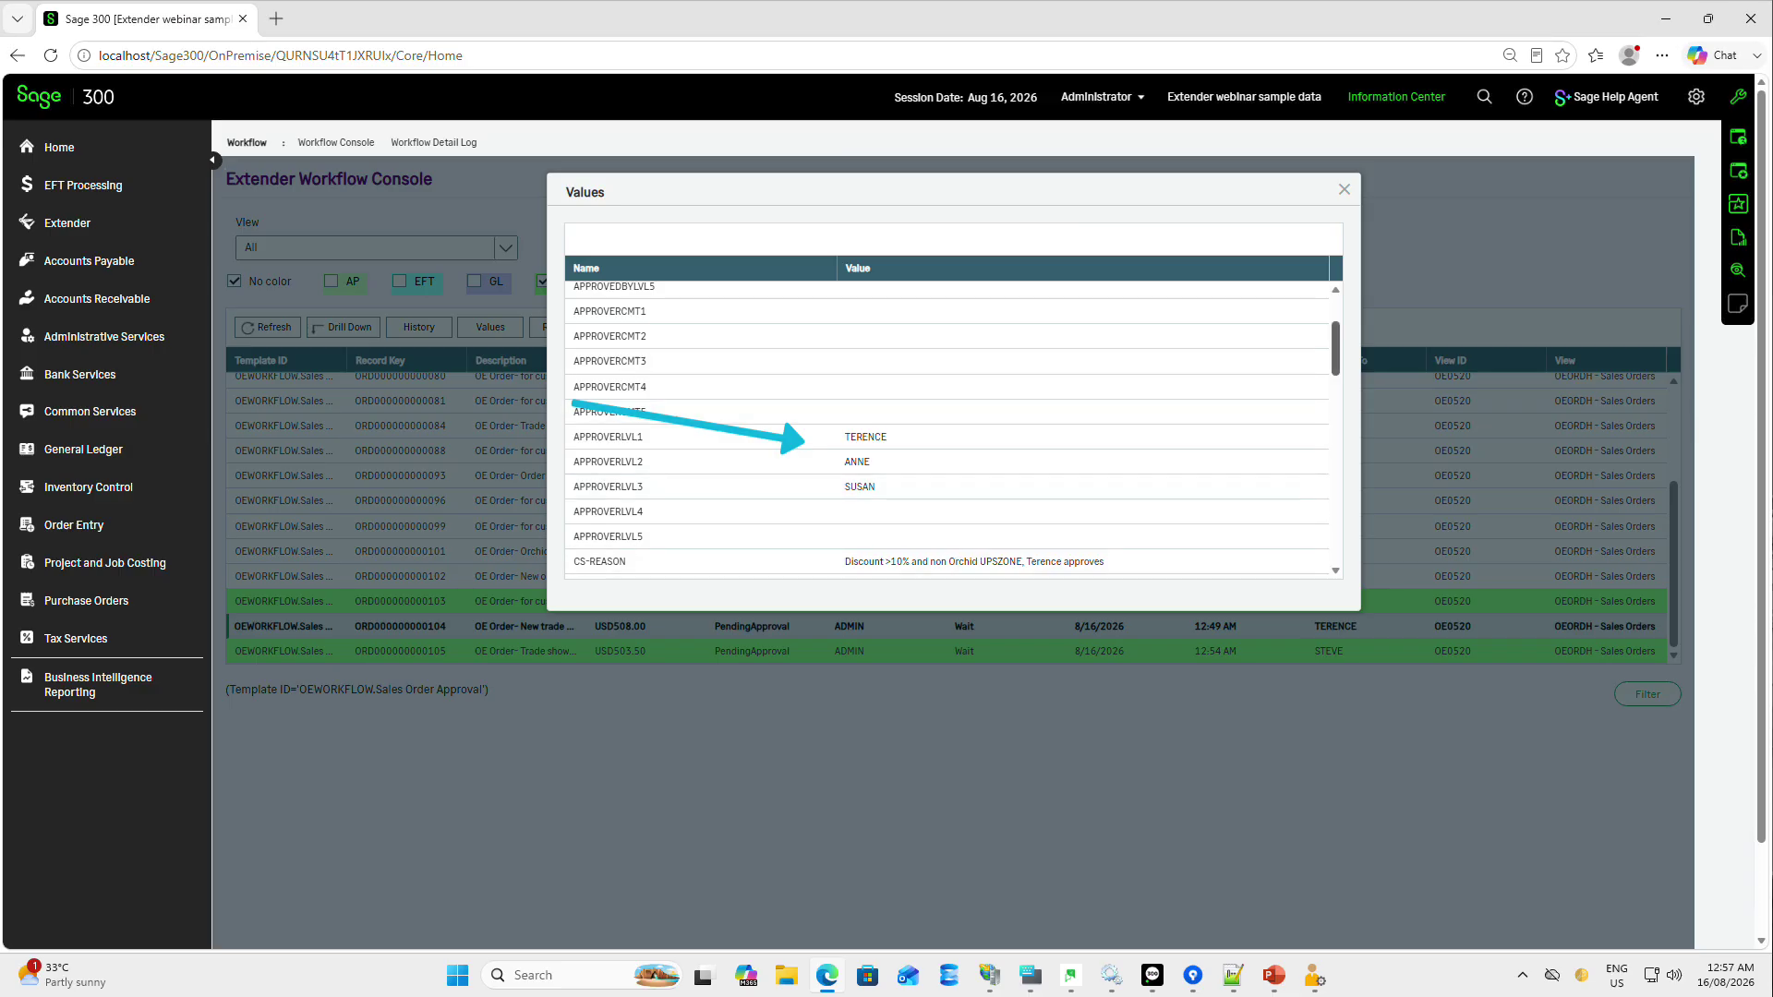
scroll(946, 430, down, 5)
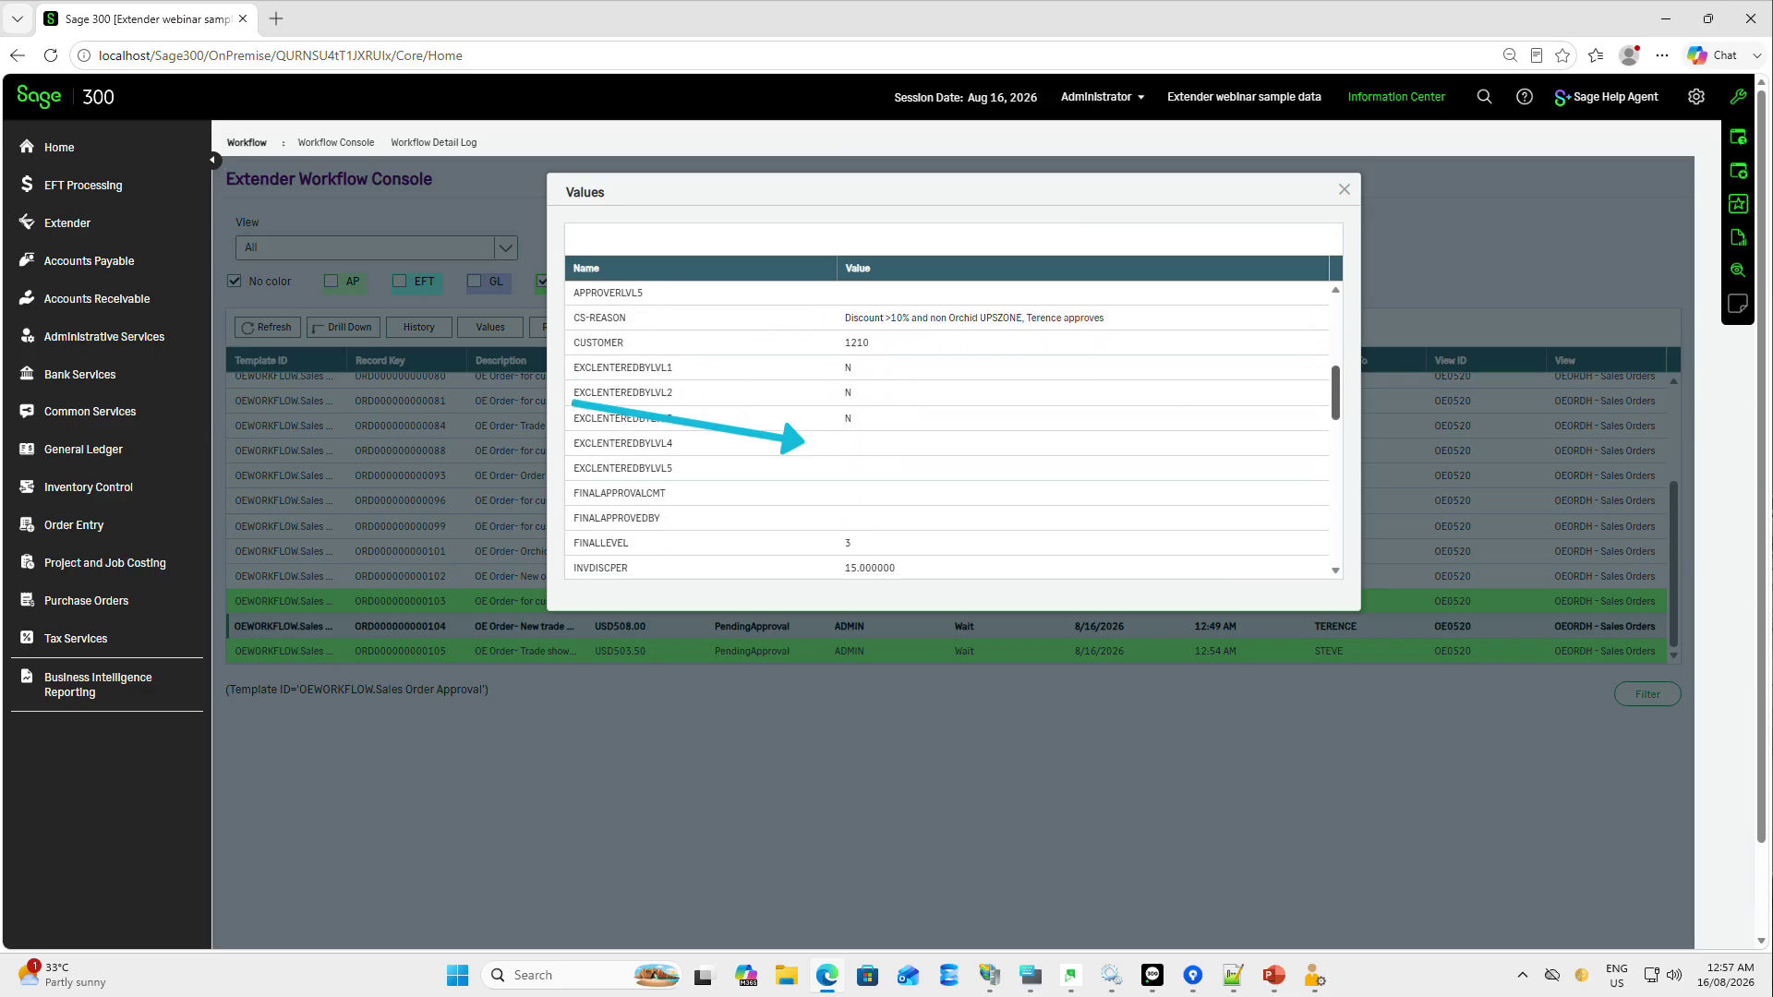
key(Escape)
- Examine the workflow values of the sales order started 8/16/2026 at 12:54 AM, from the approver levels and reason to the UPS zone
click(1125, 651)
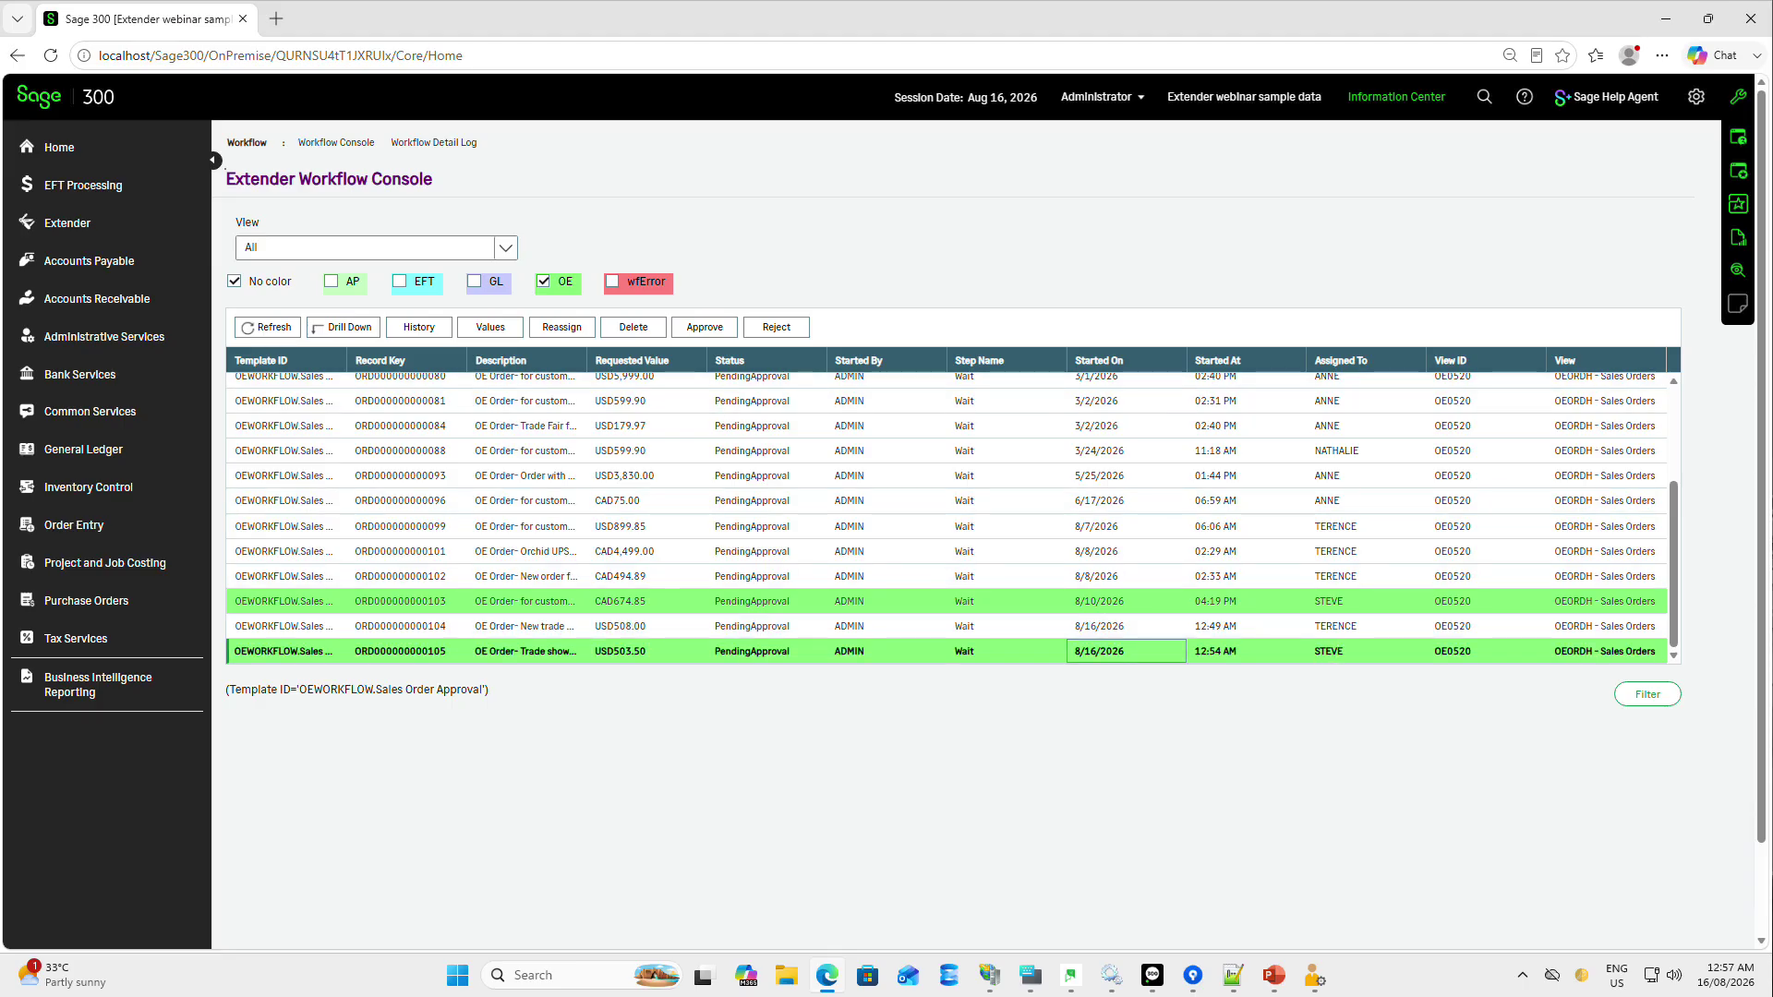
click(490, 327)
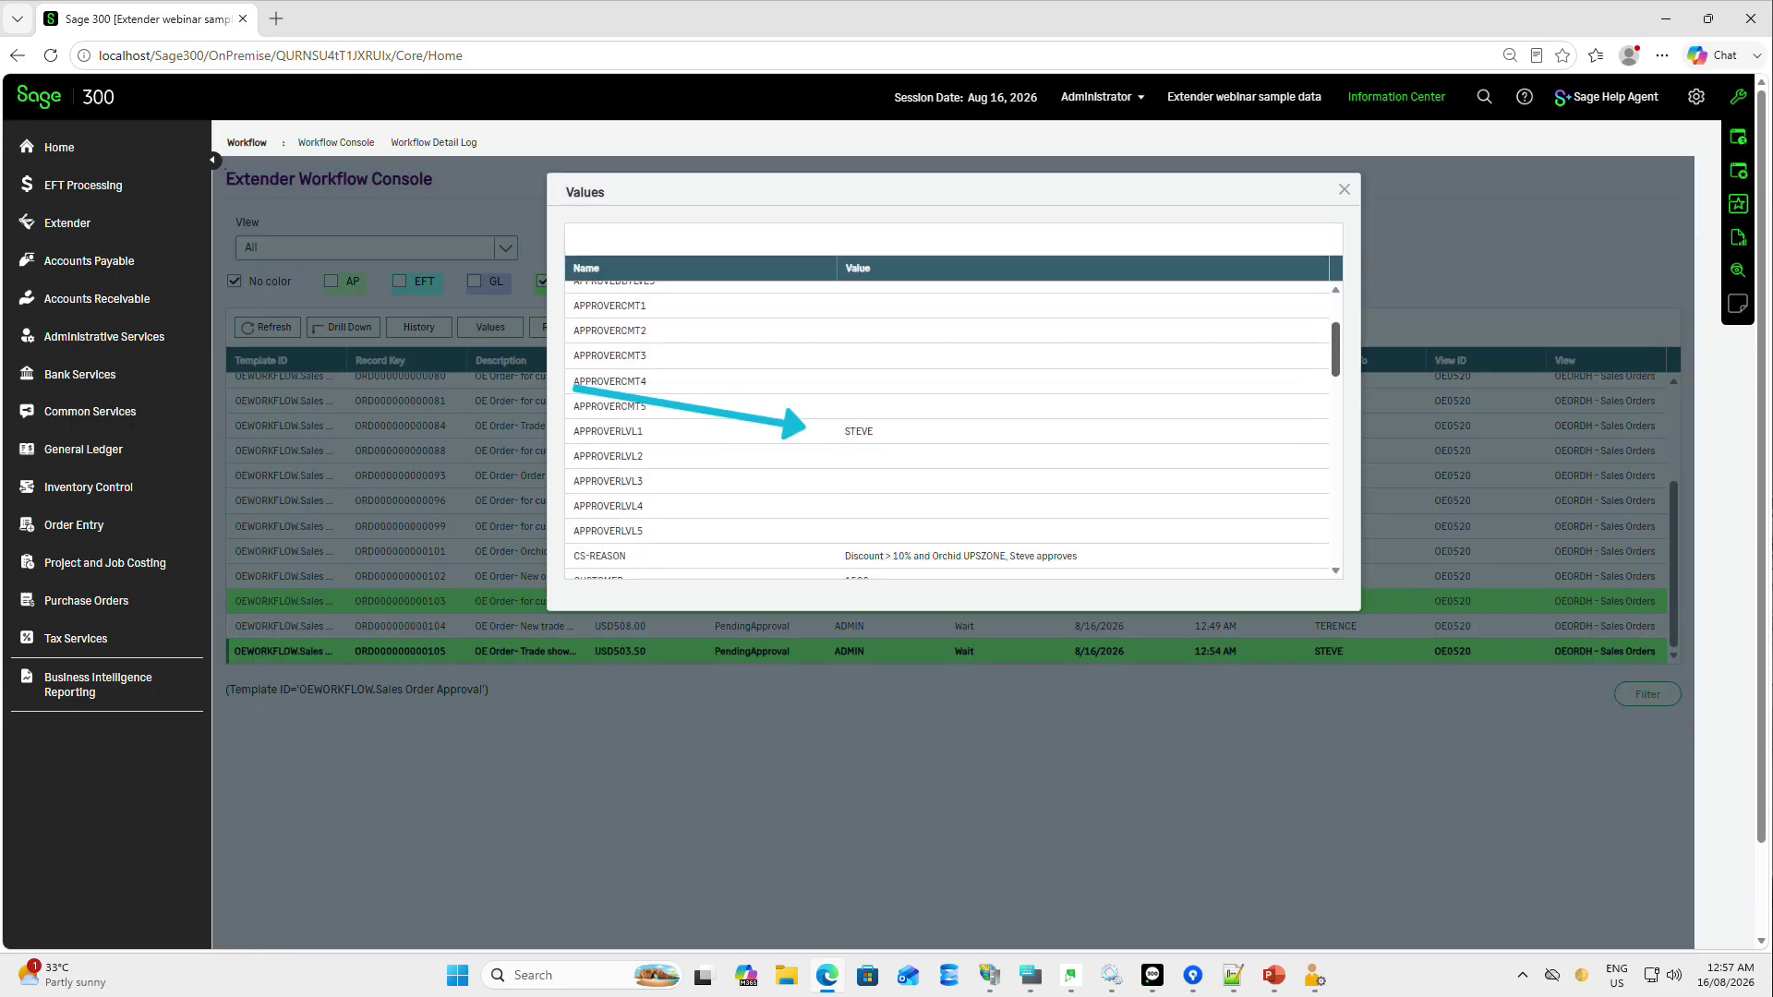
scroll(946, 434, down, 1)
scroll(947, 434, down, 2)
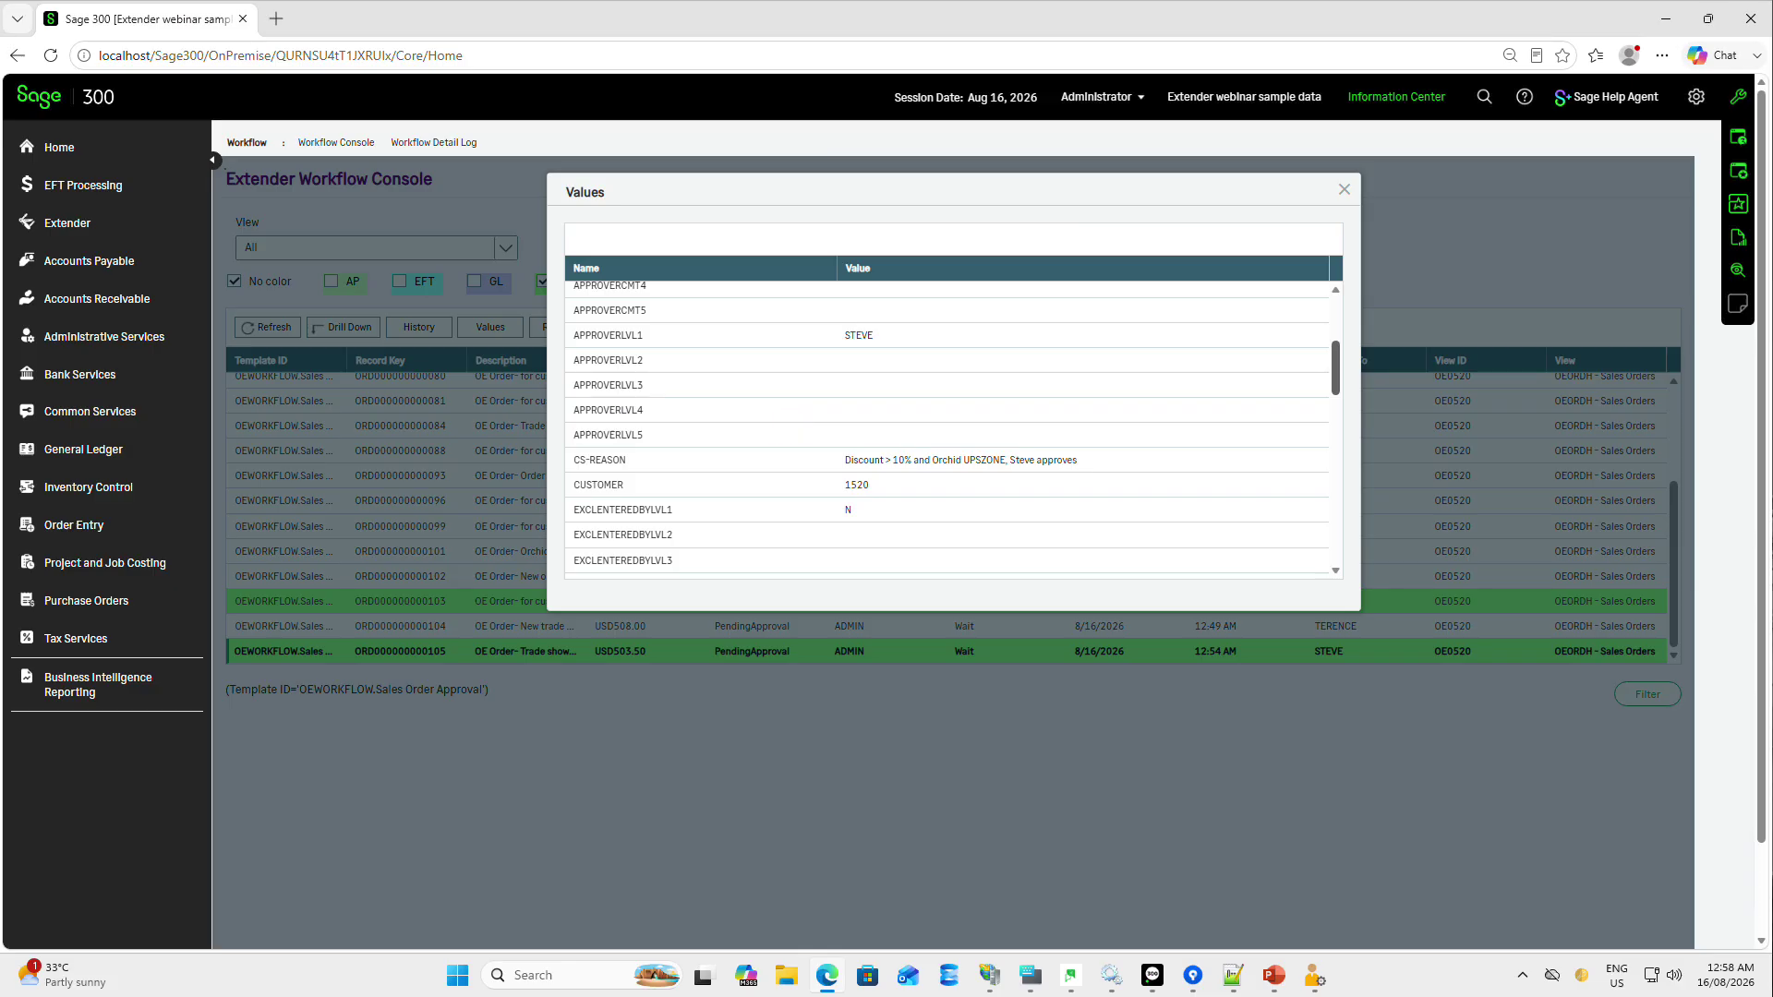
scroll(946, 434, down, 10)
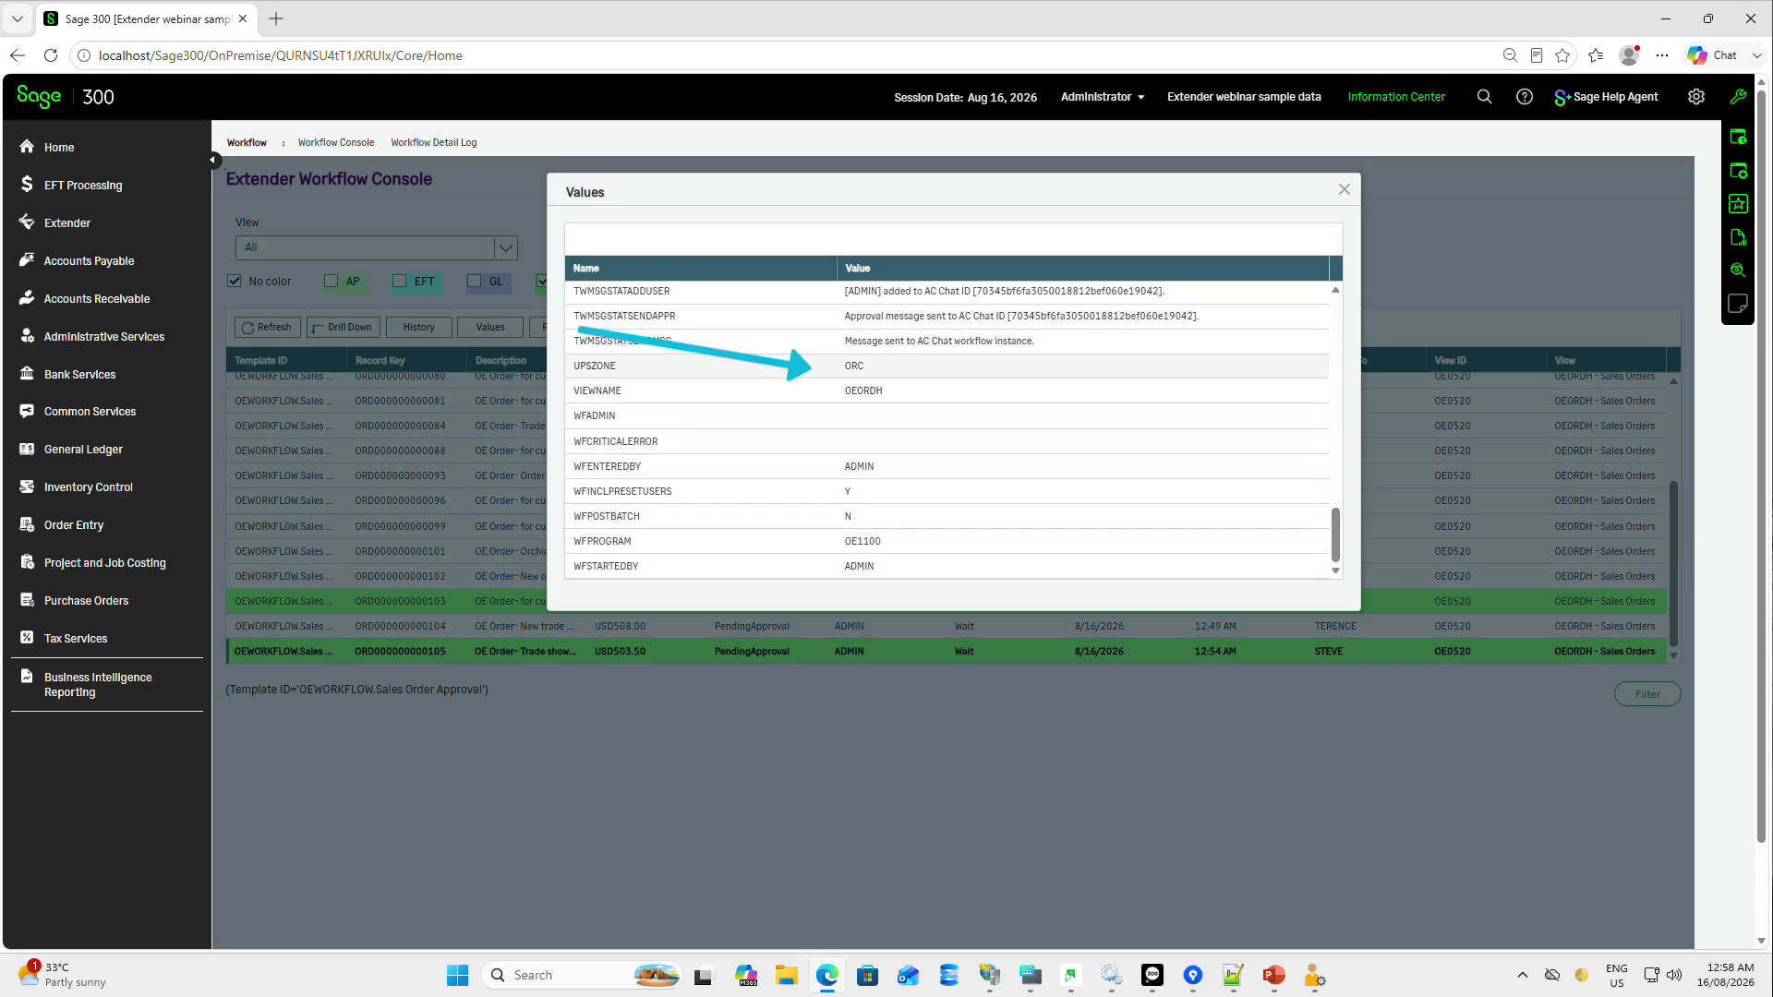
click(1344, 189)
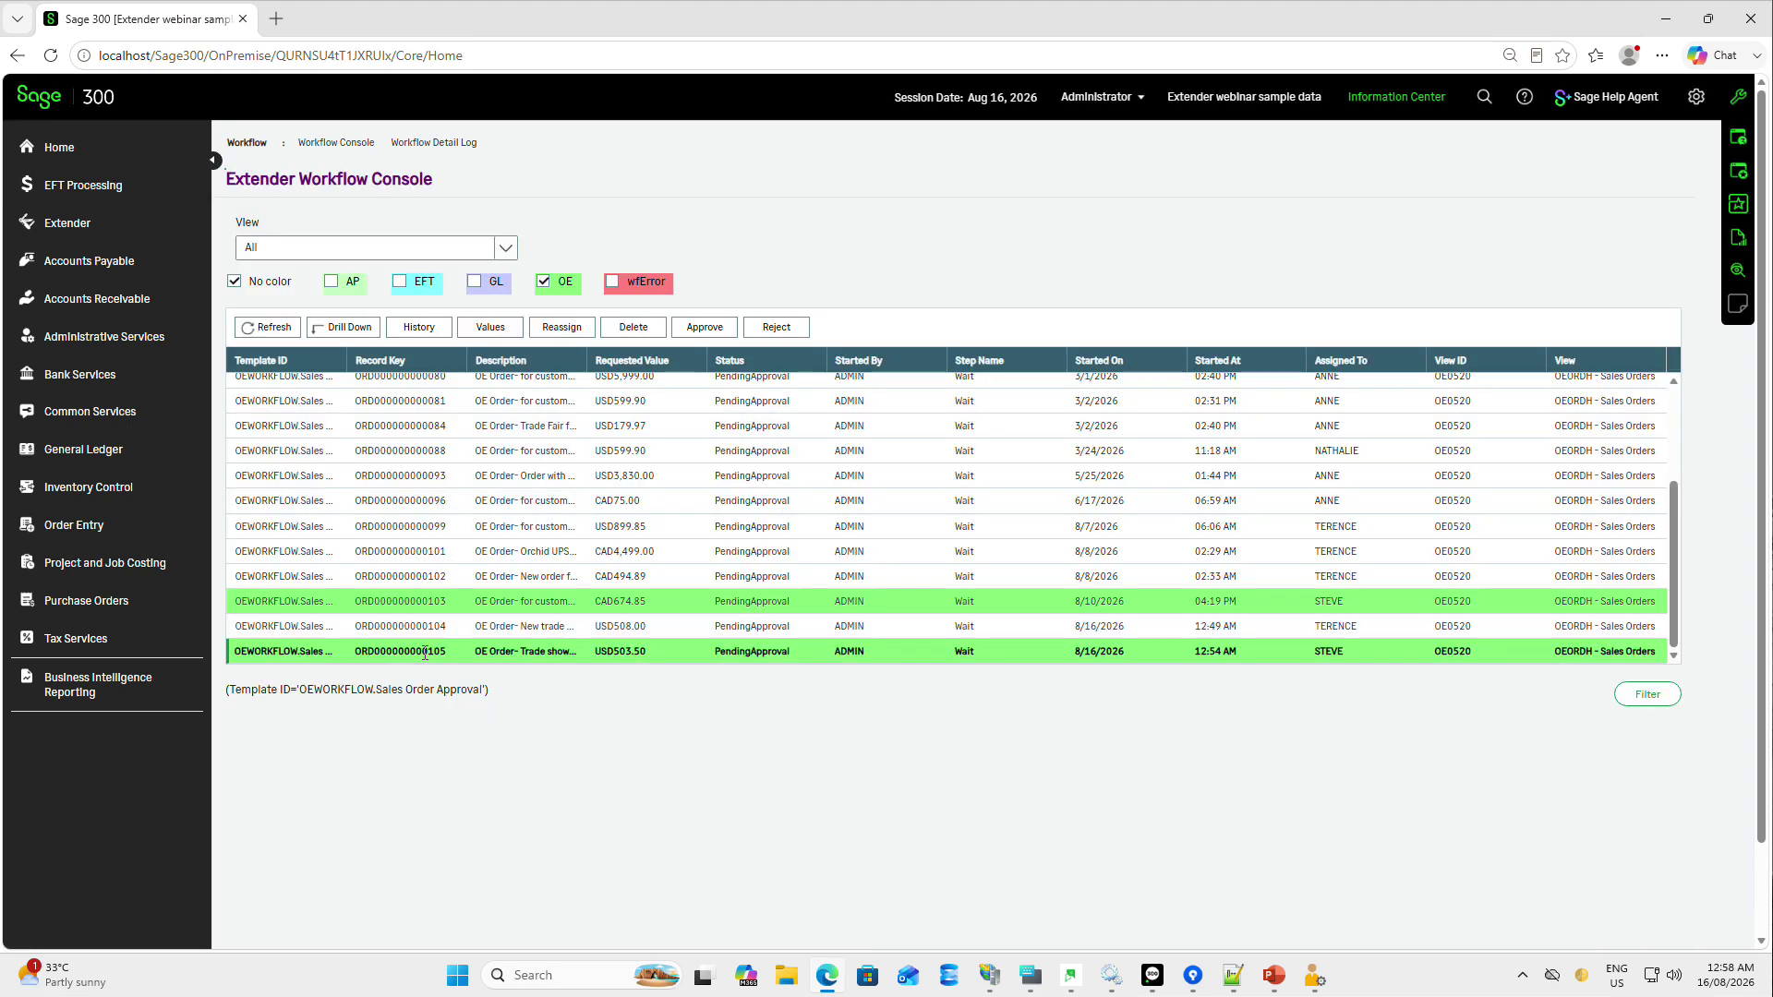
- Drill down from the 12:54 AM workflow to its O/E order, widen the AR Credit Status label column and select the over-90 aging balance
click(424, 652)
click(344, 327)
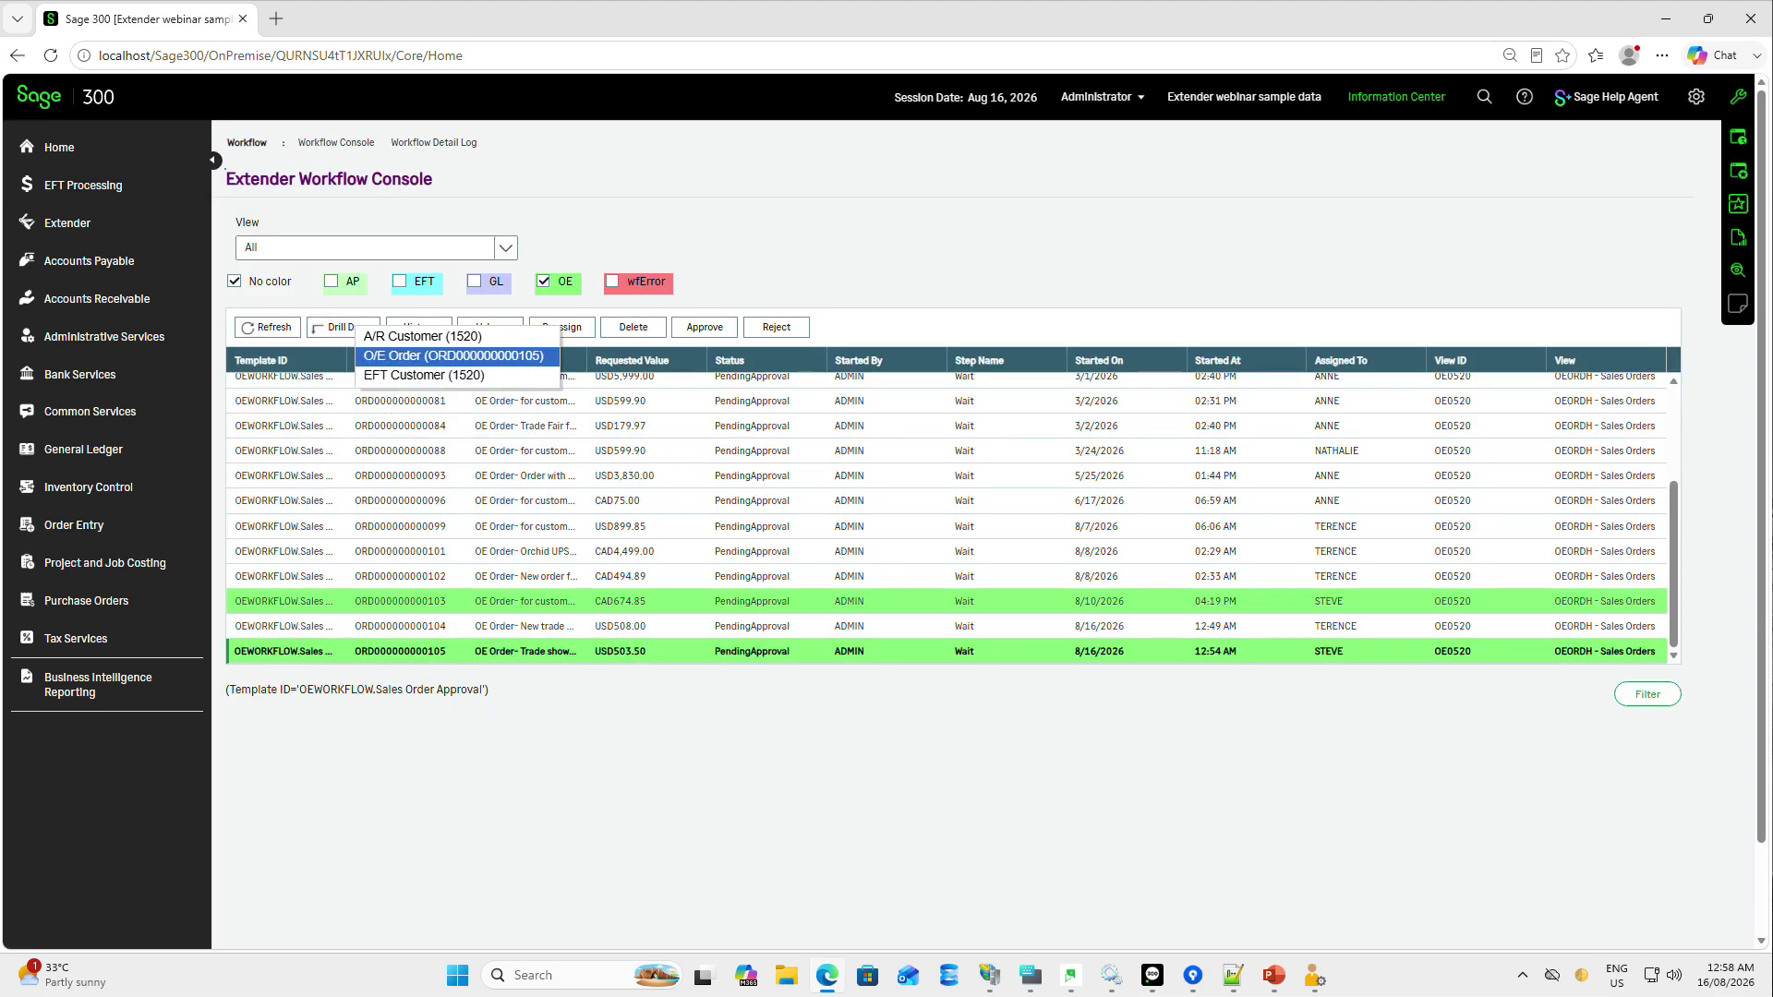
click(452, 356)
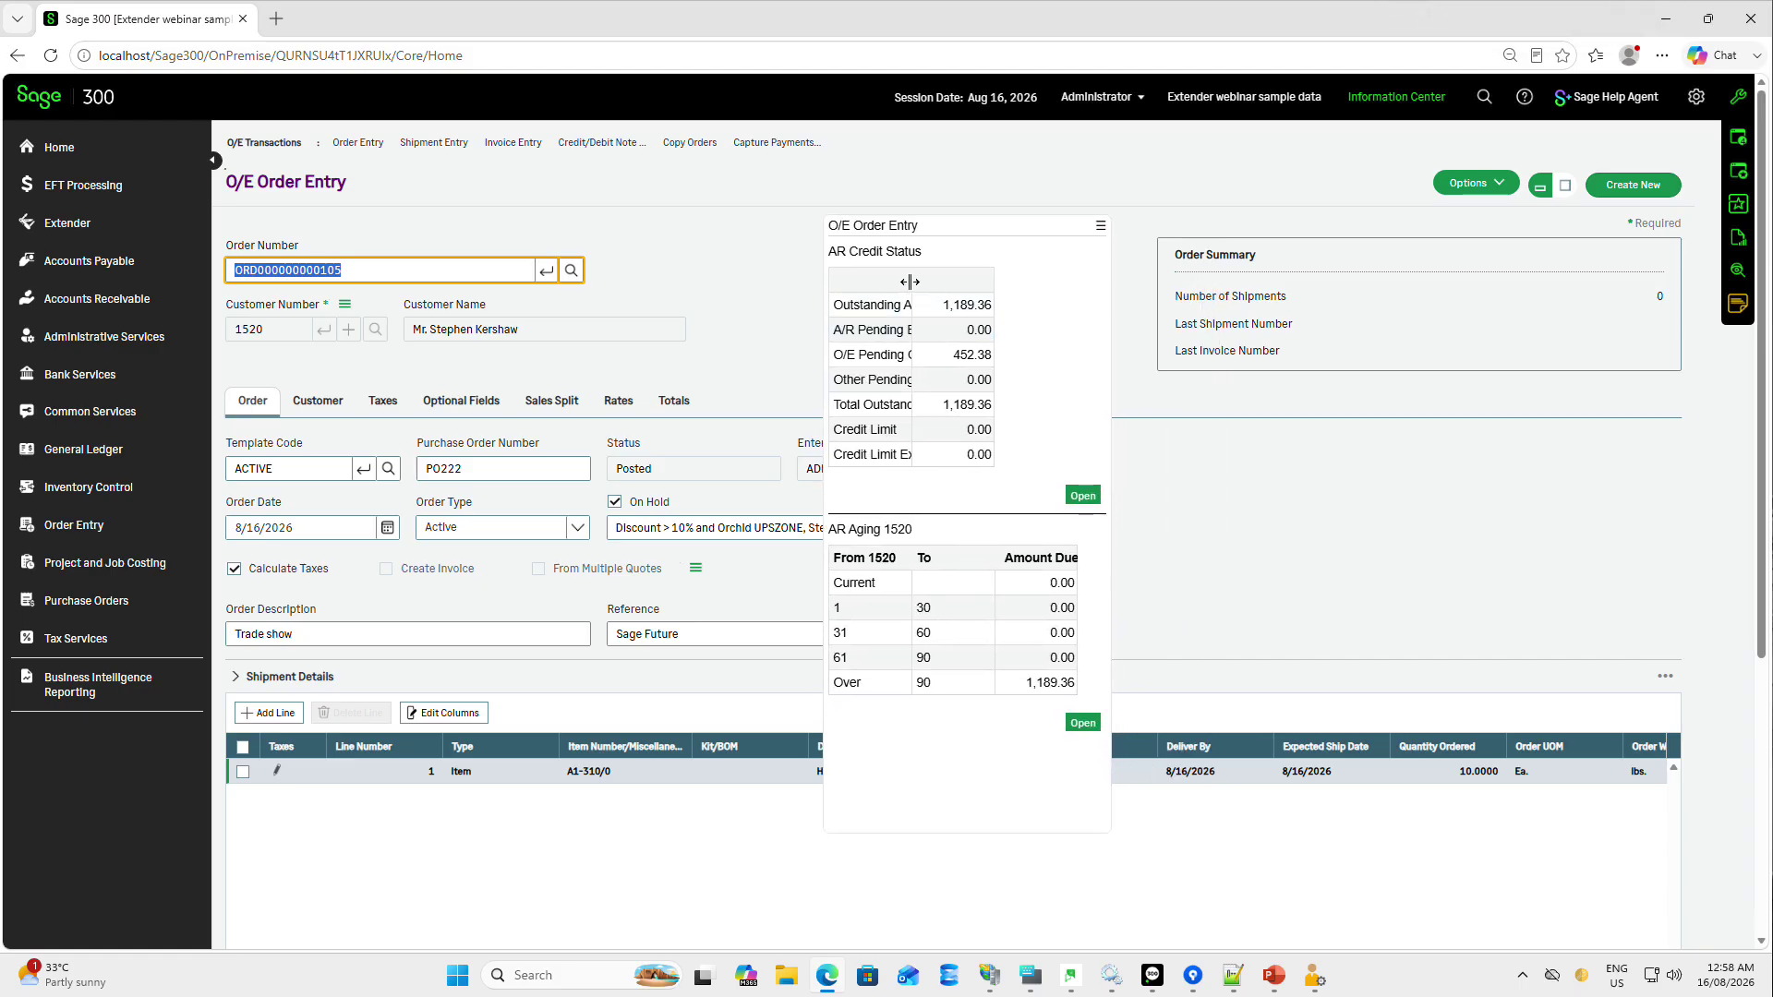
drag(910, 282, 984, 281)
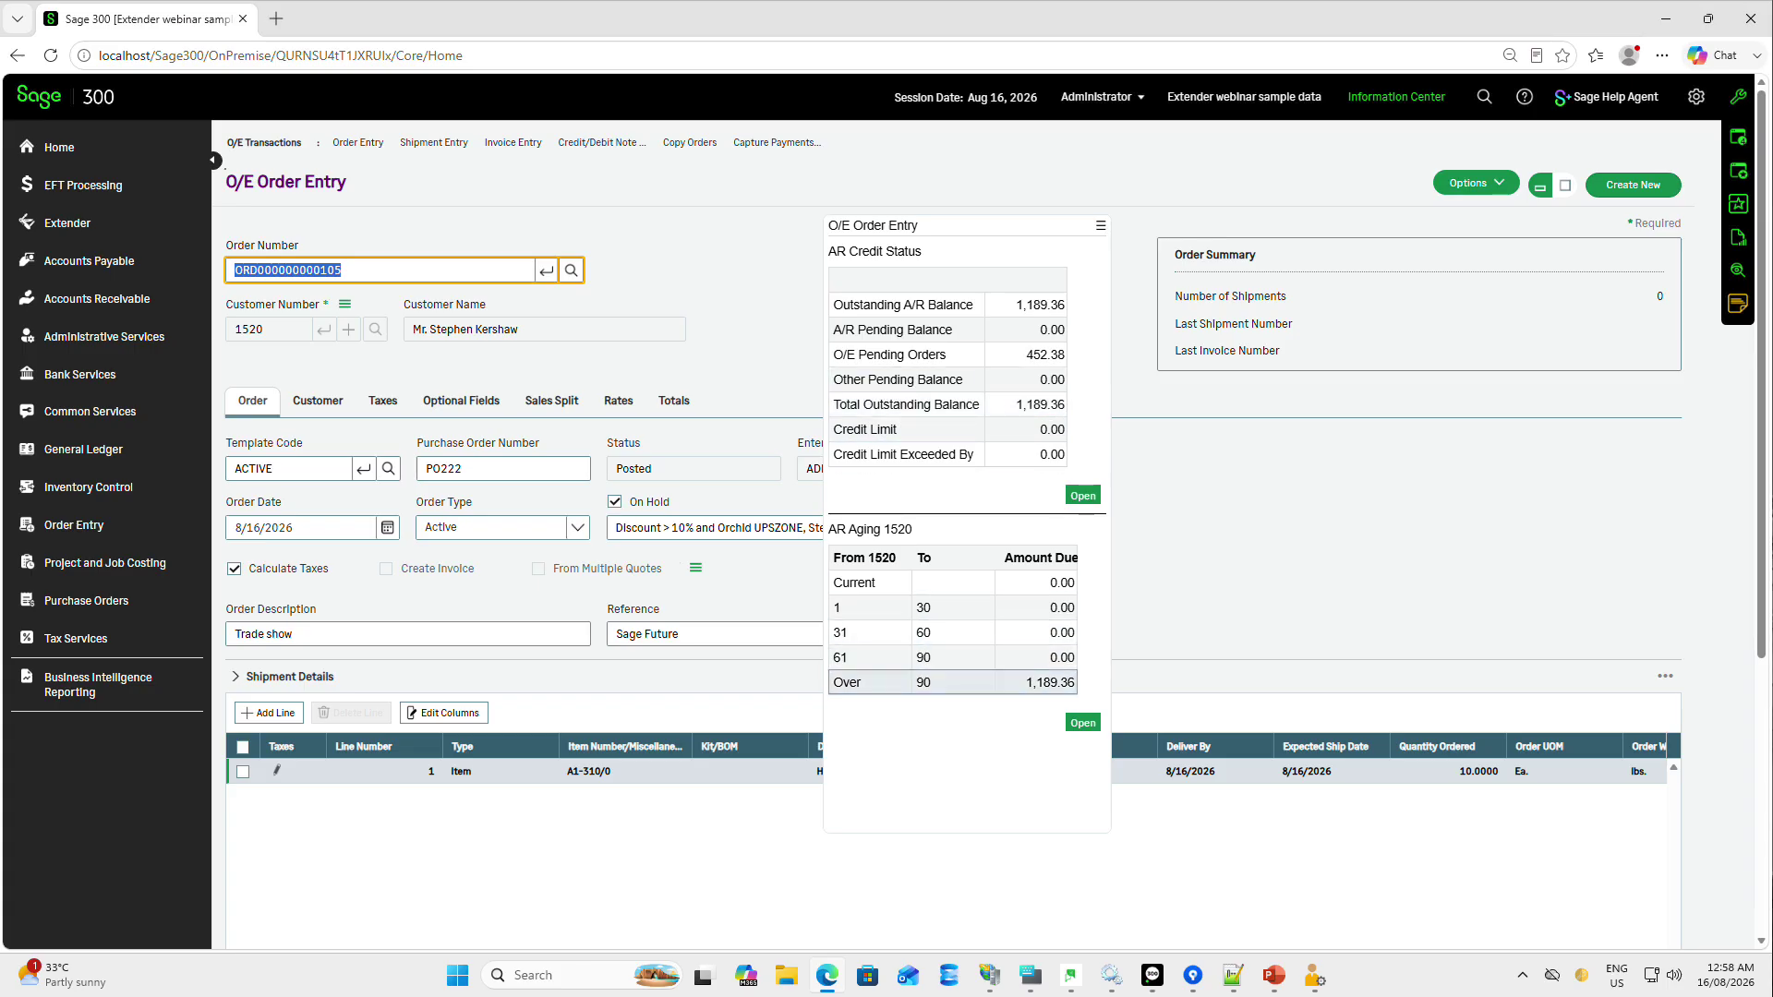
click(953, 683)
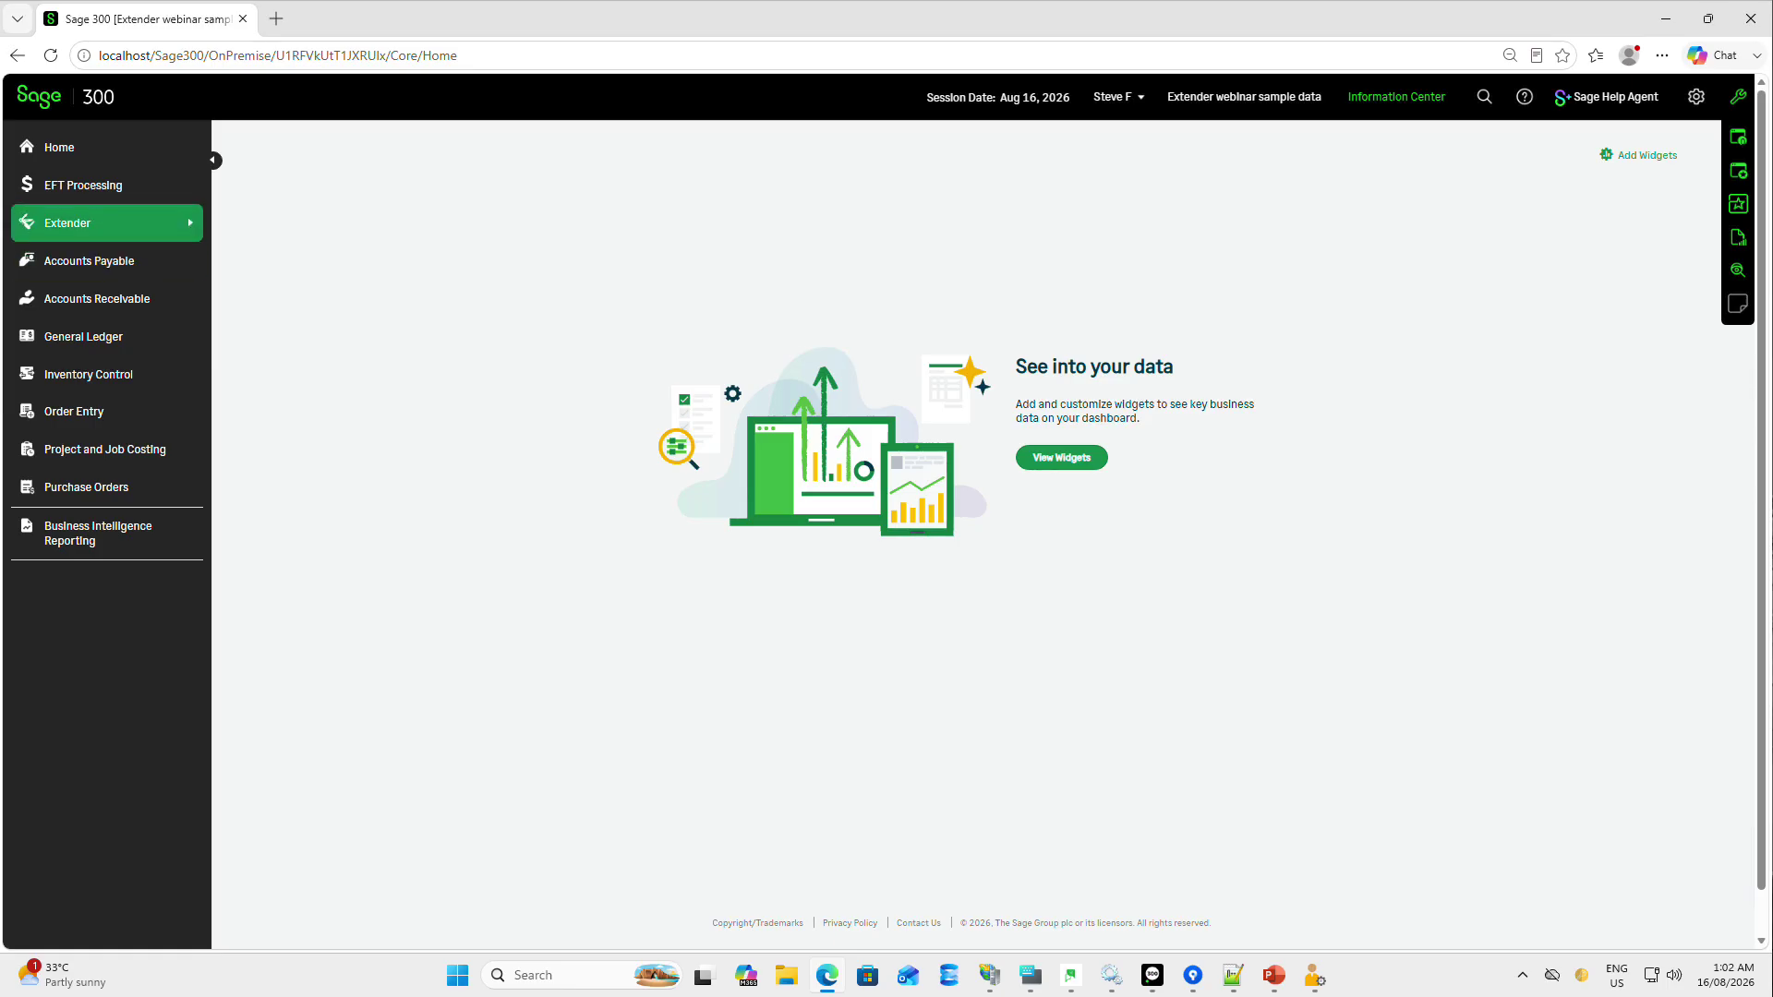
- Open the Workflow Console as the approver and show only the OE and wfError categories, excluding EFT, AP, GL and no color
click(106, 223)
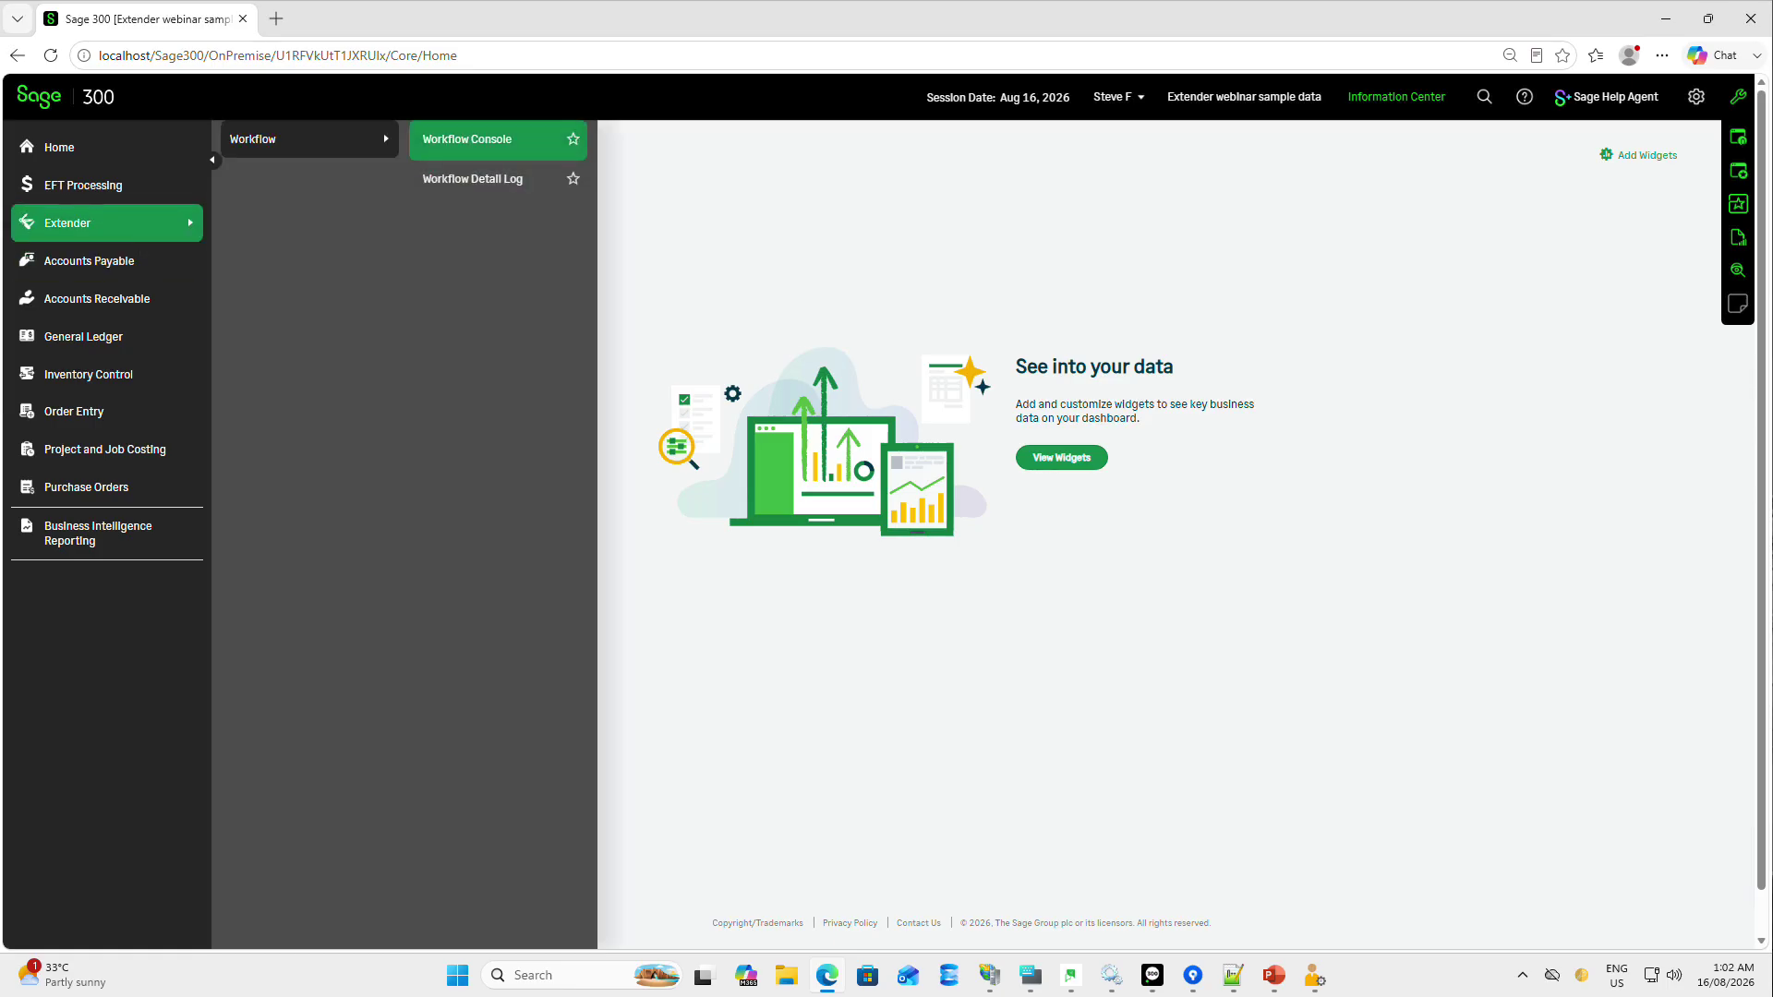
click(466, 138)
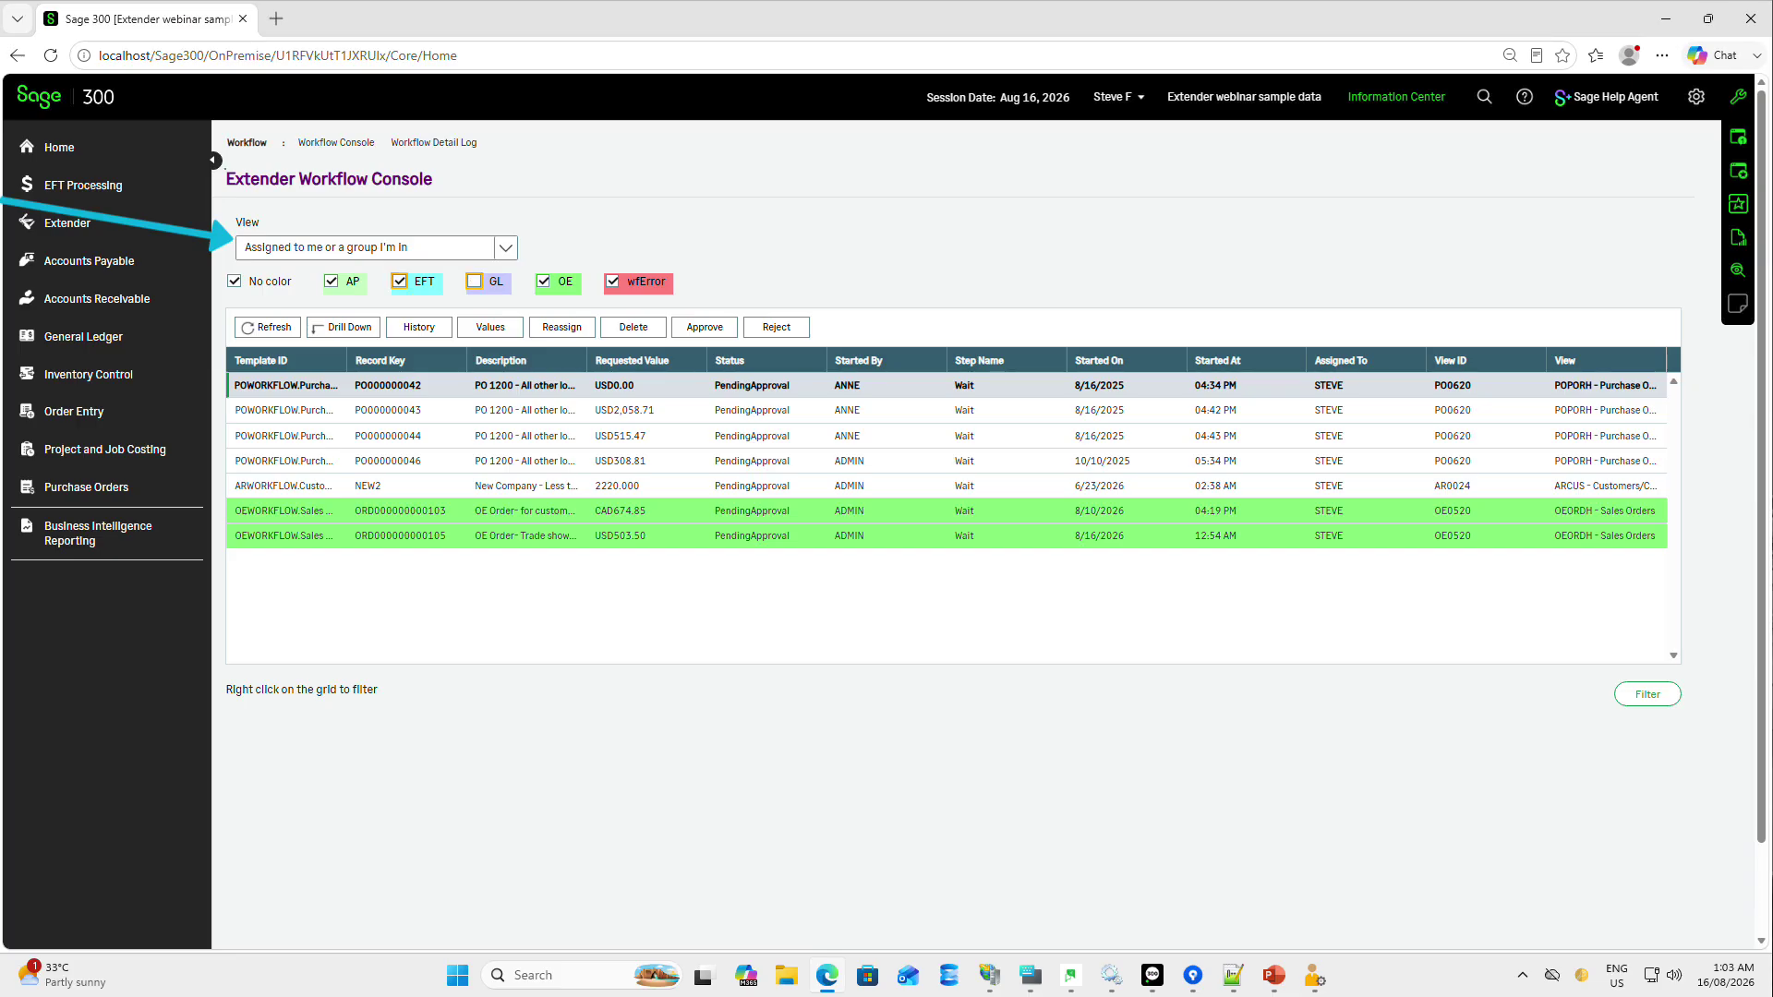
click(400, 281)
click(332, 282)
click(234, 281)
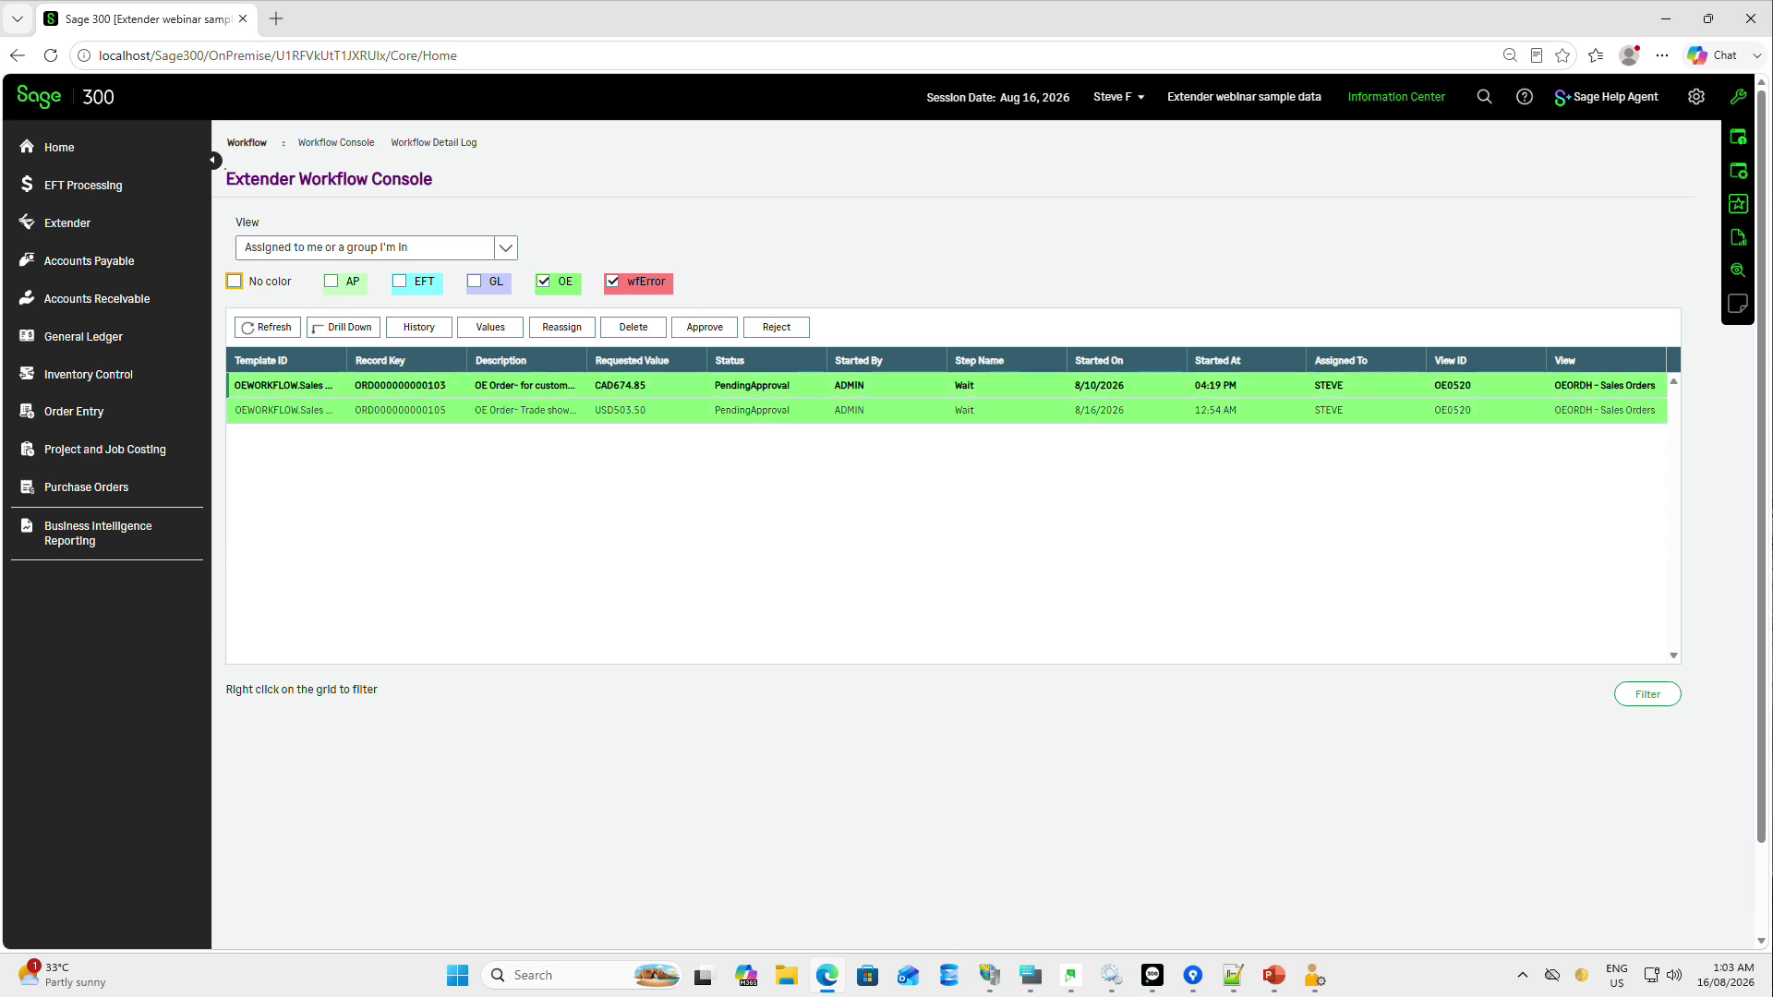
- Check the approval reason, discount percentage and UPS zone in the workflow values of the approver's 12:54 AM trade show order
click(529, 410)
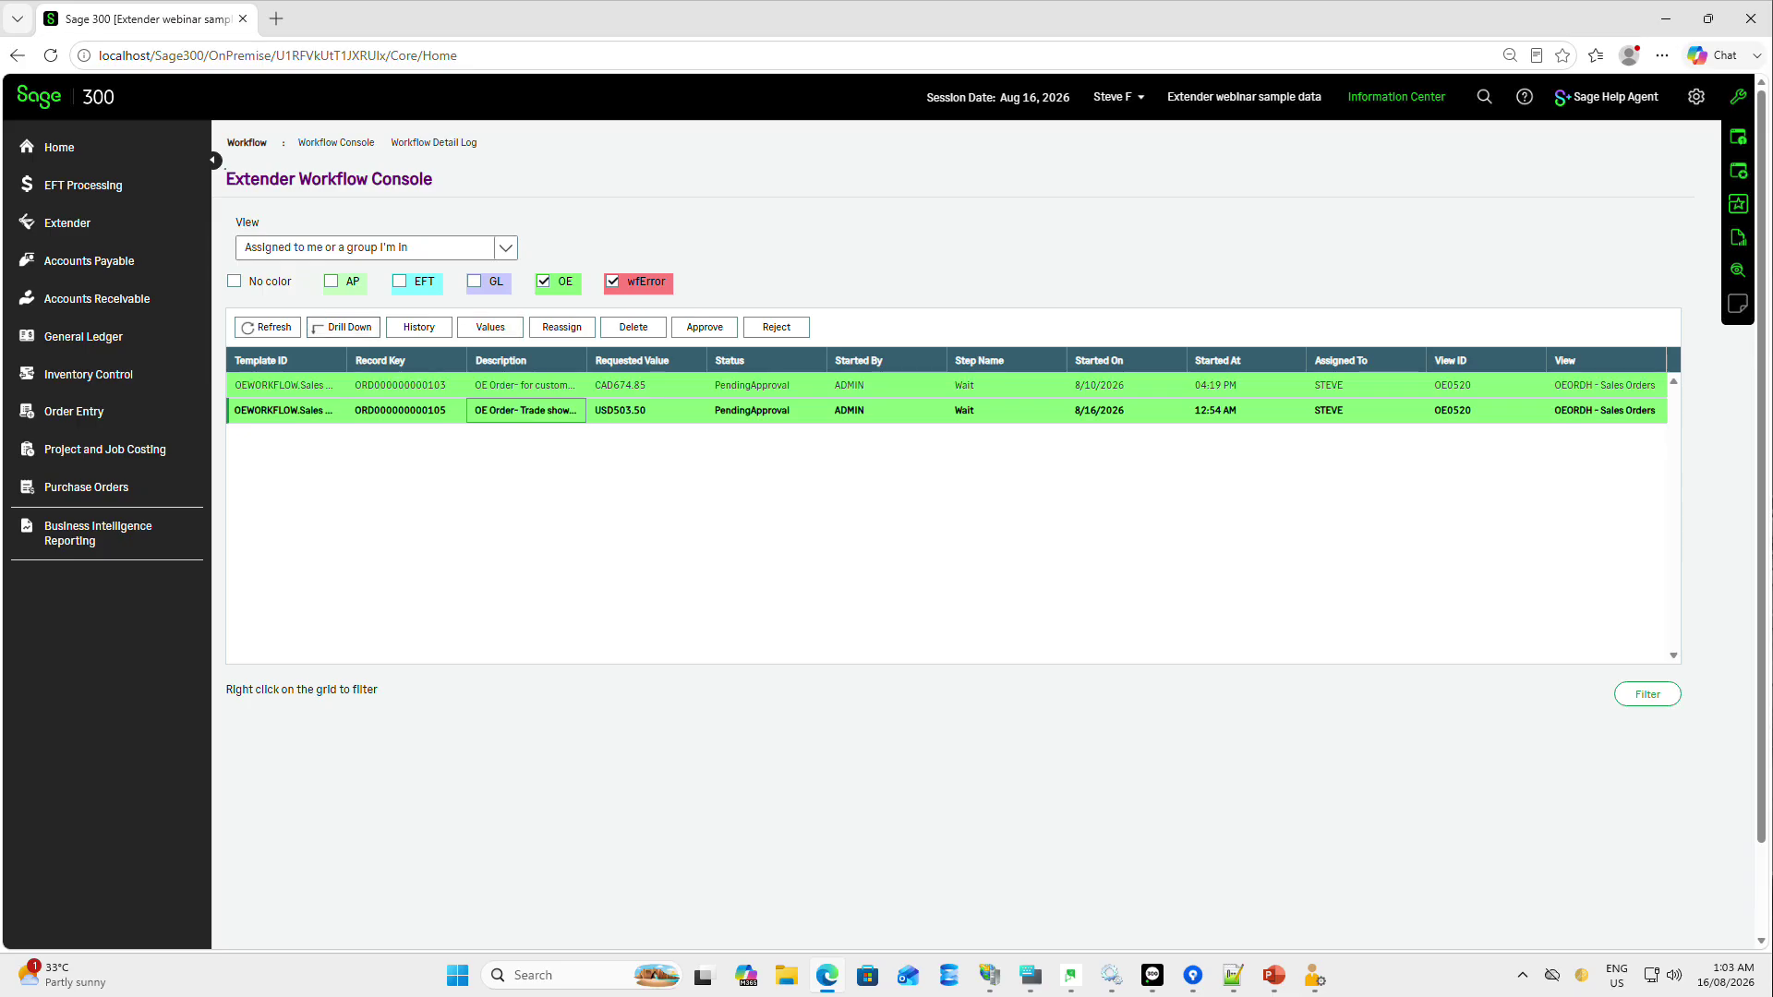
click(491, 326)
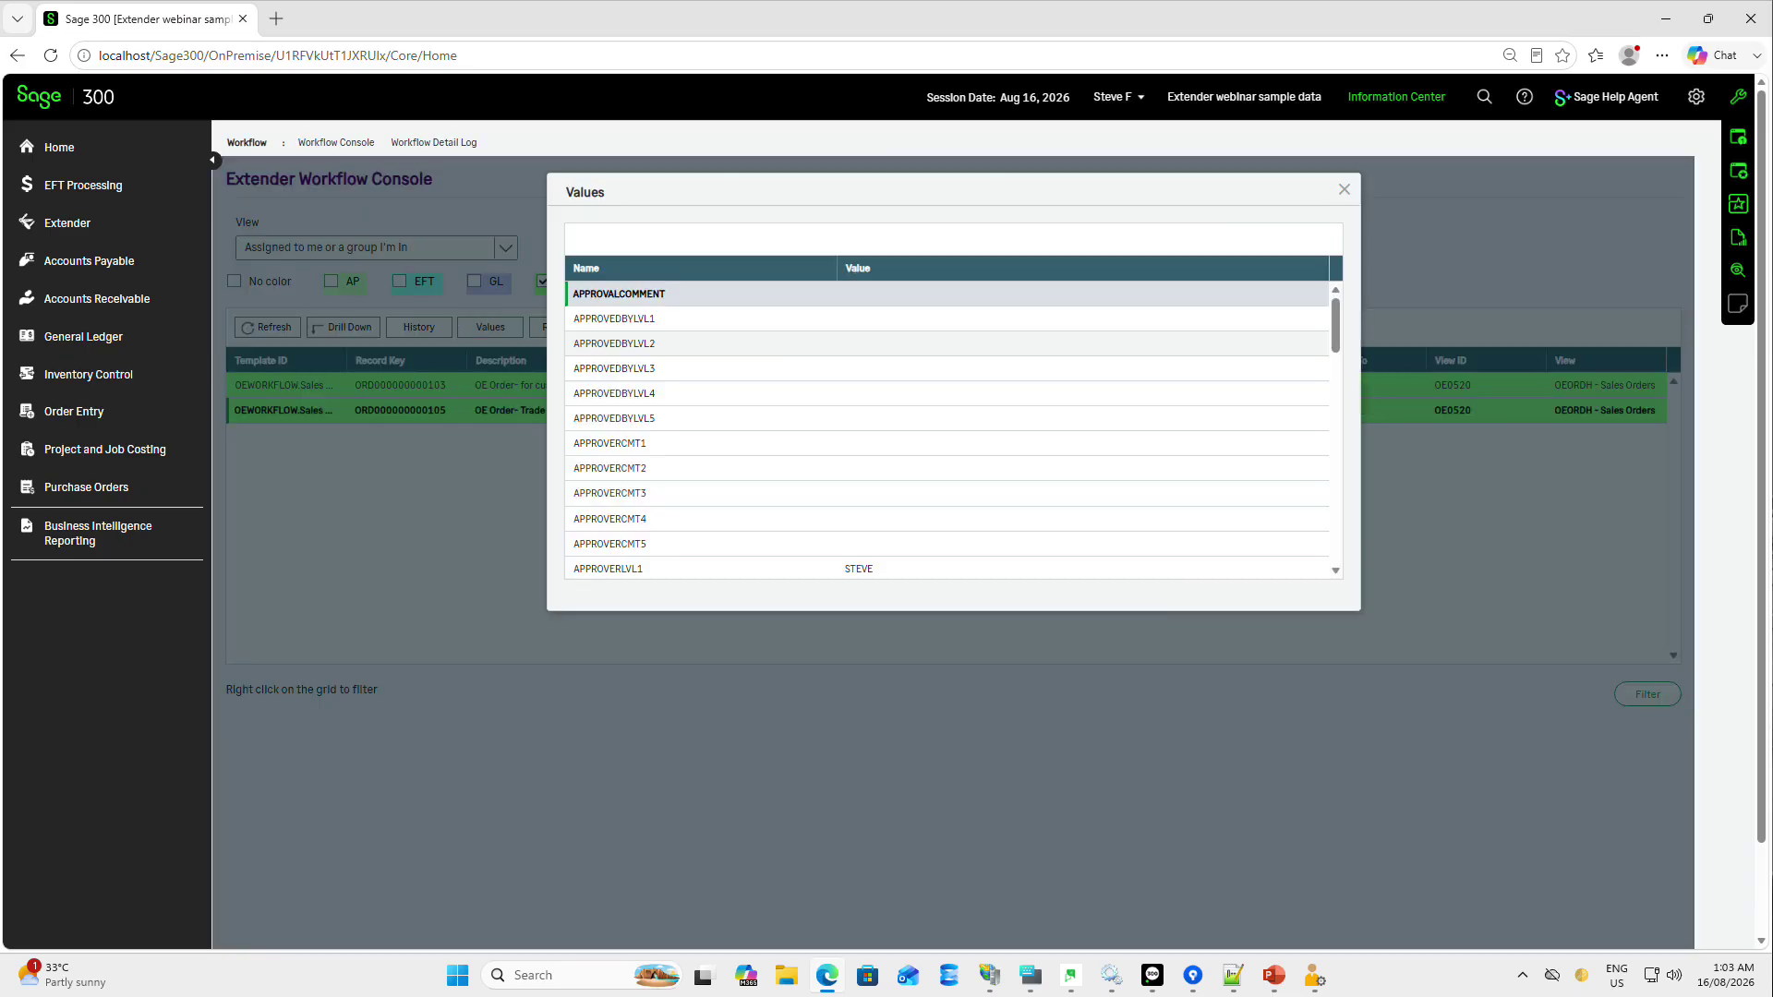
scroll(947, 462, down, 5)
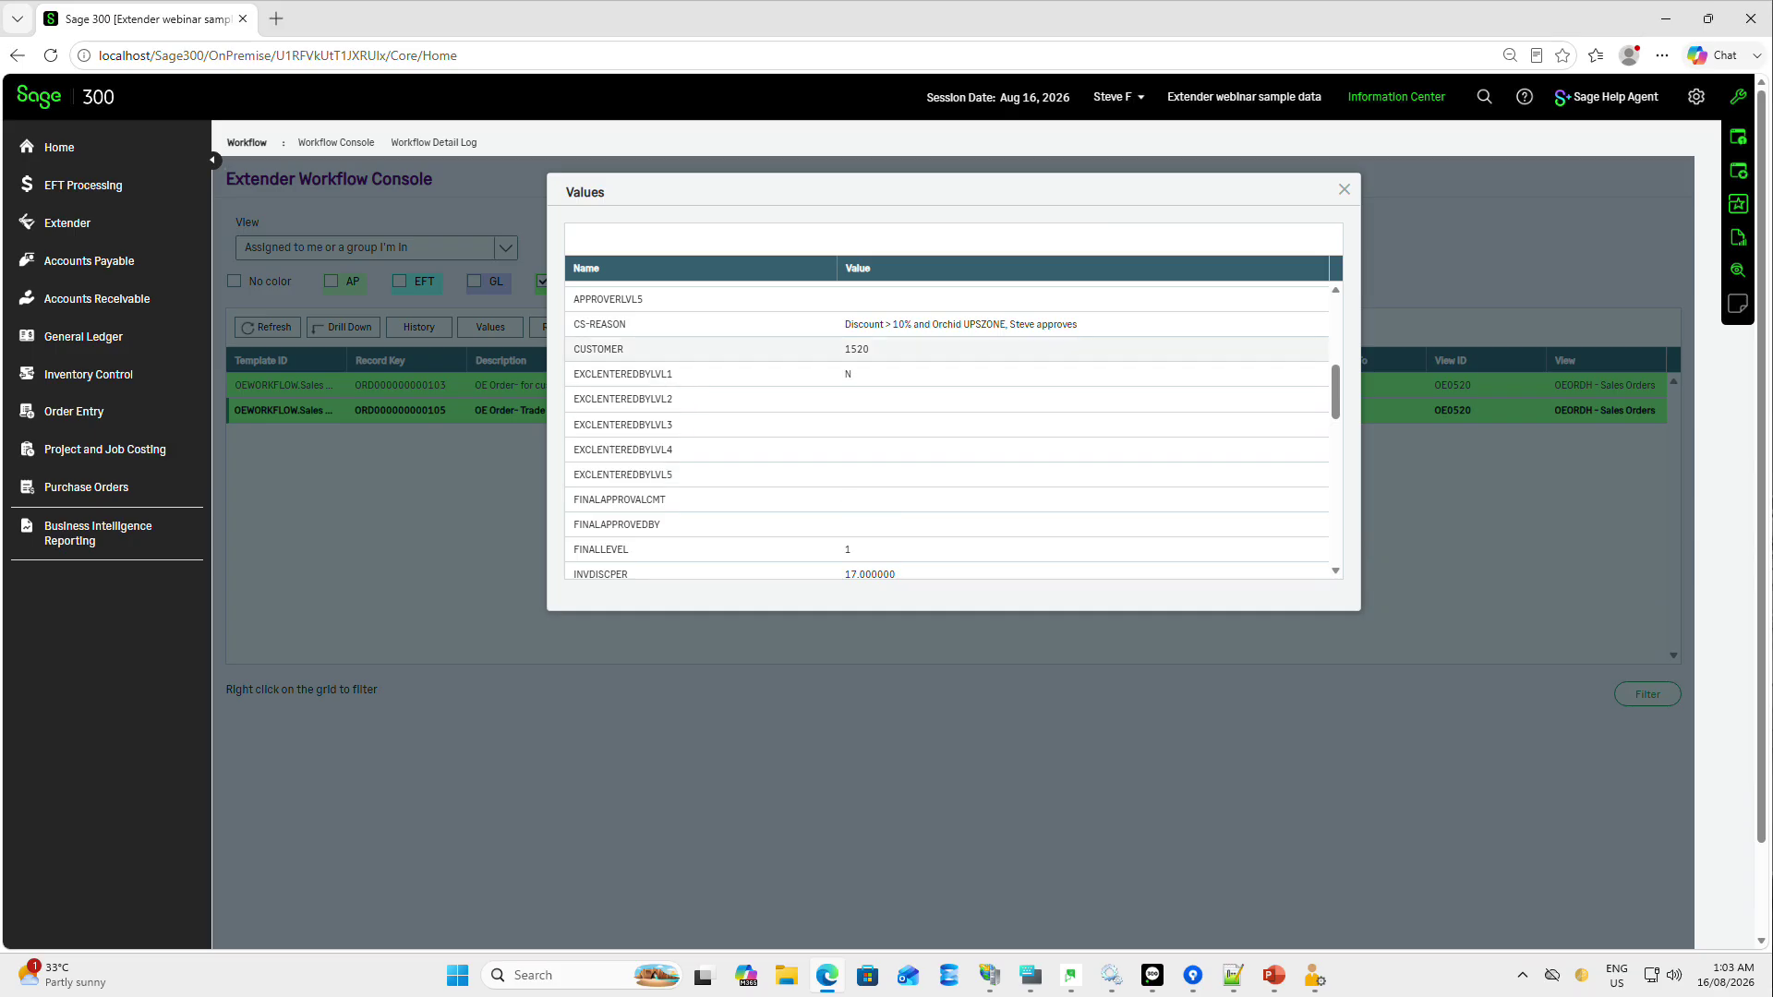
scroll(946, 500, down, 3)
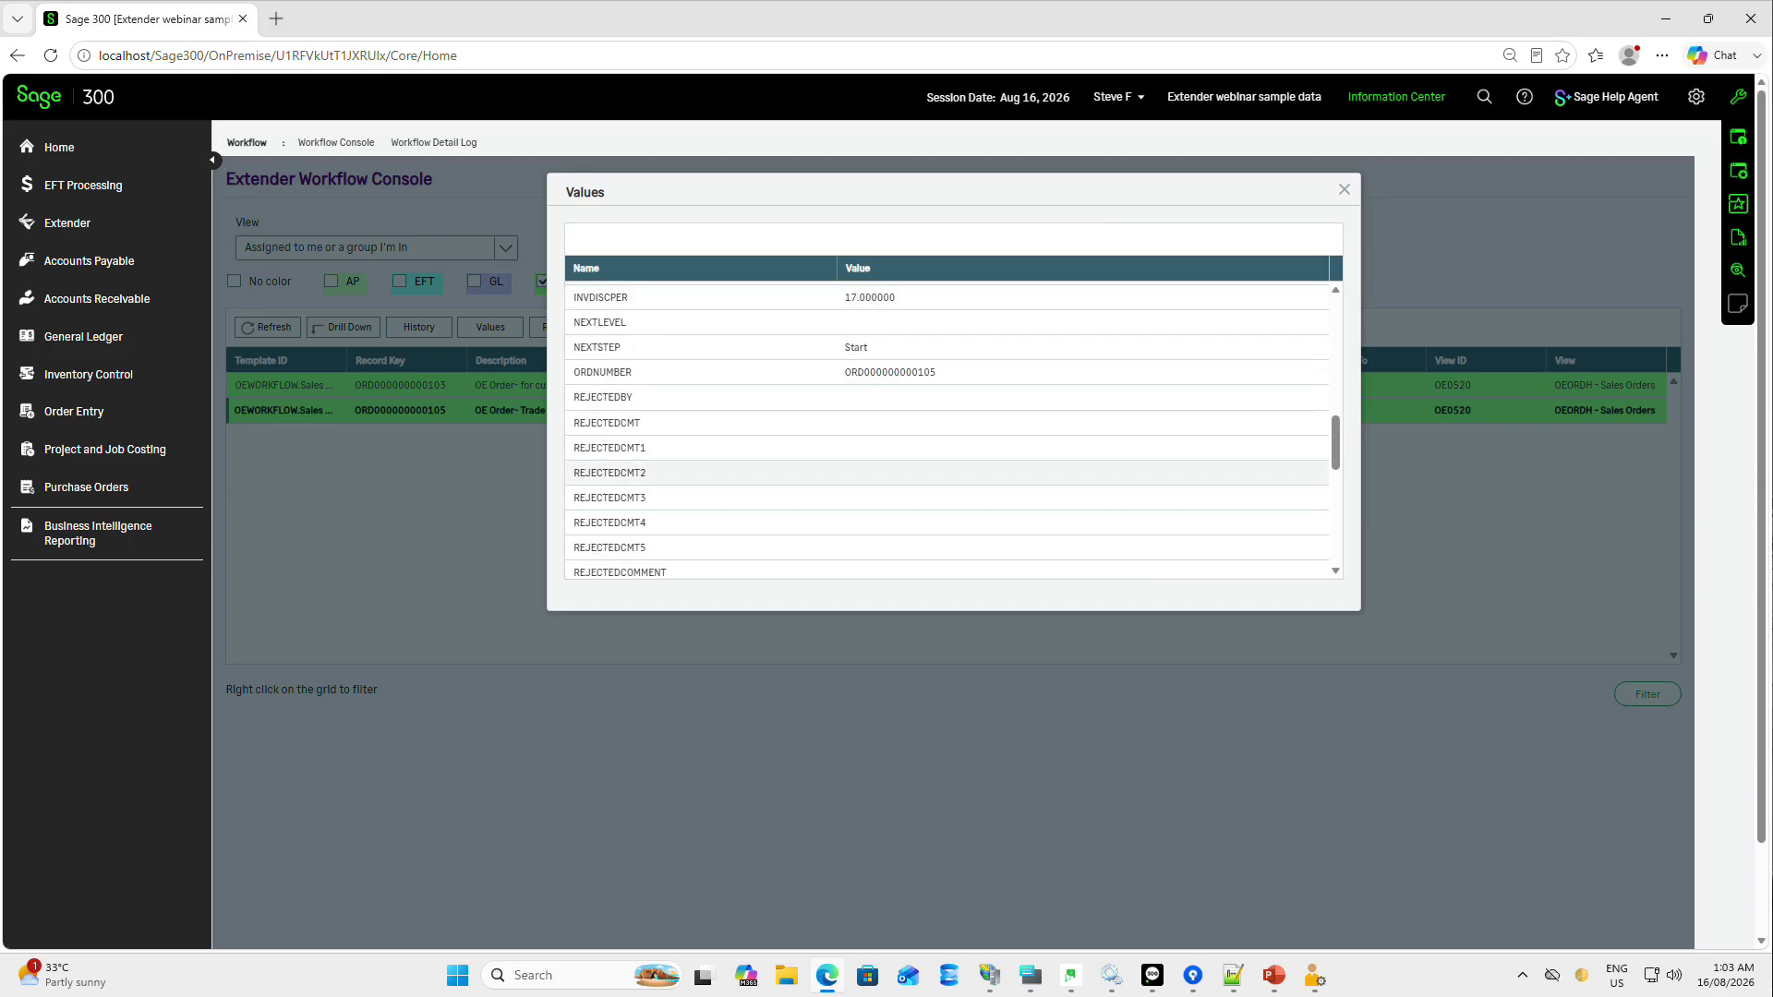
scroll(986, 480, down, 5)
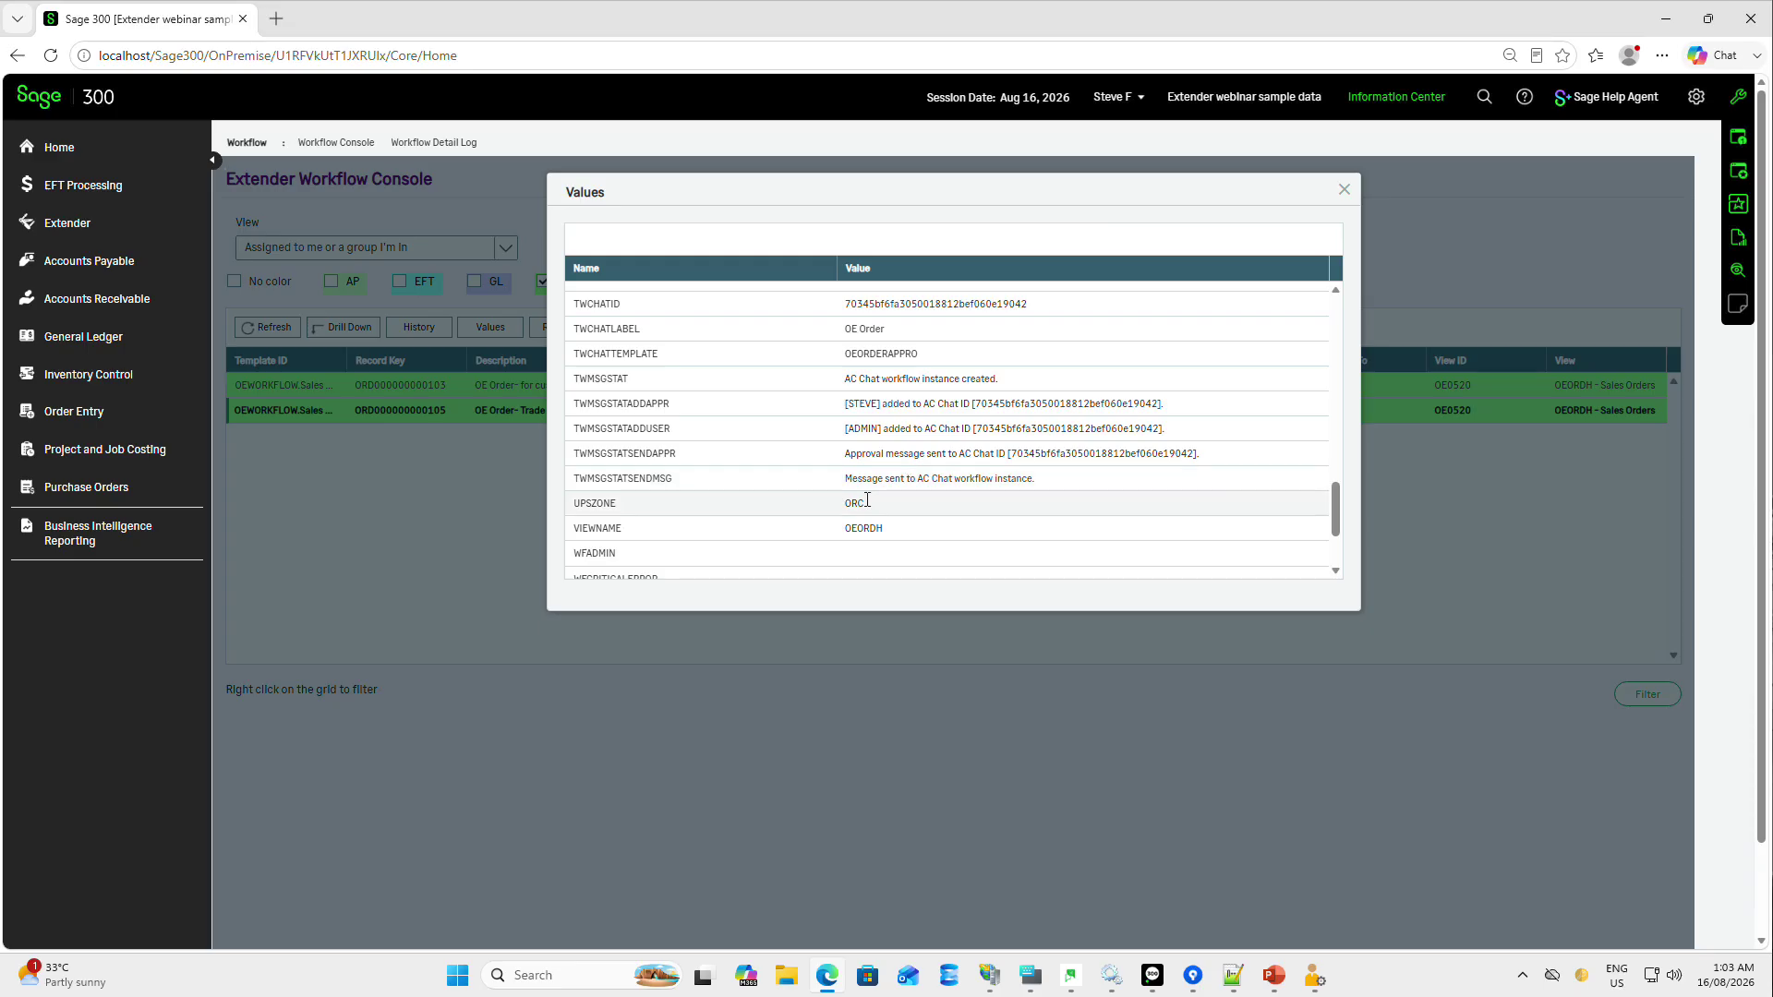
click(1344, 189)
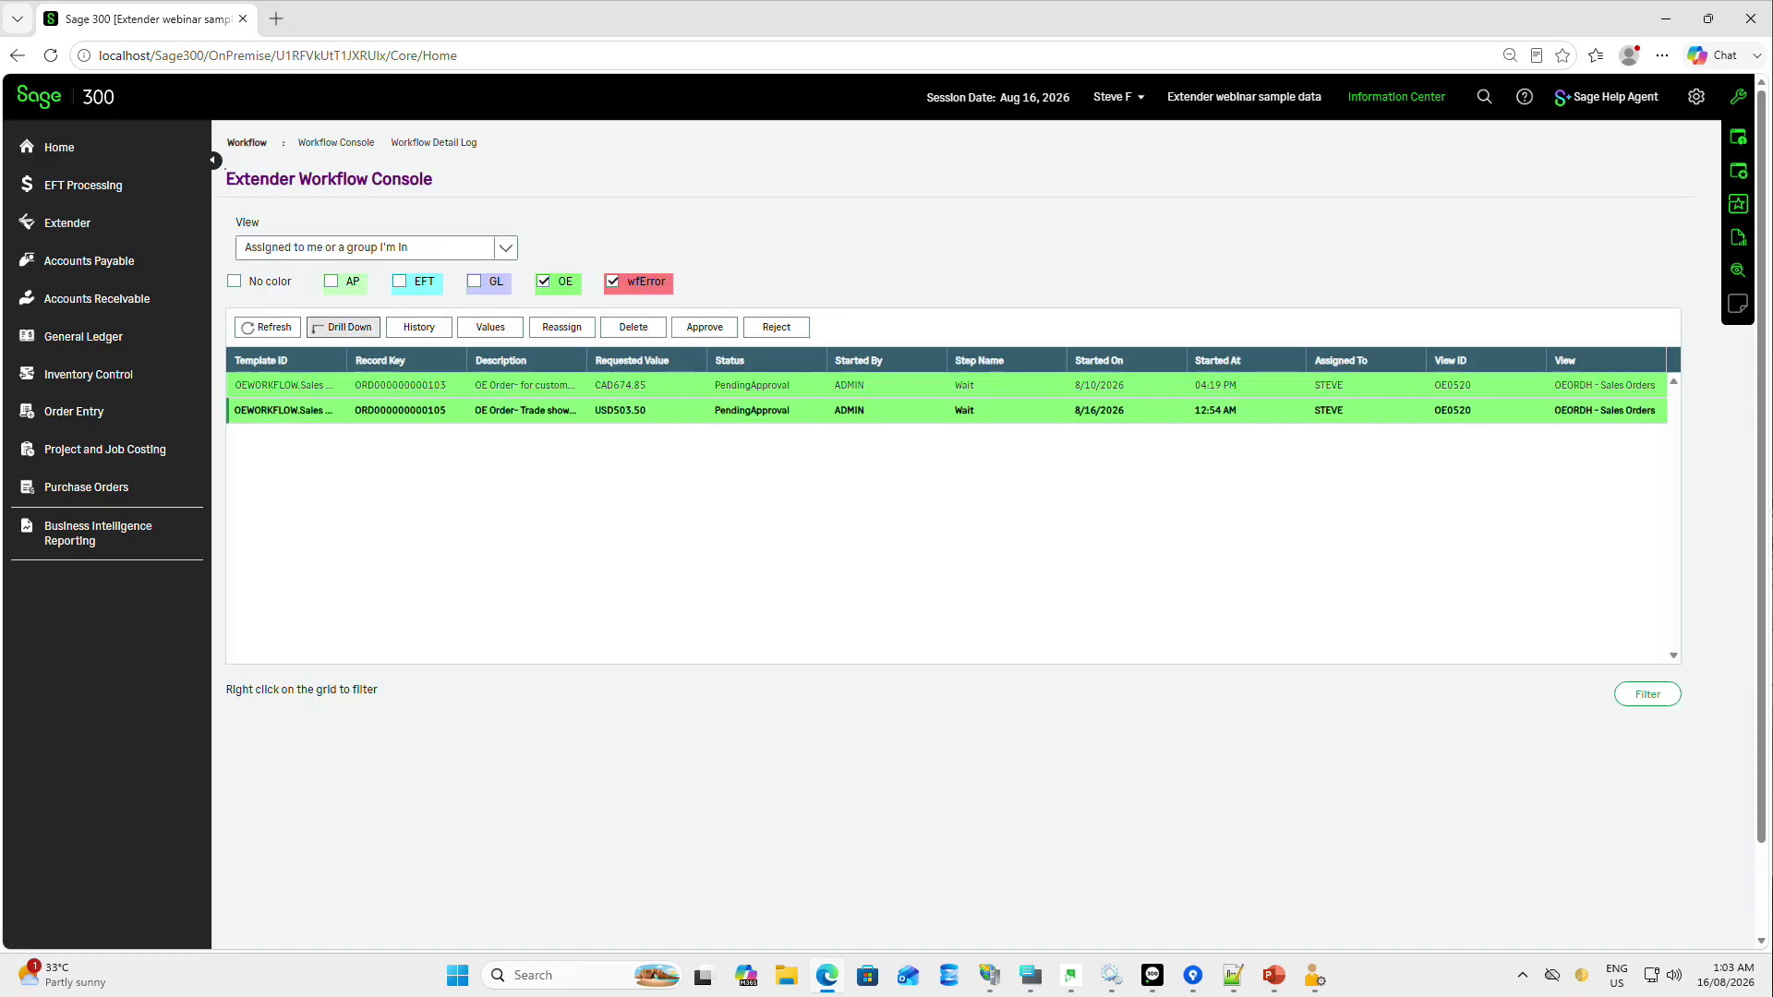
- Drill down from the approver's trade show workflow to its O/E order
click(342, 326)
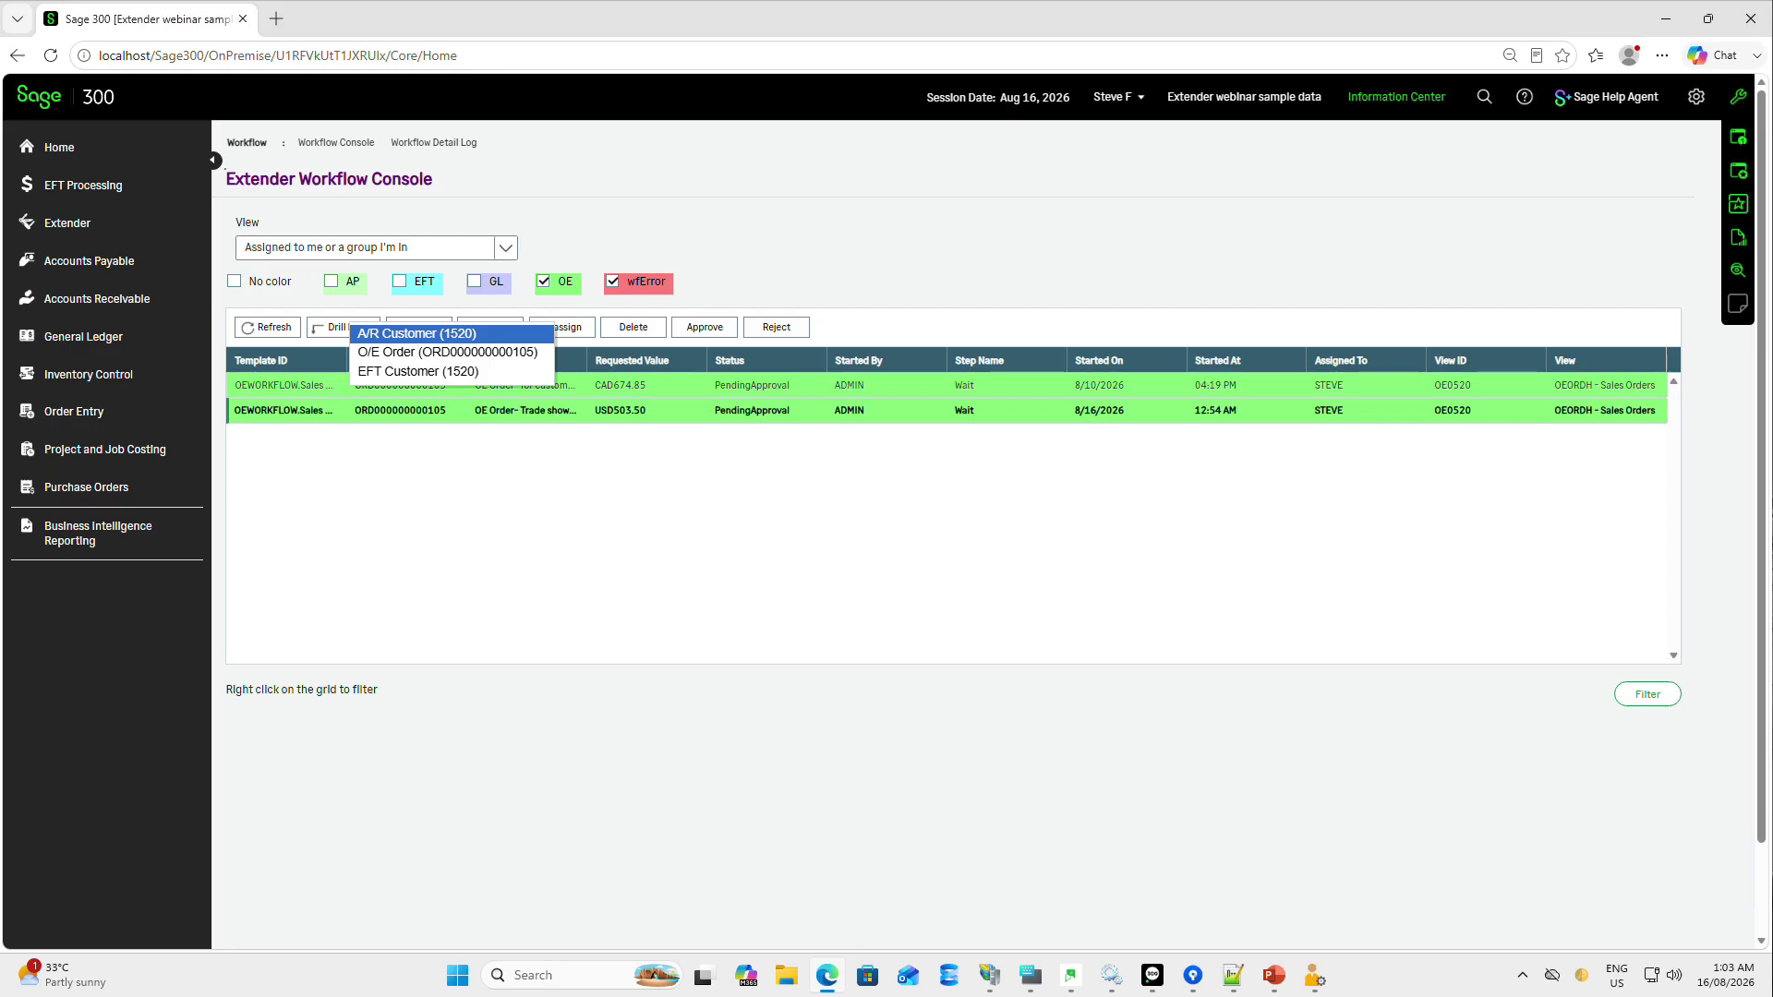
key(Down)
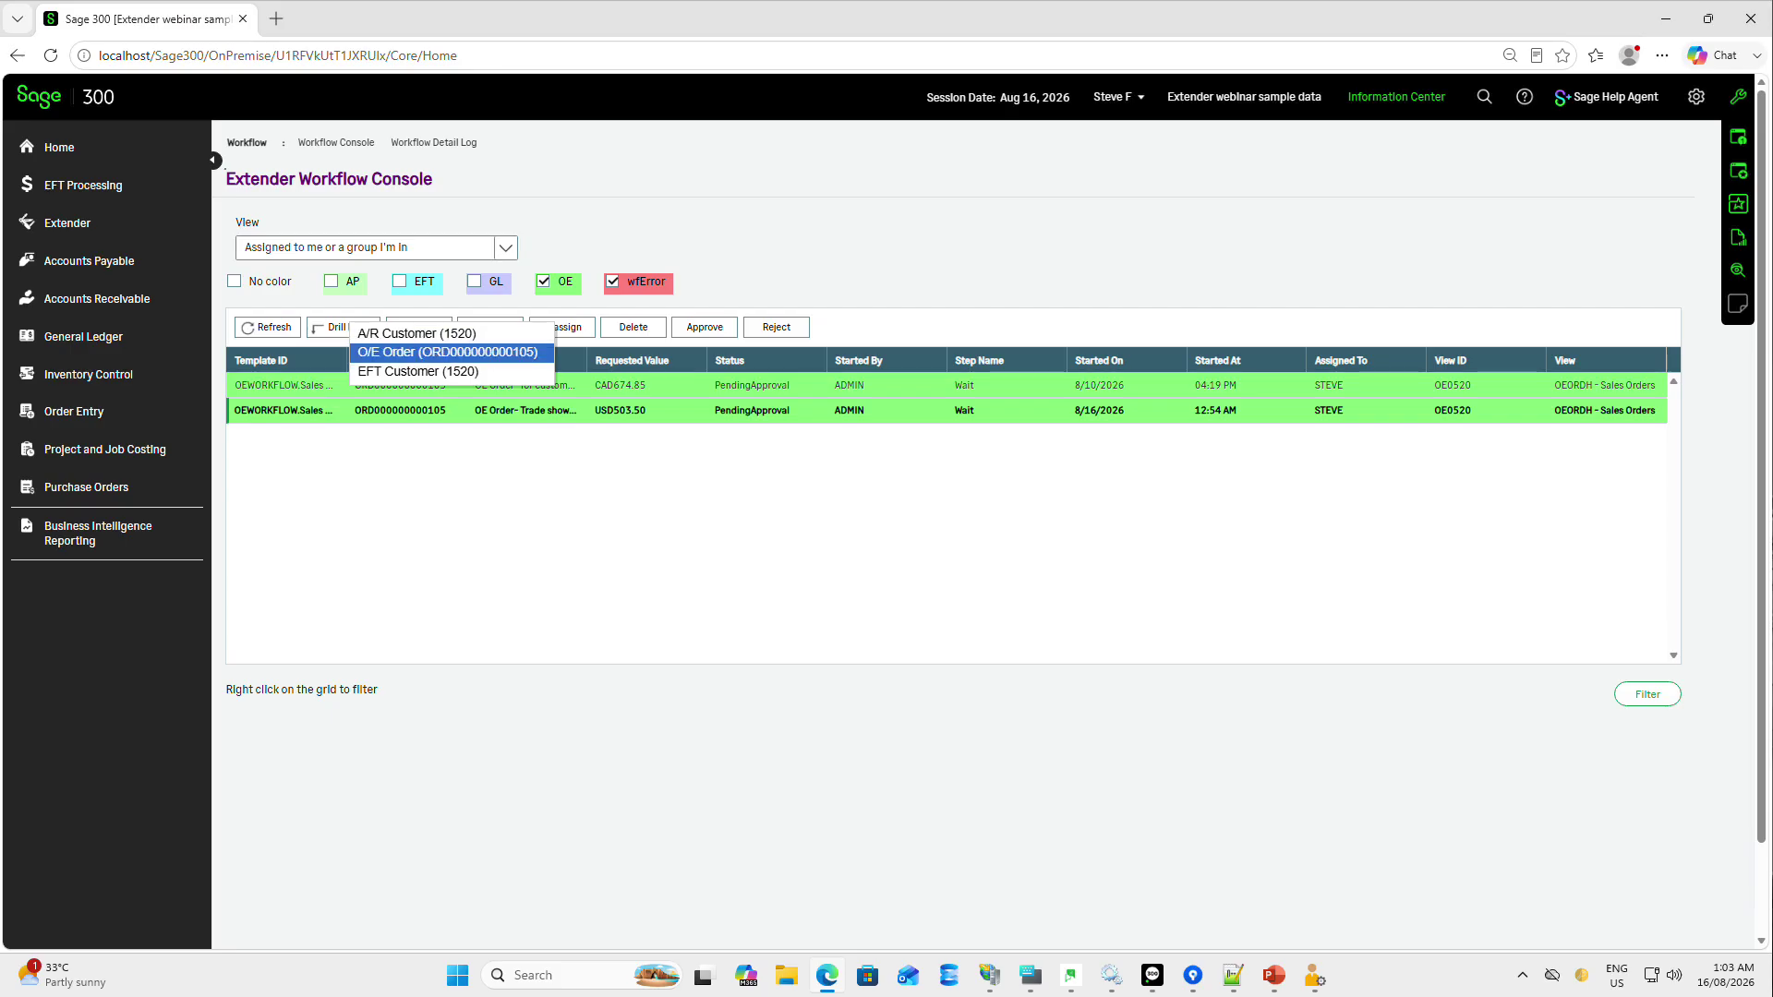
key(Return)
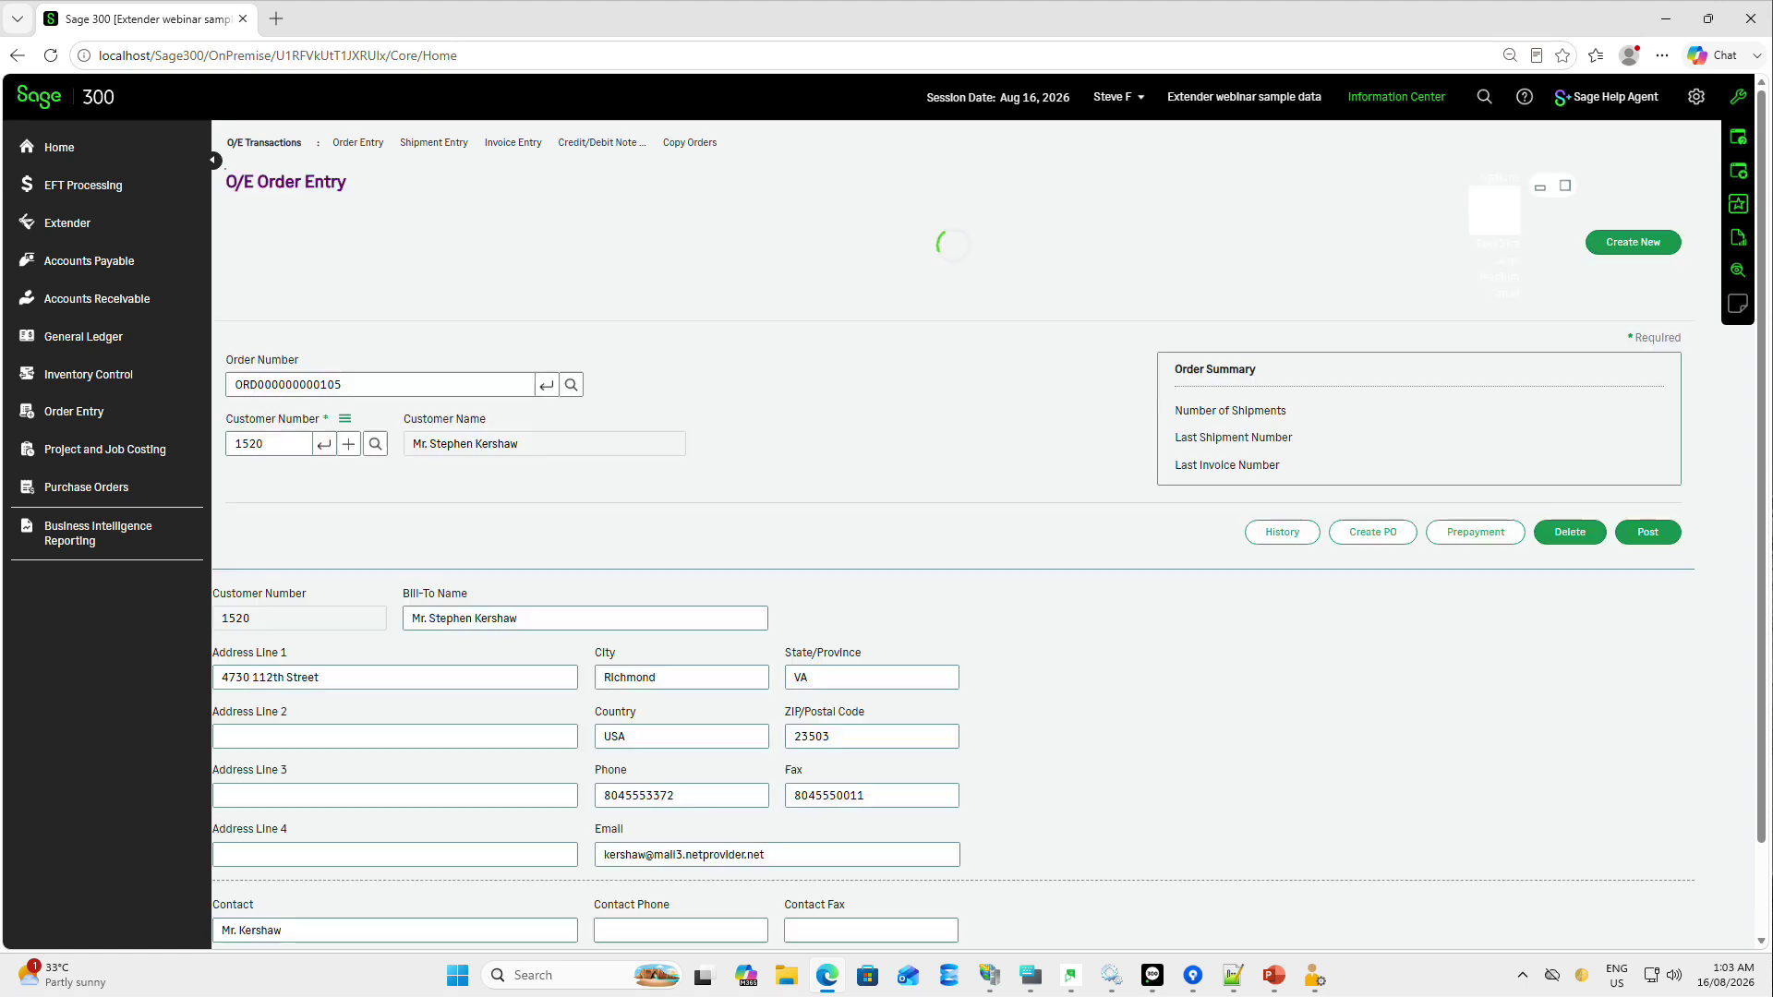
- Widen the AR Credit Status label column, move the pane clear of the order fields and drill into the over-90 aging balance
drag(912, 274, 990, 274)
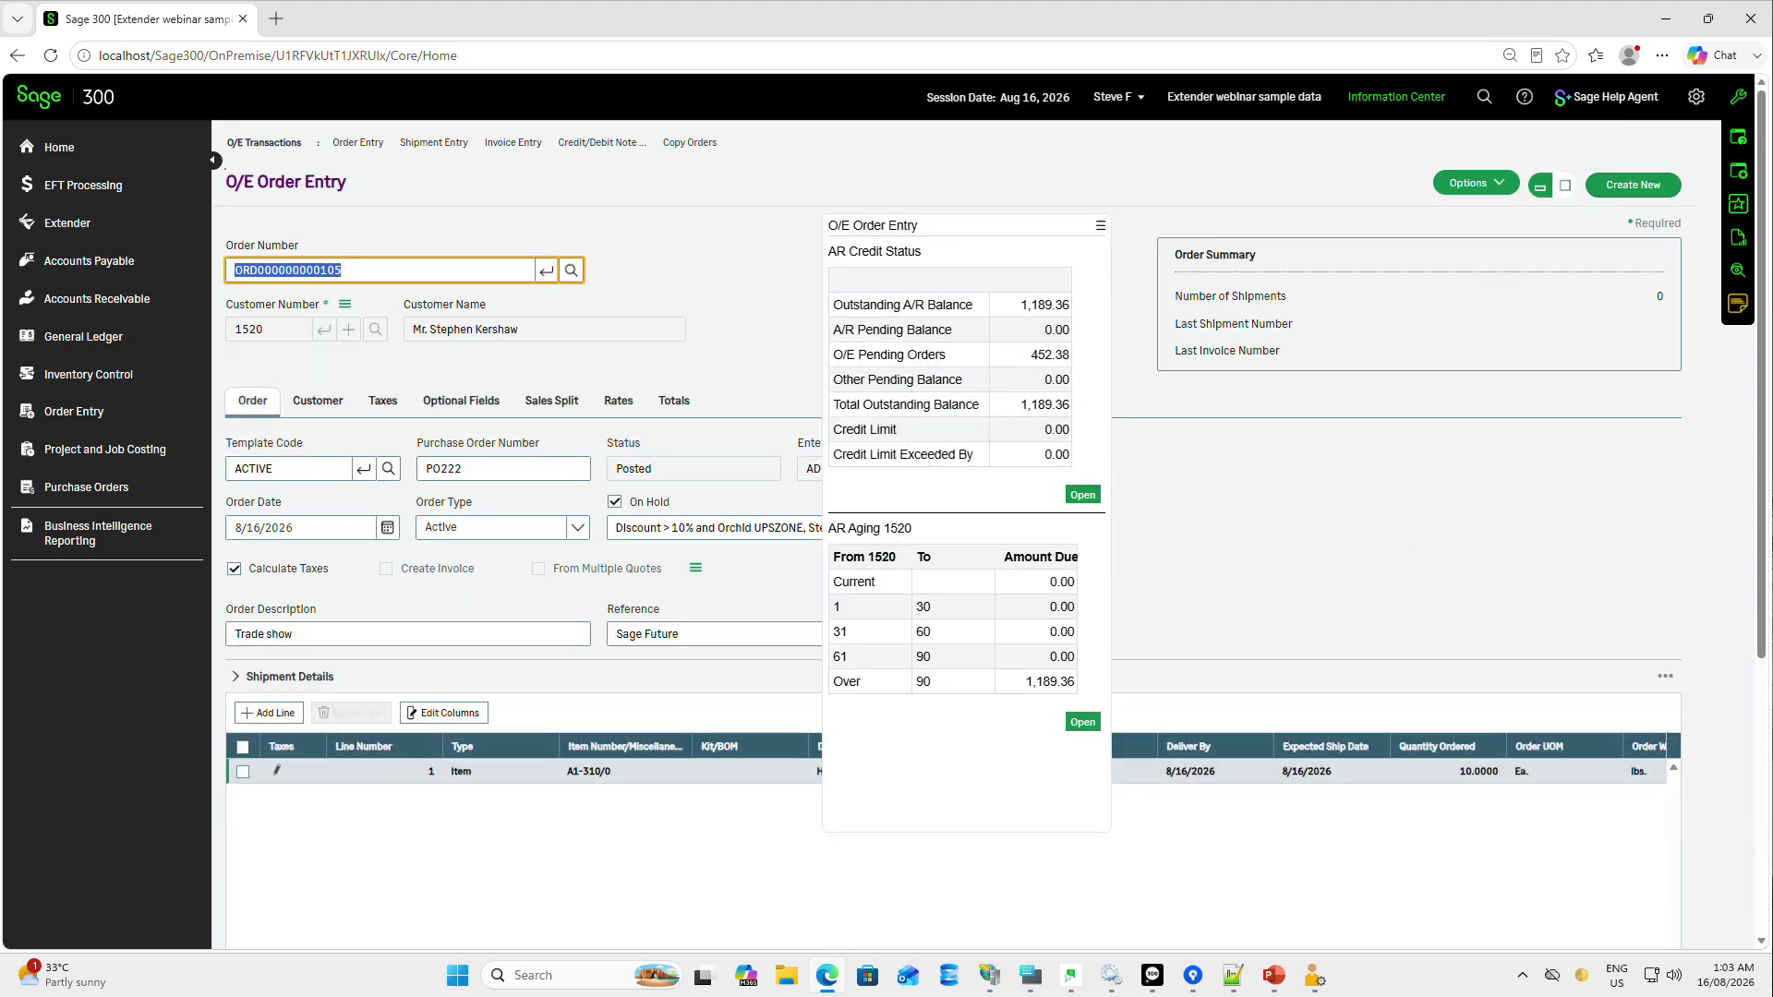
drag(960, 226, 1258, 386)
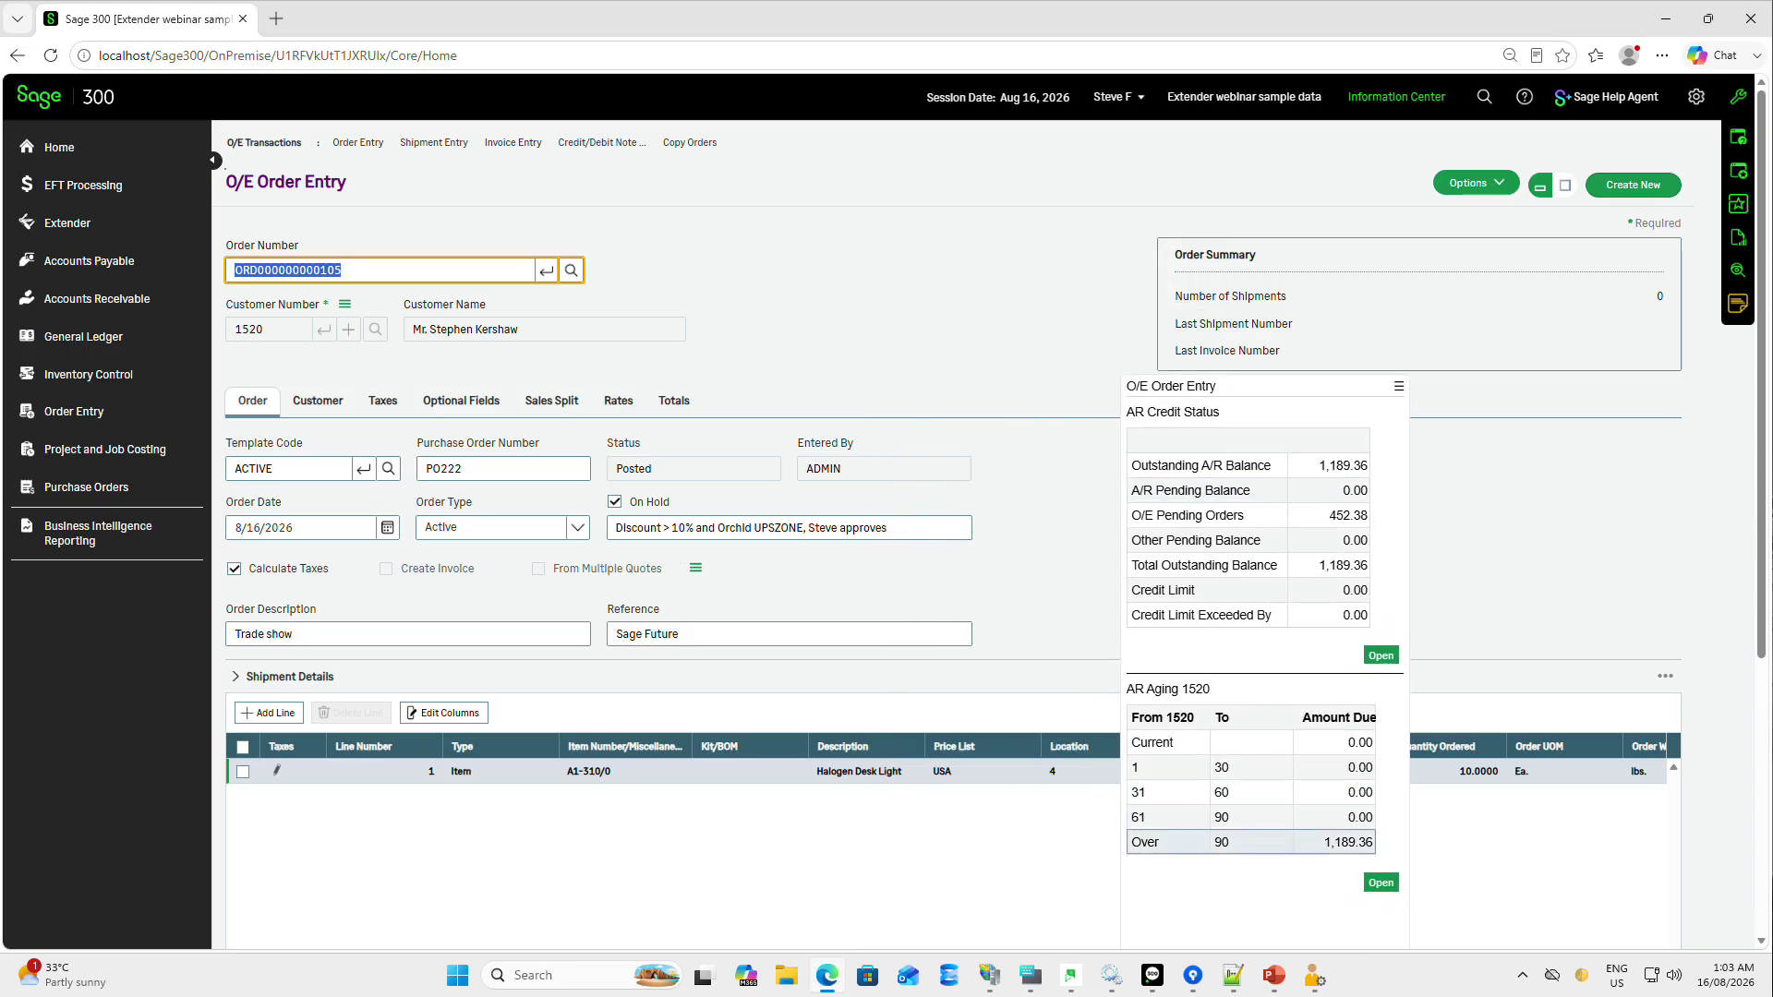
click(1258, 842)
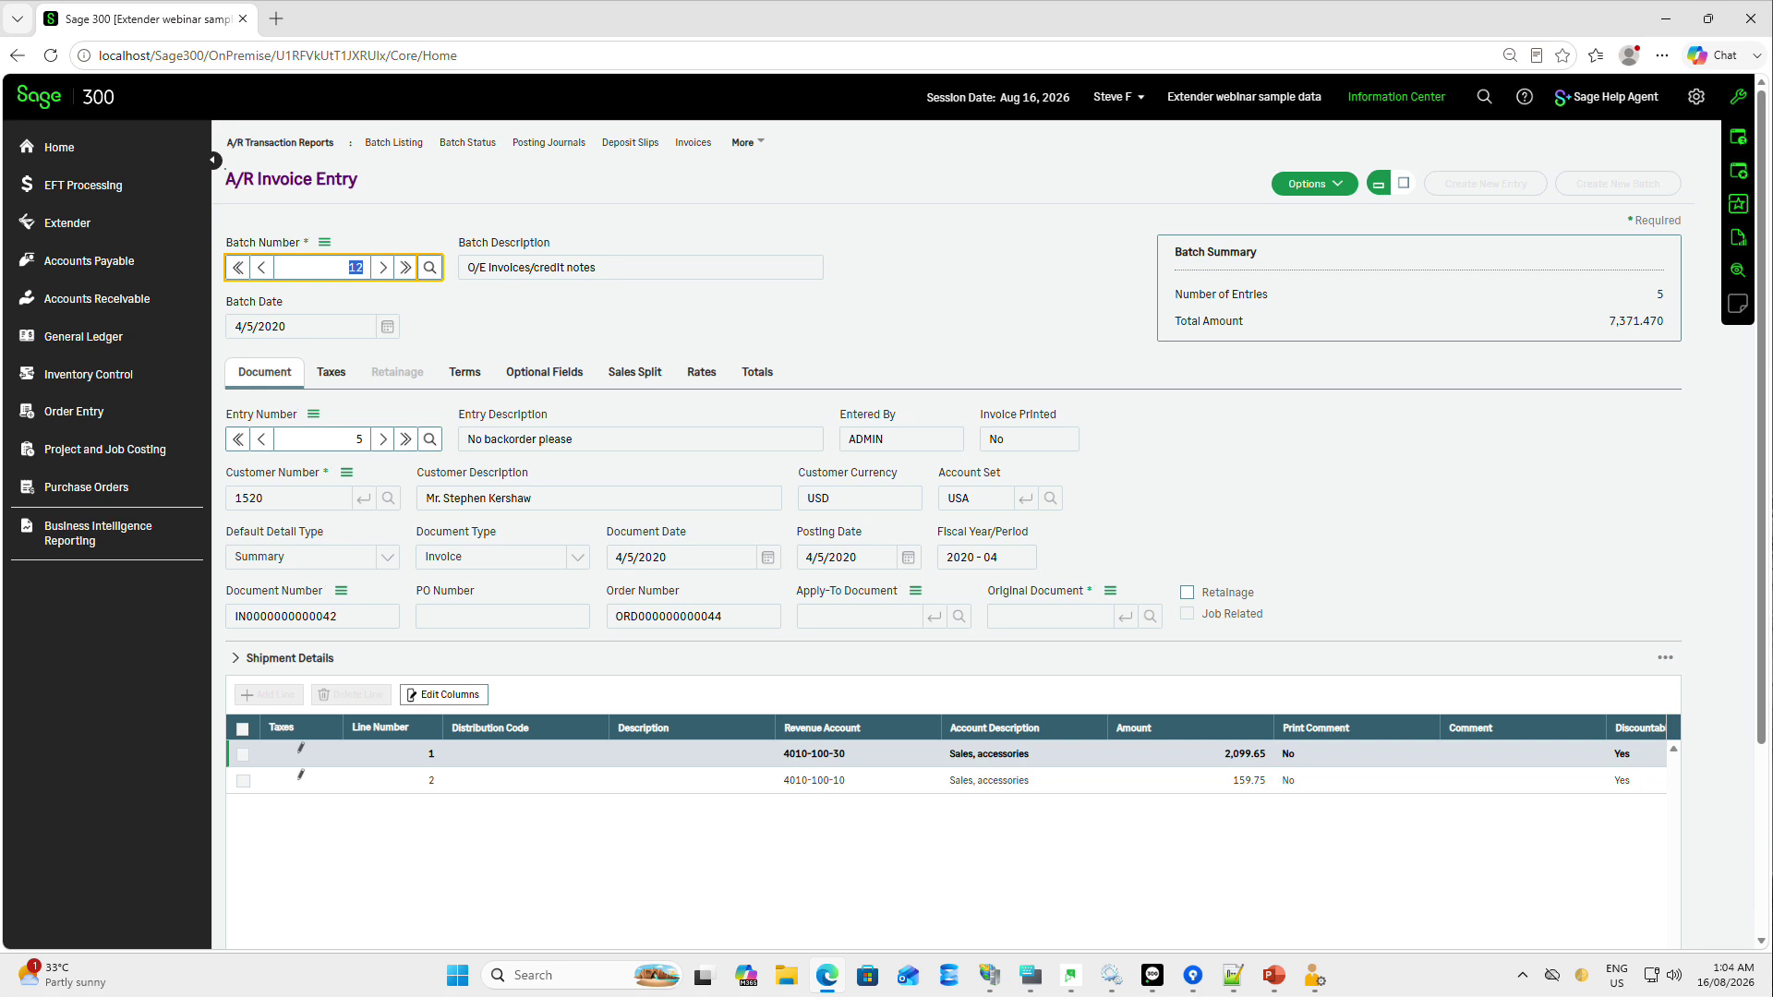
- Return to the Workflow Console and approve the 12:54 AM trade show order with the comment "Great sale from trade show. OK for discount"
click(1738, 137)
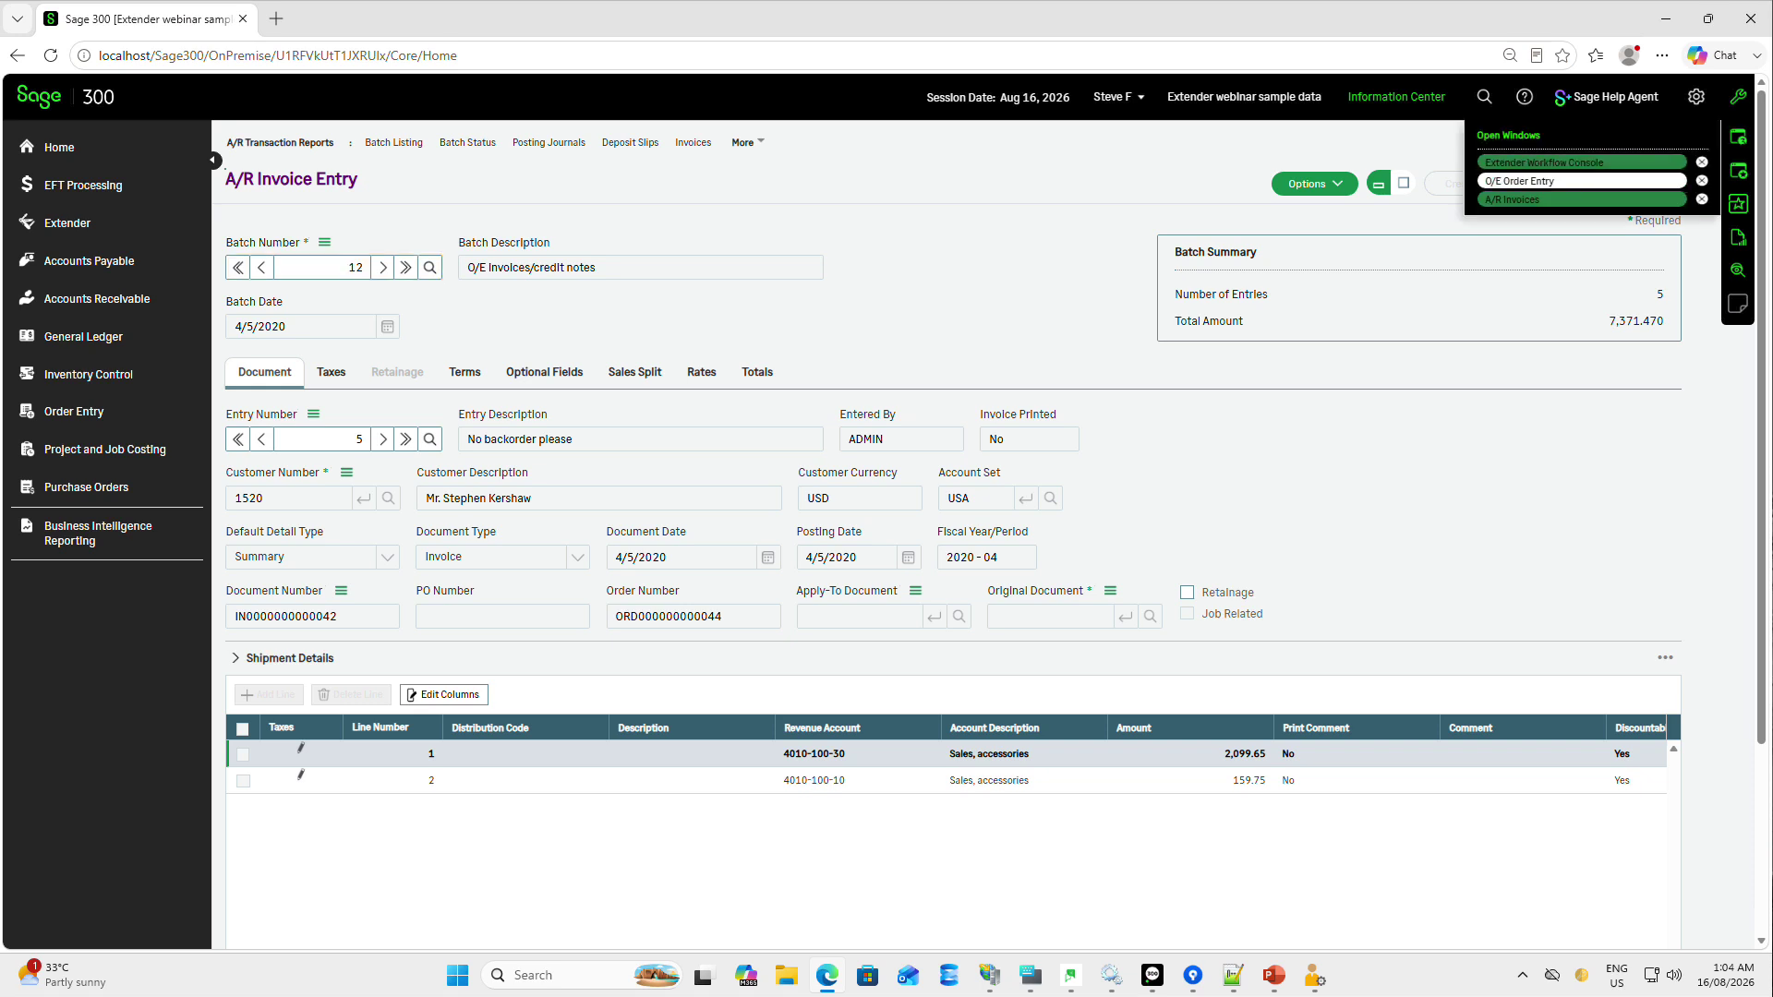
click(1584, 163)
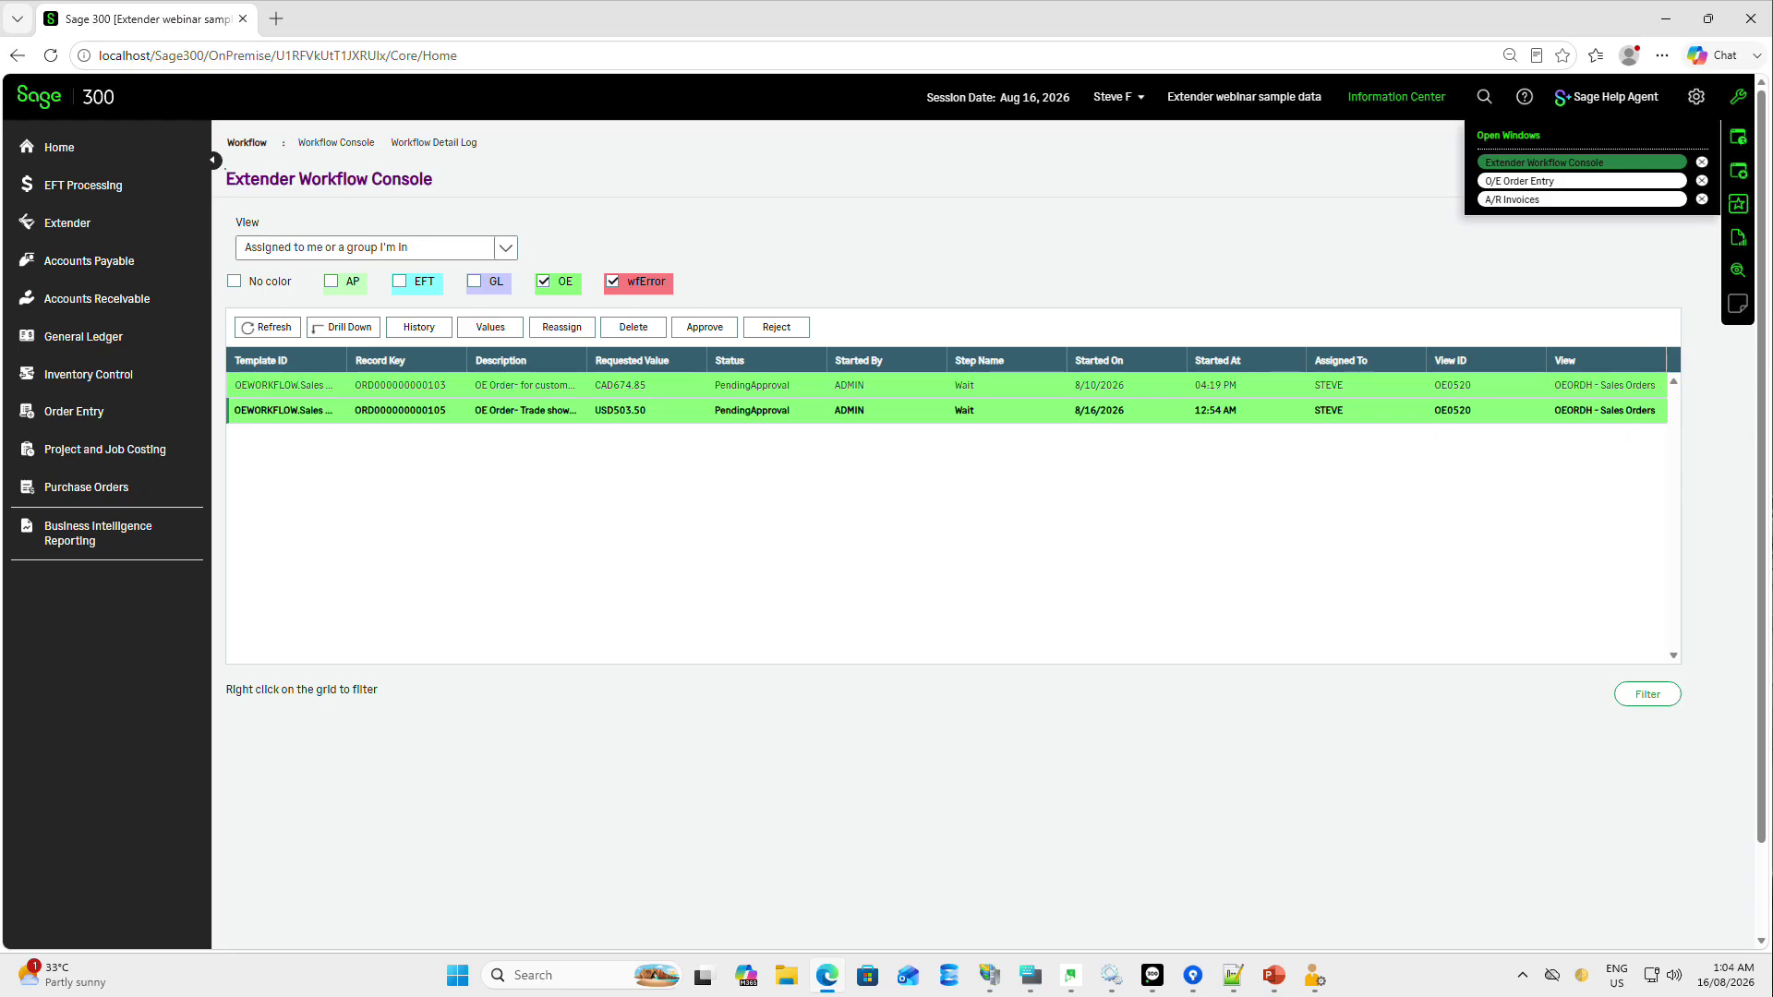
click(646, 410)
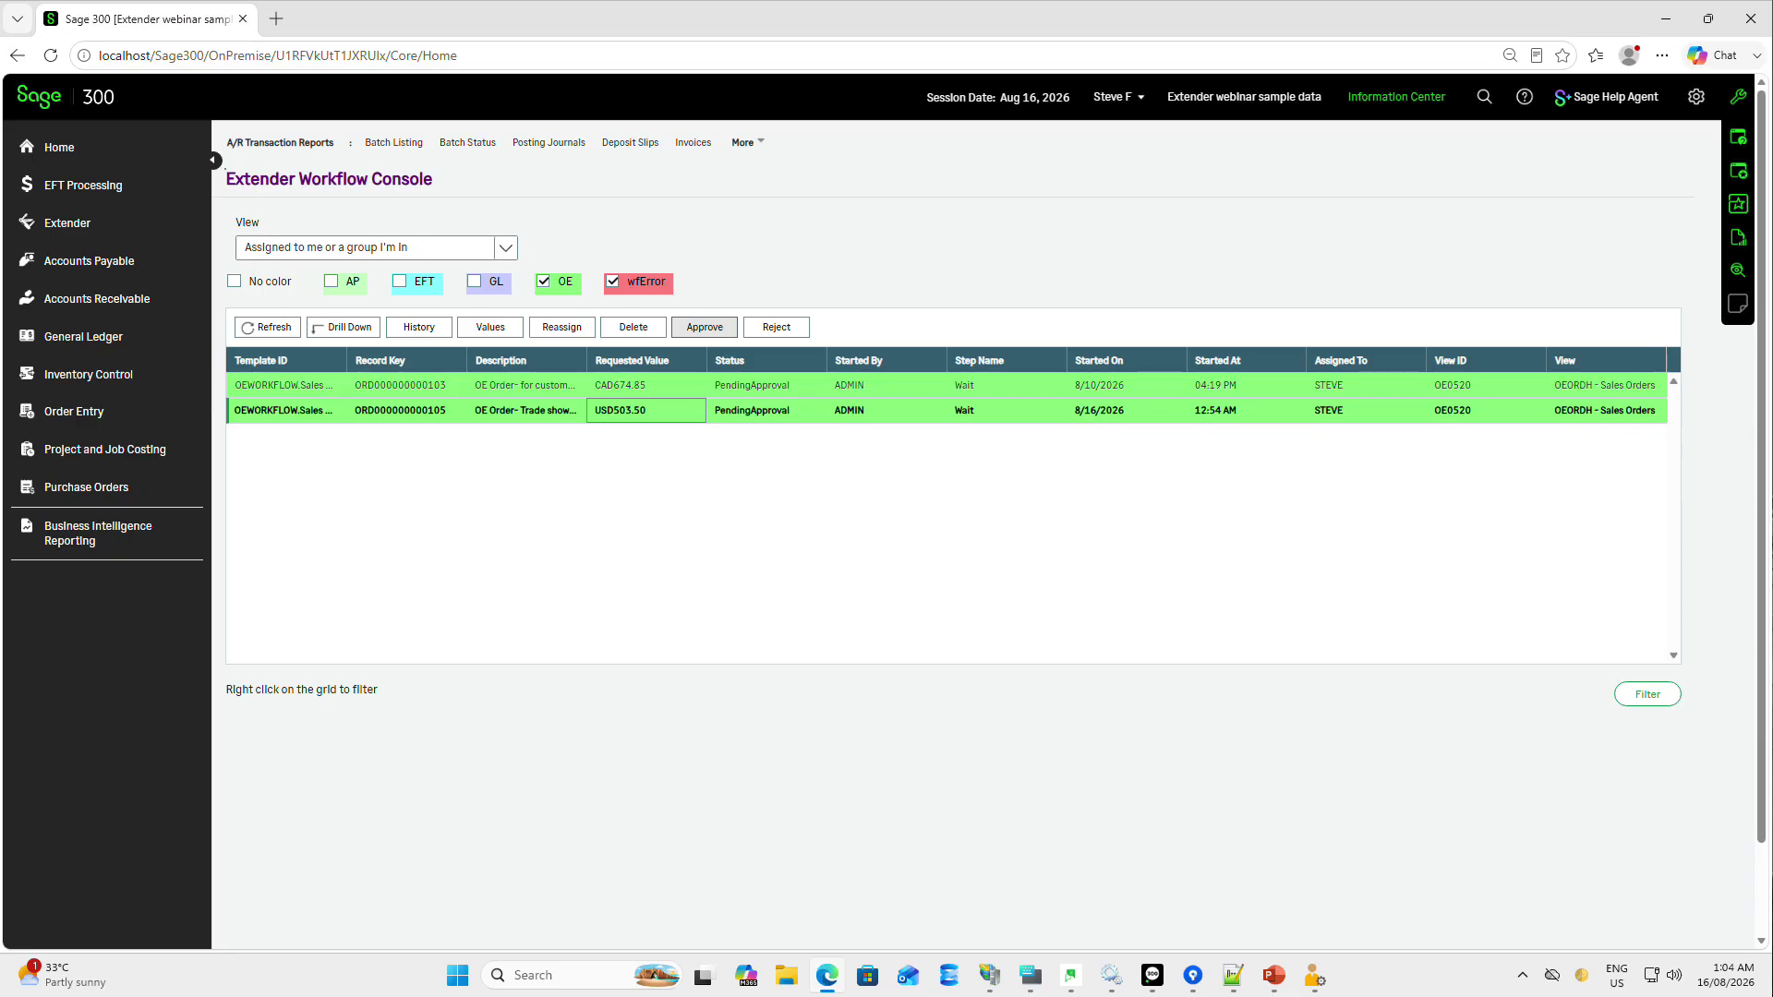
click(704, 327)
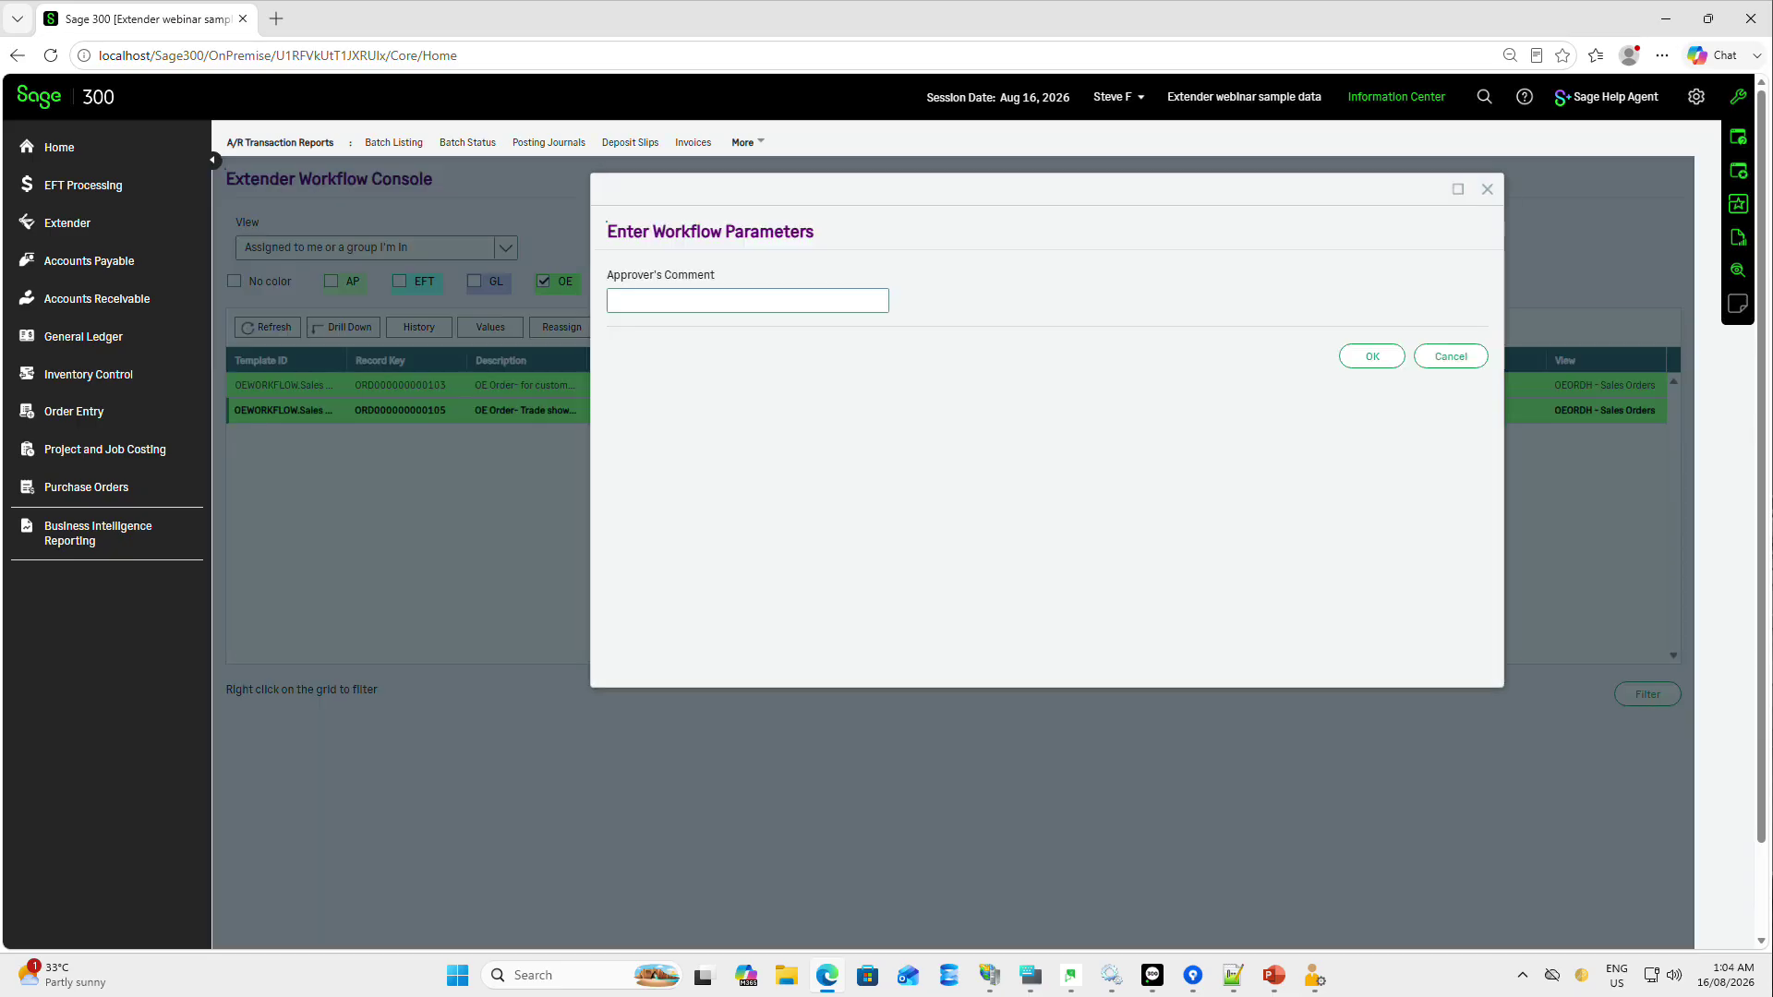
click(690, 301)
text(Great sa)
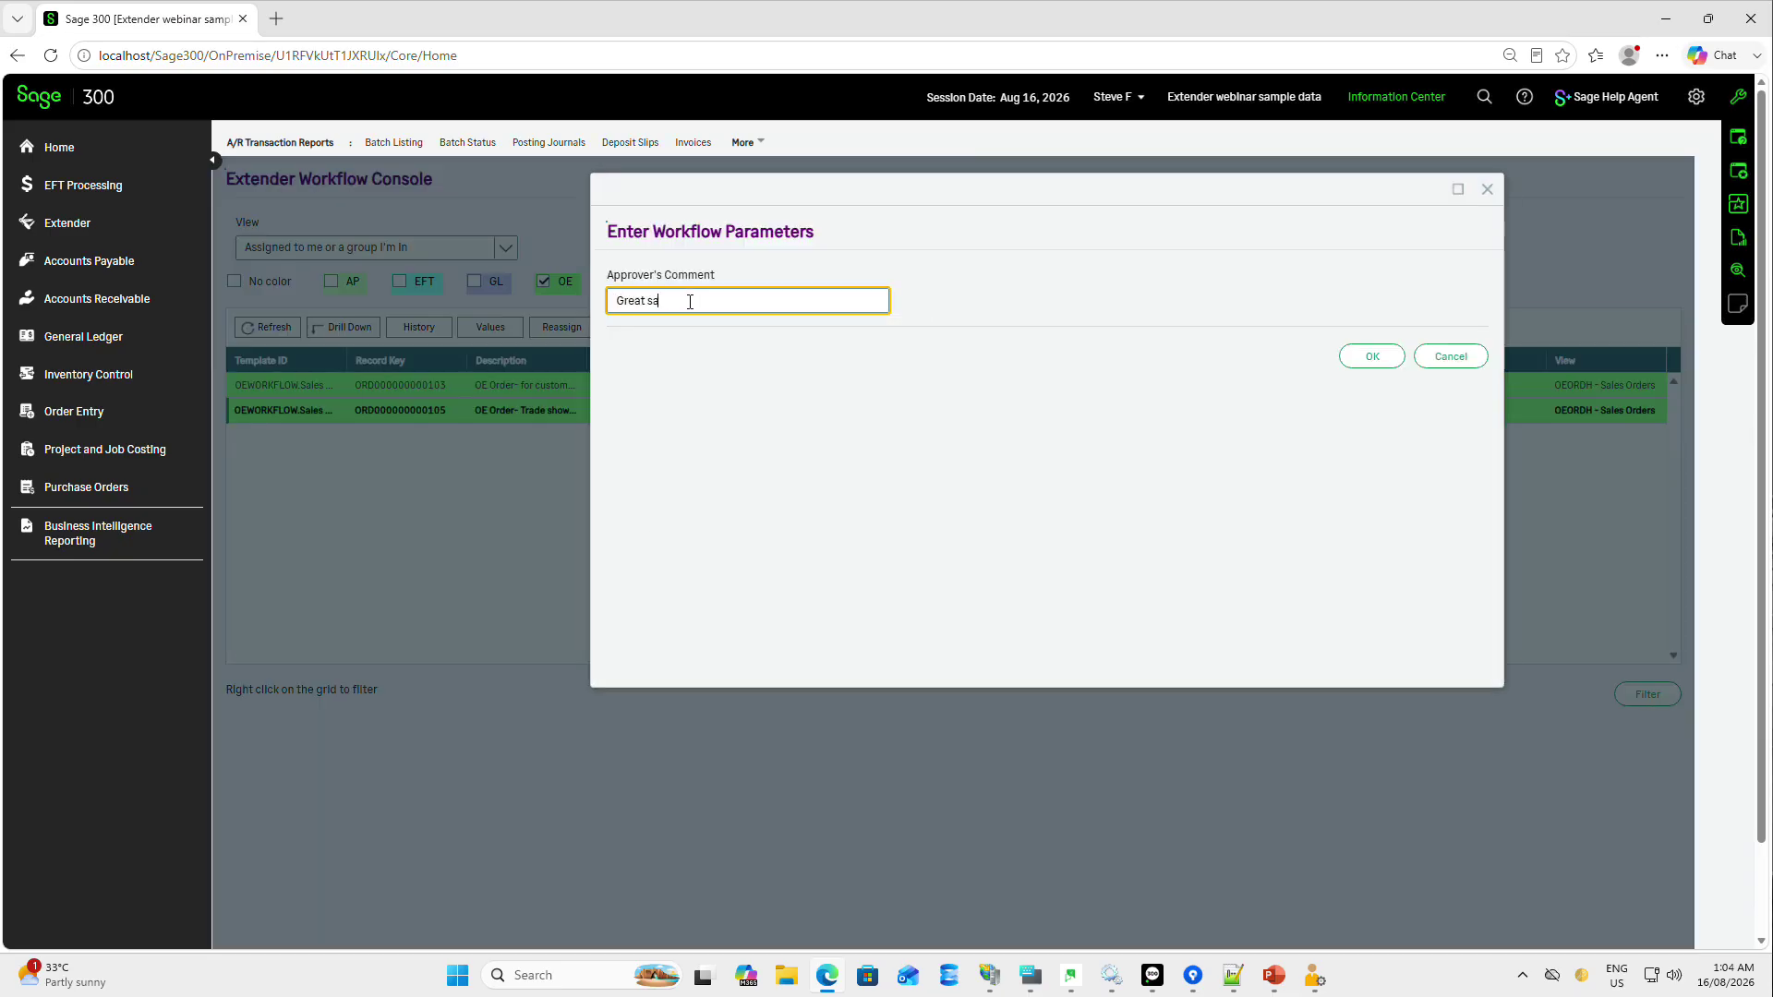
text(le from trade show. OK for discount)
click(1372, 356)
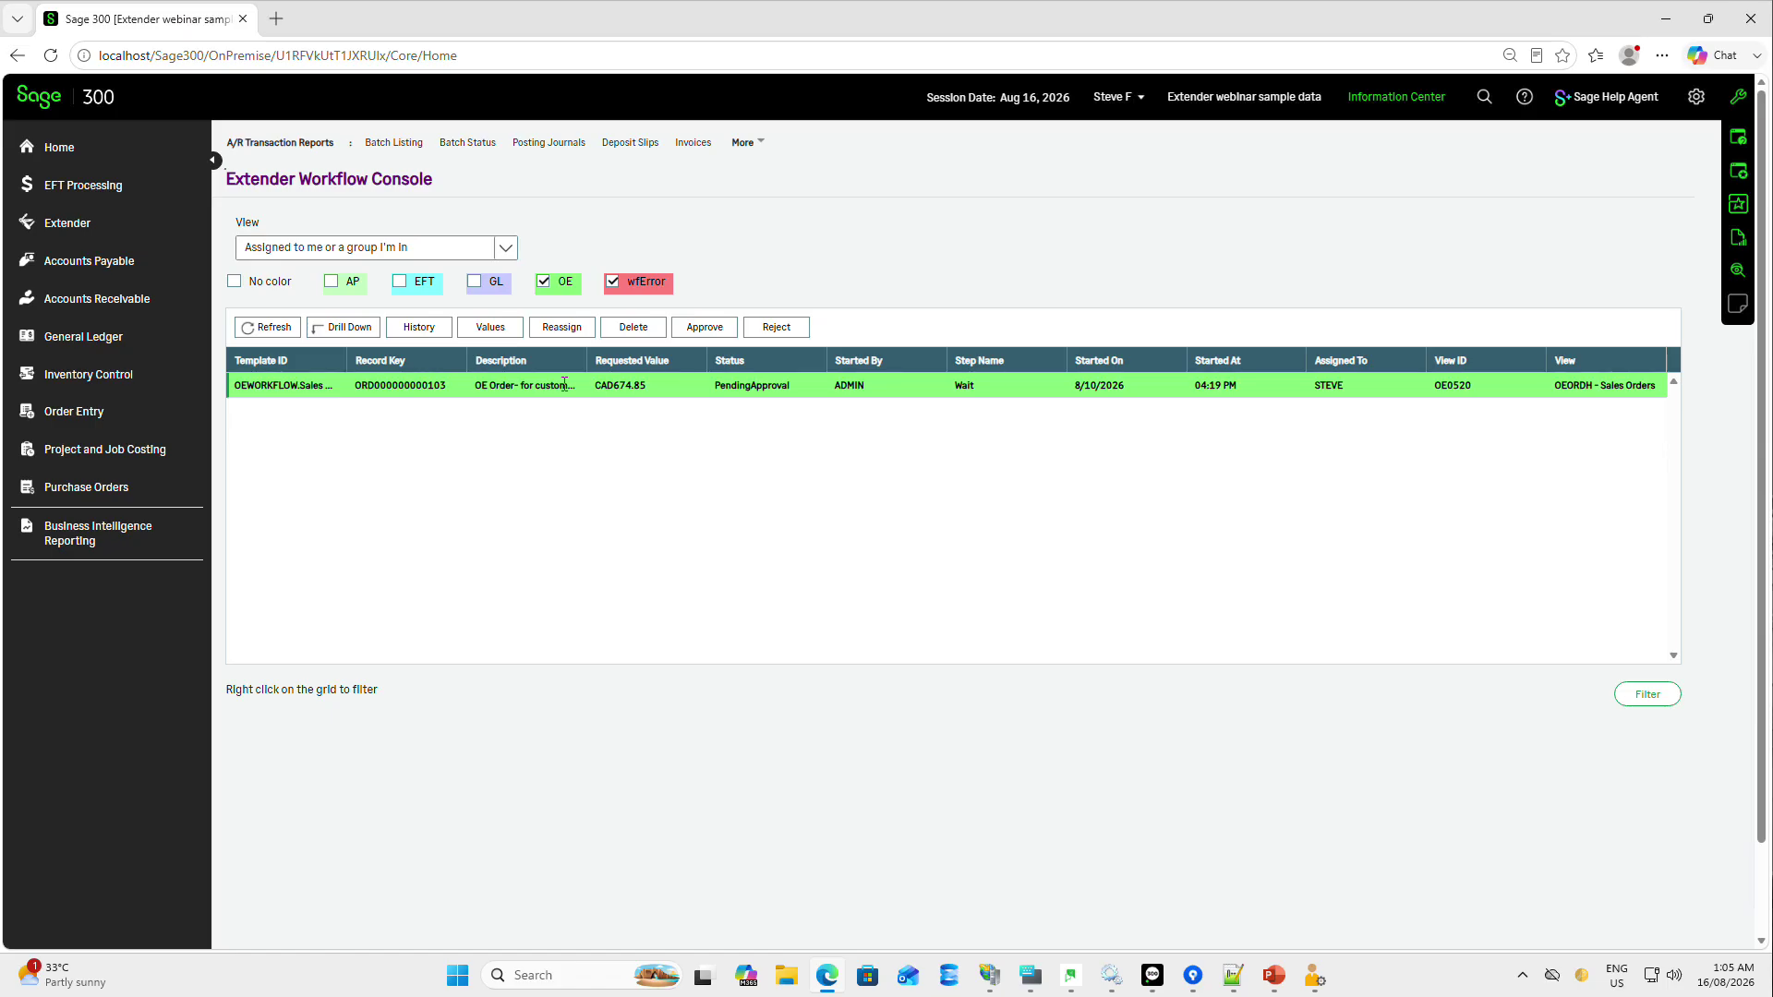
- Open the Extender Workflow Detail Log to review the latest approval entries
click(106, 223)
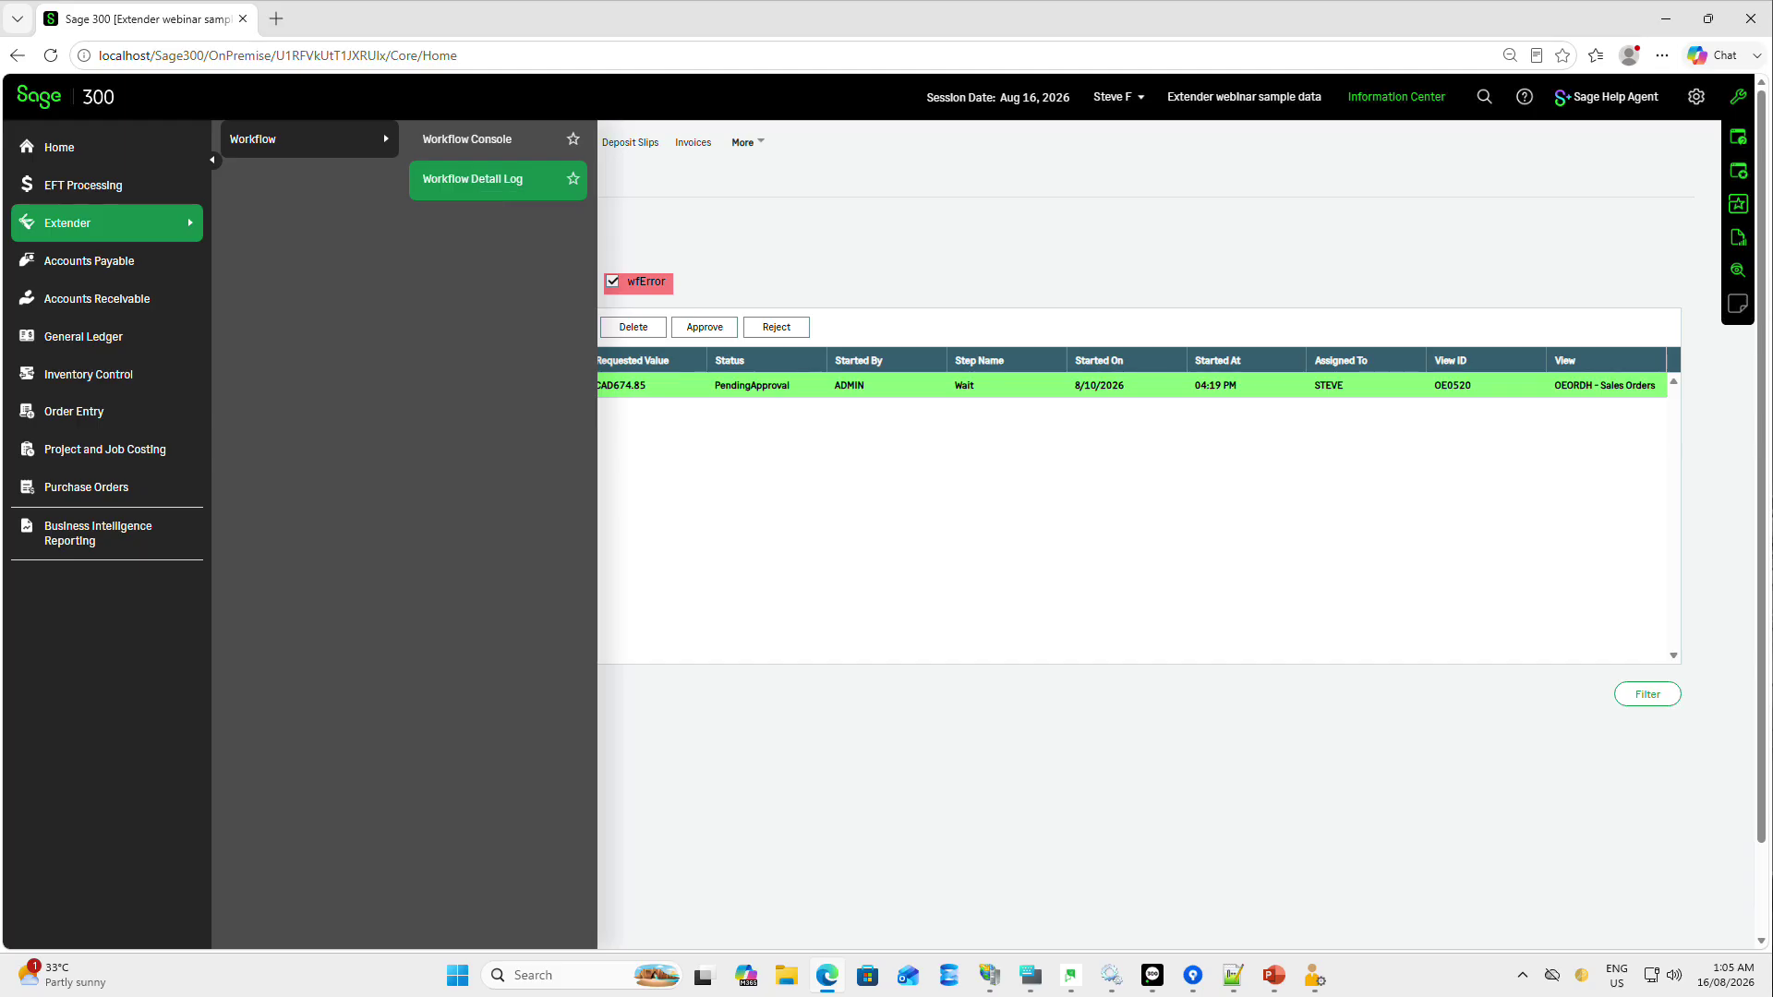
click(472, 178)
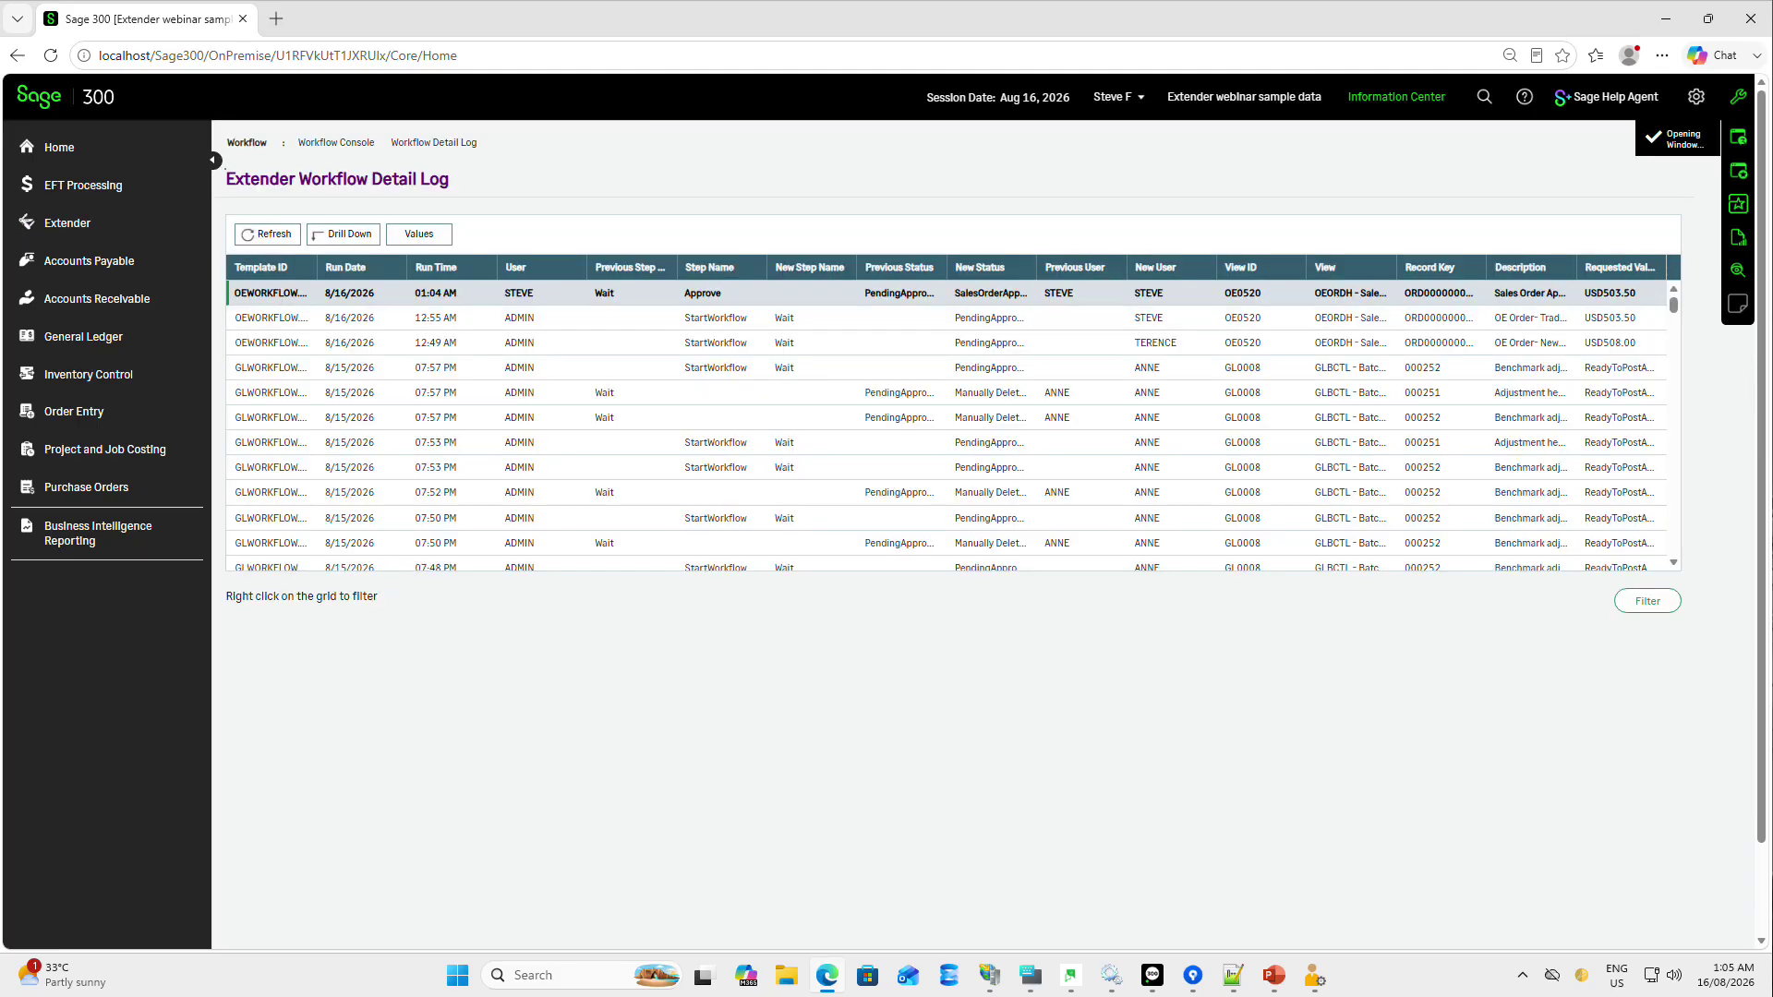
- Widen the Record Key column and filter the workflow detail log to the record key of the 01:04 AM approval entry
click(267, 296)
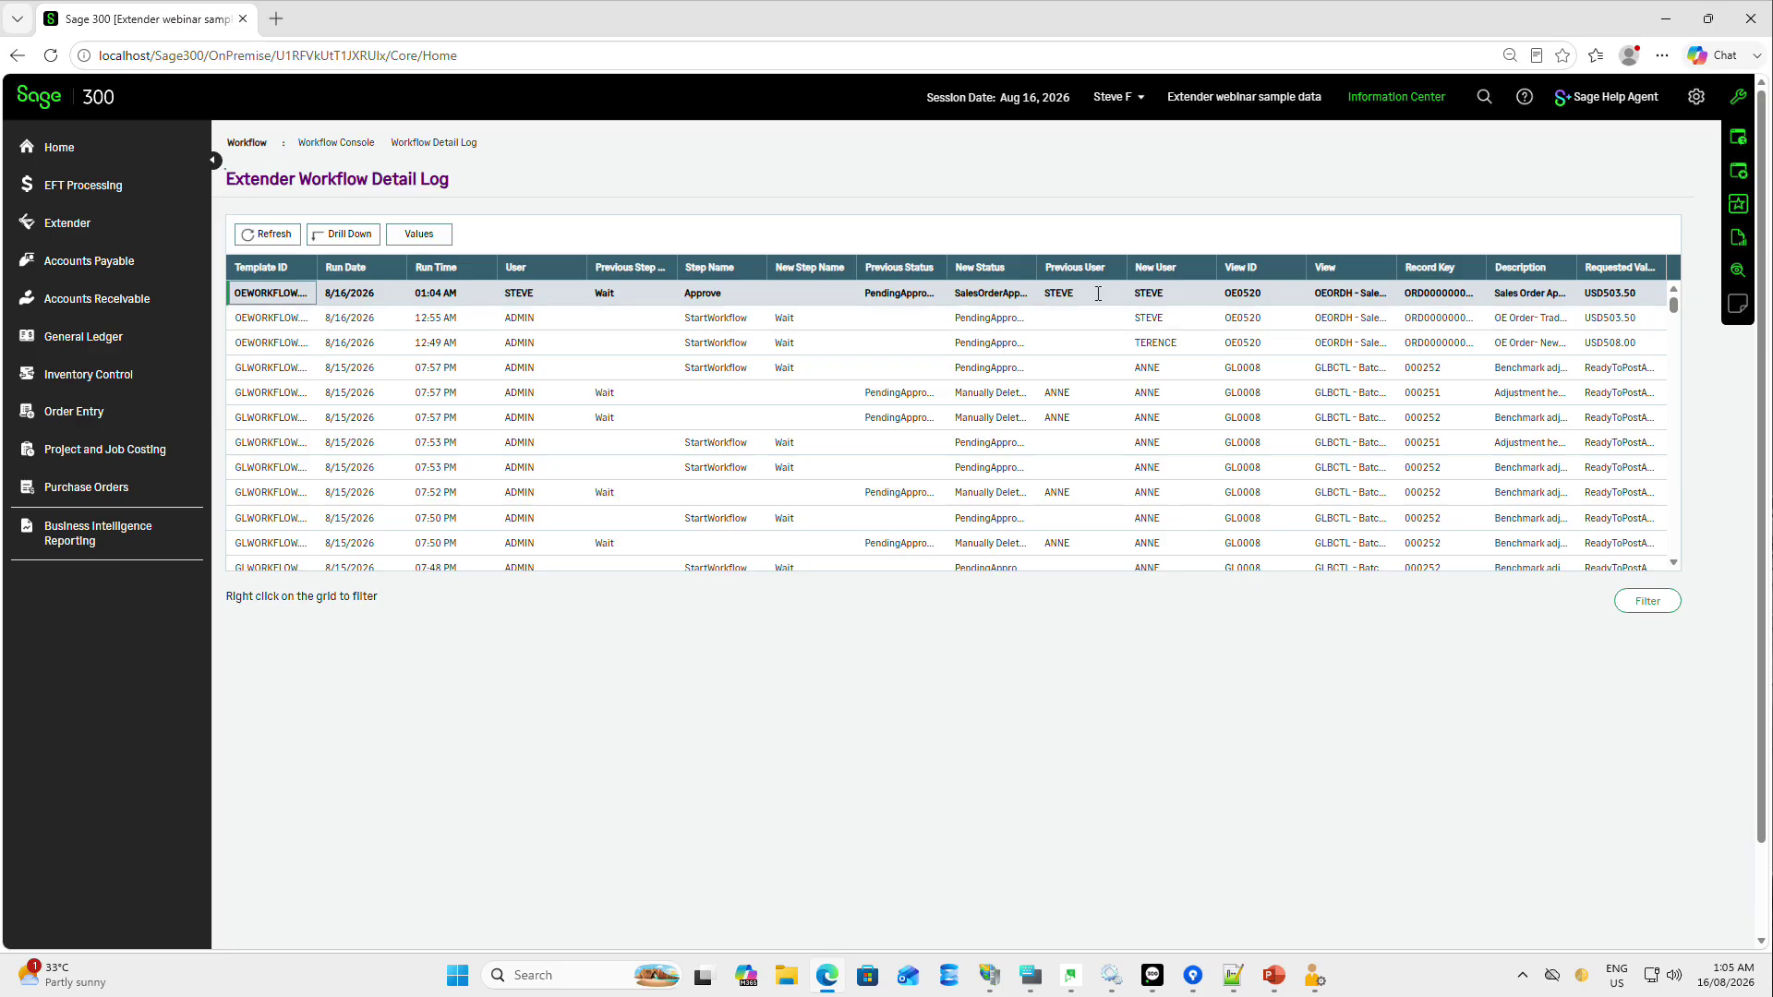
drag(1486, 277, 1547, 262)
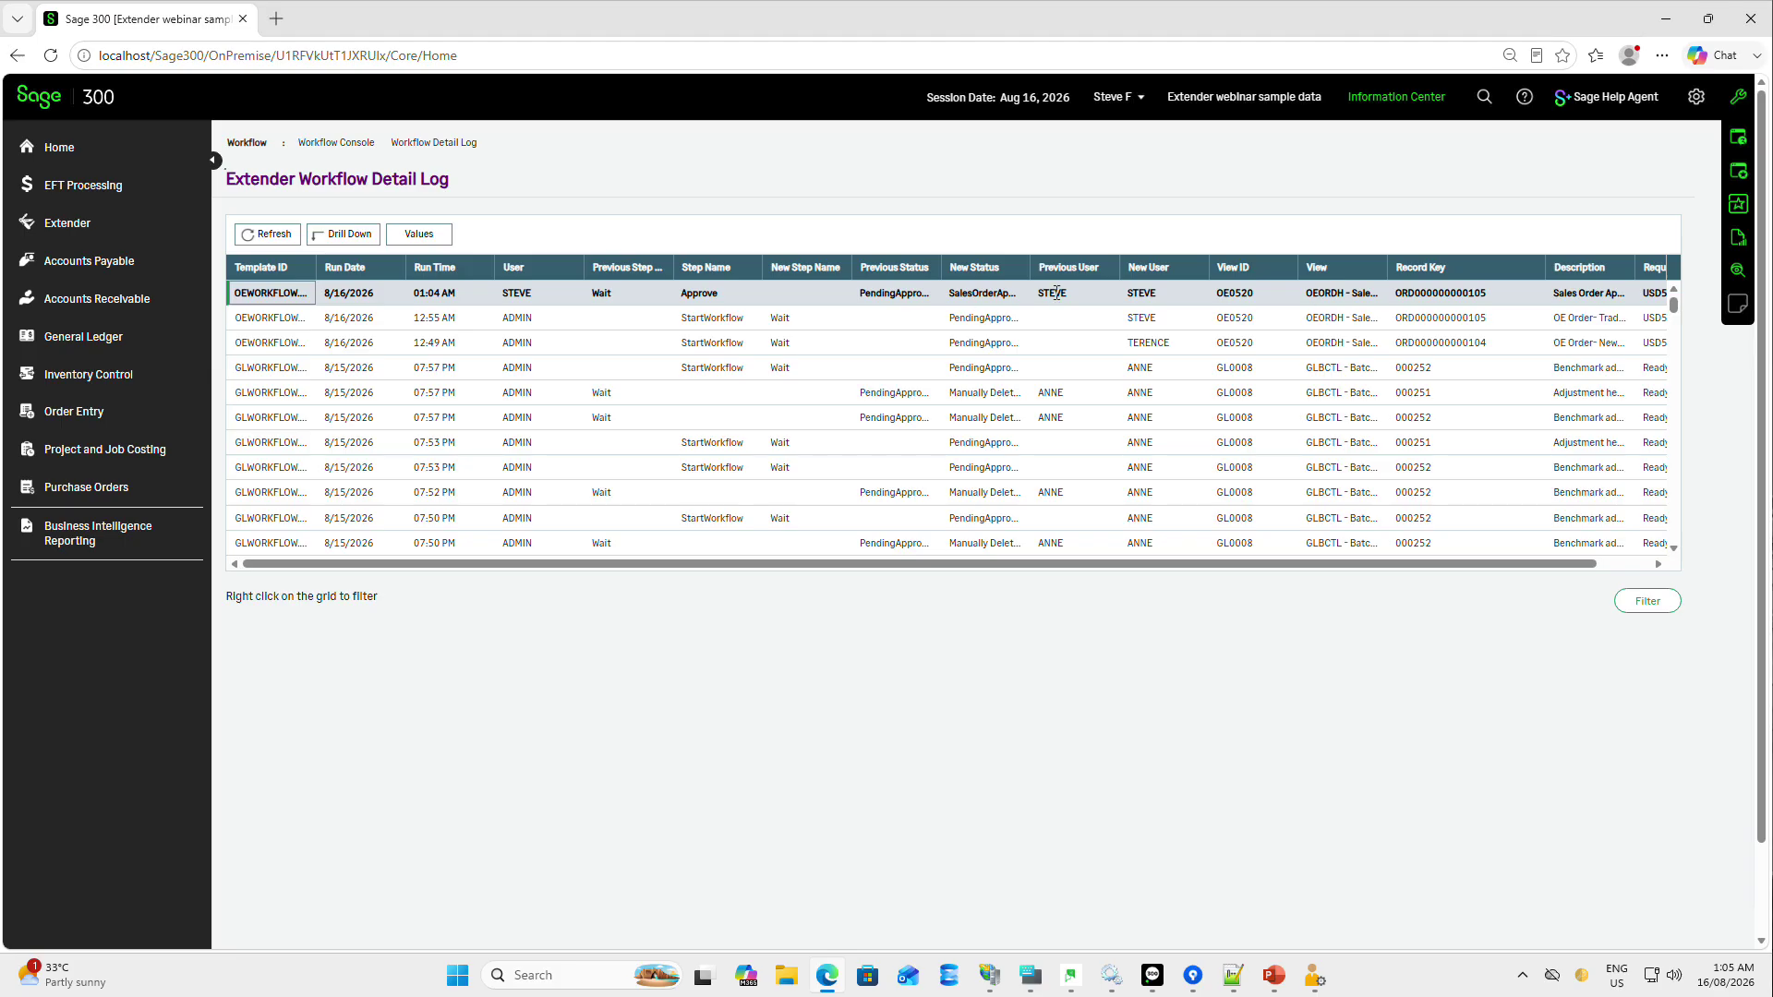
right_click(1442, 293)
click(1547, 305)
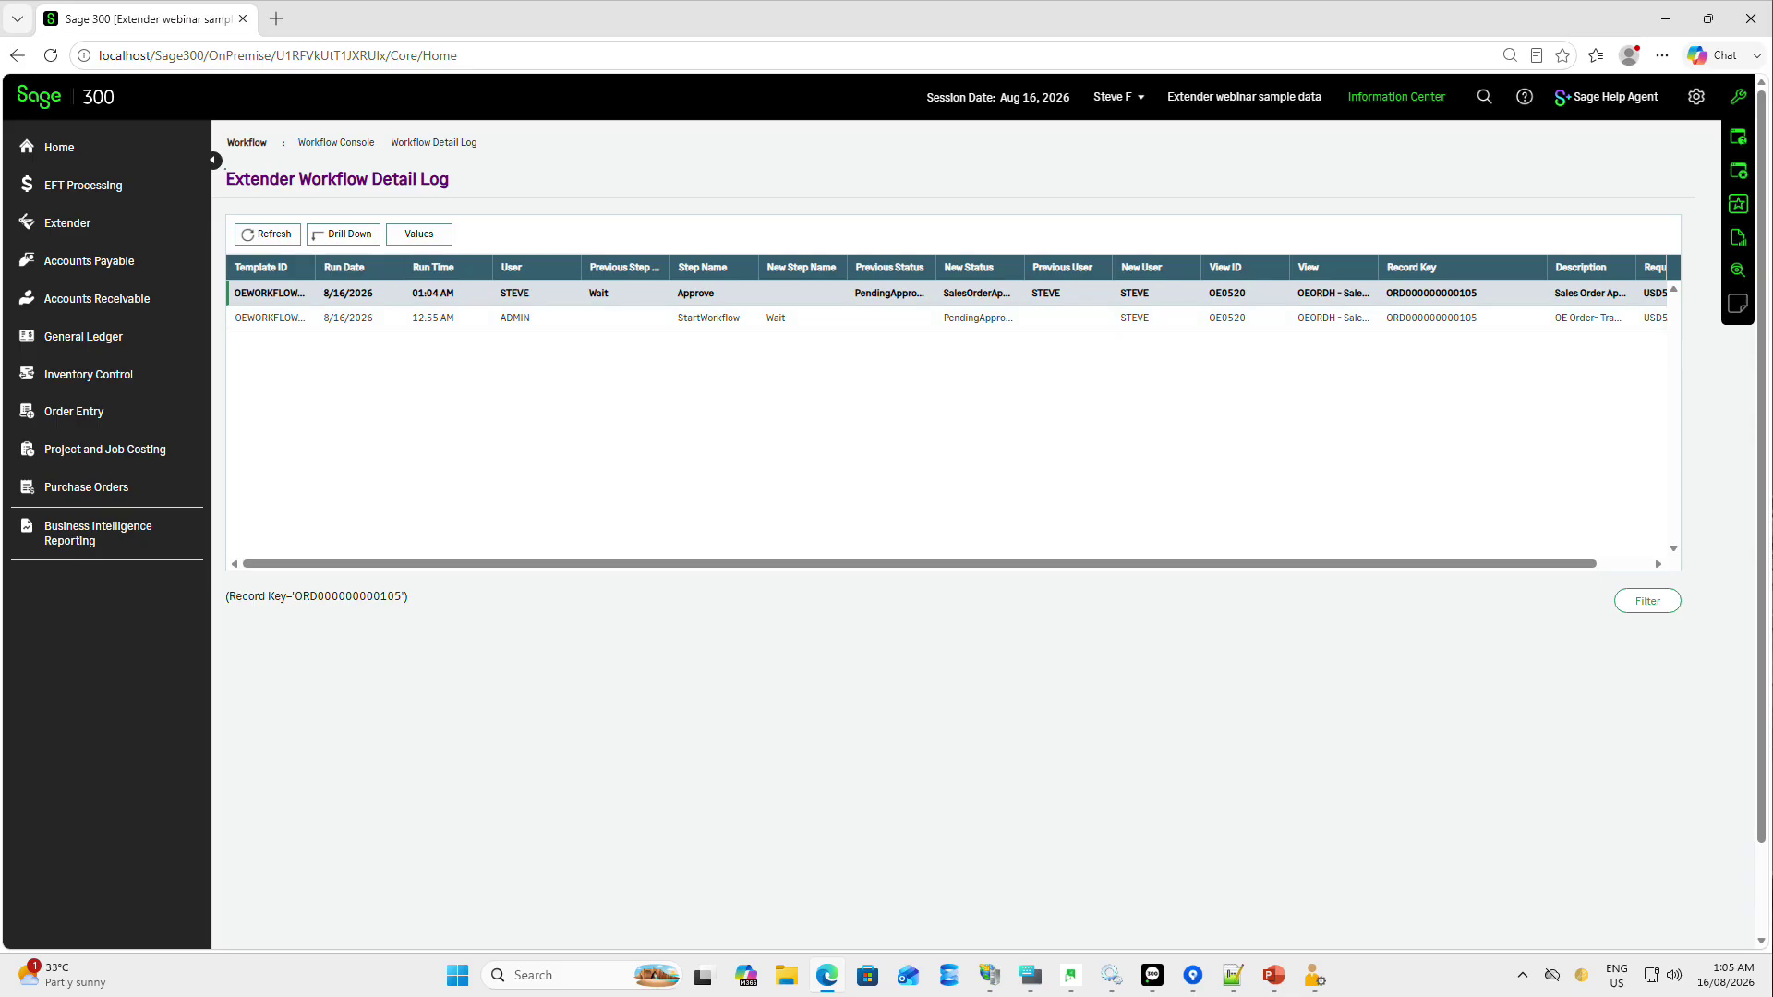
- Review the stored workflow values of the 01:04 AM approval entry, including its approver and comment fields, and close them
click(535, 293)
click(418, 234)
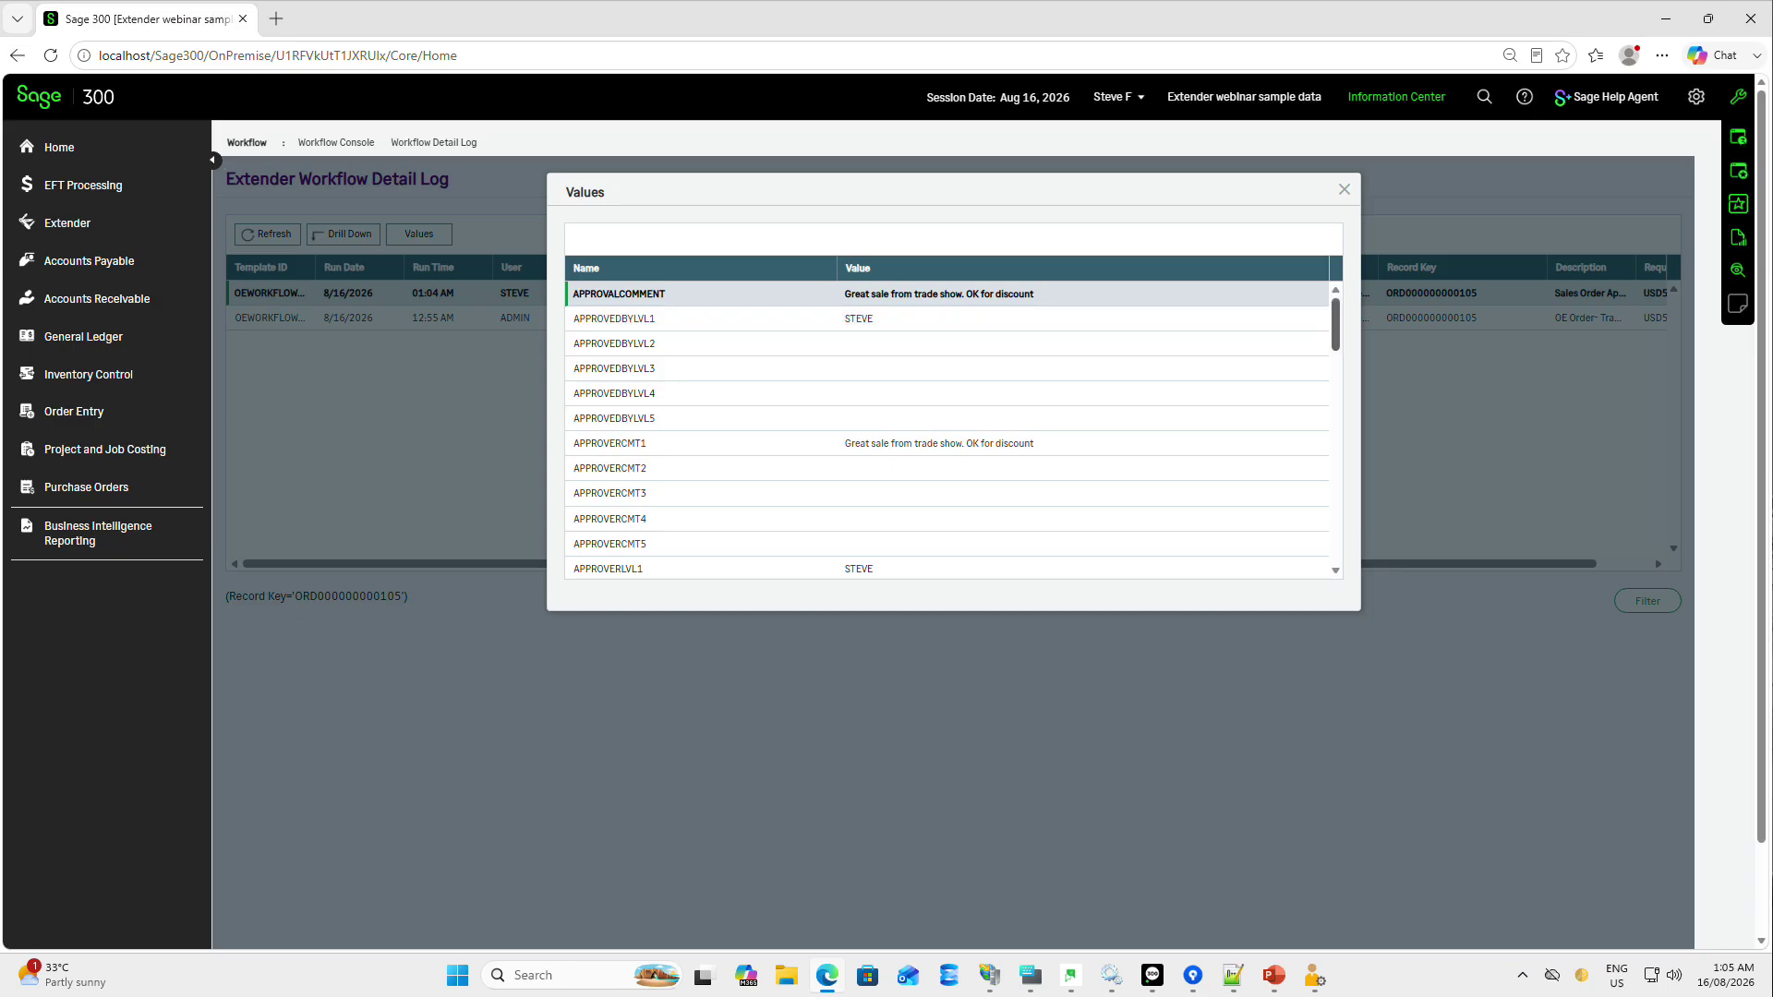
scroll(946, 368, down, 2)
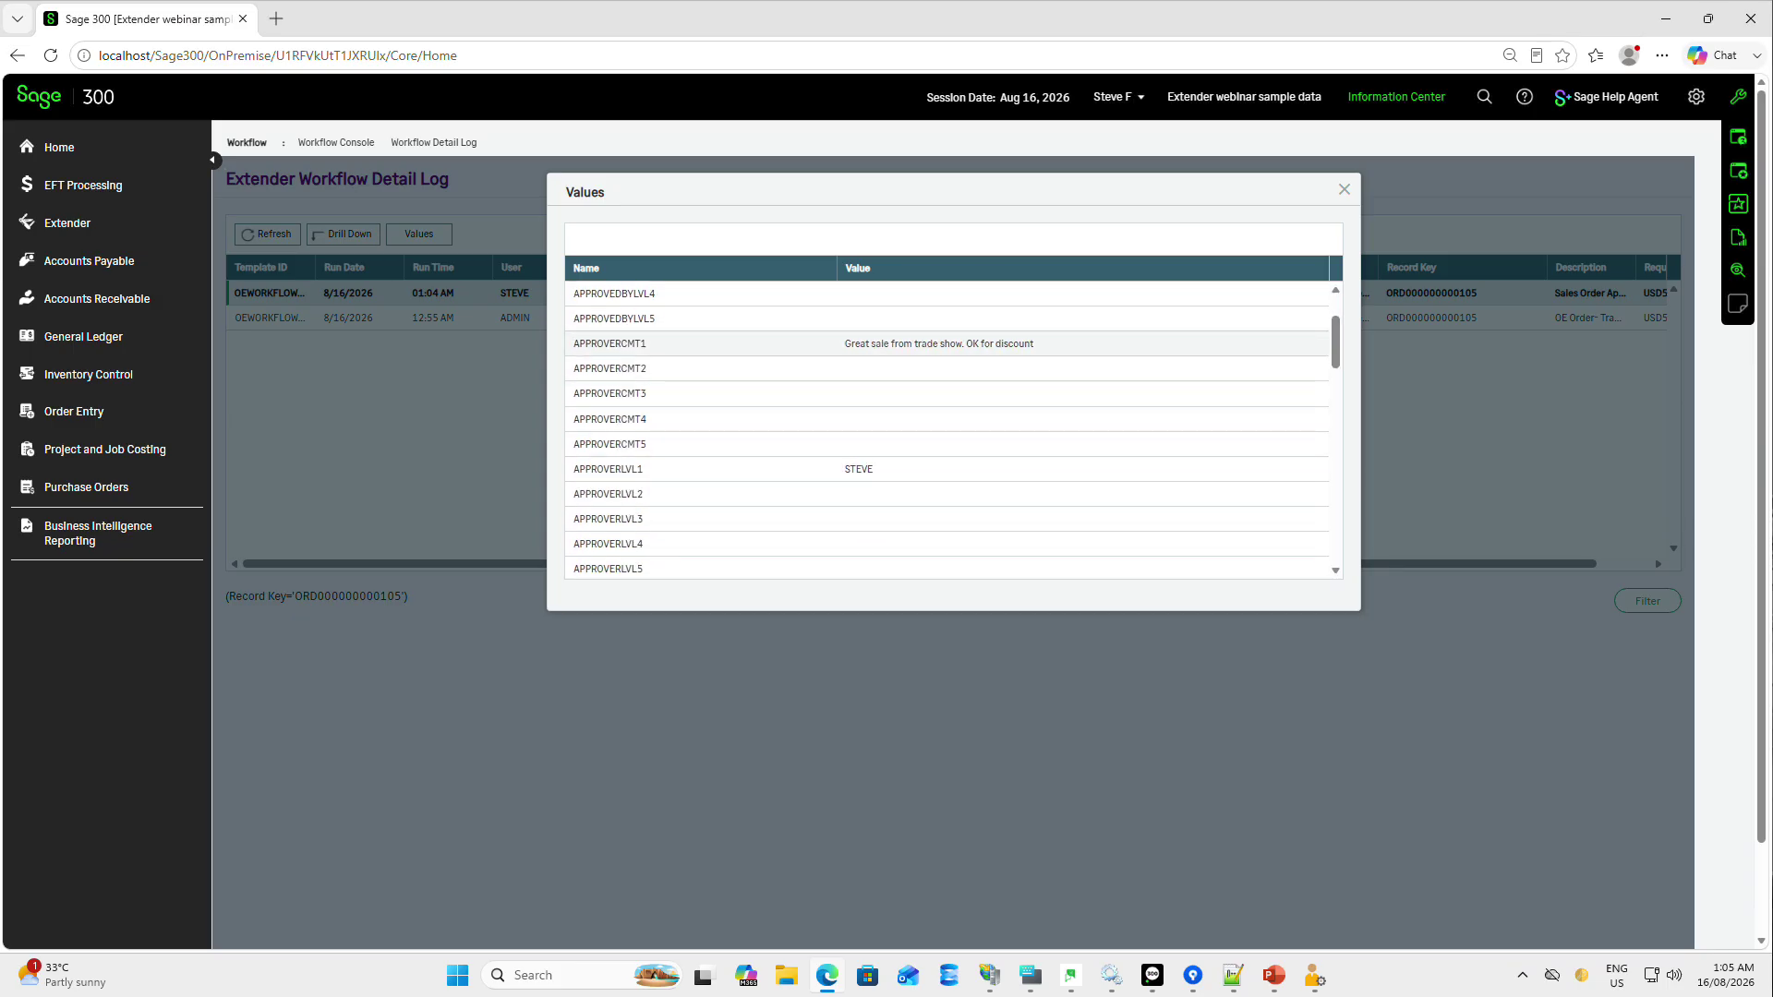
scroll(947, 368, up, 3)
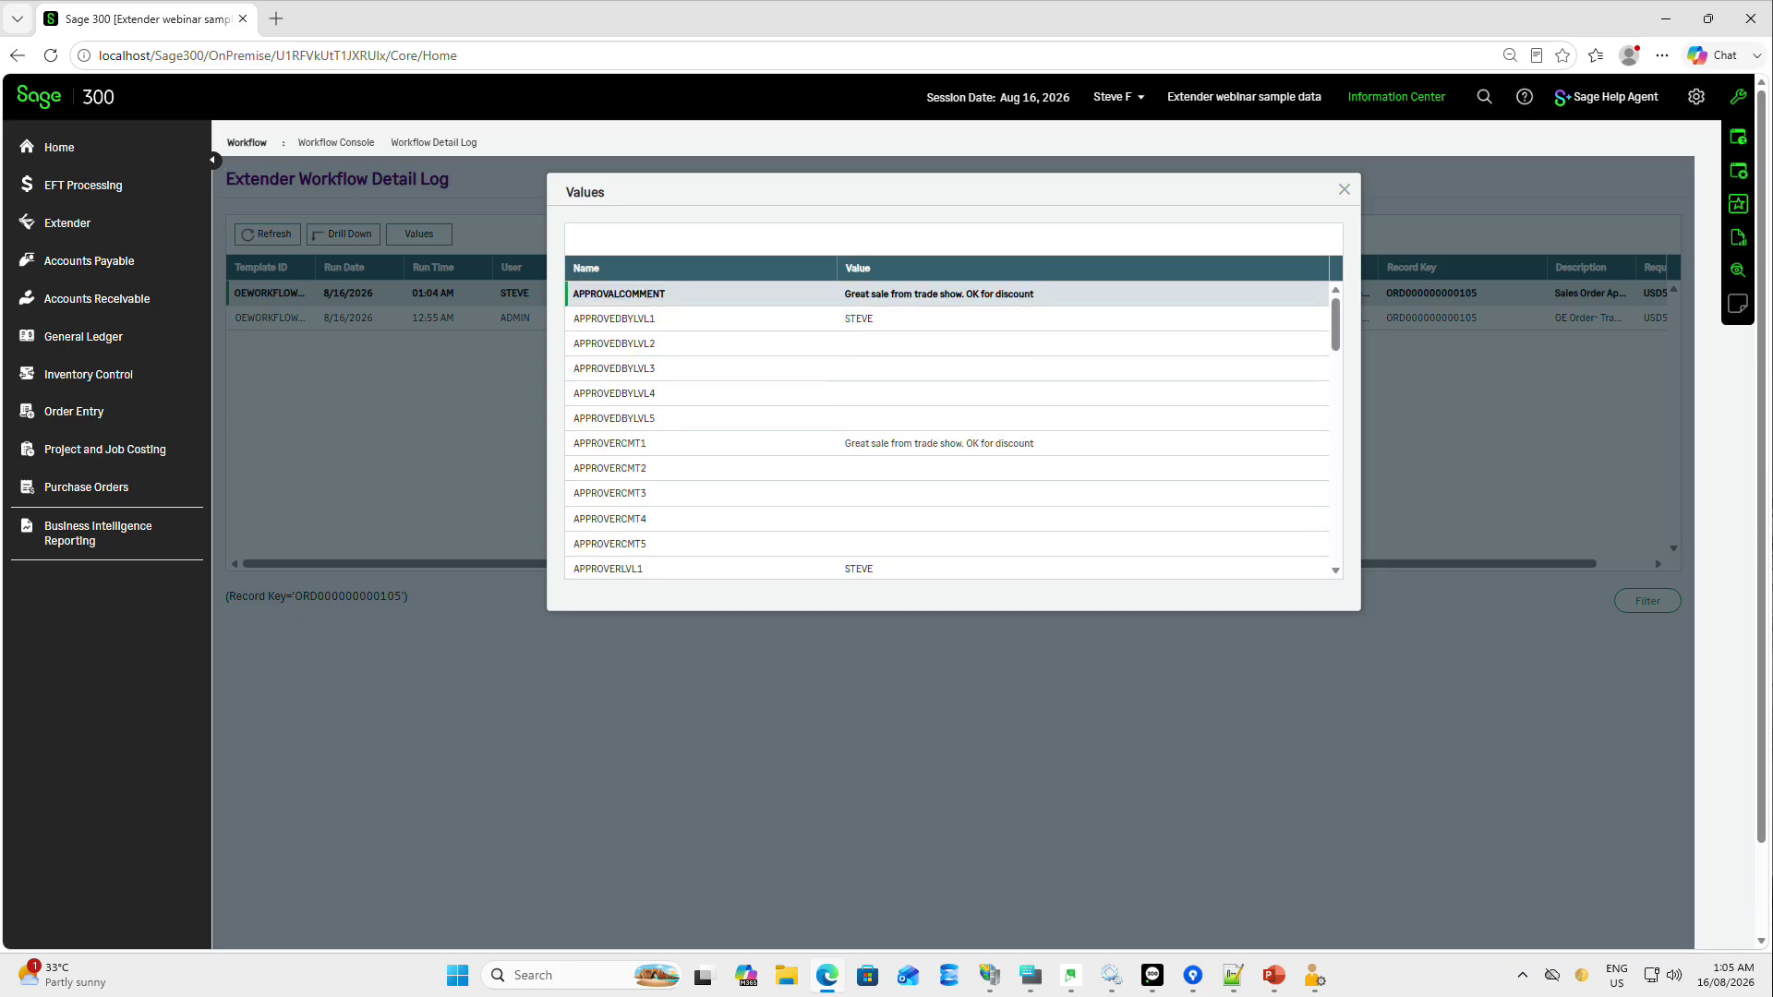
click(1344, 189)
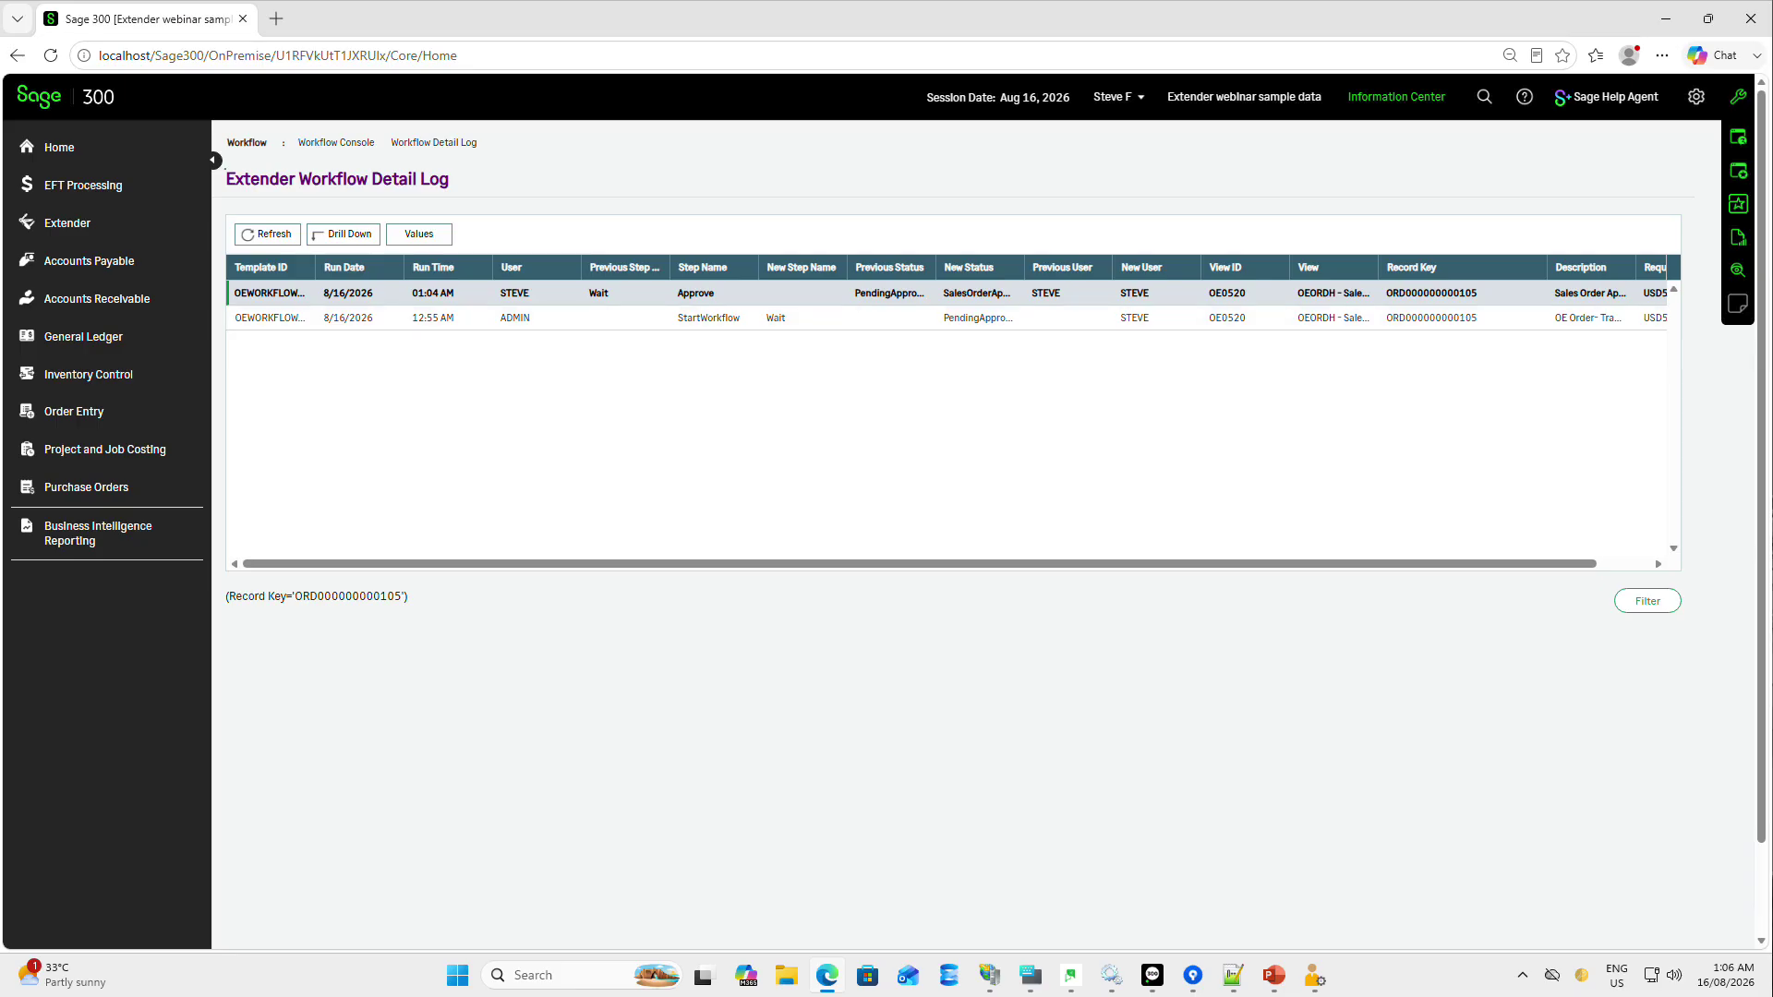
click(1289, 0)
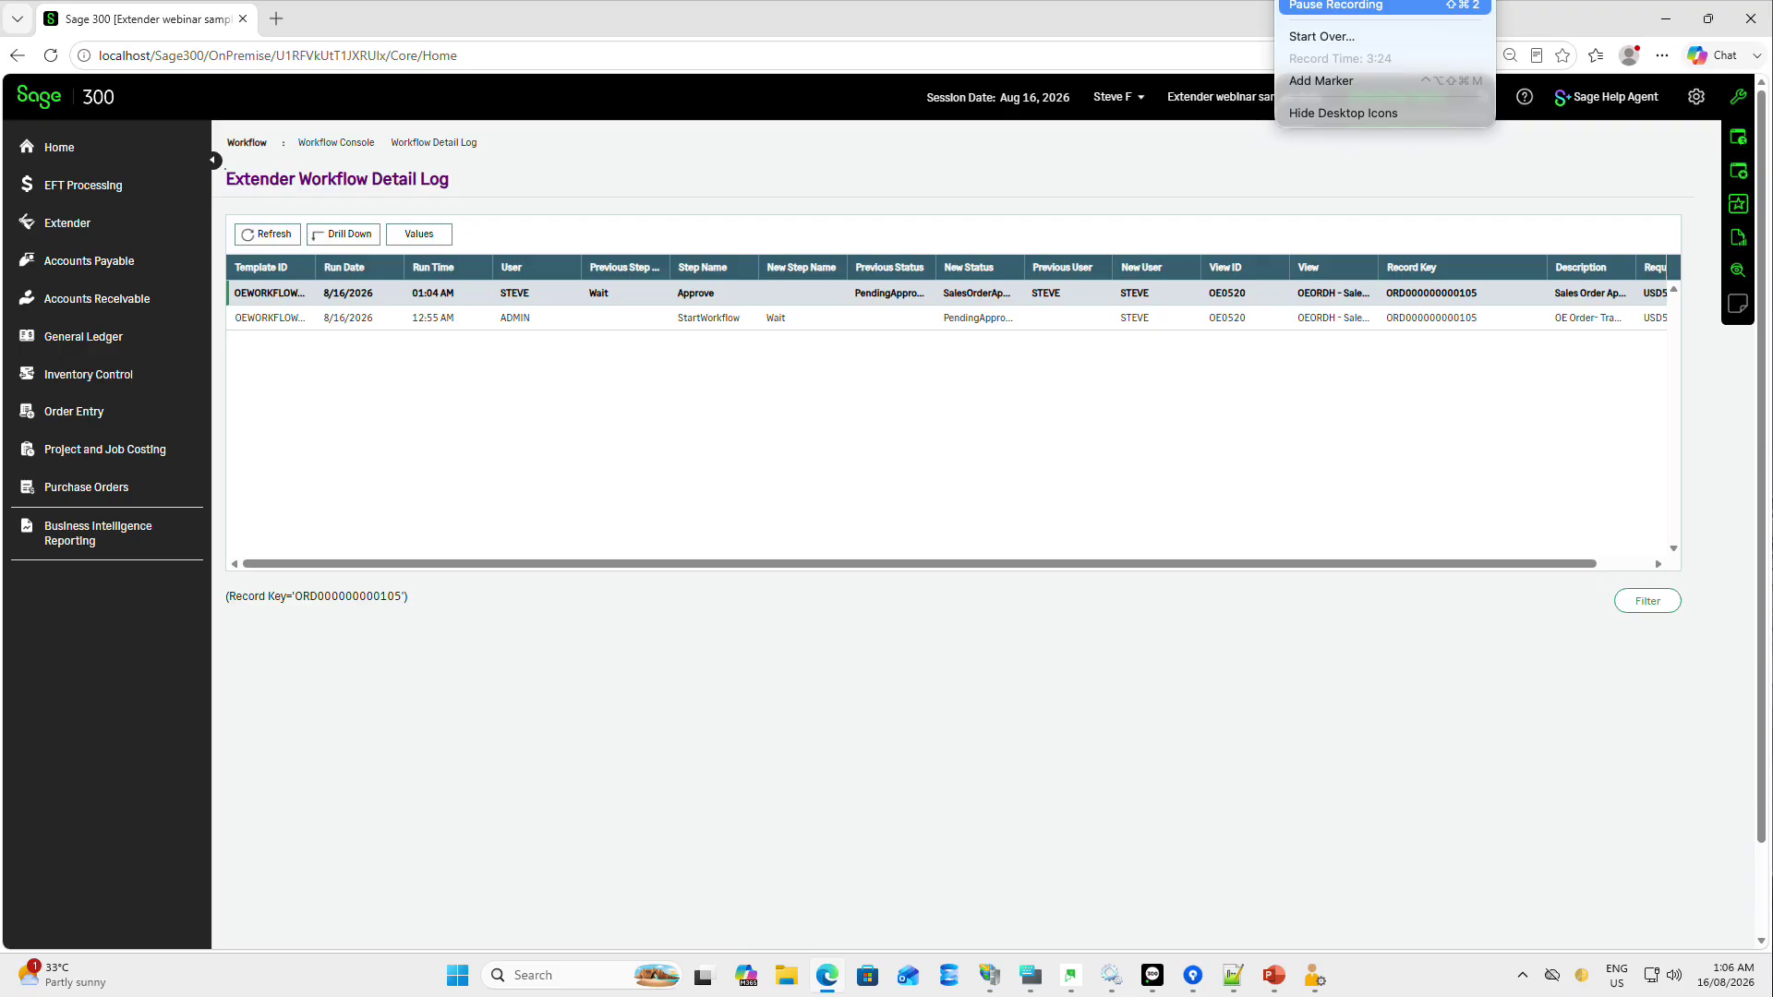
click(1339, 6)
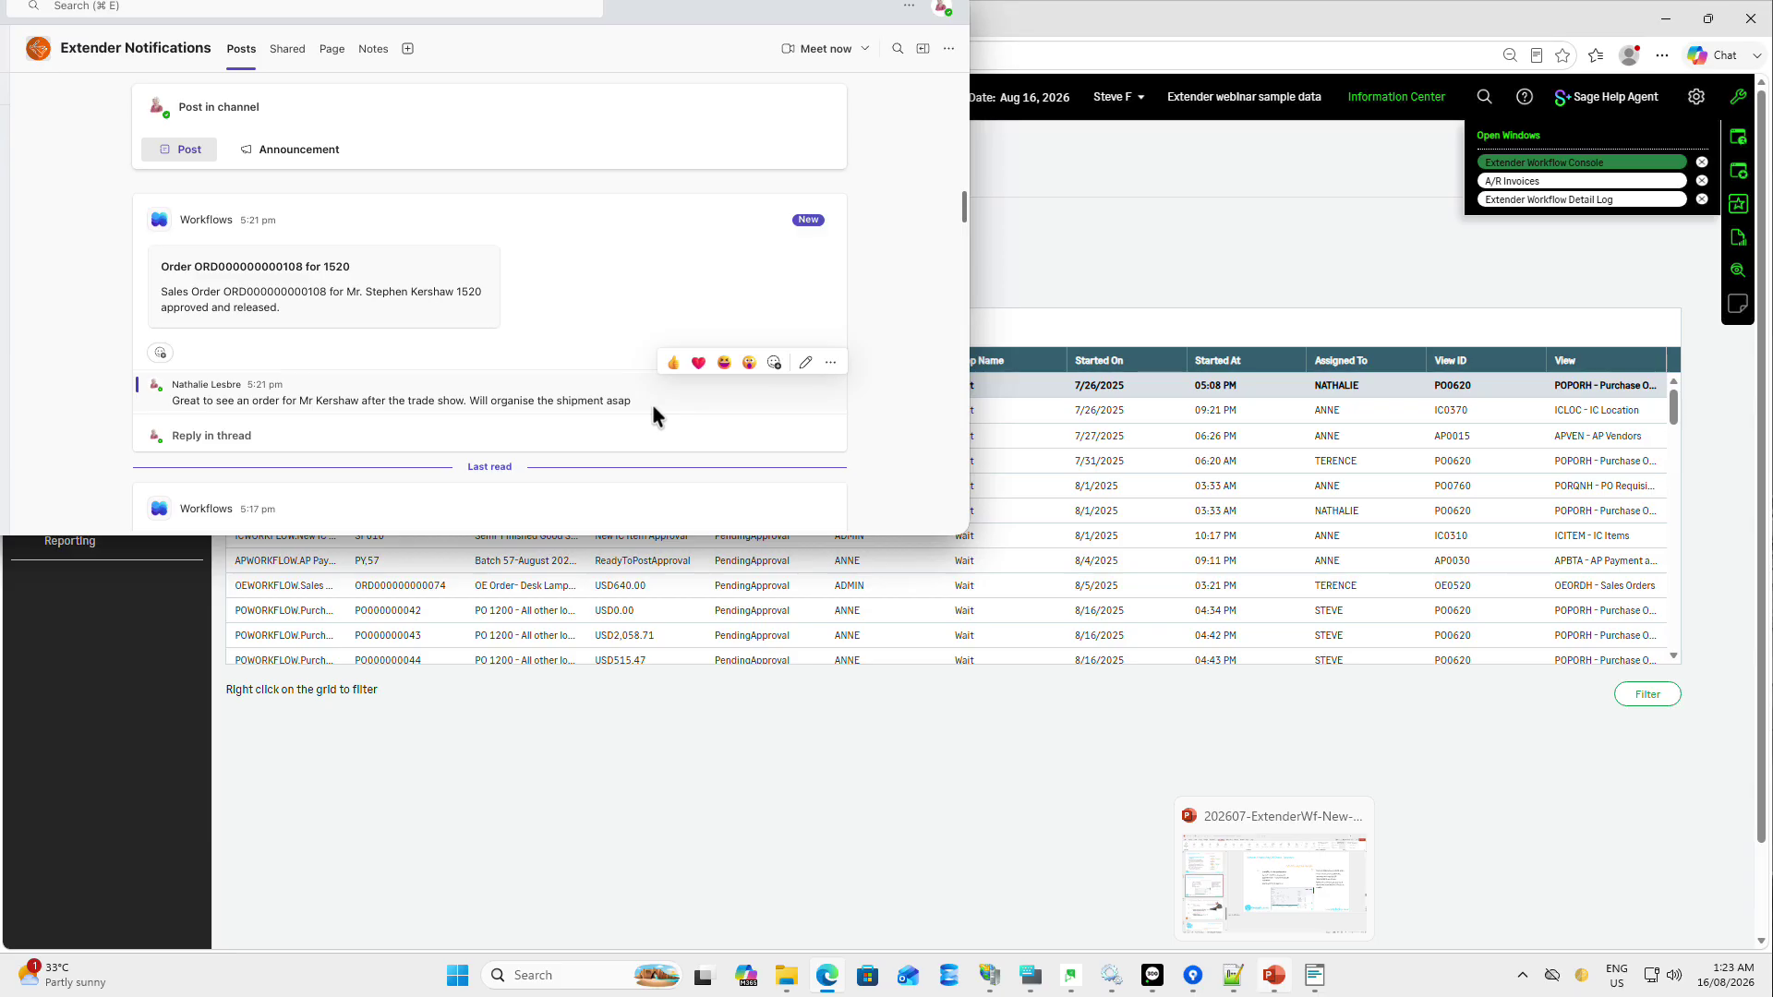
click(1288, 0)
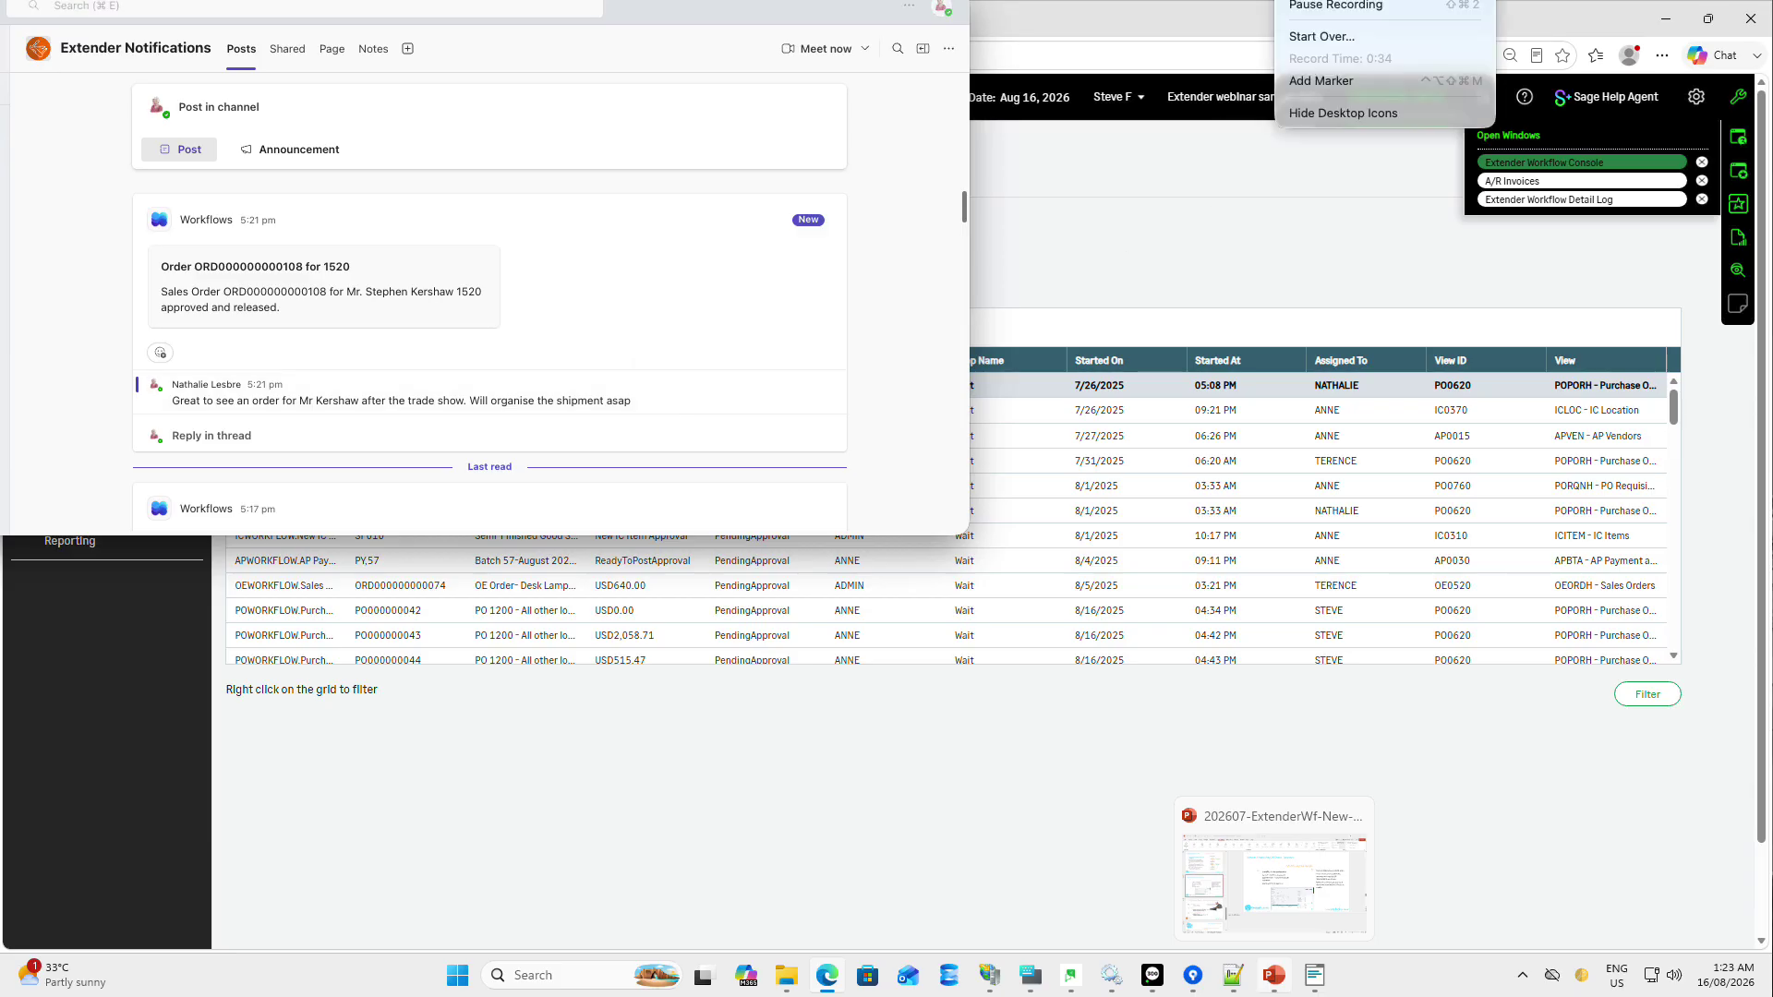